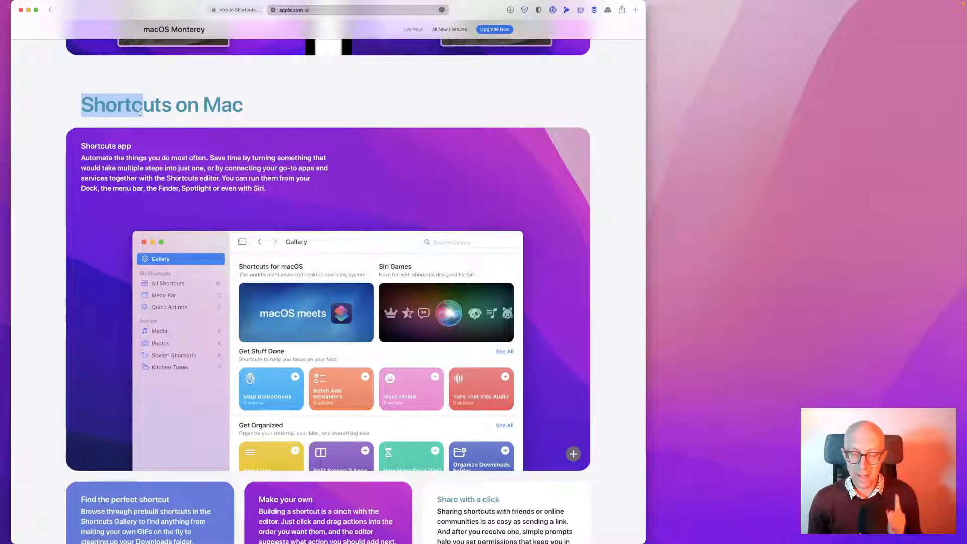
Scroll to 'Shortcuts on Mac' and select the paragraph beginning 'Automate the things you do most often'
scroll(139, 112, down, 1)
scroll(140, 115, down, 1)
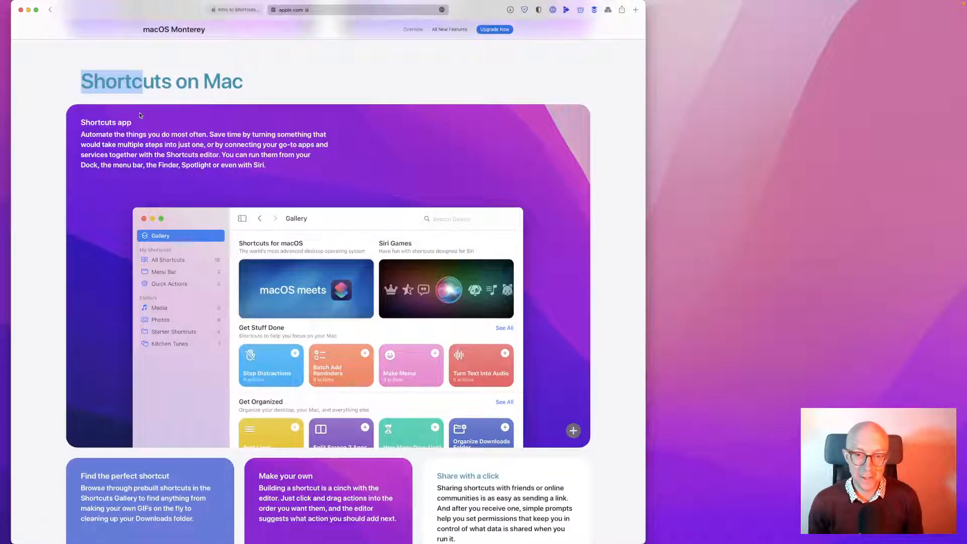
scroll(140, 116, down, 1)
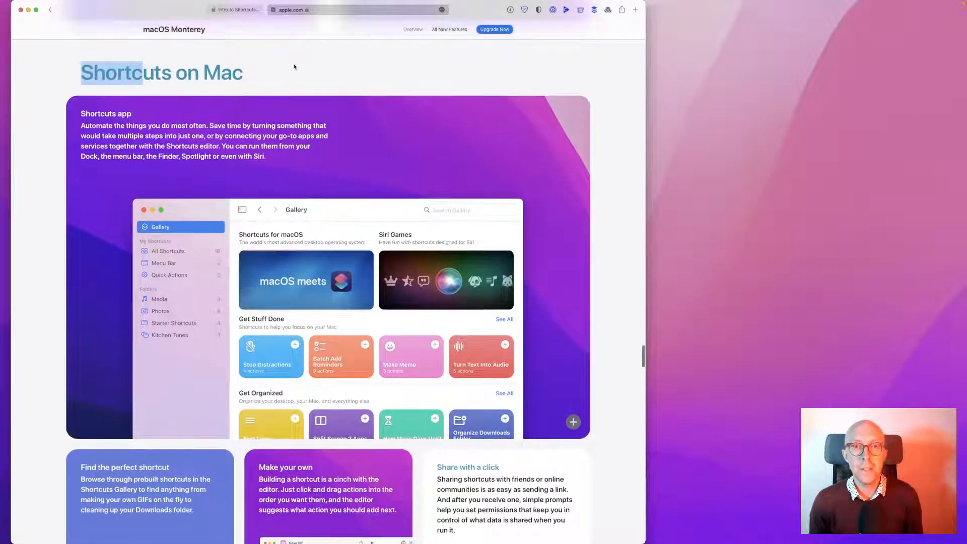
scroll(276, 123, down, 1)
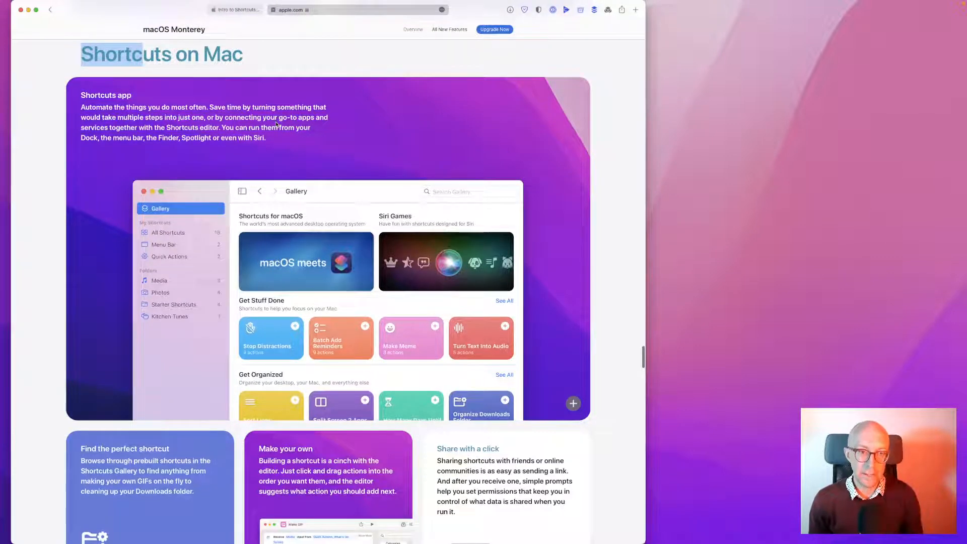
scroll(276, 123, down, 1)
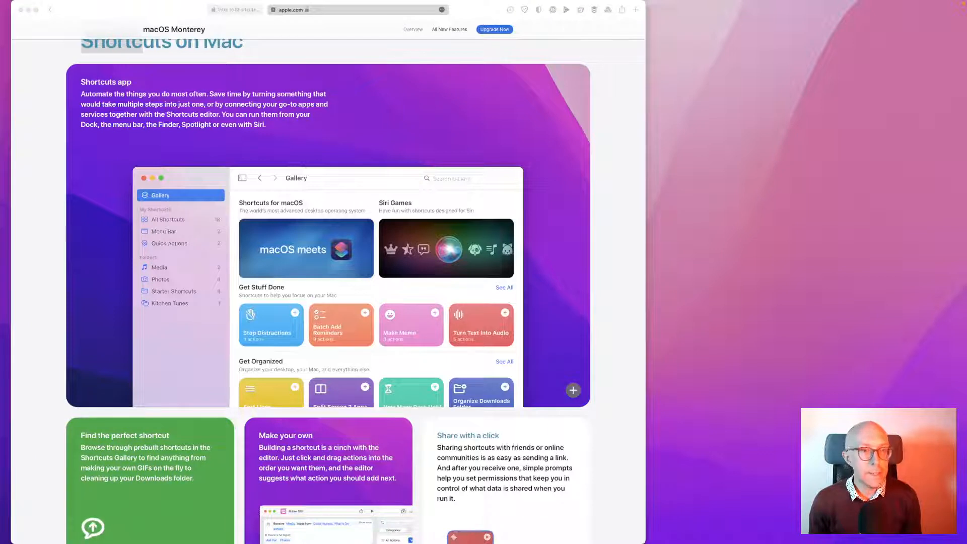
triple_click(189, 92)
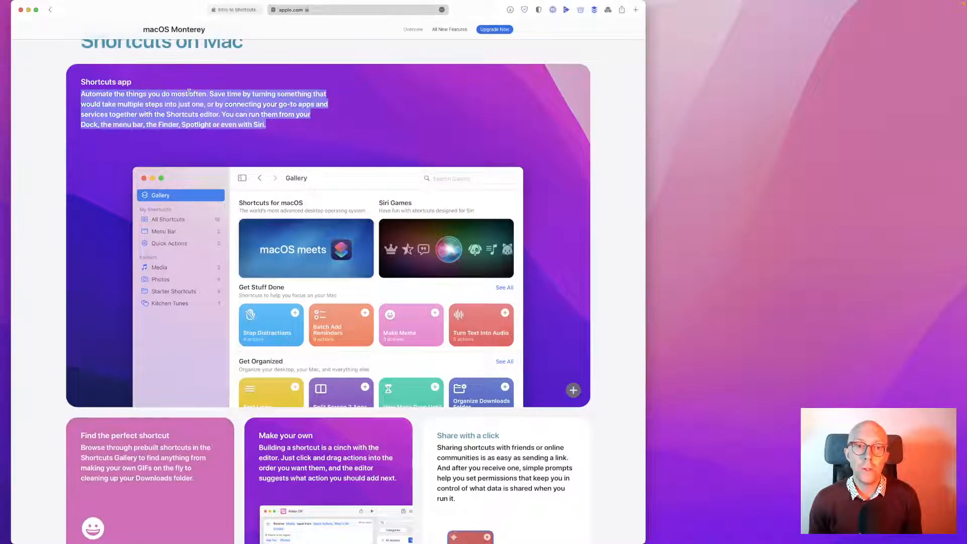
key(super+space)
text(au)
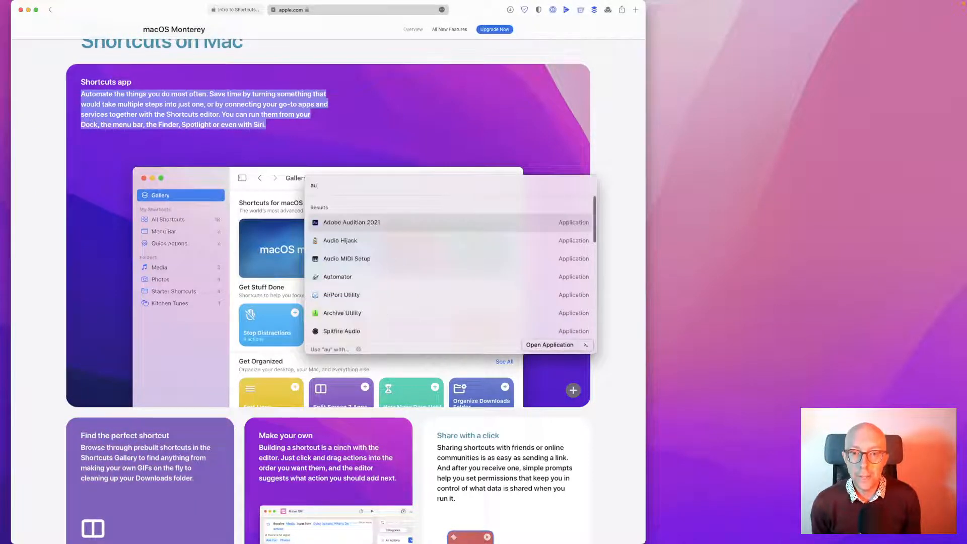
key(Down)
key(Down)
key(Down)
key(Return)
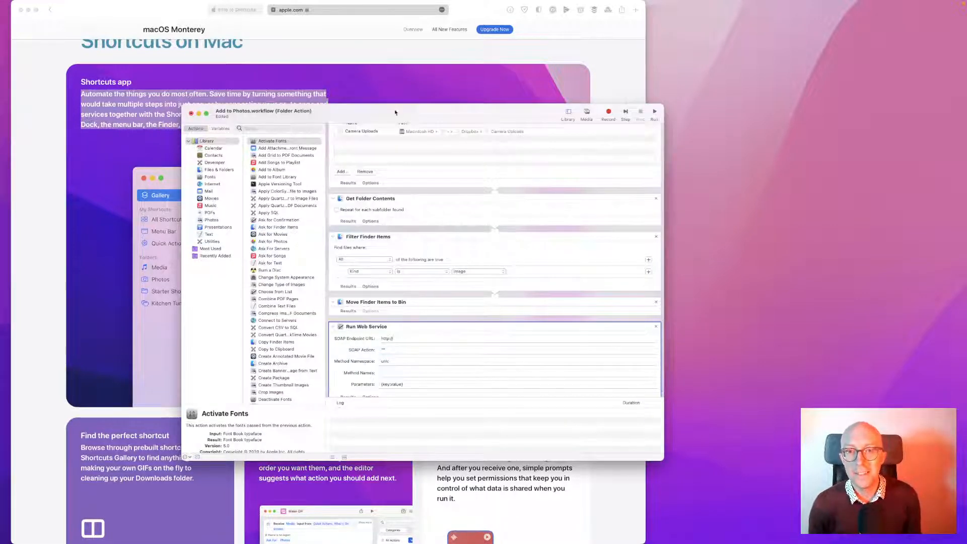
mouse_move(395, 112)
mouse_down()
mouse_move(440, 111)
mouse_move(405, 111)
mouse_up()
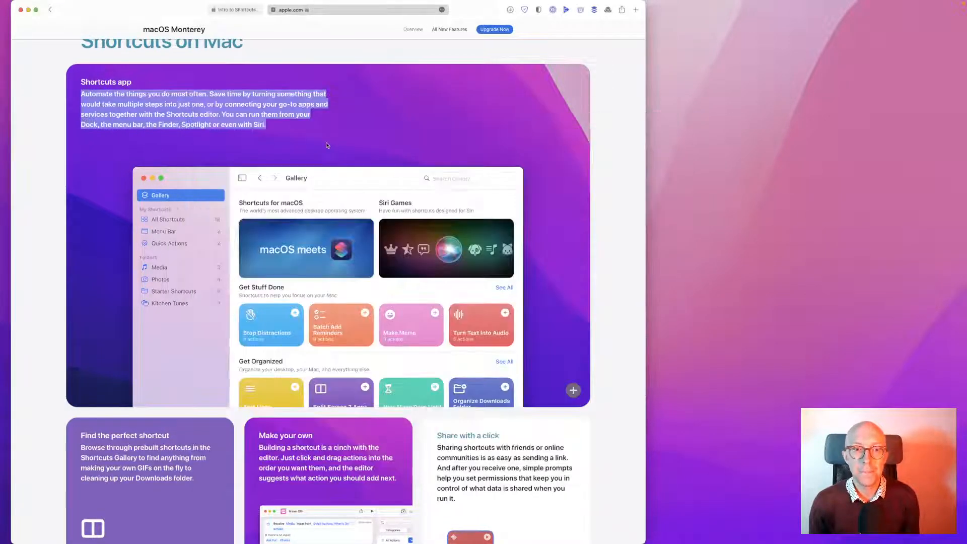
Select the sentence about running shortcuts from the Dock, menu bar, Finder, Spotlight or Siri
click(327, 141)
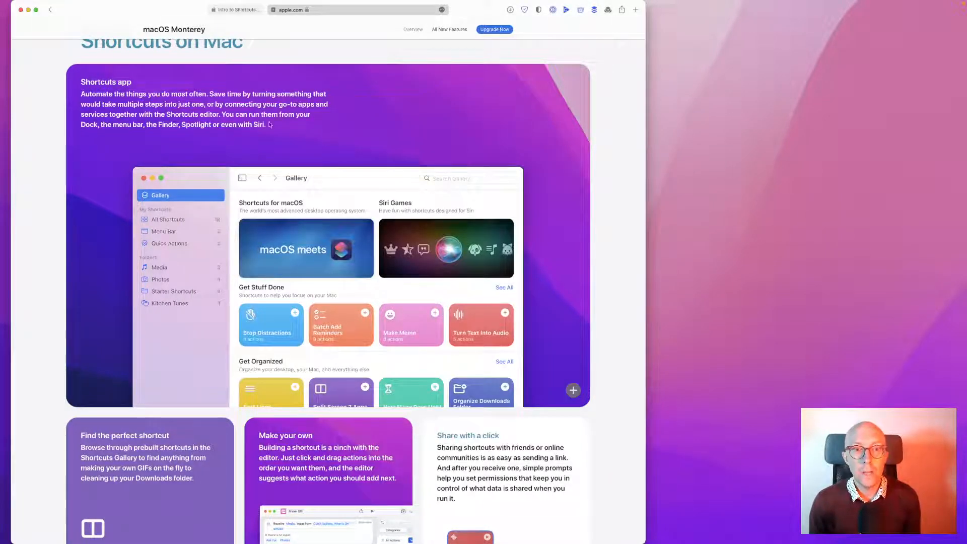
drag(280, 126, 219, 116)
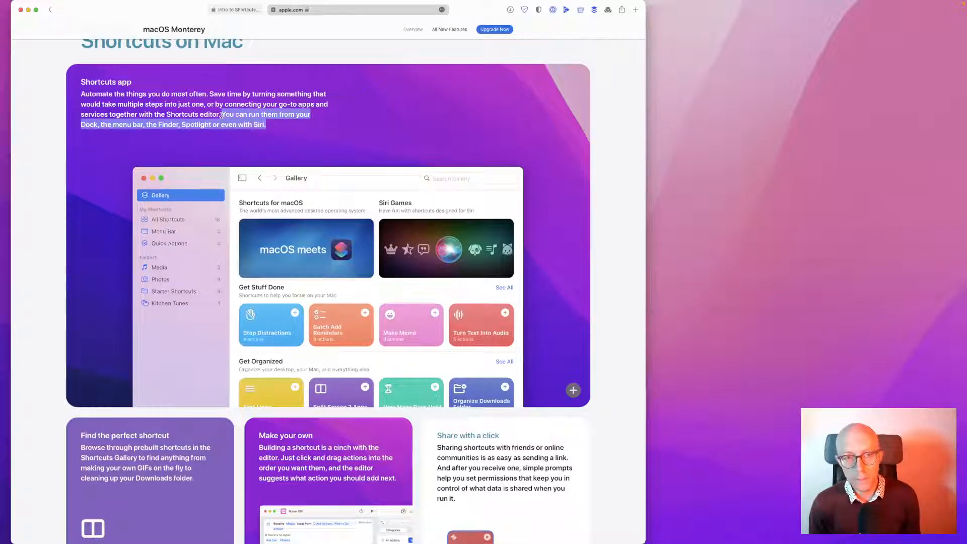
scroll(224, 119, down, 4)
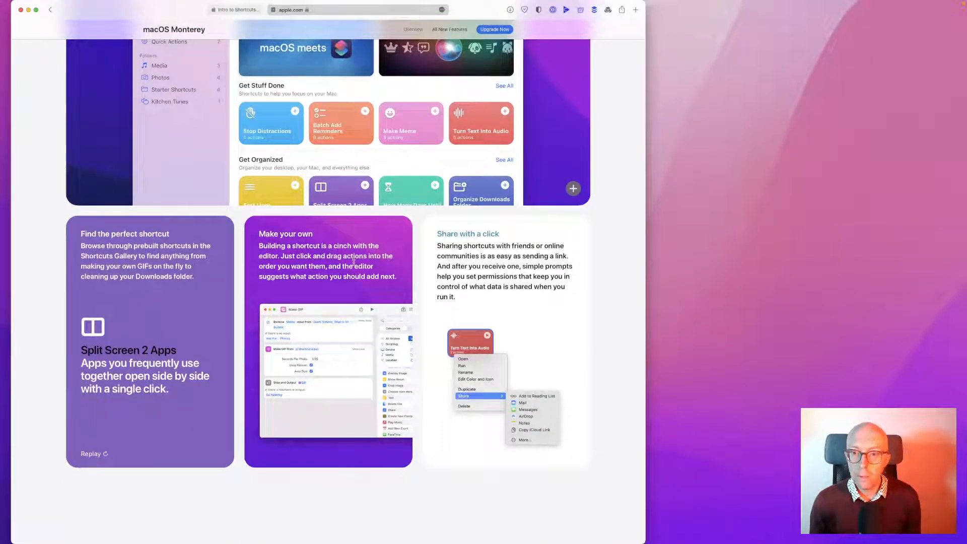
scroll(553, 277, down, 5)
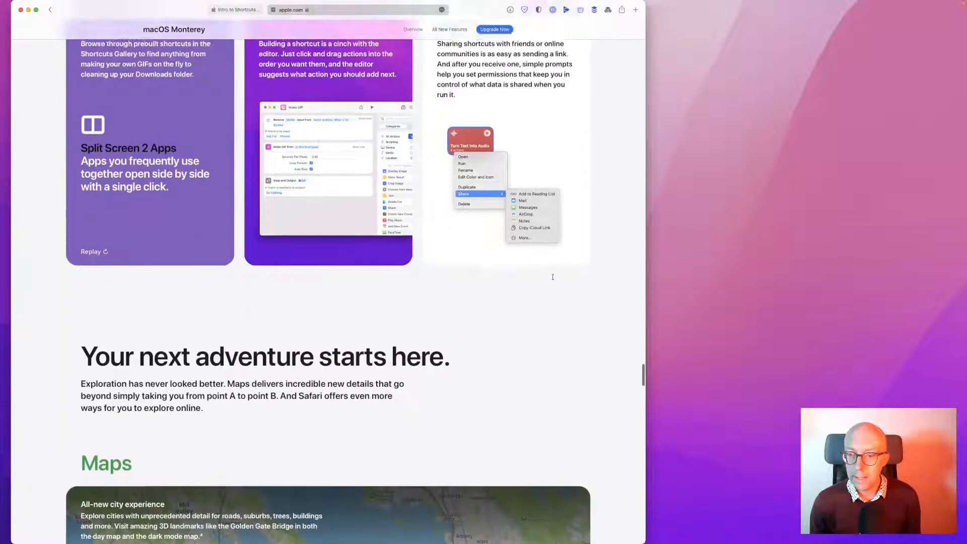
scroll(553, 277, up, 6)
scroll(553, 279, up, 3)
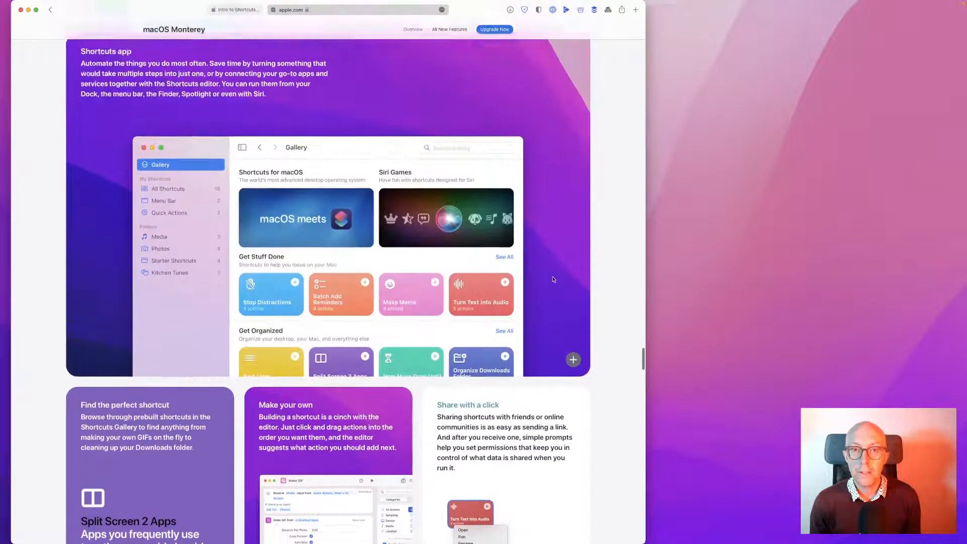
Search Raycast for 'pref', open System Preferences, then return to the Shortcuts page desktop
key(super+space)
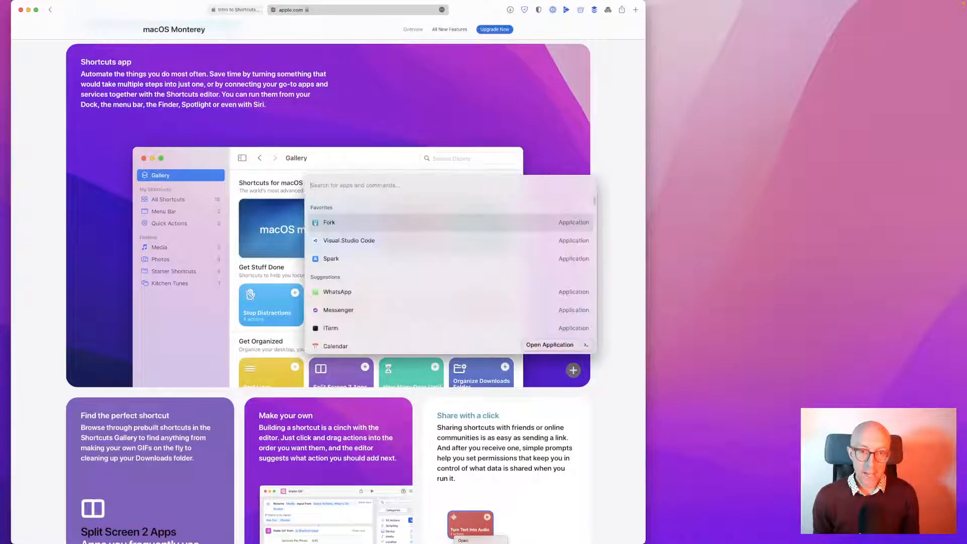
text(sh)
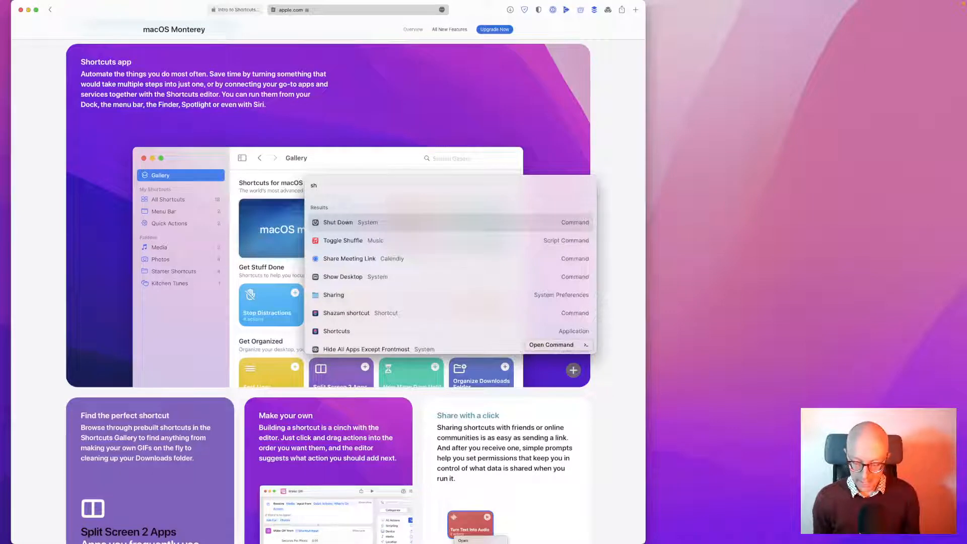
text(or)
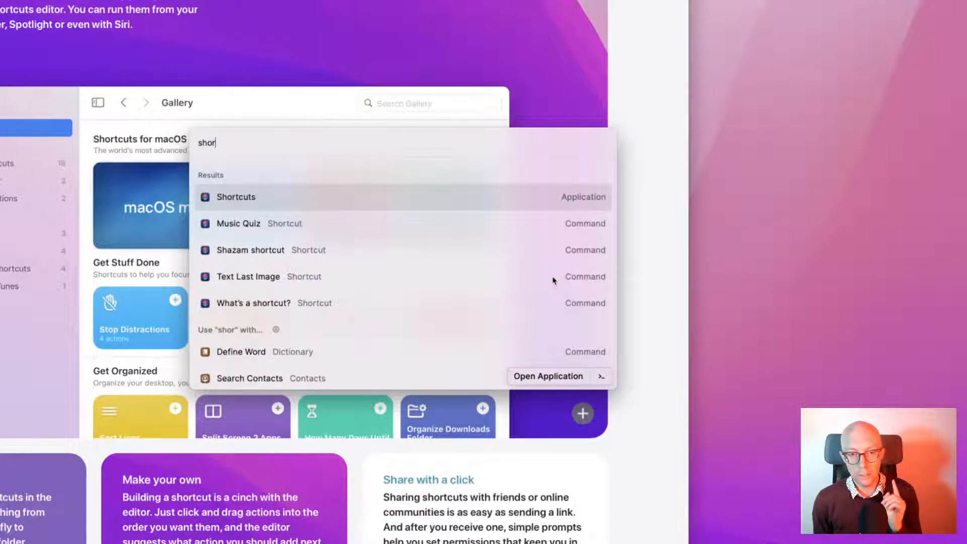
key(BackSpace)
key(BackSpace)
key(BackSpace)
key(BackSpace)
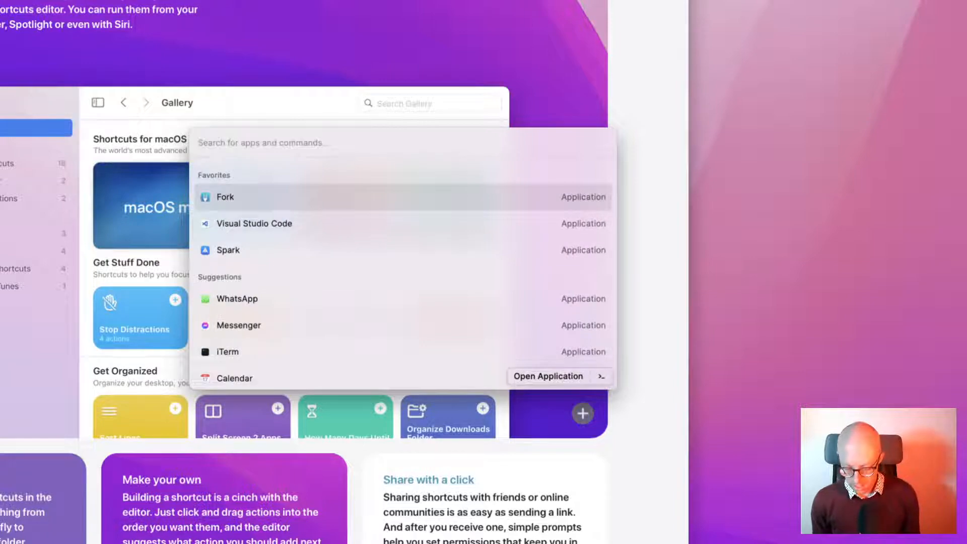
text(pref)
key(Return)
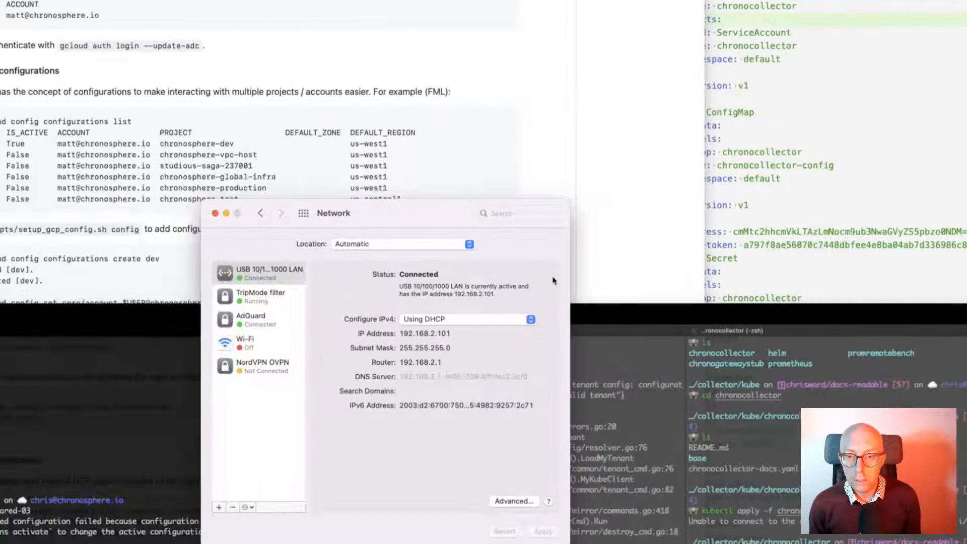
key(ctrl+Right)
key(ctrl+Right)
key(ctrl+Right)
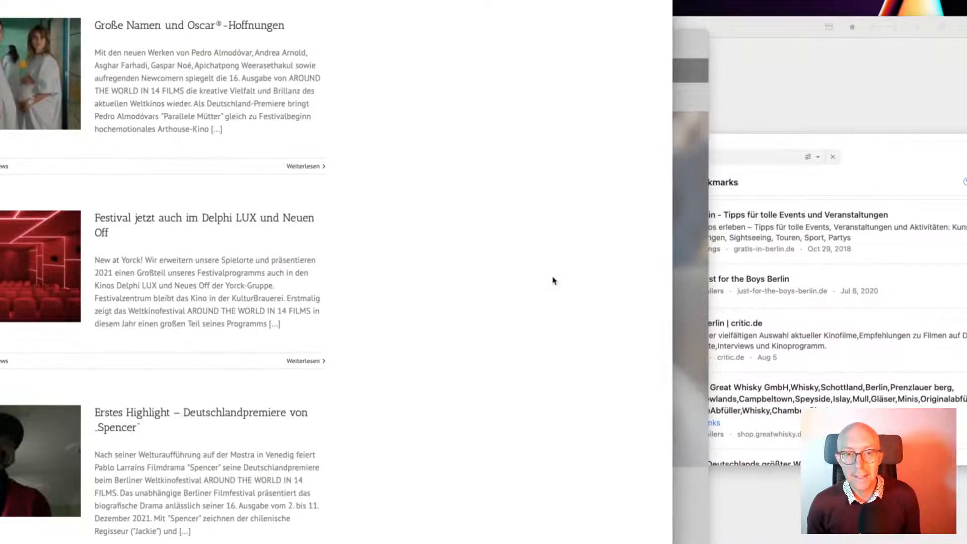
key(ctrl+Right)
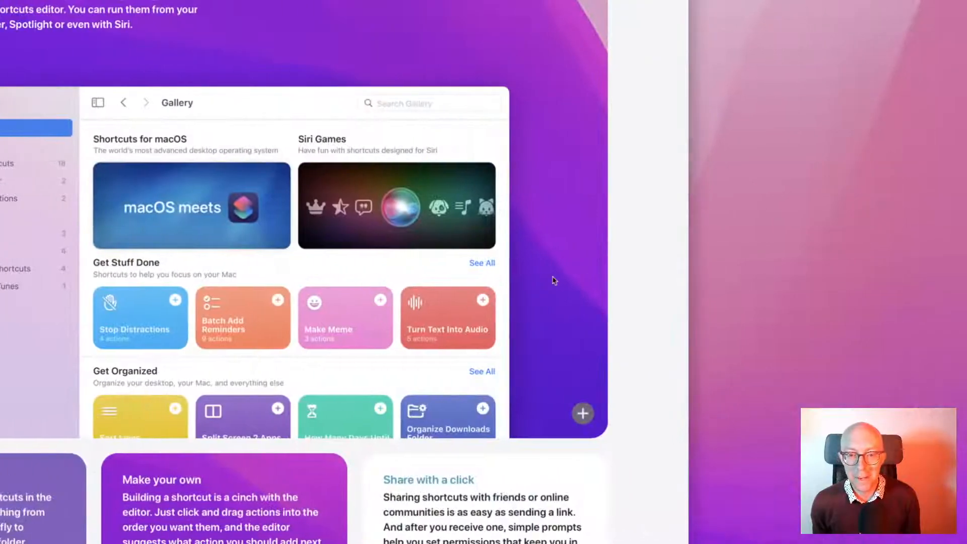
Open Raycast's General preferences from a 'pref' search, then view the Advanced tab
key(alt+space)
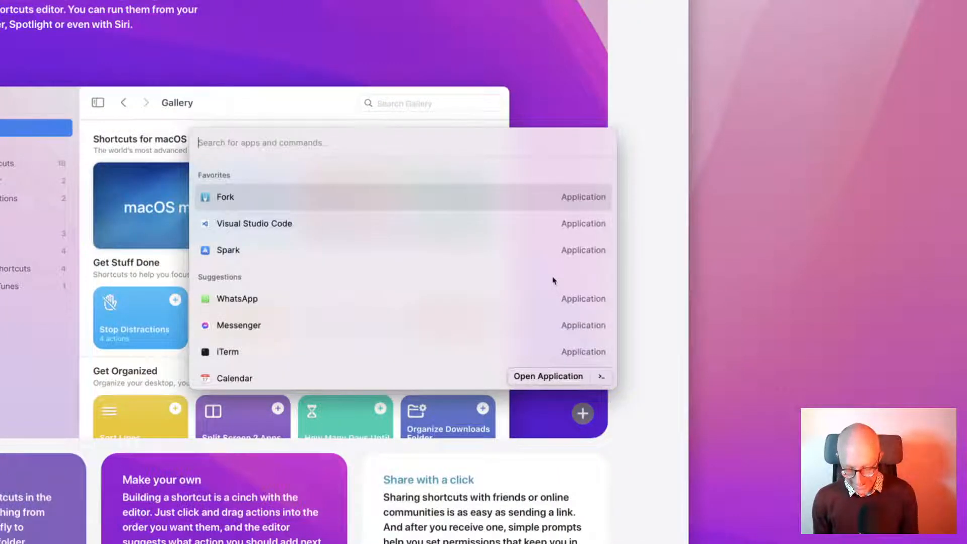
text(pref)
key(Down)
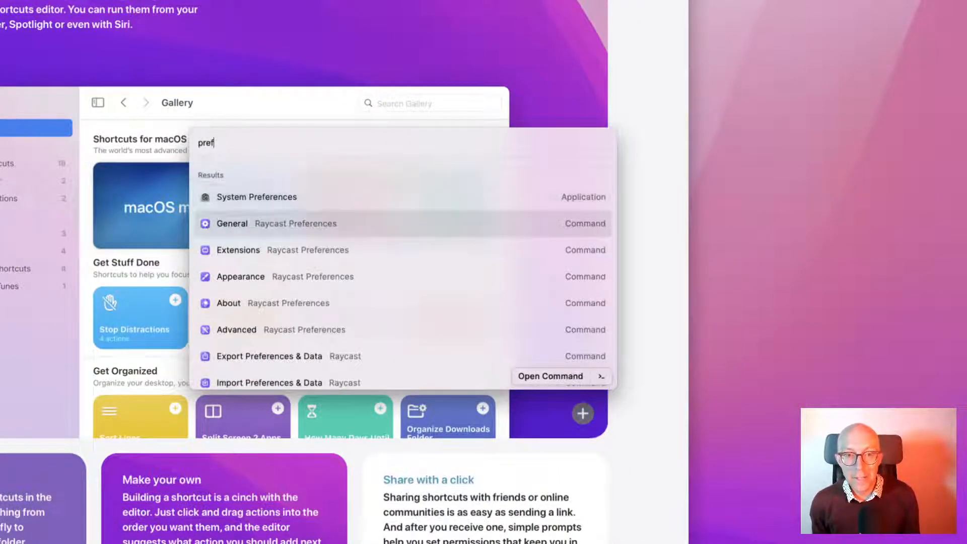
key(Return)
click(509, 78)
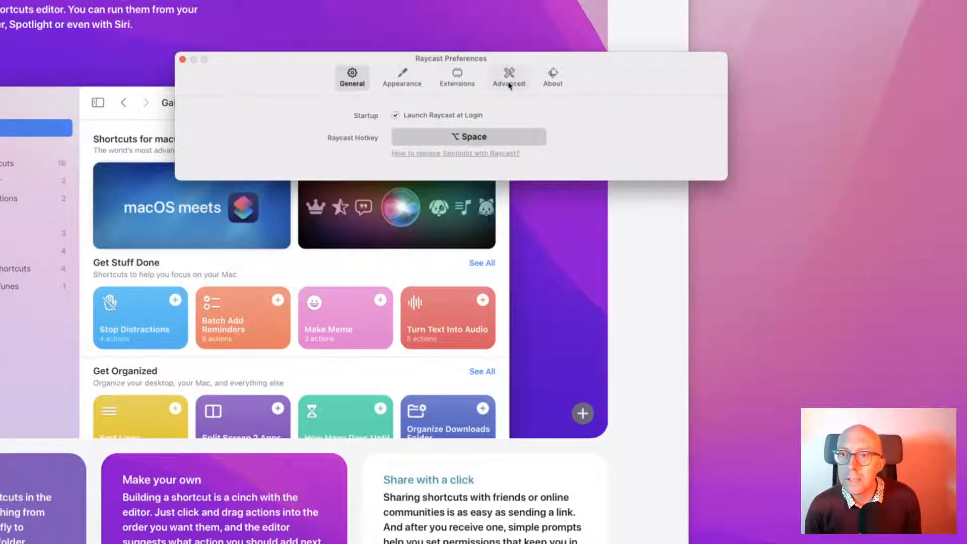
Expand the Shortcuts group under Extensions to see its four commands, then close Raycast Preferences
click(469, 83)
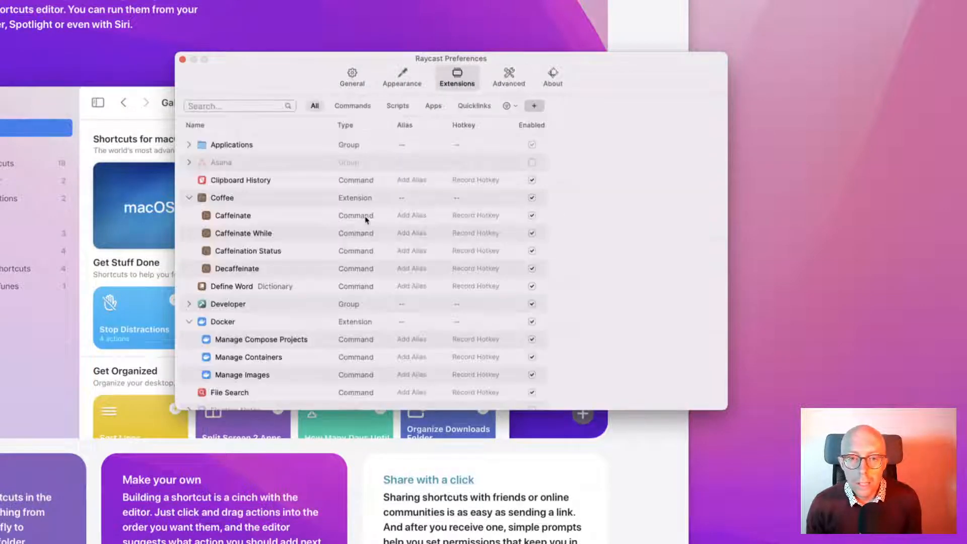
scroll(275, 282, down, 5)
scroll(271, 290, down, 10)
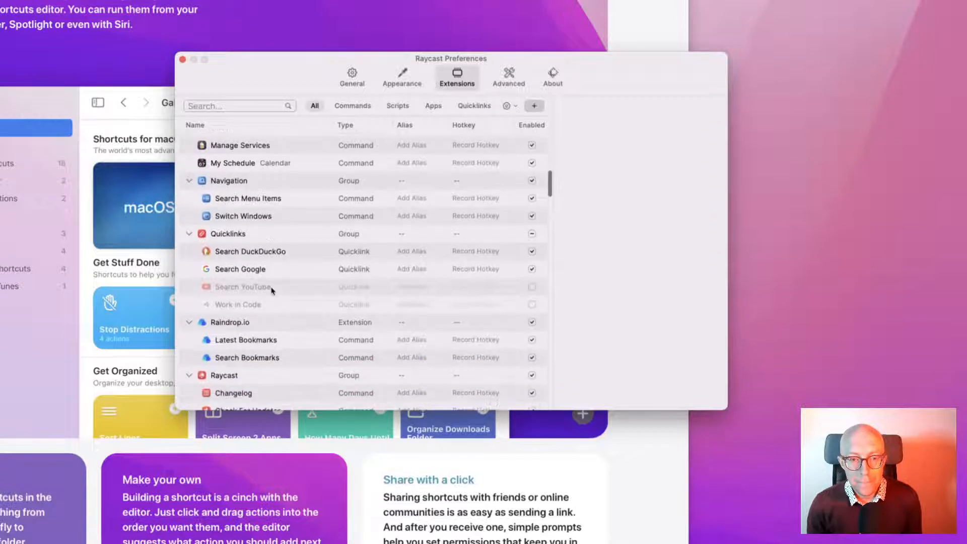
scroll(271, 291, down, 8)
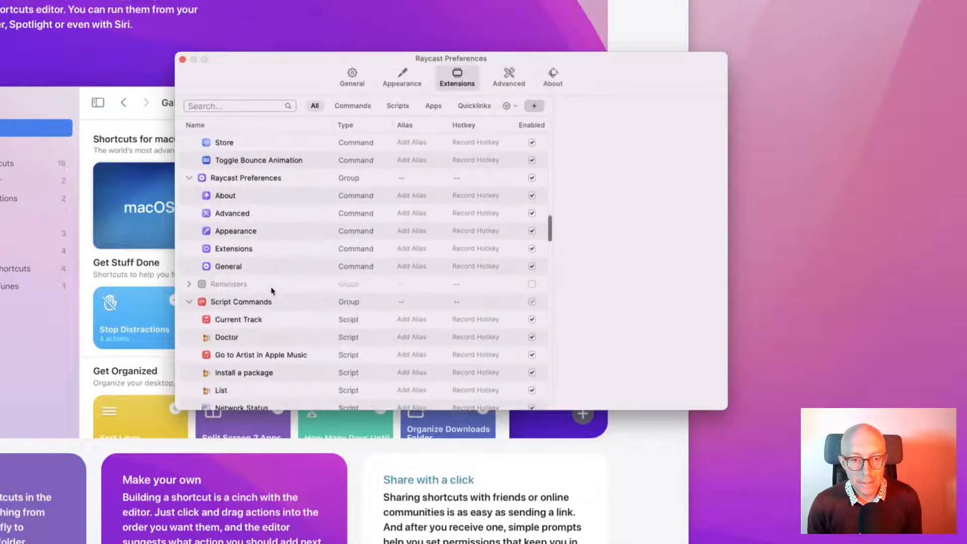
scroll(271, 290, down, 10)
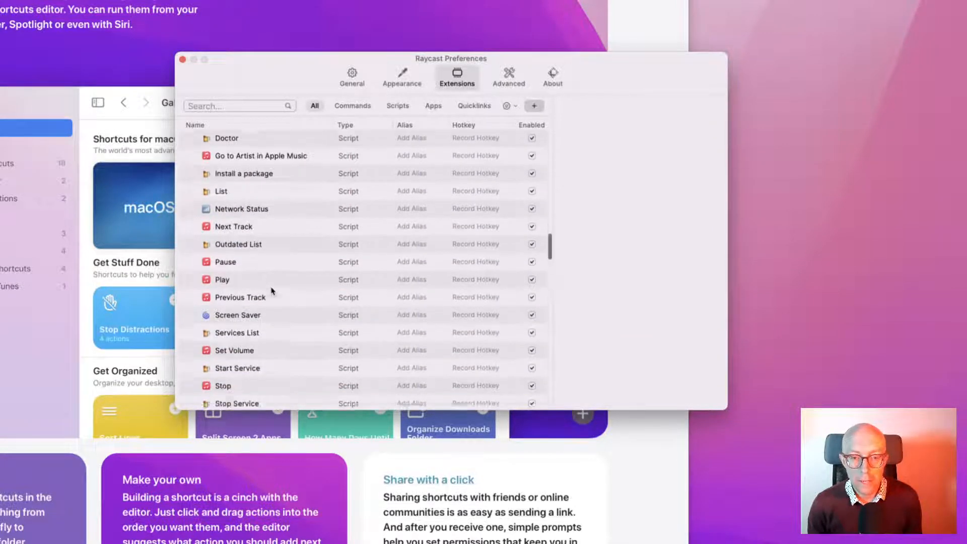
scroll(271, 290, down, 1)
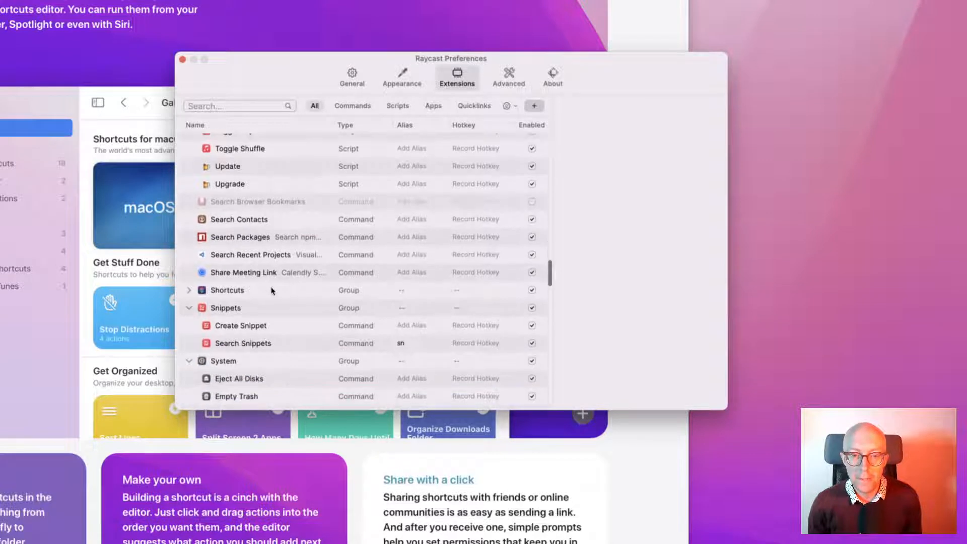
click(190, 291)
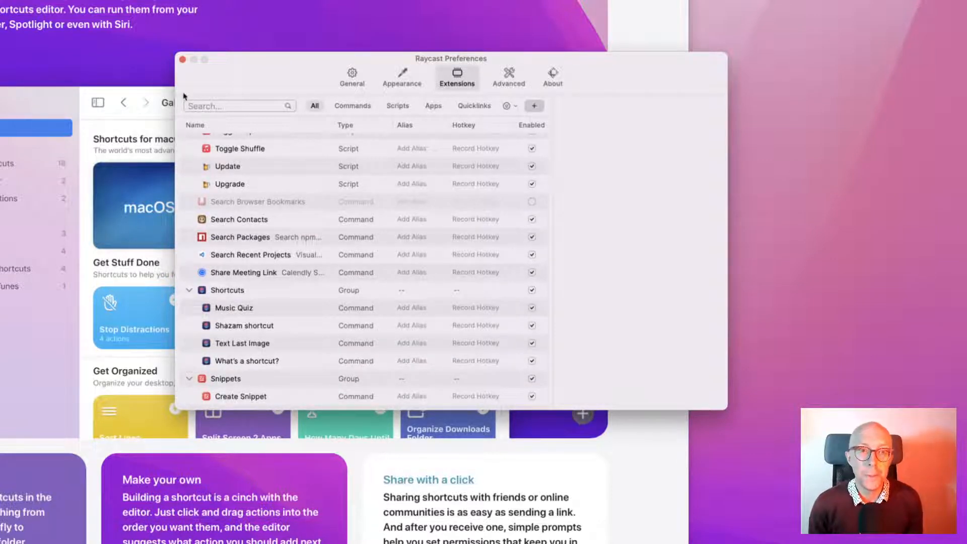
click(182, 59)
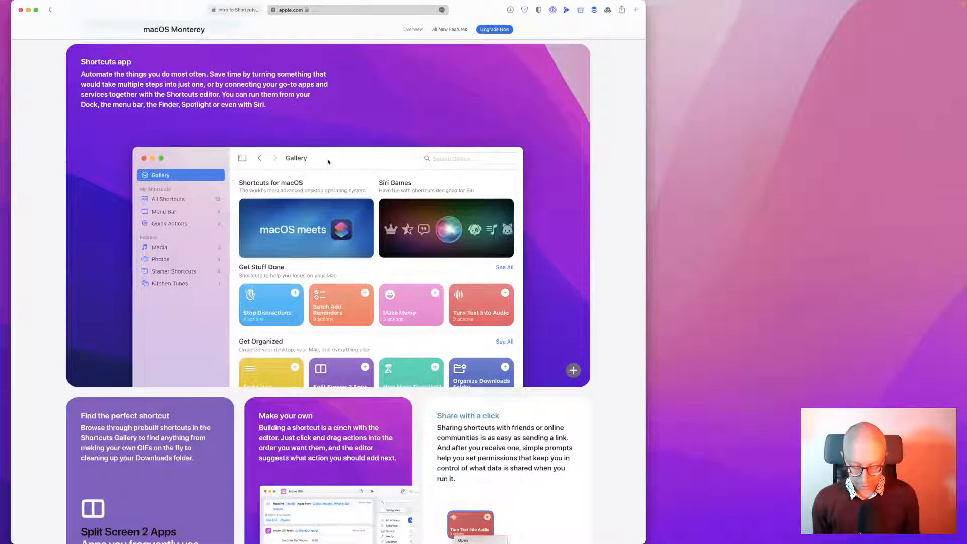
Launch Shortcuts via Raycast's 'sh' search, move its window aside, and return to Safari's Intro to Shortcuts tab
key(alt+space)
text(sh)
key(Down)
key(Down)
key(Down)
key(Down)
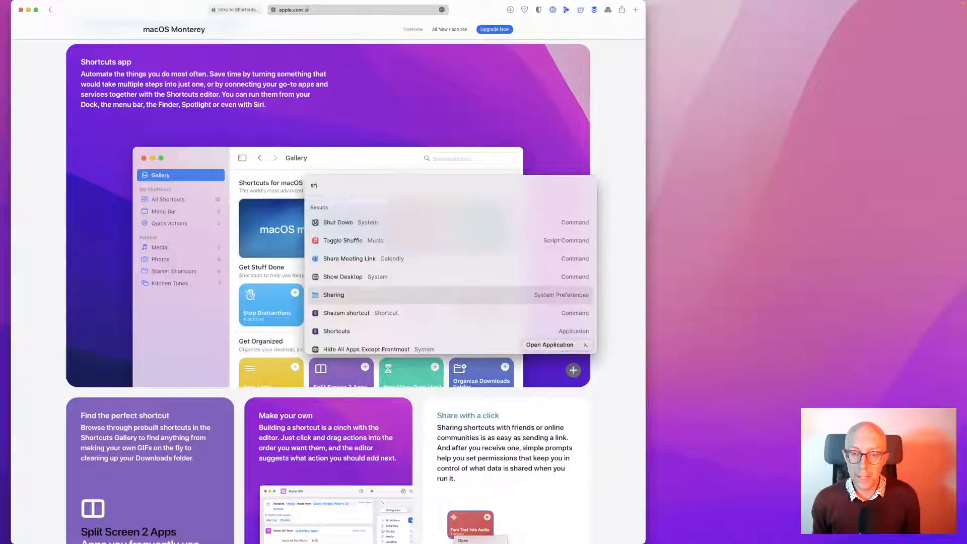
key(Down)
key(Down)
key(Return)
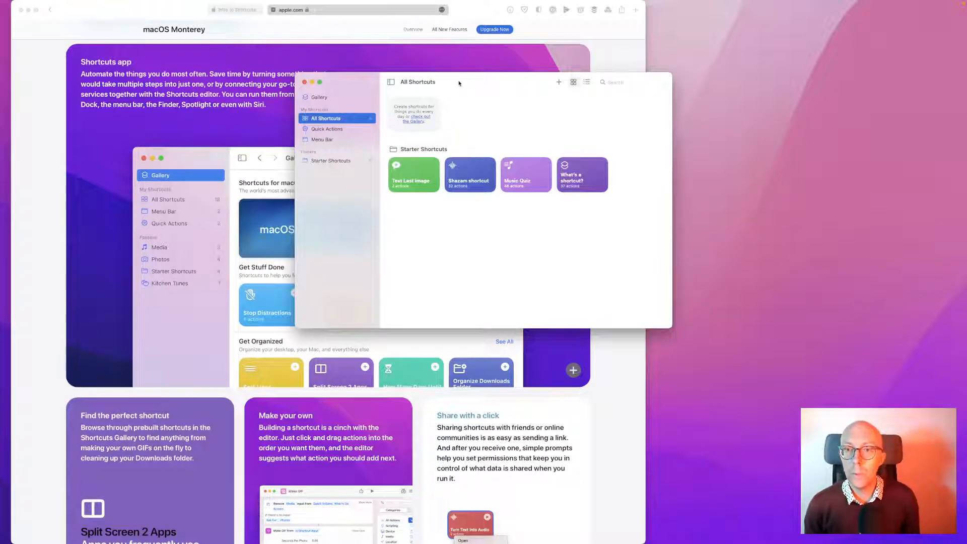
drag(459, 83, 385, 155)
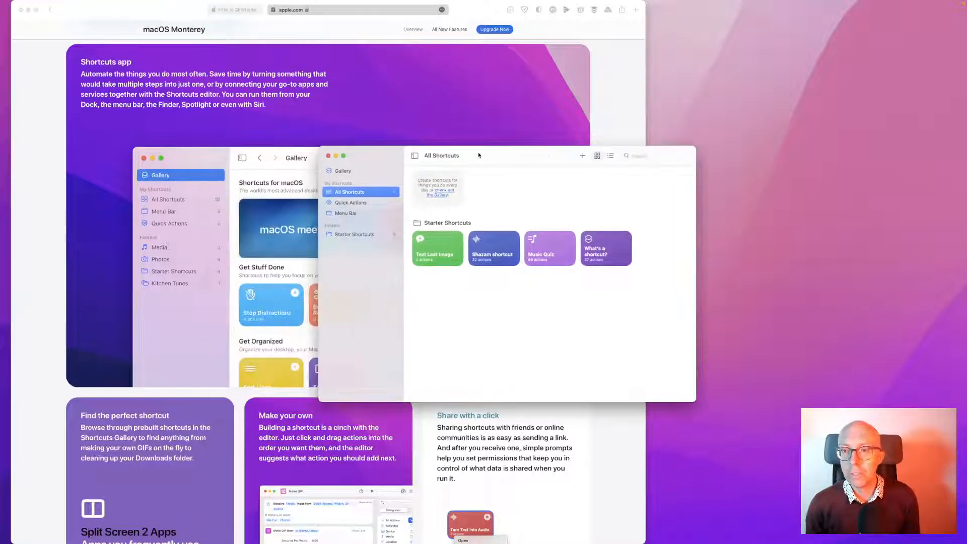
click(391, 112)
click(233, 10)
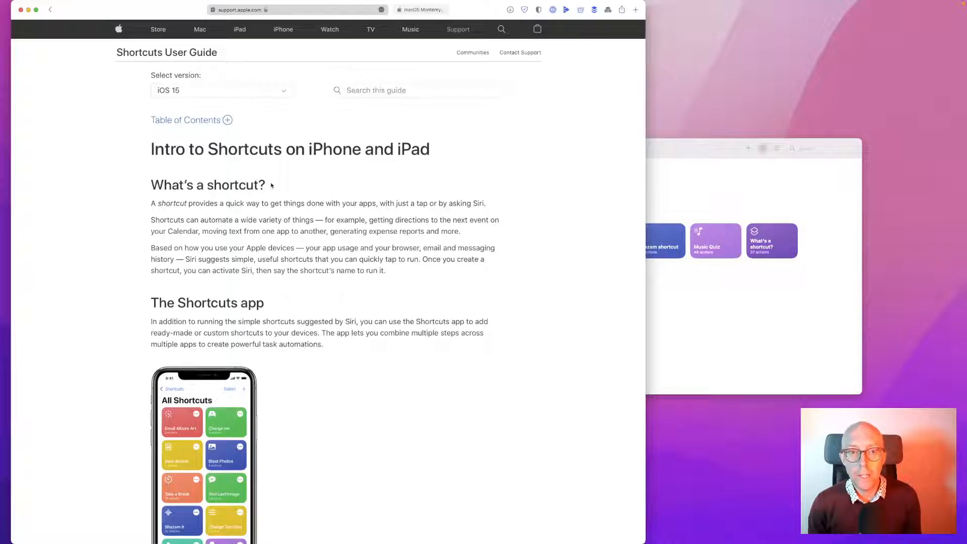
click(263, 96)
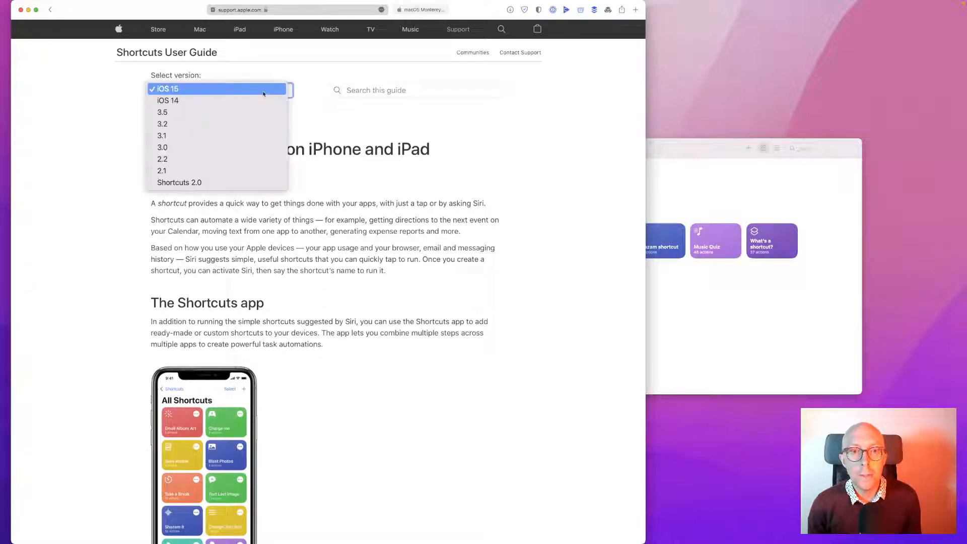
click(126, 113)
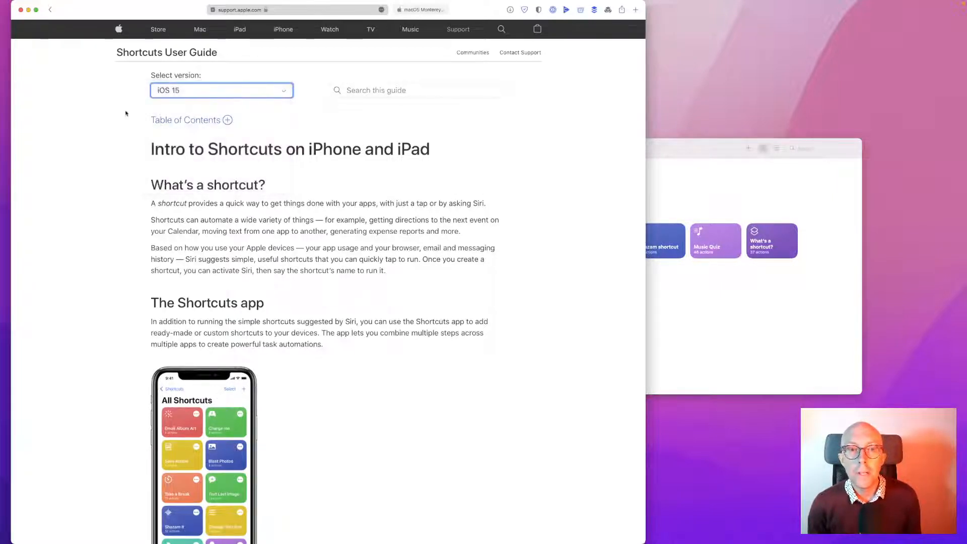
click(191, 94)
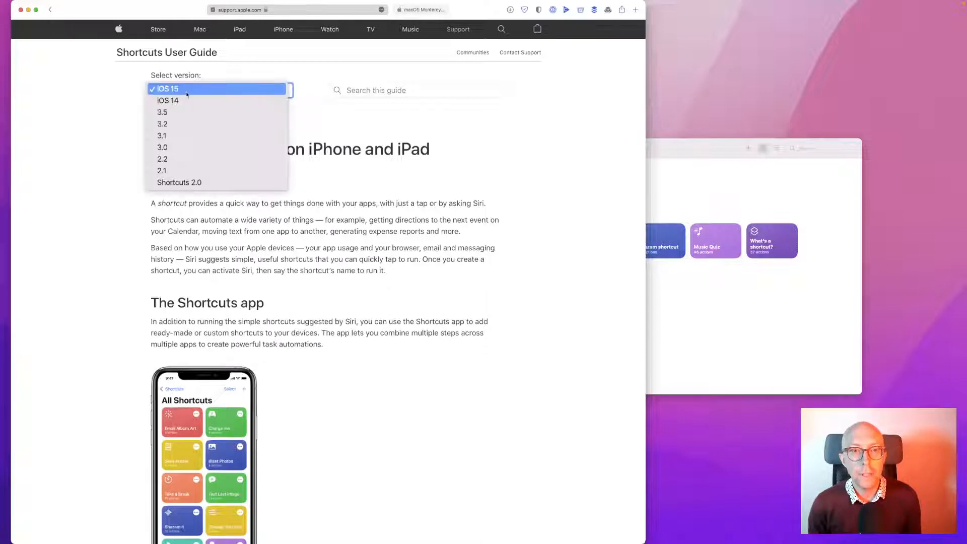
click(119, 100)
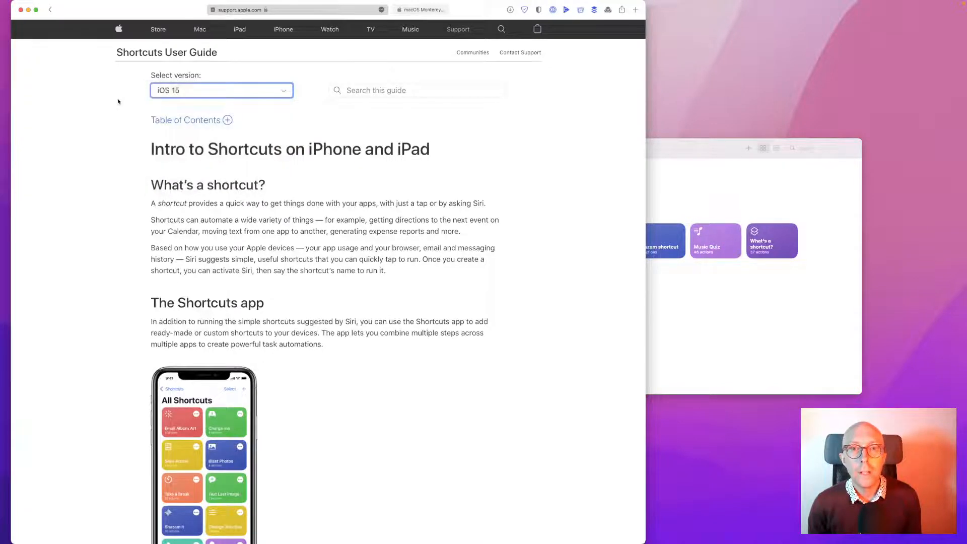
click(300, 10)
text(ma)
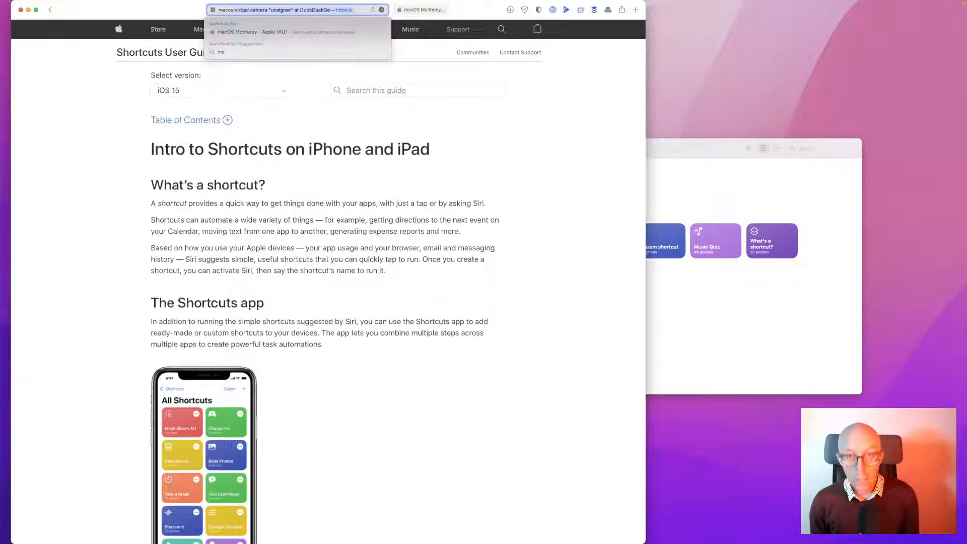
text(cos)
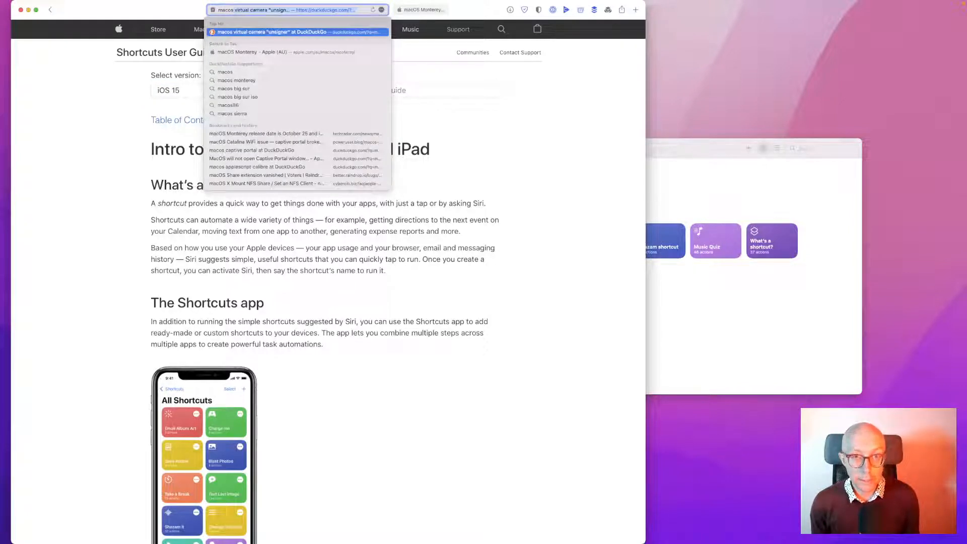
text( shortcut)
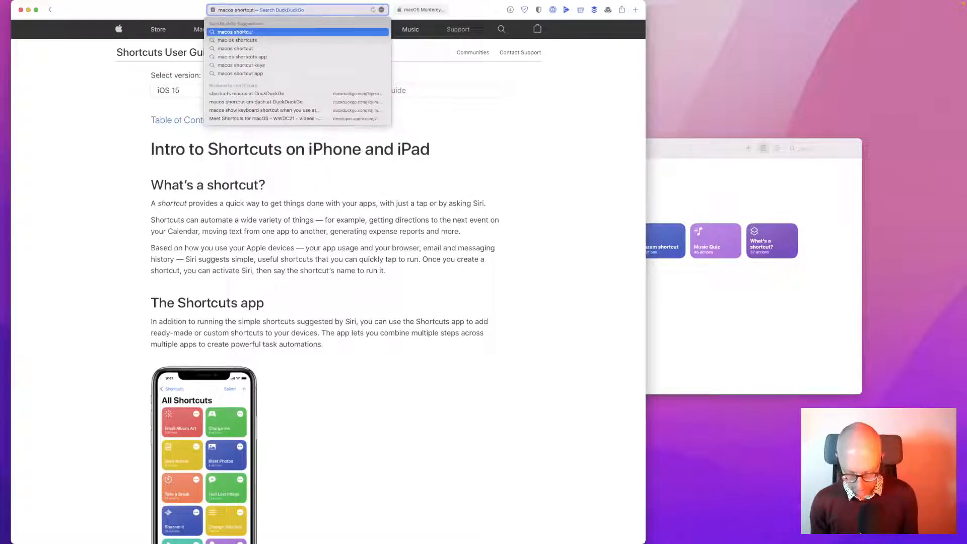
text(s manual)
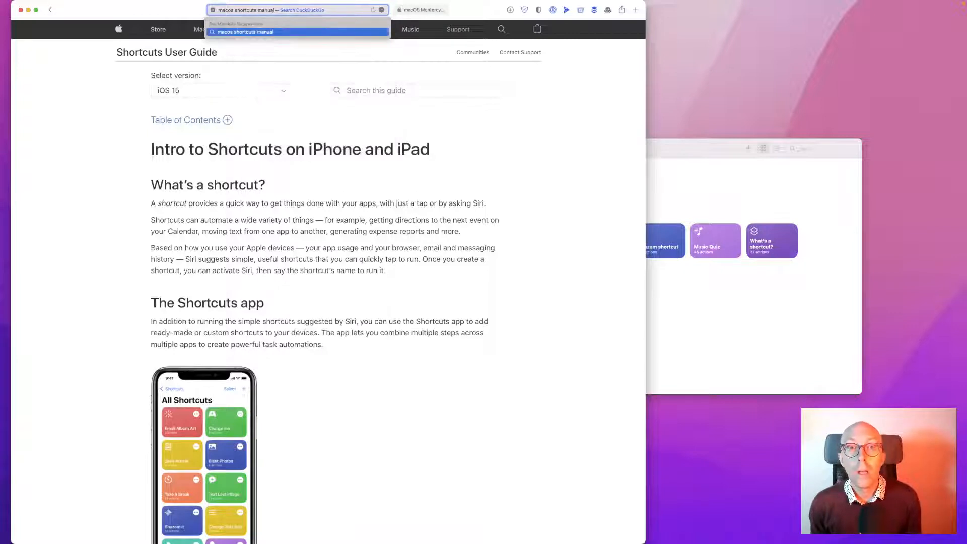
key(Return)
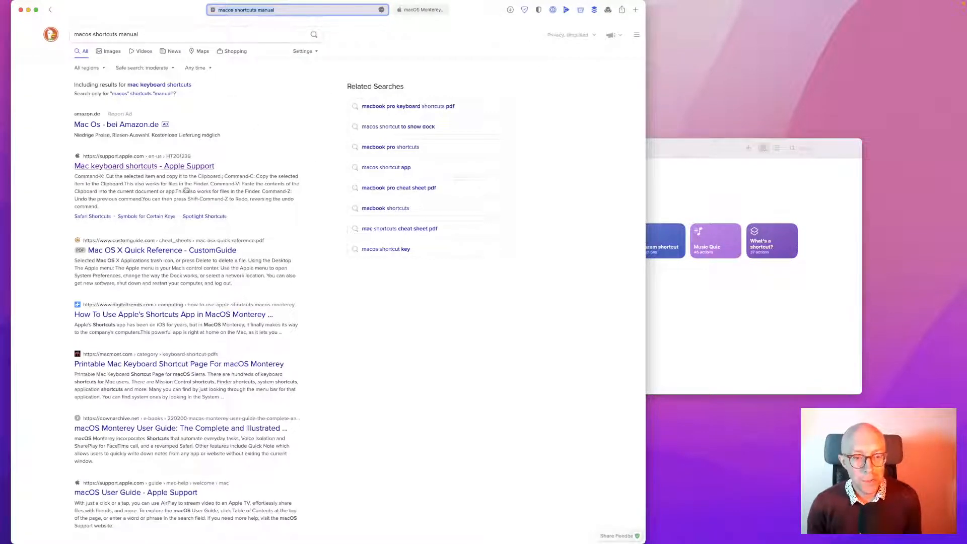
scroll(208, 196, down, 5)
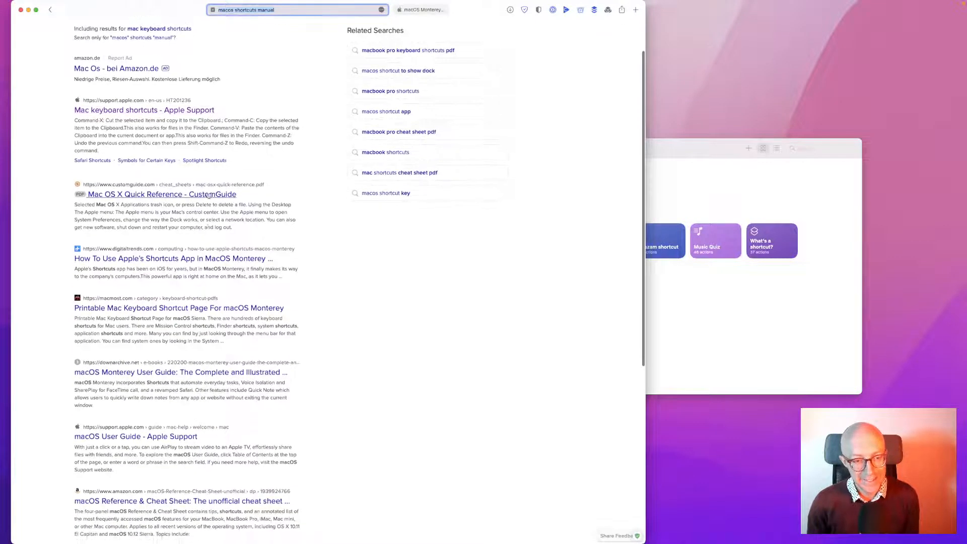
scroll(208, 195, down, 5)
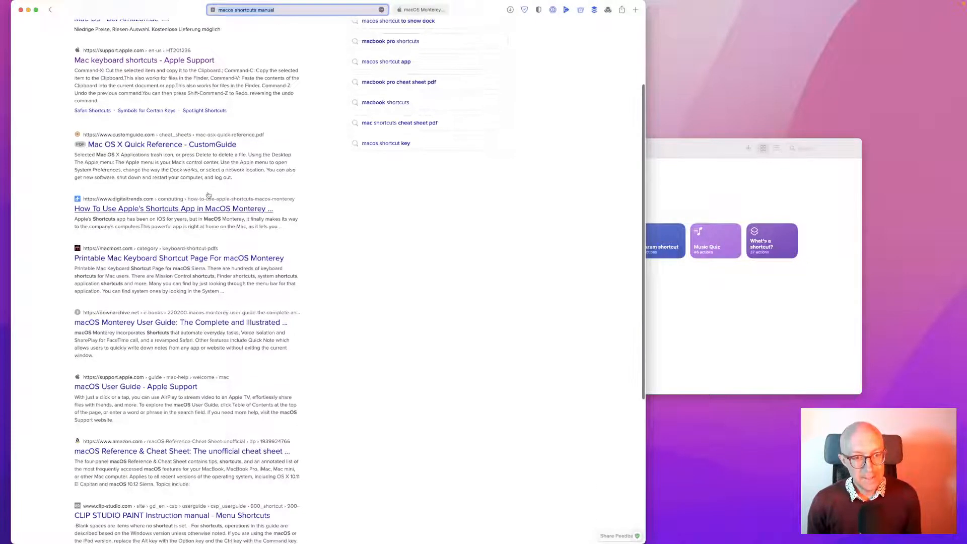
scroll(209, 196, down, 10)
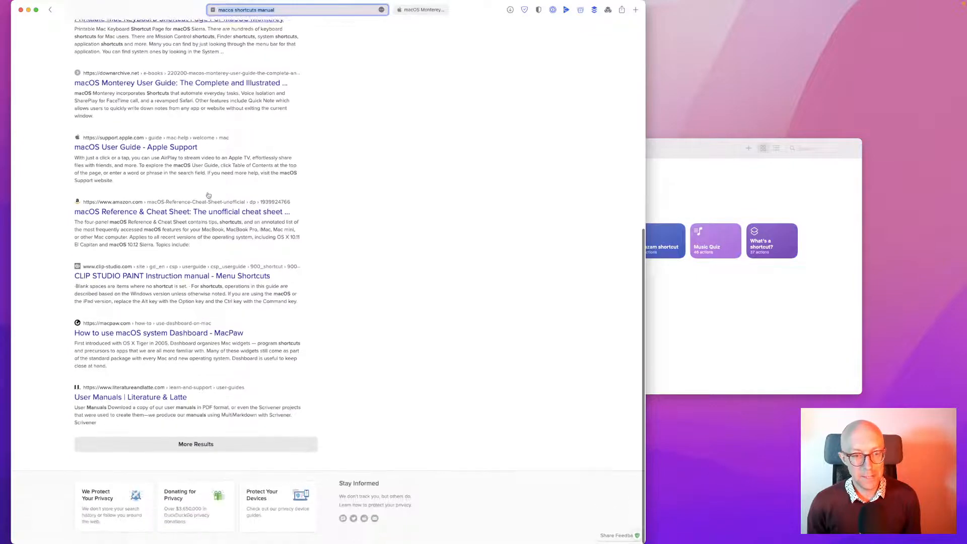
scroll(209, 195, up, 20)
scroll(208, 195, down, 2)
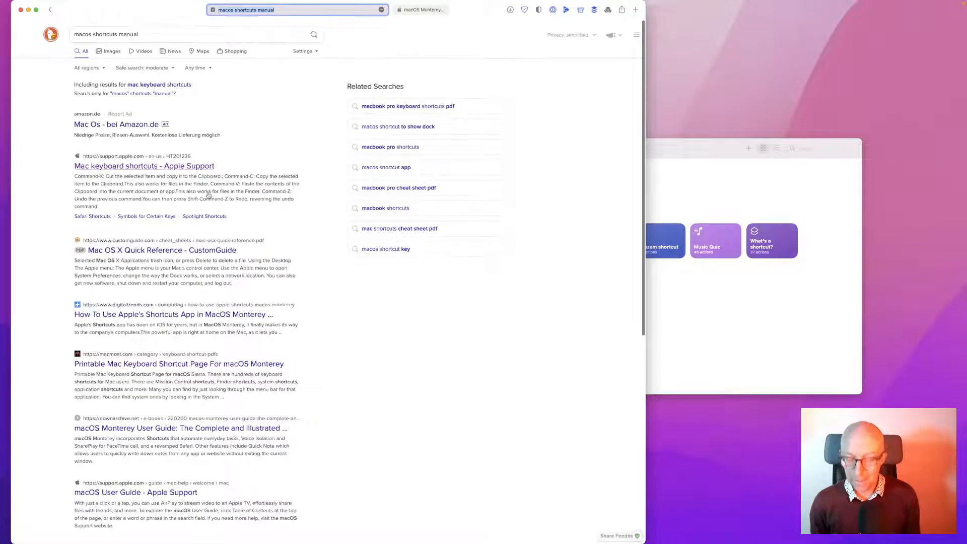
key(super+bracketleft)
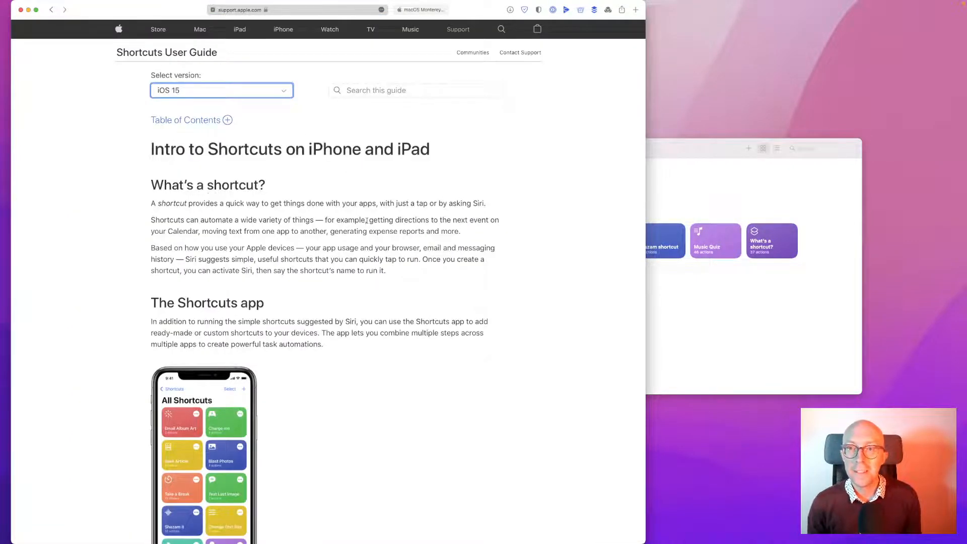
scroll(367, 220, down, 10)
scroll(395, 234, up, 15)
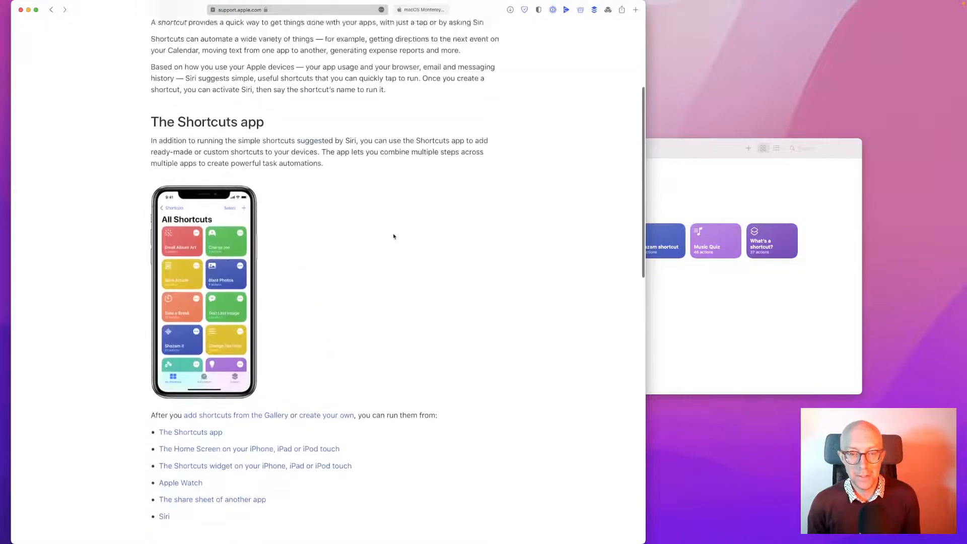
Open Help > Shortcuts Help in Shortcuts and hide Safari
click(680, 151)
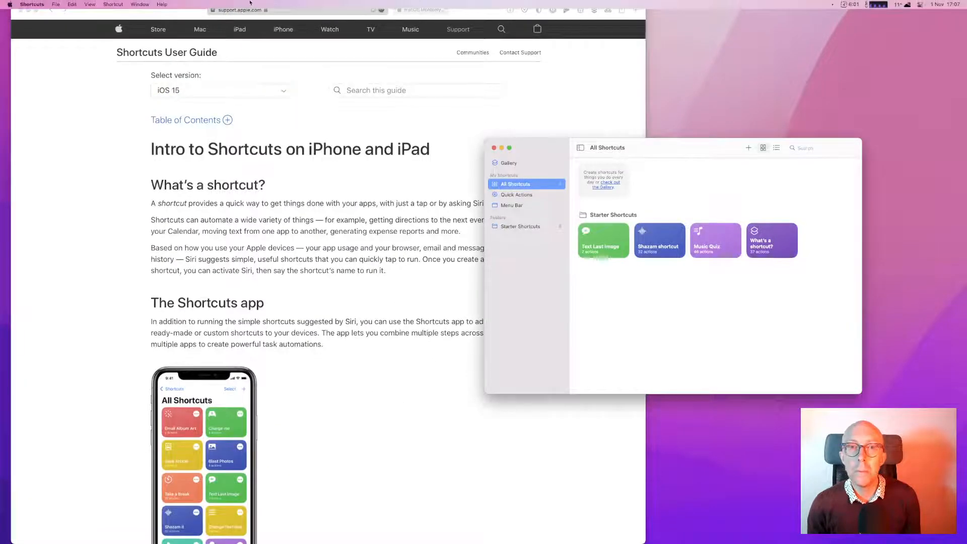
click(160, 4)
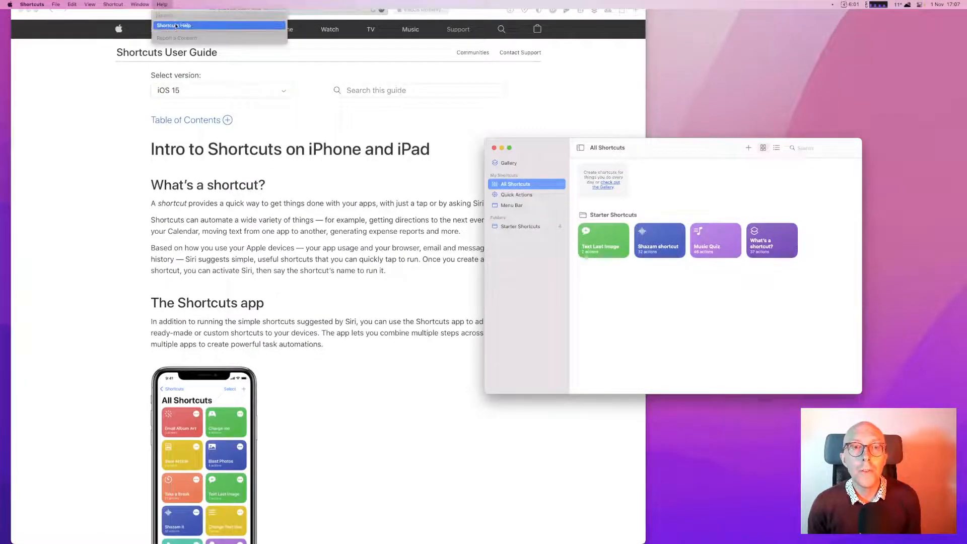
click(171, 26)
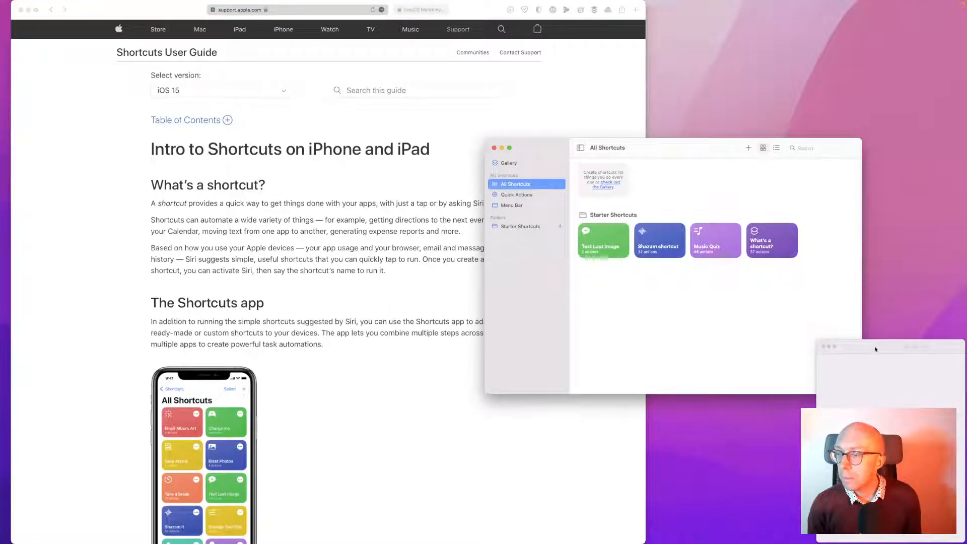
click(92, 190)
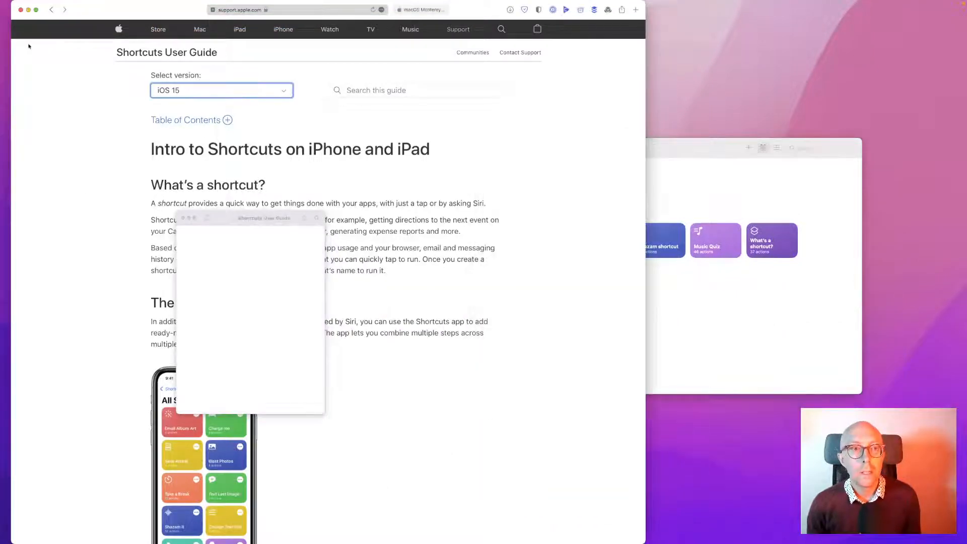
key(super+h)
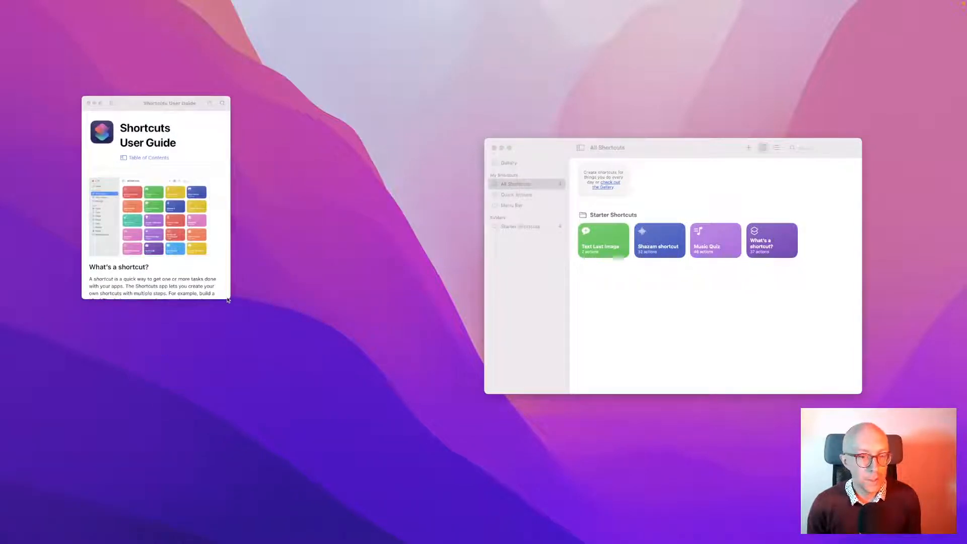
Enlarge the User Guide window and its text, and move it to the upper left
drag(228, 300, 385, 408)
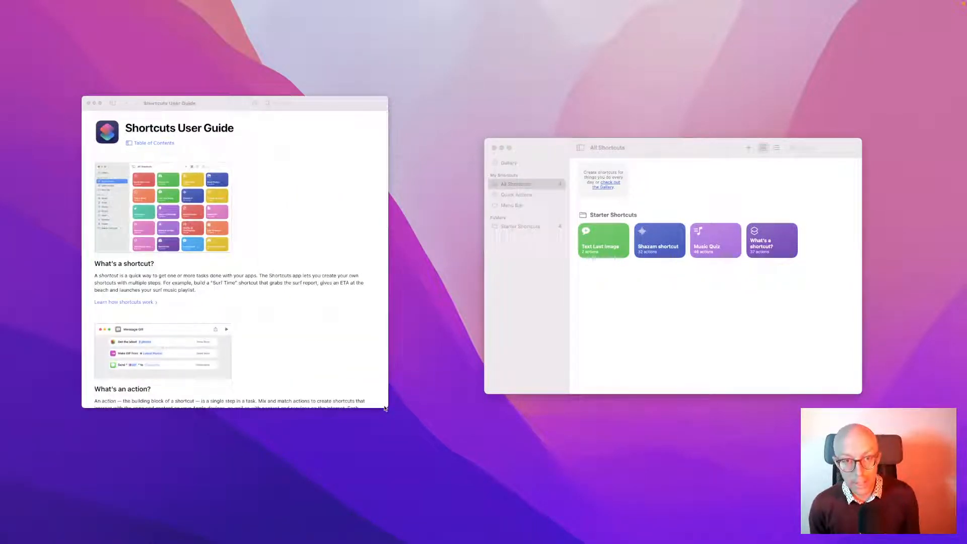
click(283, 255)
mouse_move(87, 2)
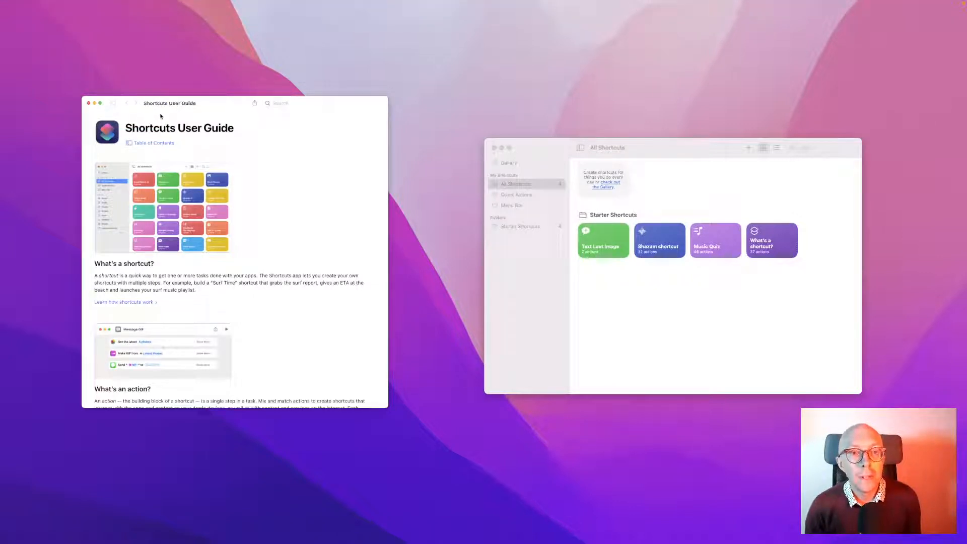
key(super+plus)
key(super+plus)
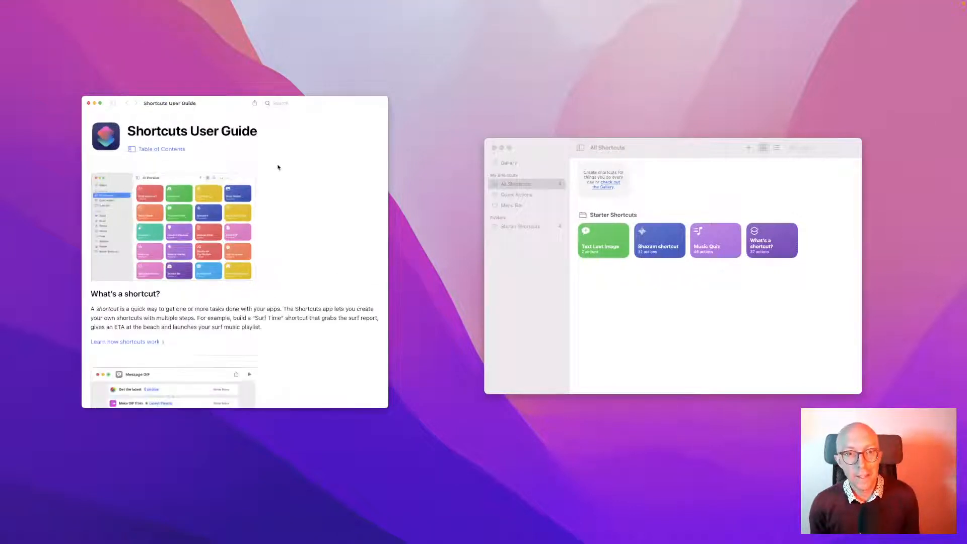
drag(214, 104, 181, 32)
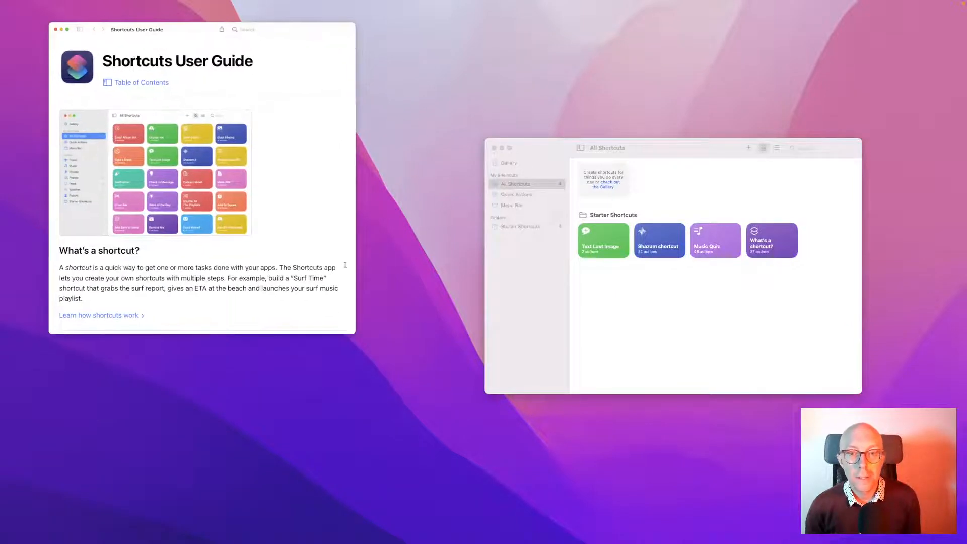
drag(356, 335, 403, 418)
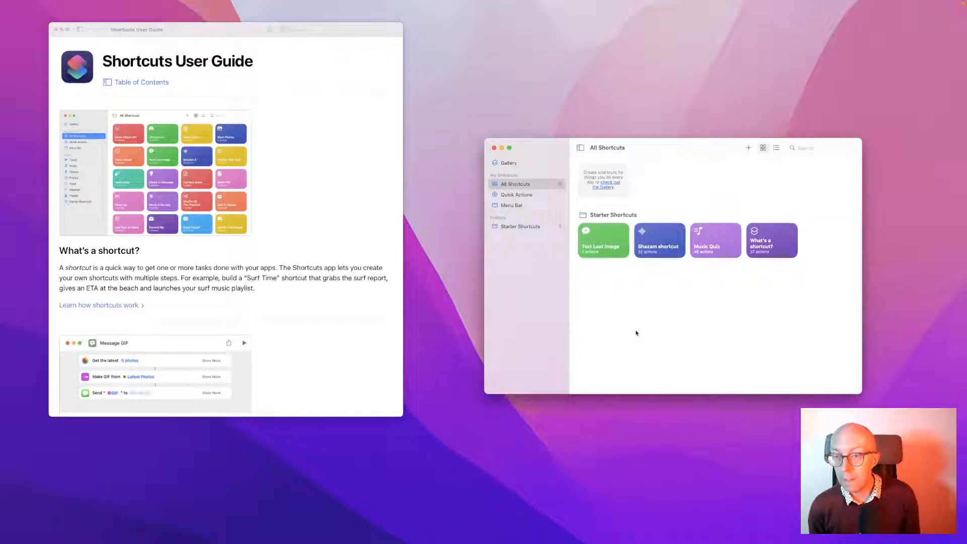
Review the Shortcuts preferences' General, Sidebar and Advanced tabs, then close them
click(32, 4)
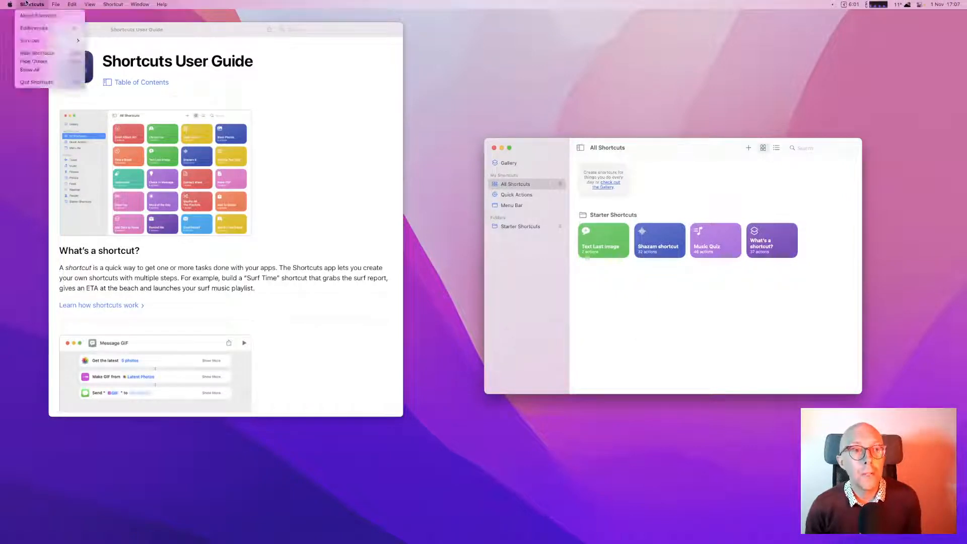
click(34, 29)
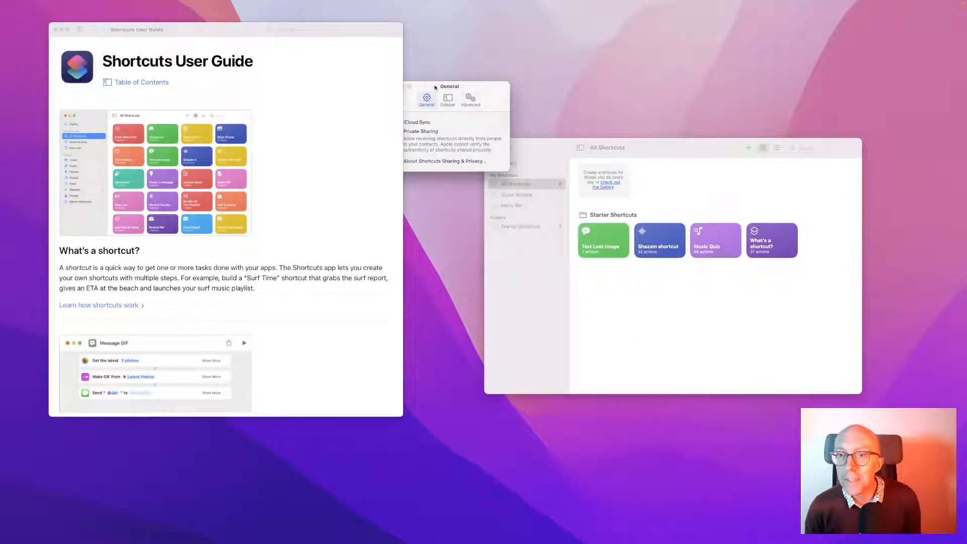
drag(435, 88, 482, 95)
click(492, 108)
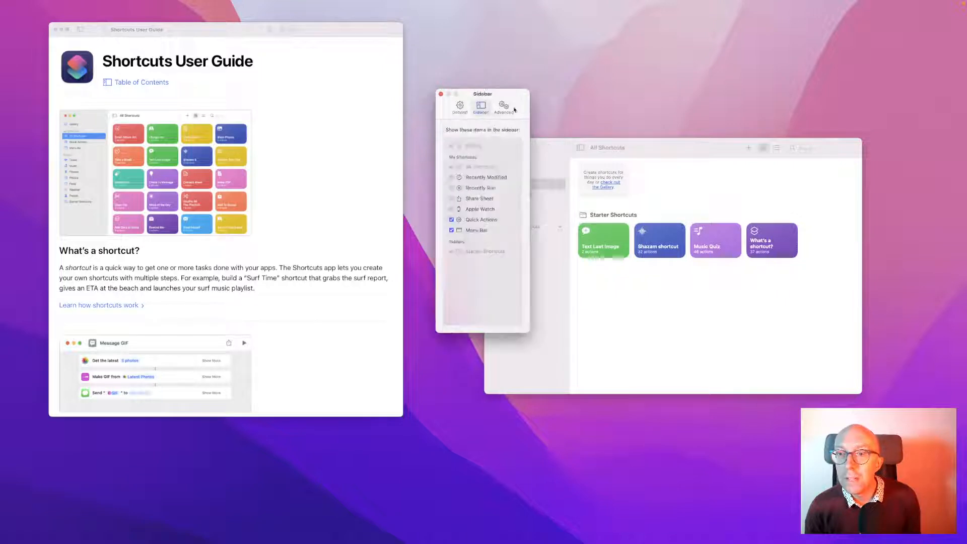
click(506, 110)
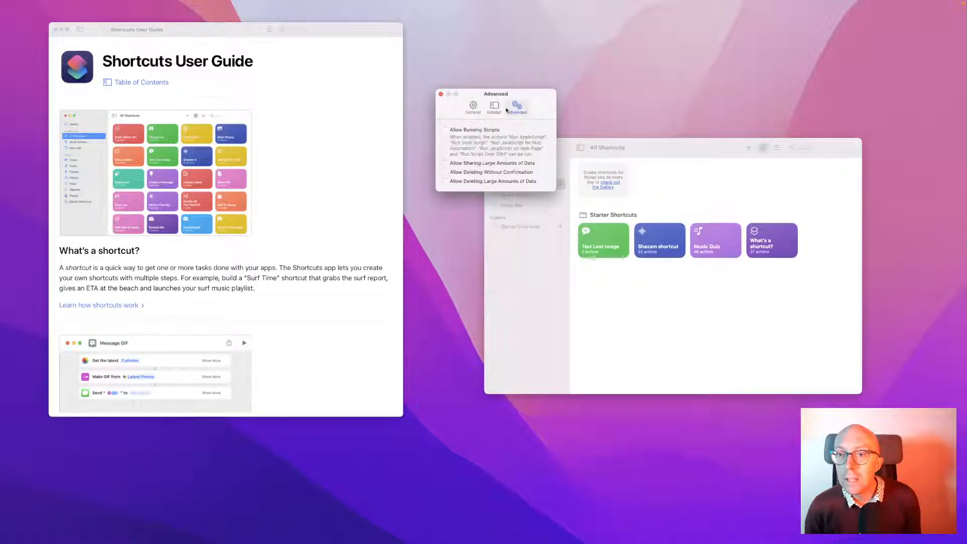
click(441, 94)
Position the User Guide and Shortcuts library windows side by side
click(87, 3)
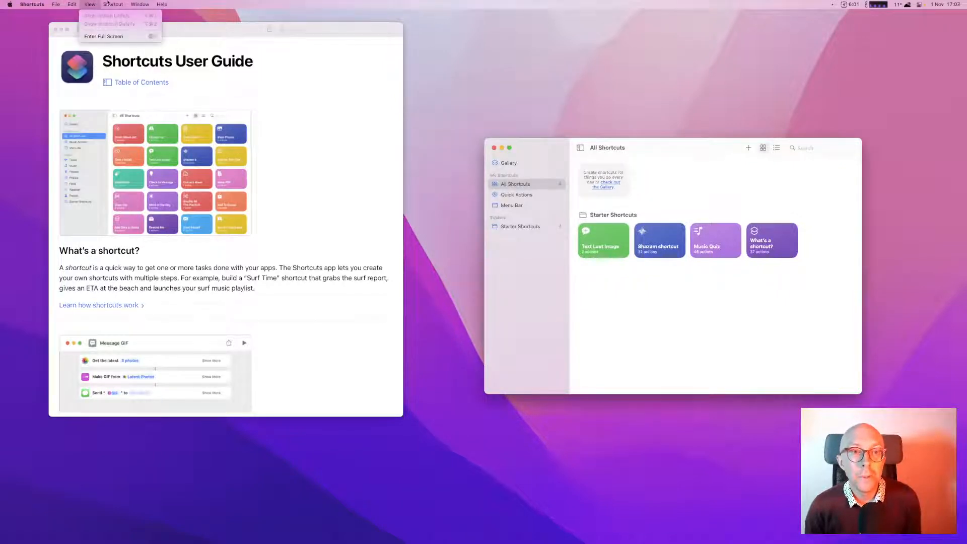
click(135, 4)
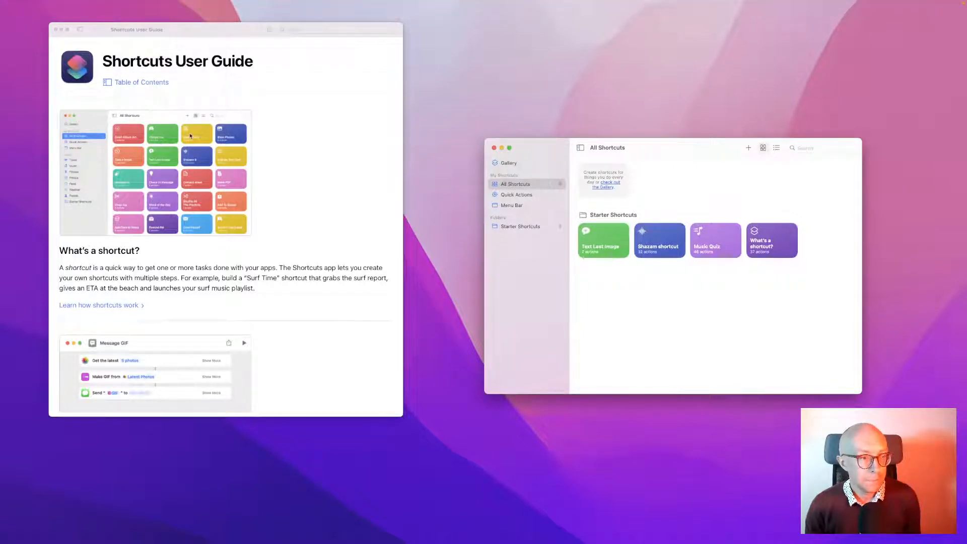
drag(229, 35, 211, 48)
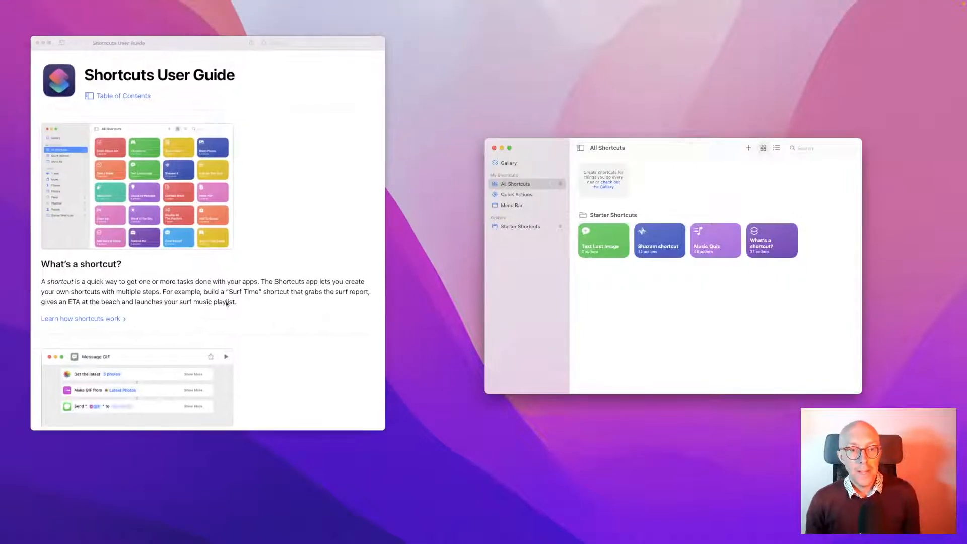
drag(667, 152, 602, 149)
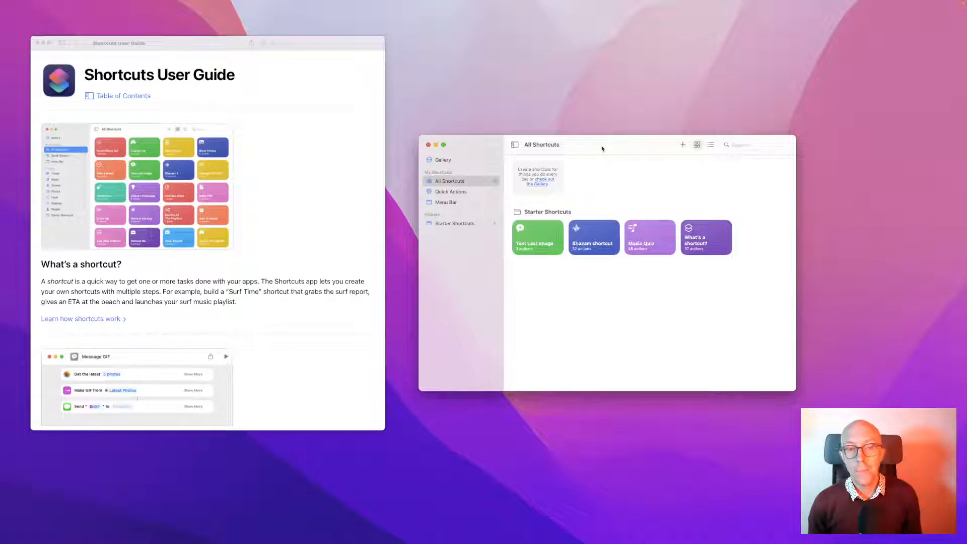
Open the Gallery and scroll through its ready-made shortcut collections
click(477, 161)
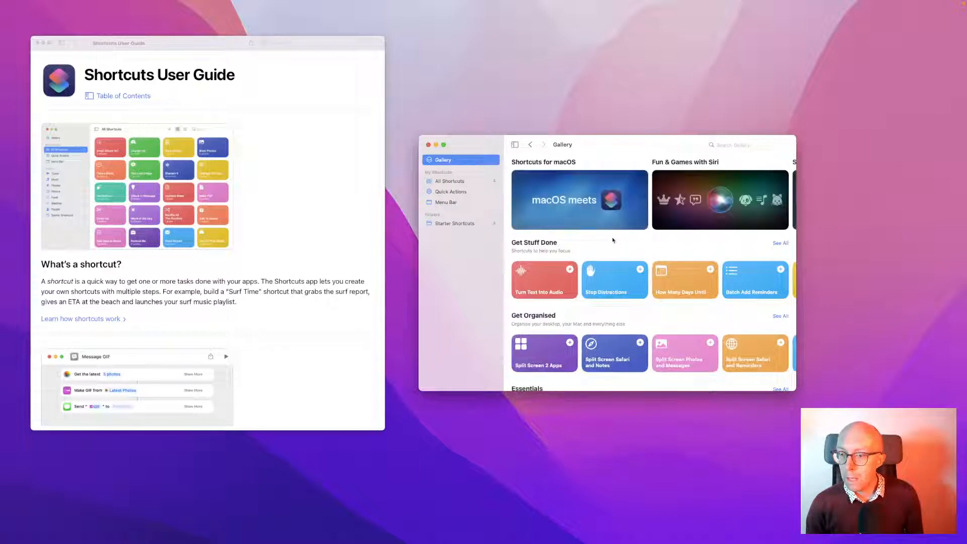
scroll(622, 222, down, 5)
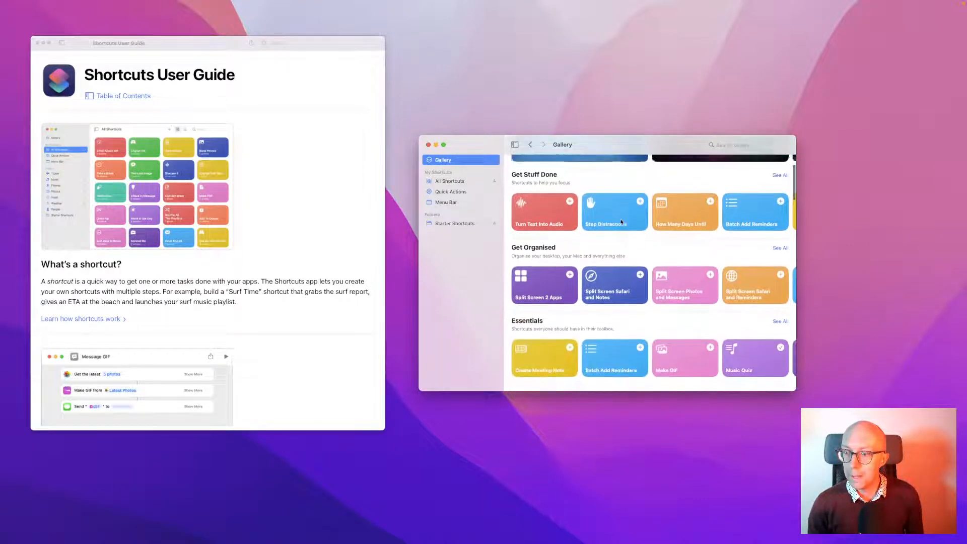
scroll(622, 222, down, 6)
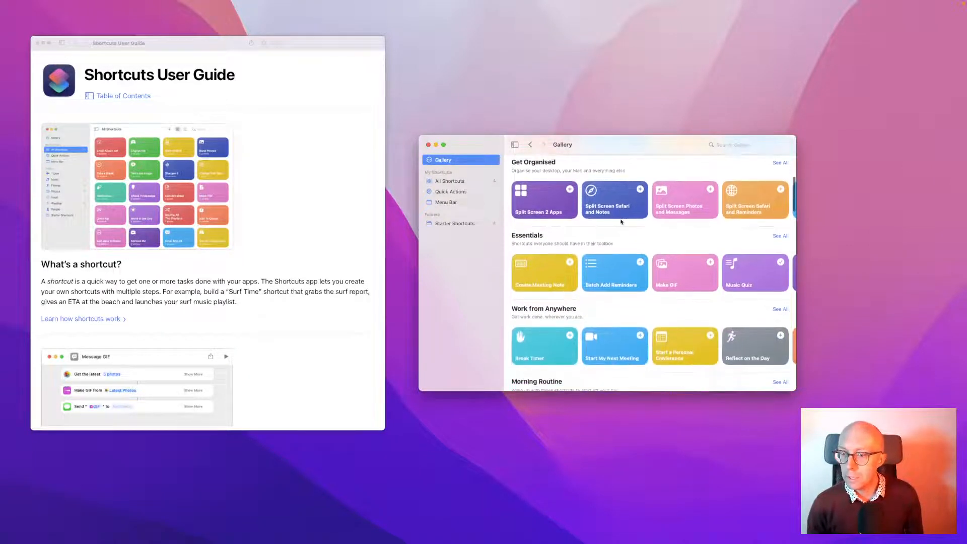
scroll(622, 222, down, 12)
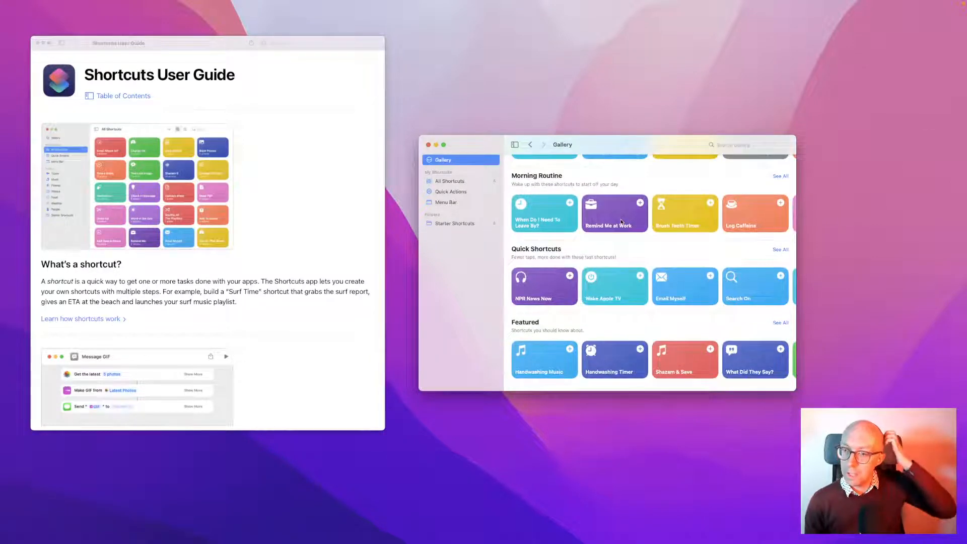
scroll(622, 222, down, 8)
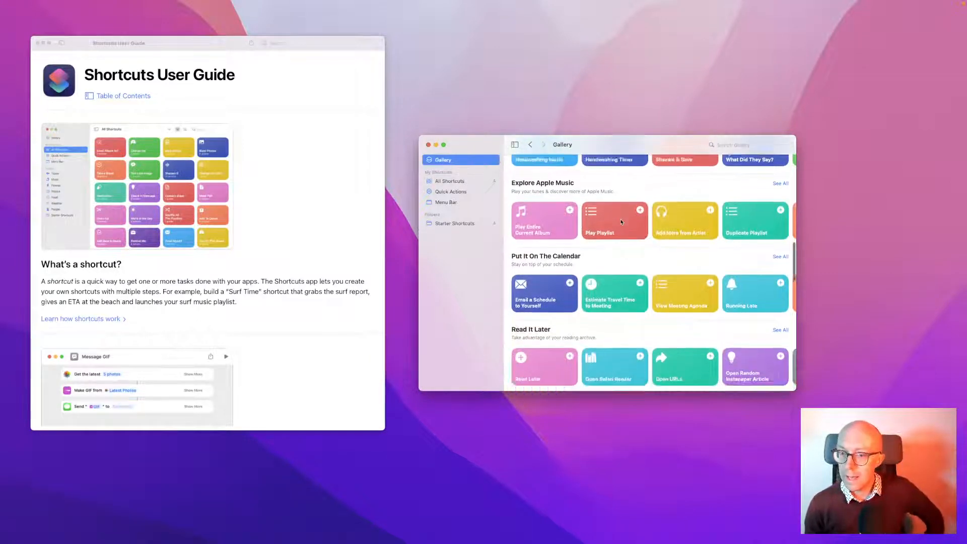
scroll(622, 222, down, 11)
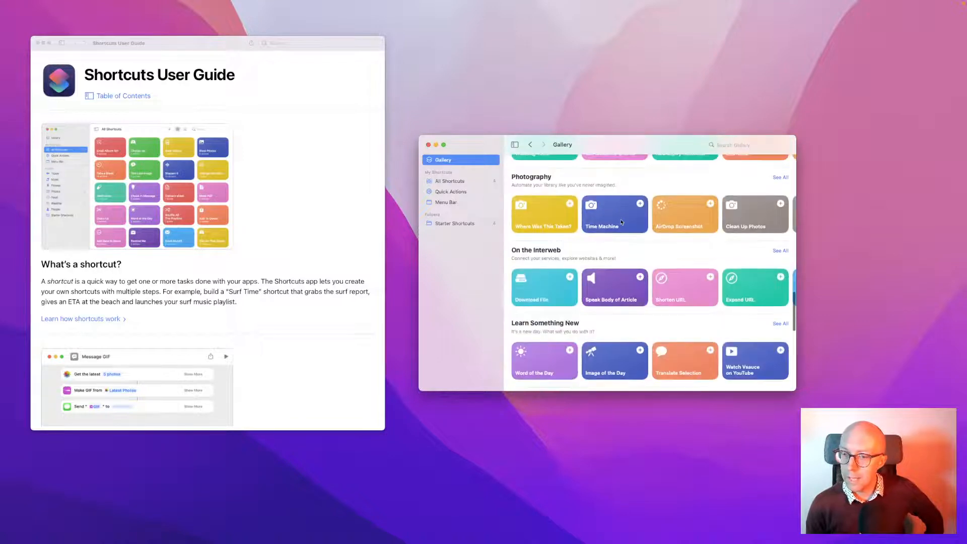
scroll(622, 223, down, 8)
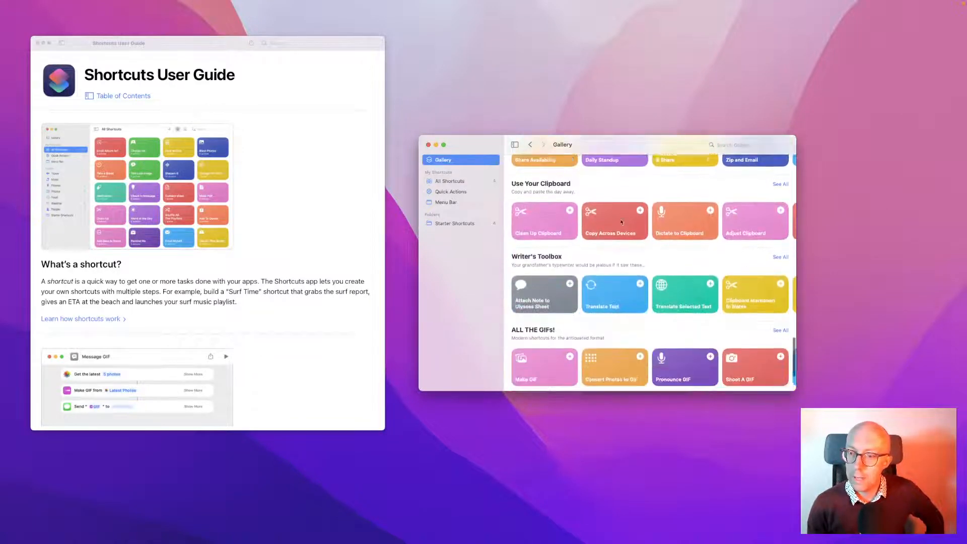
scroll(622, 222, up, 20)
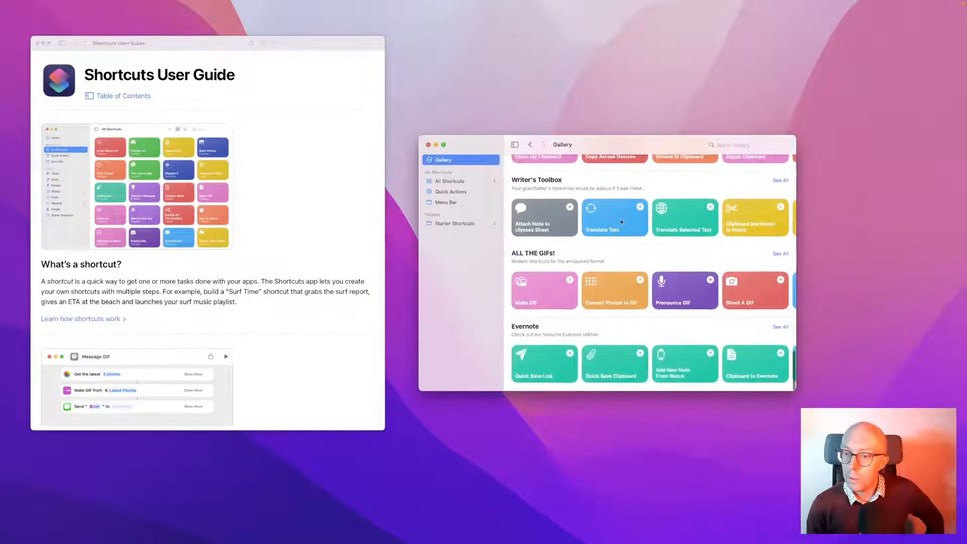
scroll(622, 222, up, 10)
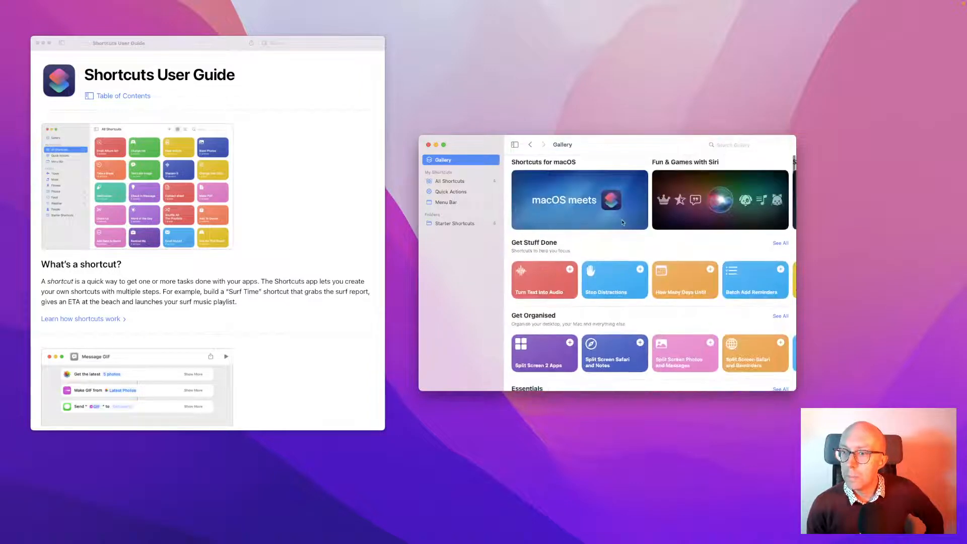
scroll(622, 223, right, 15)
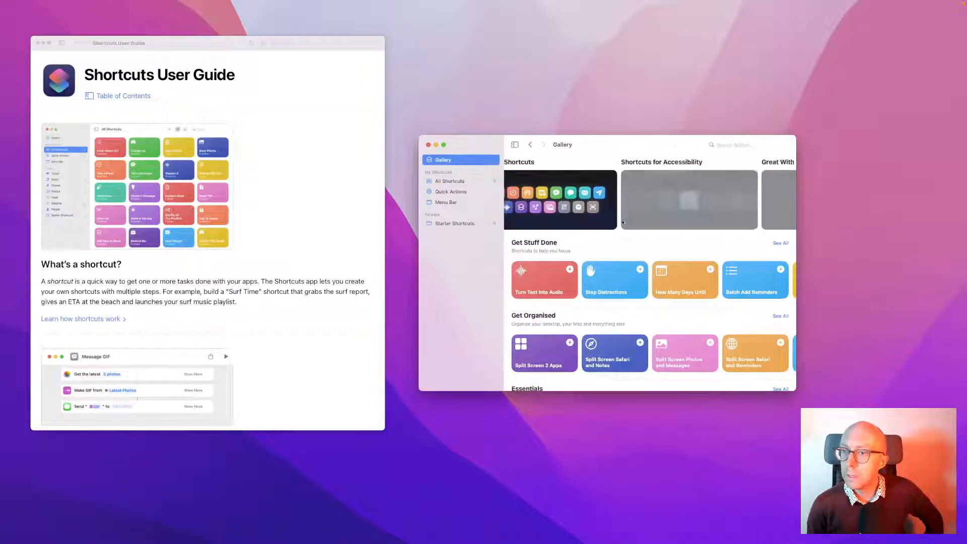
scroll(622, 223, right, 8)
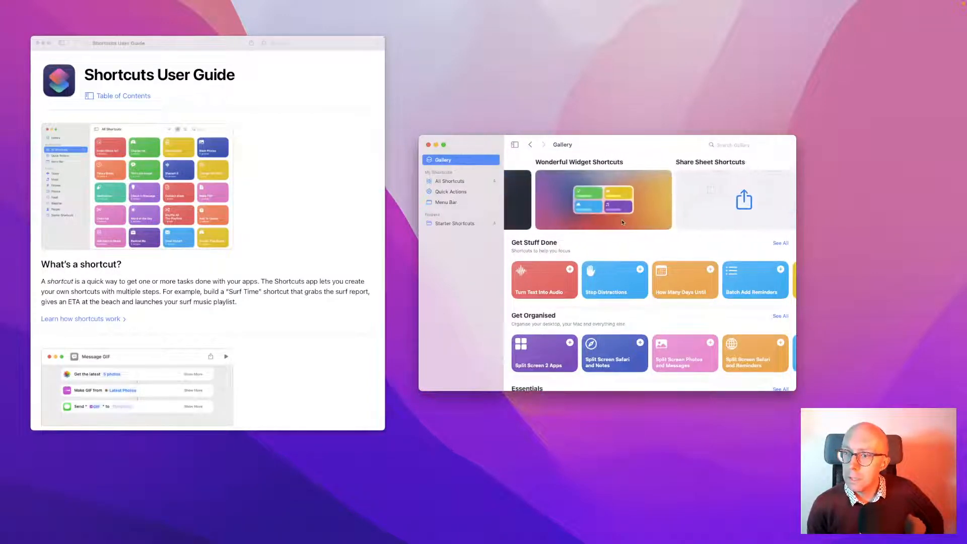
scroll(622, 223, right, 4)
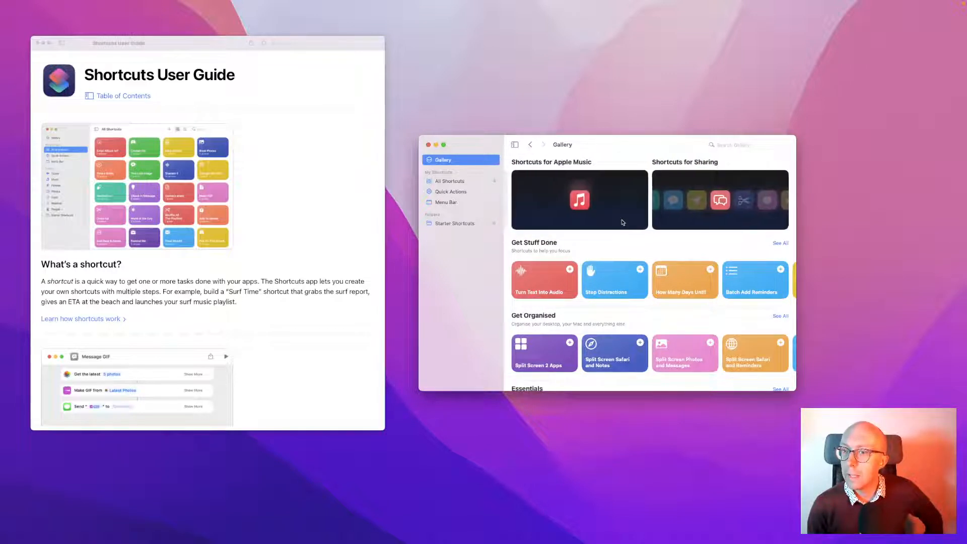
scroll(622, 222, left, 10)
scroll(623, 223, left, 5)
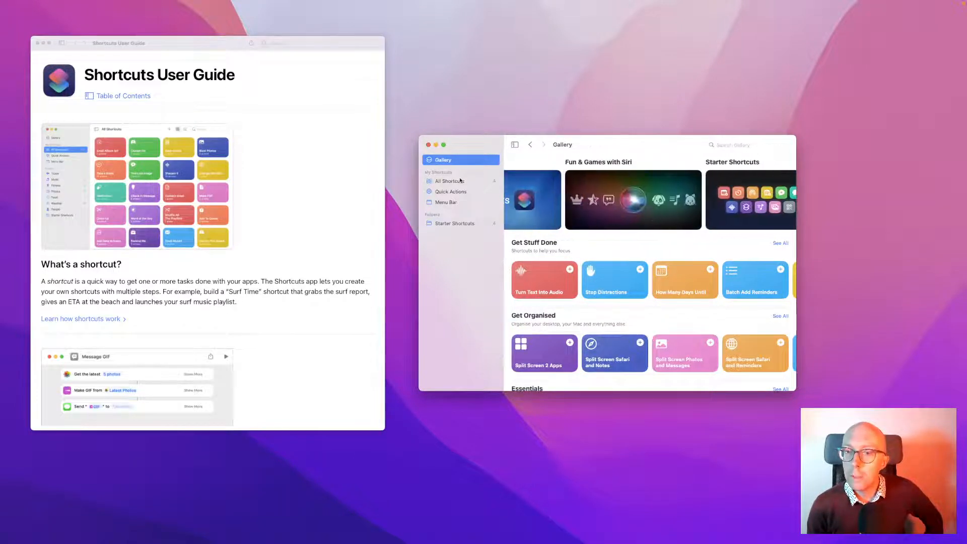
Browse All Shortcuts, Quick Actions, Menu Bar and Starter Shortcuts, then revisit the Gallery
click(460, 180)
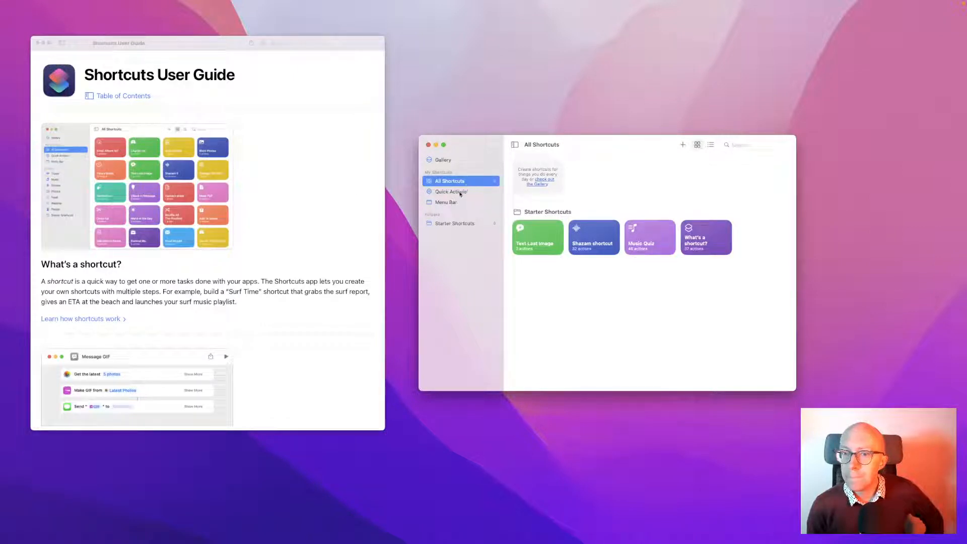
click(459, 192)
click(453, 203)
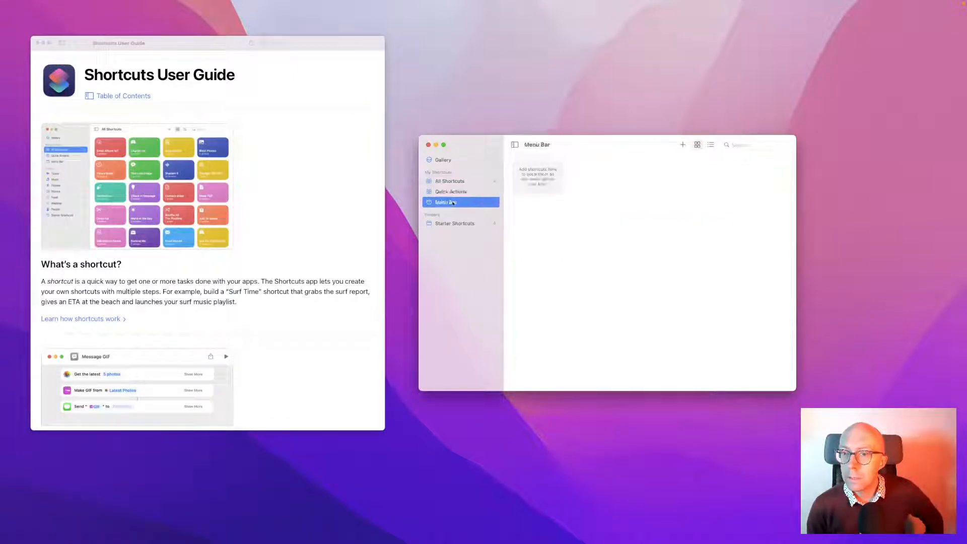
click(453, 223)
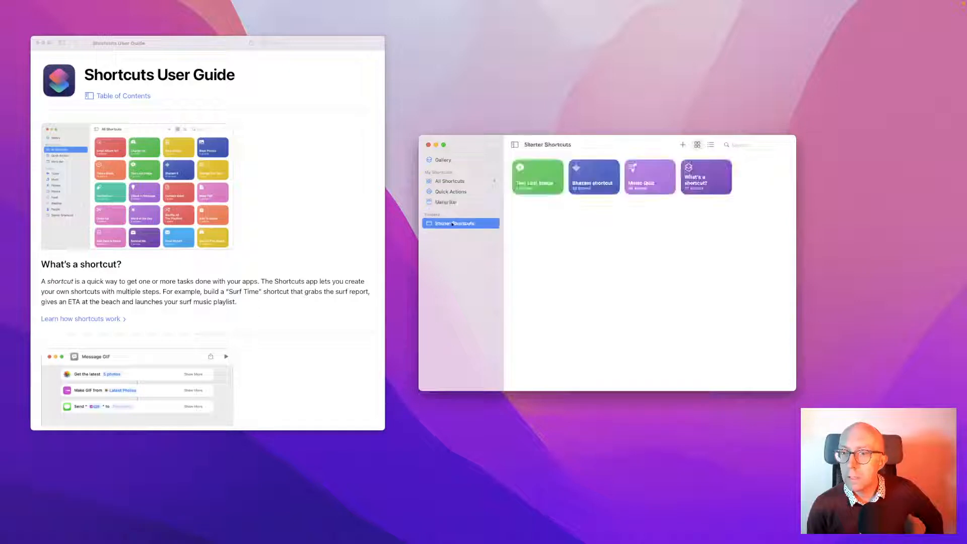
click(448, 160)
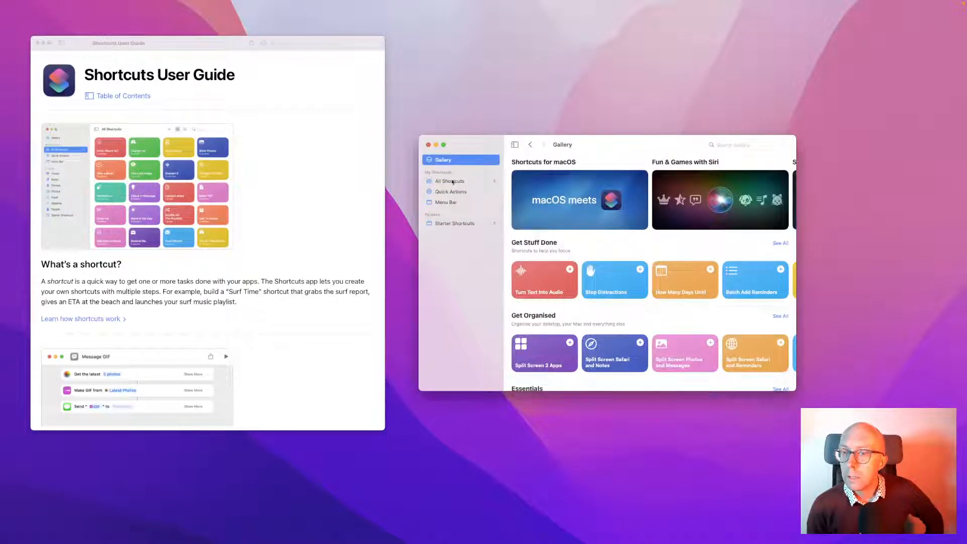
click(450, 181)
Create a new blank shortcut and scroll through the full list of actions
click(683, 144)
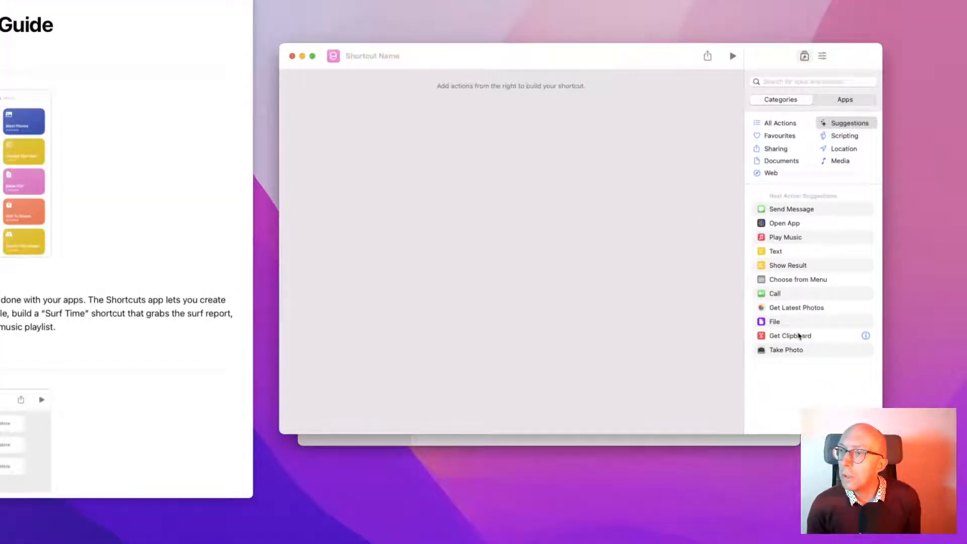
click(775, 125)
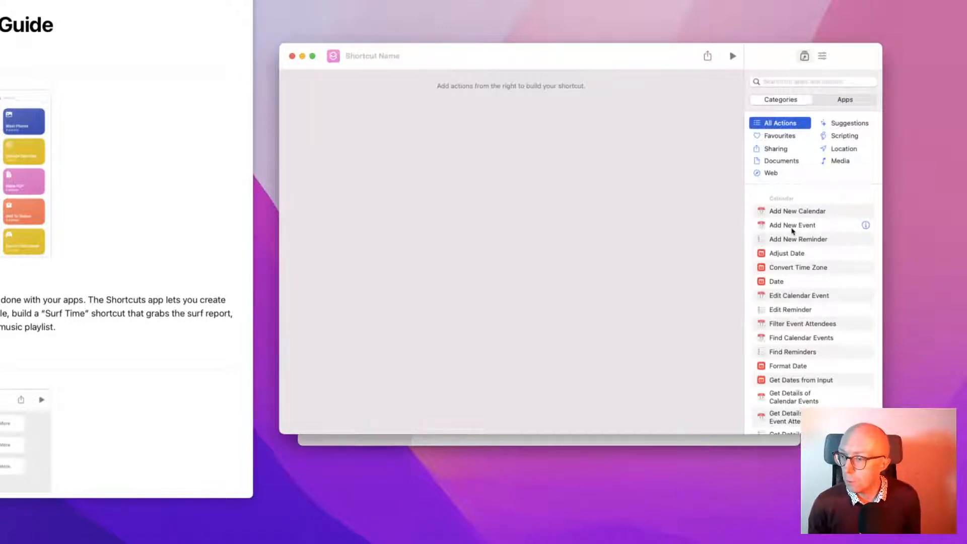
scroll(792, 231, down, 10)
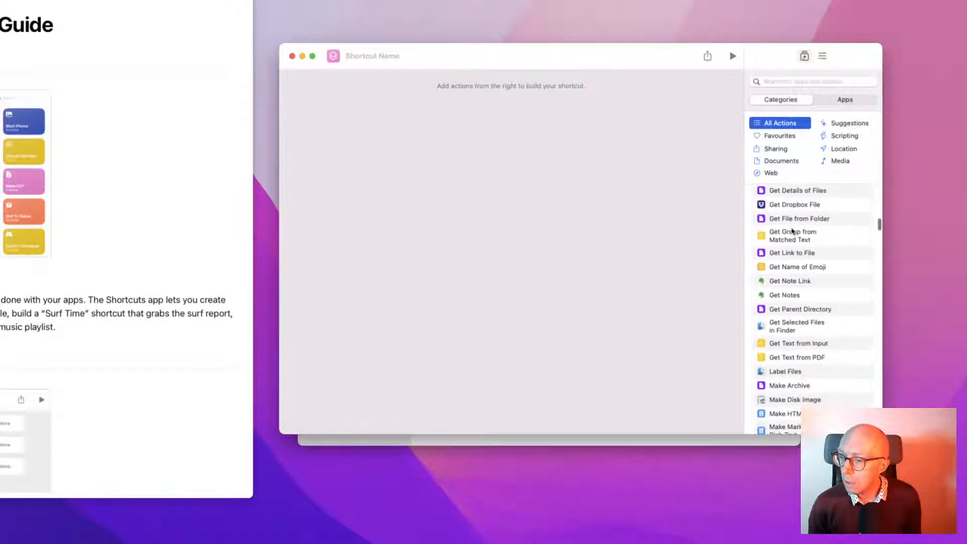
scroll(793, 230, down, 3)
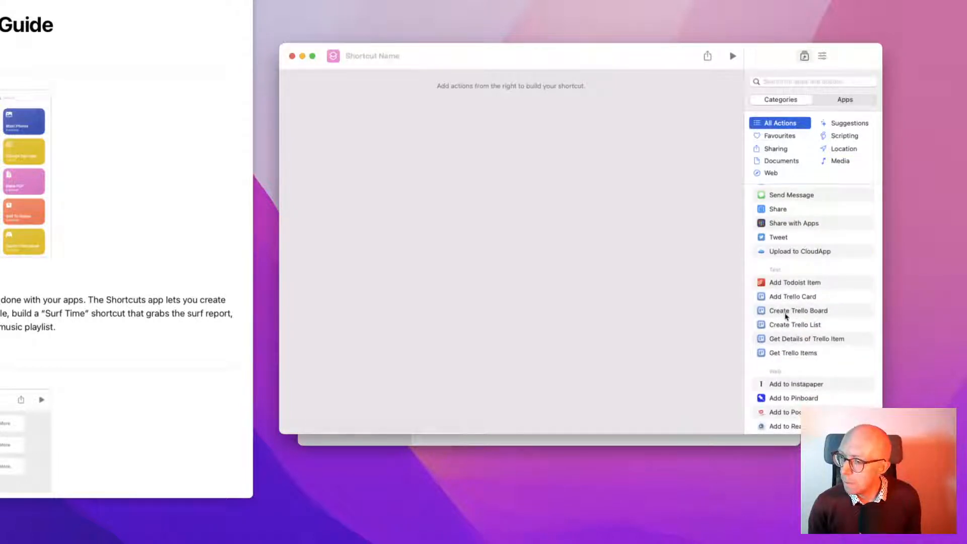
scroll(786, 316, down, 10)
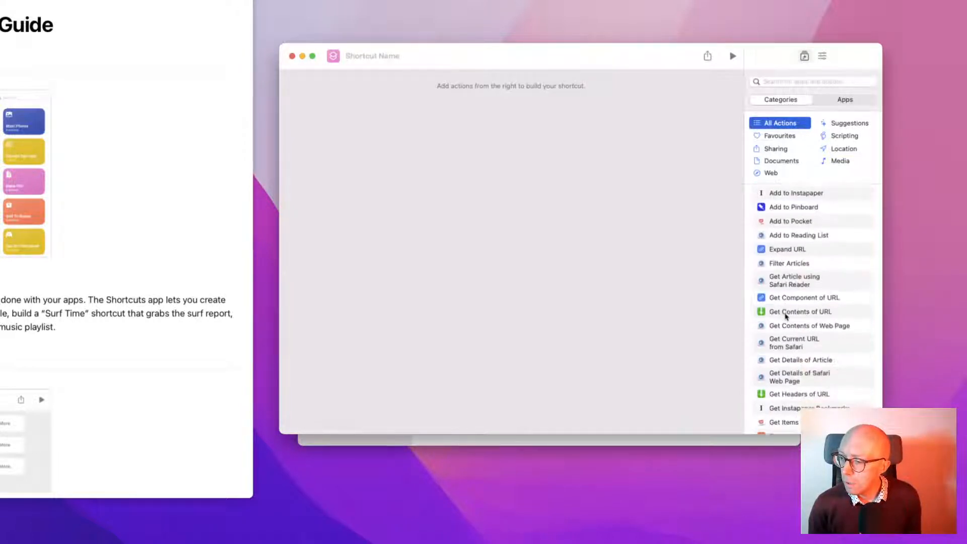
scroll(786, 317, up, 15)
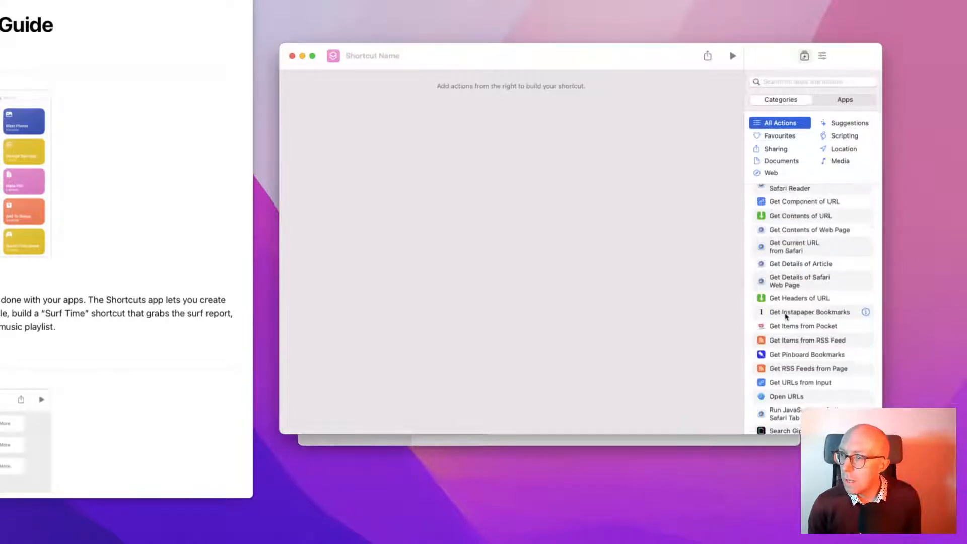
Browse the action library's Apps grid, then move focus off the shortcut editor
click(845, 100)
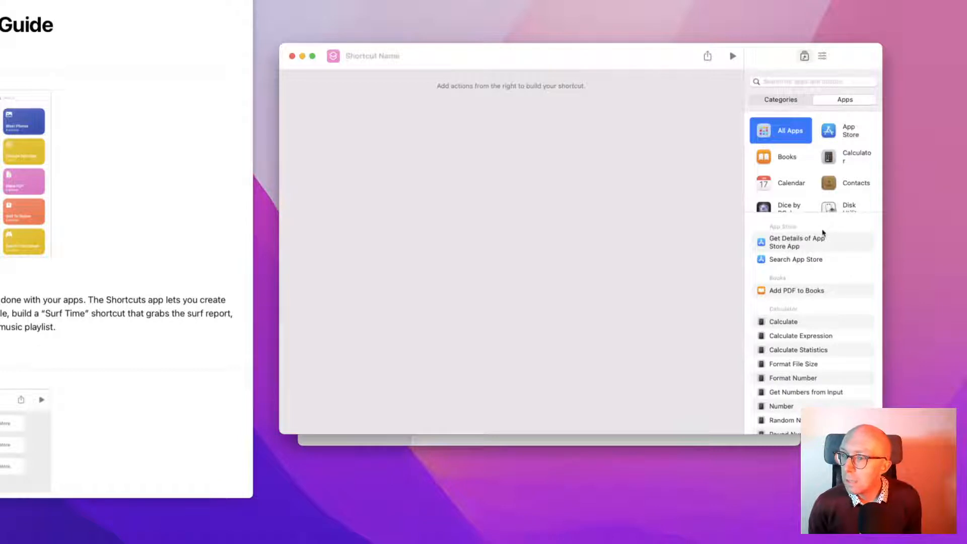
scroll(809, 175, down, 8)
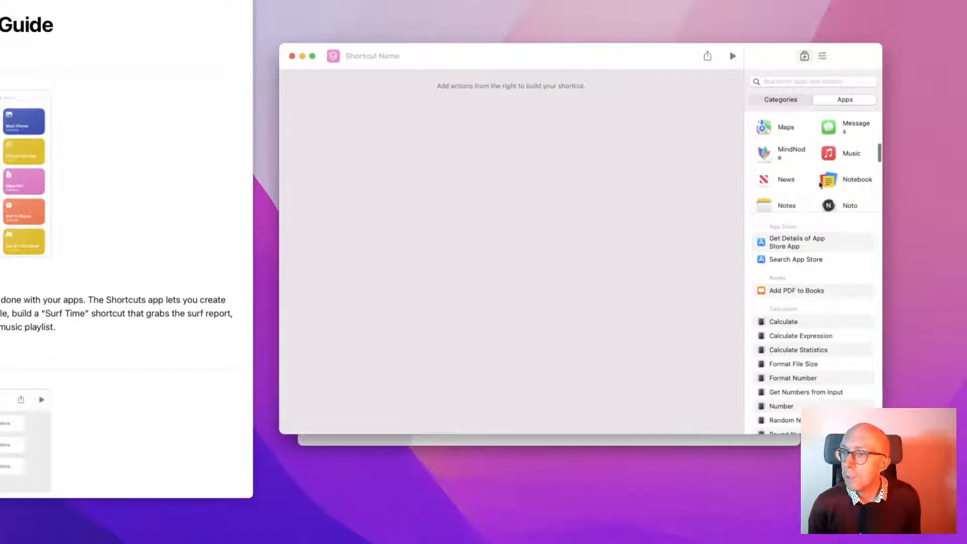
scroll(832, 186, down, 3)
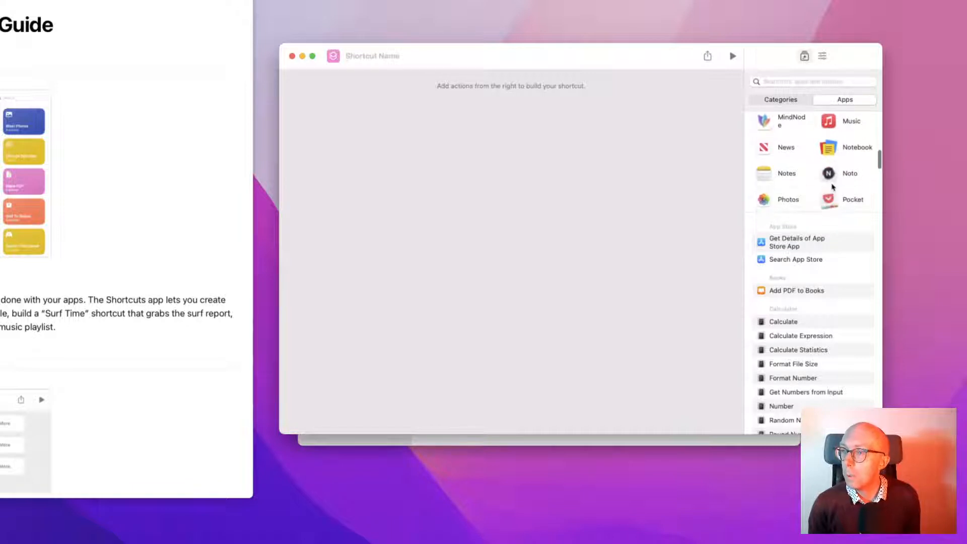
scroll(832, 189, down, 4)
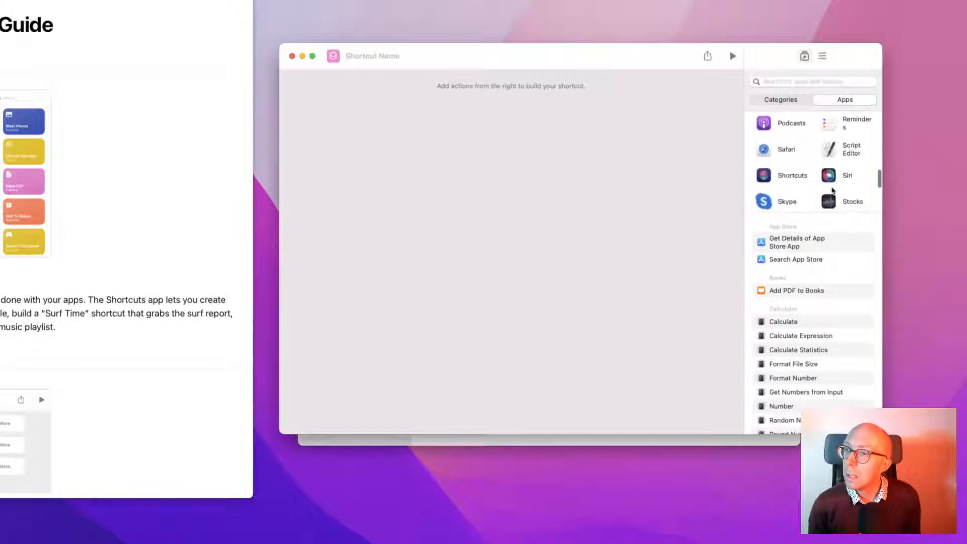
scroll(815, 196, down, 3)
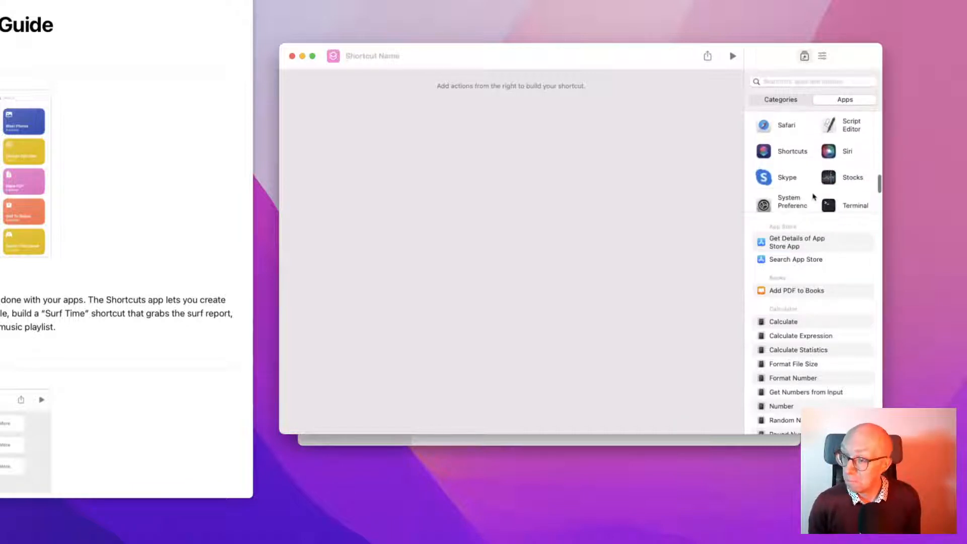
scroll(814, 196, down, 3)
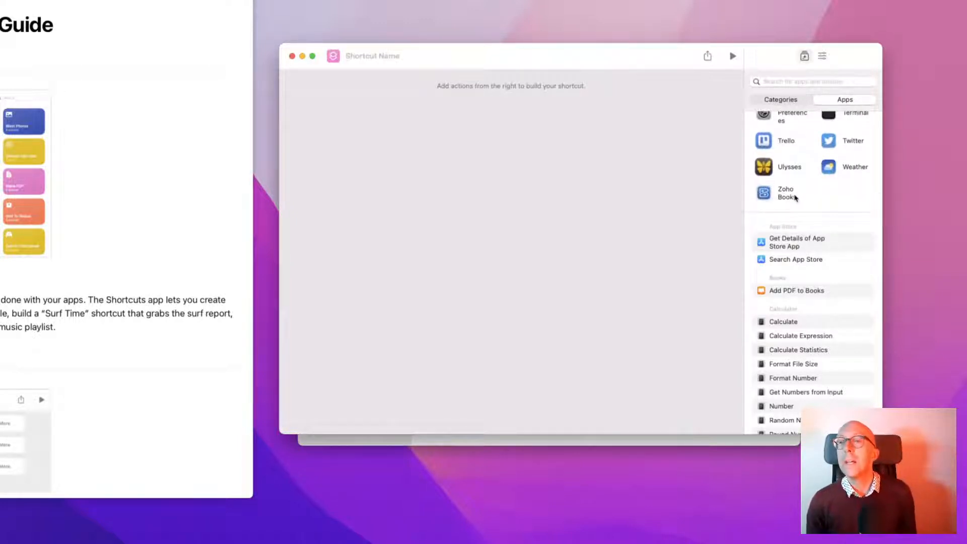
scroll(801, 197, up, 5)
scroll(796, 198, up, 5)
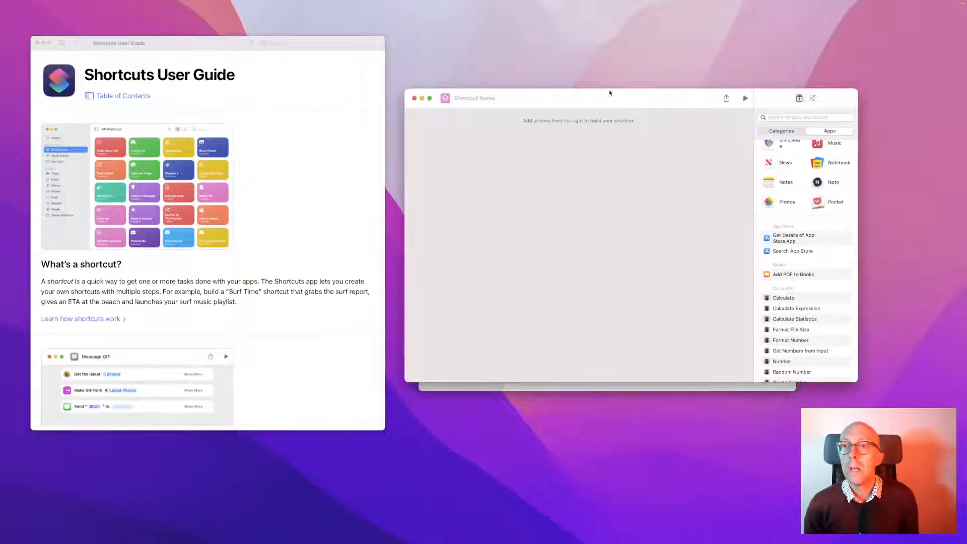
click(595, 70)
mouse_move(834, 3)
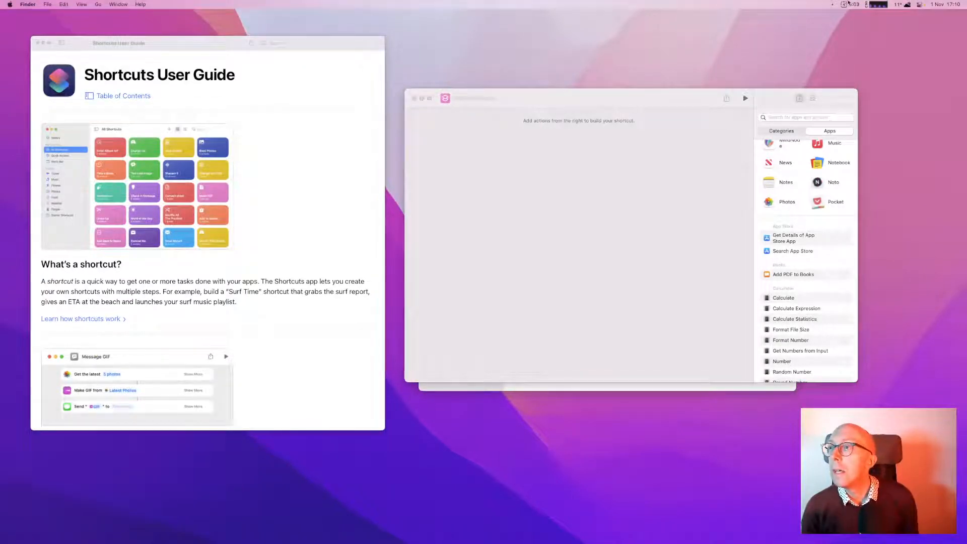
Open Nextcloud > InstantUpload > Camera in Finder, placing the window lower-left behind the editor
key(super+space)
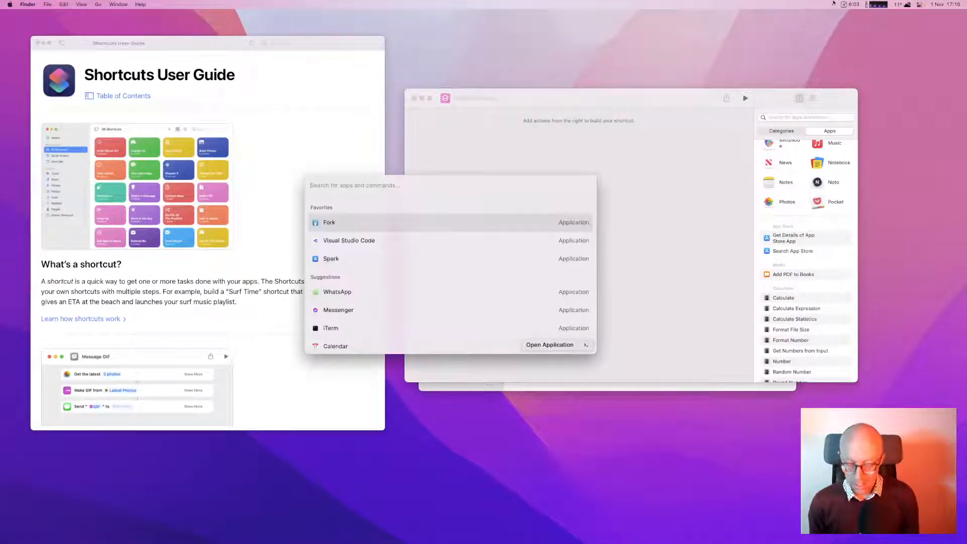
text(sh)
key(Escape)
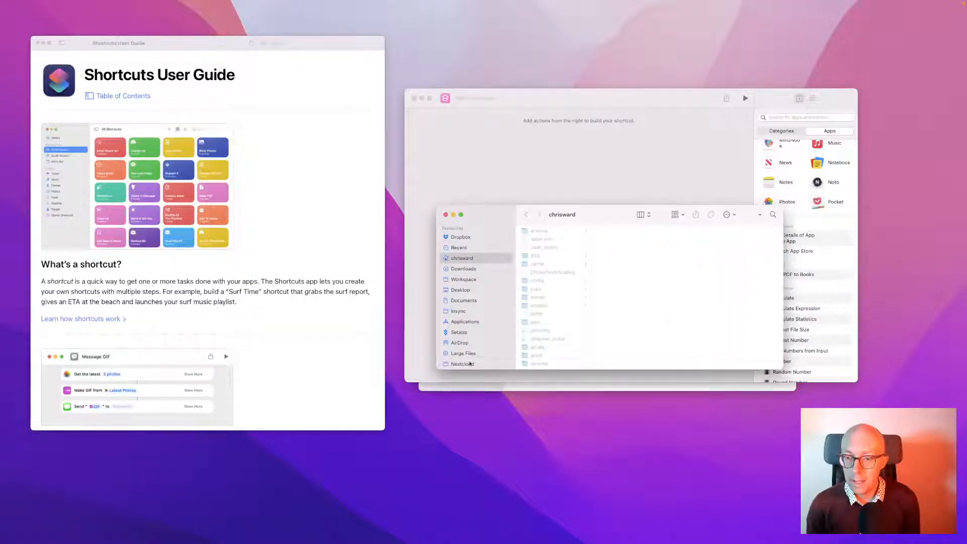
click(462, 363)
click(549, 281)
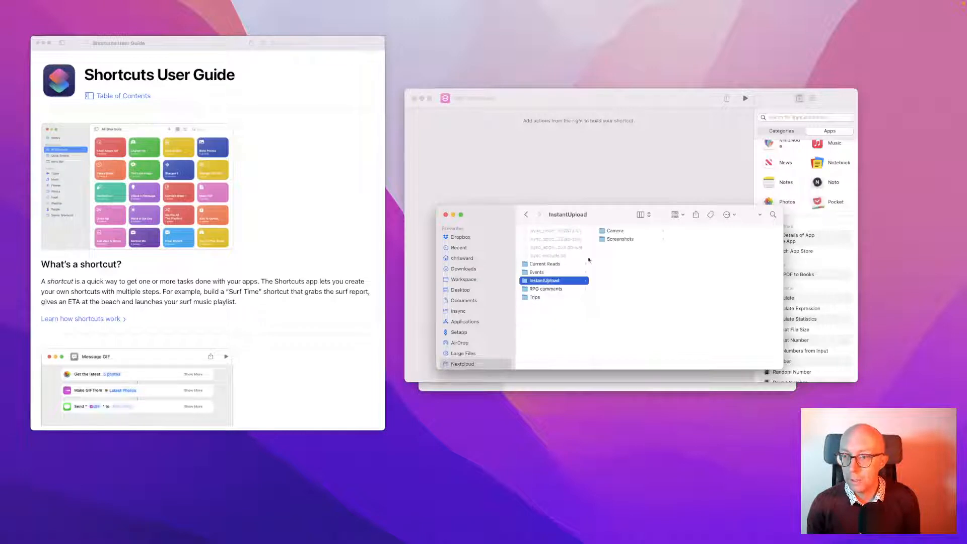
click(616, 231)
drag(604, 218, 568, 337)
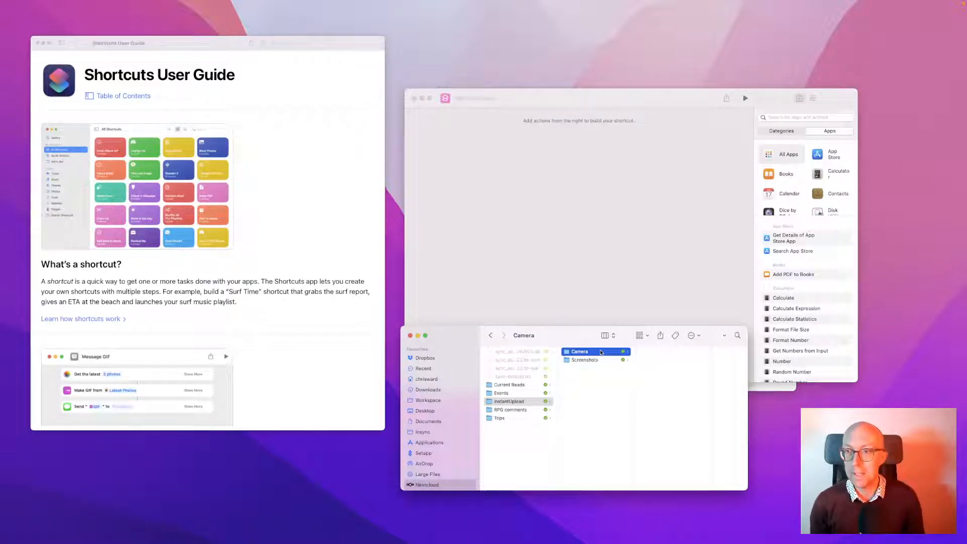
click(547, 103)
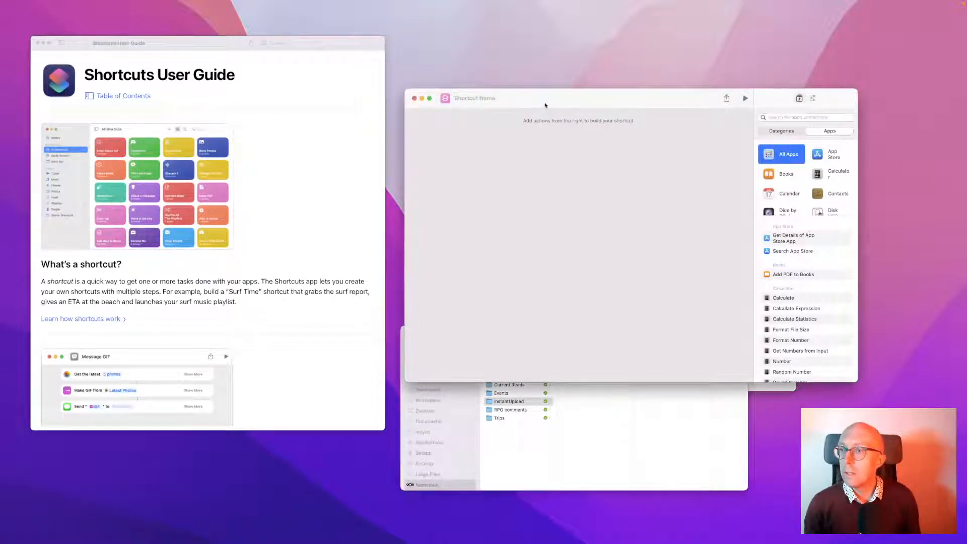
Reposition the Shortcuts window and list Finder's four actions, including Get Selected Files in Finder
drag(583, 99, 562, 86)
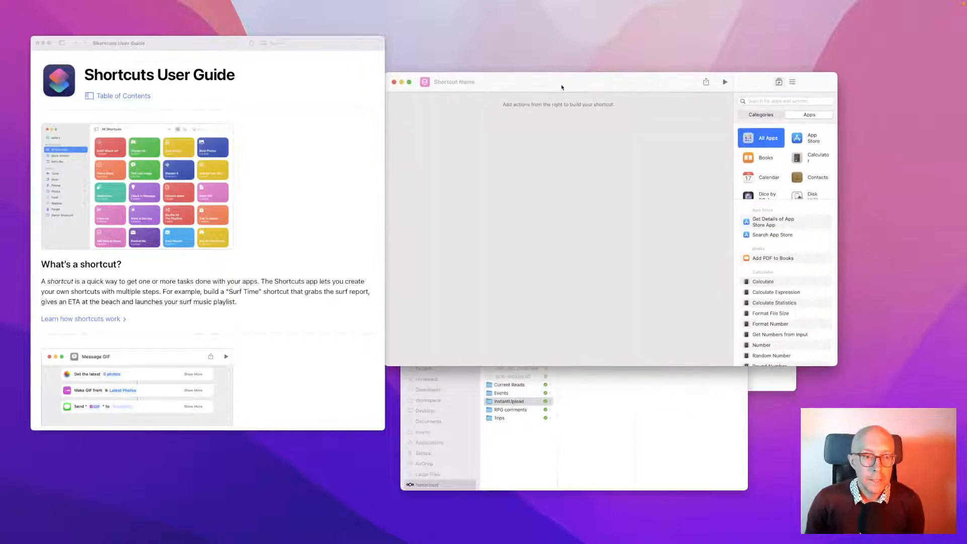
scroll(243, 231, down, 2)
scroll(244, 231, down, 10)
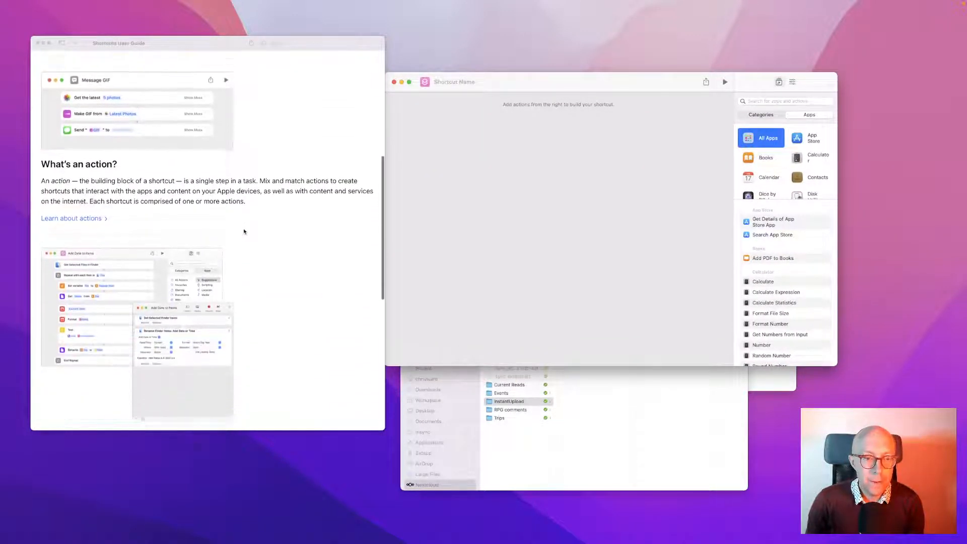
scroll(244, 232, down, 3)
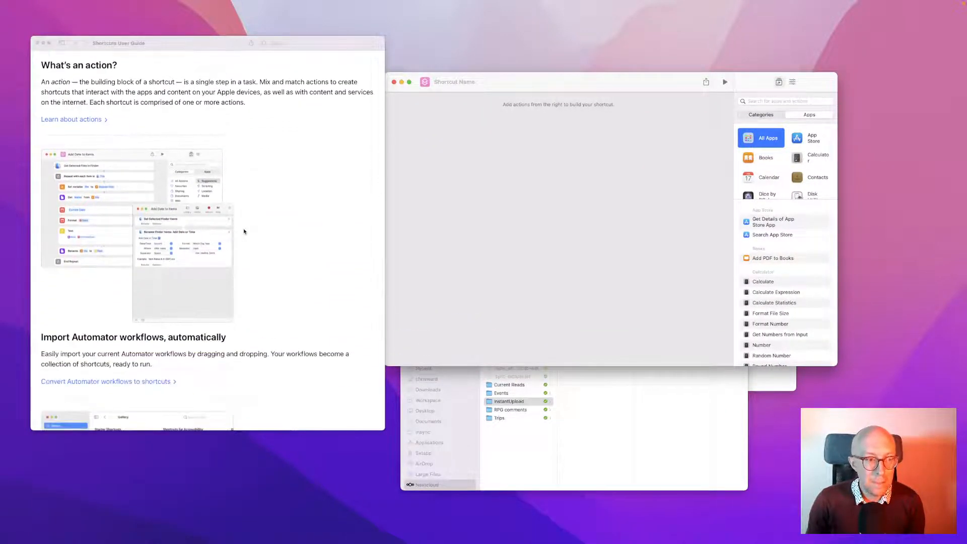
scroll(244, 231, up, 11)
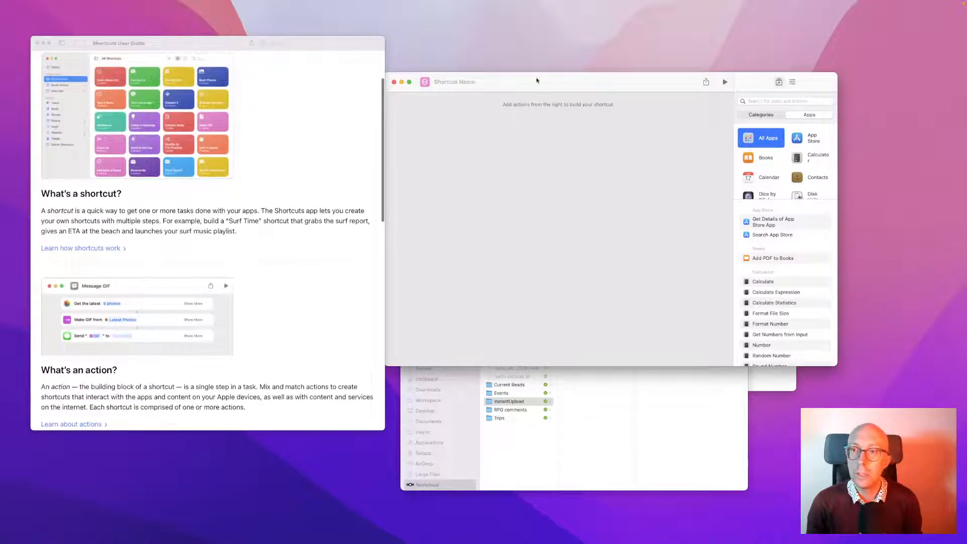
drag(534, 82, 549, 82)
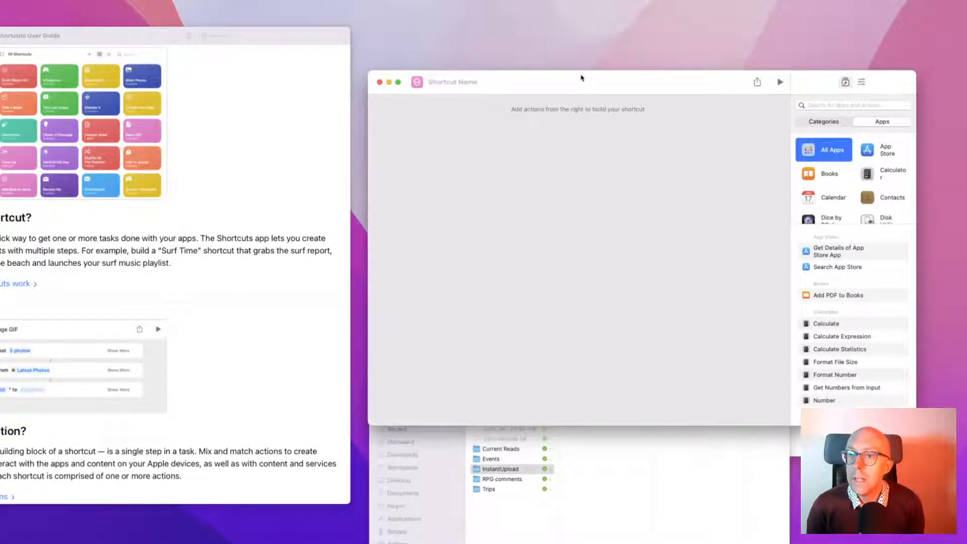
drag(582, 78, 541, 72)
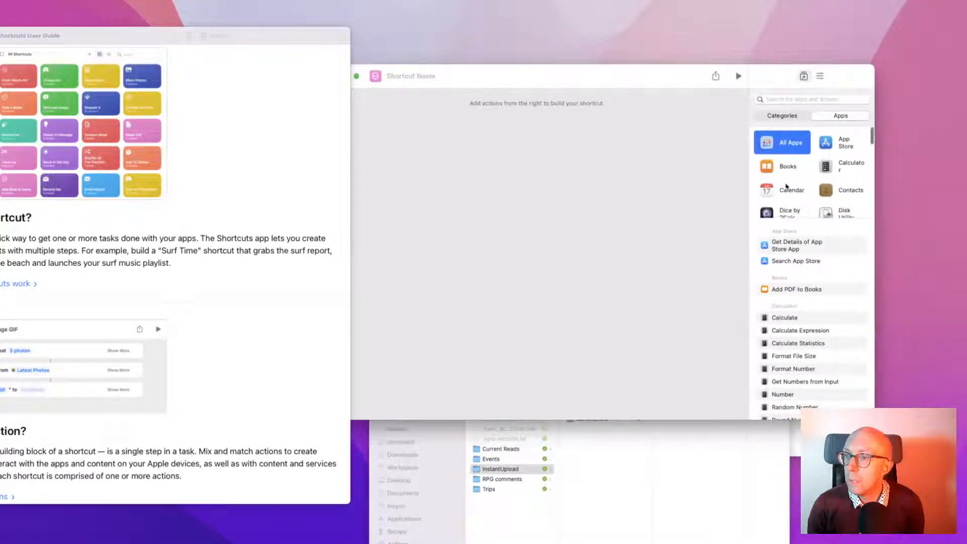
scroll(806, 181, down, 3)
click(825, 160)
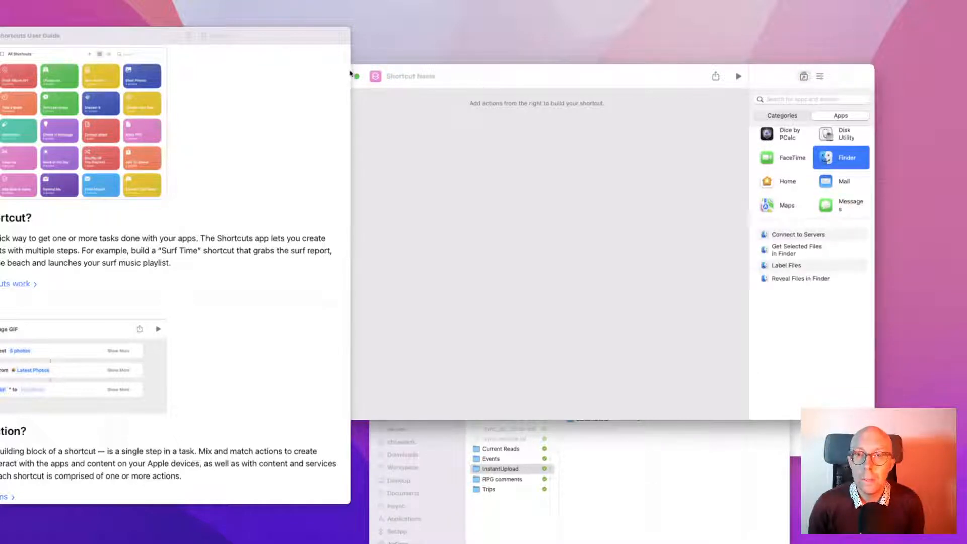
Narrow the User Guide, bring the editor forward, and pick an option from a screen-annotation utility
drag(352, 73, 293, 82)
drag(496, 75, 464, 71)
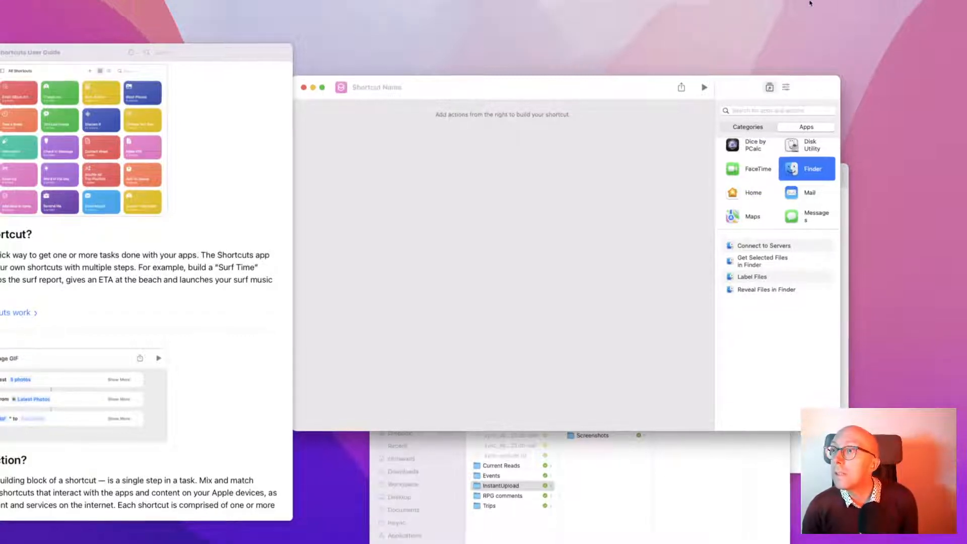
mouse_move(880, 5)
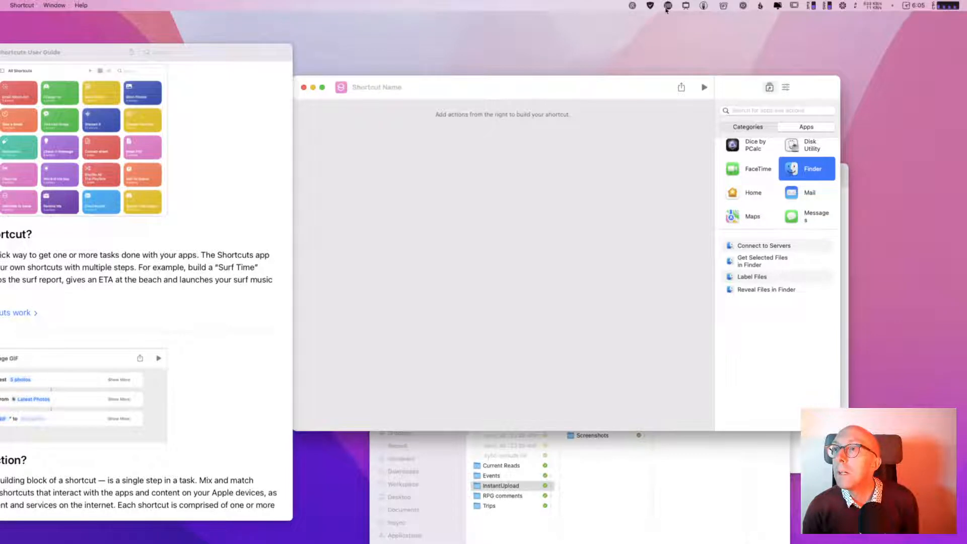
click(685, 6)
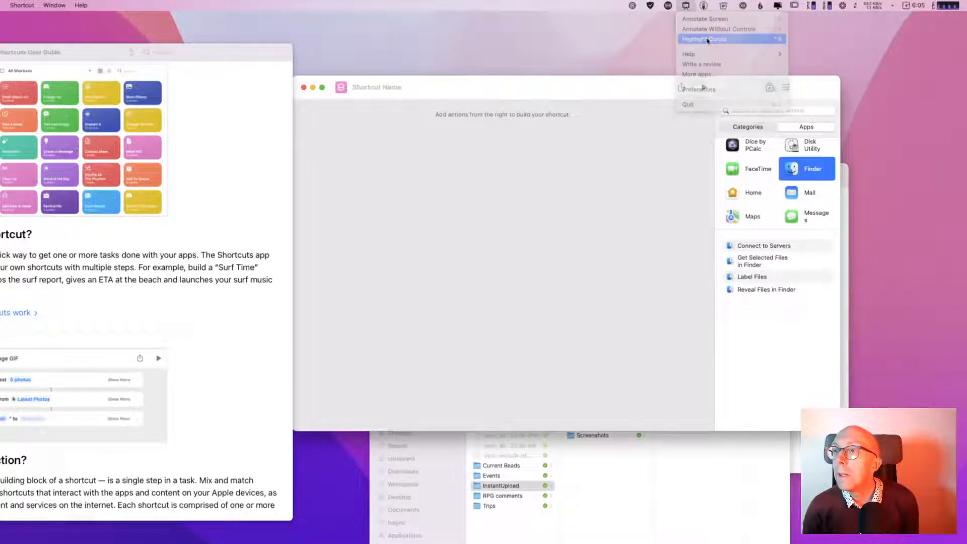
click(754, 150)
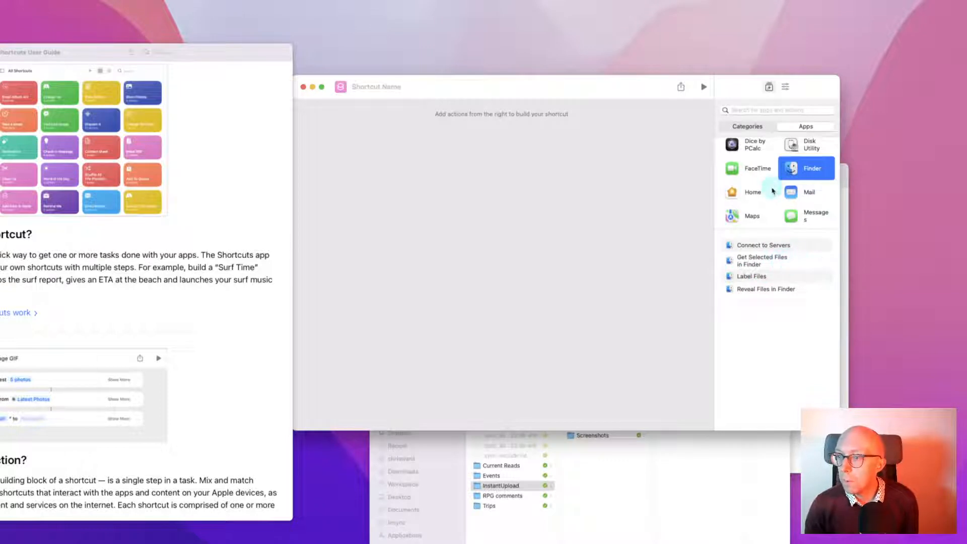
Show the actions Photos offers in the Apps library
scroll(772, 190, down, 5)
scroll(773, 191, down, 3)
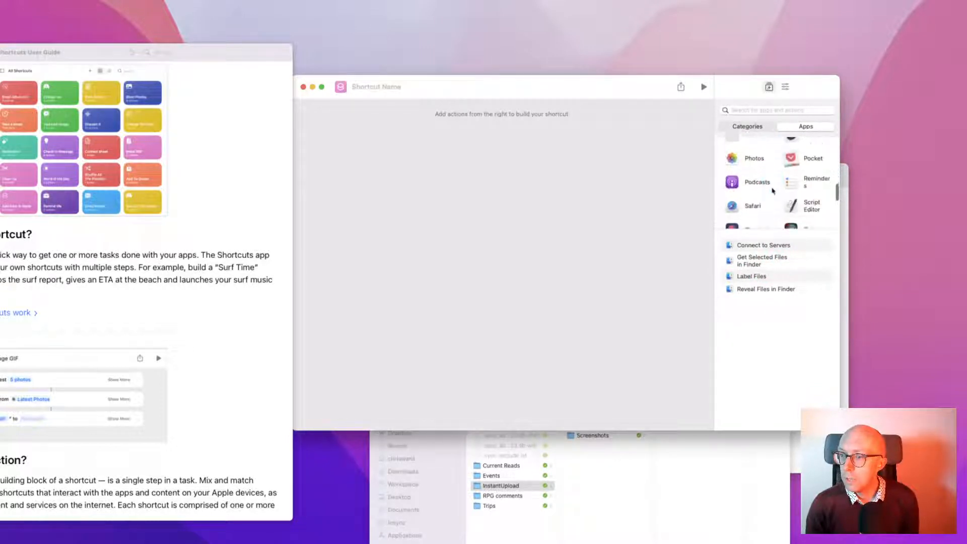
scroll(772, 191, up, 1)
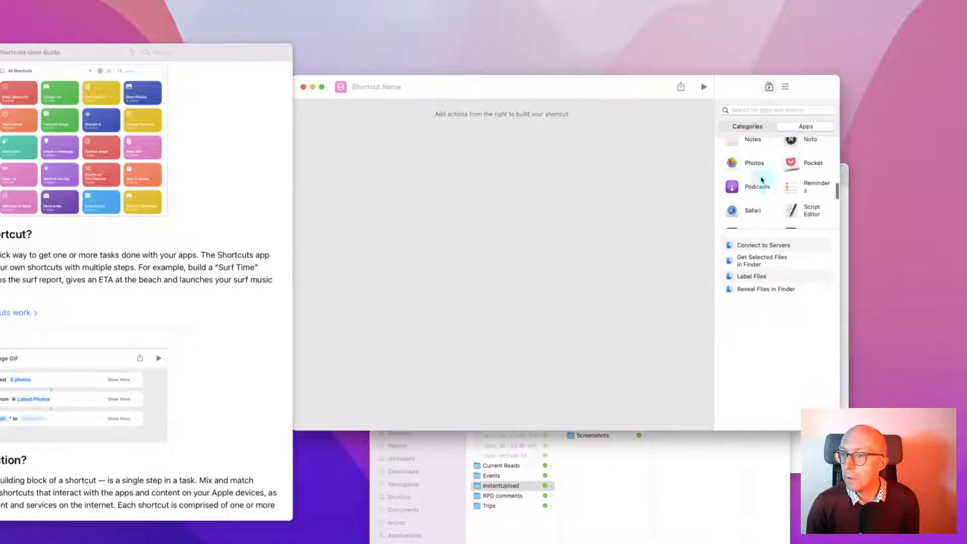
click(760, 168)
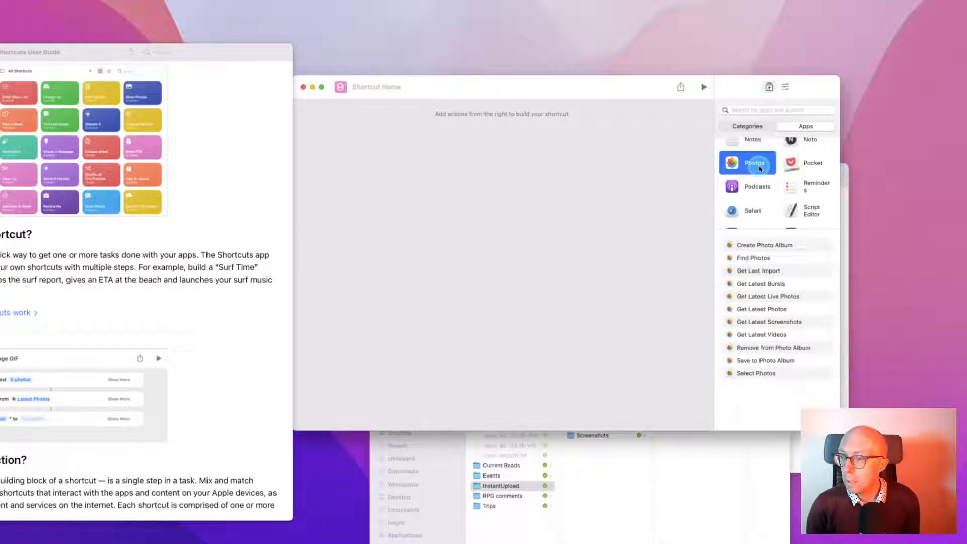
Go back to Finder's actions and select Get Selected Files in Finder
scroll(762, 169, down, 3)
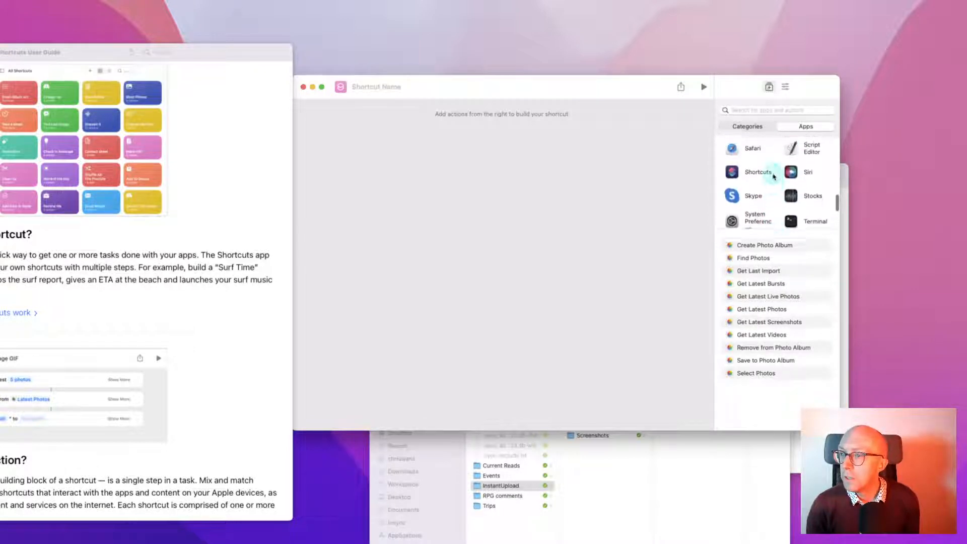
scroll(791, 196, down, 3)
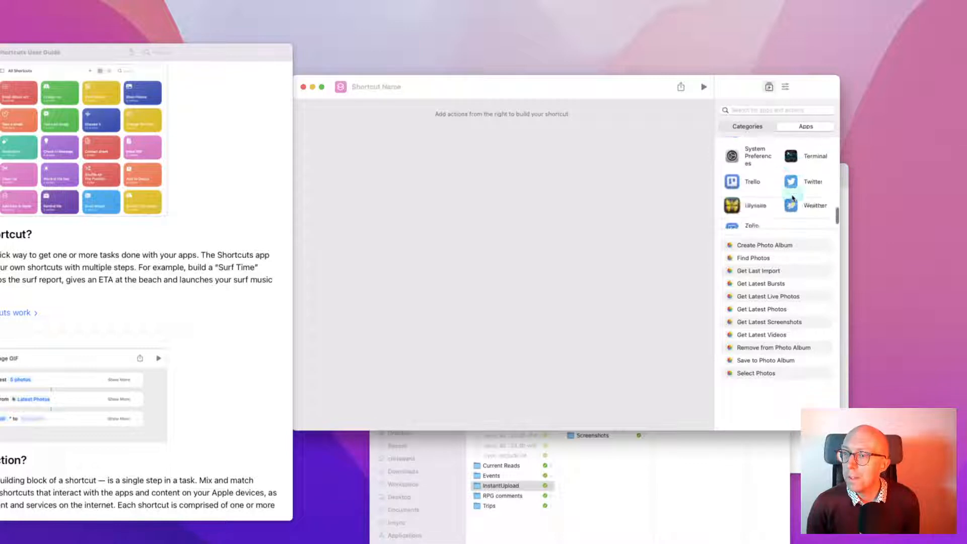
scroll(792, 198, up, 5)
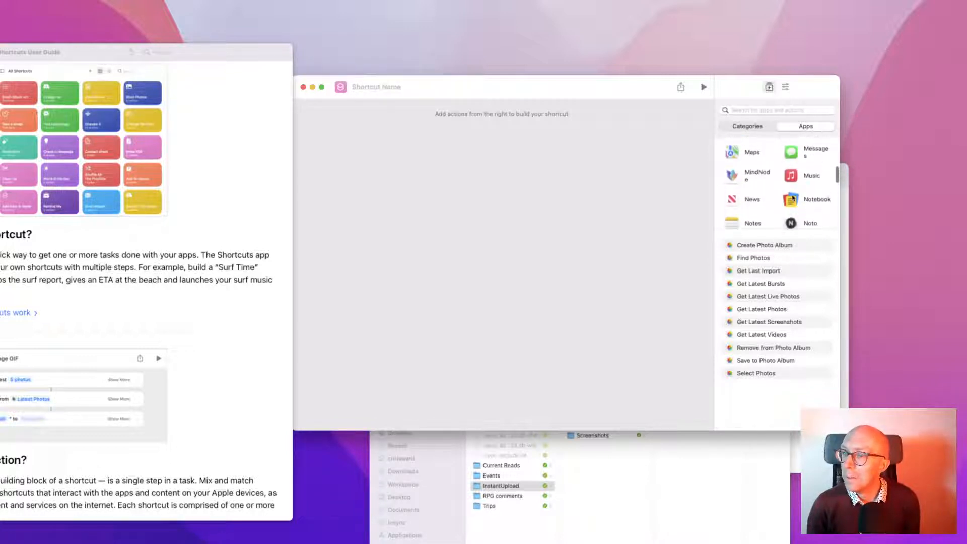
scroll(792, 198, up, 3)
click(791, 194)
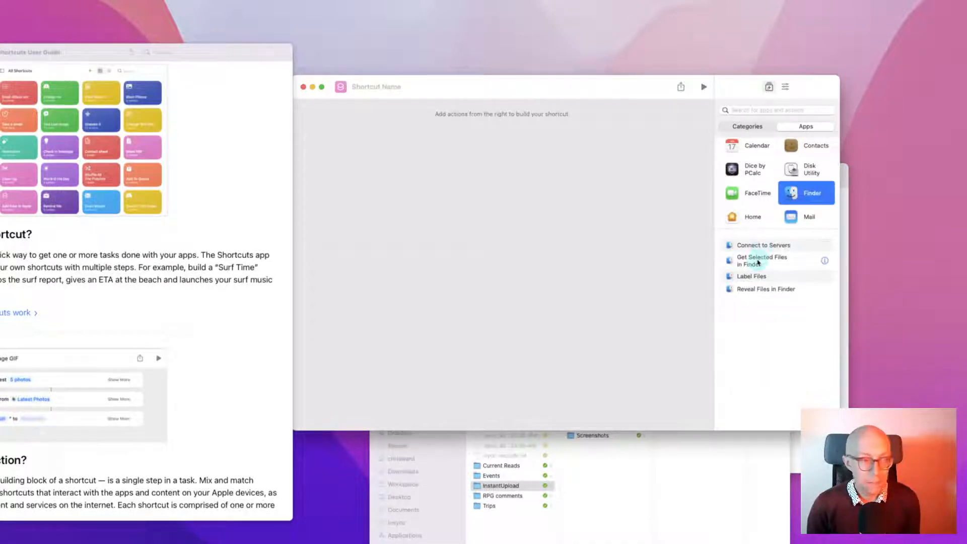
click(758, 262)
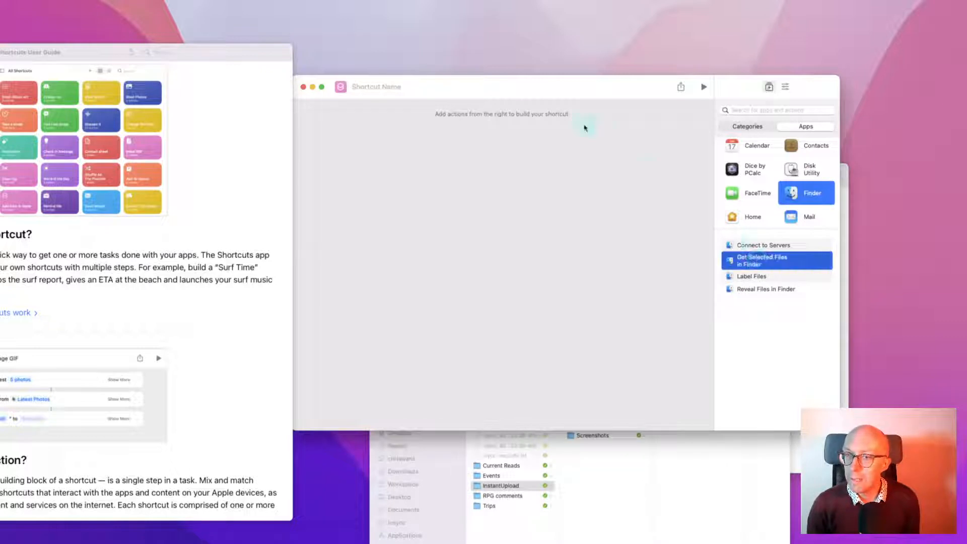
Add Get Selected Files in Finder to the empty shortcut and select its block
drag(540, 91, 555, 91)
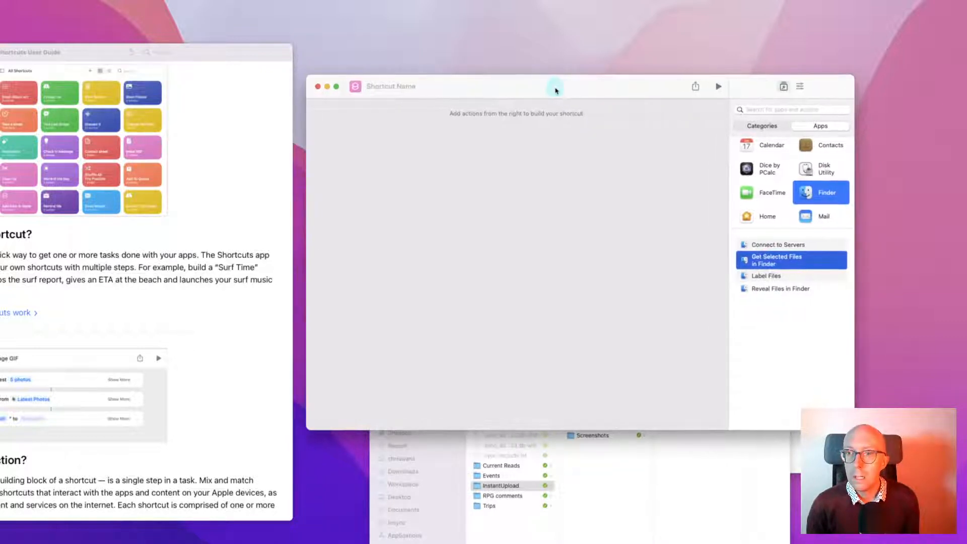
double_click(747, 261)
mouse_move(747, 262)
mouse_down()
mouse_move(523, 242)
mouse_move(755, 270)
mouse_up()
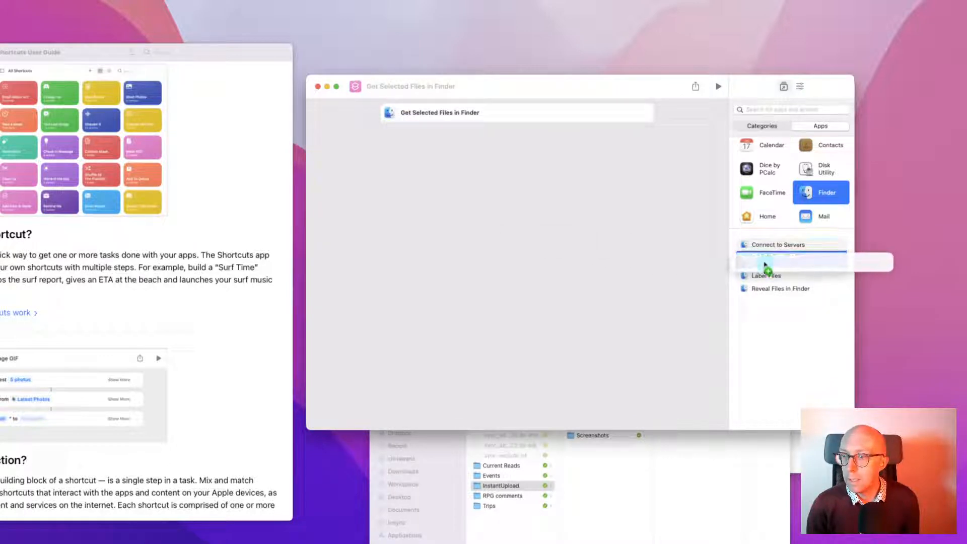
click(485, 112)
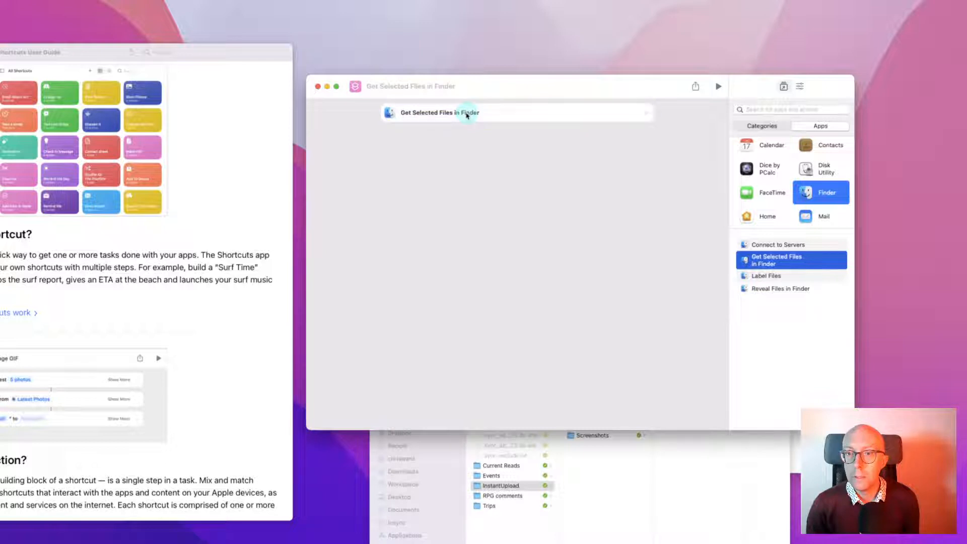
click(467, 114)
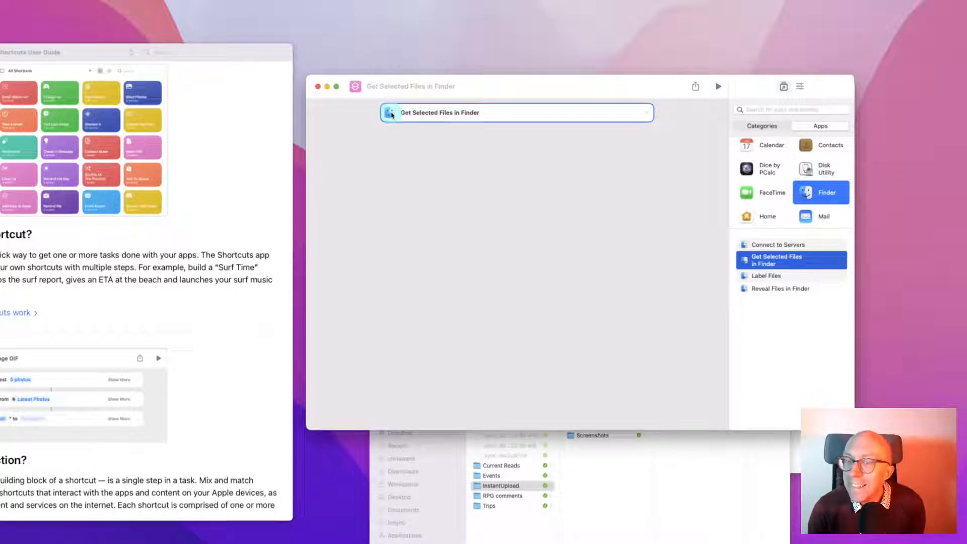
Open the Finder action's info, add a duplicate from it, then delete the duplicate
right_click(392, 114)
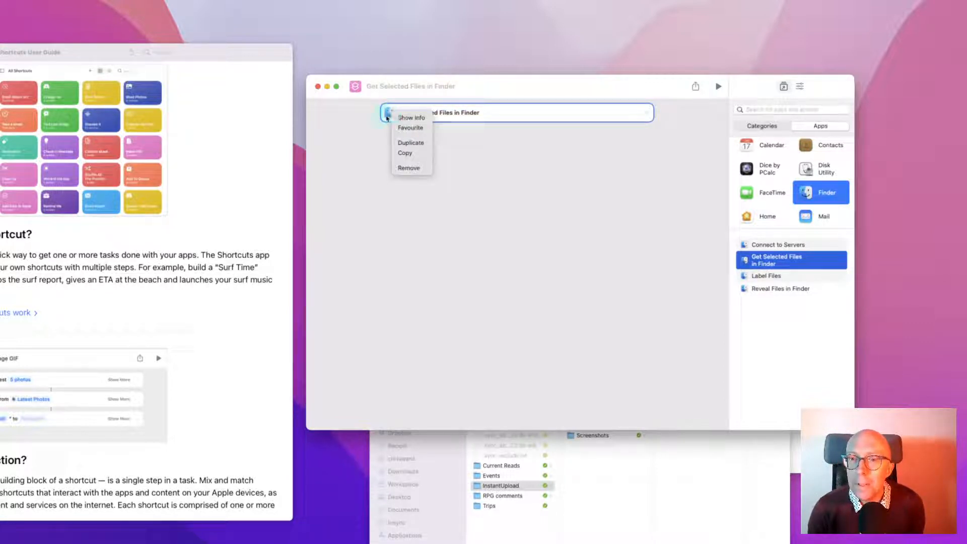
click(398, 119)
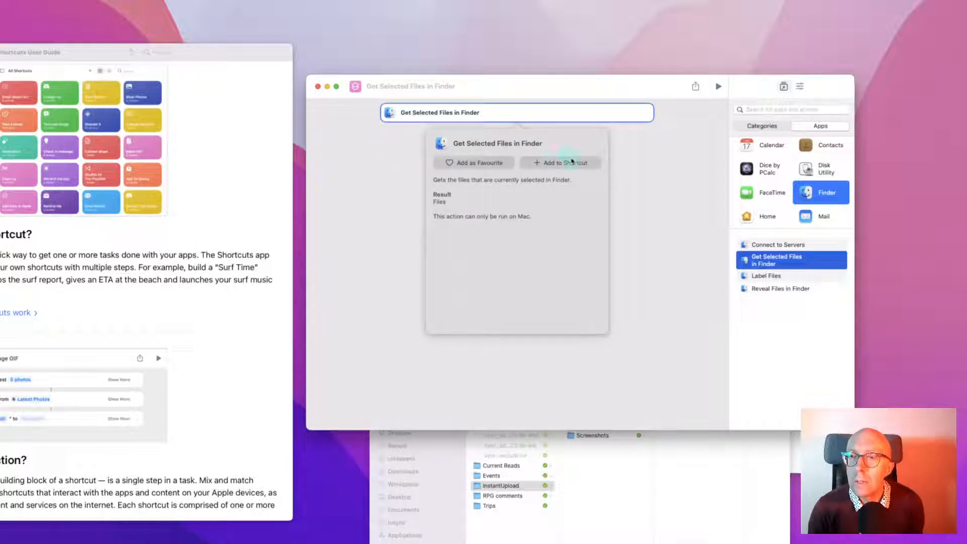
click(546, 165)
click(460, 146)
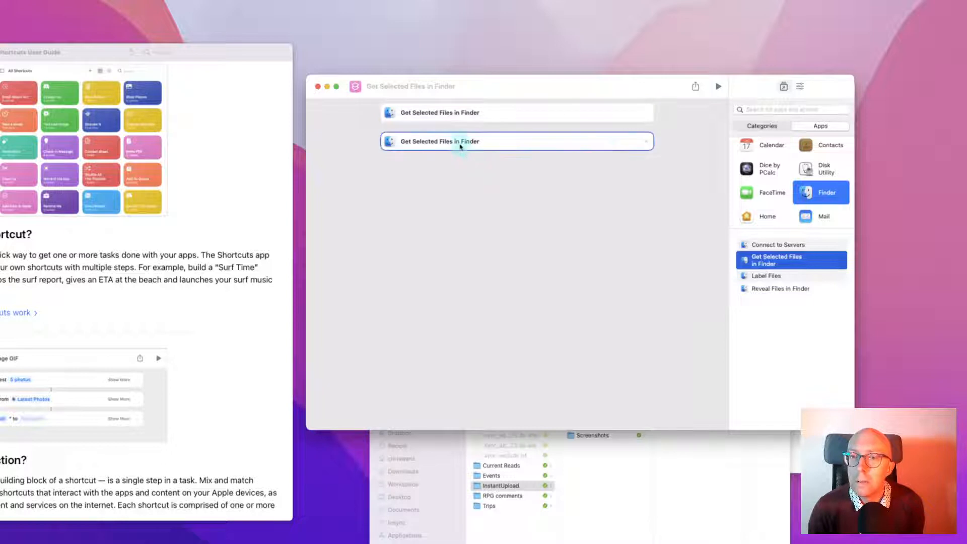
click(645, 143)
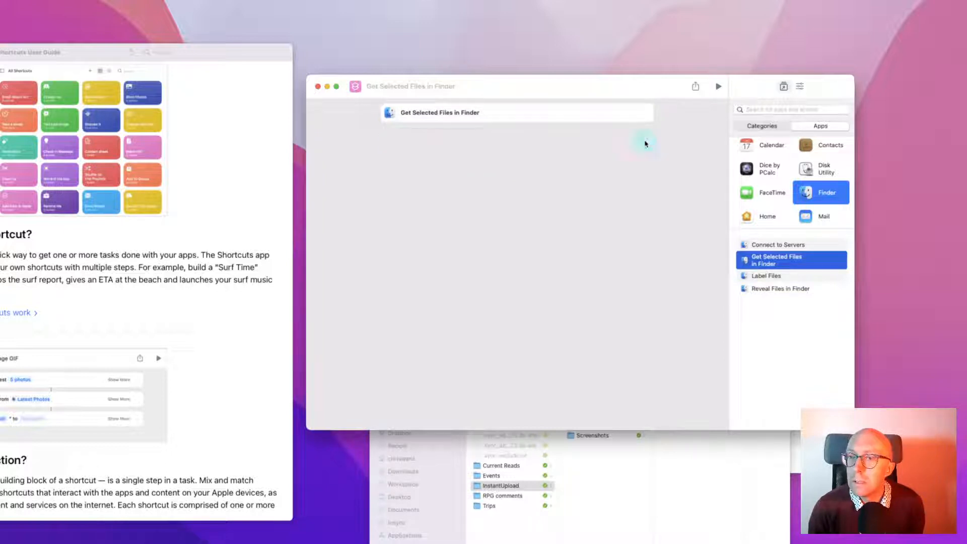
click(587, 111)
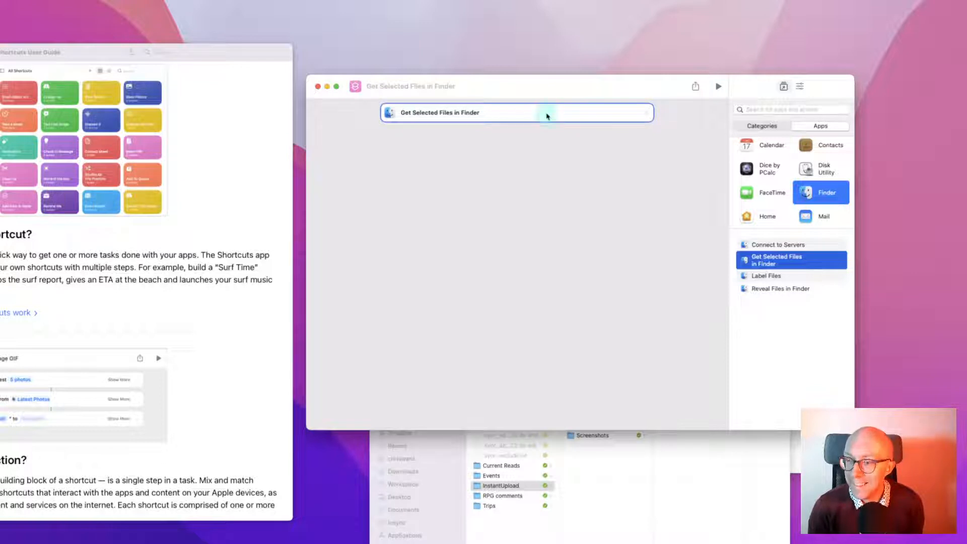
Toggle the Details sidebar back to the action library and deselect the Finder action
click(800, 87)
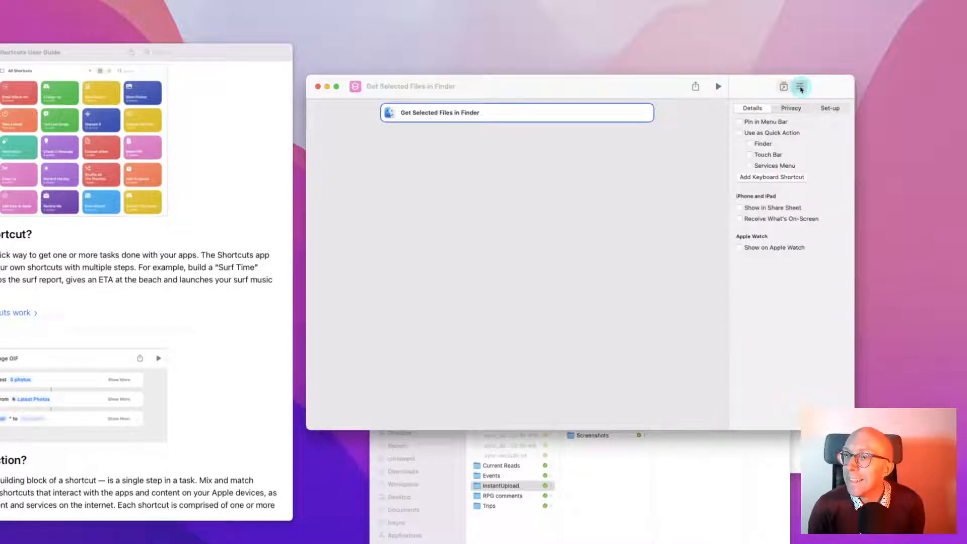
click(783, 88)
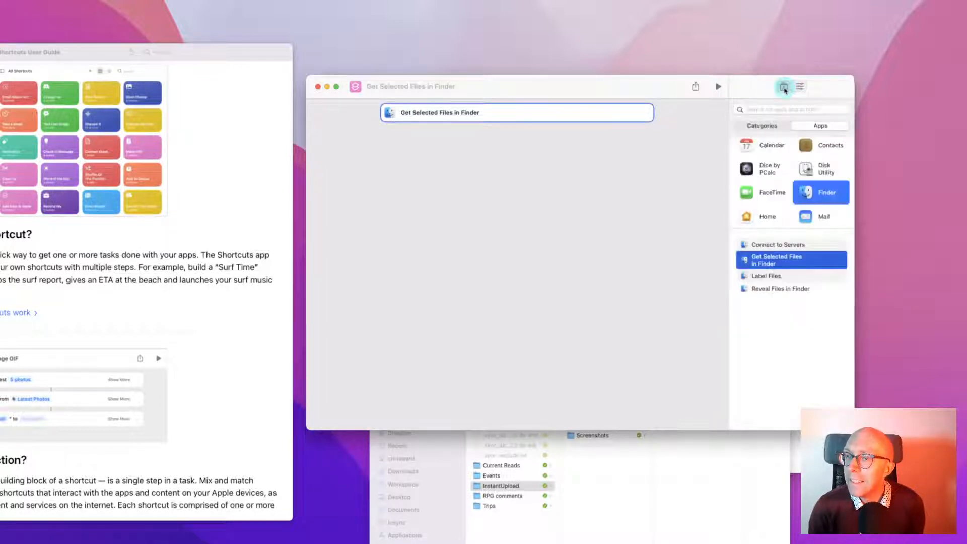
click(499, 117)
click(497, 116)
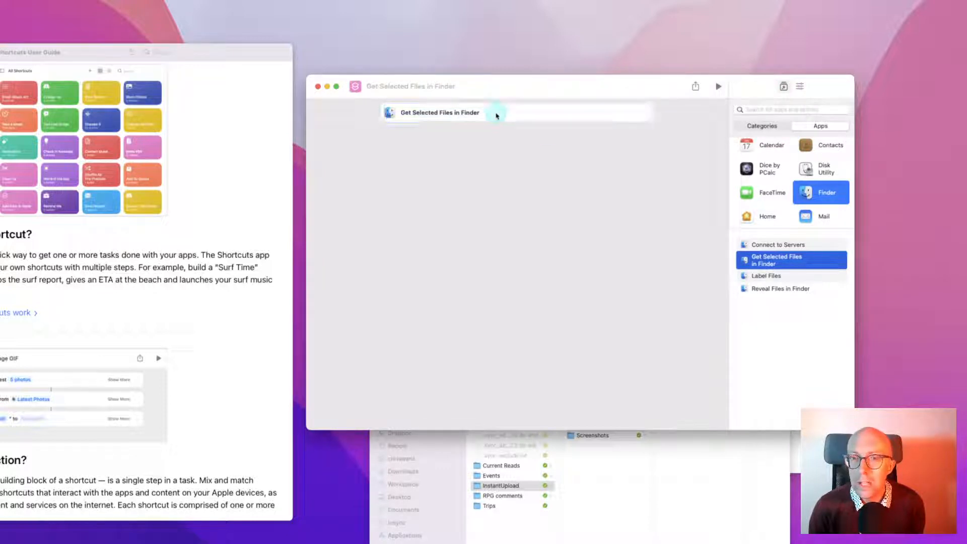
Move the User Guide fully into view and shift the editor window slightly right
click(233, 178)
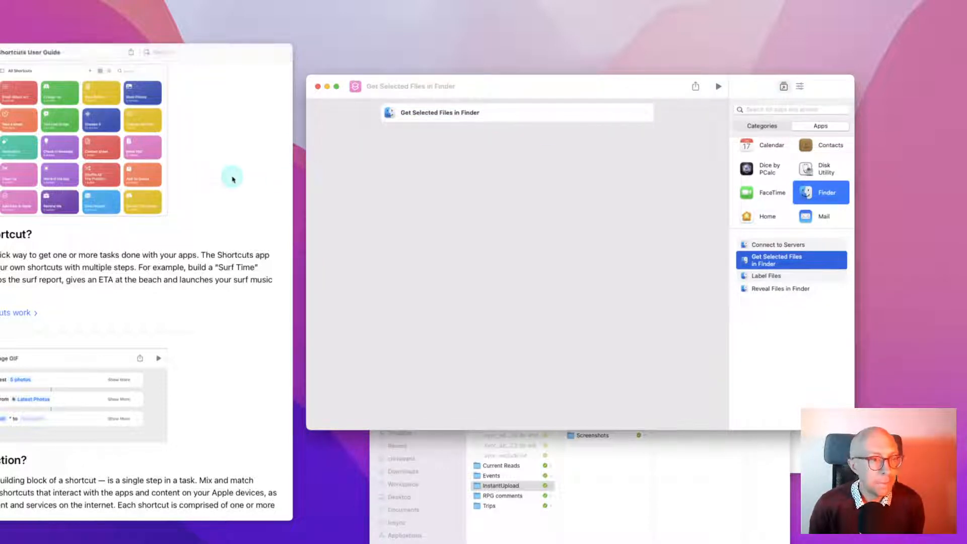
click(98, 71)
drag(83, 52, 181, 39)
scroll(162, 262, down, 5)
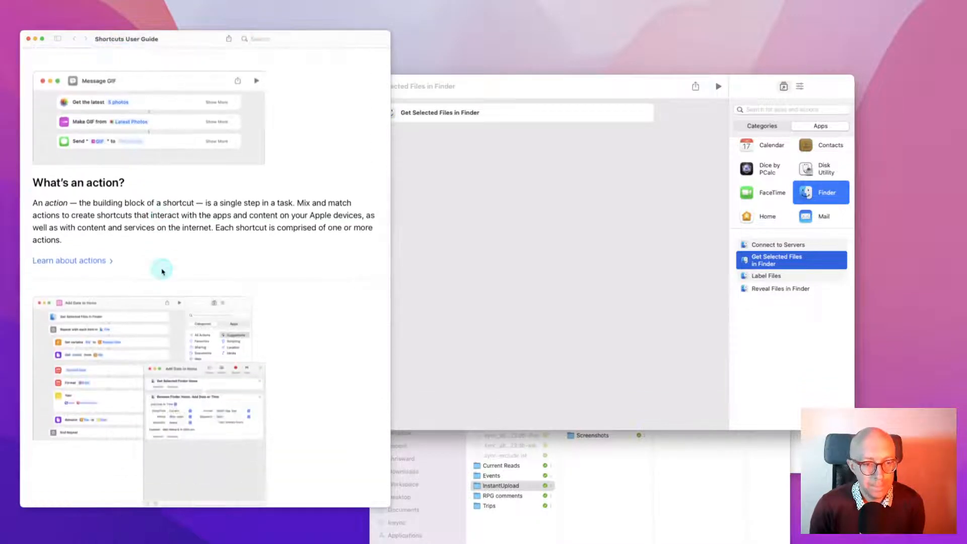
click(418, 273)
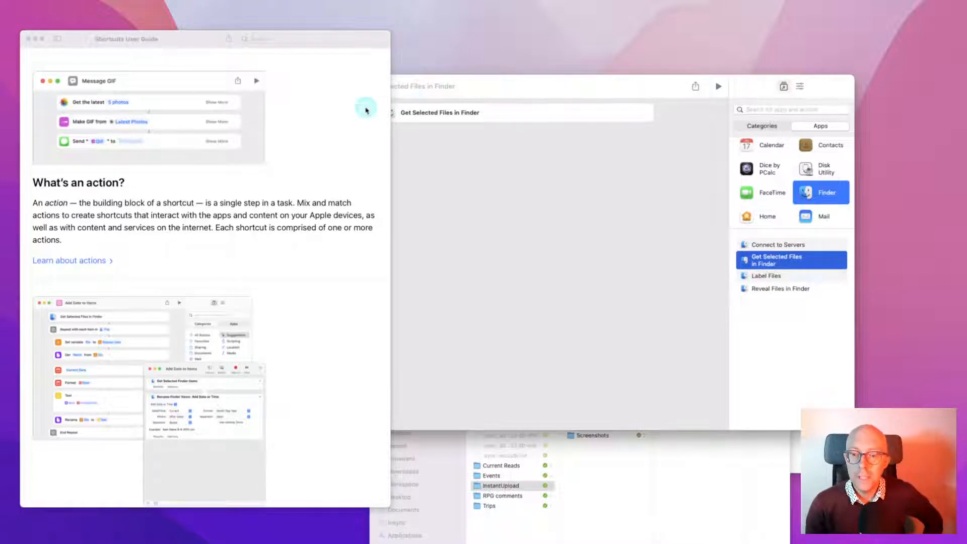
drag(557, 91, 578, 83)
click(389, 125)
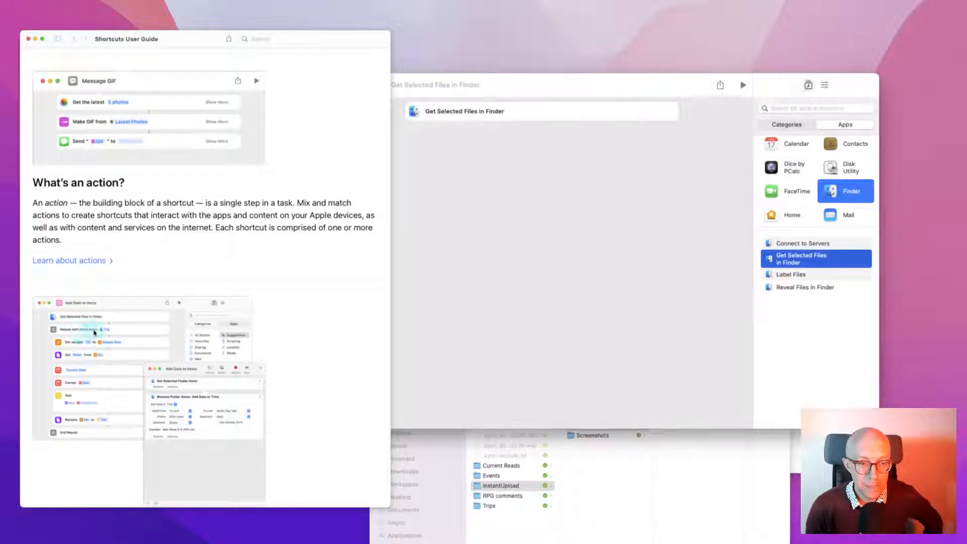
Browse the action library by Categories instead of by app
click(581, 293)
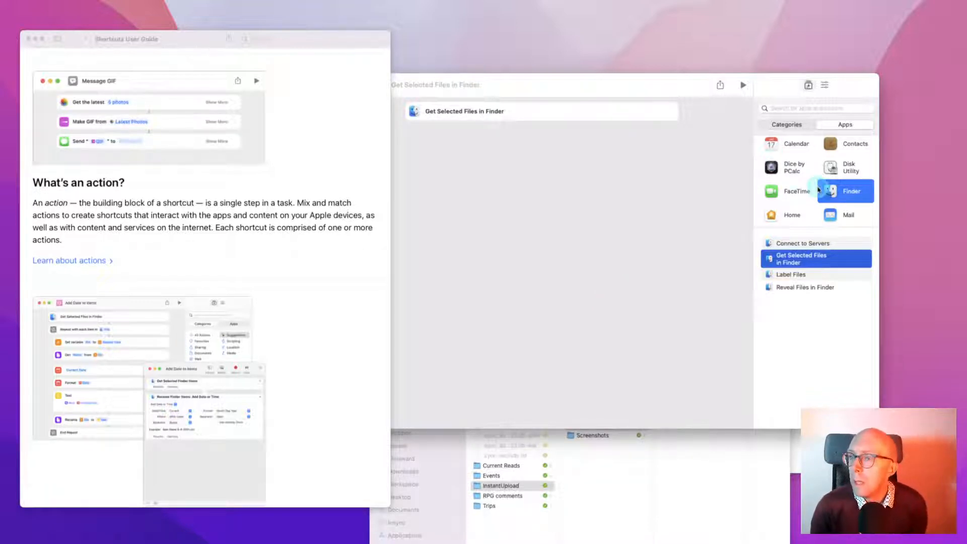
scroll(816, 171, up, 2)
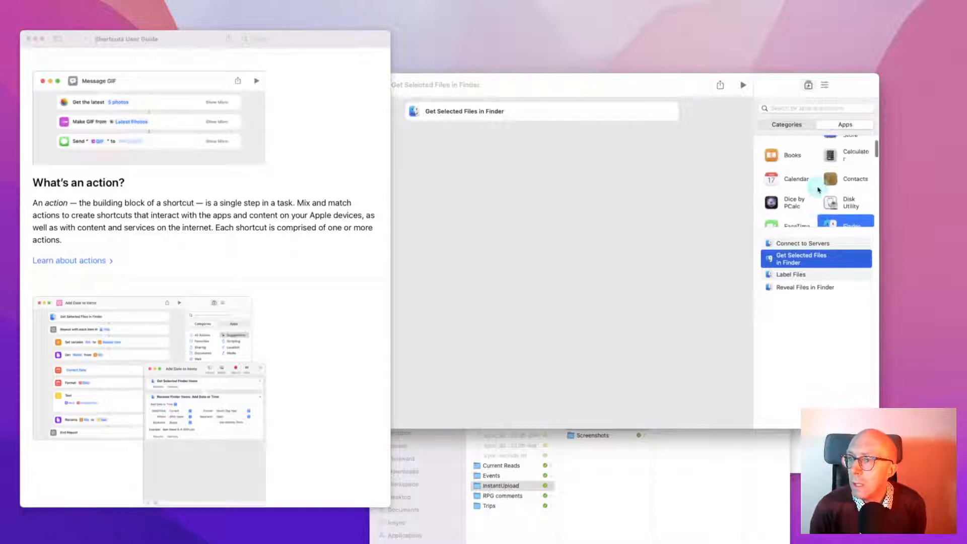
click(795, 124)
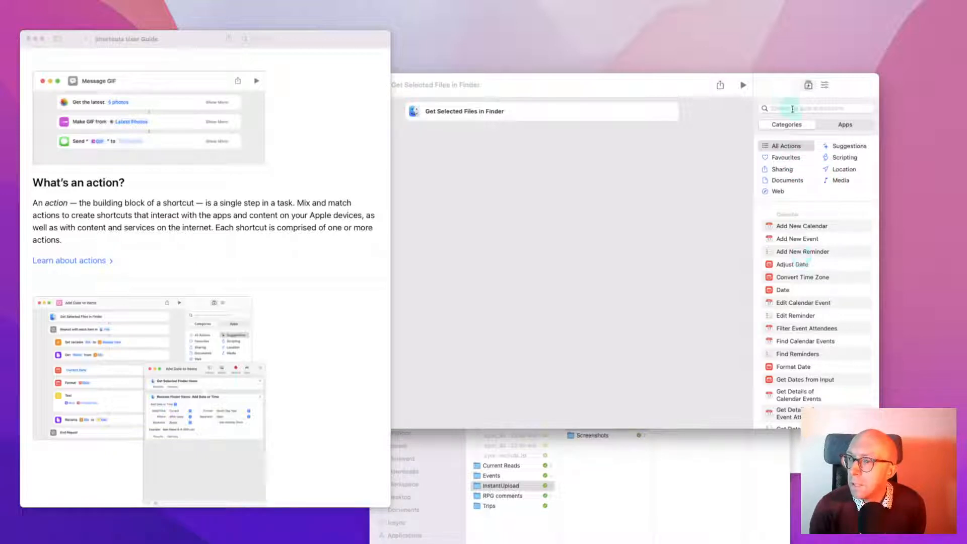
Search 'repea', drop Repeat for Each below Get Selected Files in Finder, then clear the search
click(792, 108)
text(files)
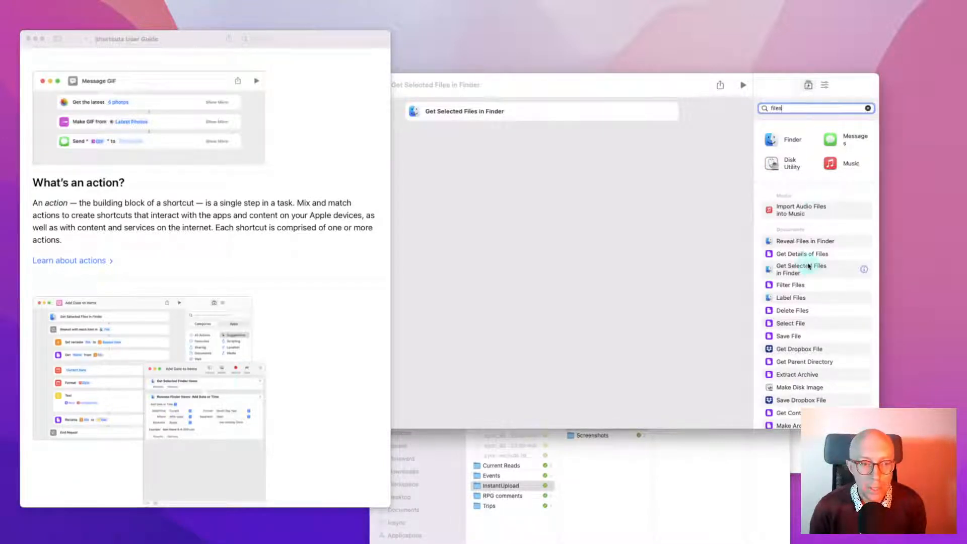
scroll(791, 342, down, 5)
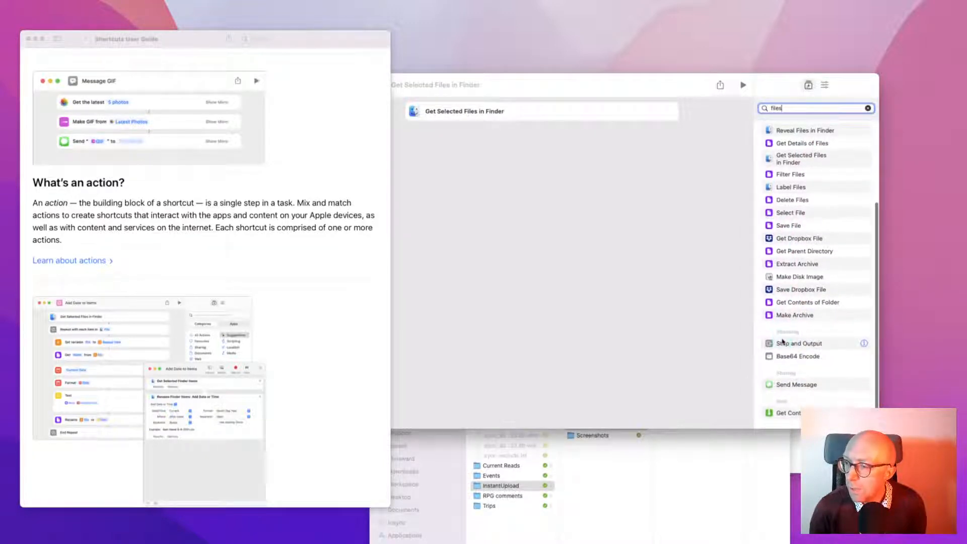
double_click(787, 108)
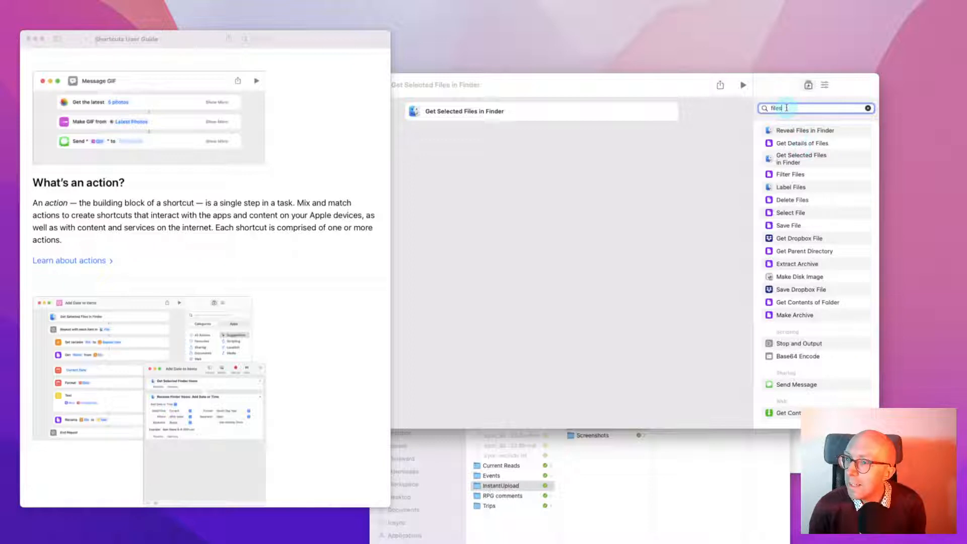
text(r)
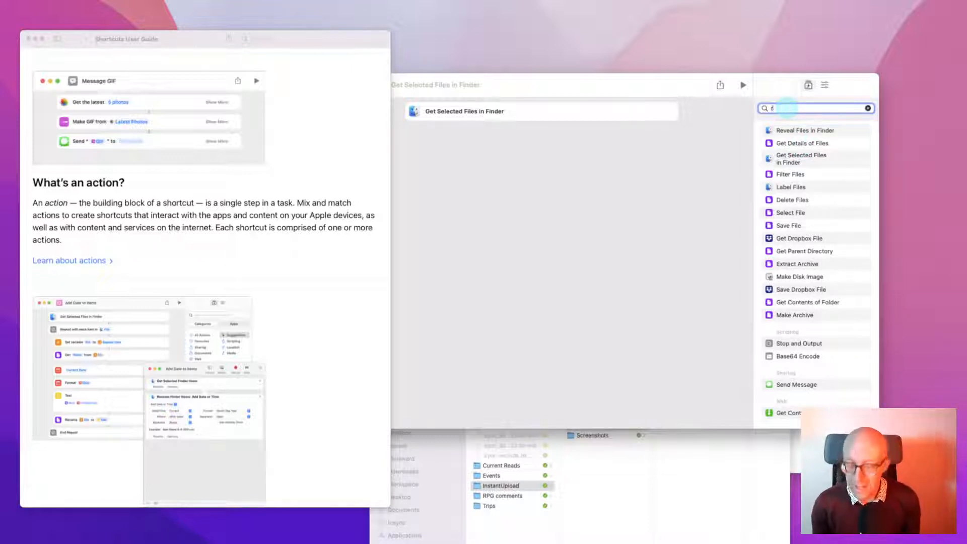
text(epea)
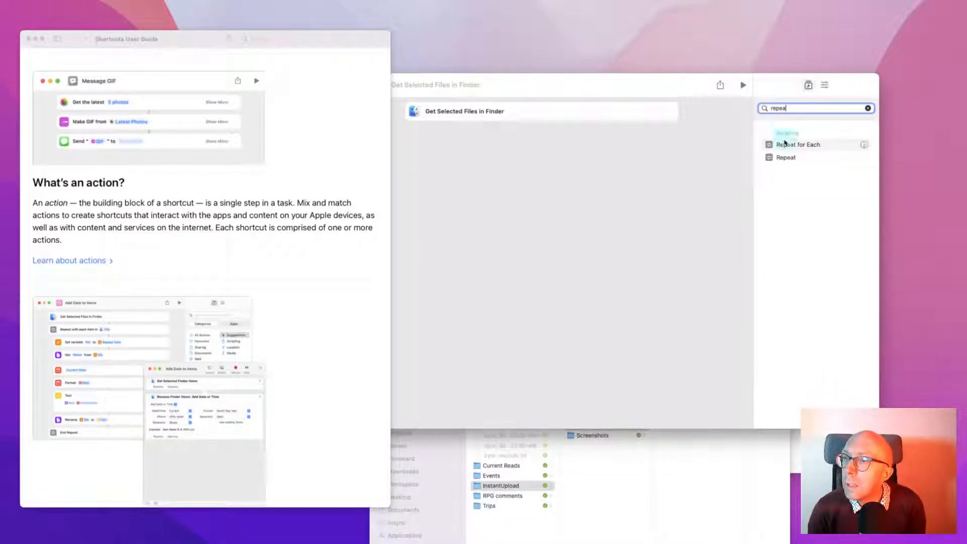
drag(792, 145, 519, 123)
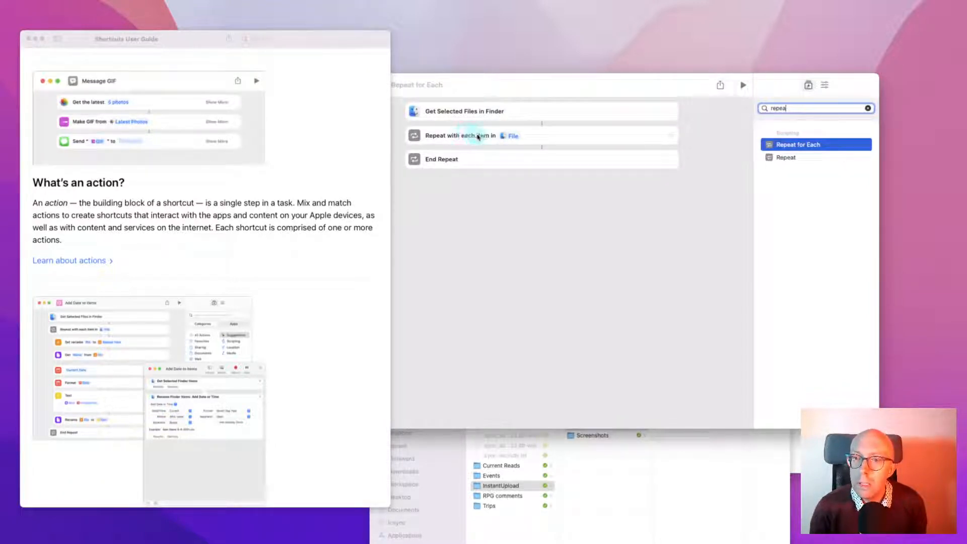
click(869, 109)
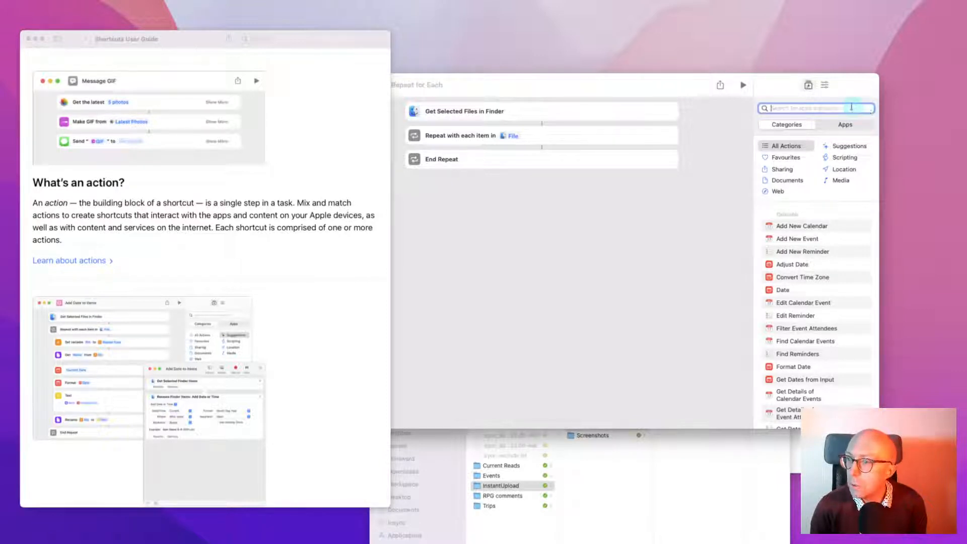
text(photos)
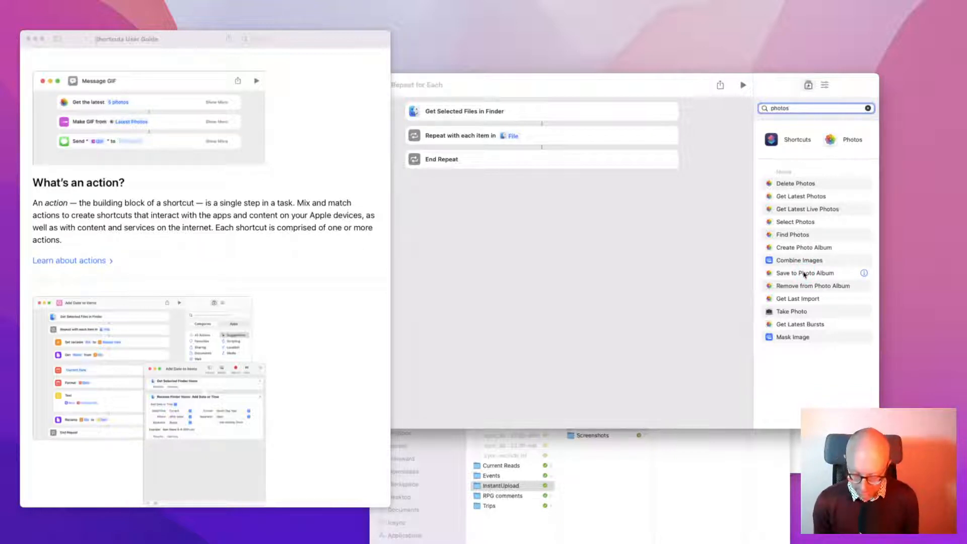
key(alt+space)
text(ph)
key(Down)
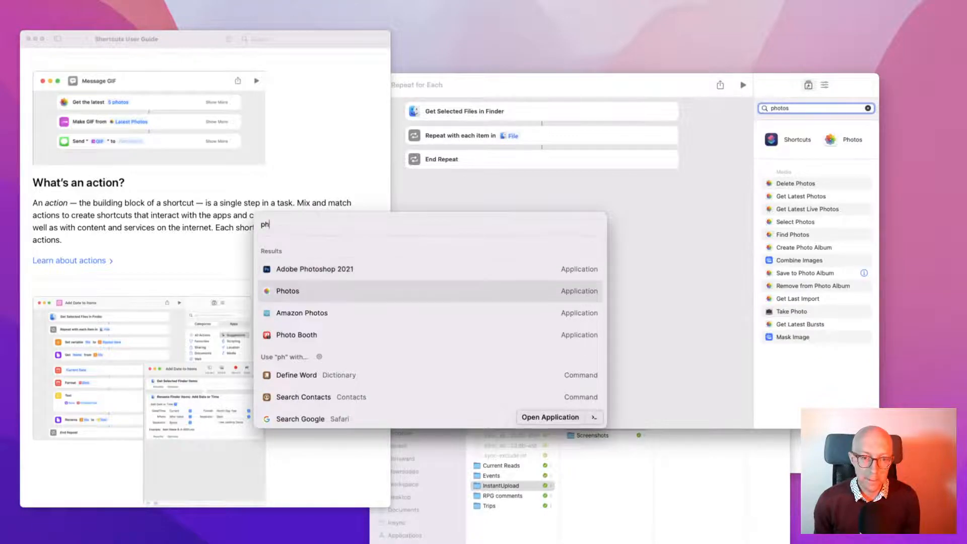
key(Return)
key(super+Tab)
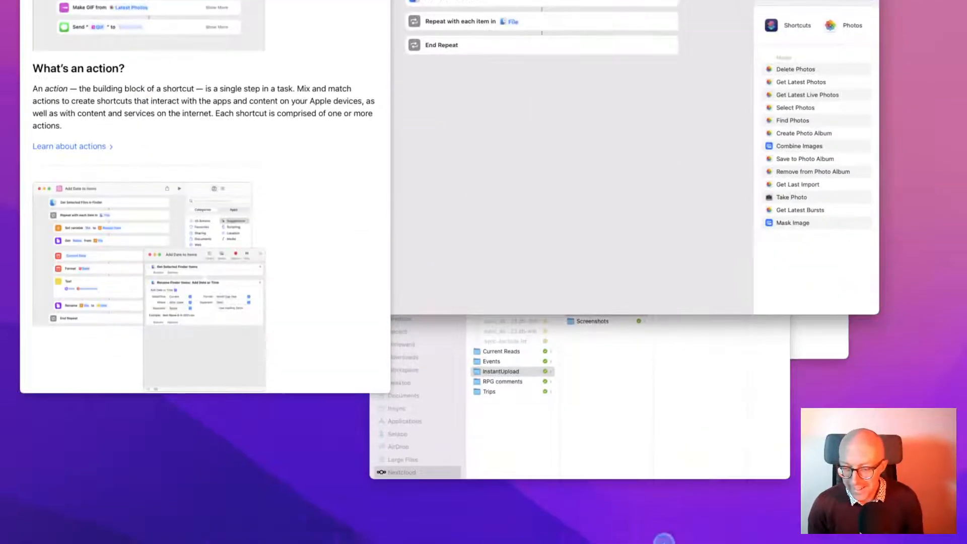
mouse_move(435, 534)
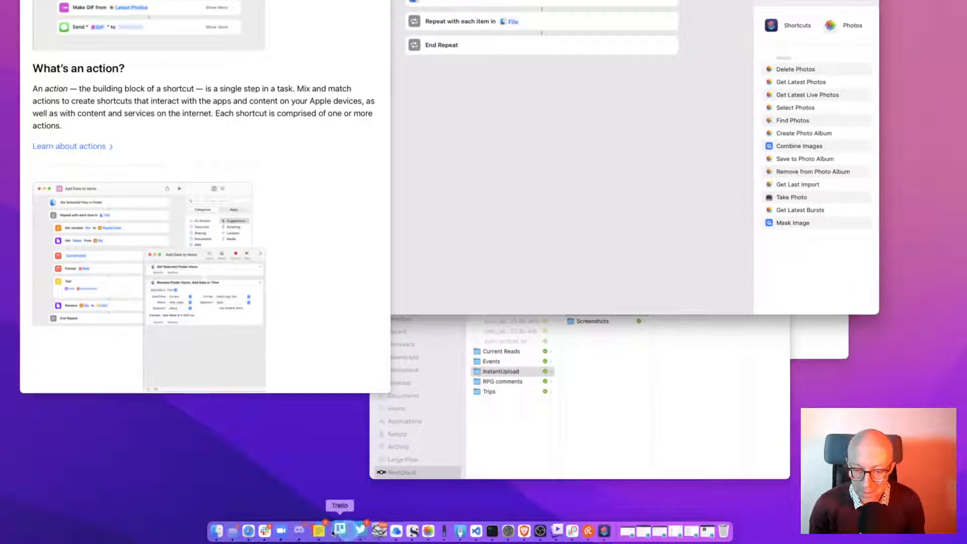
right_click(416, 531)
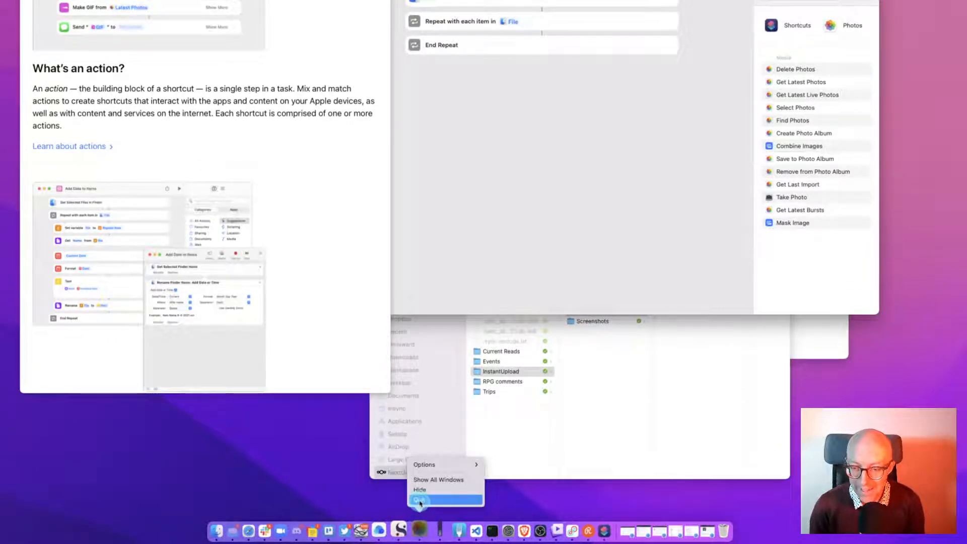
click(420, 499)
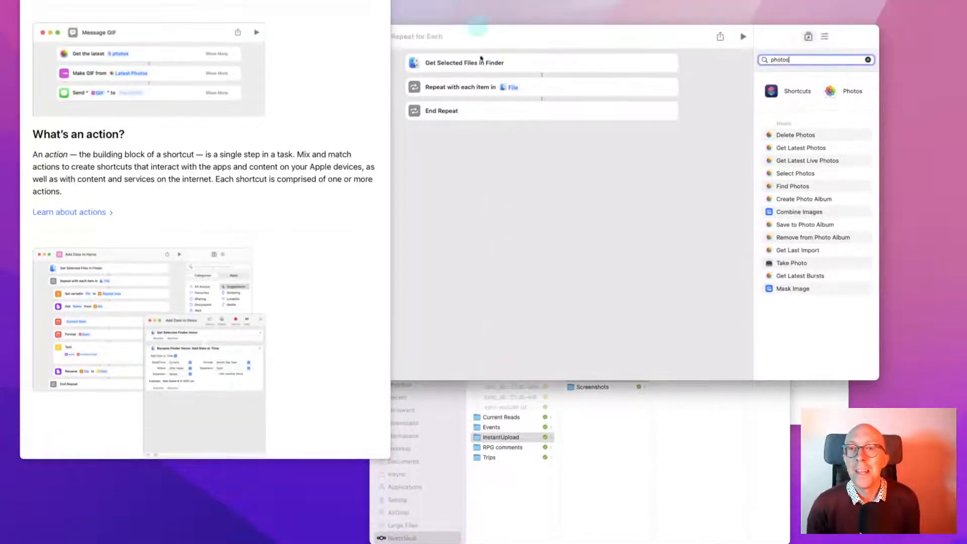
key(alt+space)
text(pho)
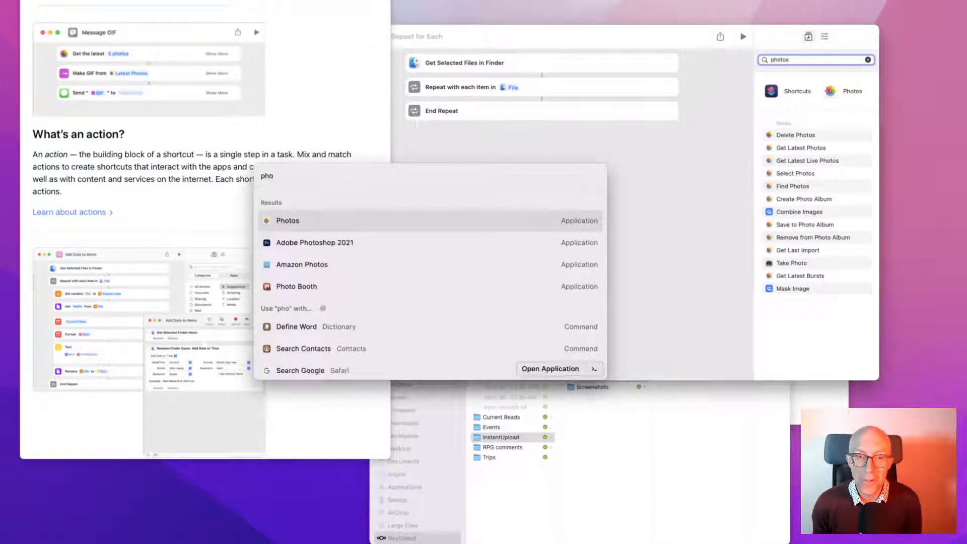
key(Return)
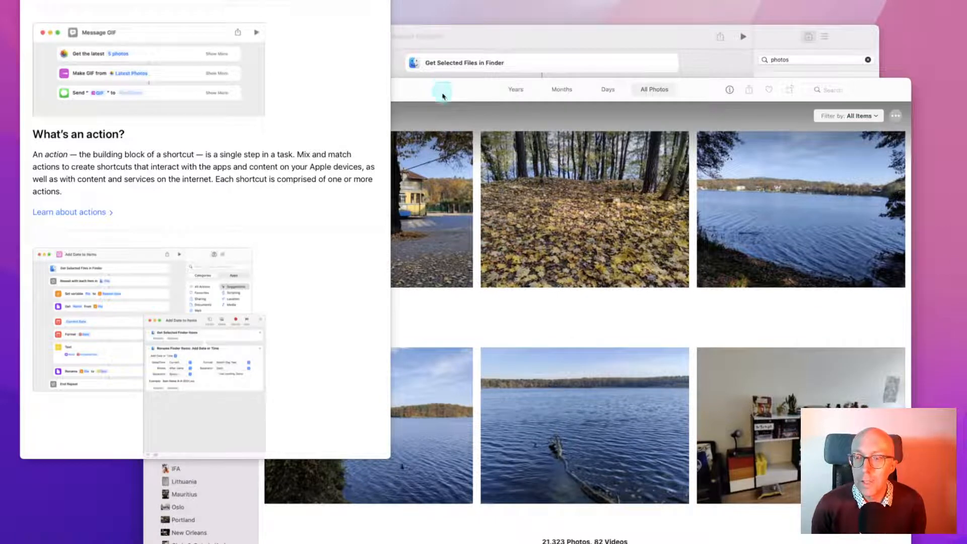
key(super+q)
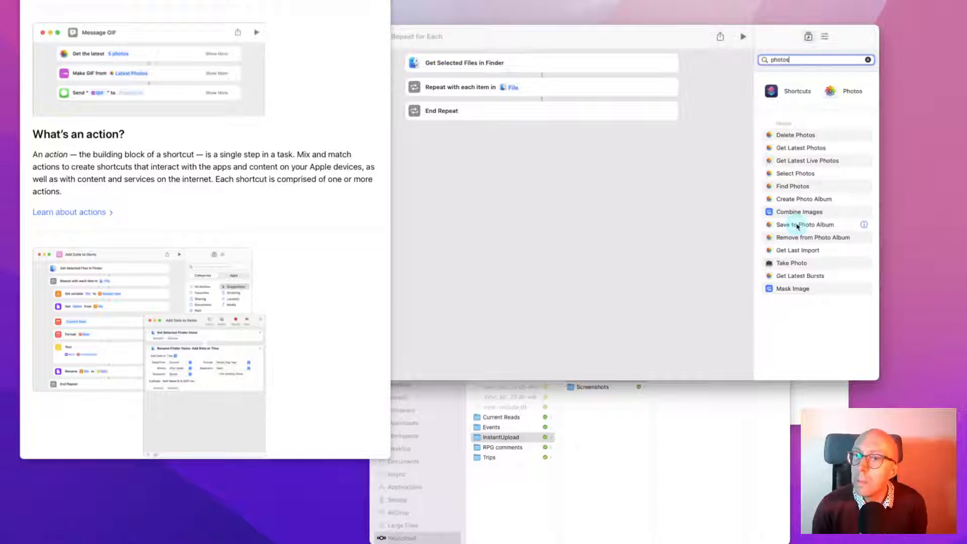
Drop Save to Photo Album inside the repeat loop and open its album choices
drag(797, 227, 544, 105)
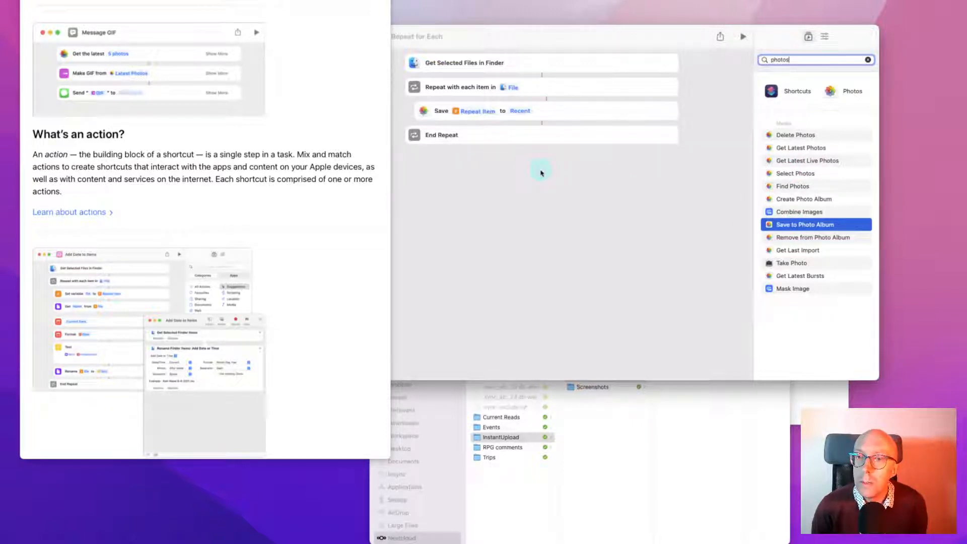
click(519, 110)
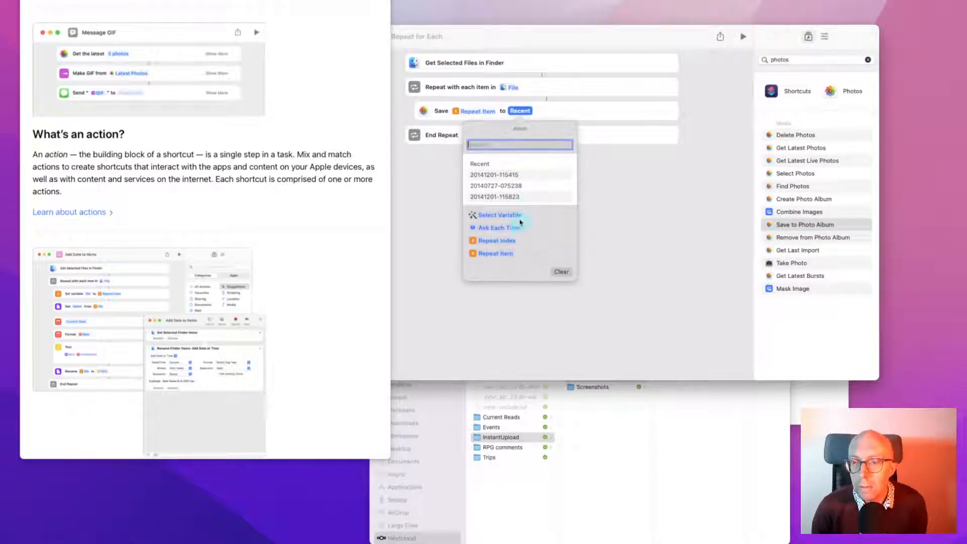
scroll(509, 190, down, 5)
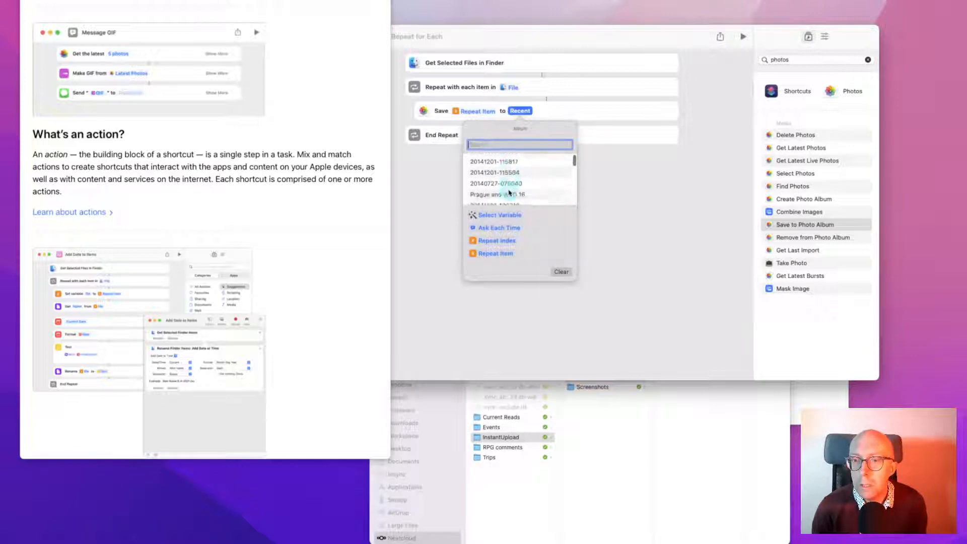
scroll(510, 192, down, 10)
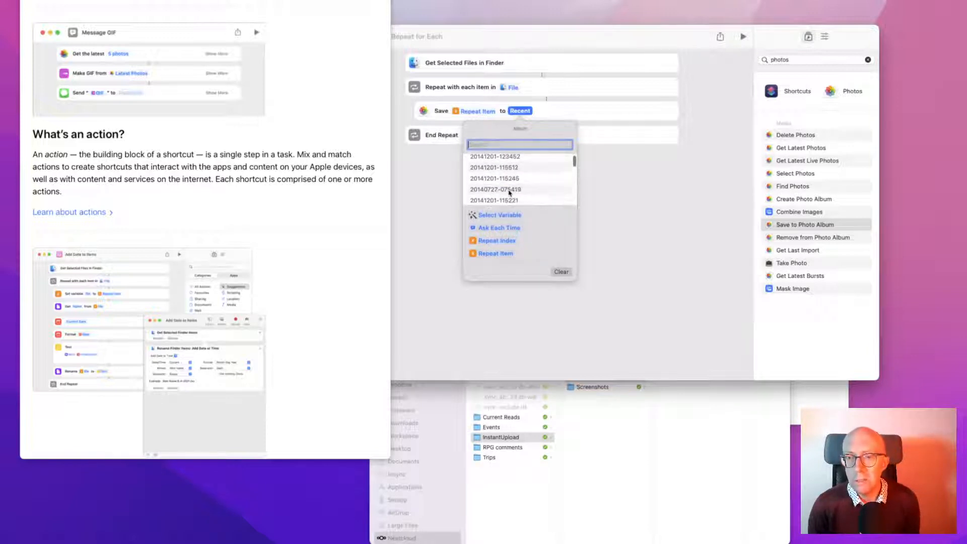
Check the Recent album in Photos, then hide Photos to return to Shortcuts
key(super+Tab)
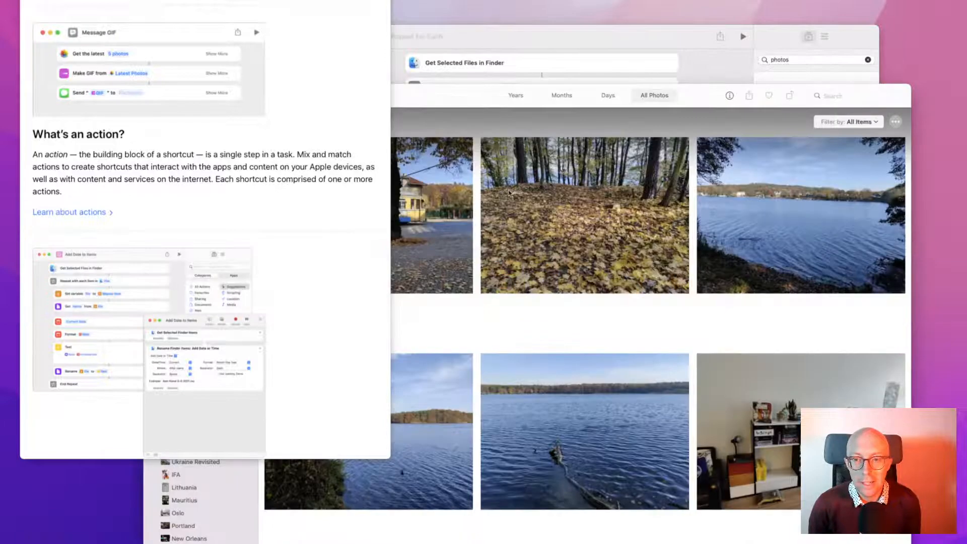
mouse_move(446, 104)
mouse_down()
mouse_move(510, 110)
mouse_move(453, 108)
mouse_up()
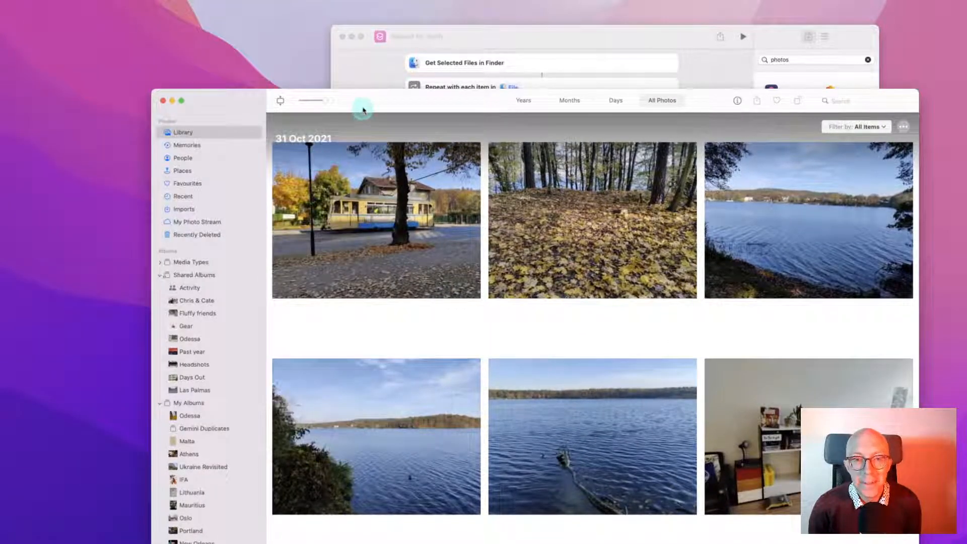
click(205, 197)
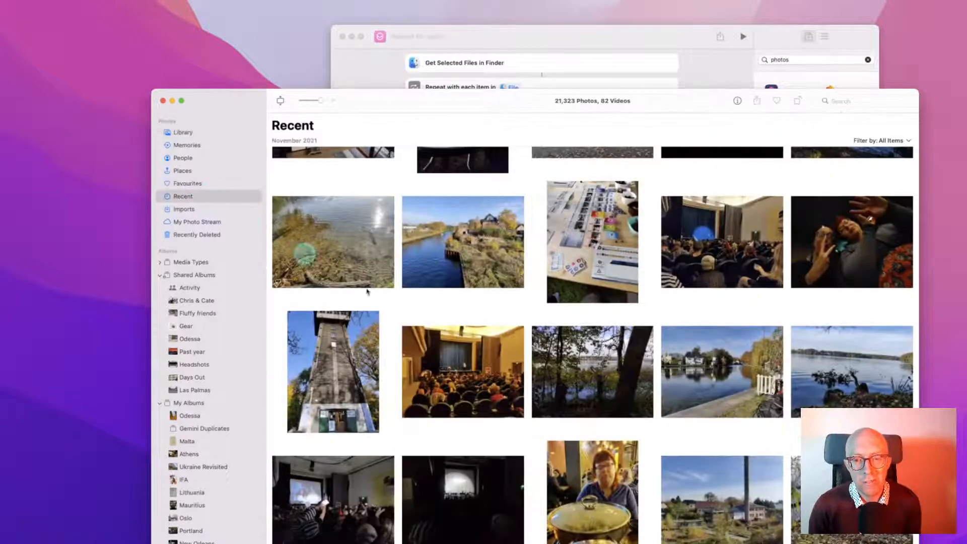
scroll(373, 292, down, 1)
key(super+h)
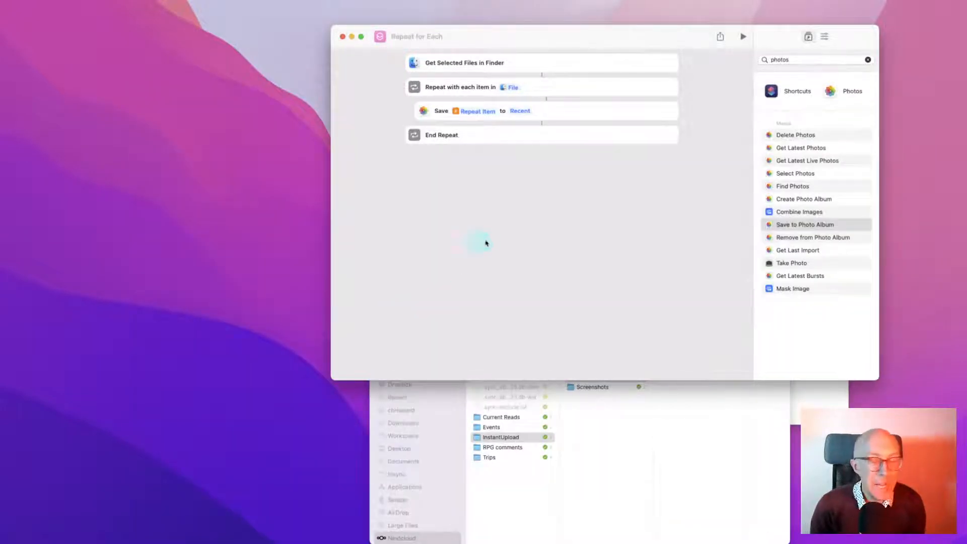
Search 'file' and drop Delete Files after the save step inside the repeat loop
drag(471, 34, 384, 52)
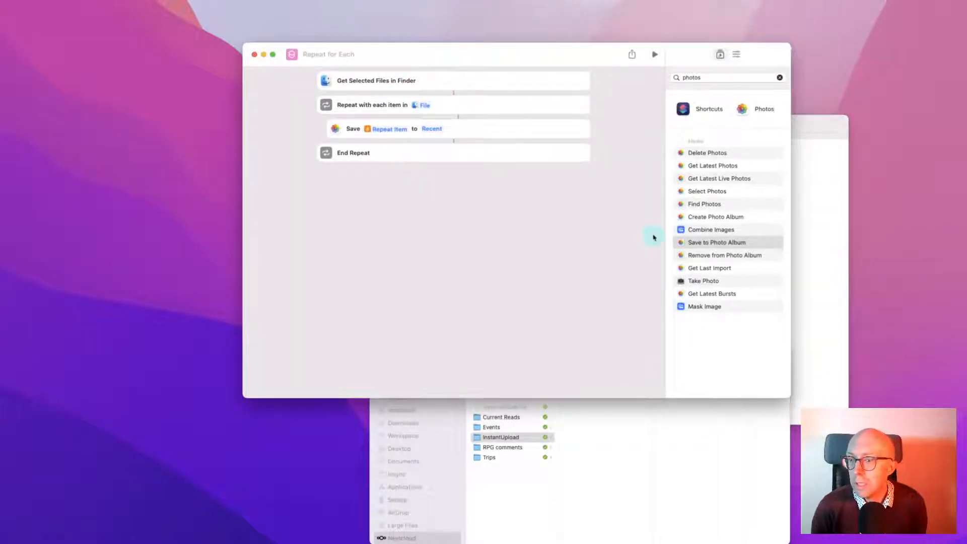
click(707, 78)
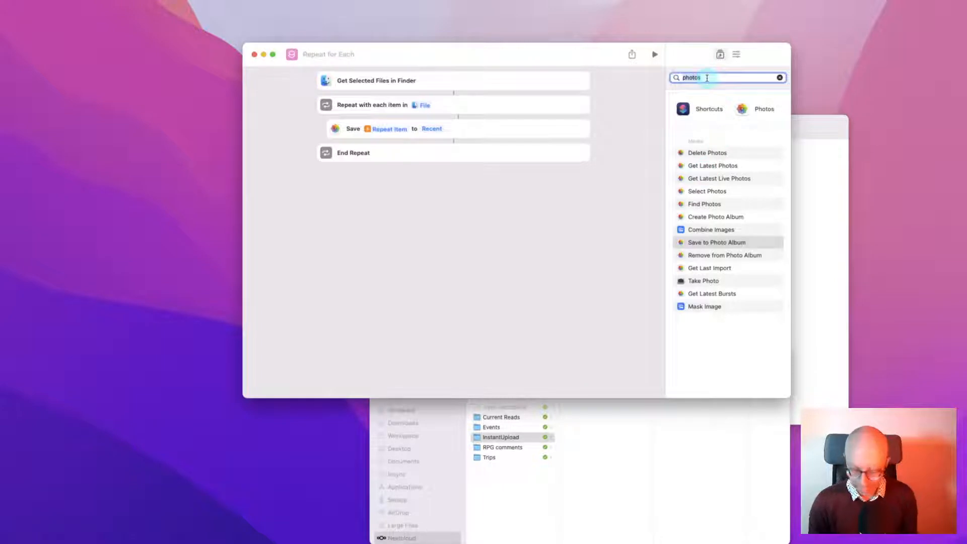
text(file)
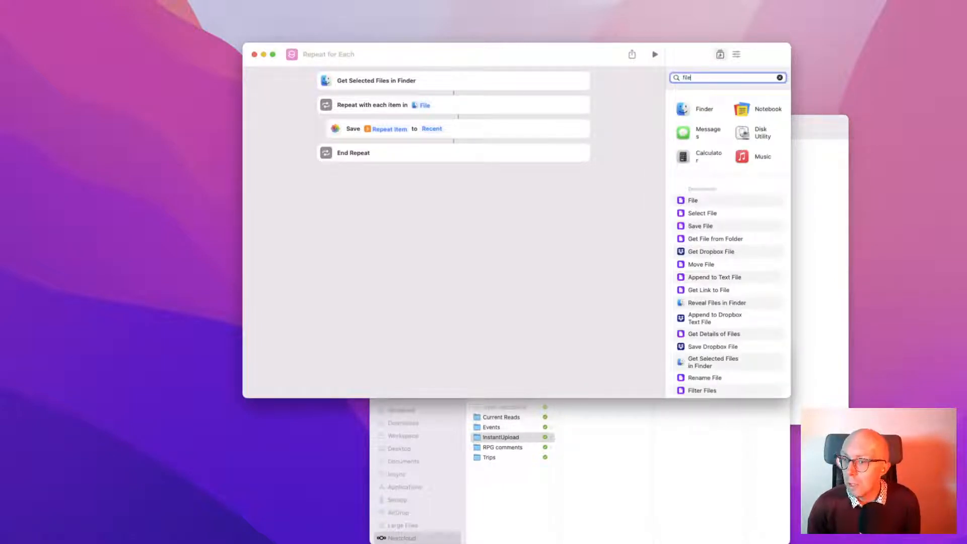
scroll(723, 296, down, 5)
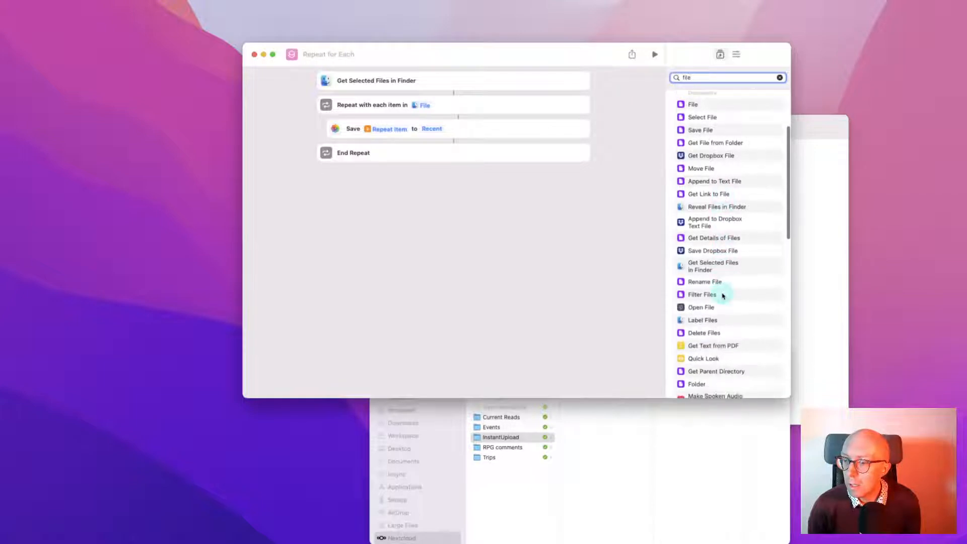
drag(710, 309, 462, 154)
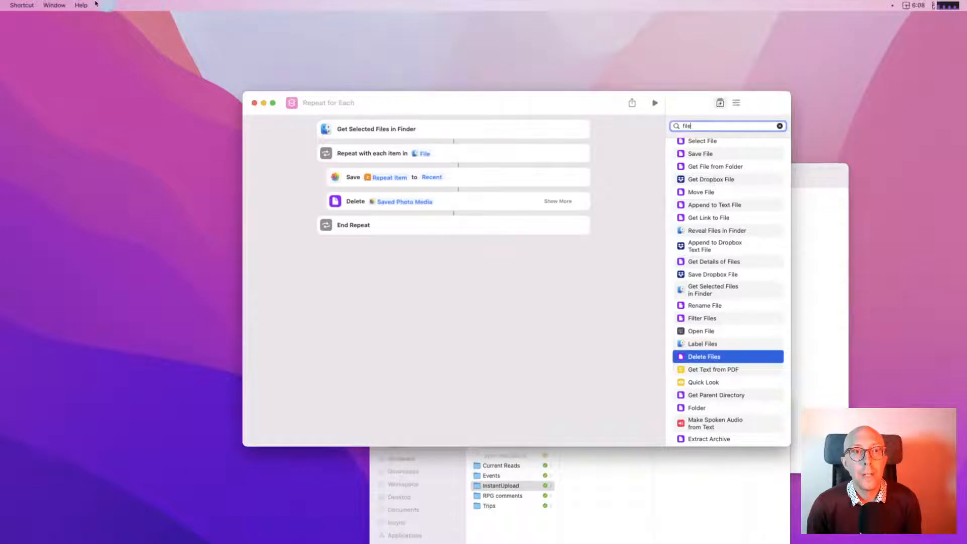
Open the Shortcuts User Guide from the Help menu beside the editor
click(80, 5)
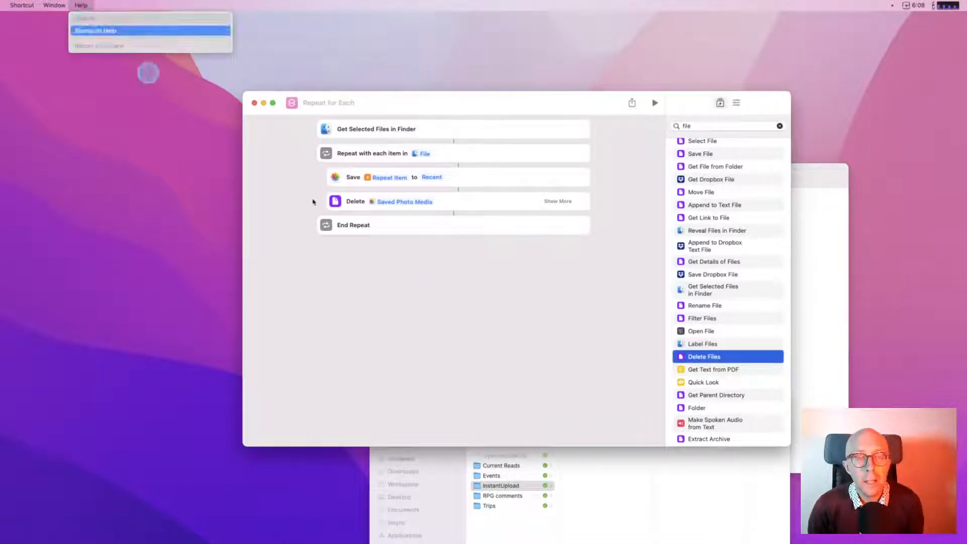
click(147, 71)
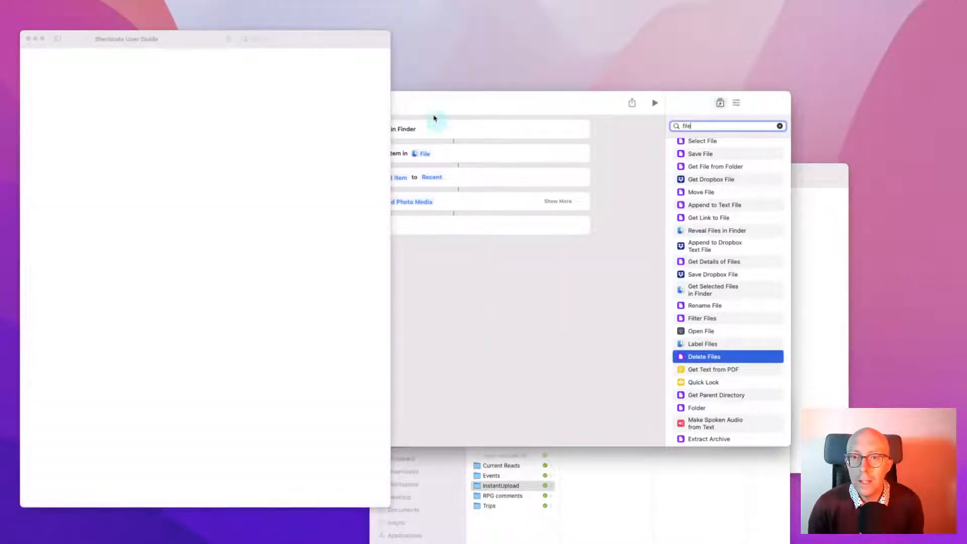
drag(434, 101, 461, 104)
click(303, 175)
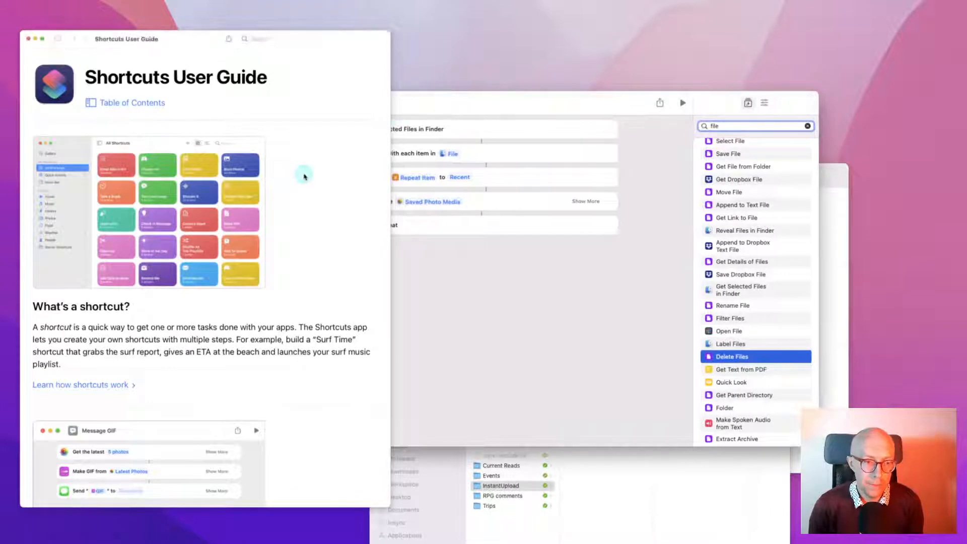
Scroll through the guide, then show the shortcut's Details settings in the editor
scroll(311, 232, down, 4)
scroll(311, 233, down, 10)
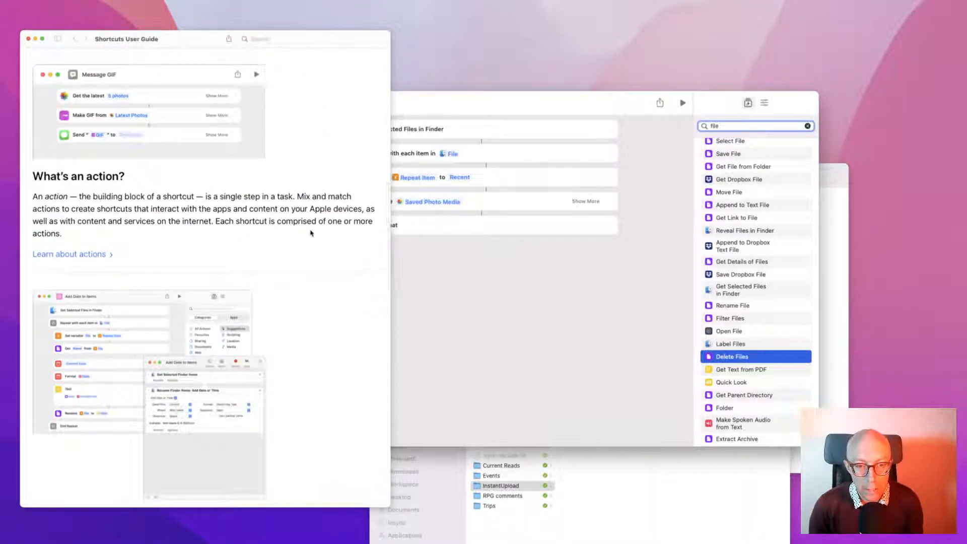
scroll(311, 232, down, 10)
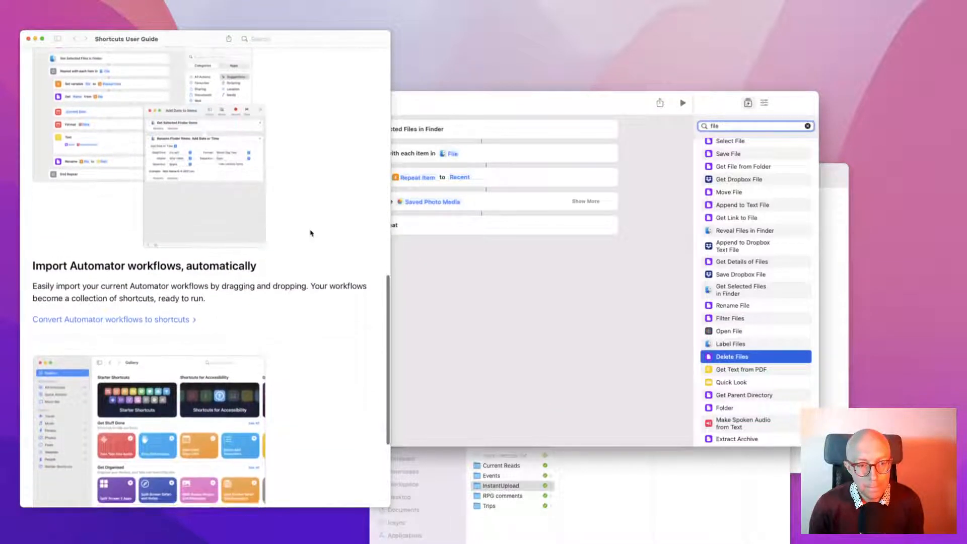
scroll(310, 233, down, 6)
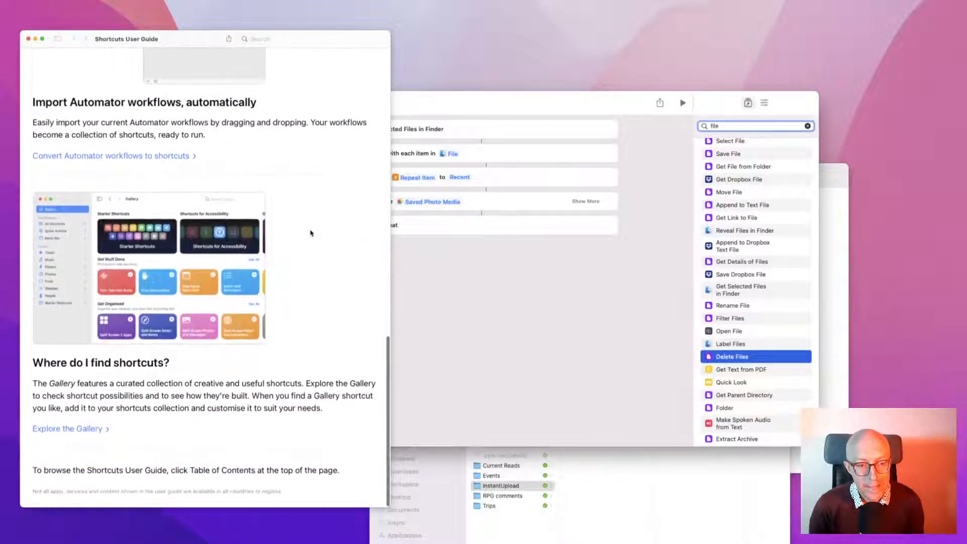
scroll(309, 201, up, 12)
click(513, 275)
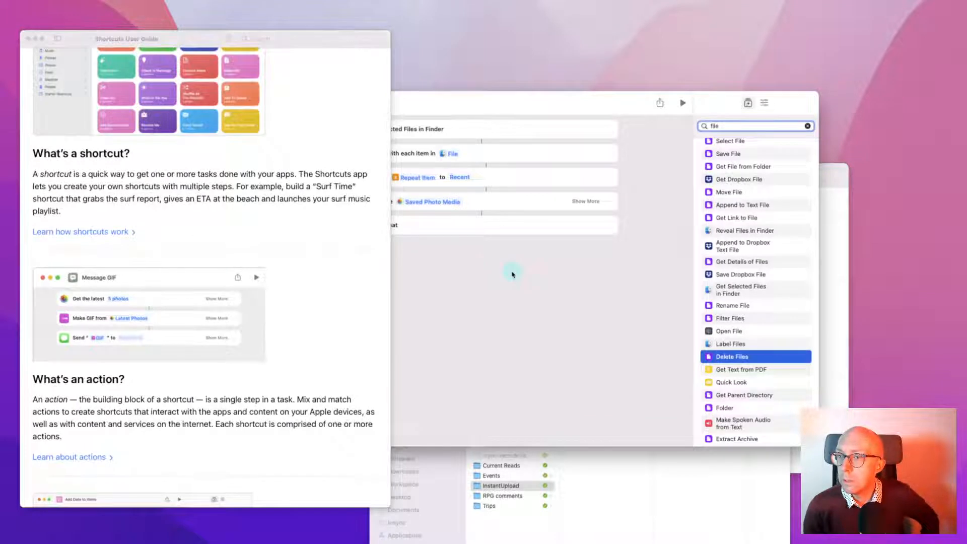
click(764, 103)
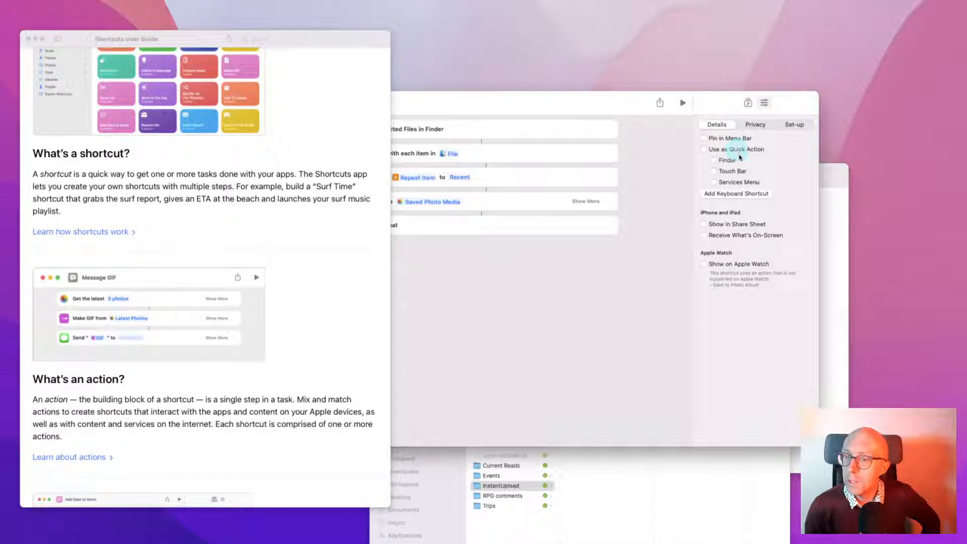
Show the Details settings, open and dismiss the Share menu, then enlarge and shift the editor
click(755, 124)
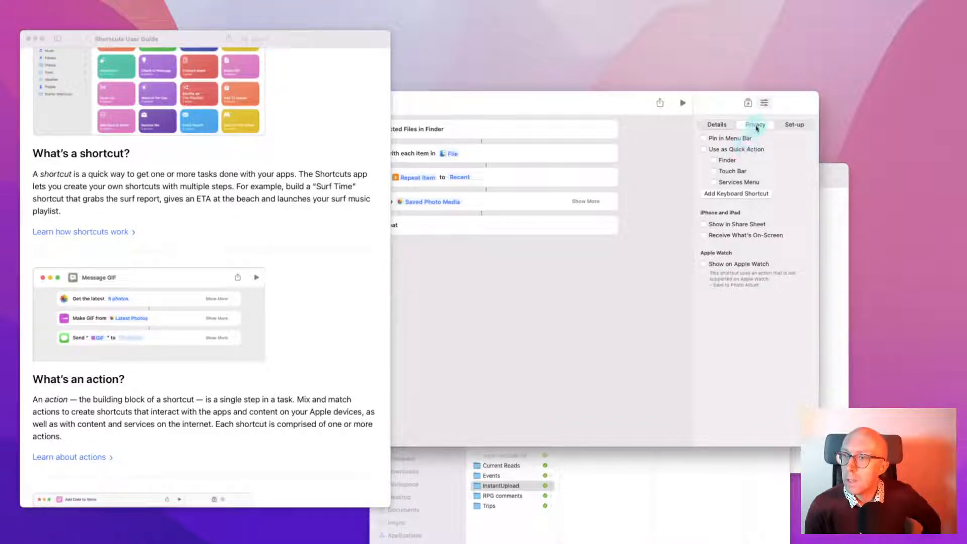
click(787, 125)
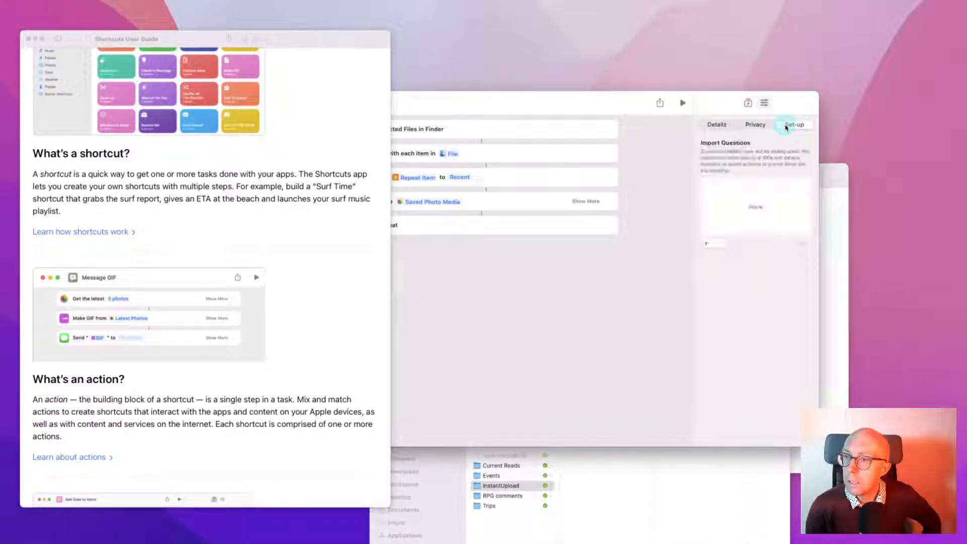
click(717, 124)
click(659, 106)
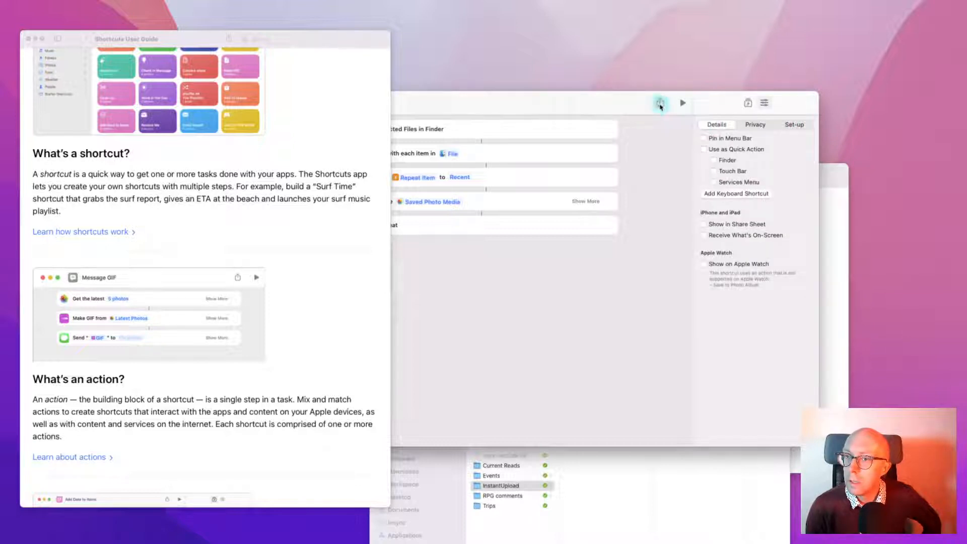
double_click(616, 105)
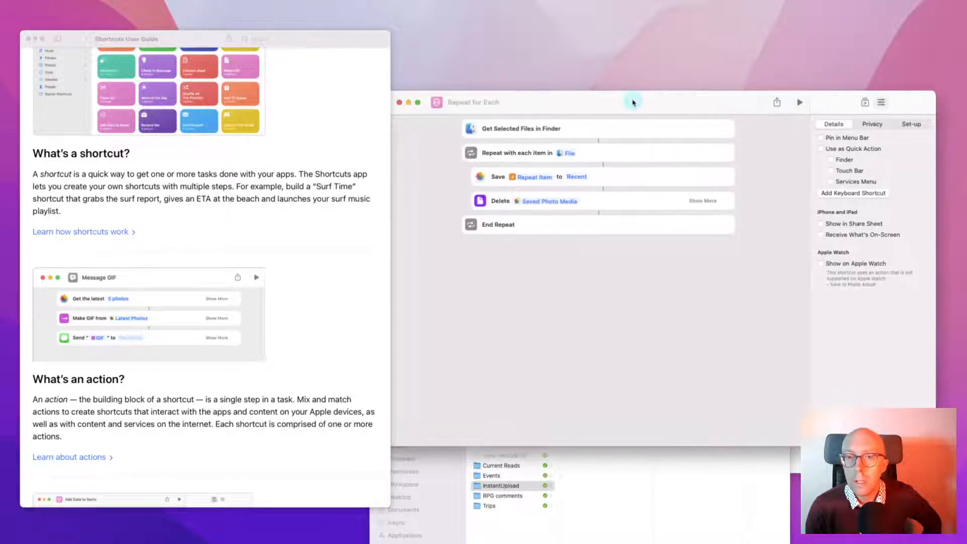
drag(588, 100, 535, 101)
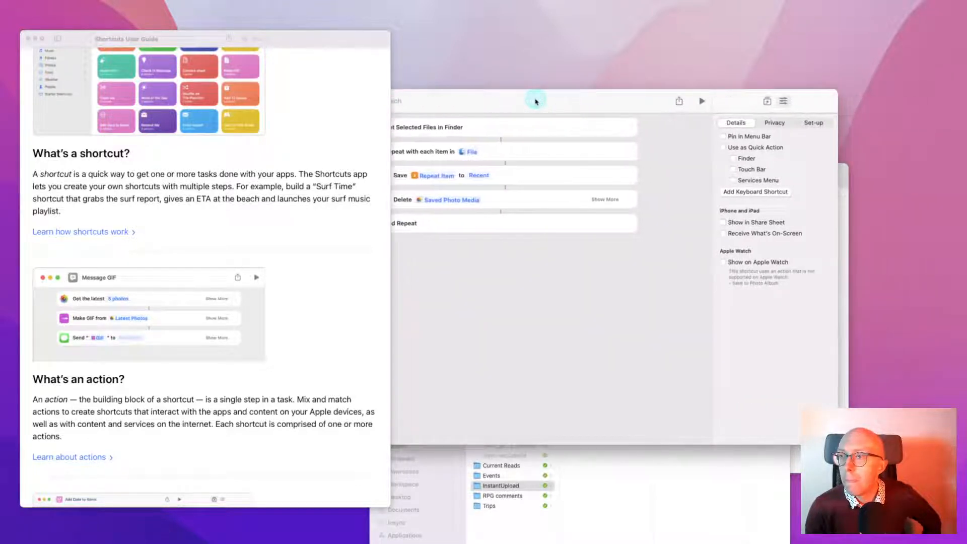
click(743, 148)
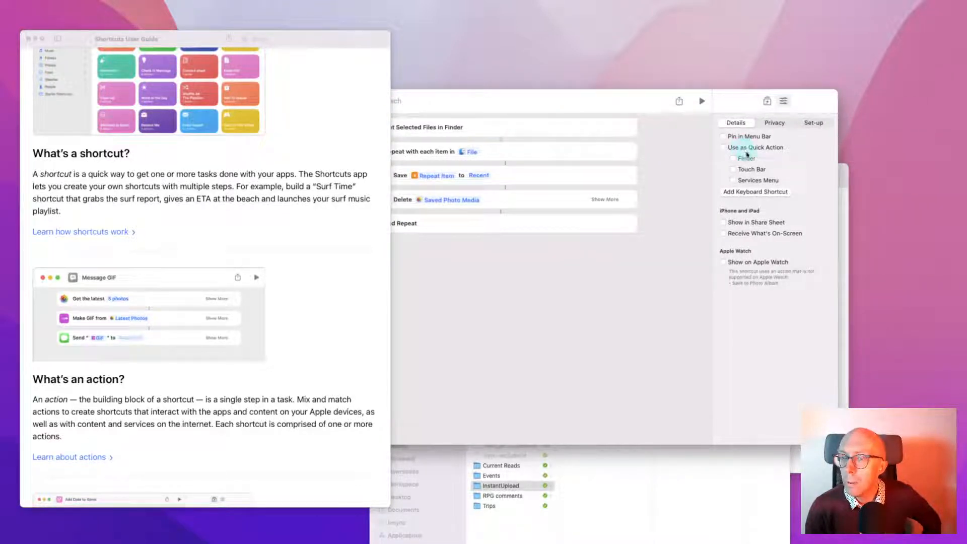
Bring the User Guide forward, scroll it, and show its table of contents
click(267, 187)
scroll(270, 201, down, 5)
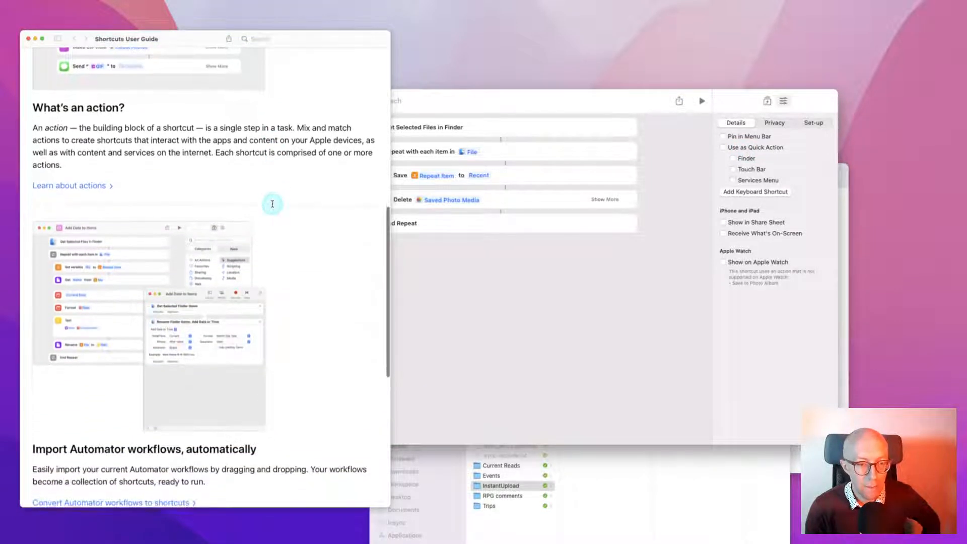
scroll(272, 204, down, 7)
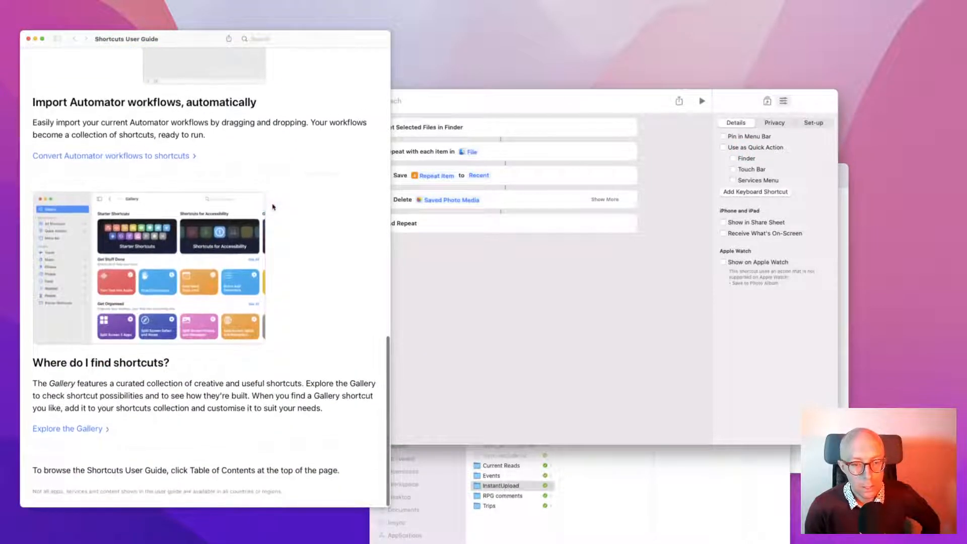
scroll(272, 204, up, 15)
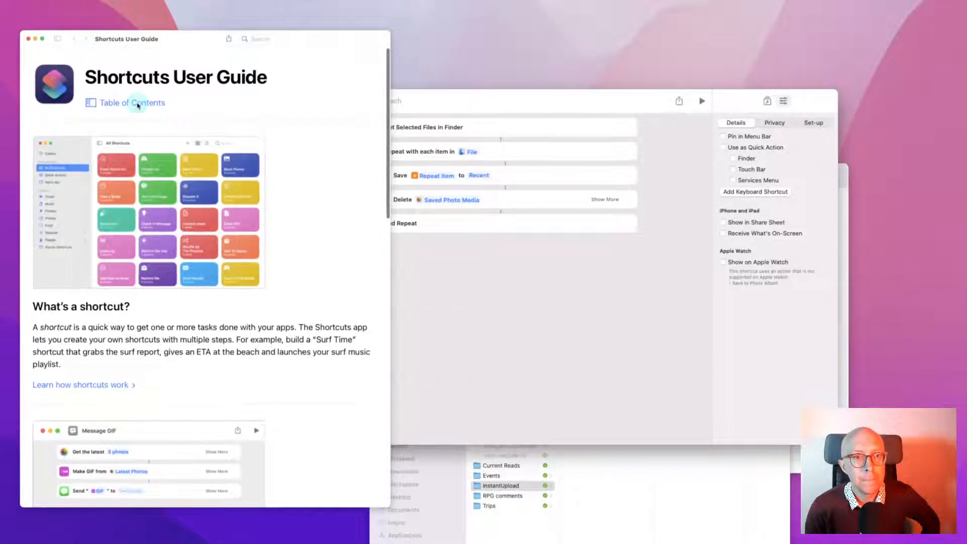
click(135, 103)
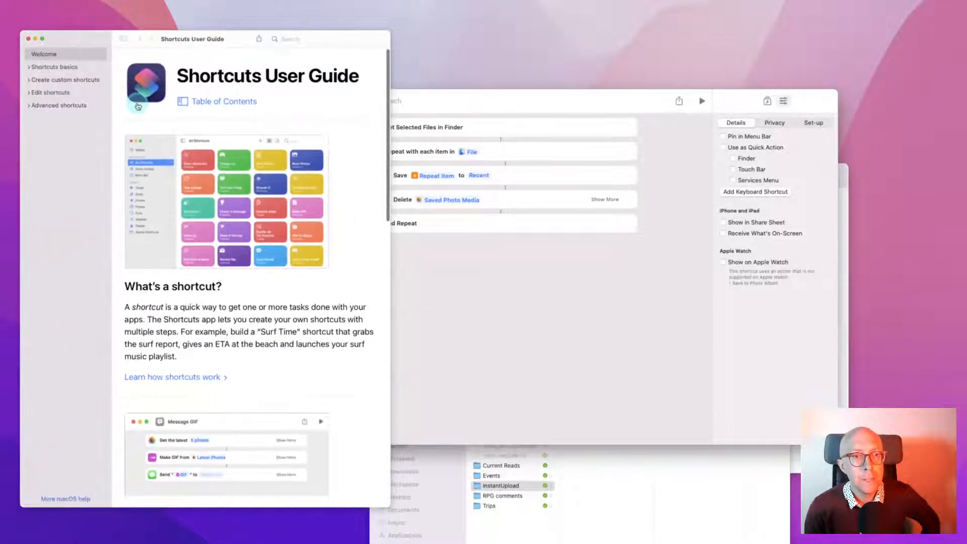
Expand Shortcuts basics and Create custom shortcuts, then search the help for 'folder ac'
click(29, 68)
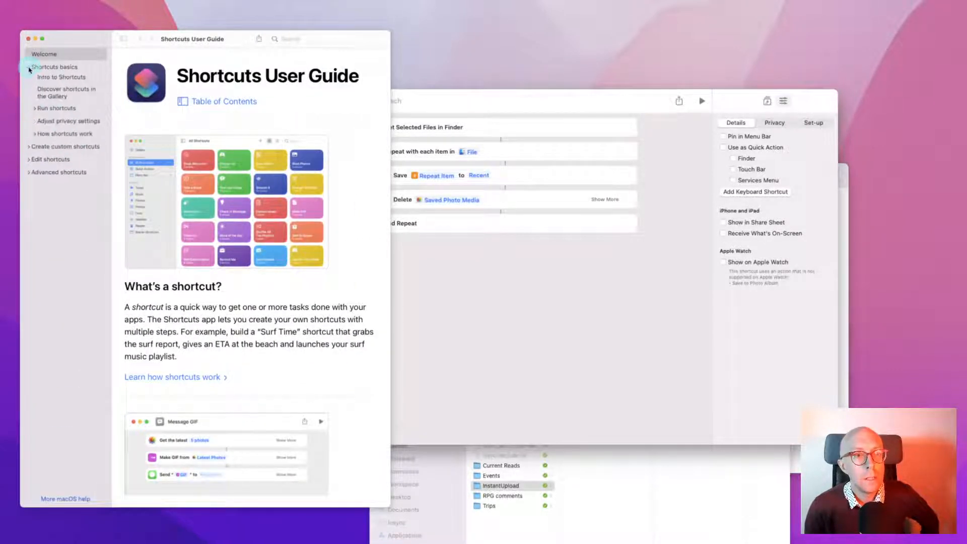
click(28, 149)
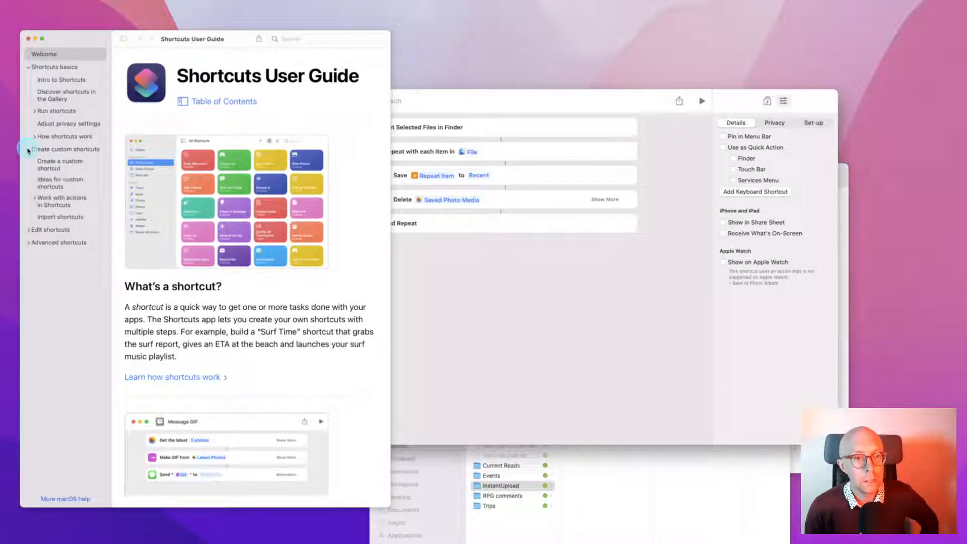
click(303, 39)
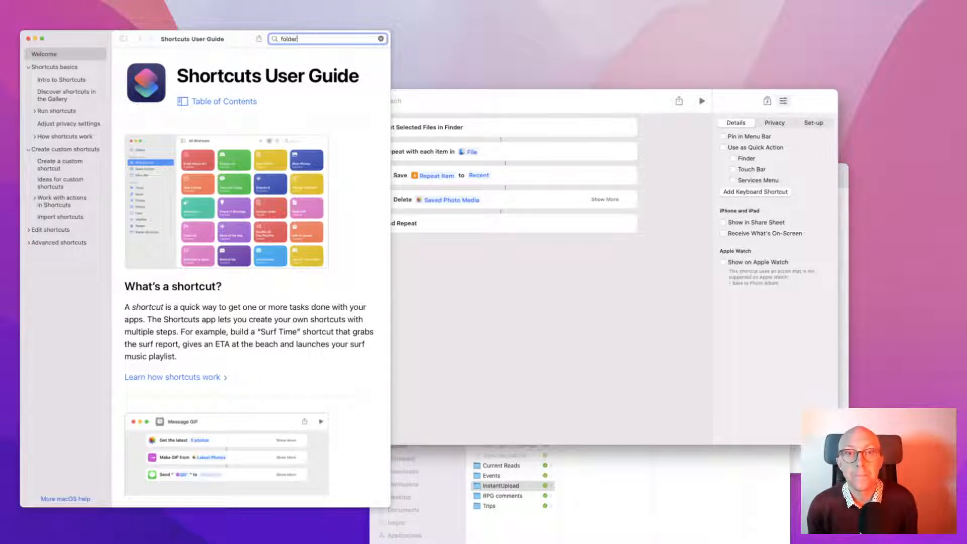
text(folder action)
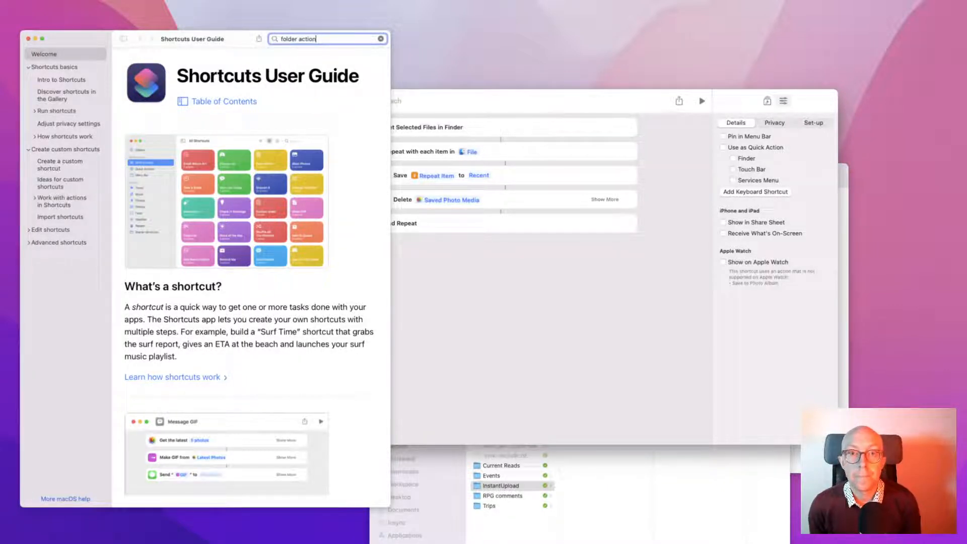
key(Return)
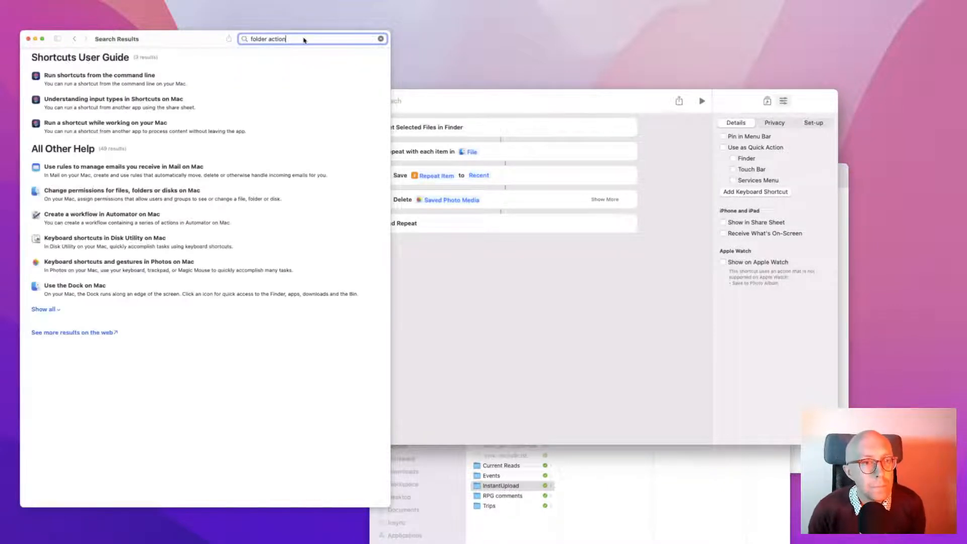
Open the 'Run a shortcut while working on your Mac' article from the results
click(302, 65)
click(123, 78)
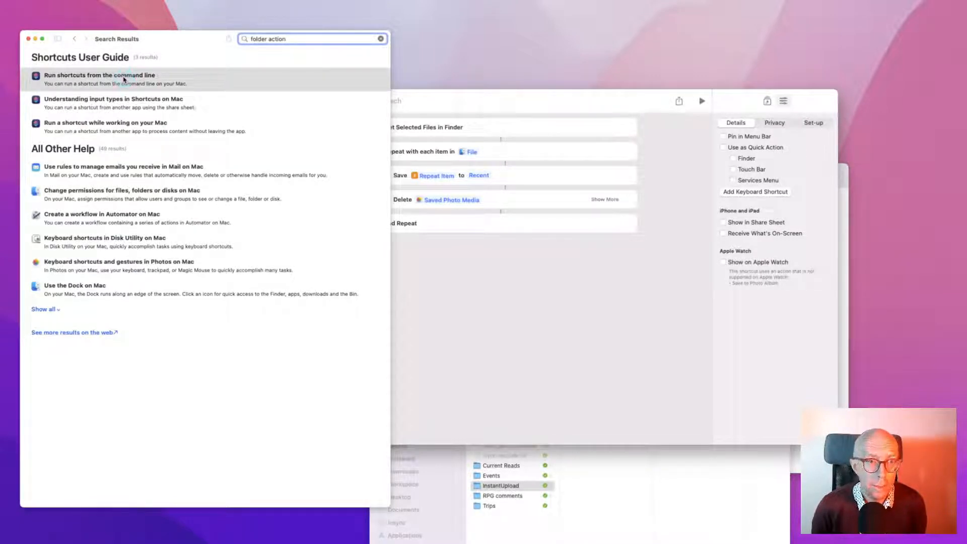
click(123, 103)
click(126, 123)
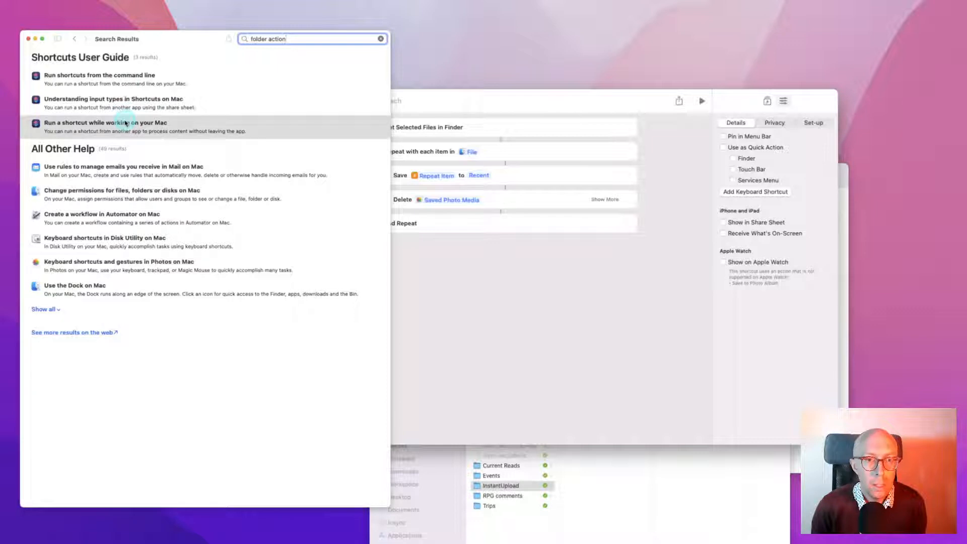
click(126, 123)
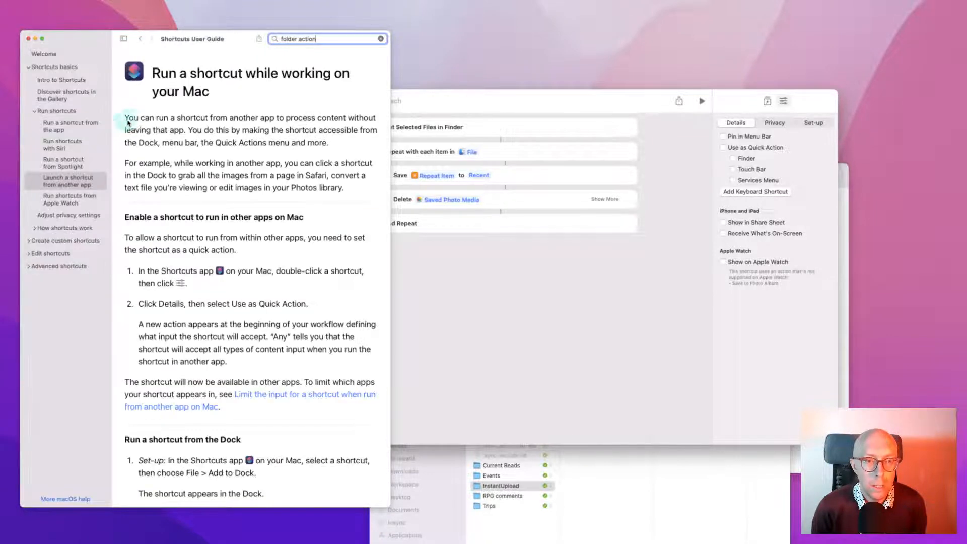
Read through the article, then switch back to the Shortcuts editor
scroll(183, 134, down, 5)
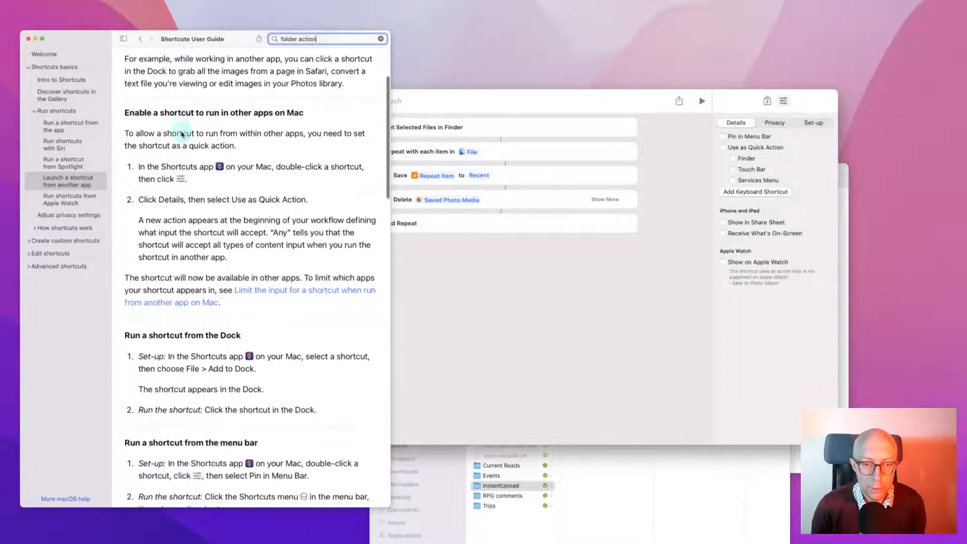
scroll(182, 134, down, 8)
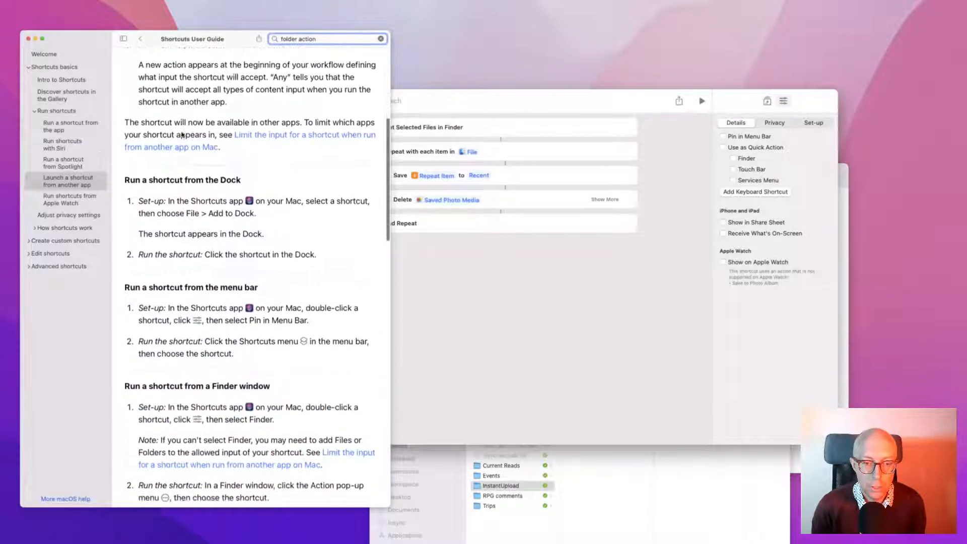
scroll(182, 134, down, 4)
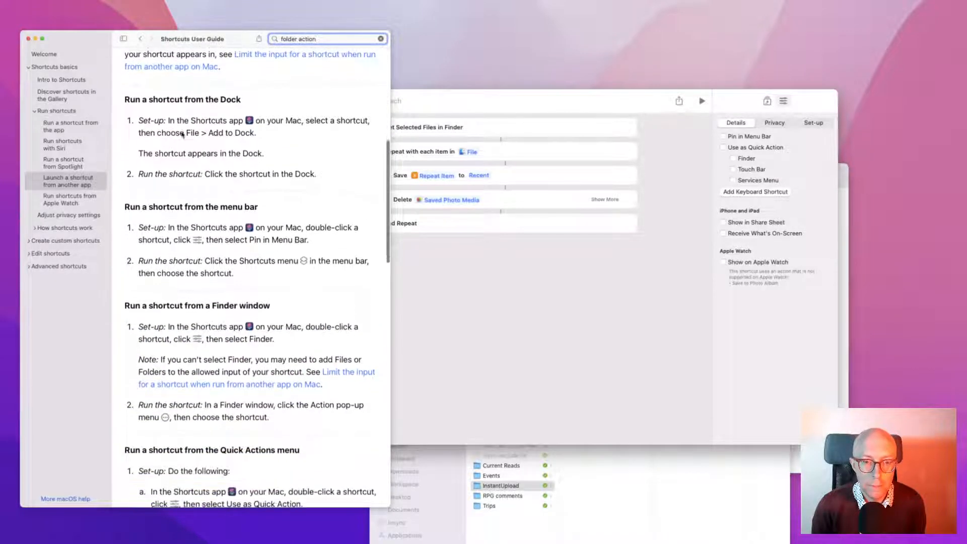
scroll(183, 134, down, 3)
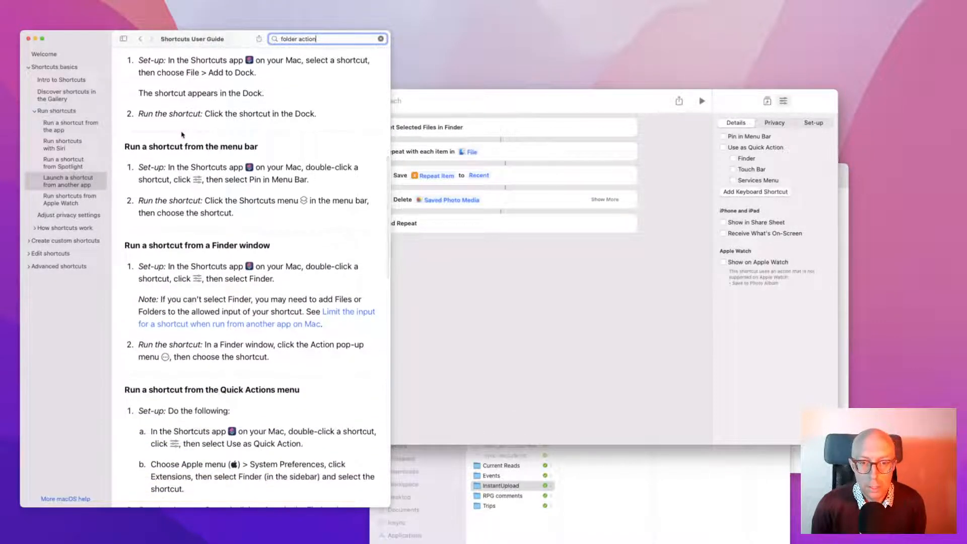
scroll(182, 134, down, 8)
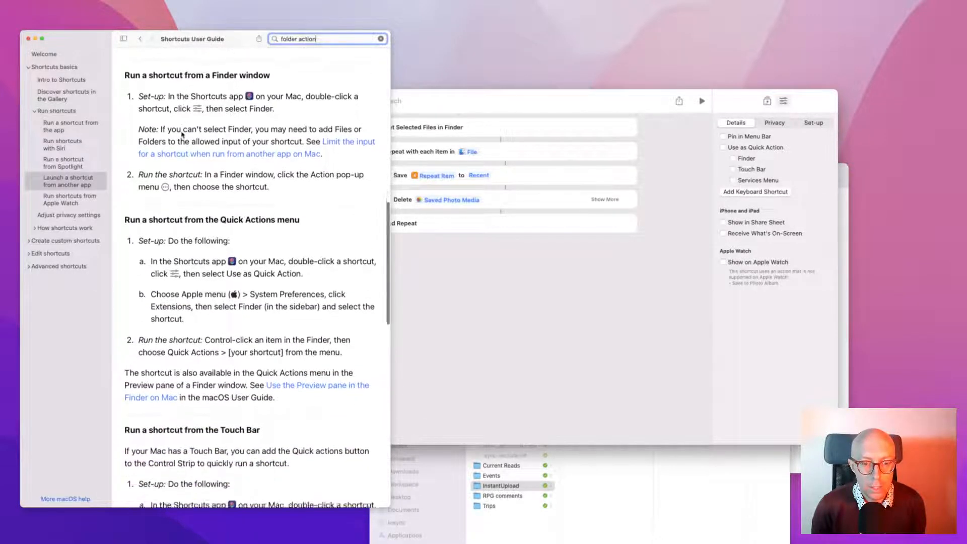
scroll(183, 134, down, 16)
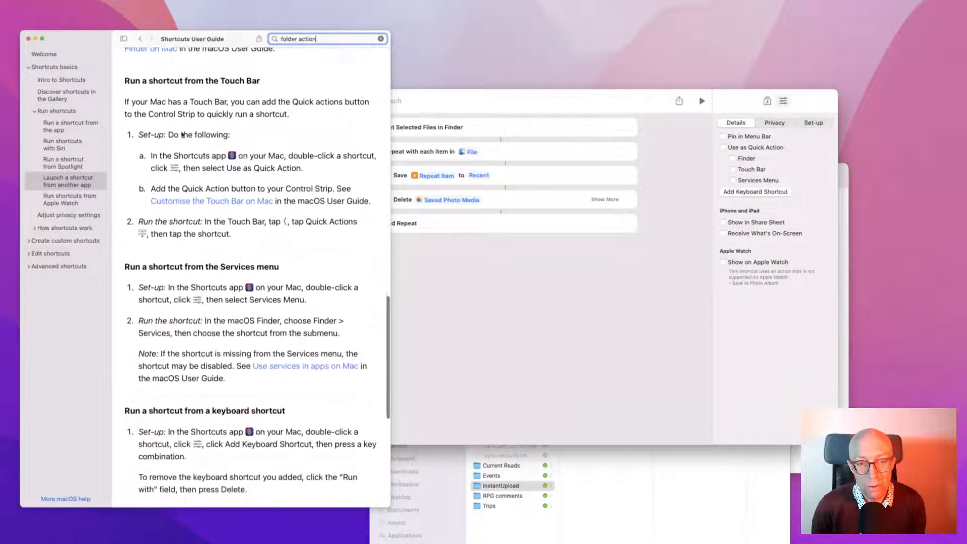
scroll(182, 133, down, 9)
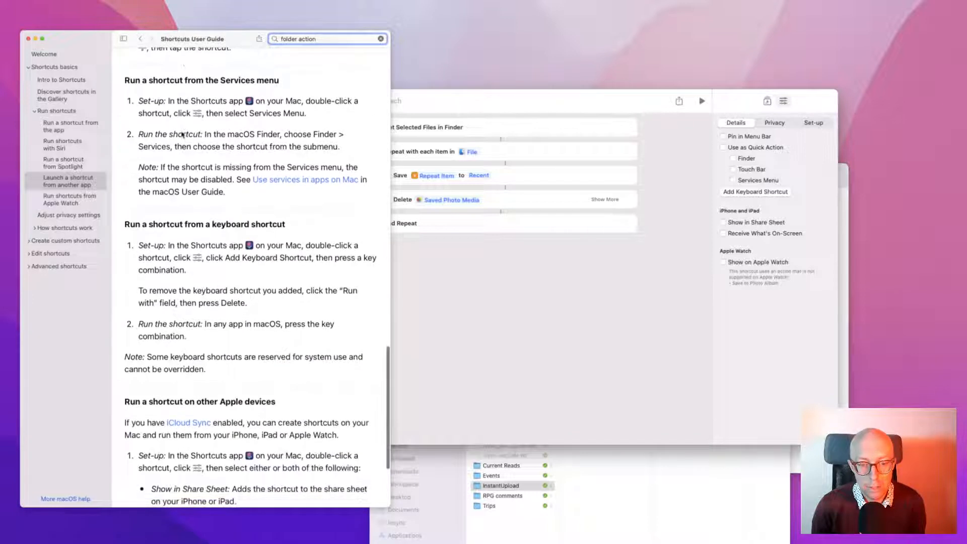
scroll(183, 134, down, 7)
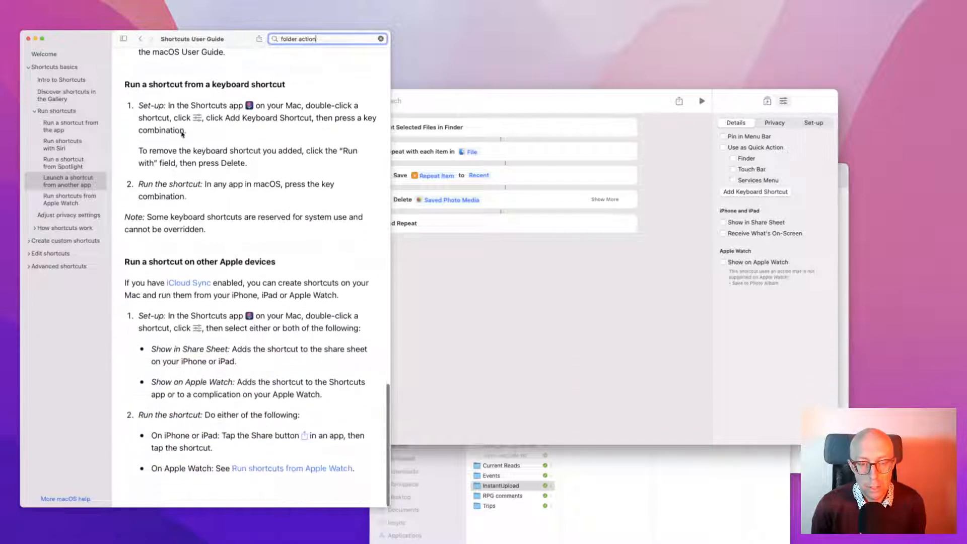
click(554, 277)
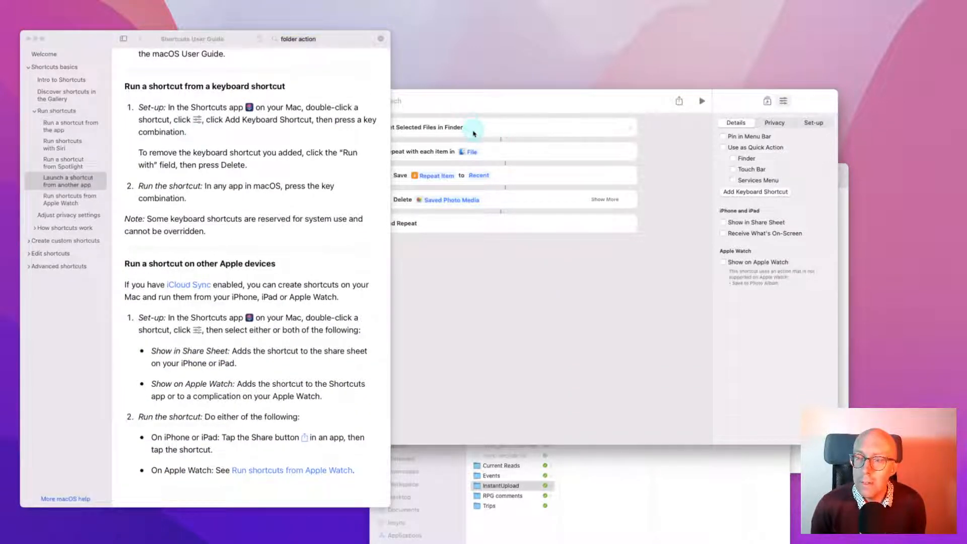
Make the shortcut a Quick Action that accepts any input type
click(739, 148)
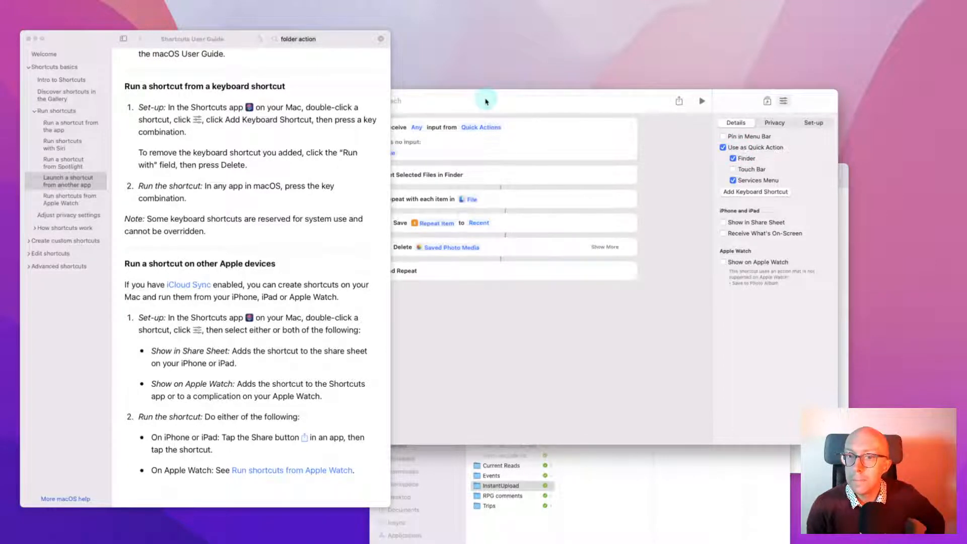
drag(486, 99, 590, 101)
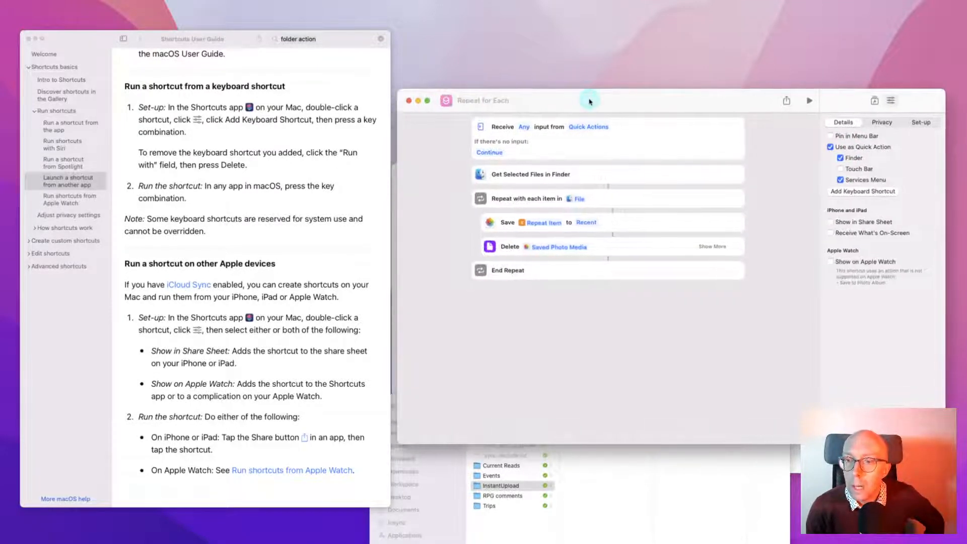
click(525, 128)
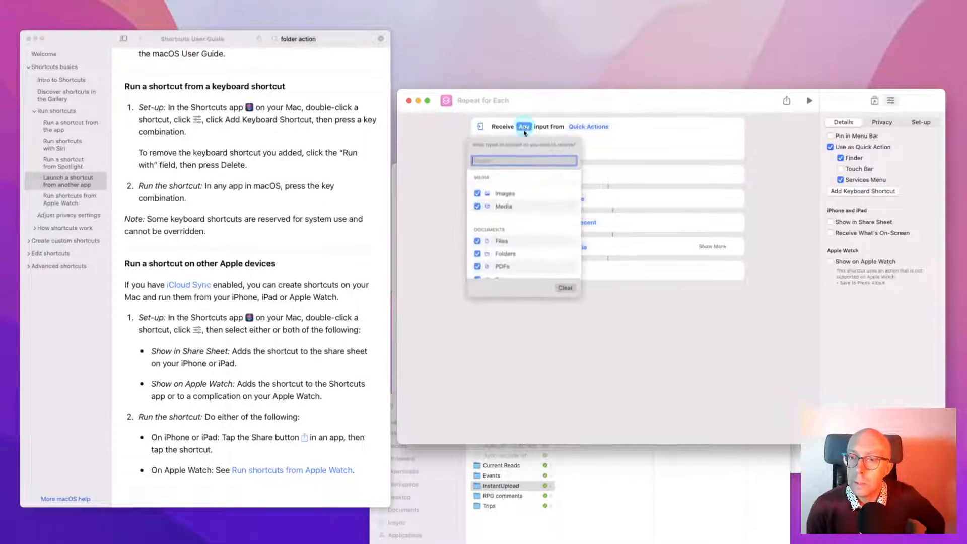
scroll(527, 218, down, 5)
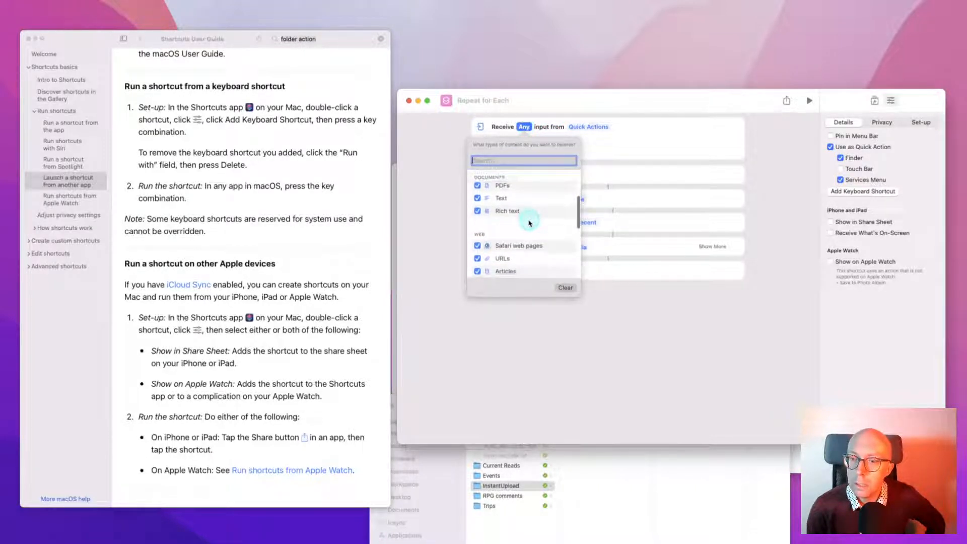
scroll(530, 224, up, 5)
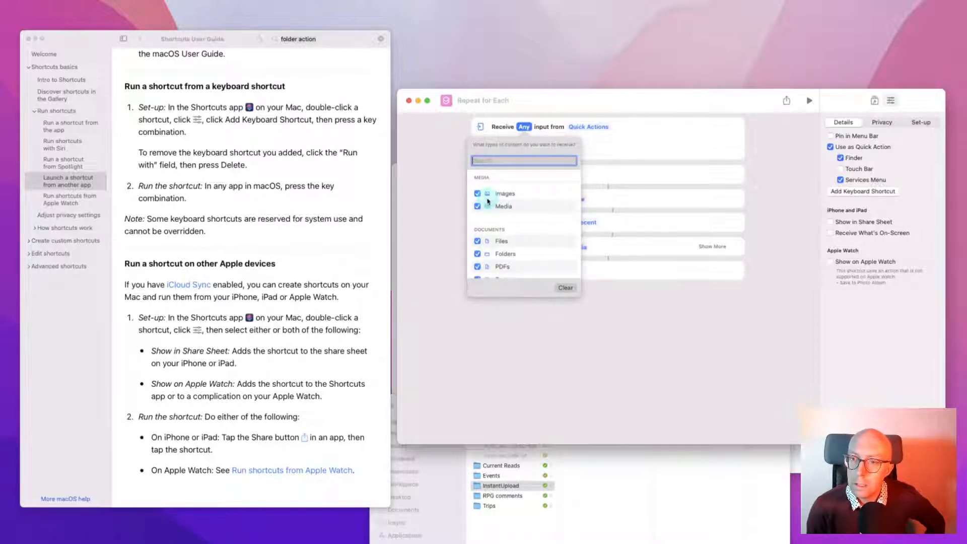
scroll(506, 224, down, 10)
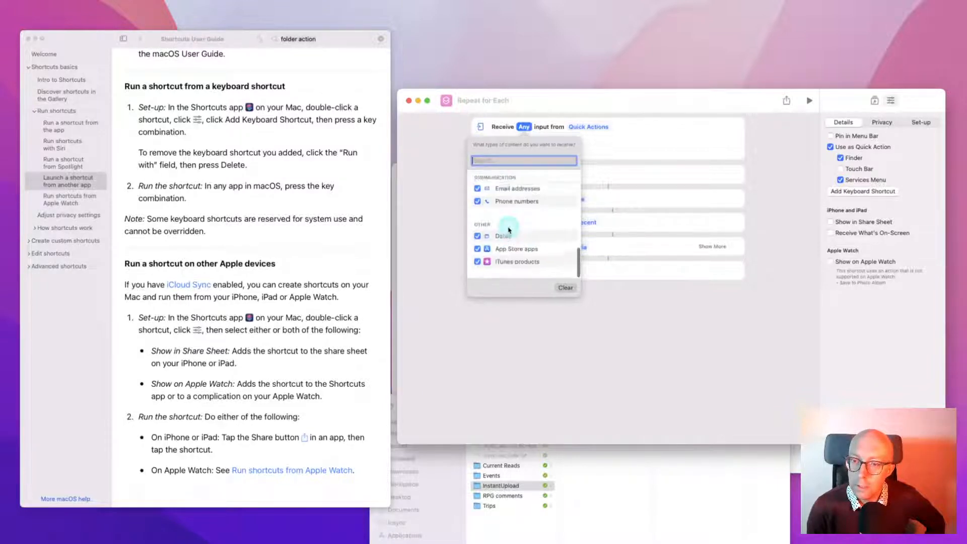
scroll(508, 226, up, 10)
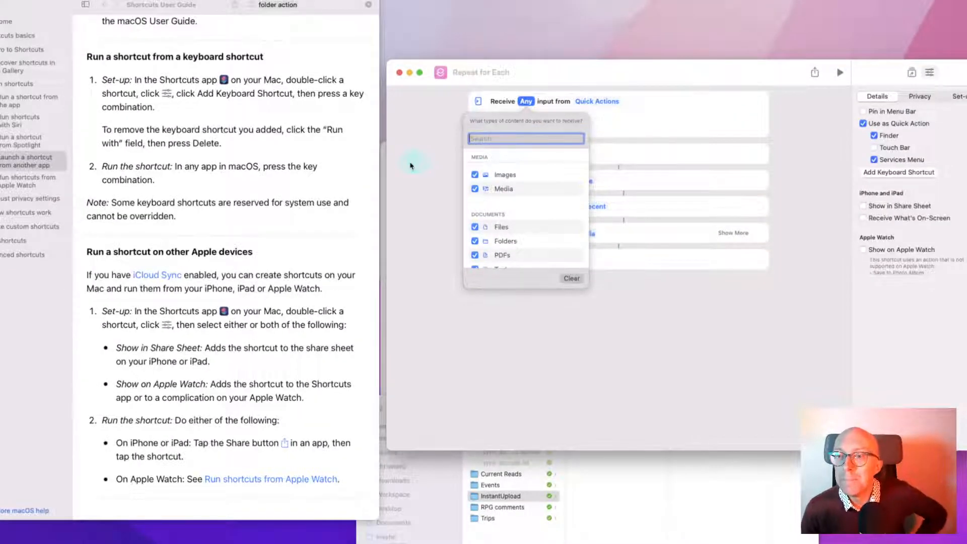
click(427, 164)
click(599, 102)
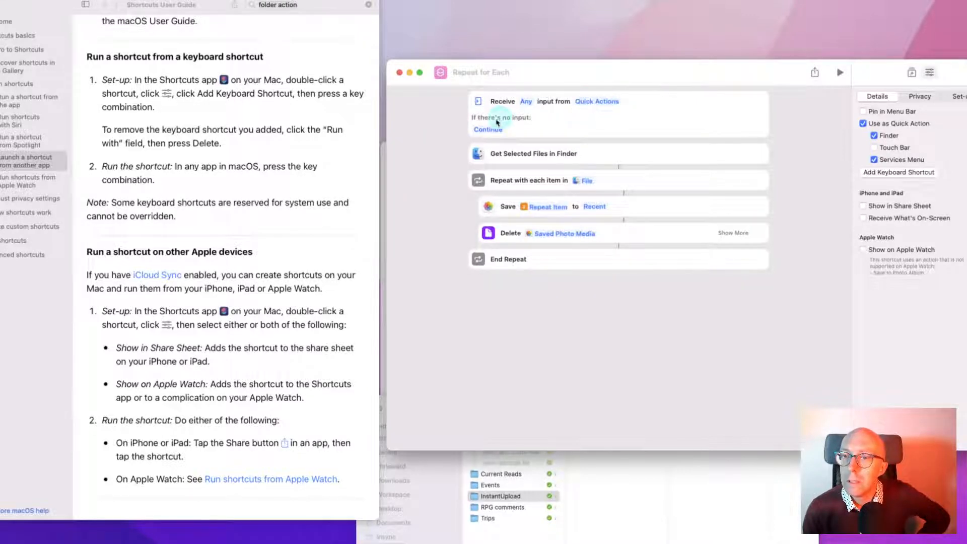
Keep 'Continue' as the behaviour when there's no input
click(486, 130)
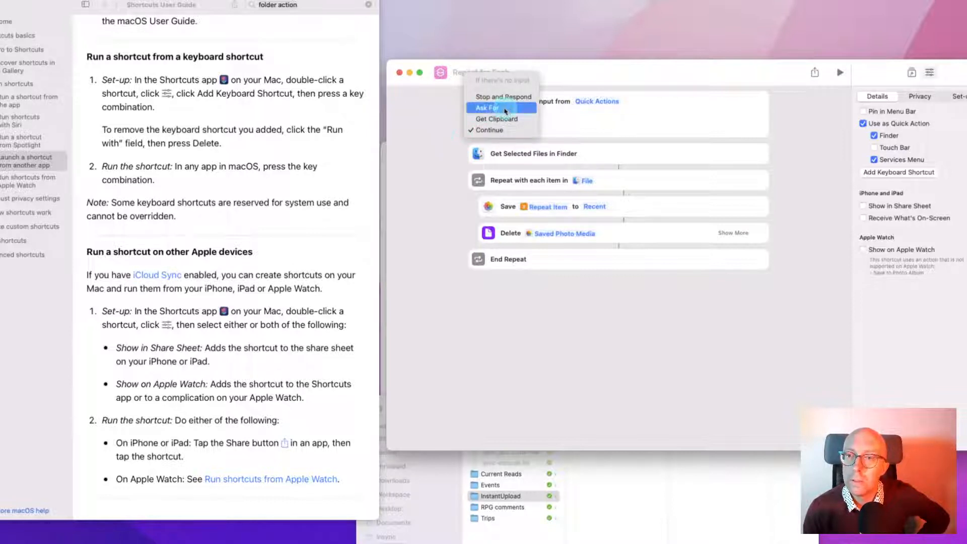
click(443, 137)
drag(697, 72, 689, 63)
In Finder, check the Quick Actions offered for the Camera folder
click(610, 483)
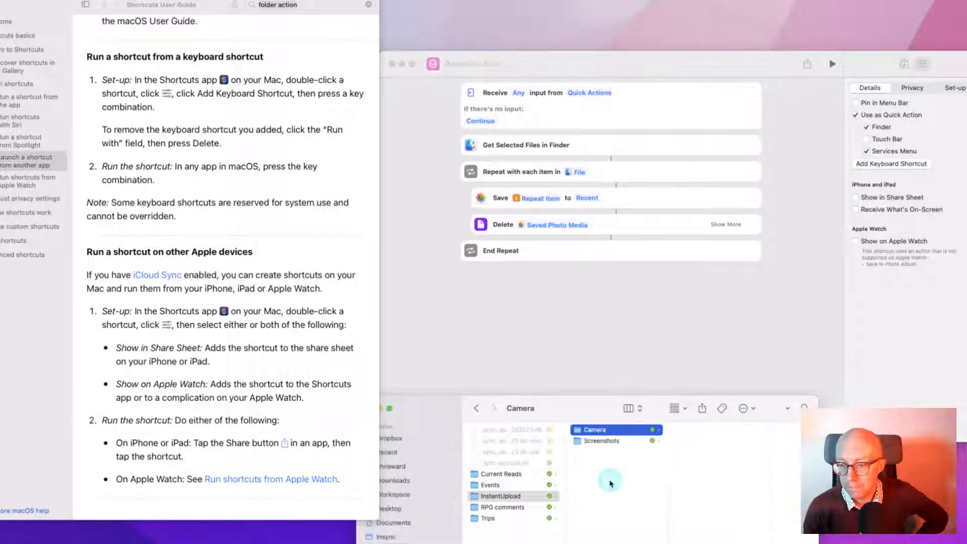
click(581, 431)
right_click(580, 433)
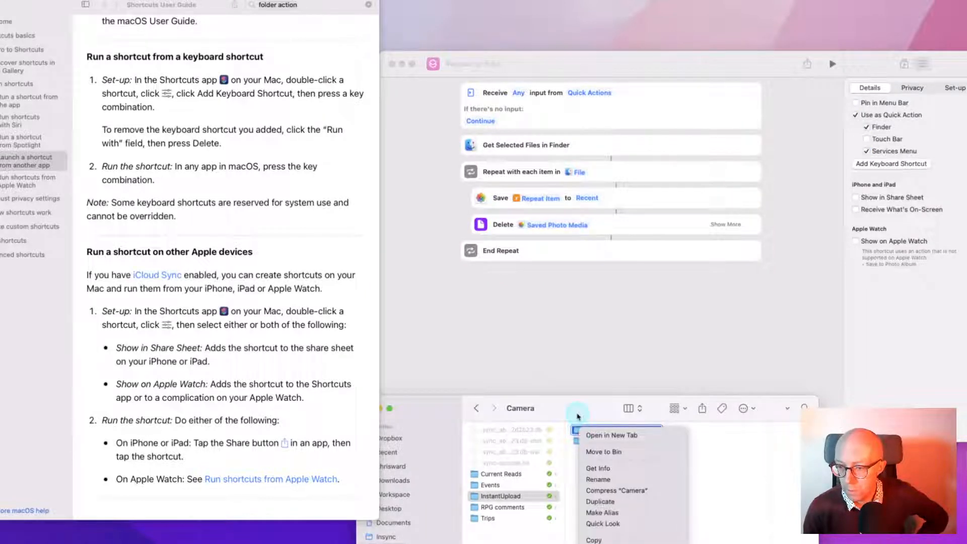
drag(577, 416, 579, 249)
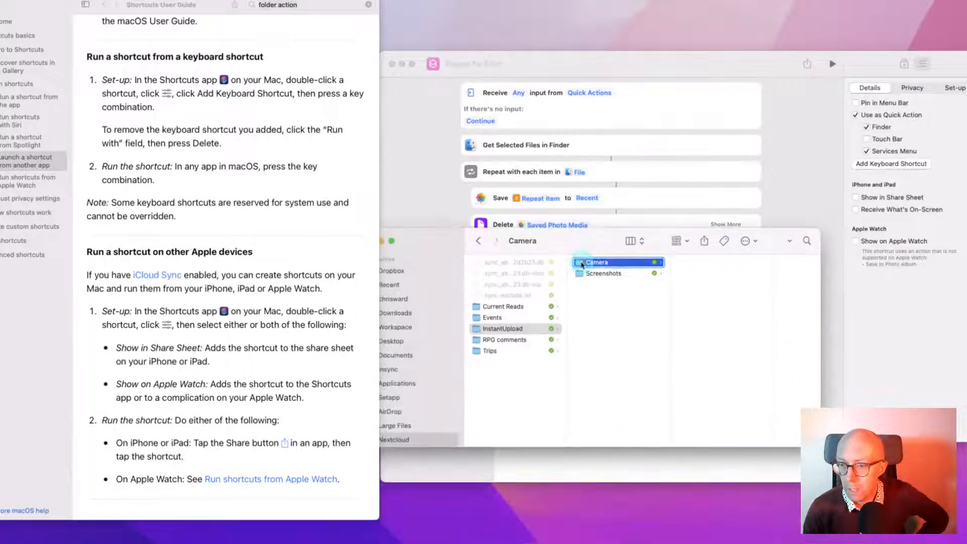
right_click(582, 265)
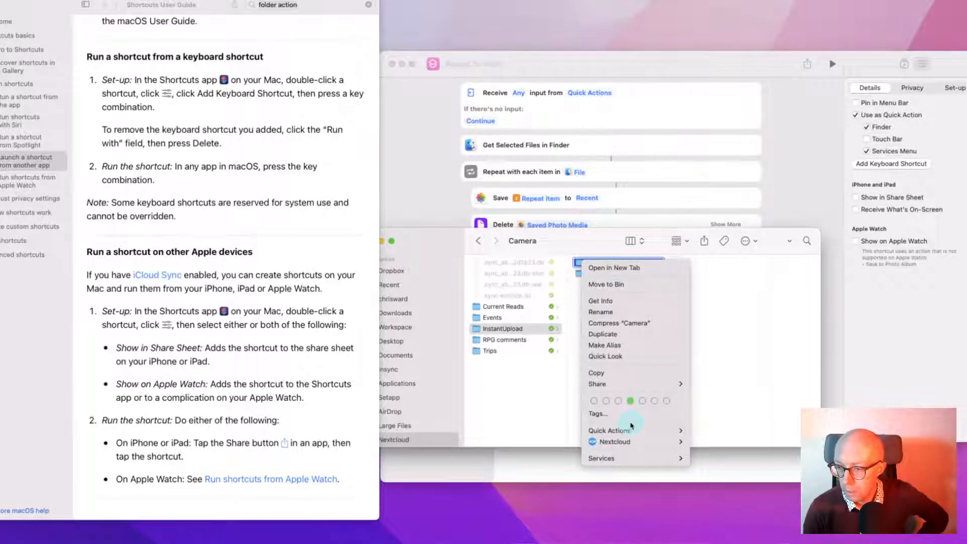
mouse_move(631, 428)
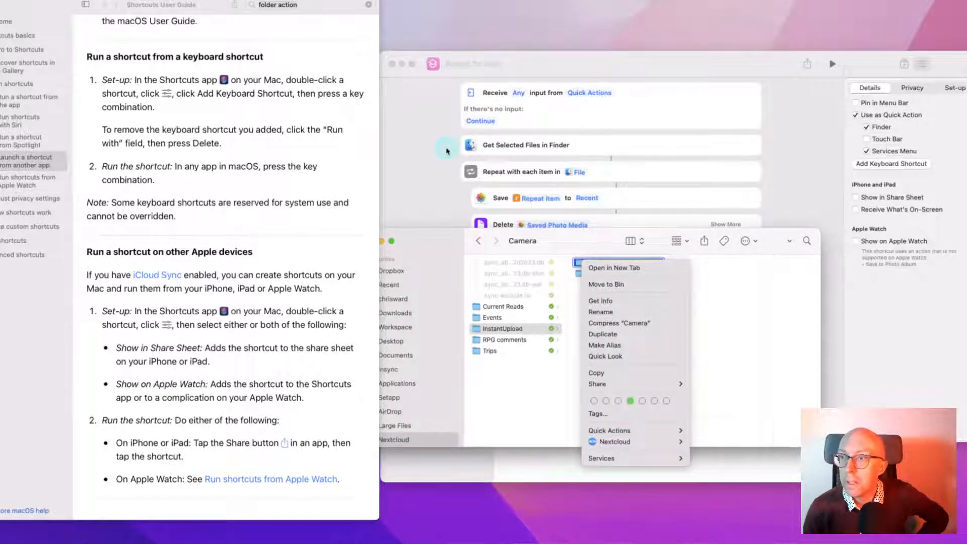
click(499, 146)
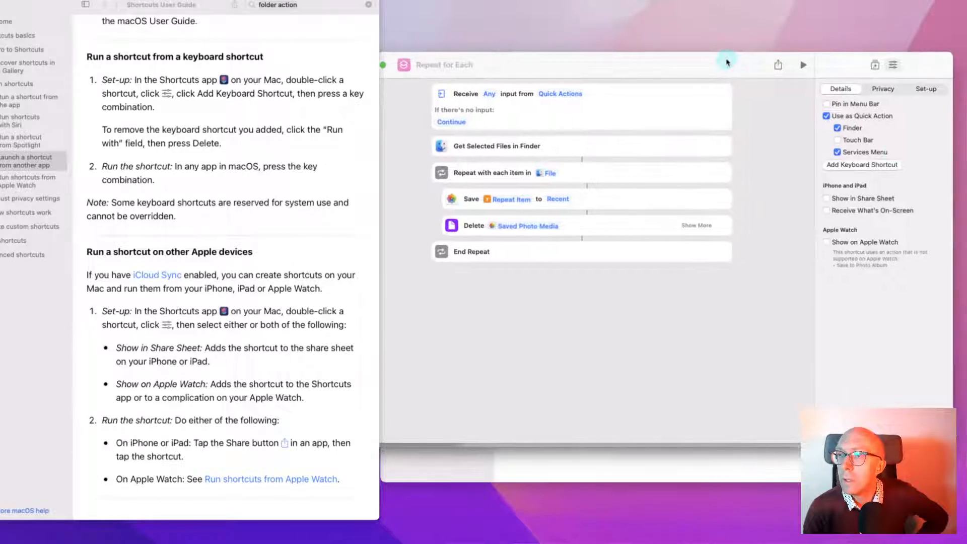
Resize the Shortcuts editor and show the library of file-related actions
click(952, 179)
drag(952, 177, 845, 177)
drag(507, 67, 551, 66)
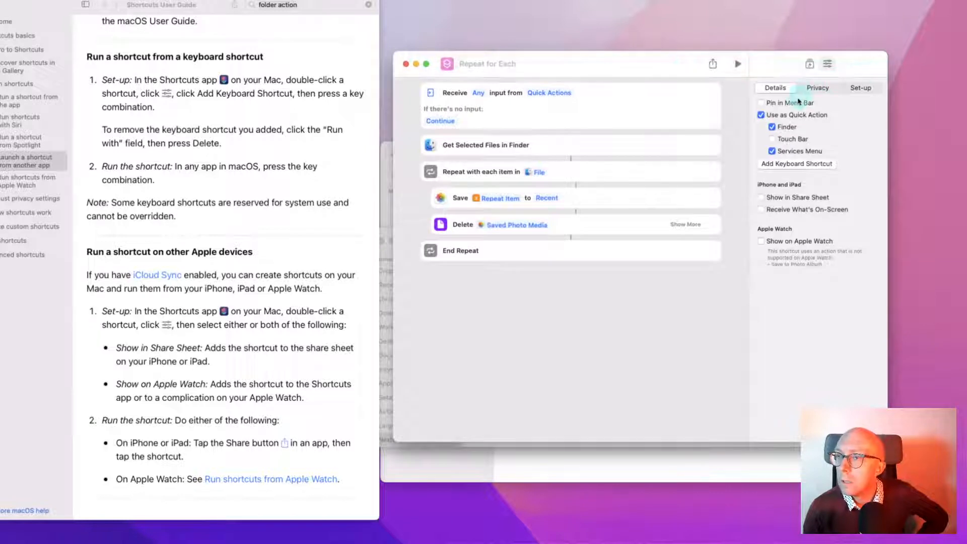
click(809, 64)
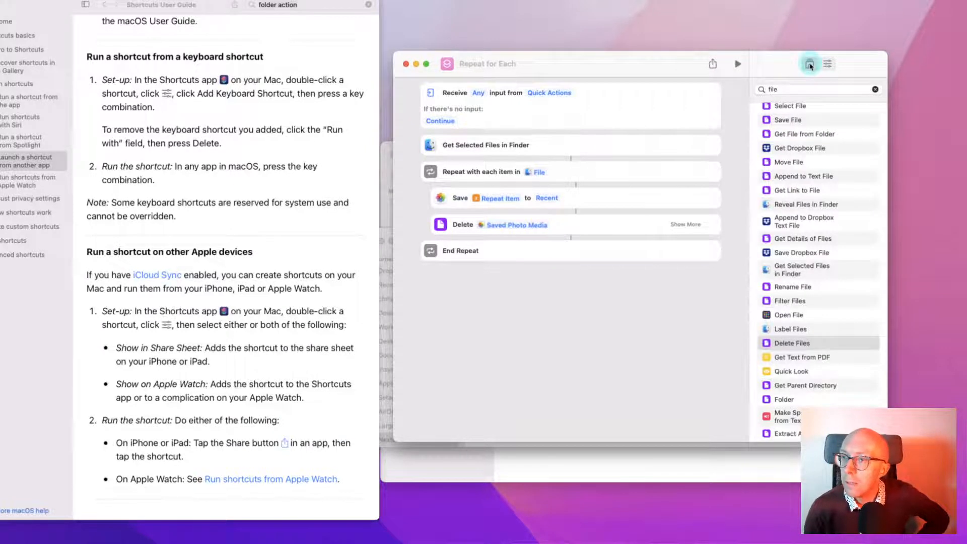
Rename the shortcut from 'Repeat for Each' to 'Add Photos'
click(828, 64)
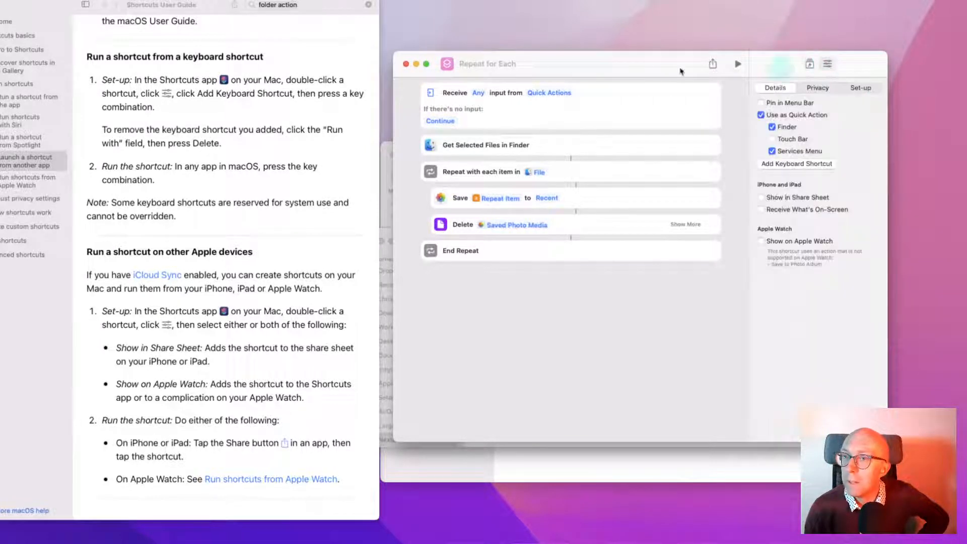
click(477, 63)
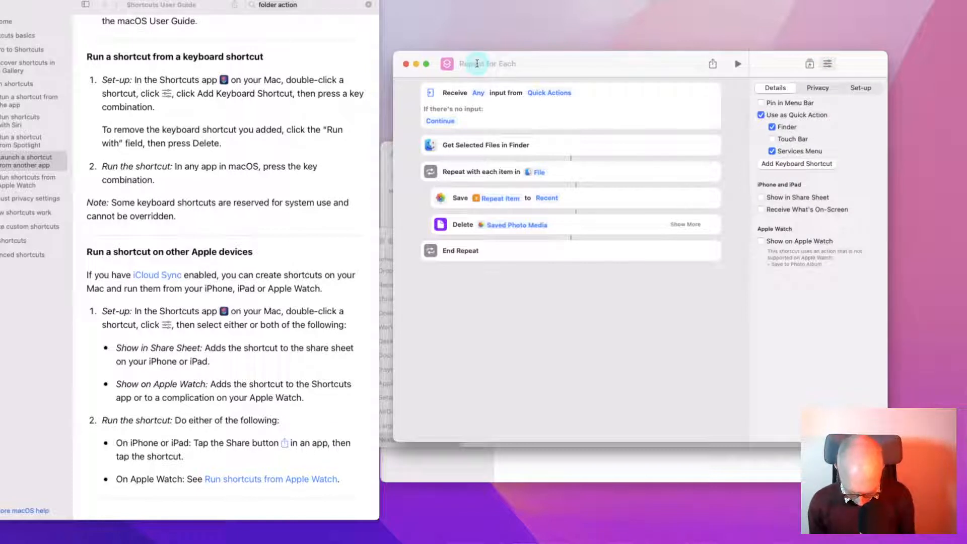
text(Add Phot)
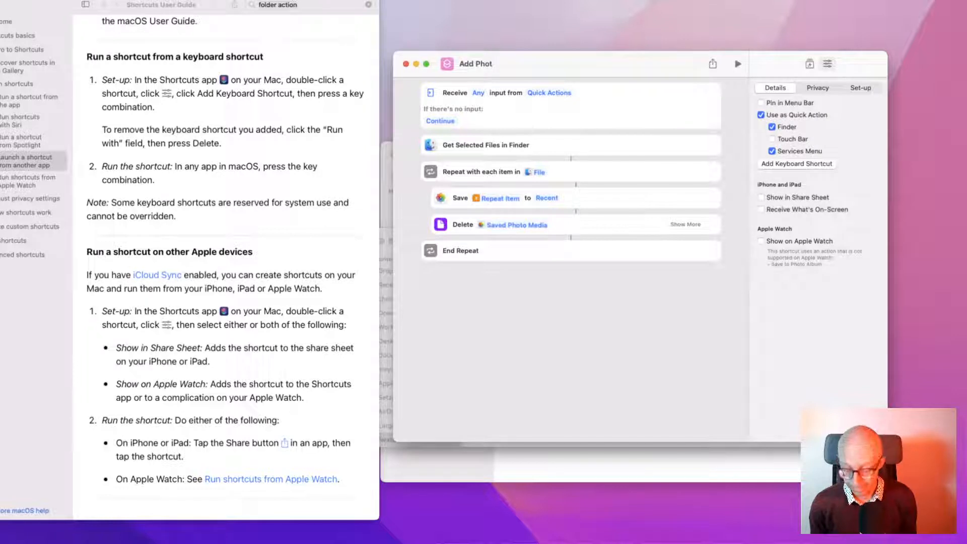
text(os)
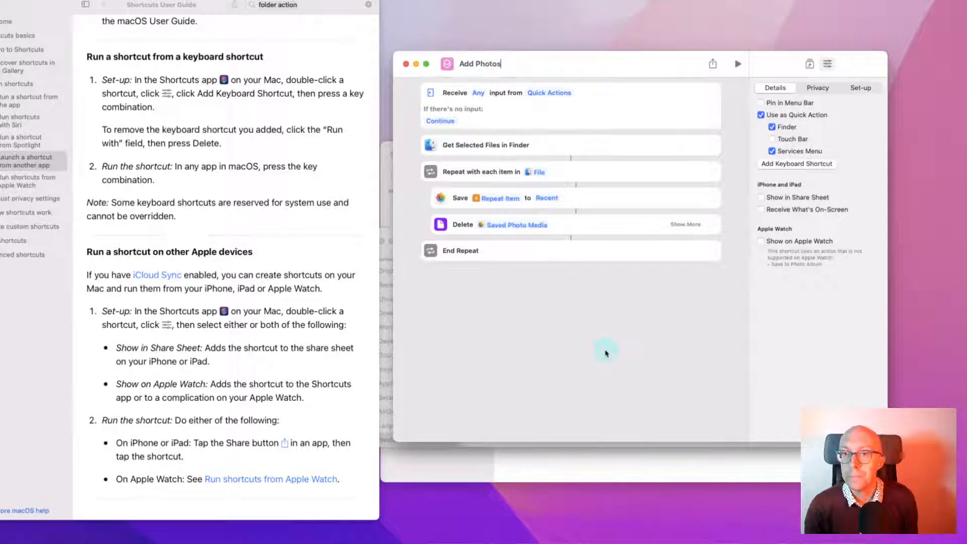
Check the Camera folder's context menu in Finder, then return to Add Photos
key(super+Tab)
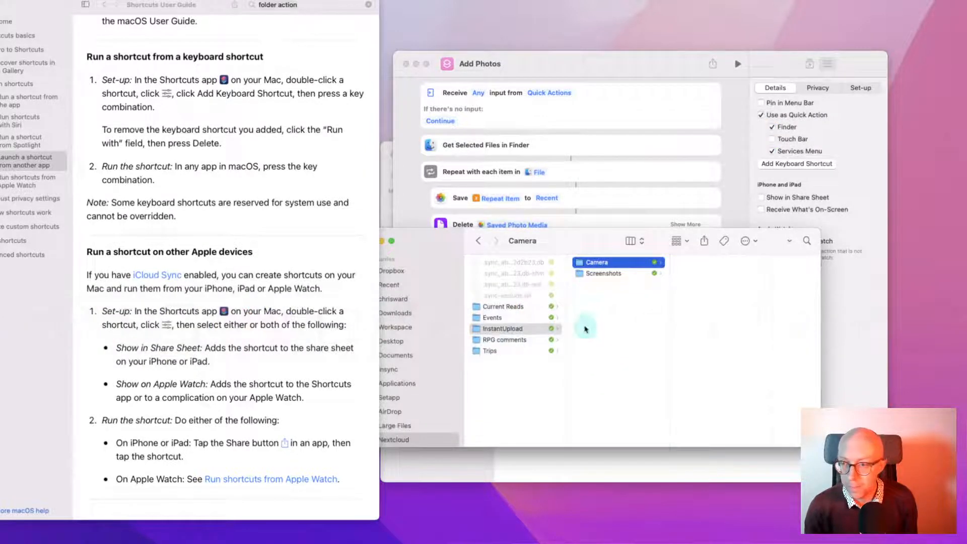
right_click(582, 262)
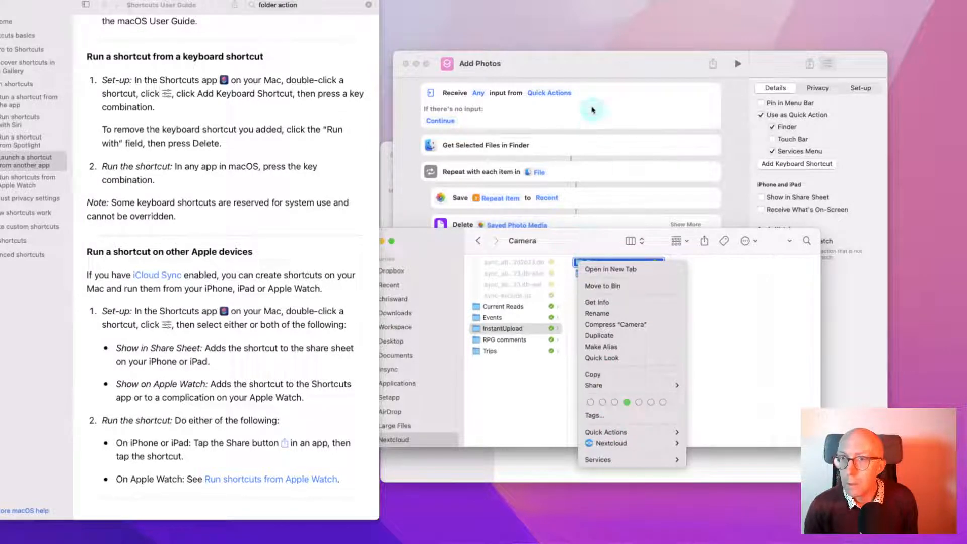
click(567, 79)
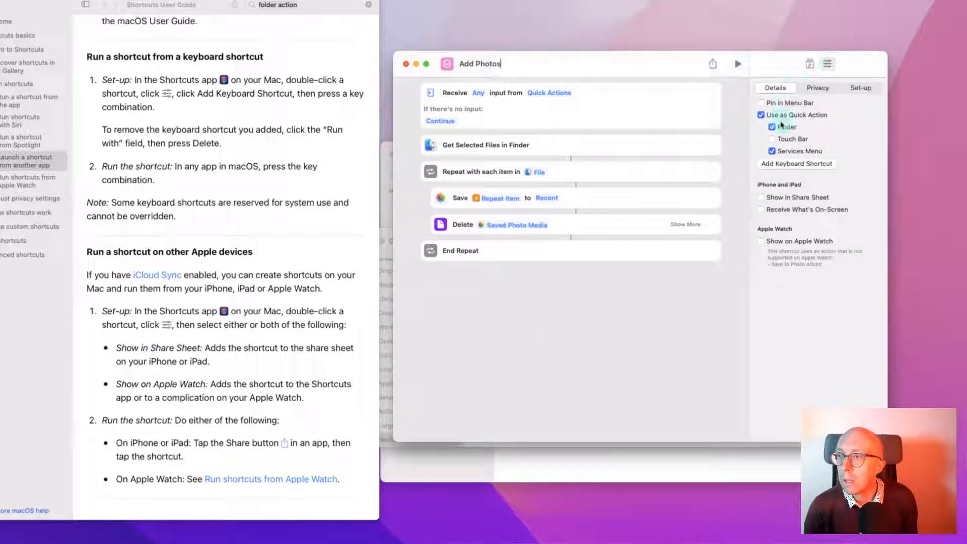
Turn off Services Menu, keep Finder, and confirm Add Photos appears in Camera's Quick Actions
click(784, 151)
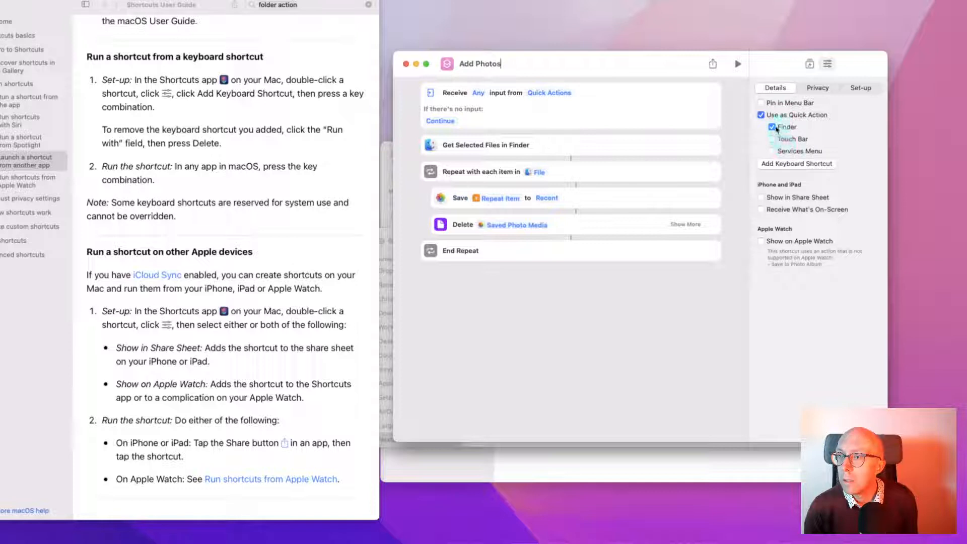
click(773, 127)
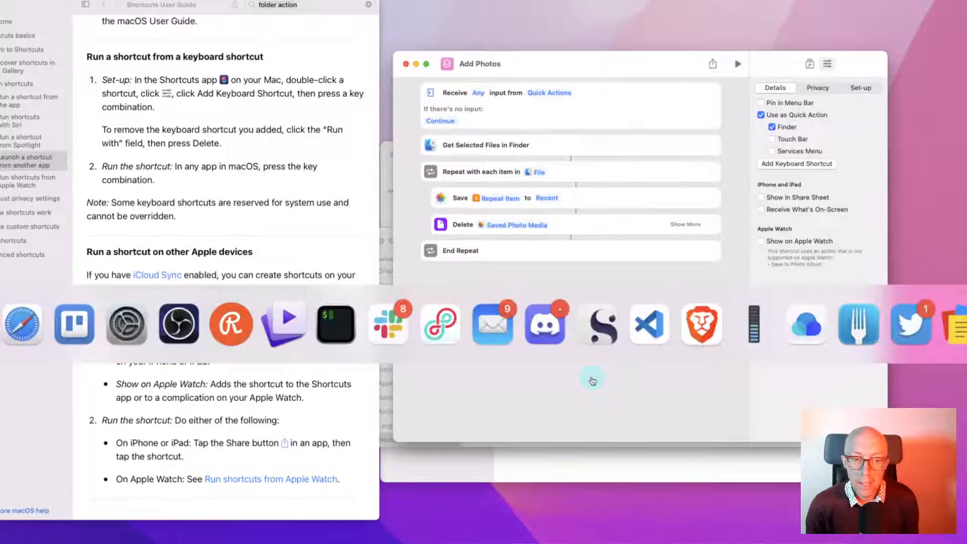
key(super+Tab)
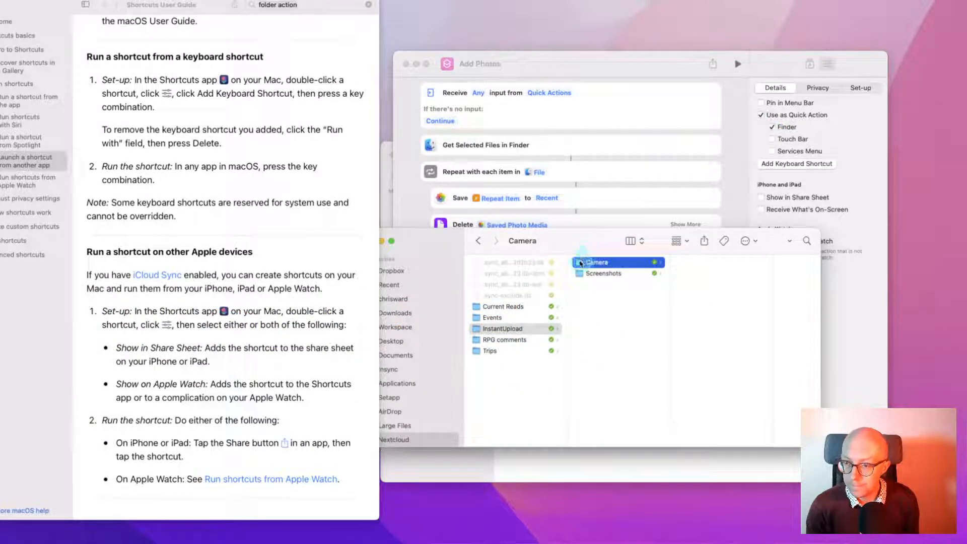
right_click(581, 263)
mouse_move(626, 428)
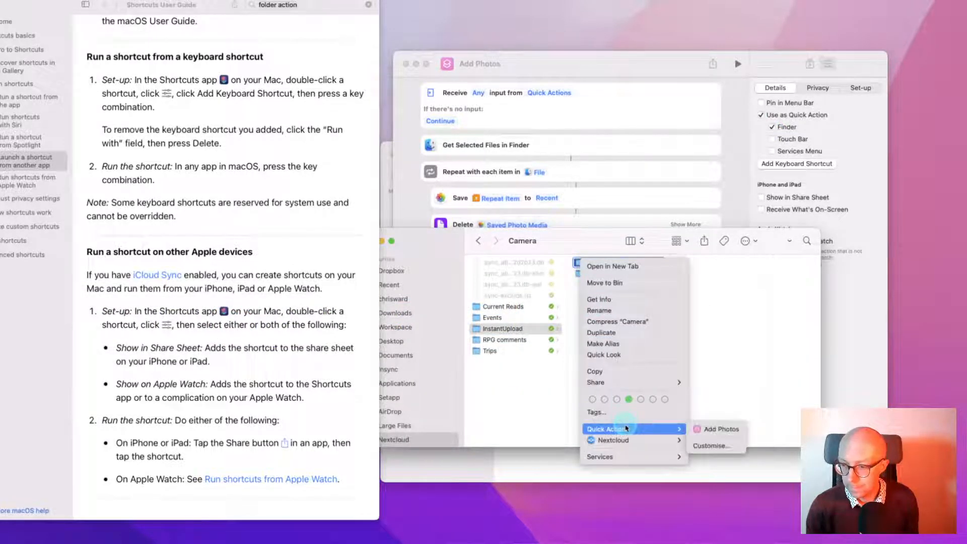
click(726, 377)
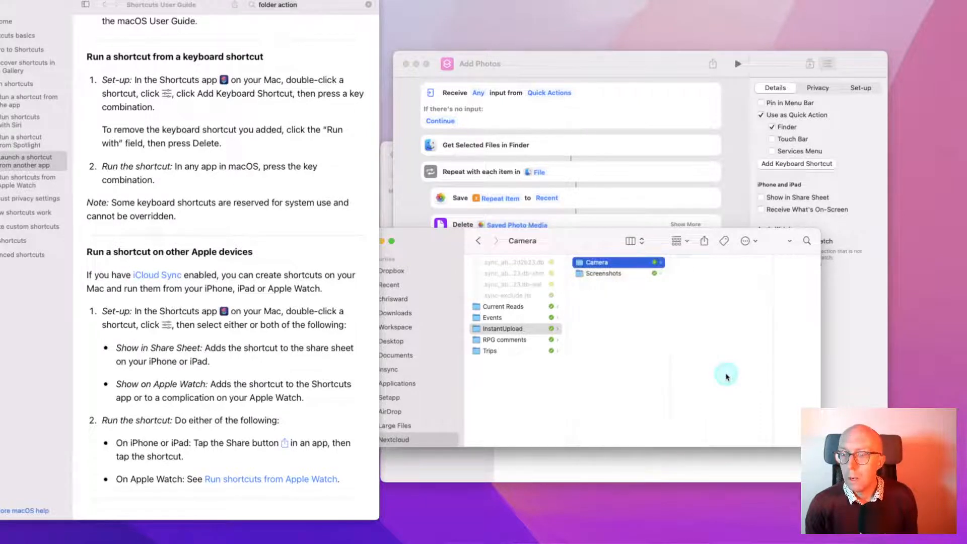
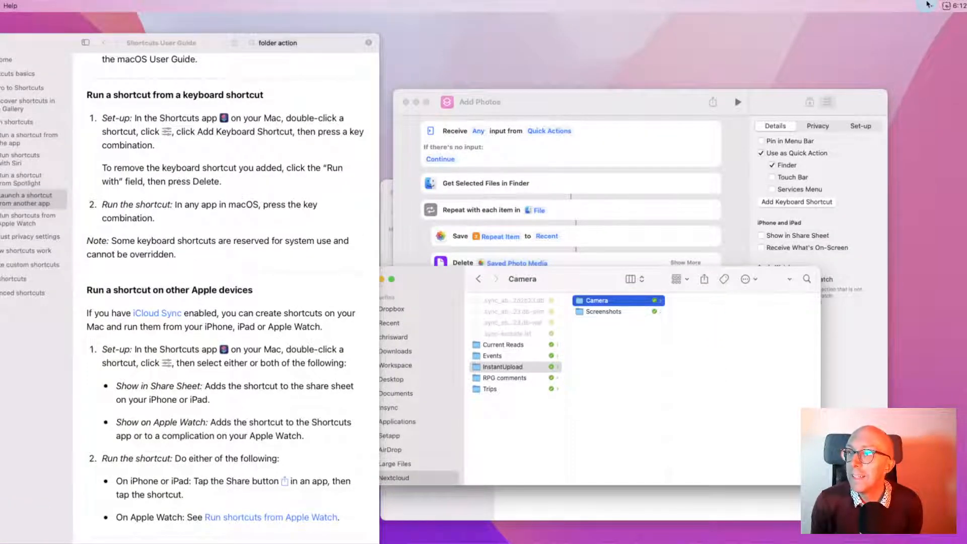
Run the Add Photos quick action on the Camera folder in Finder
click(646, 6)
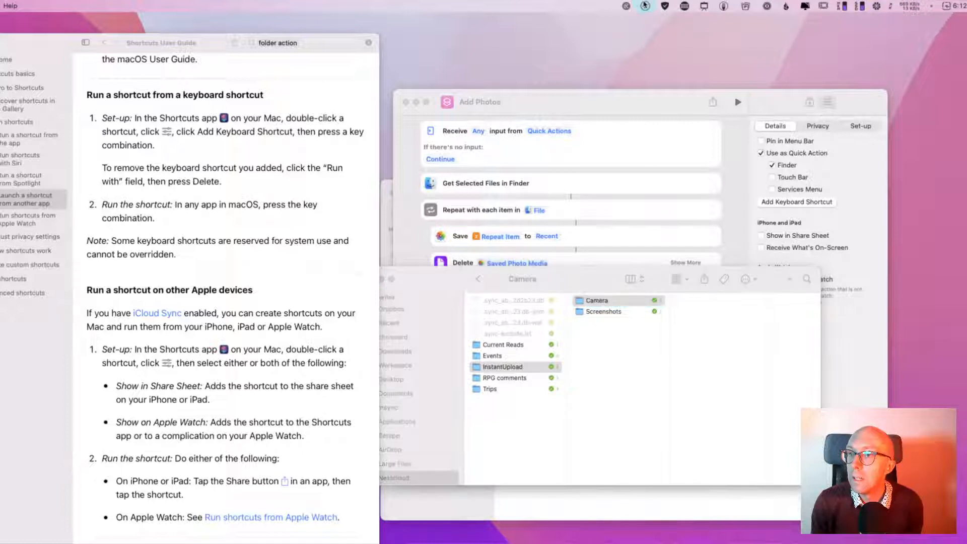
click(653, 49)
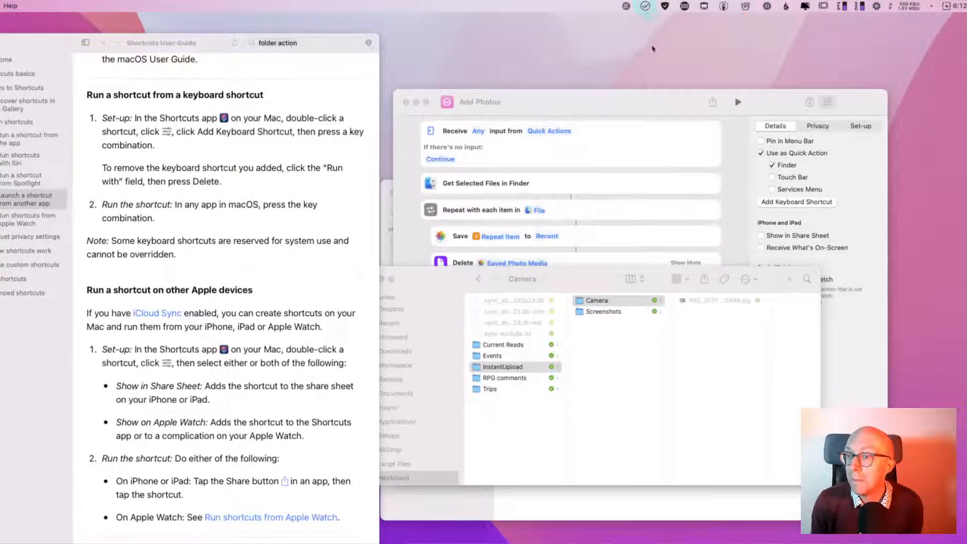
click(694, 343)
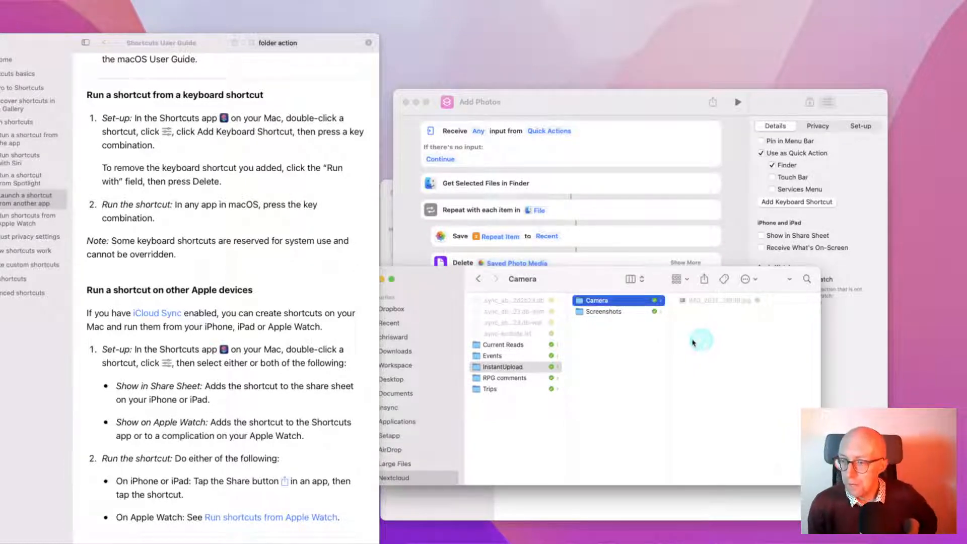
click(580, 302)
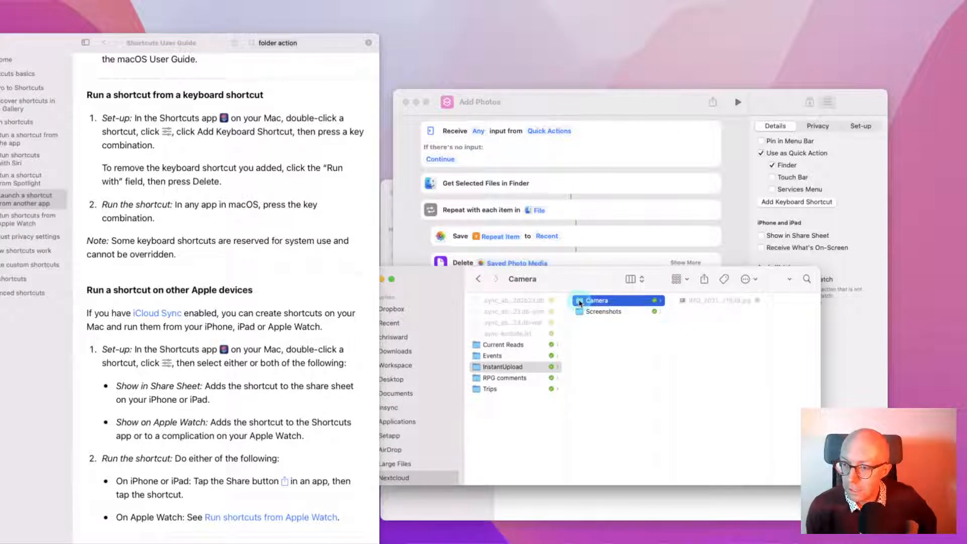
right_click(581, 302)
mouse_move(626, 470)
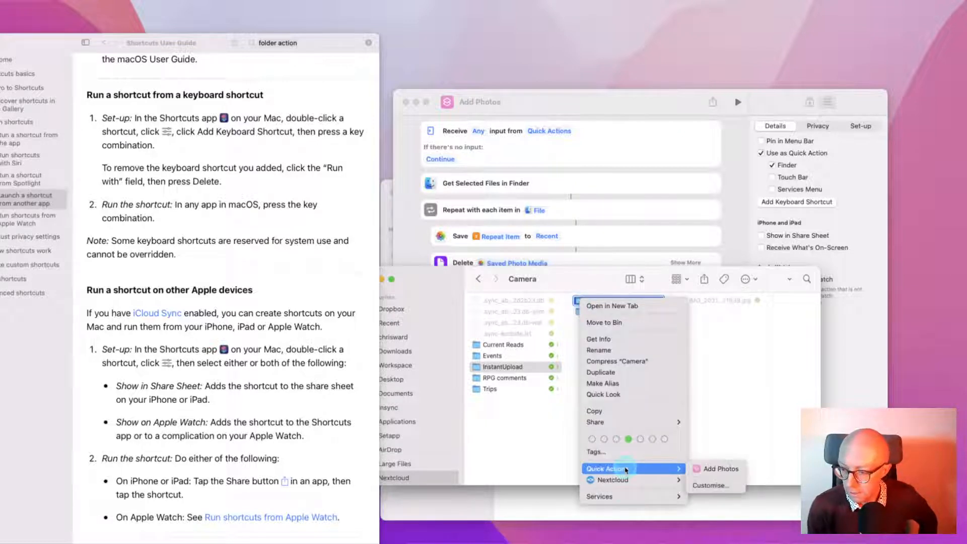
click(721, 469)
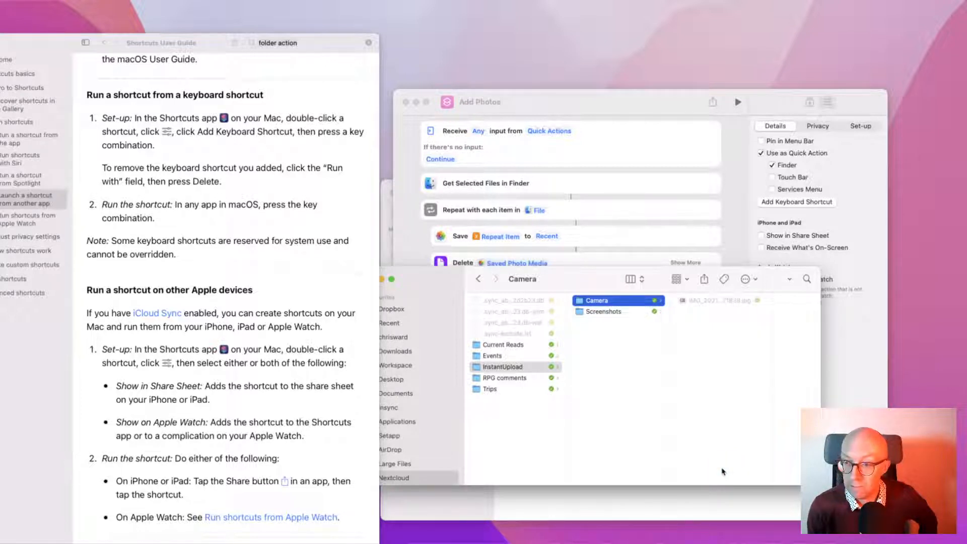
Preview IMG_20211101_171839.jpg inside the Camera folder
click(719, 470)
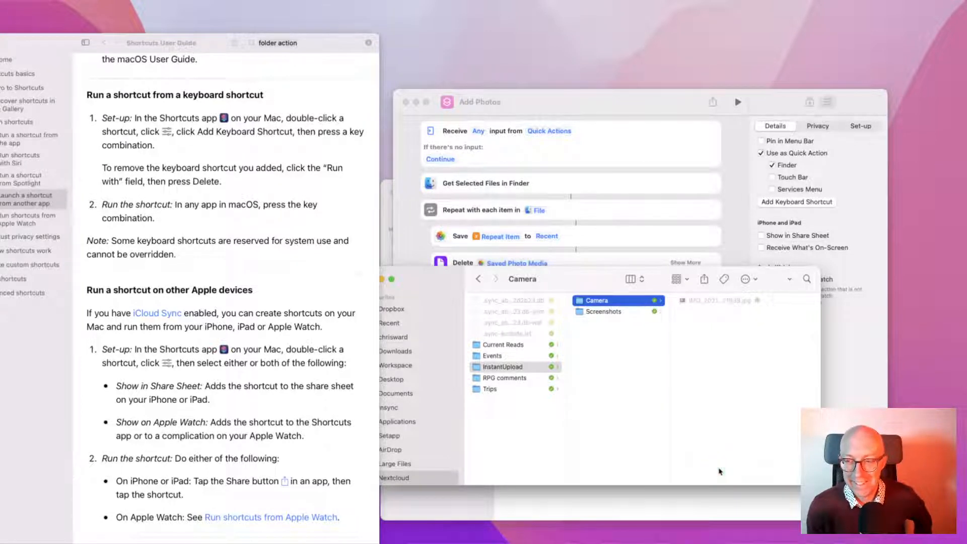
click(684, 303)
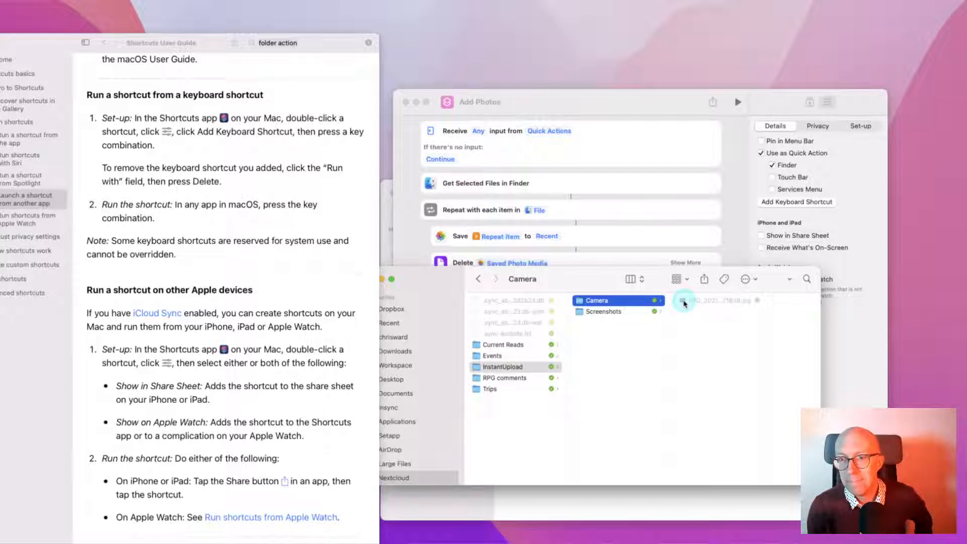
click(614, 301)
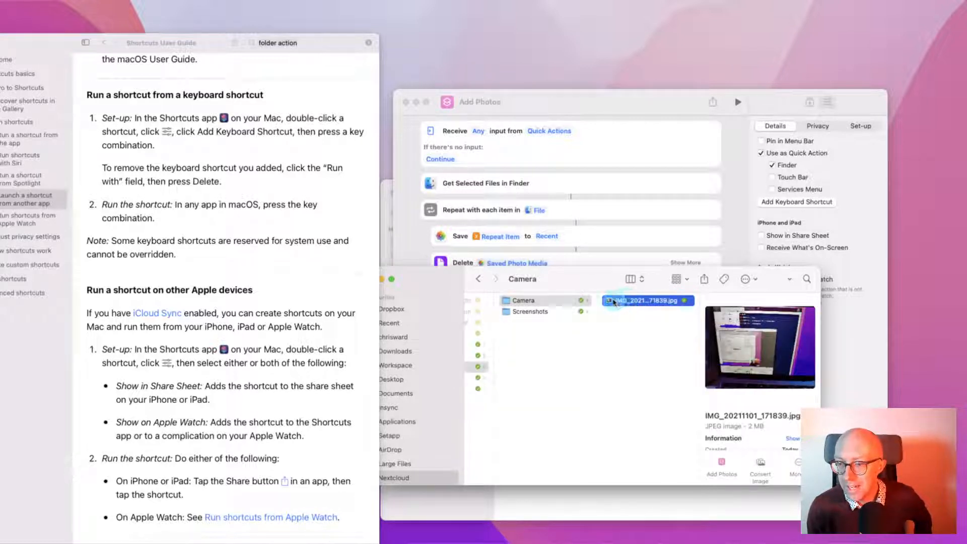
Run the Add Photos quick action on IMG_20211101_171839.jpg
right_click(611, 301)
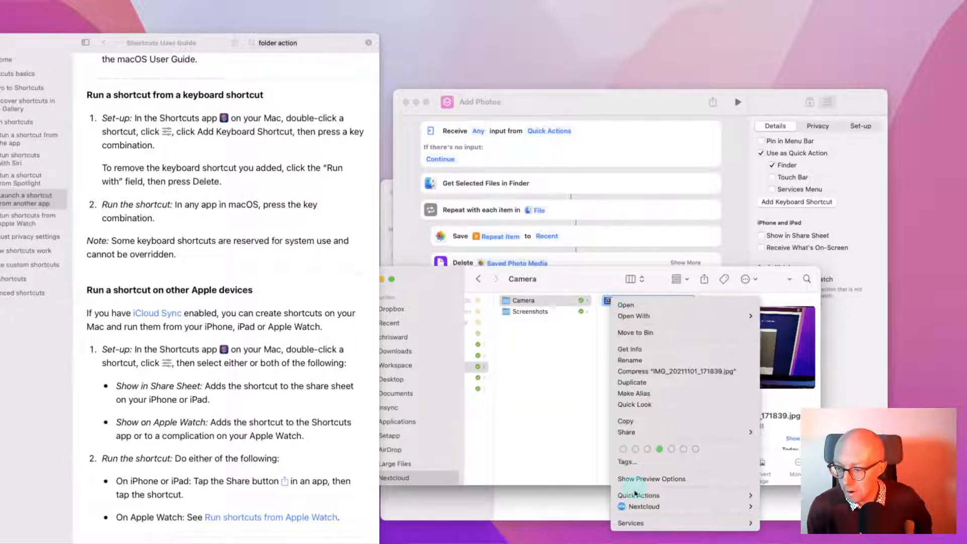
mouse_move(658, 495)
click(779, 496)
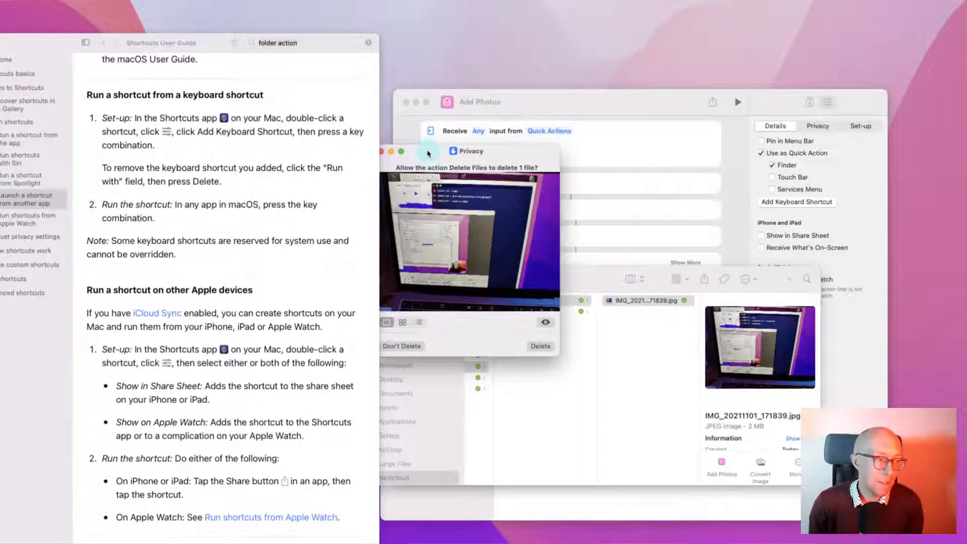
Move the Delete Files prompt aside and approve deleting the original file
drag(427, 153, 491, 153)
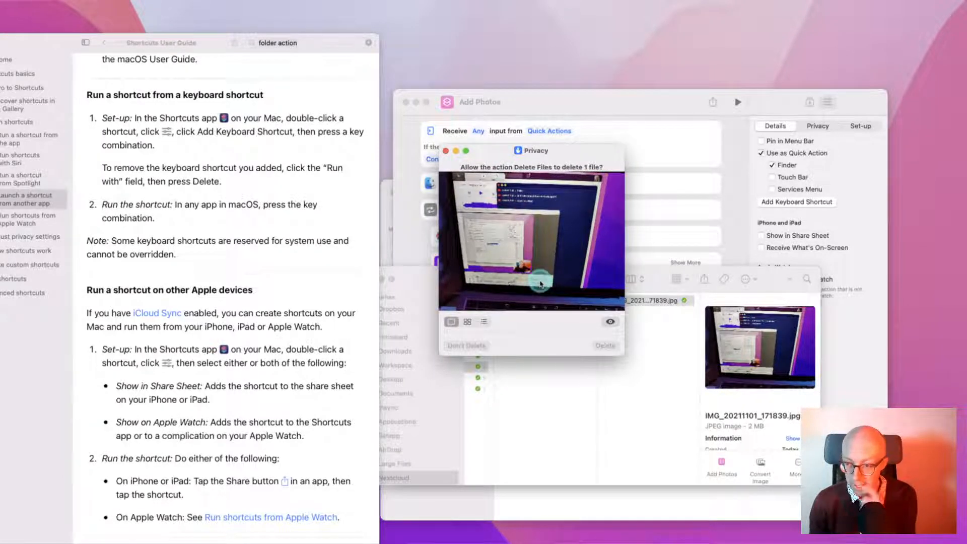
click(492, 152)
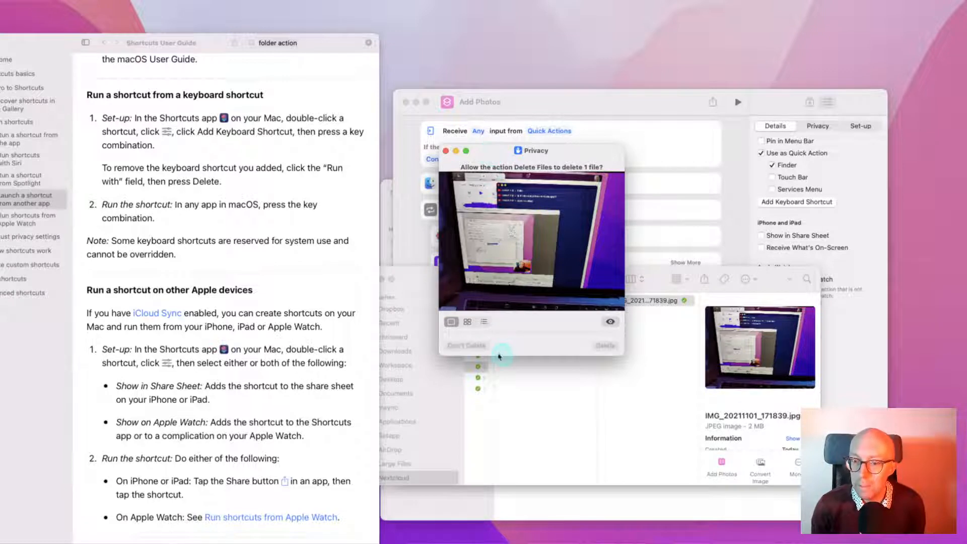
click(605, 346)
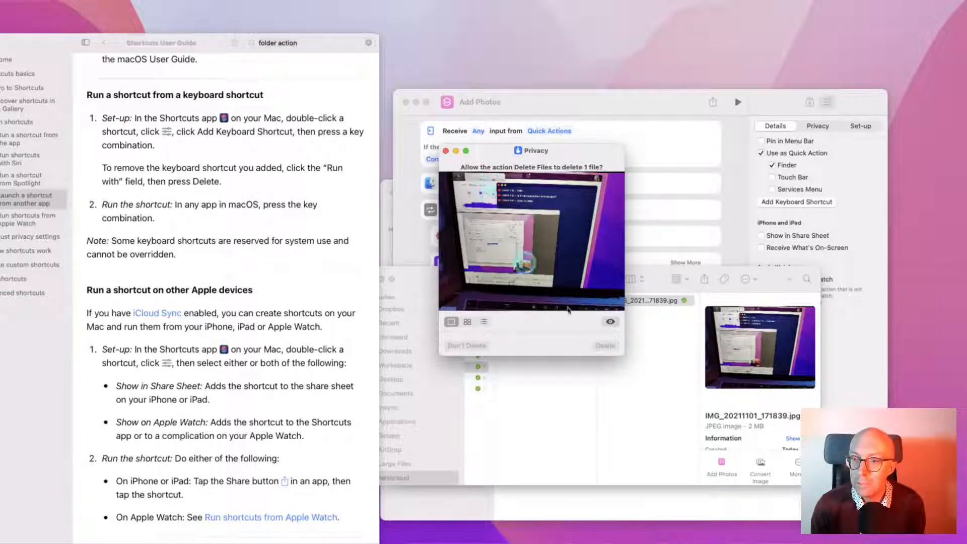
click(605, 352)
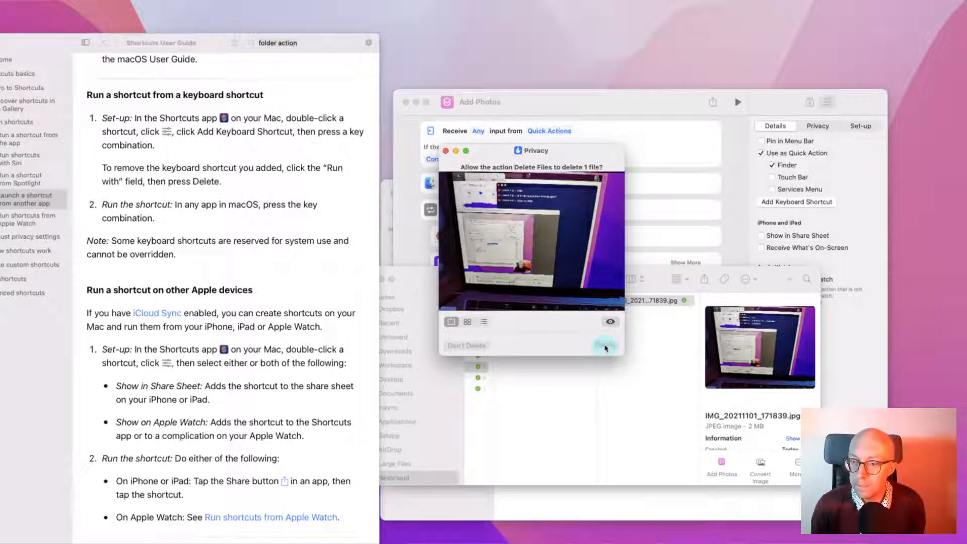
click(475, 348)
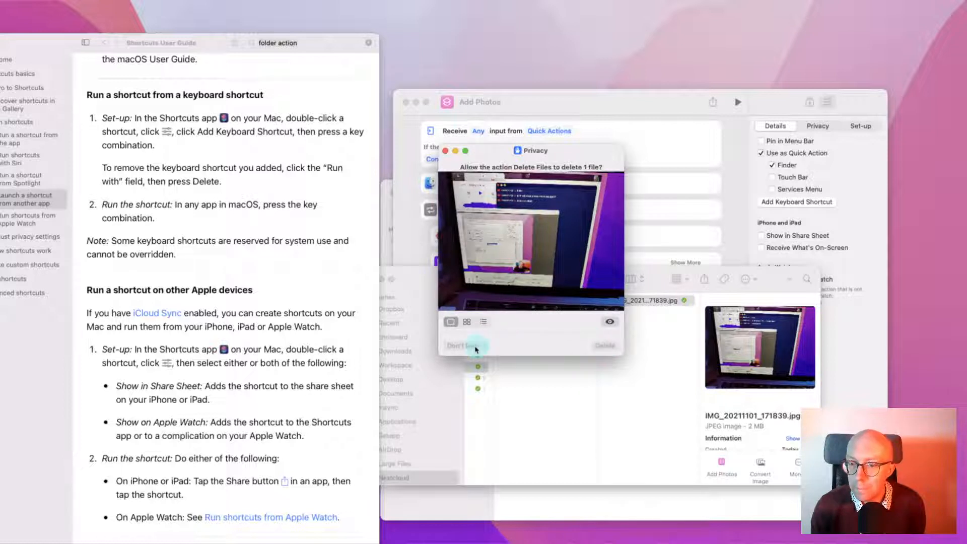
click(590, 345)
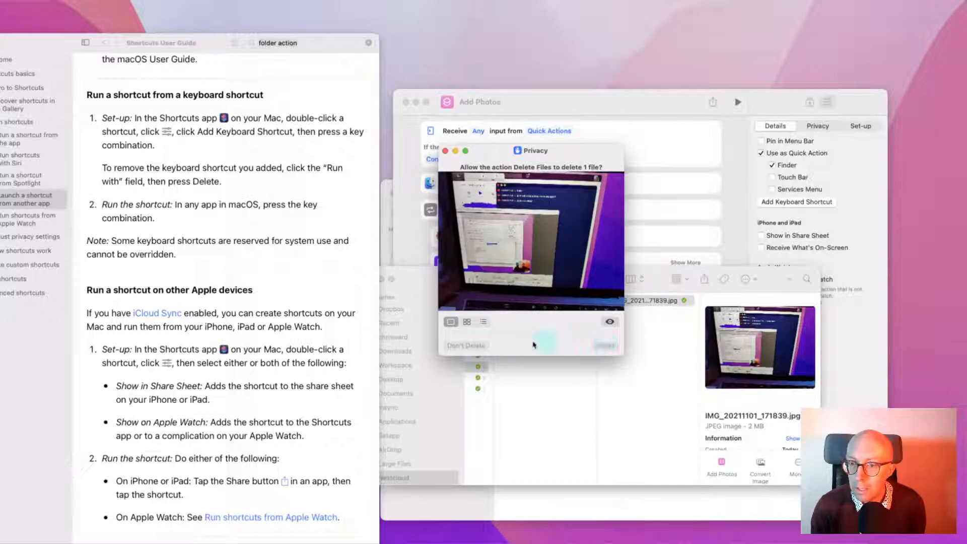
click(483, 321)
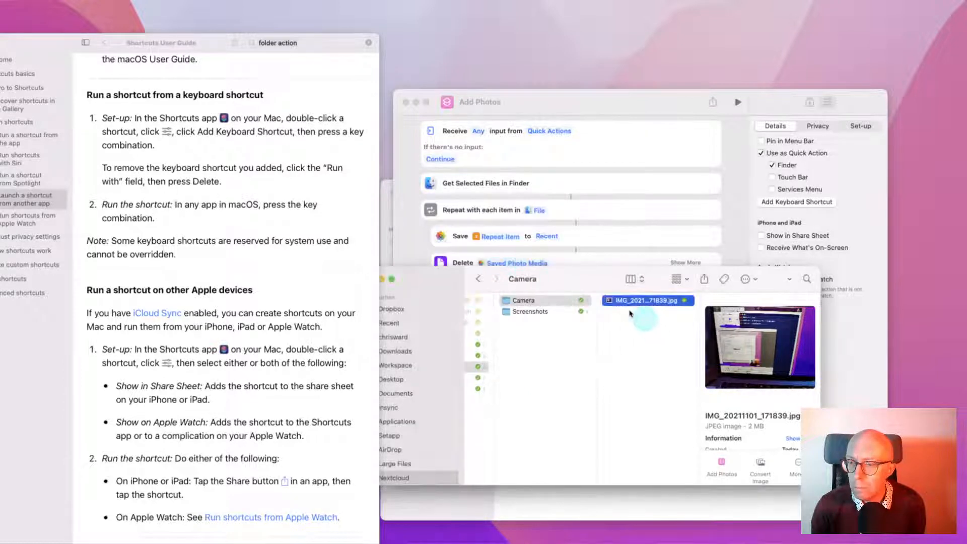
Dismiss the image's context menu and switch to the Photos library with Cmd-Tab
right_click(610, 300)
mouse_move(690, 508)
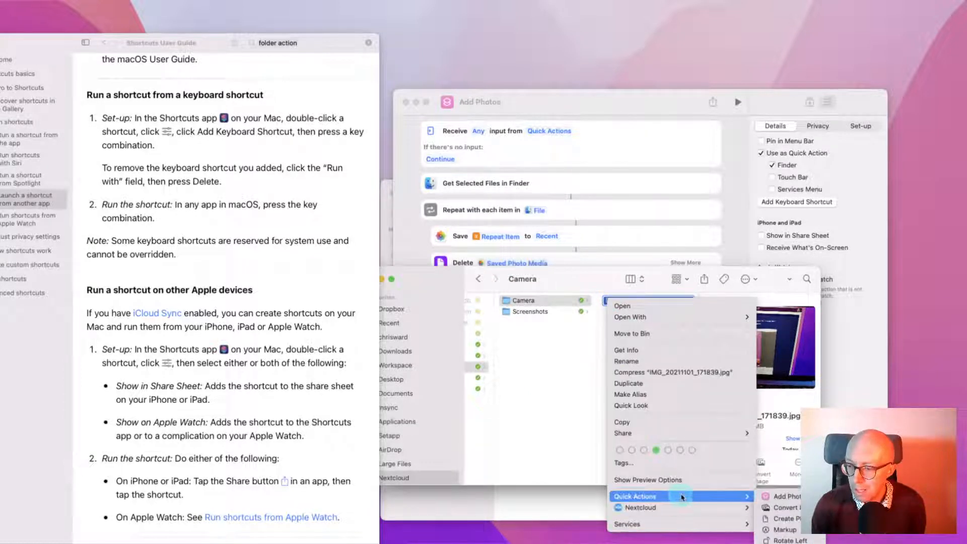
click(606, 346)
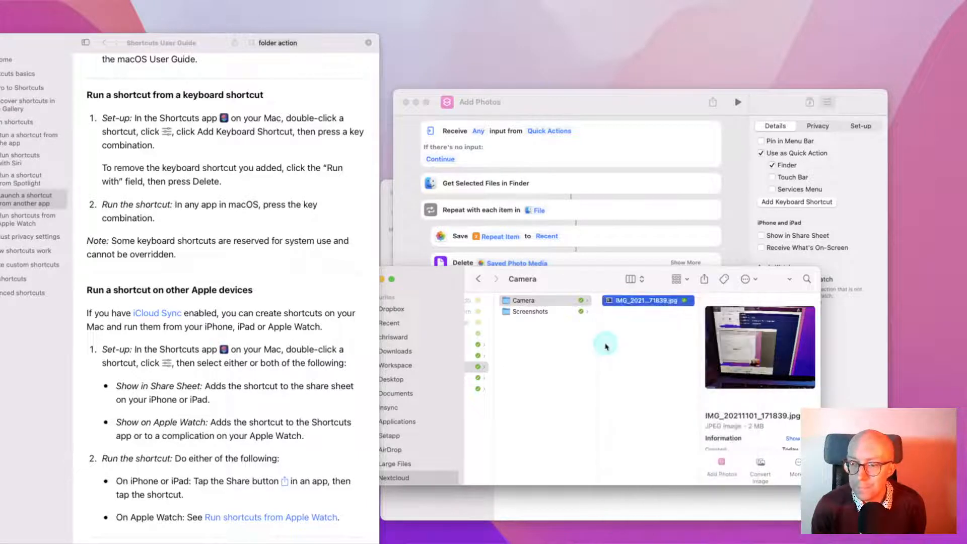
click(541, 347)
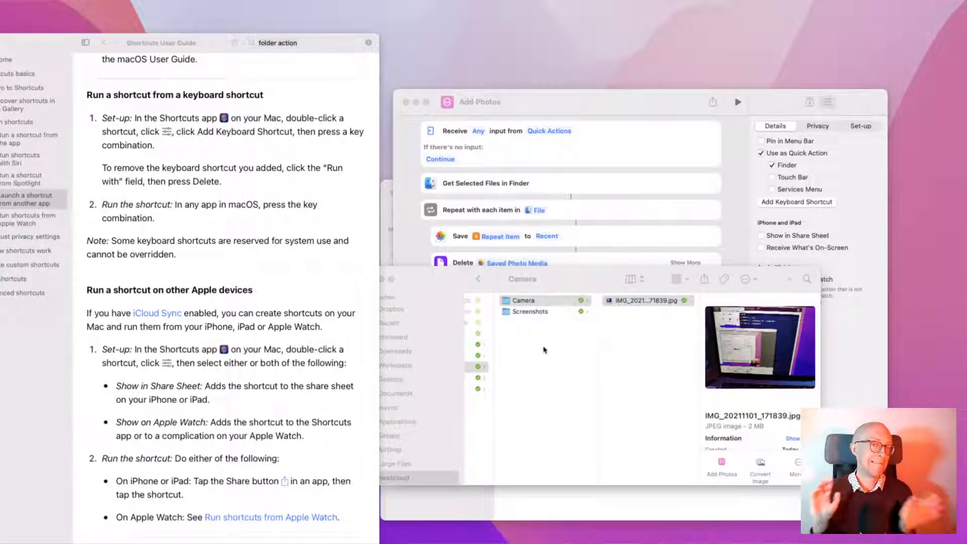
click(611, 351)
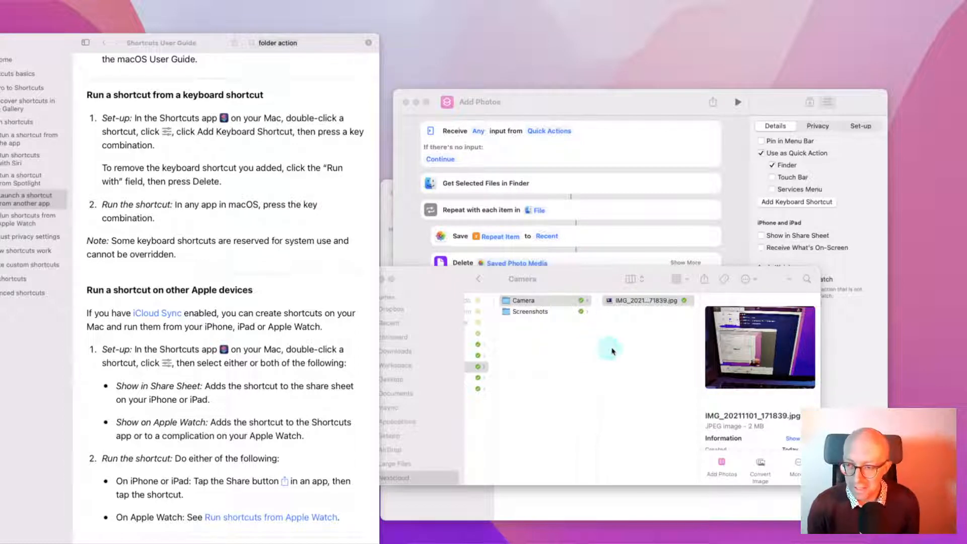
key(super+Tab)
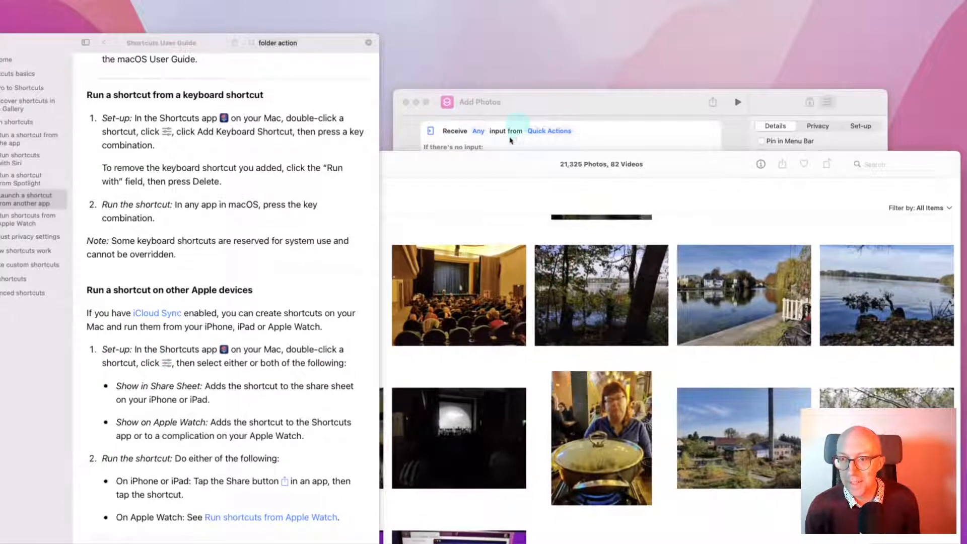
View the newest screen photo full-size, then close the Photos window with Cmd-W
double_click(502, 161)
click(469, 470)
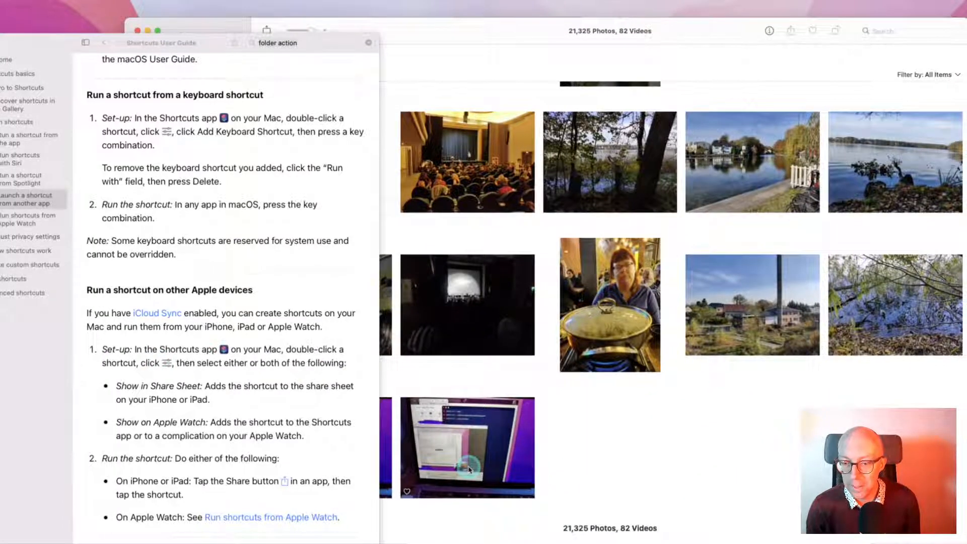
click(469, 471)
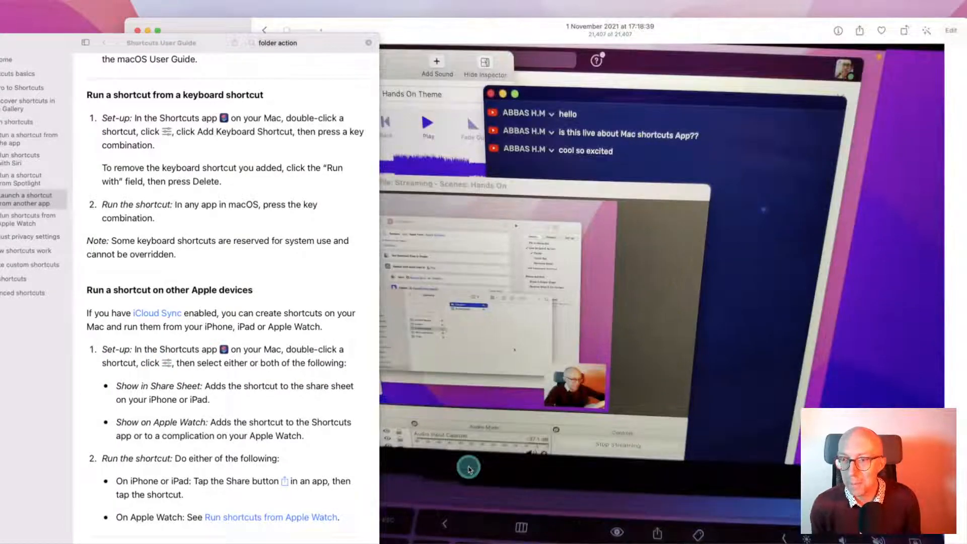
key(super+w)
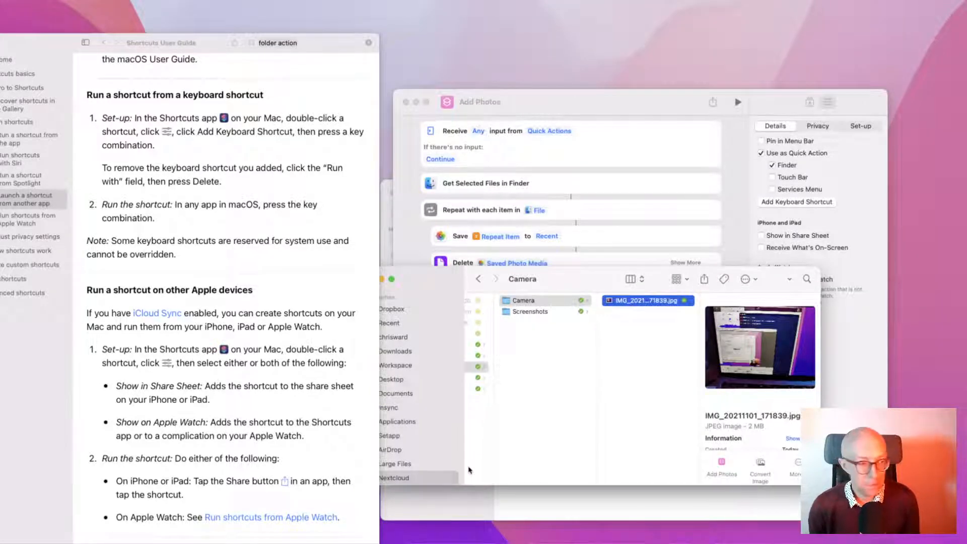
Change the Shortcuts User Guide search to just 'folder'
click(406, 231)
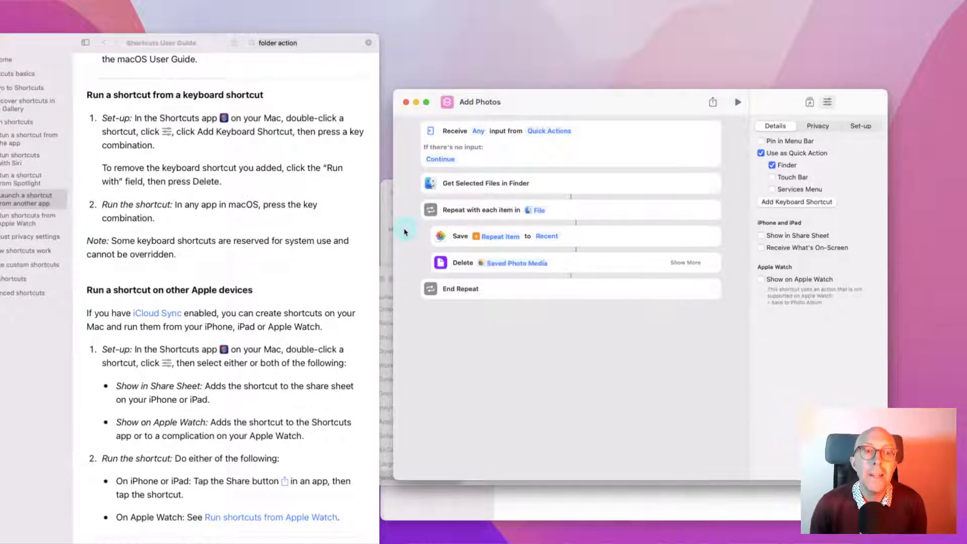
scroll(225, 153, up, 5)
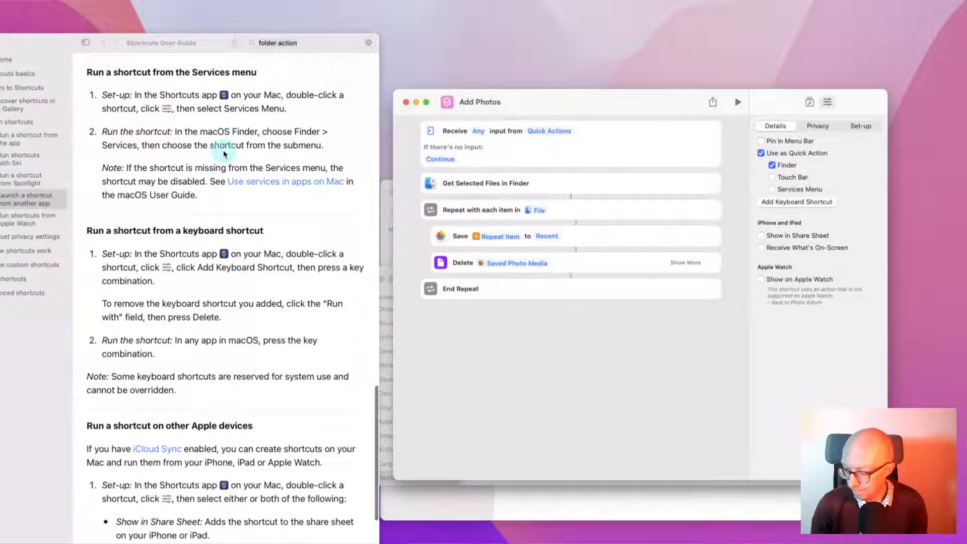
scroll(224, 152, up, 10)
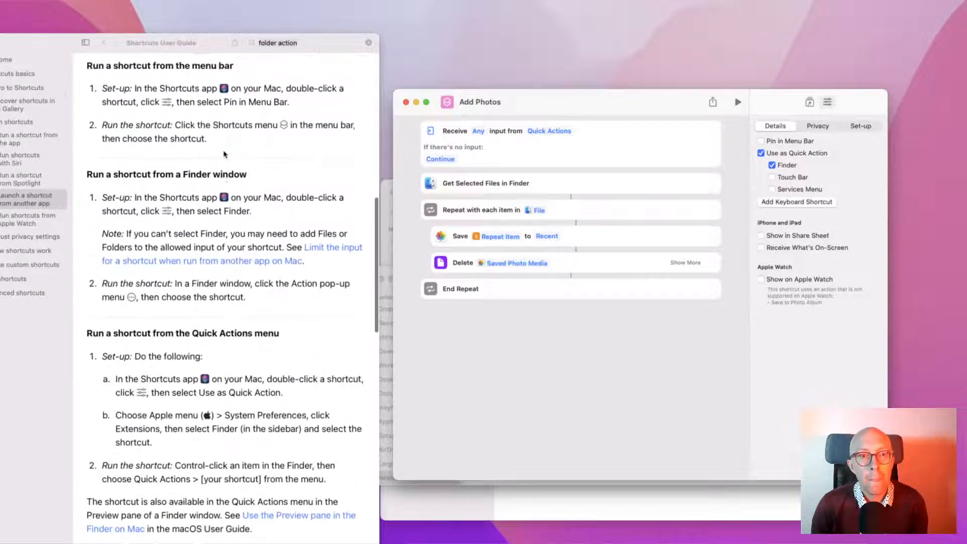
scroll(224, 154, up, 12)
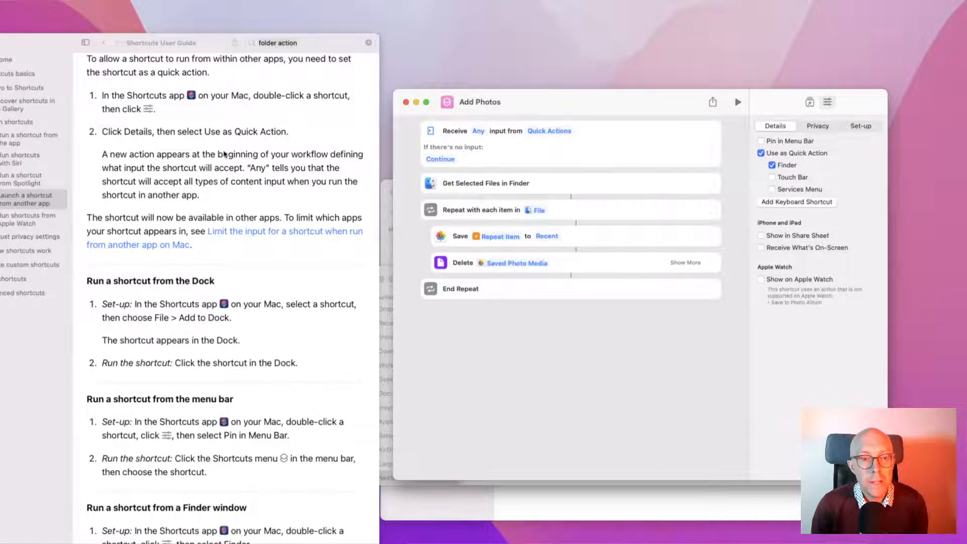
scroll(224, 154, up, 7)
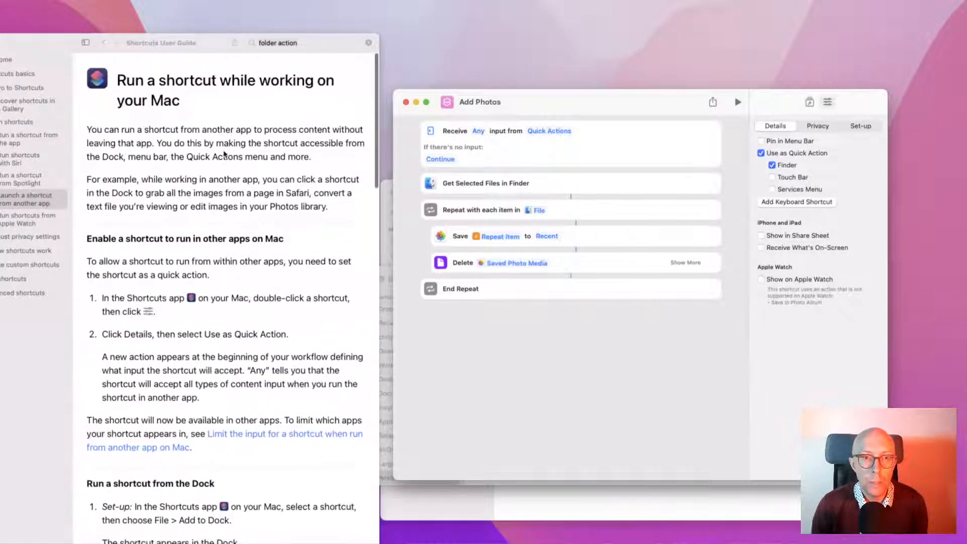
click(291, 44)
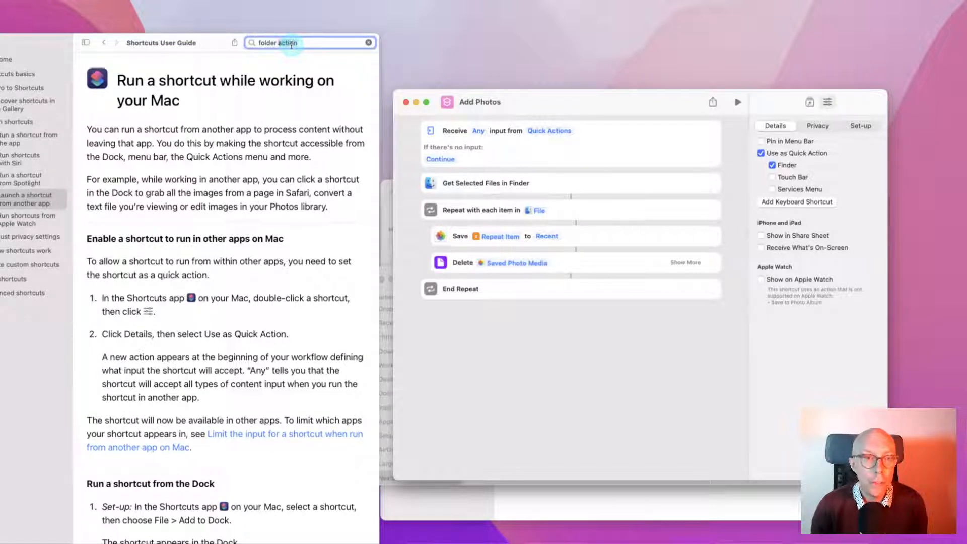
key(BackSpace)
key(BackSpace)
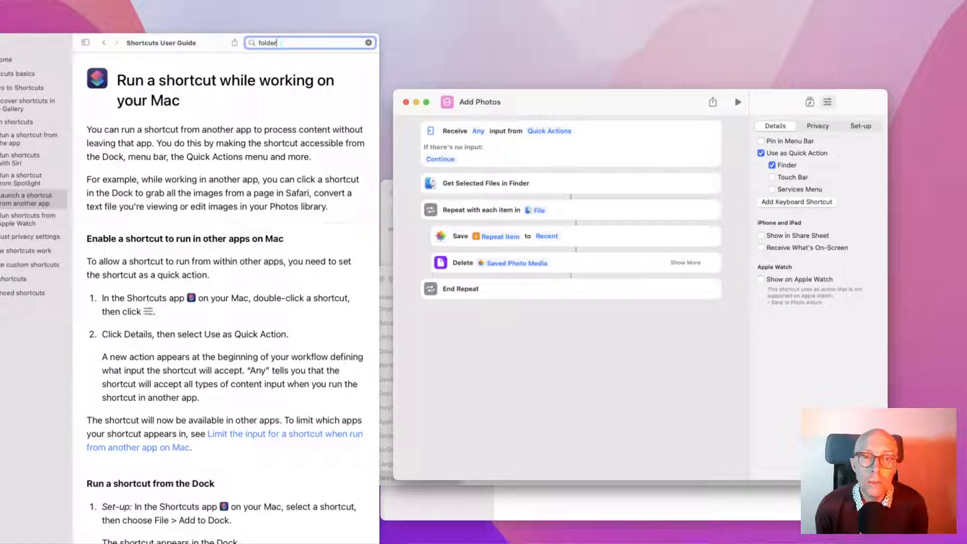
key(Return)
Move the Help window on-screen and read 'Run a shortcut while working on your Mac'
drag(170, 43, 230, 30)
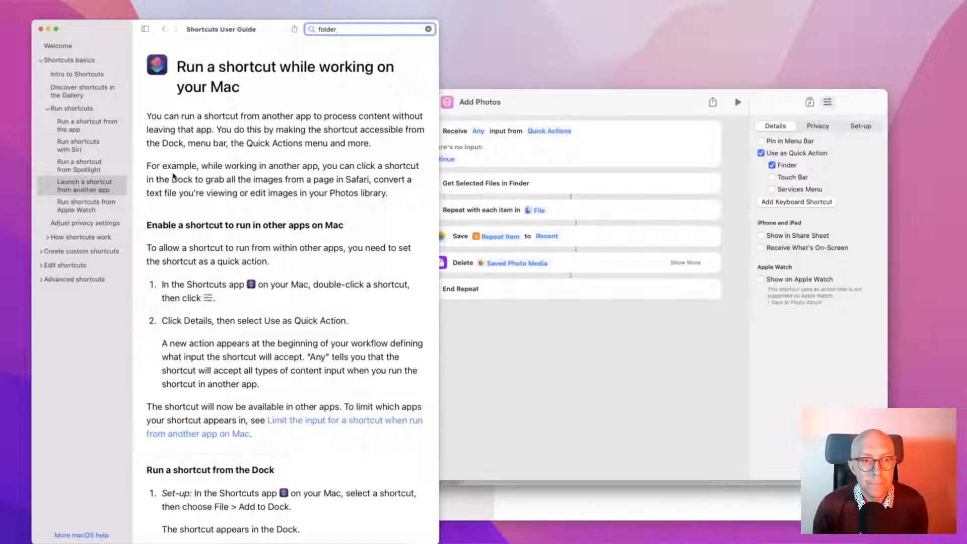
scroll(206, 191, down, 10)
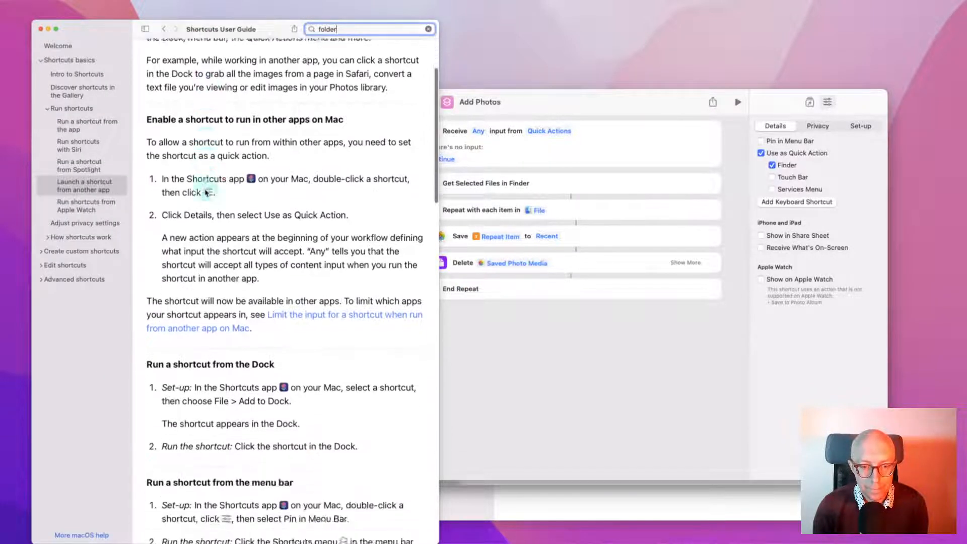
scroll(206, 193, down, 11)
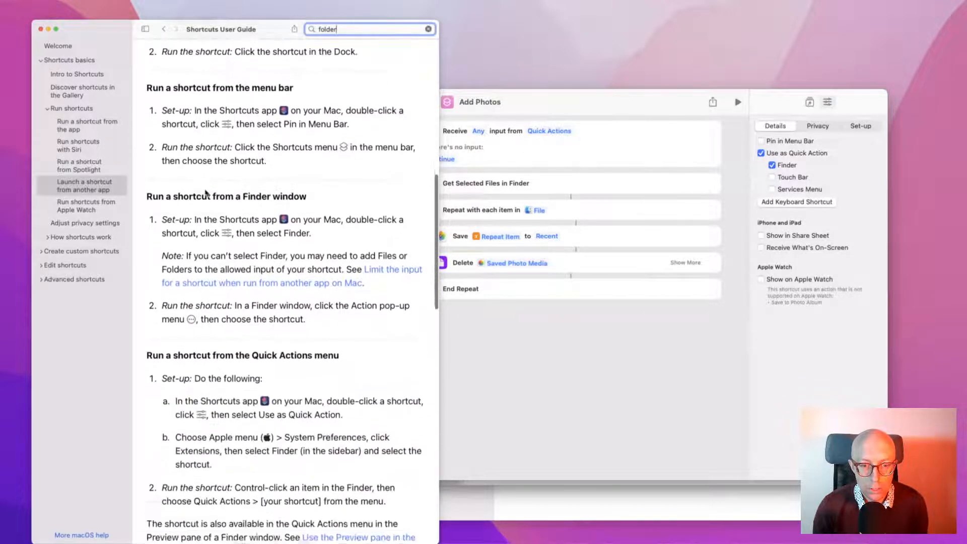
scroll(205, 193, down, 2)
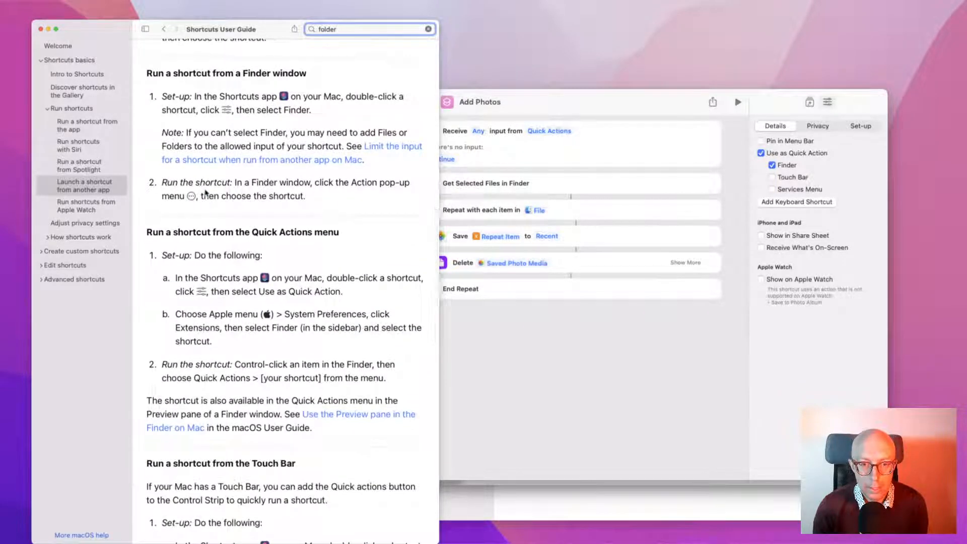
scroll(205, 192, down, 8)
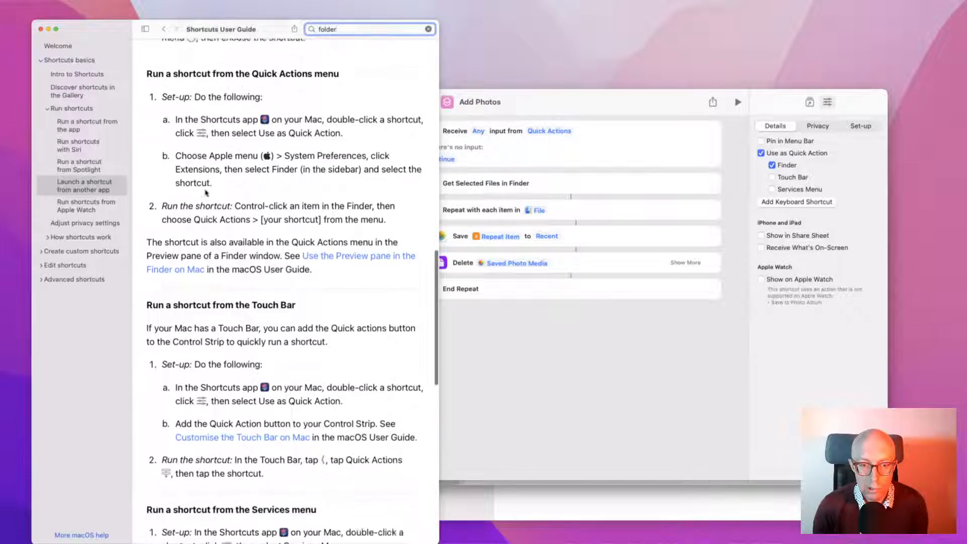
scroll(205, 192, down, 20)
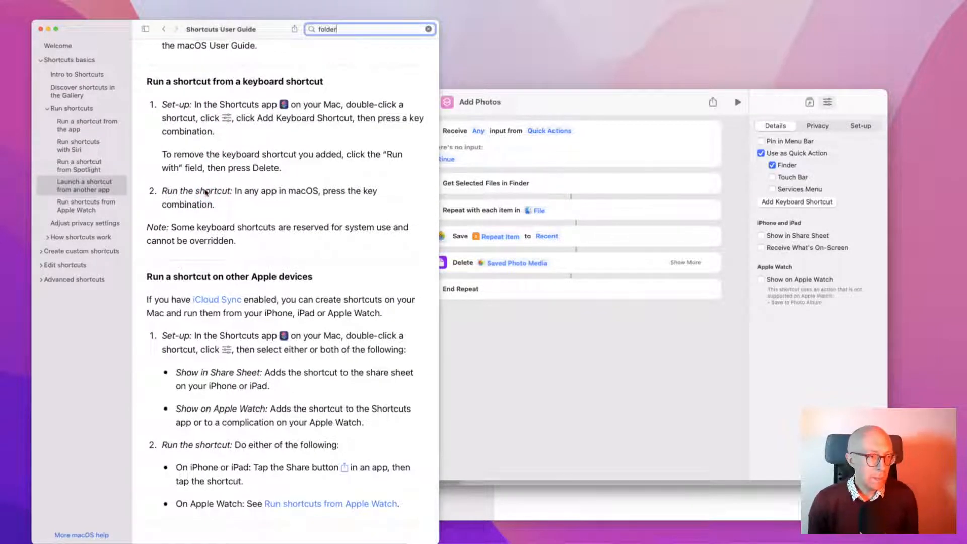
Rearrange the windows: Shortcuts editor up-right, Help window up-left and narrower
click(563, 102)
drag(563, 102, 590, 95)
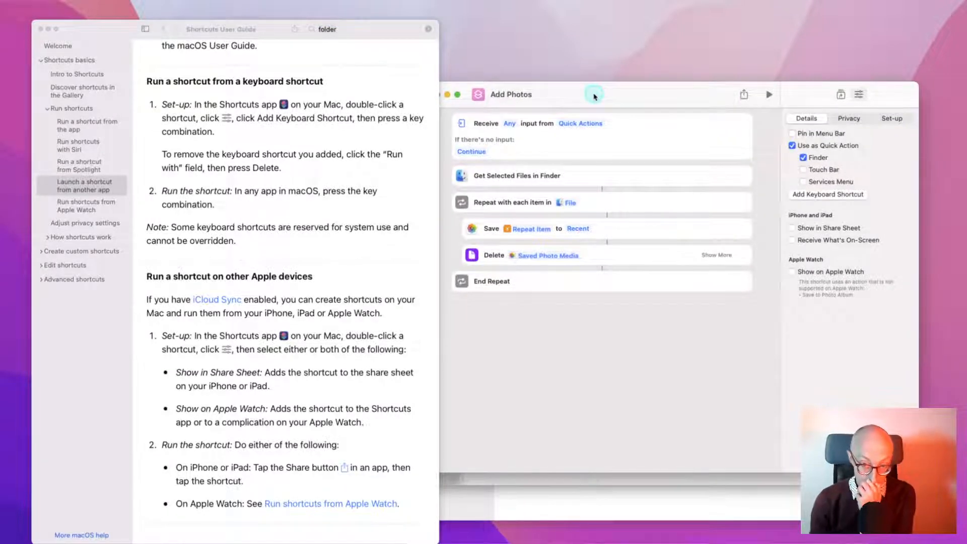
click(395, 185)
drag(272, 28, 251, 17)
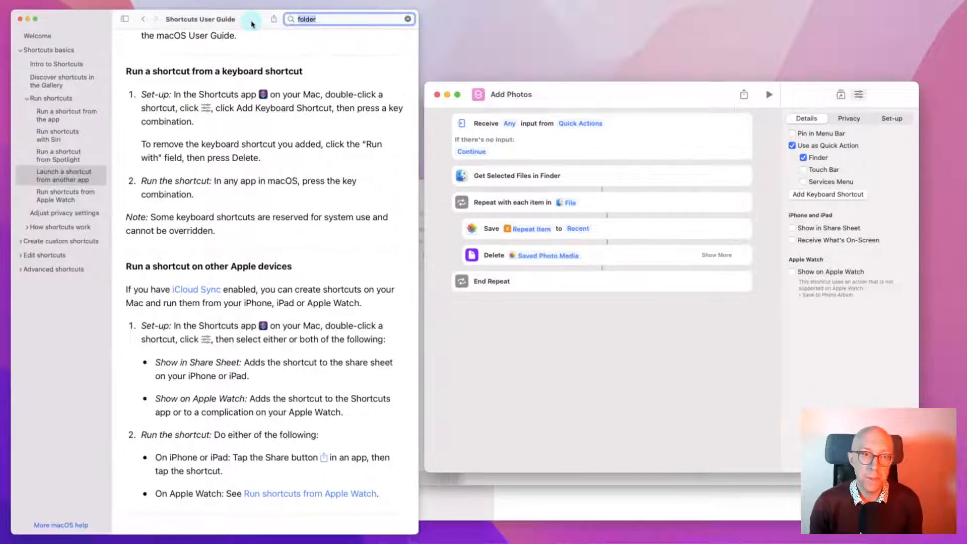
drag(418, 151, 386, 149)
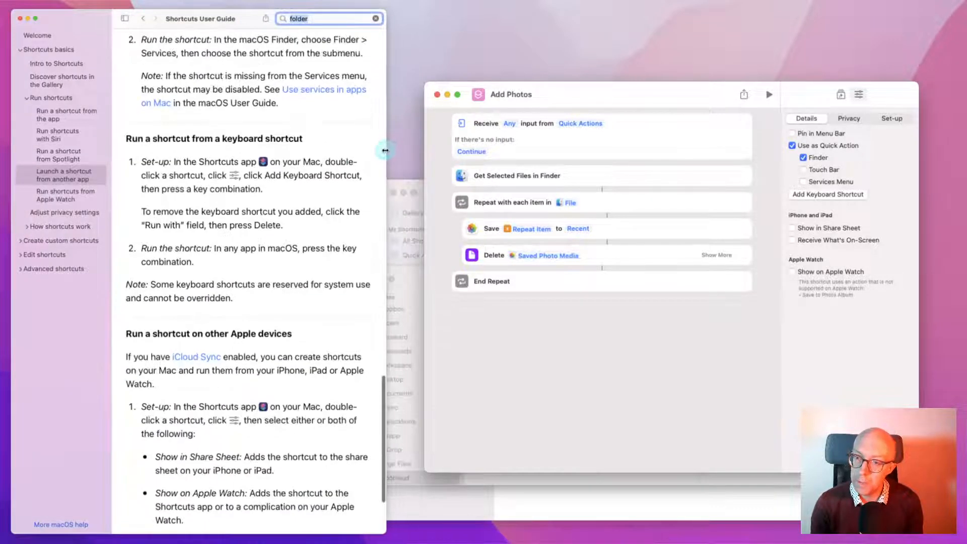
click(627, 101)
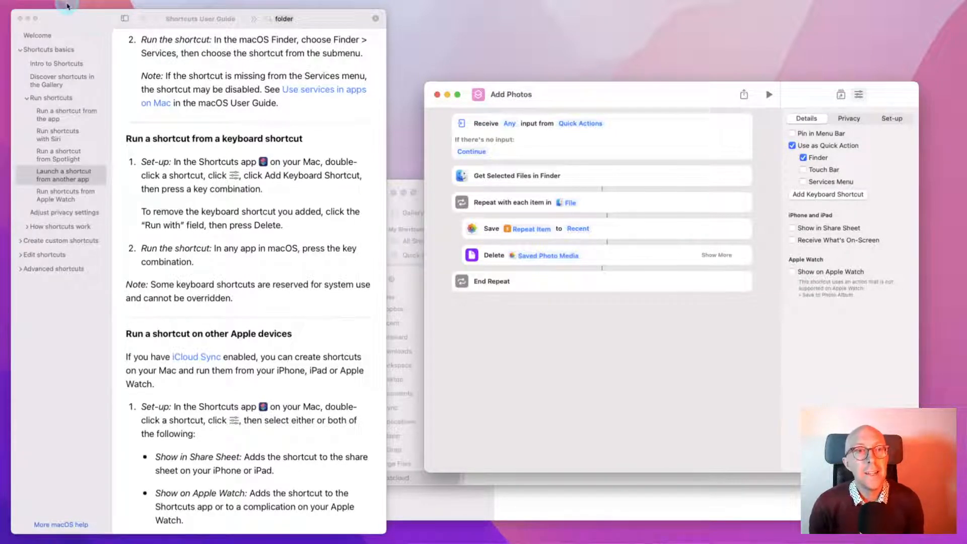
Close the Add Photos editor and bring up the Add Photos tile's context menu
mouse_move(57, 4)
click(501, 119)
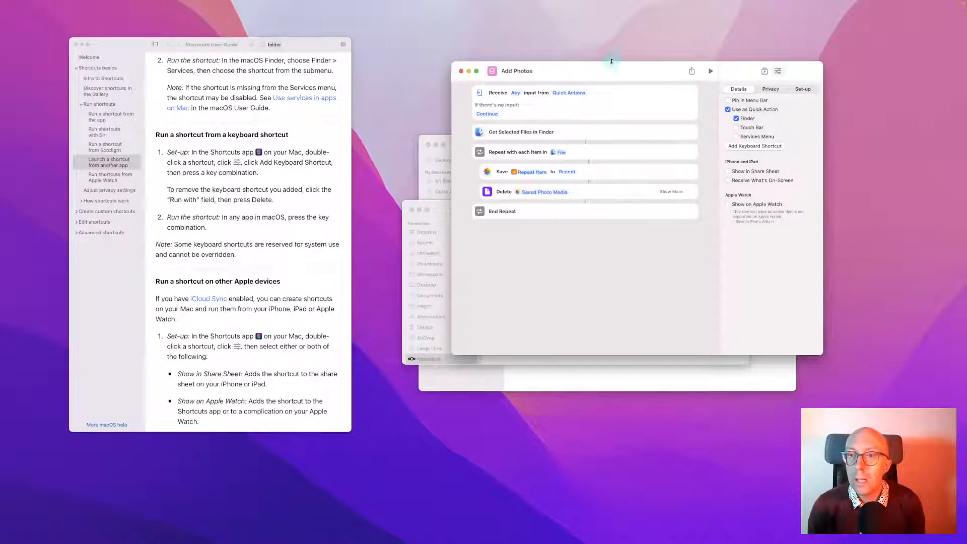
drag(611, 61, 629, 60)
click(478, 71)
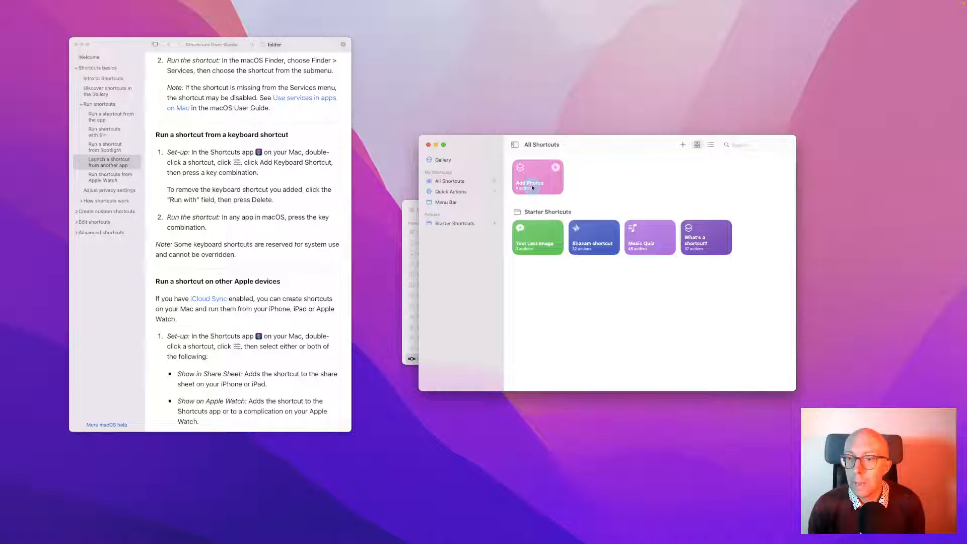
right_click(548, 178)
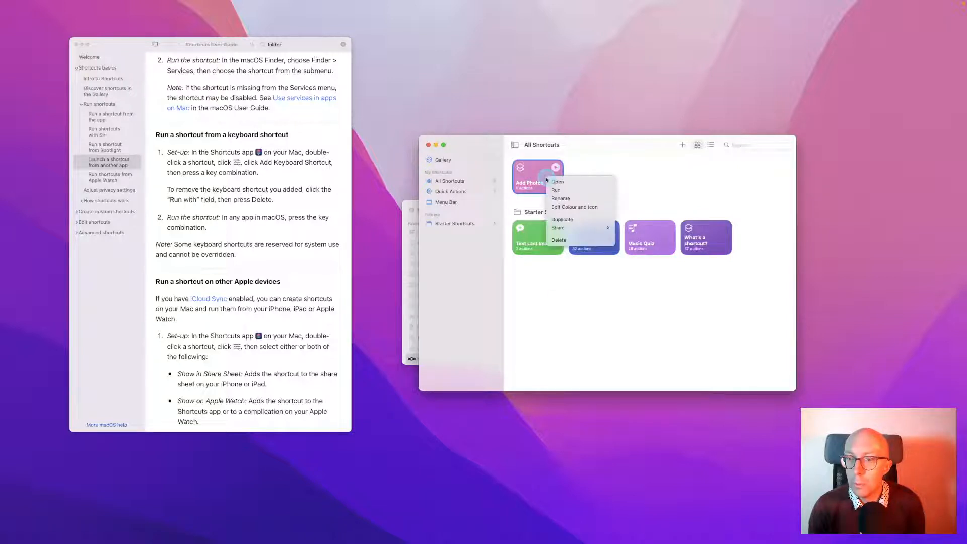
Delete the Add Photos shortcut, then launch Zoho Books from the launcher with 'zo'
click(569, 241)
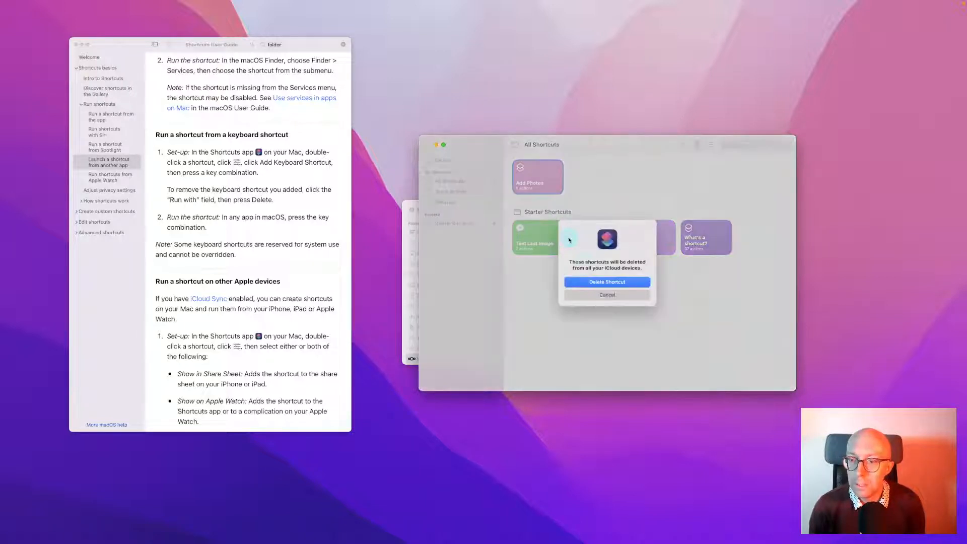
click(596, 283)
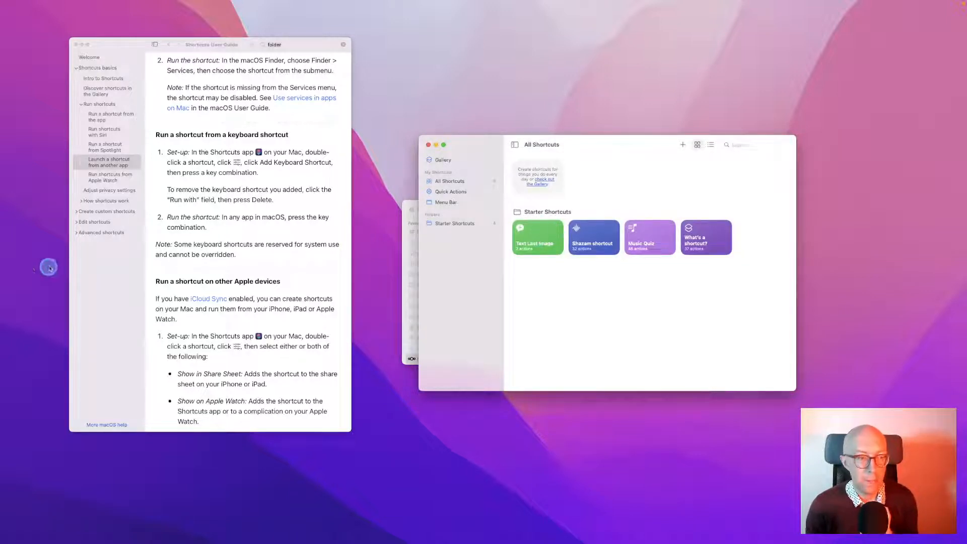
click(537, 313)
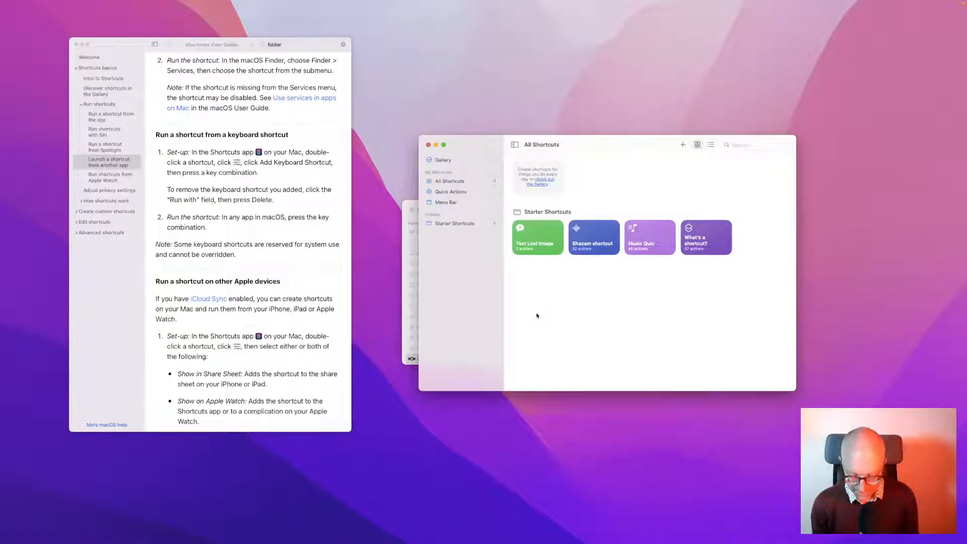
key(alt+space)
text(zo)
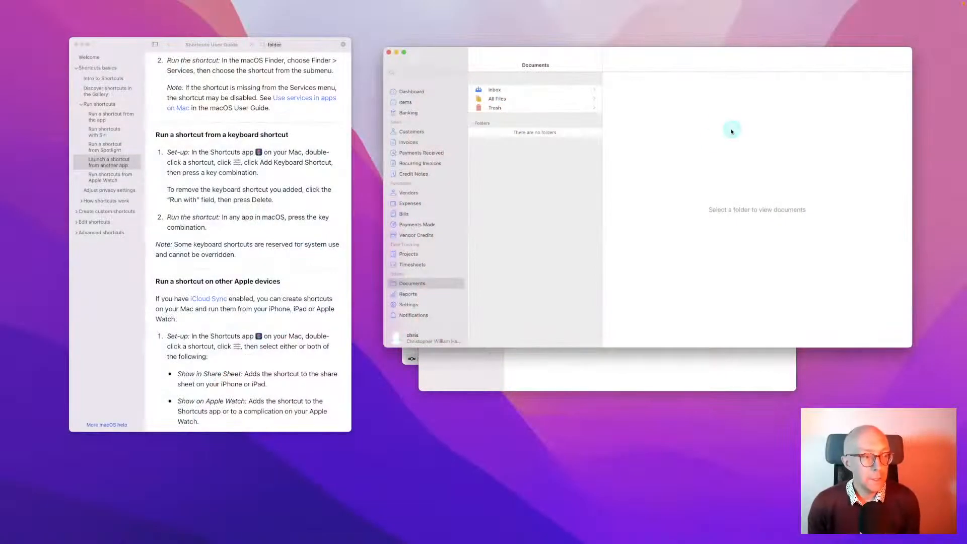
drag(736, 67, 717, 86)
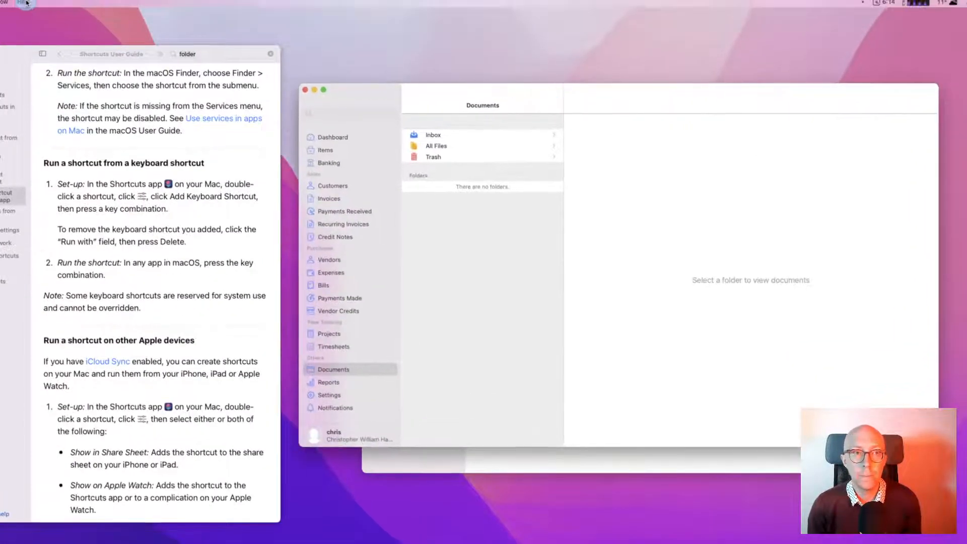
click(531, 340)
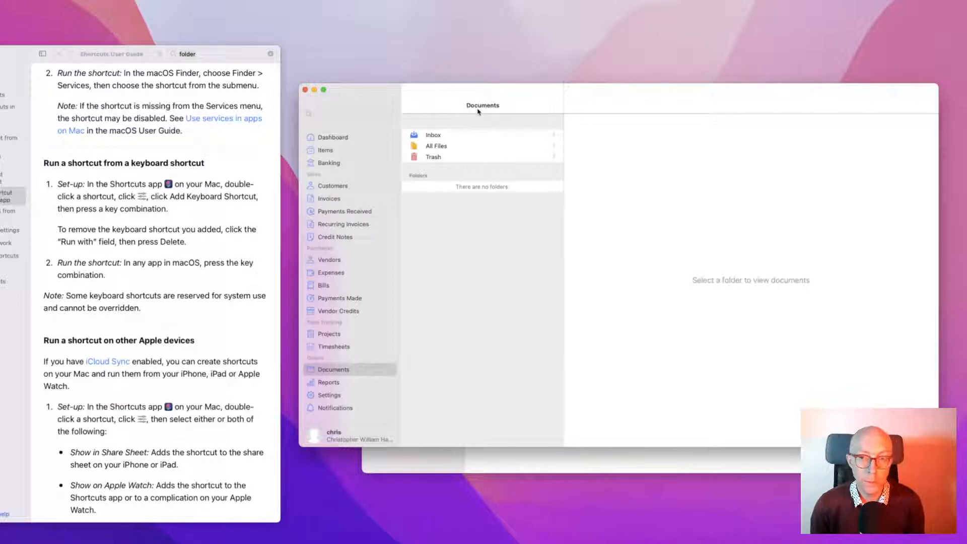
click(341, 470)
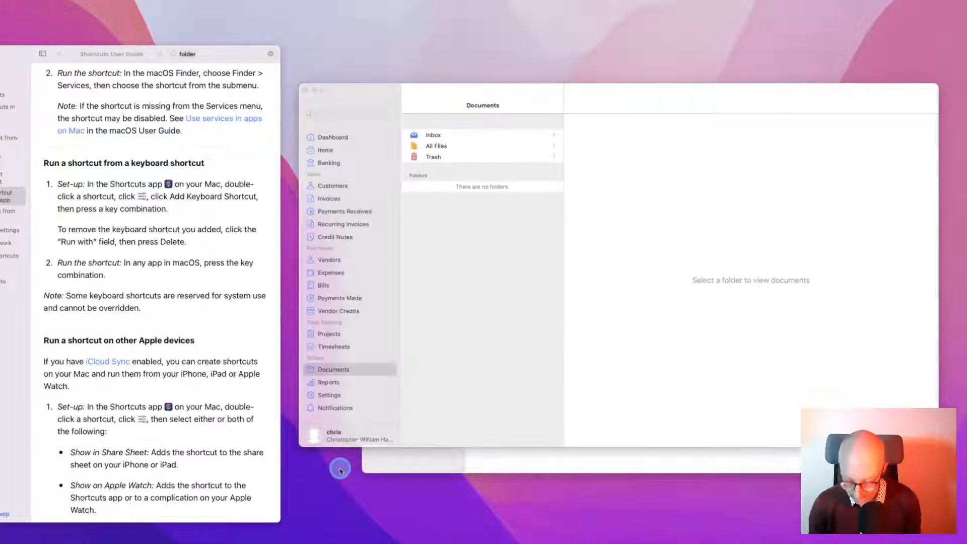
Open Downloads in a new Finder window and inspect the invoice PDF's Quick Actions
key(super+n)
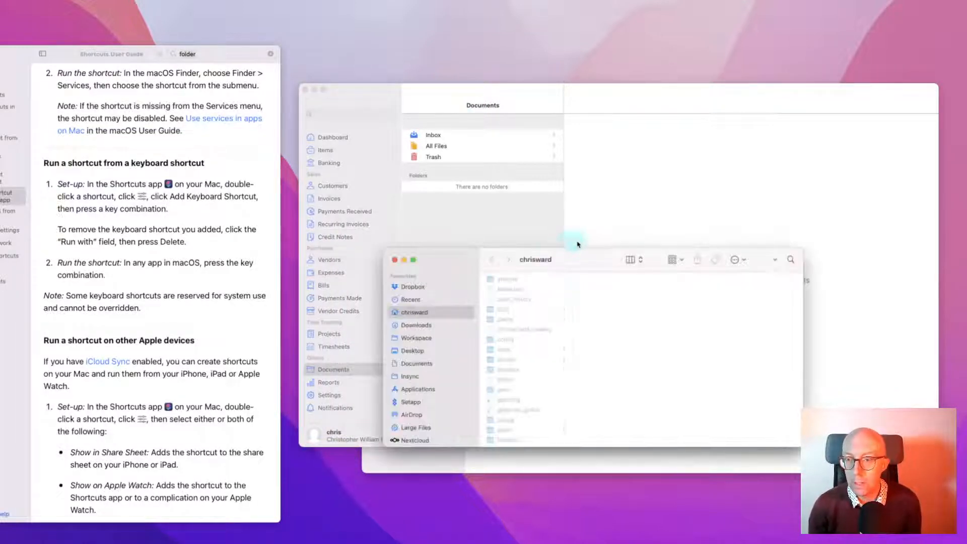
drag(583, 254, 500, 255)
click(357, 313)
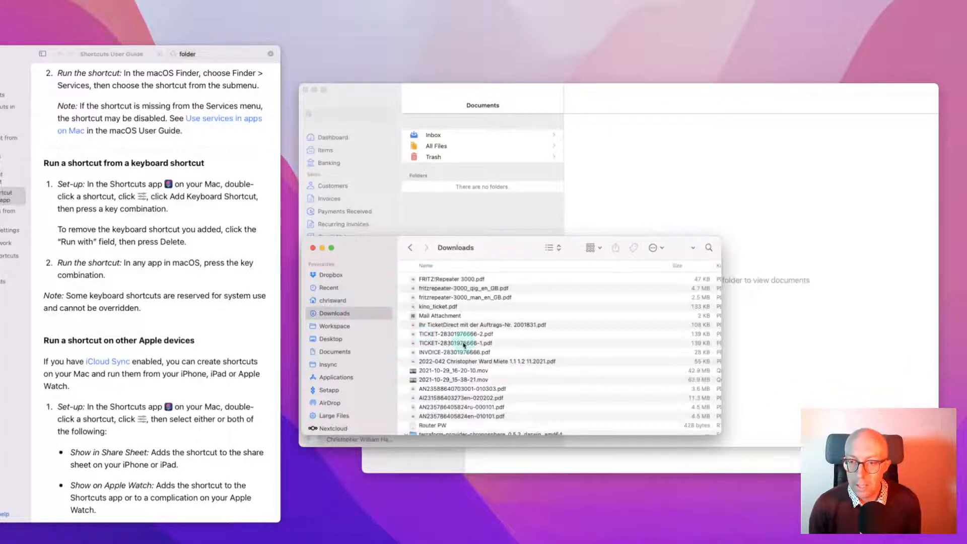
scroll(453, 344, down, 5)
scroll(455, 346, up, 3)
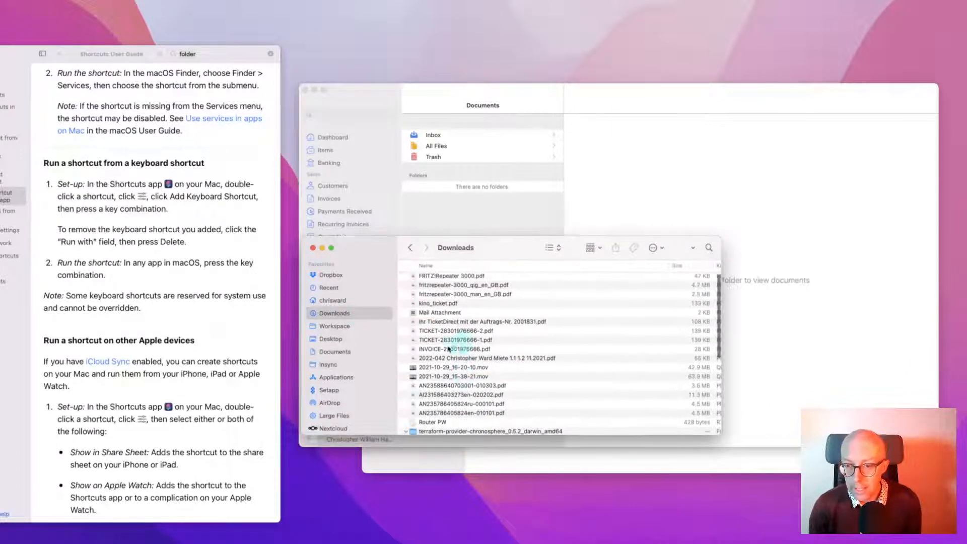
click(447, 350)
right_click(447, 349)
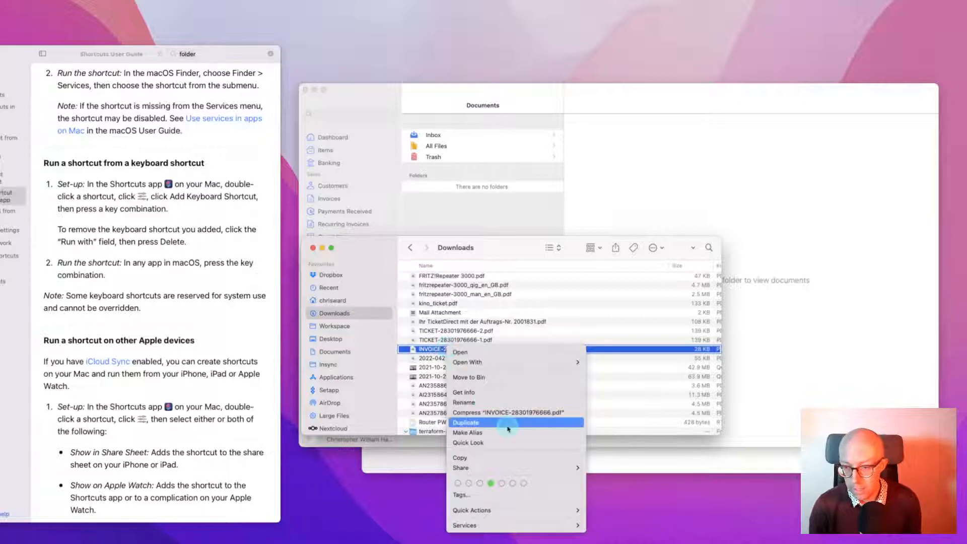
mouse_move(488, 469)
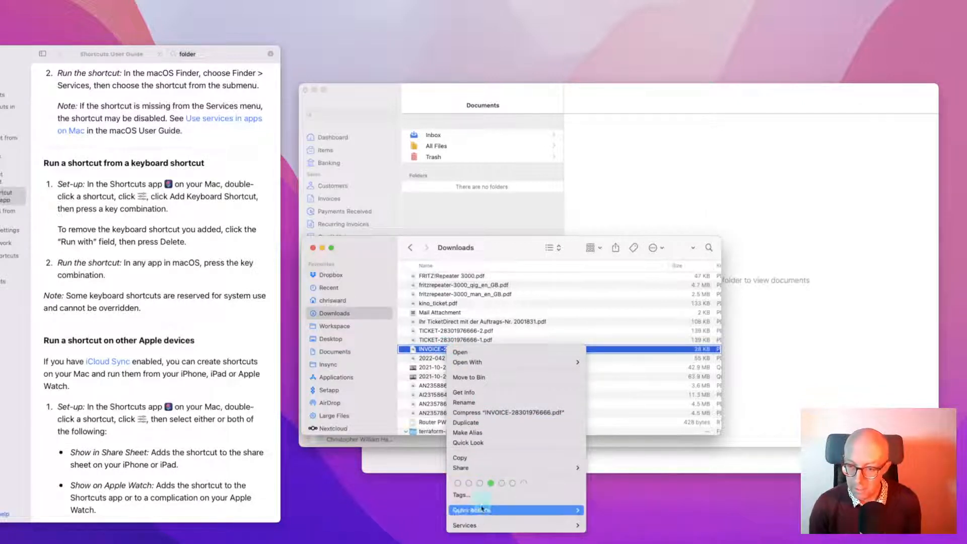
click(504, 251)
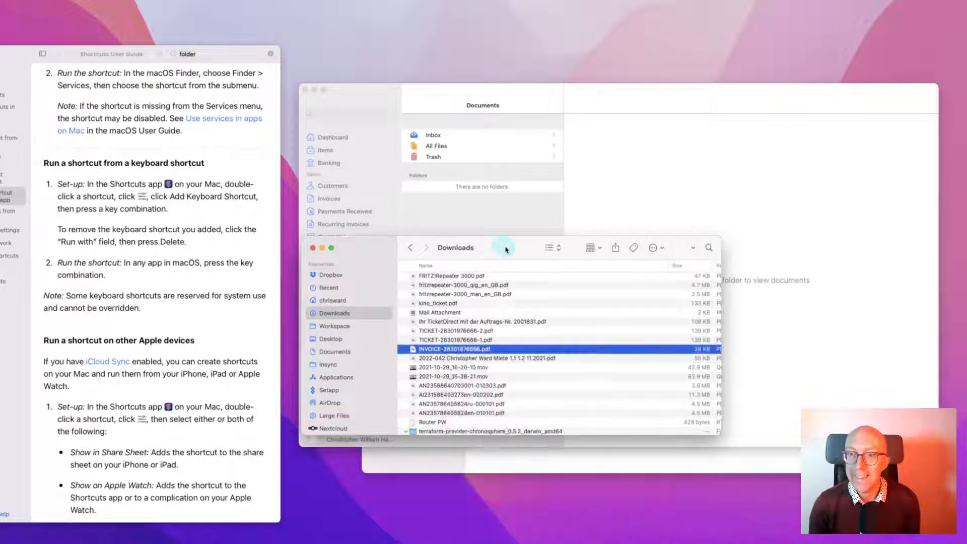
Create a new empty shortcut and enlarge its editor window
click(552, 461)
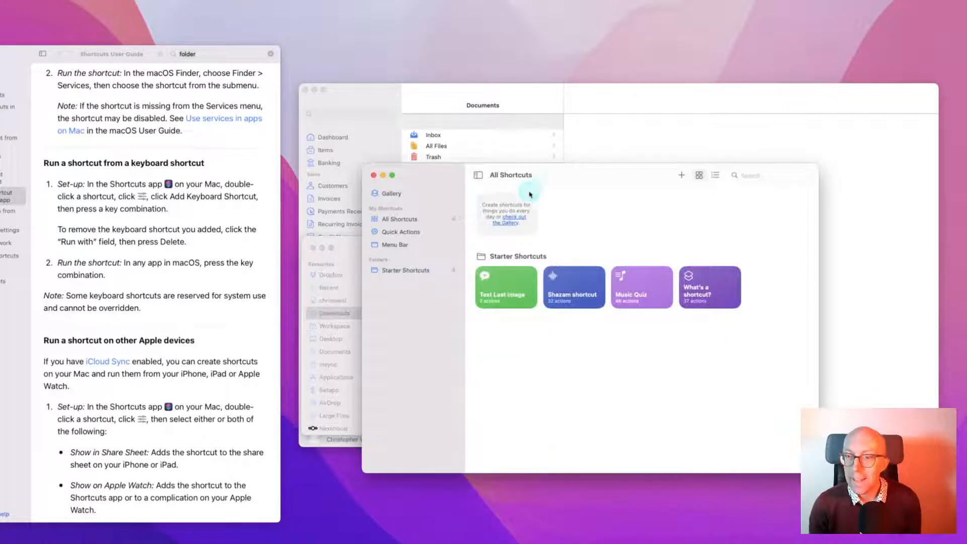
drag(556, 172, 492, 164)
click(603, 165)
click(616, 165)
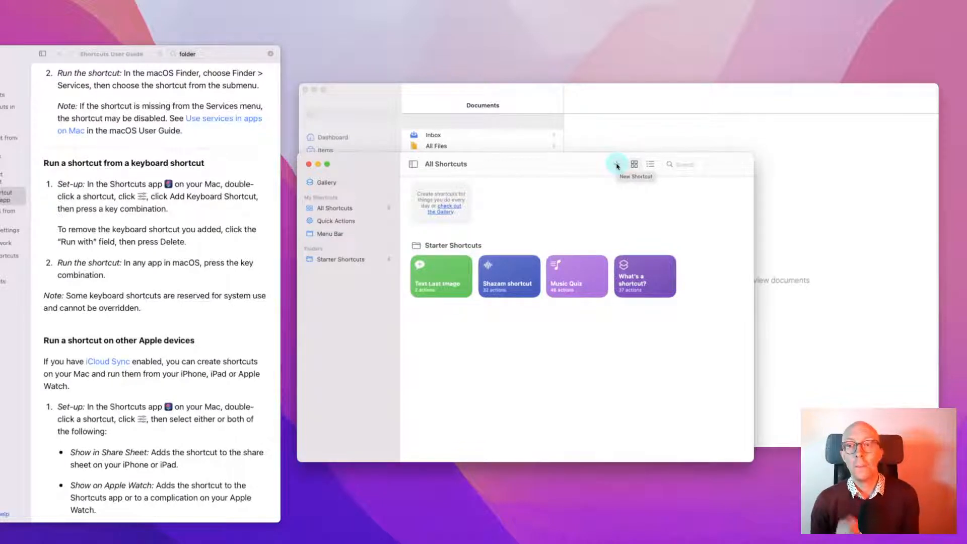
click(616, 166)
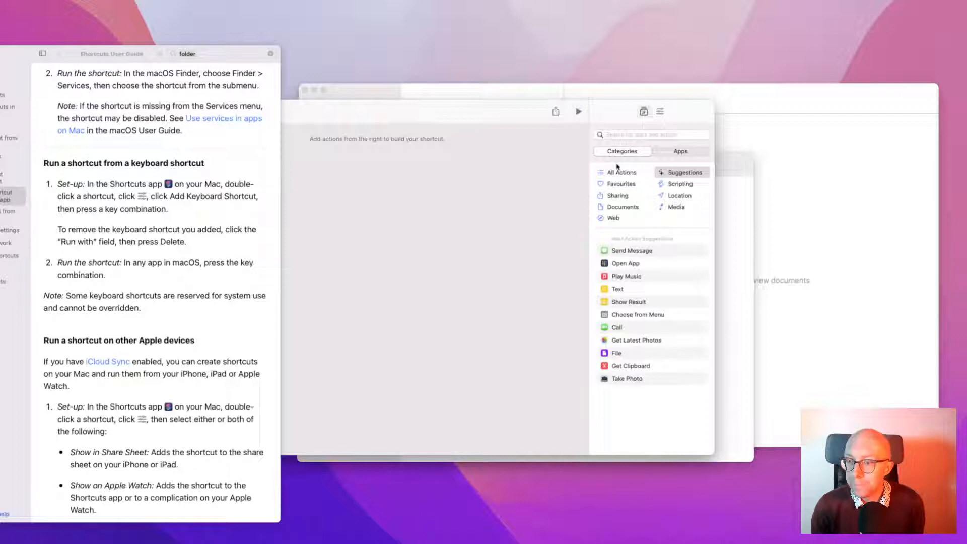
click(621, 356)
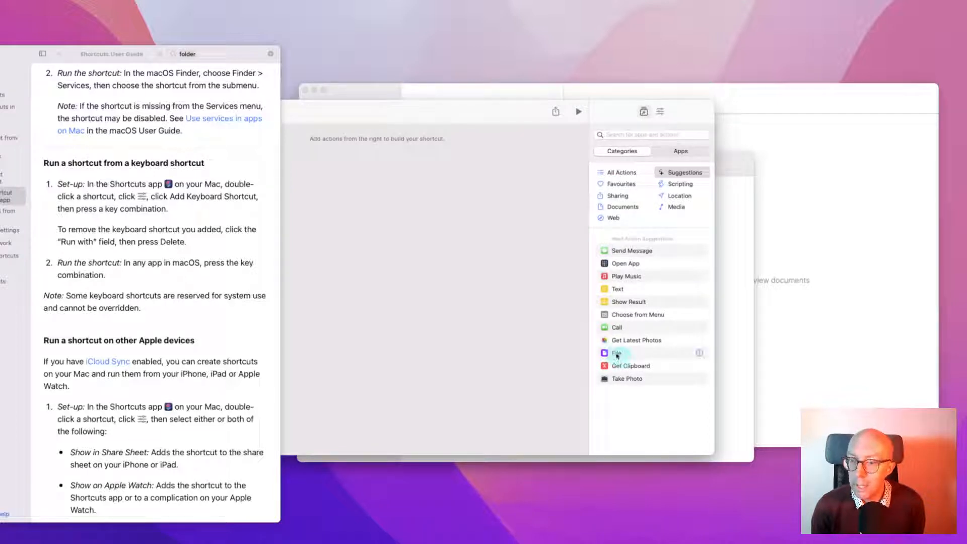
double_click(520, 108)
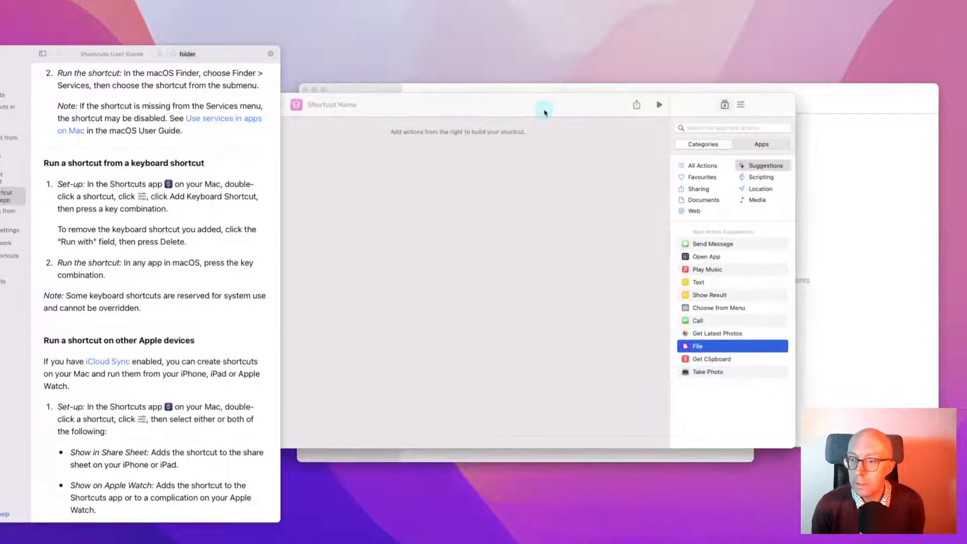
Try a File action, cancel its file picker, then delete the action
click(741, 343)
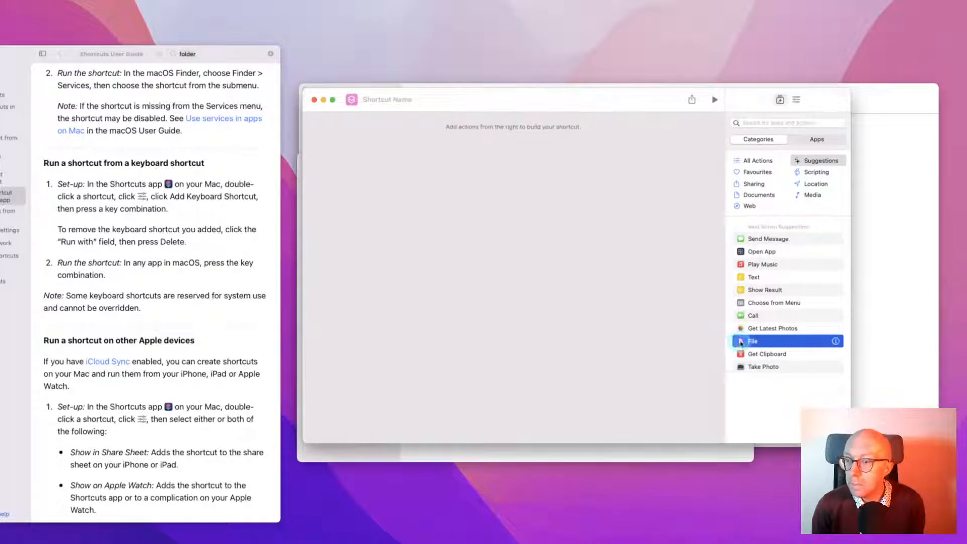
drag(741, 343, 484, 164)
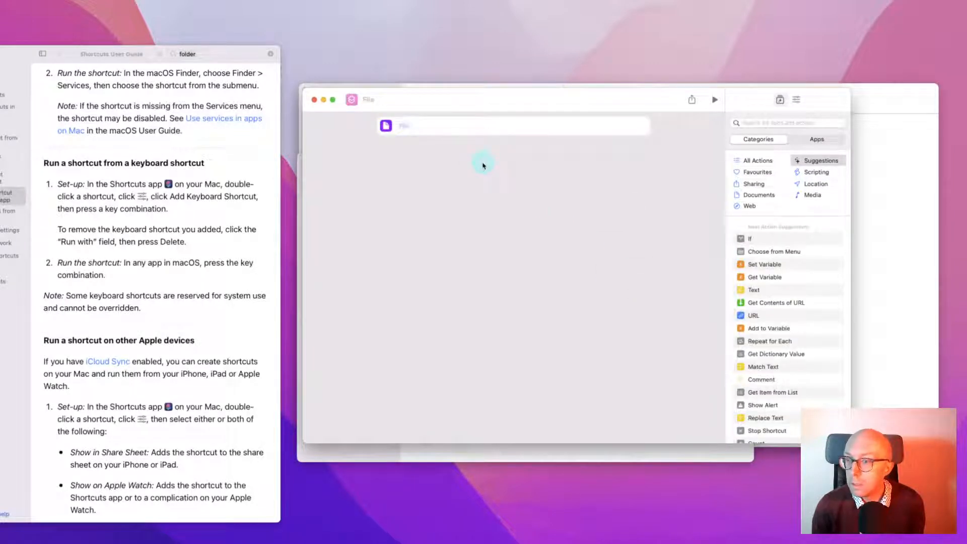
click(402, 126)
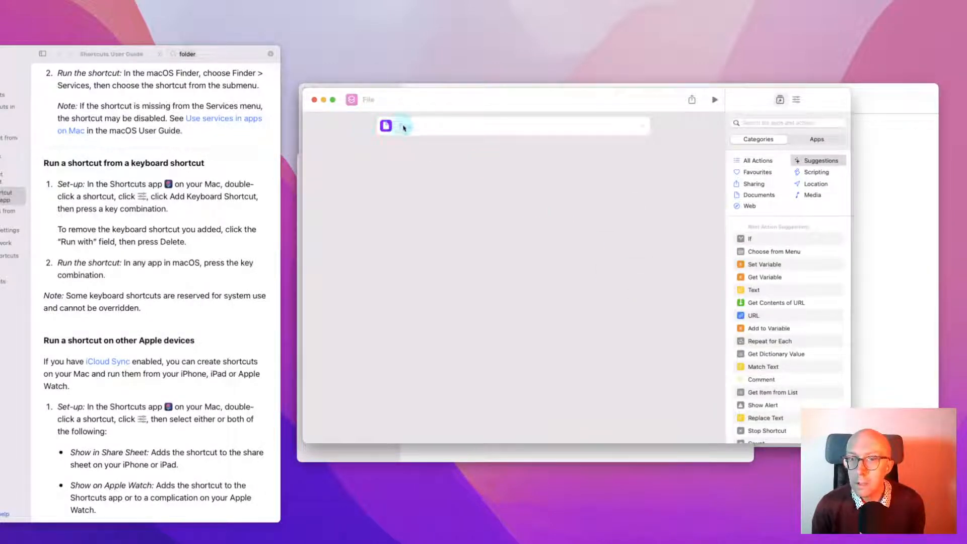
click(403, 127)
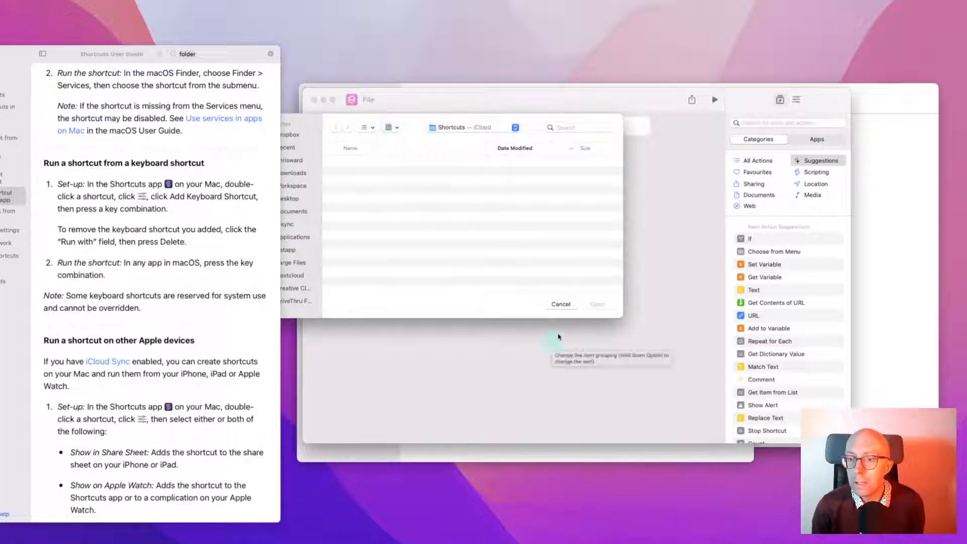
click(558, 304)
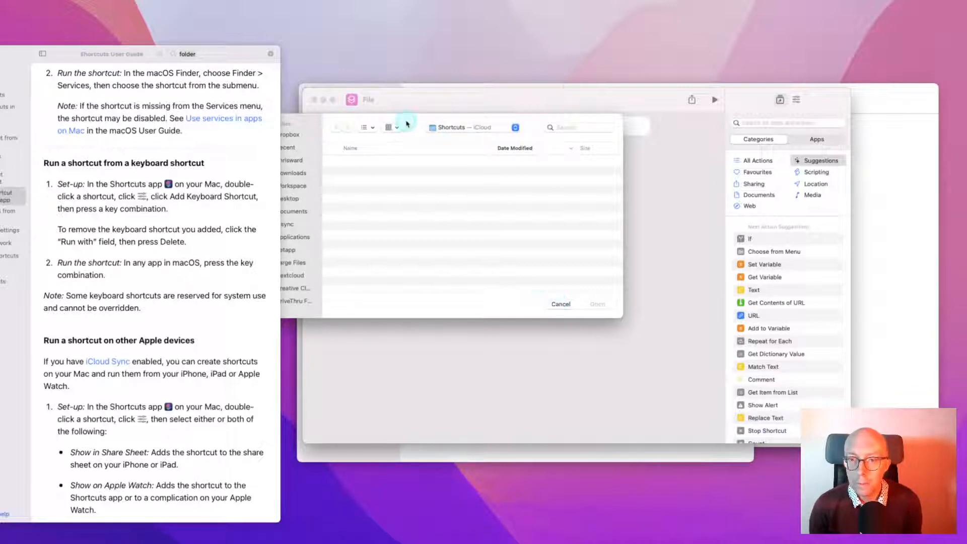
click(426, 123)
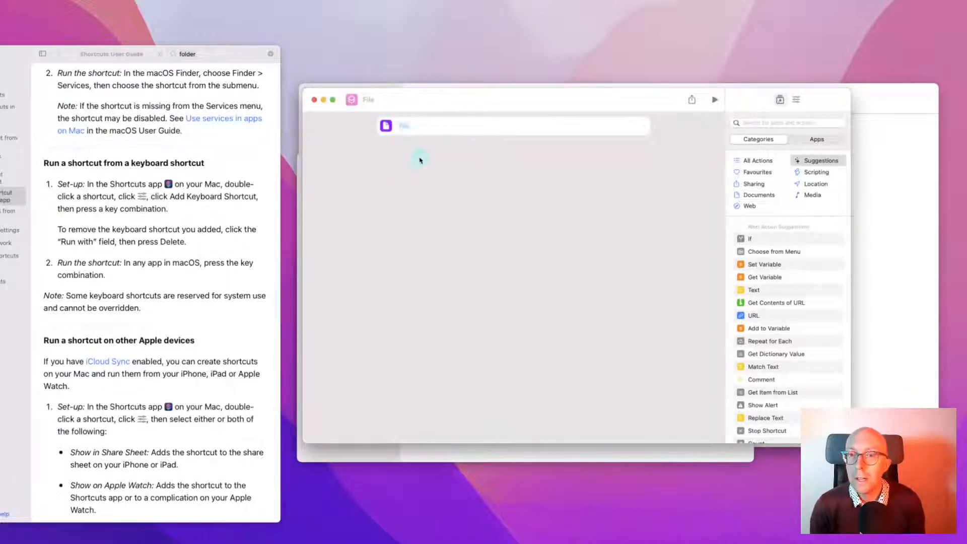
click(429, 132)
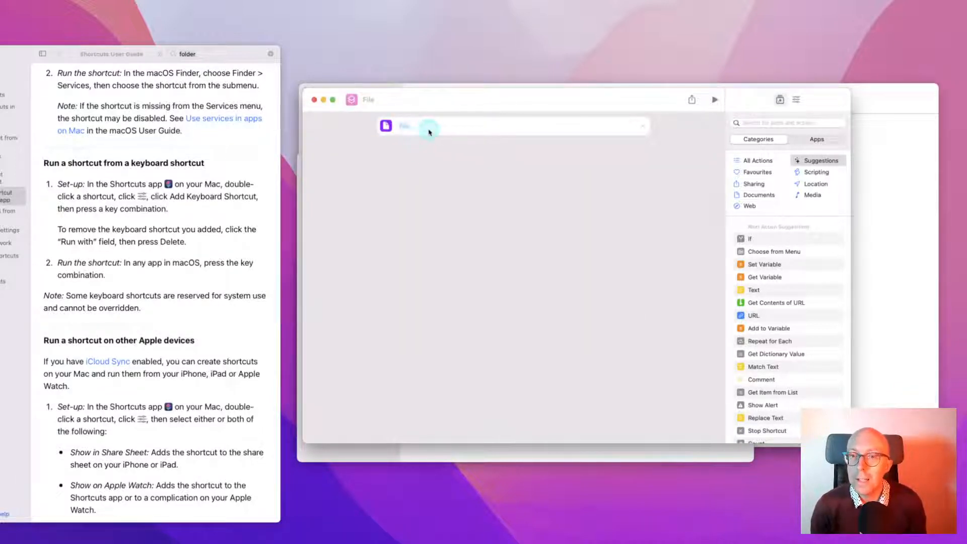
click(642, 128)
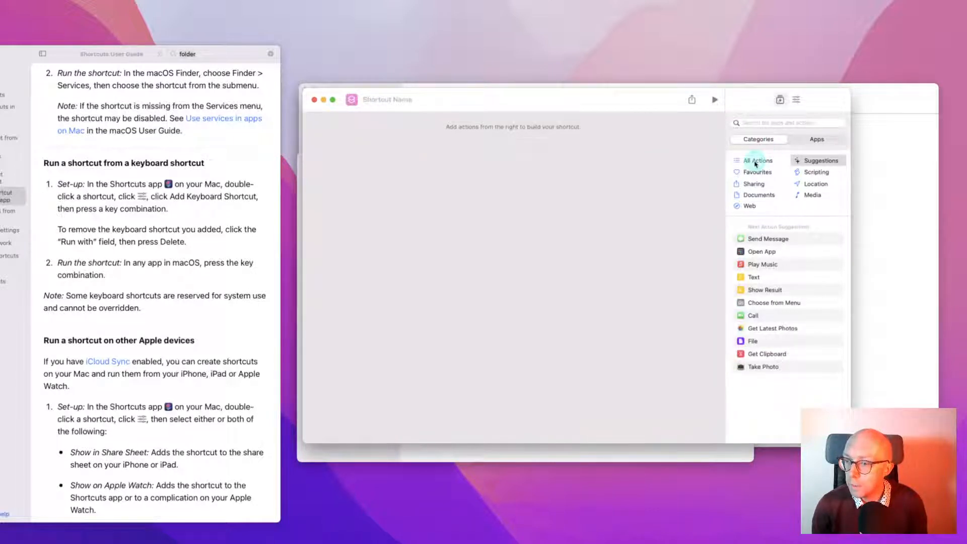
Add Get Selected Files in Finder from the Finder app actions as the first step
click(804, 143)
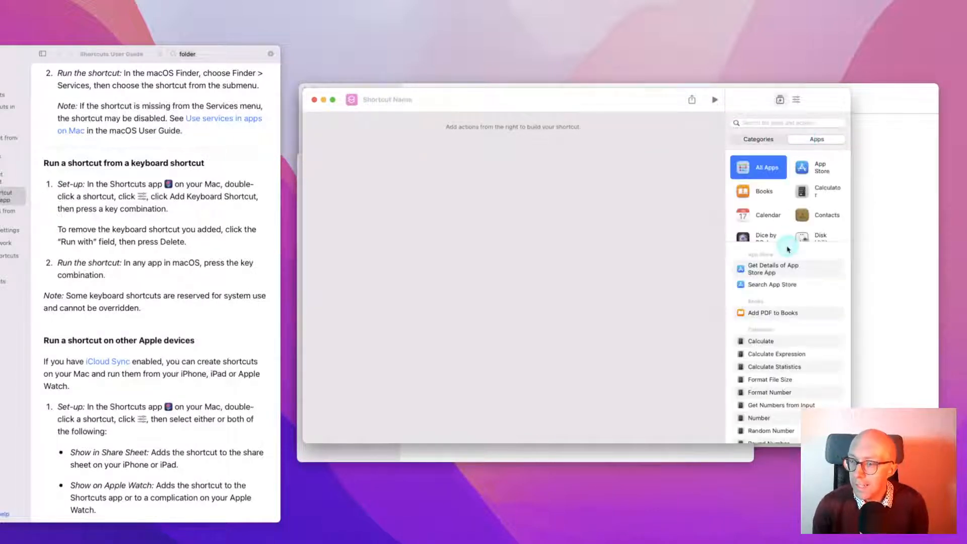
scroll(769, 214, down, 3)
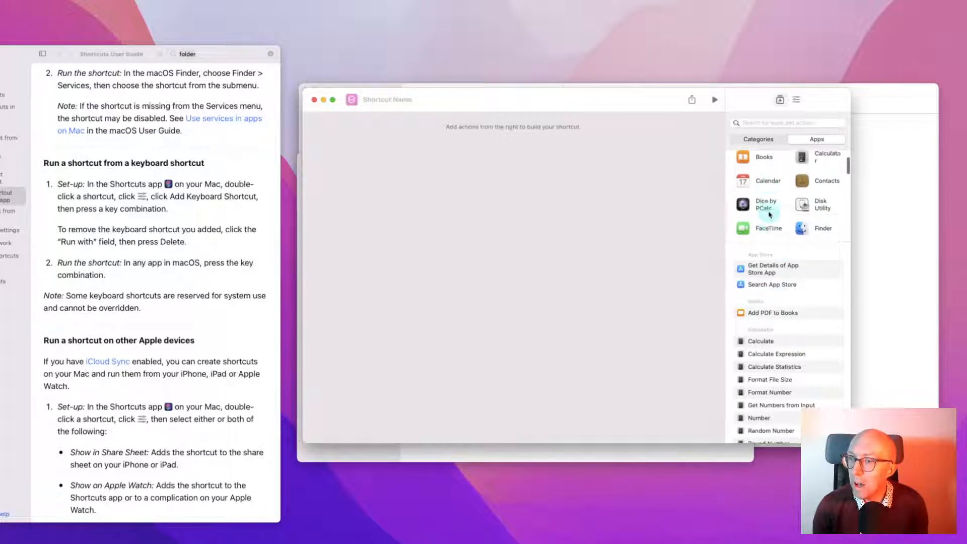
click(811, 204)
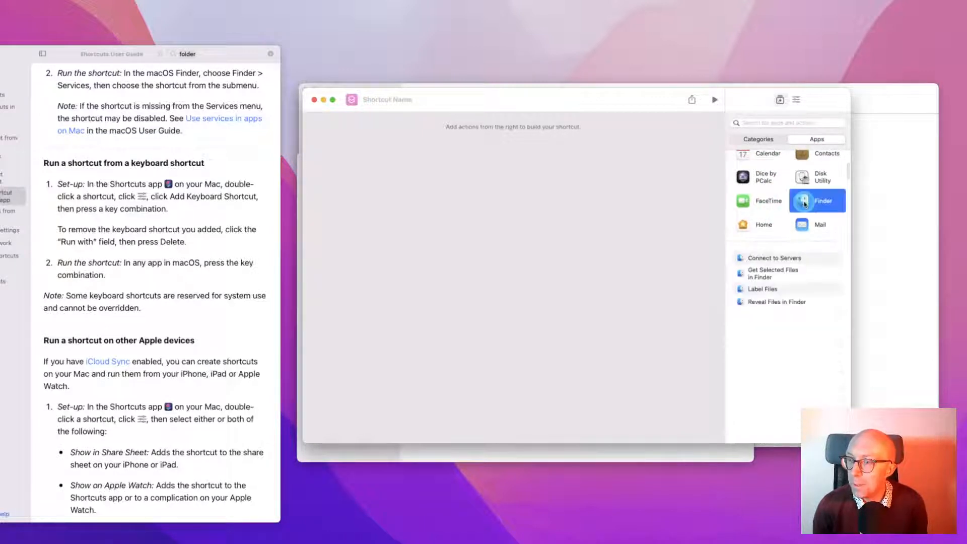
drag(780, 272, 481, 129)
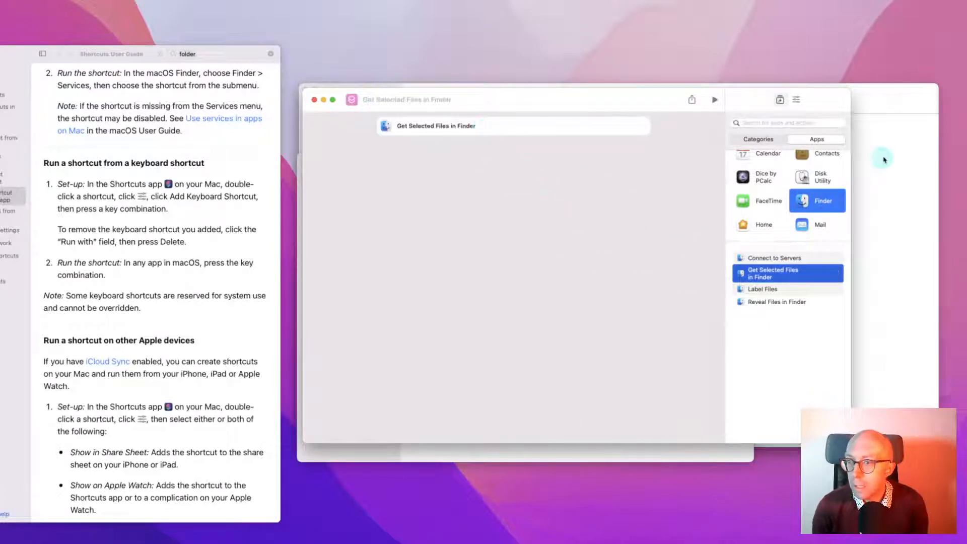
Search 'for ea' and add a Repeat for Each loop below it
click(763, 140)
click(763, 124)
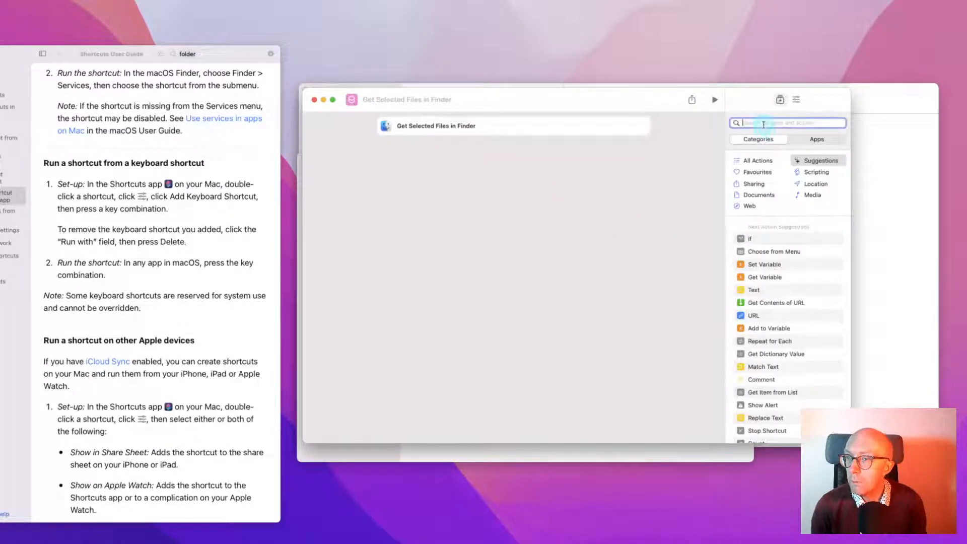
text(for ea)
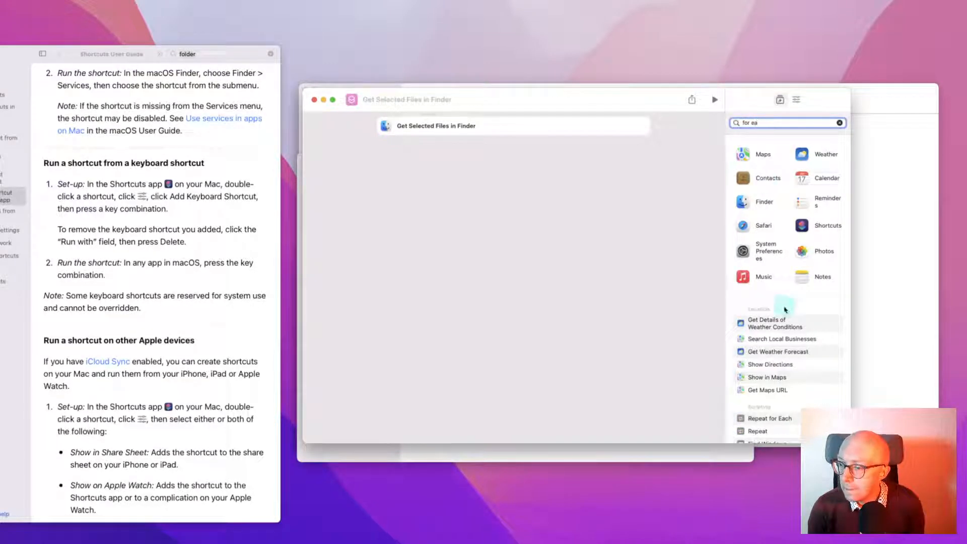
scroll(782, 309, down, 2)
drag(779, 381, 494, 151)
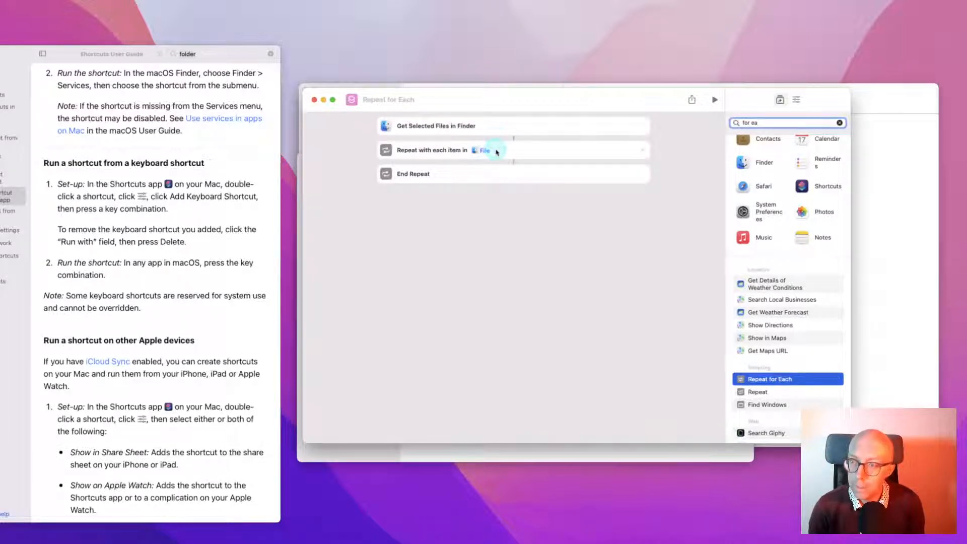
click(839, 123)
Put Zoho Books' Add documents action inside the Repeat loop, set to the Inbox folder, then clear the 'zoho' search
click(817, 139)
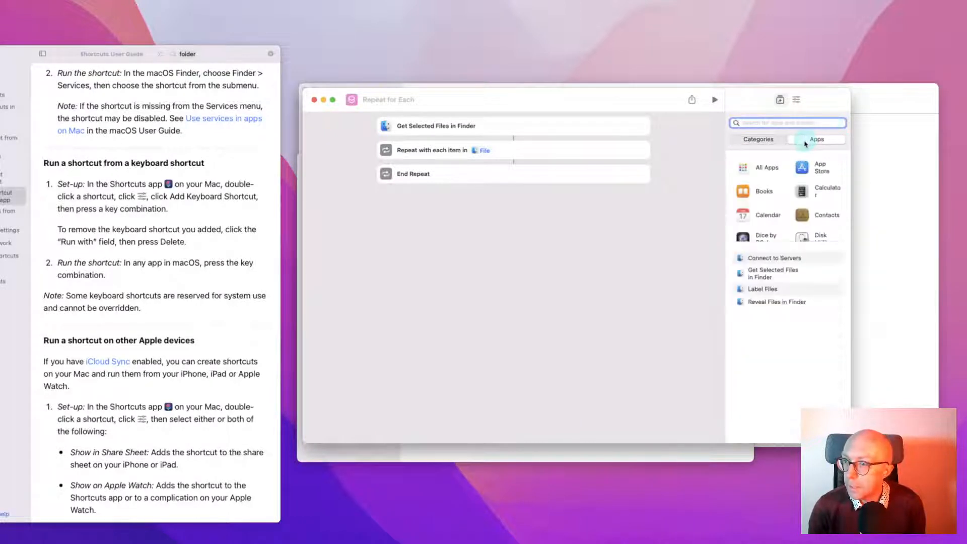
text(zoho)
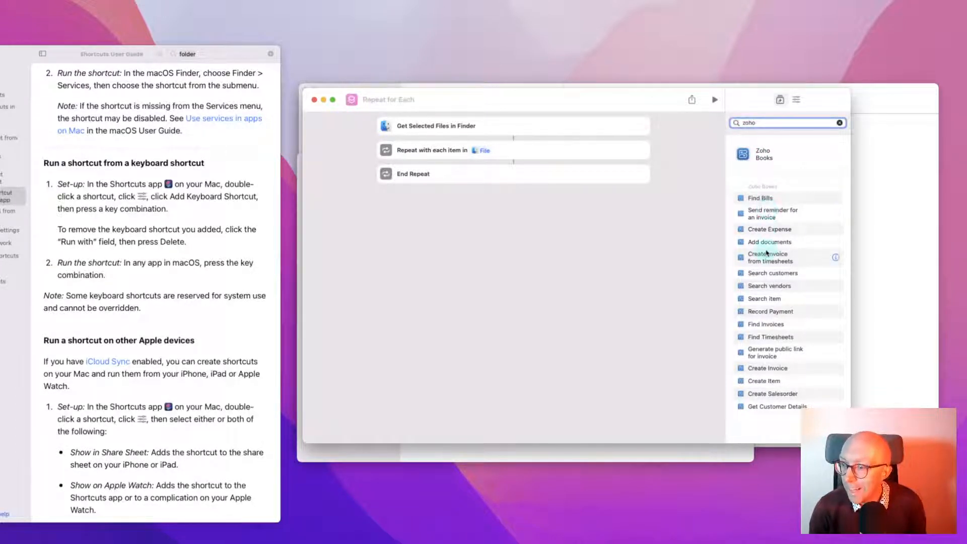
drag(766, 244, 496, 172)
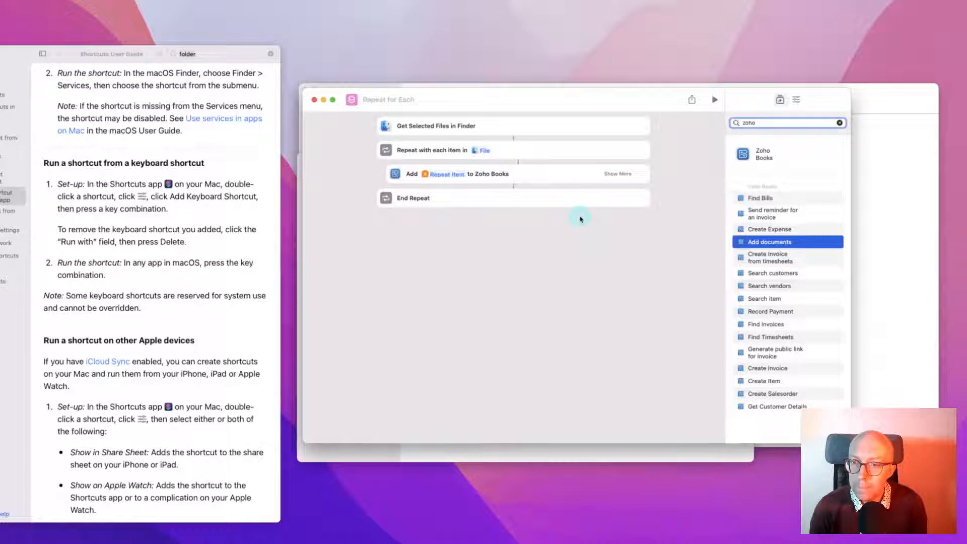
click(621, 174)
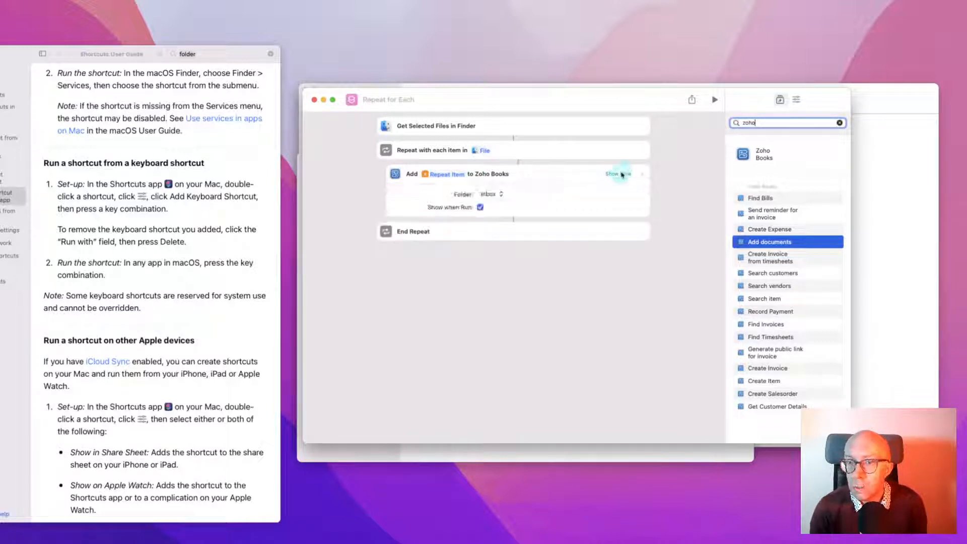
click(485, 195)
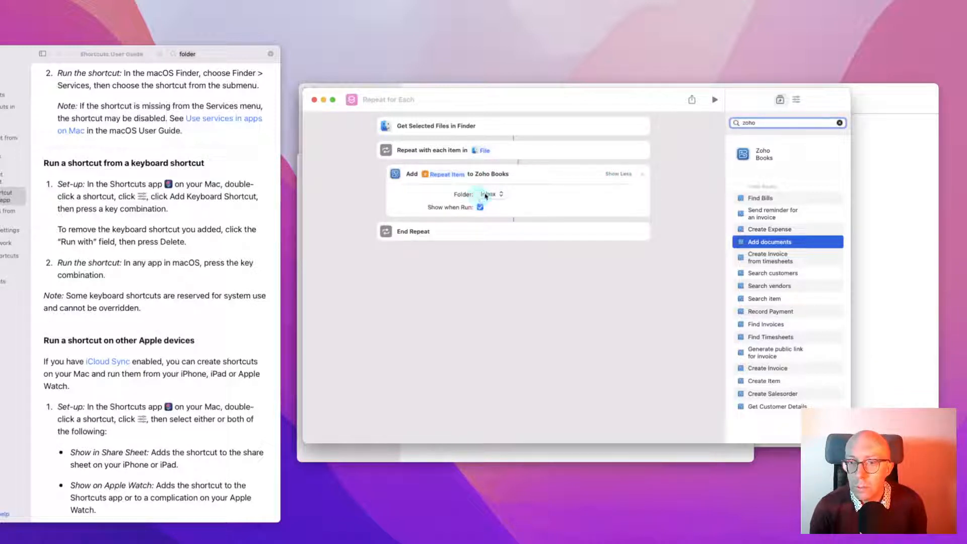
click(424, 196)
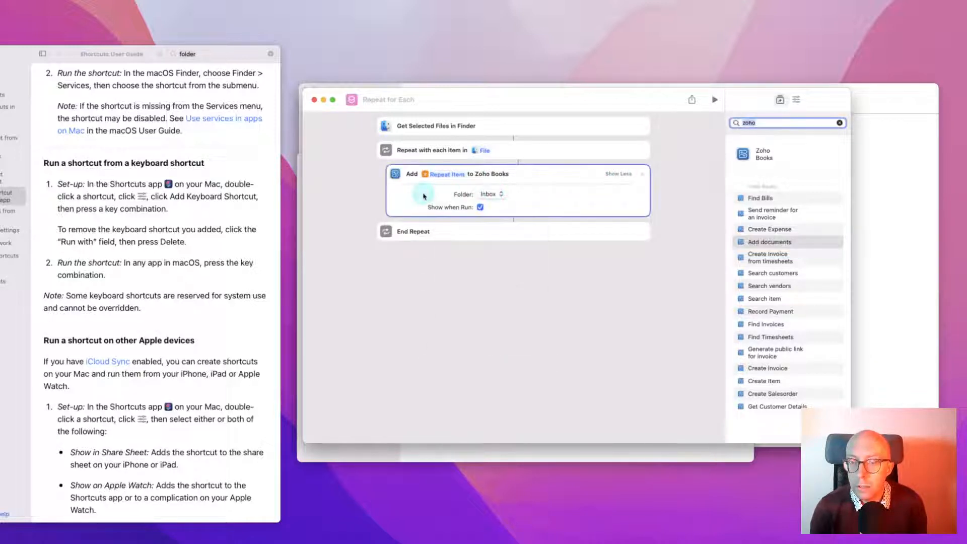
click(839, 123)
click(786, 122)
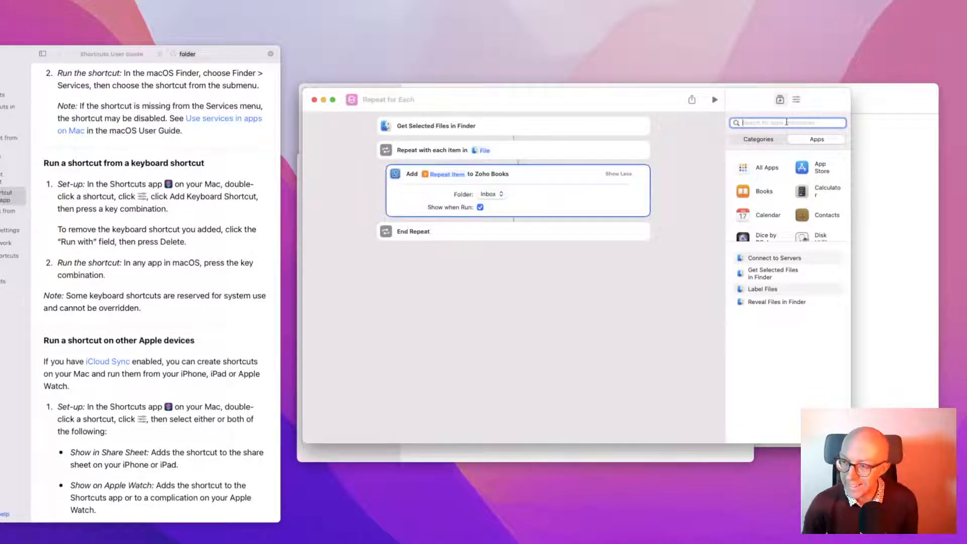
Rename the new shortcut to 'Add to Receipts'
click(386, 101)
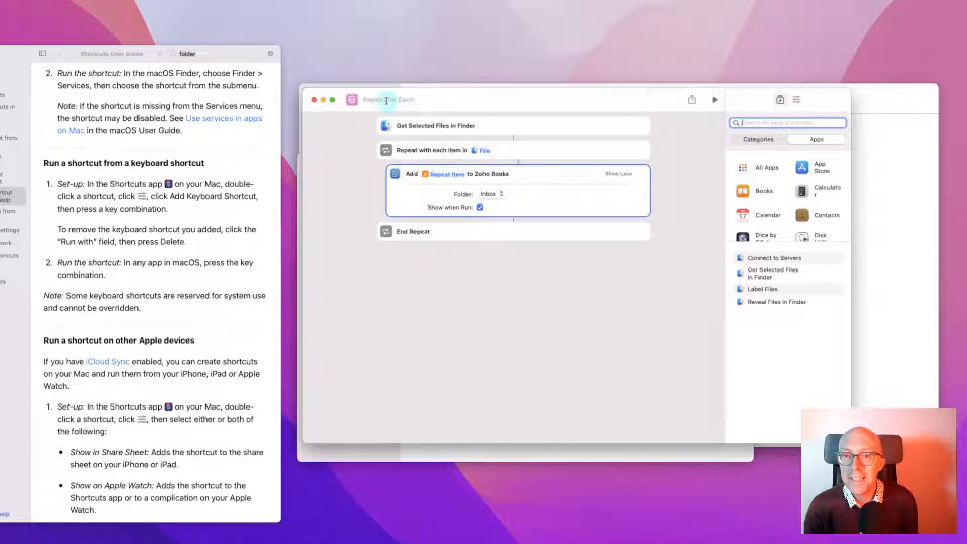
text(Add)
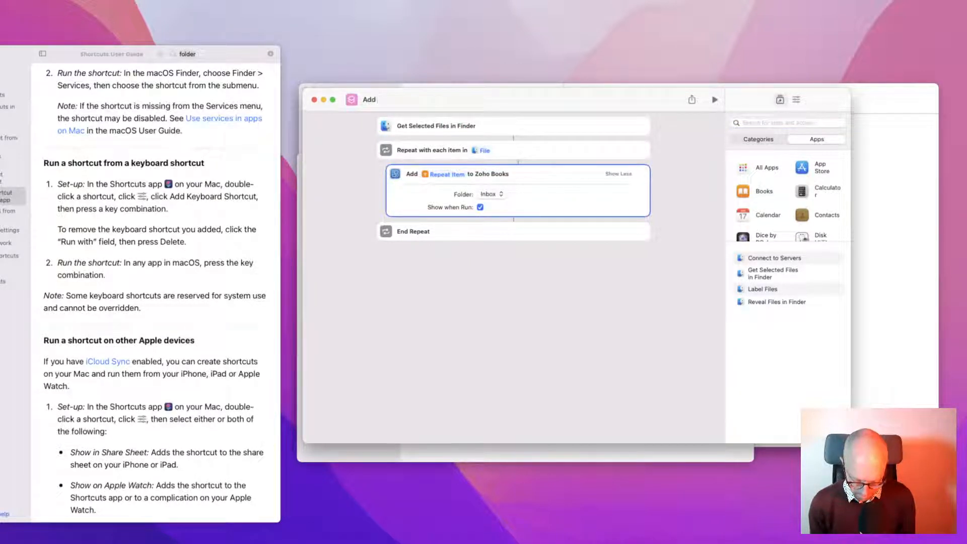
text( to Inv)
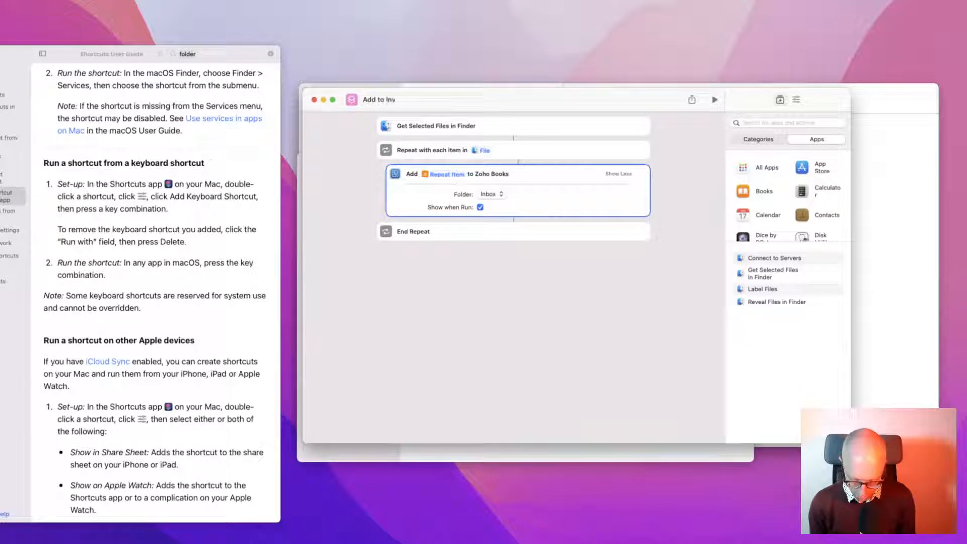
text(oice)
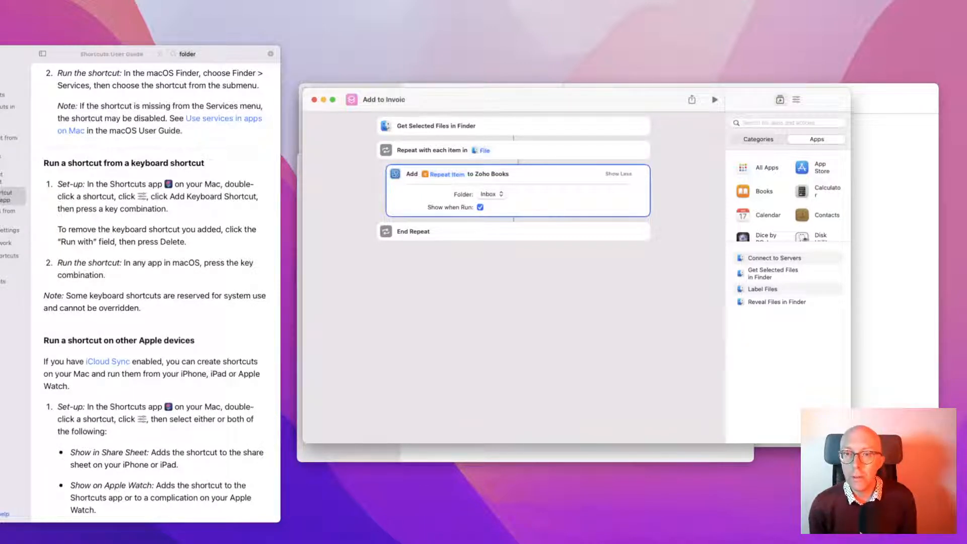
key(BackSpace)
key(BackSpace)
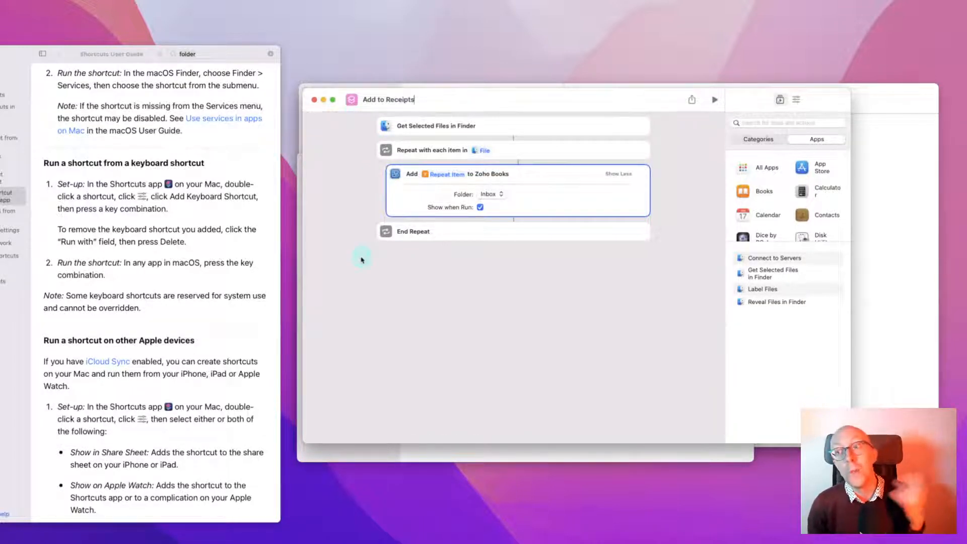
click(439, 292)
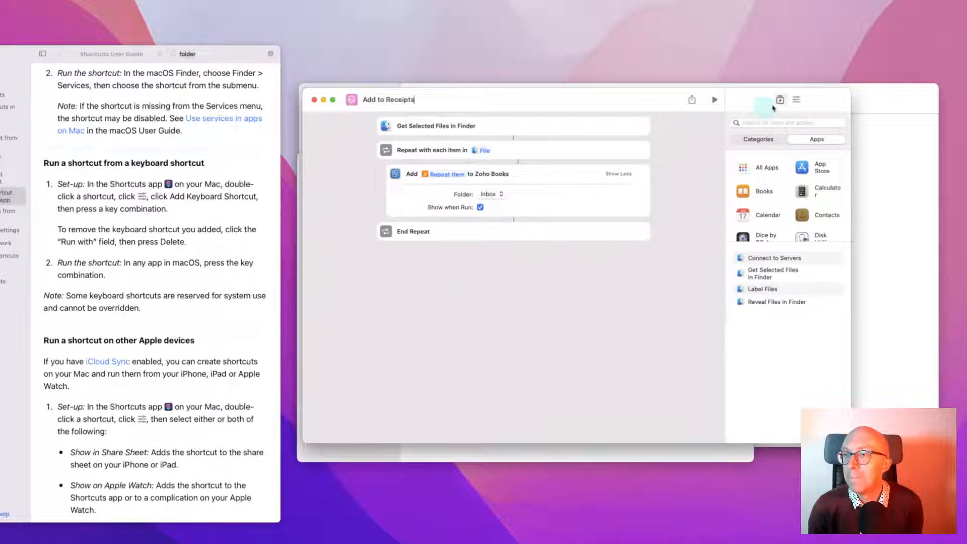
Make it a Finder Quick Action accepting Any input, then switch to Finder's Downloads window
click(795, 99)
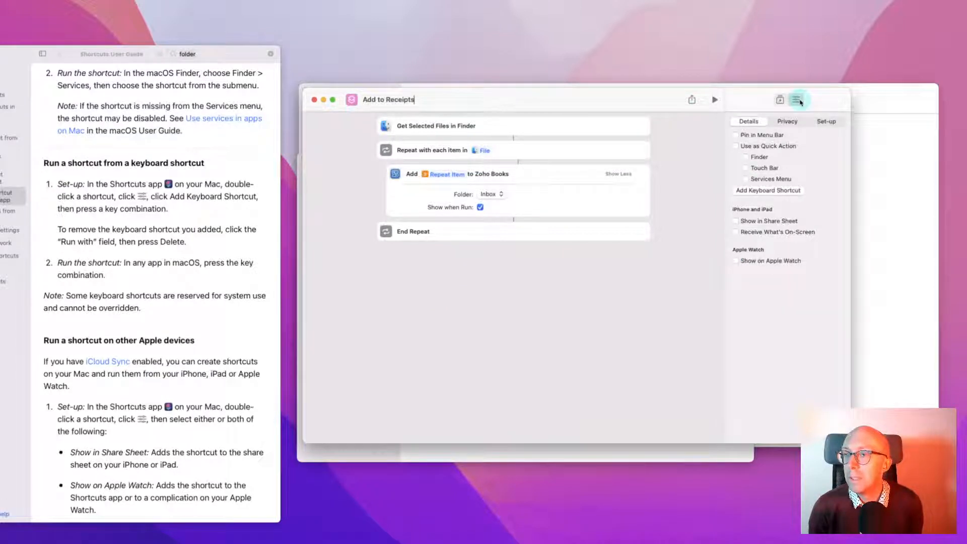
click(761, 146)
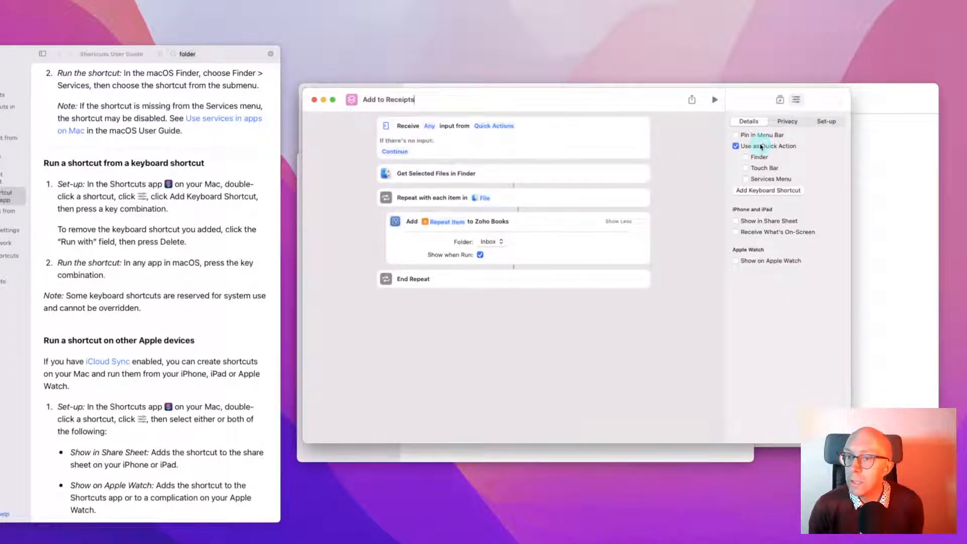
click(750, 157)
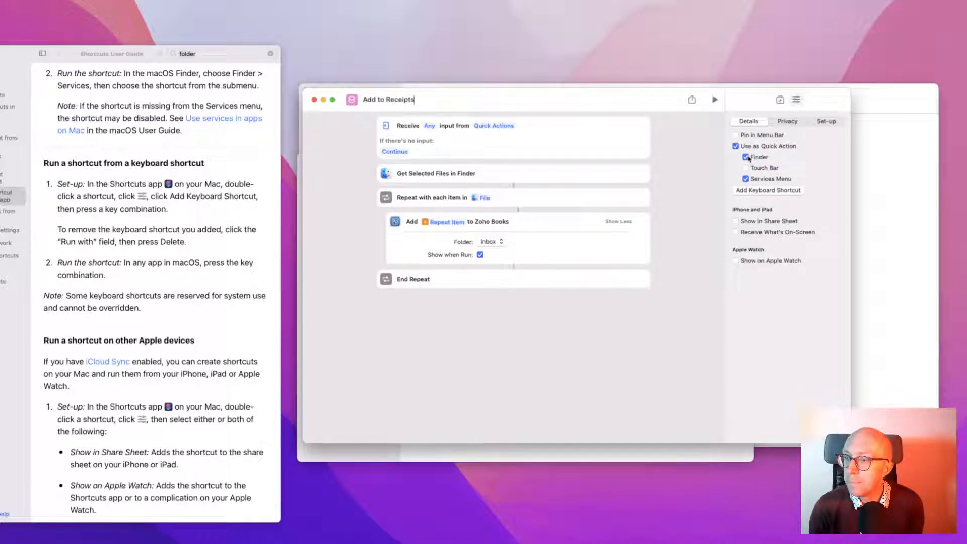
click(486, 153)
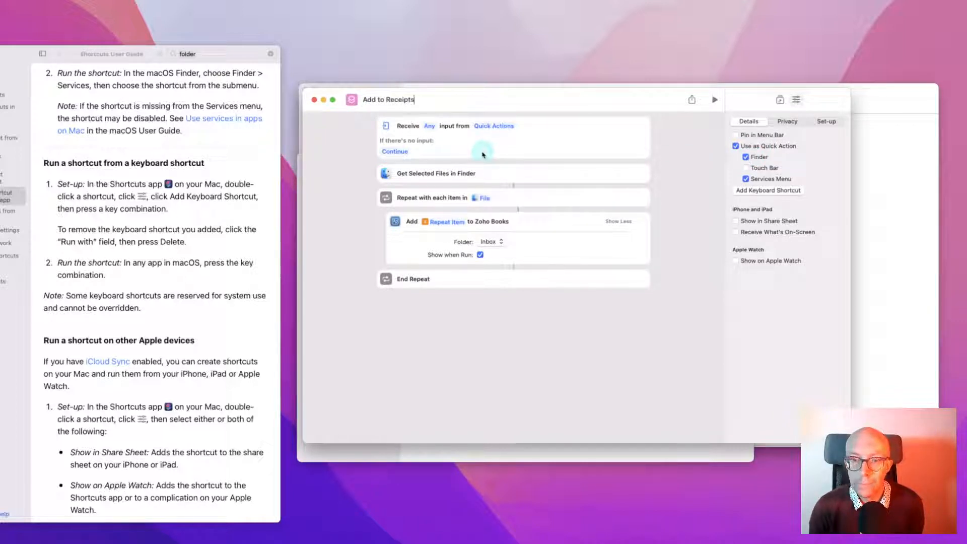
click(429, 127)
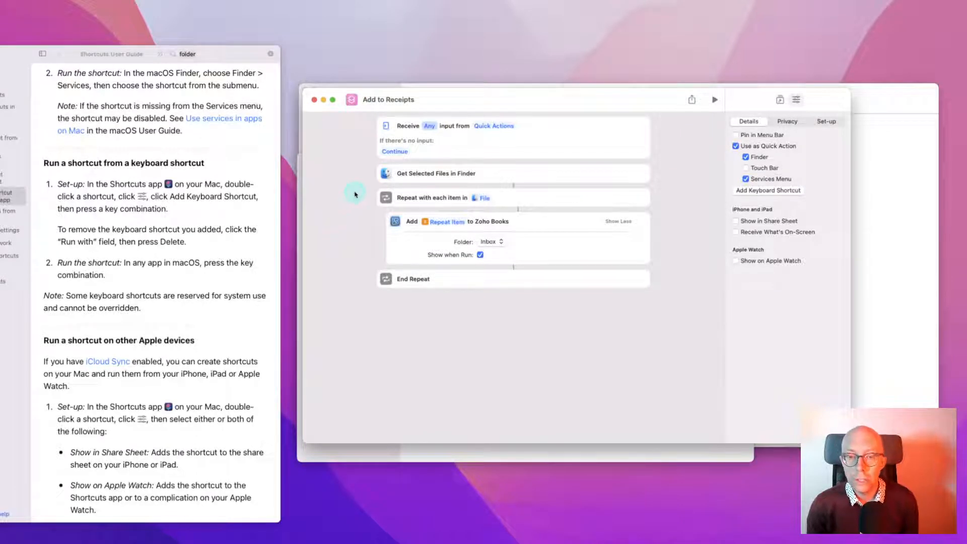
key(super+Tab)
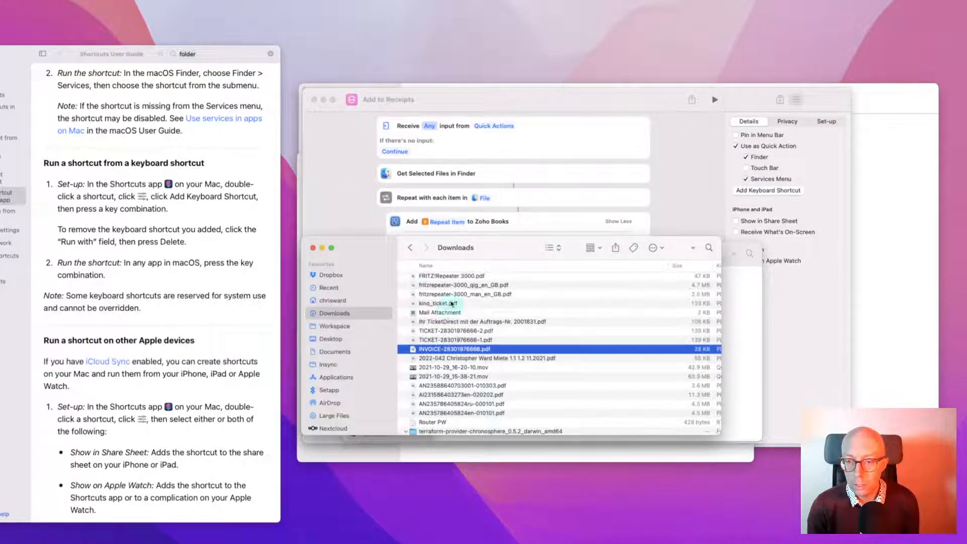
Run the Add to Receipts quick action on INVOICE-28301976666.pdf and confirm the Zoho Books upload
right_click(412, 348)
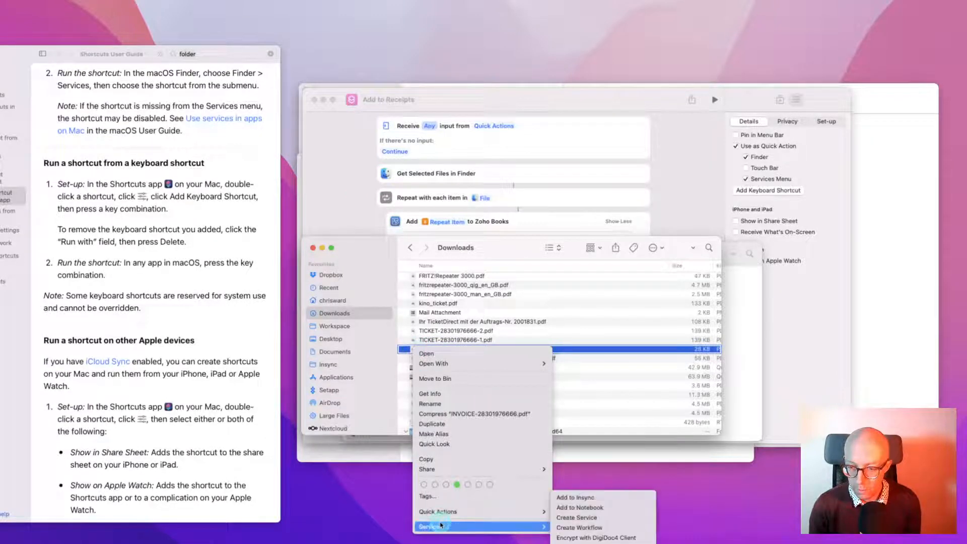
mouse_move(441, 511)
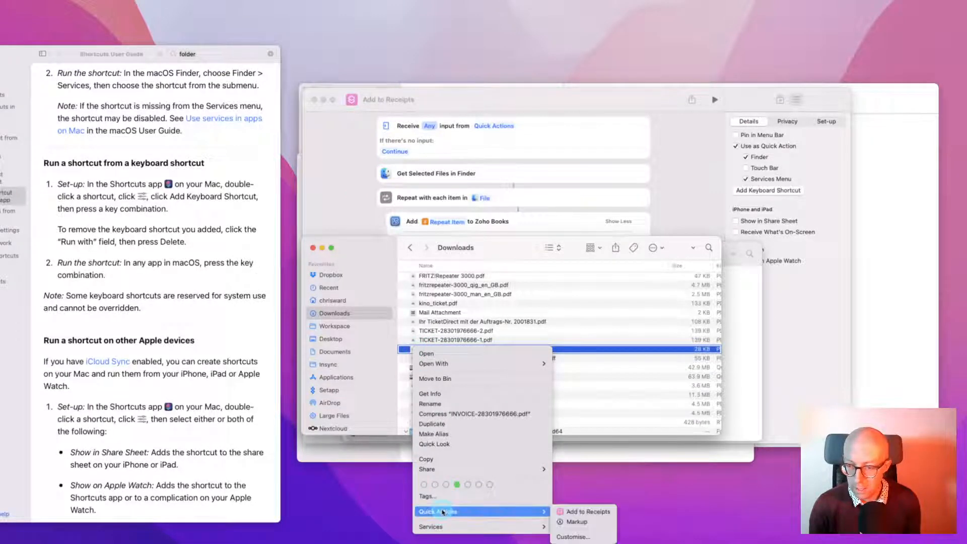
click(575, 508)
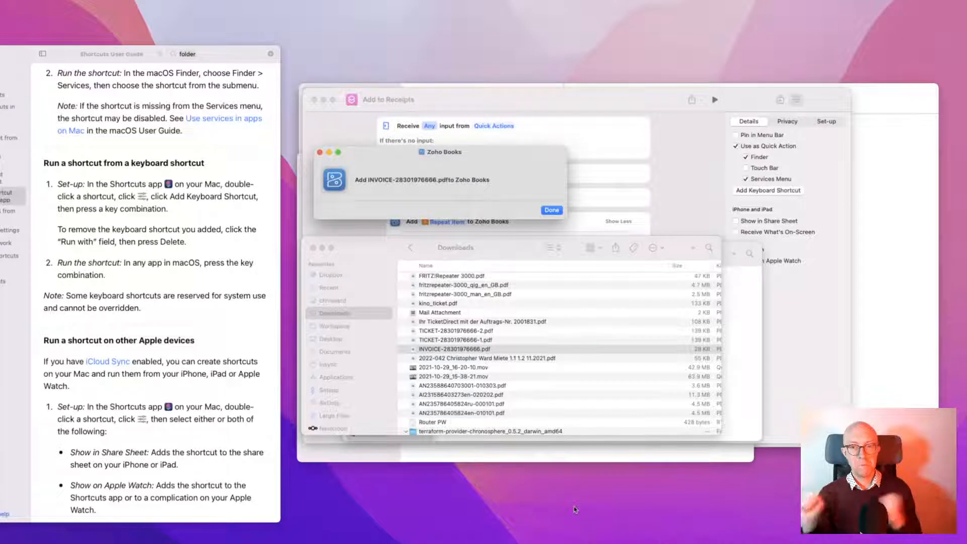
click(554, 210)
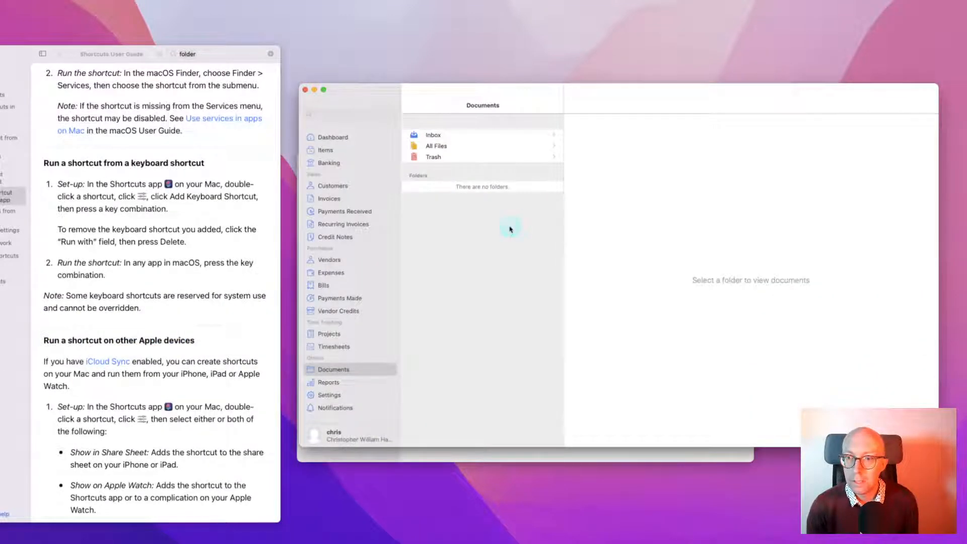
Find INVOICE-28301976666.pdf in the Zoho Books Inbox and delete it, answering the confirmation
click(433, 135)
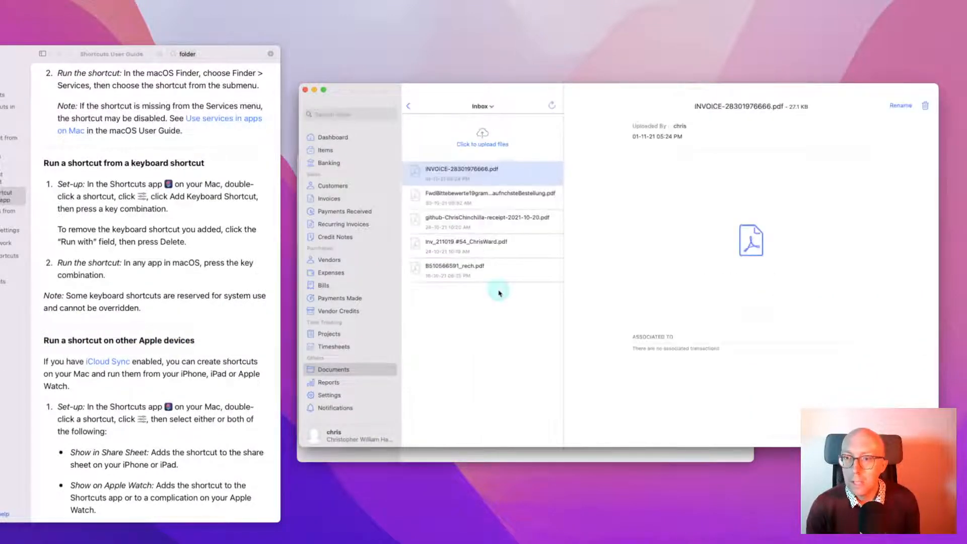
click(464, 174)
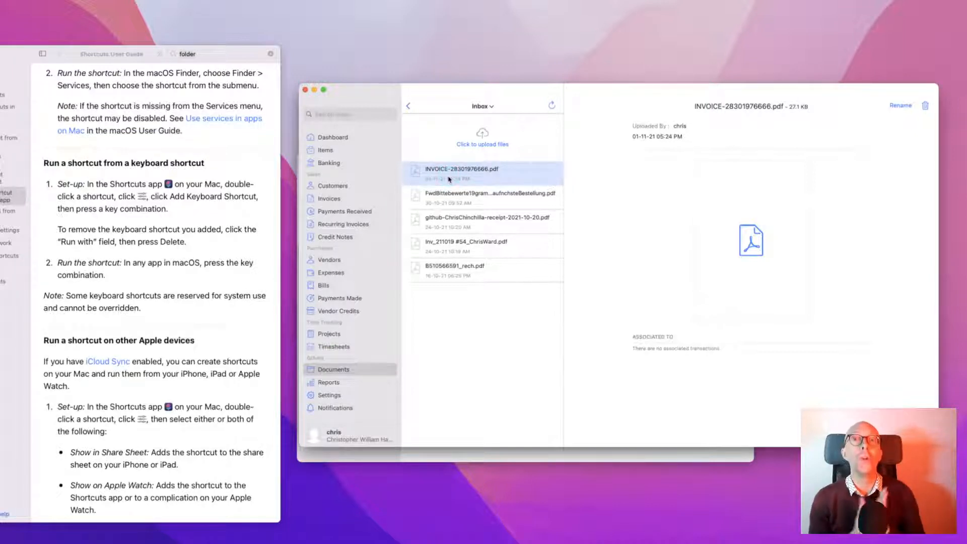
click(926, 107)
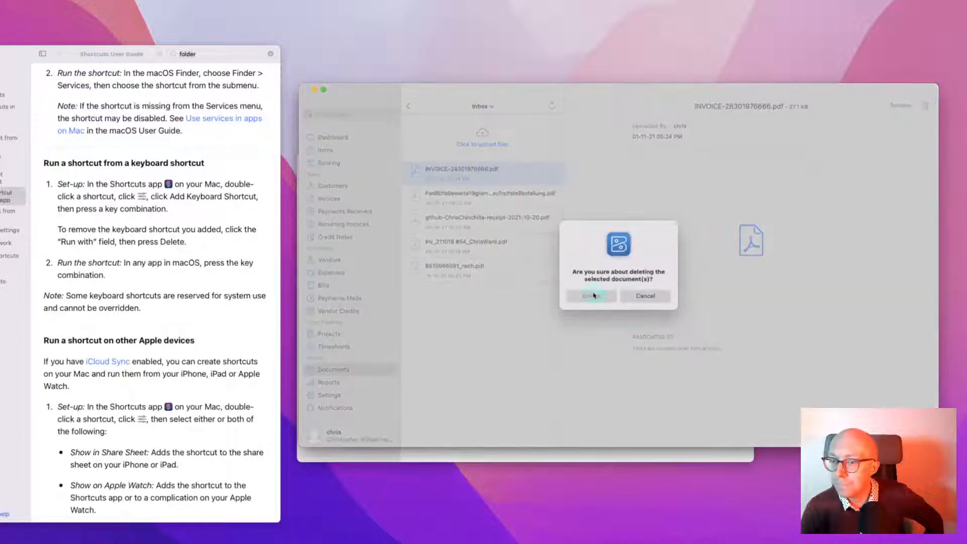
click(592, 295)
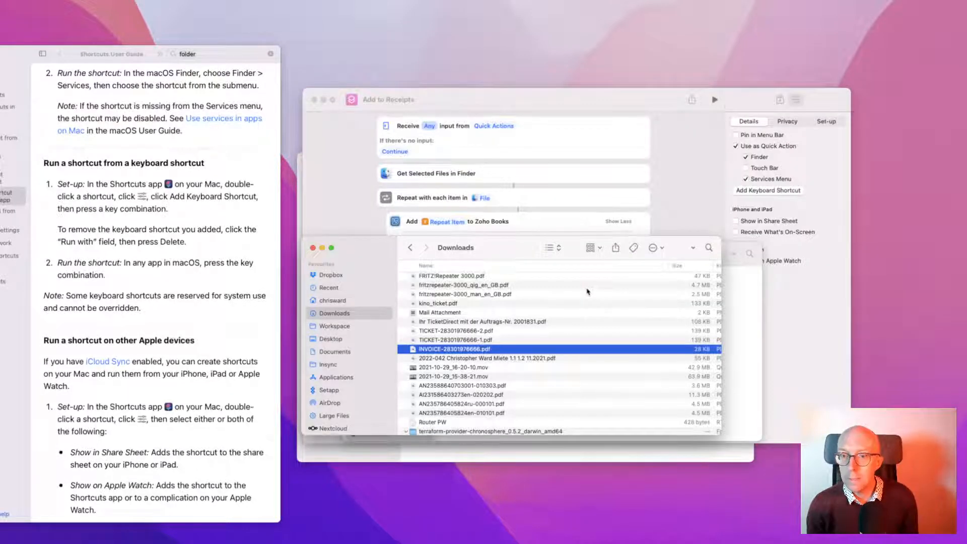
Close the Add to Receipts editor, browse the Gallery collections, and return to All Shortcuts
click(672, 187)
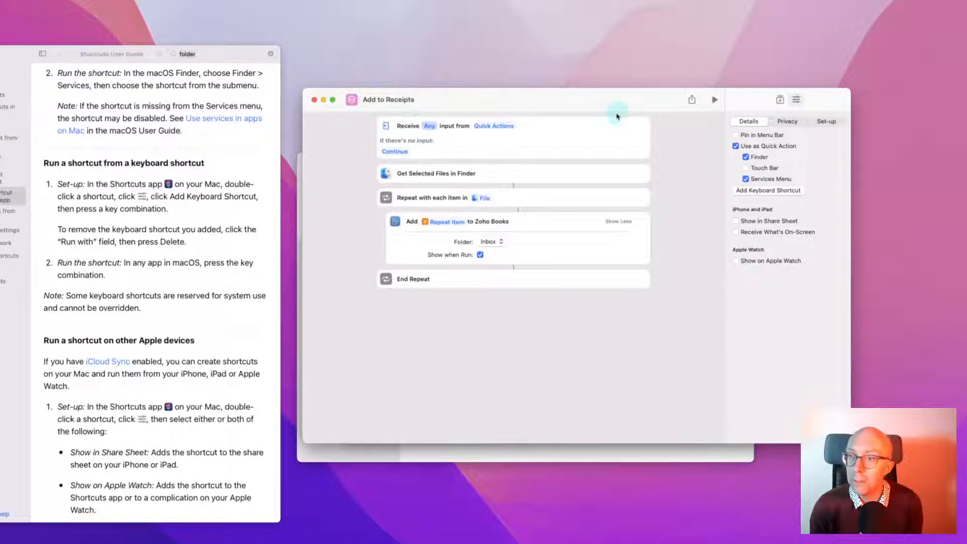
click(315, 100)
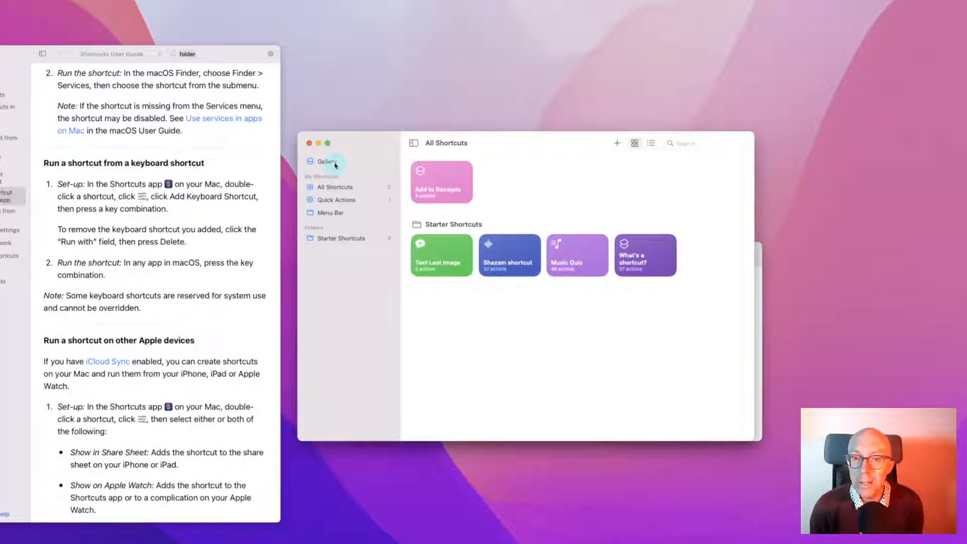
click(335, 163)
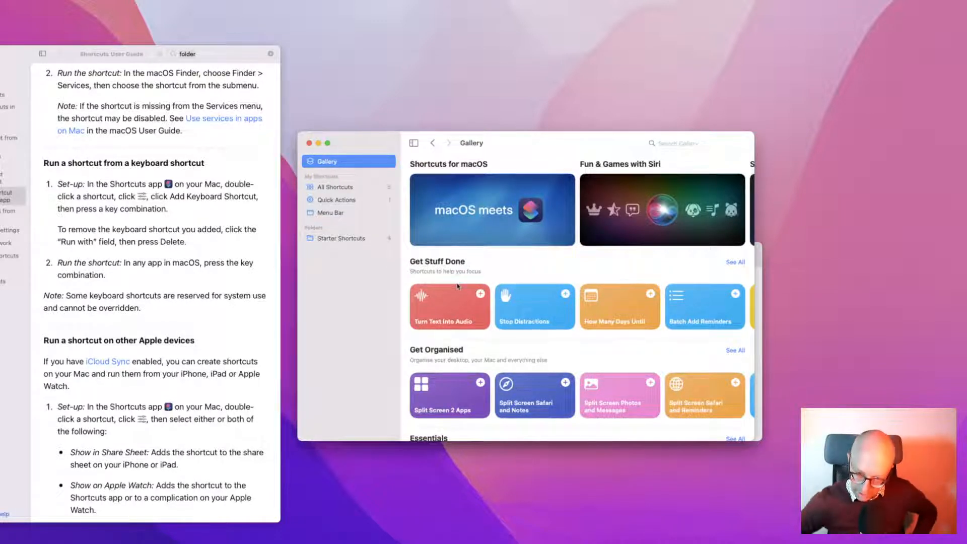
click(529, 308)
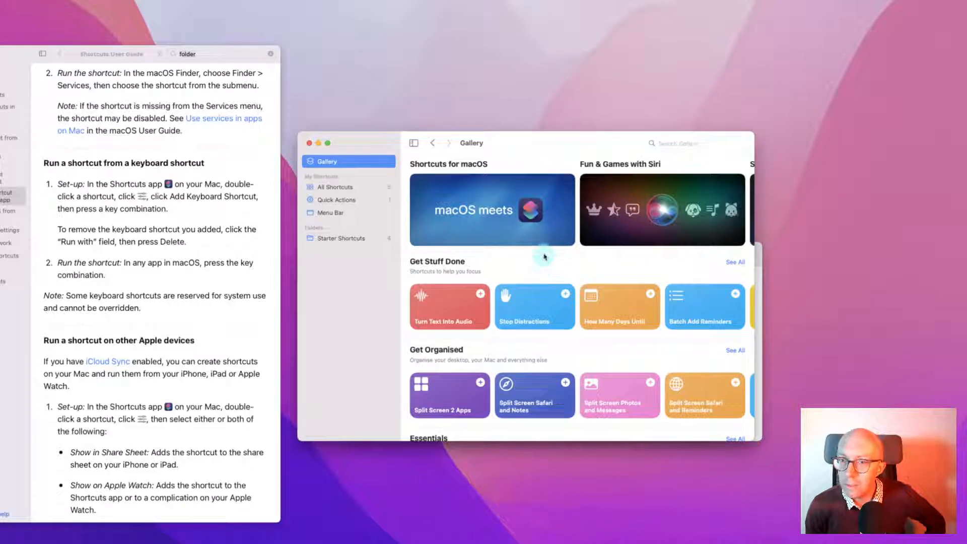
scroll(630, 210, right, 3)
scroll(630, 209, right, 5)
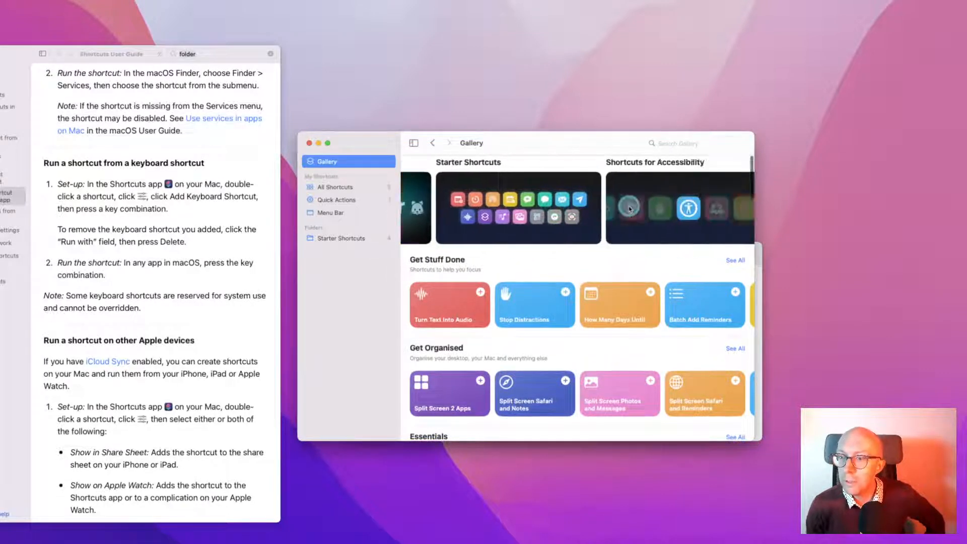
click(629, 209)
scroll(629, 209, right, 6)
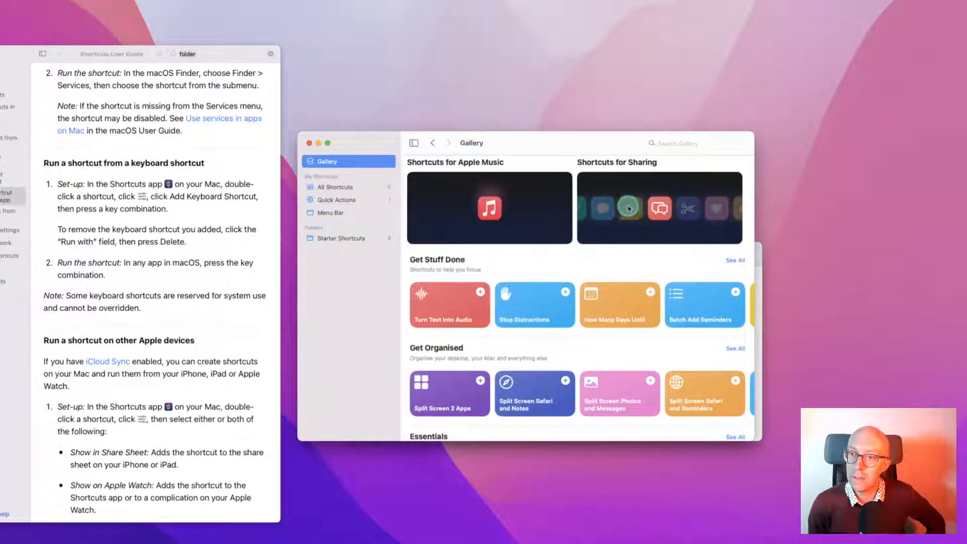
click(336, 188)
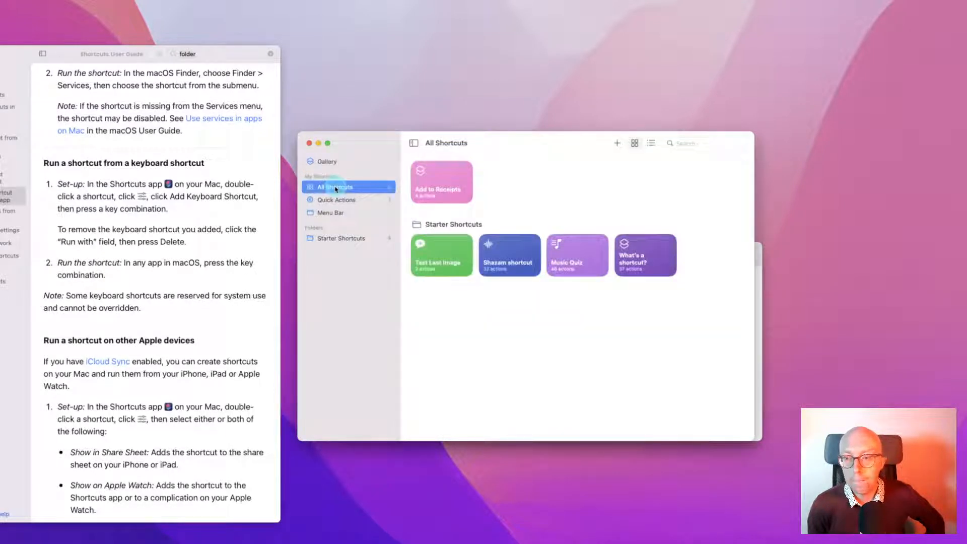
Create a new shortcut, show the Notebook app's actions in the Apps list, then switch to Finder
click(618, 145)
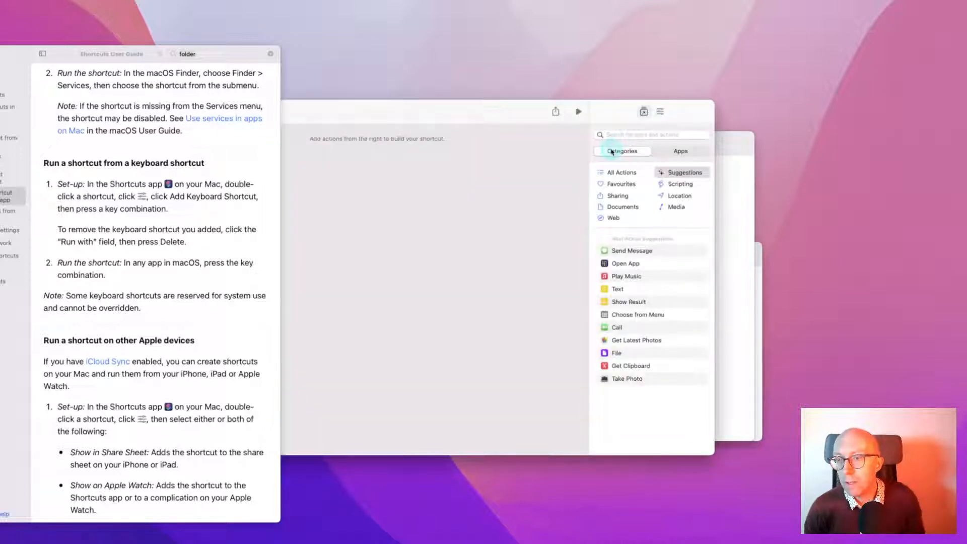
click(680, 151)
drag(462, 120, 503, 84)
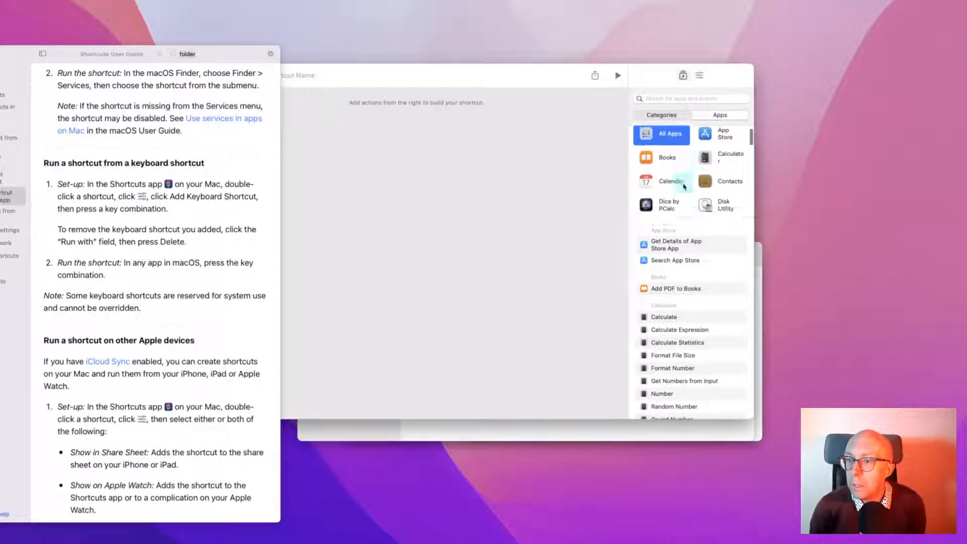
scroll(685, 181, down, 2)
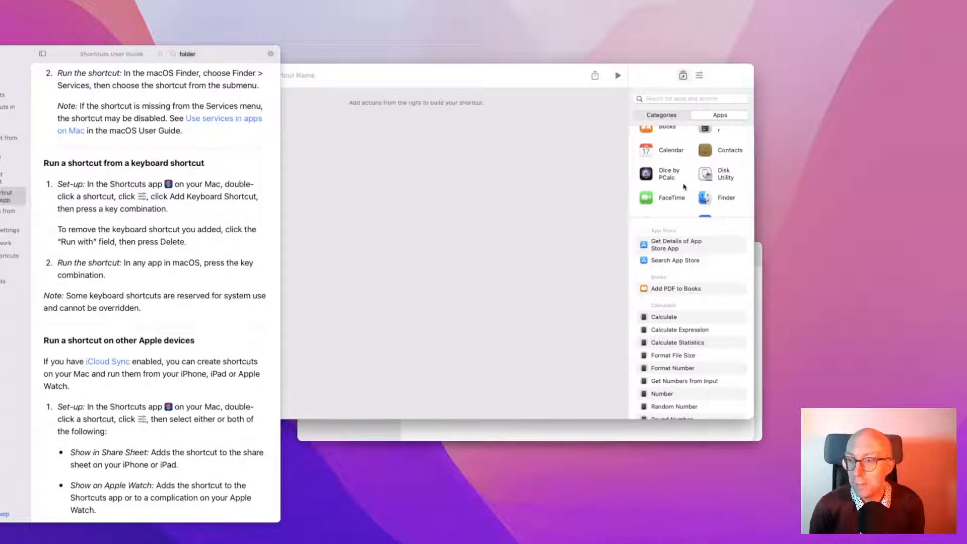
scroll(685, 186, down, 3)
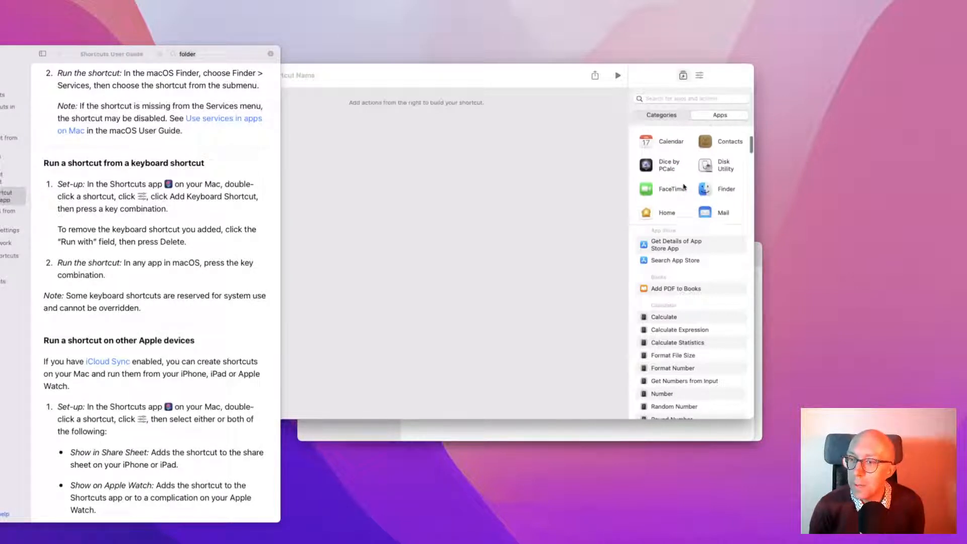
scroll(701, 192, down, 3)
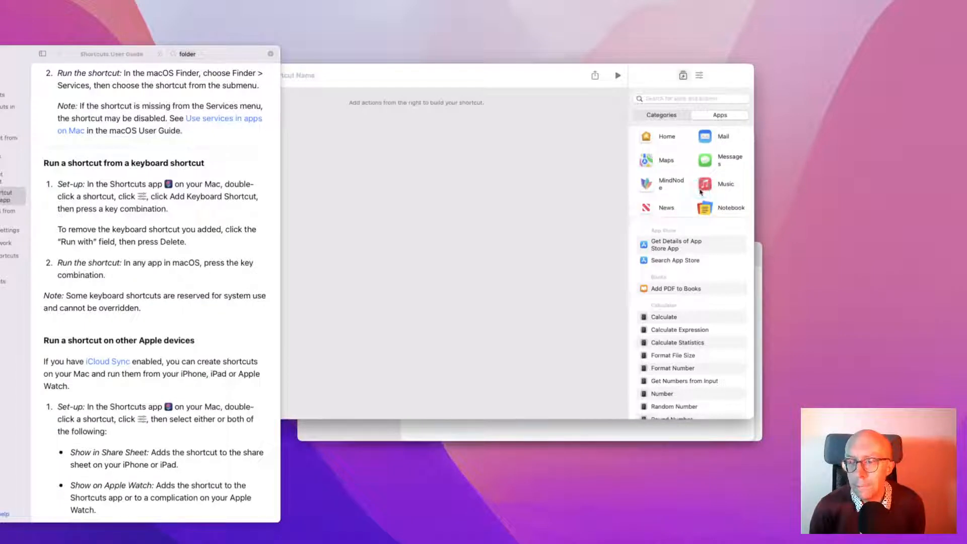
scroll(701, 192, down, 2)
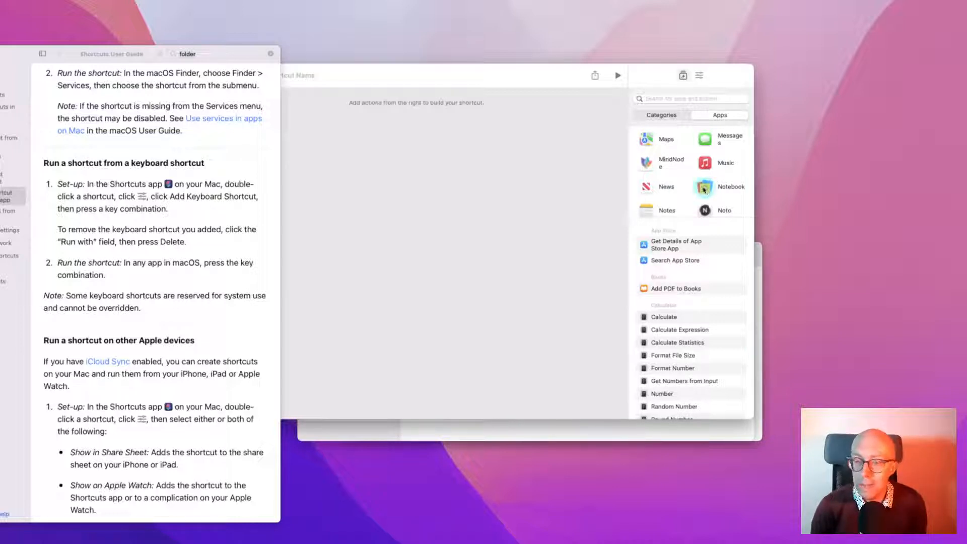
click(704, 189)
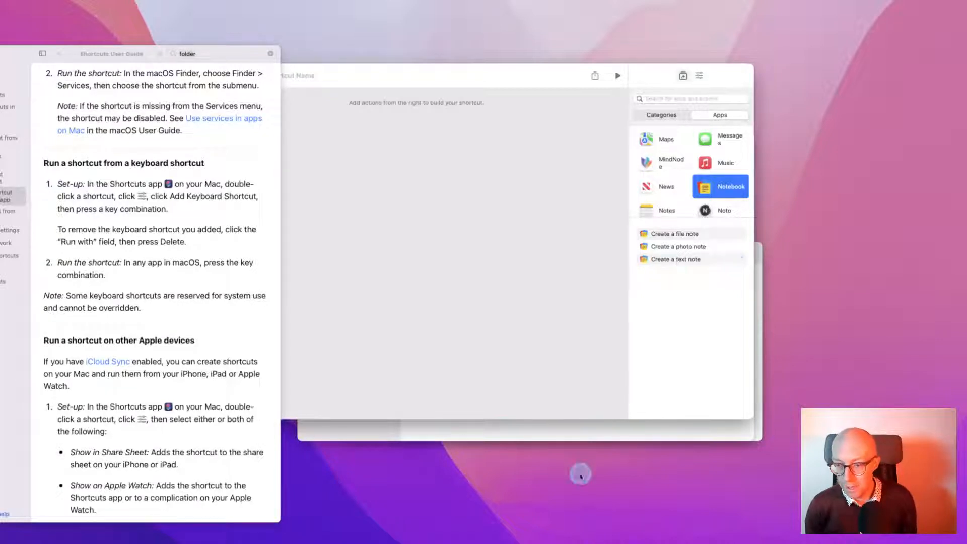
key(super+Tab)
key(super+shift+Tab)
key(super+shift+Tab)
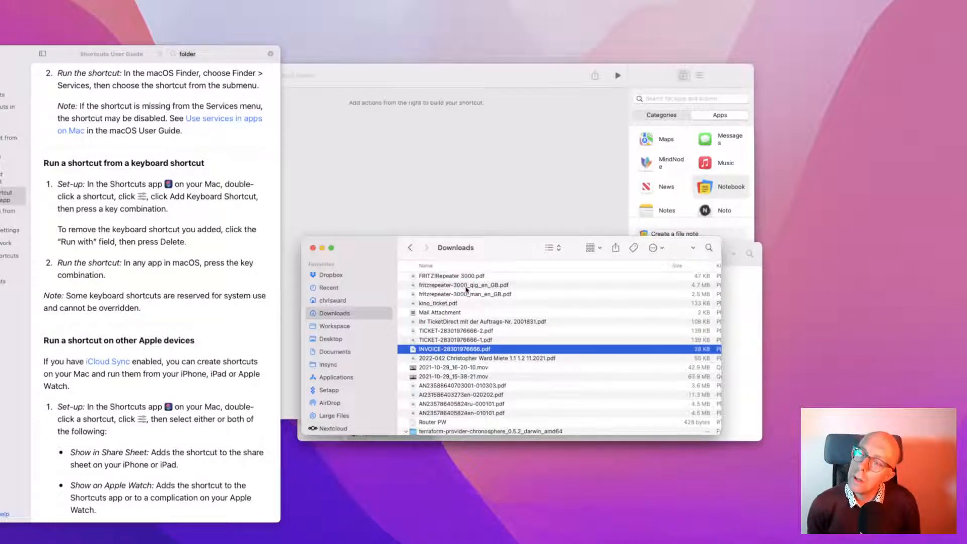
right_click(443, 350)
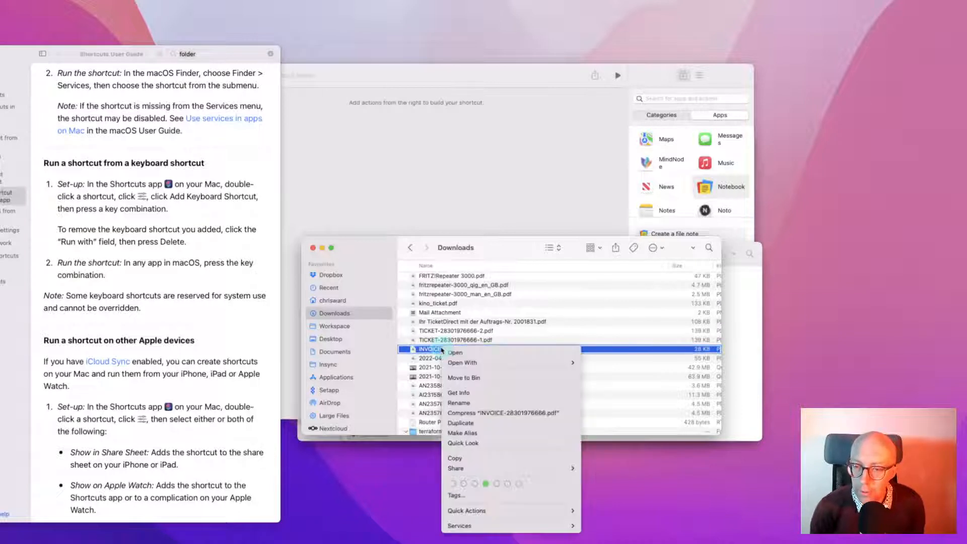
mouse_move(465, 473)
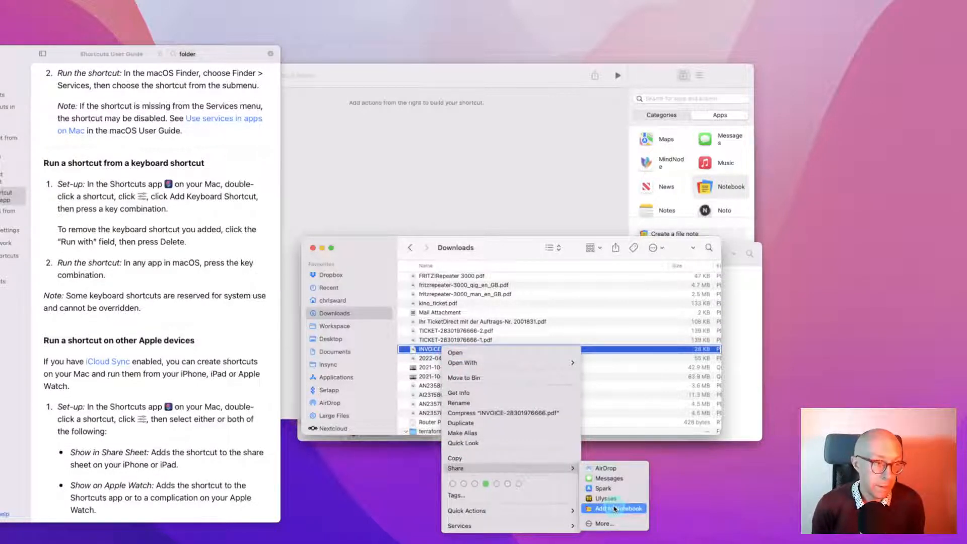
click(617, 512)
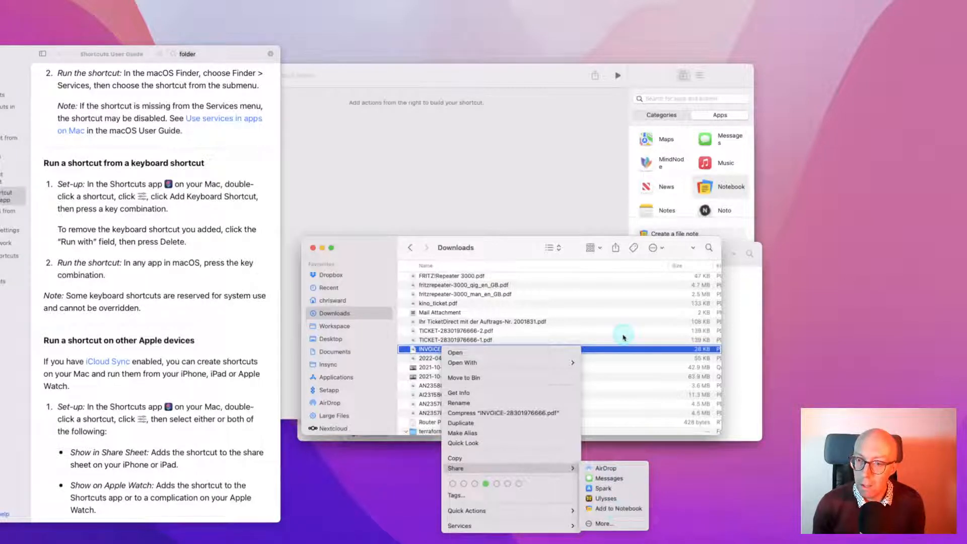
click(449, 313)
right_click(449, 313)
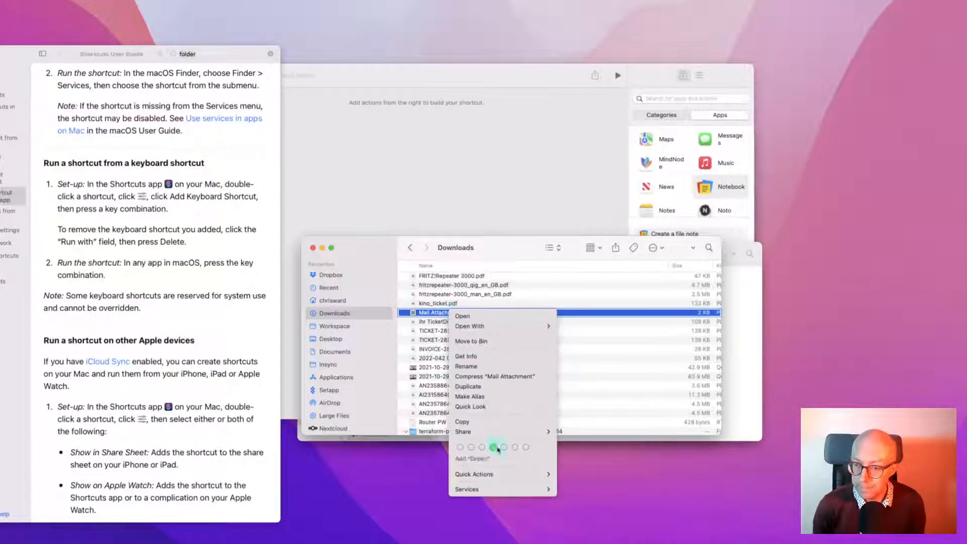
mouse_move(483, 435)
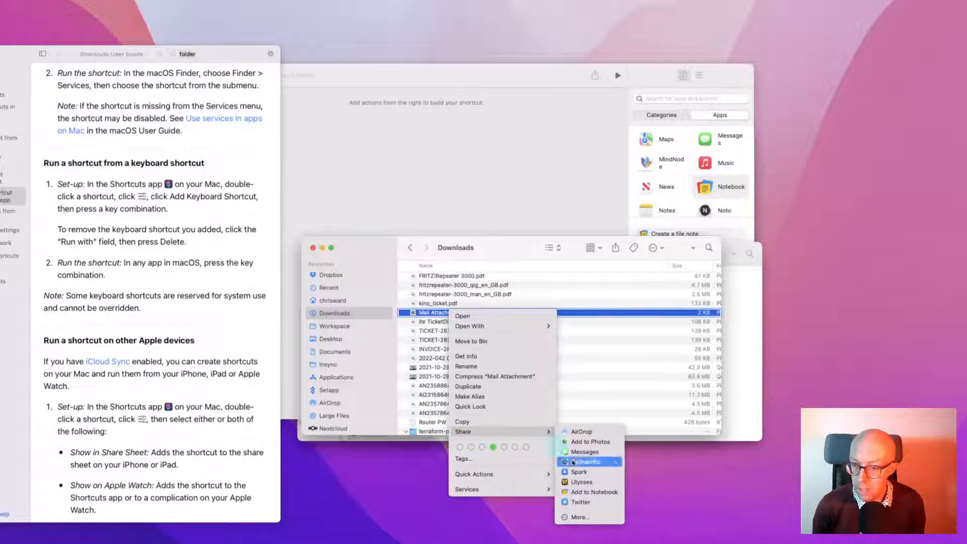
click(513, 257)
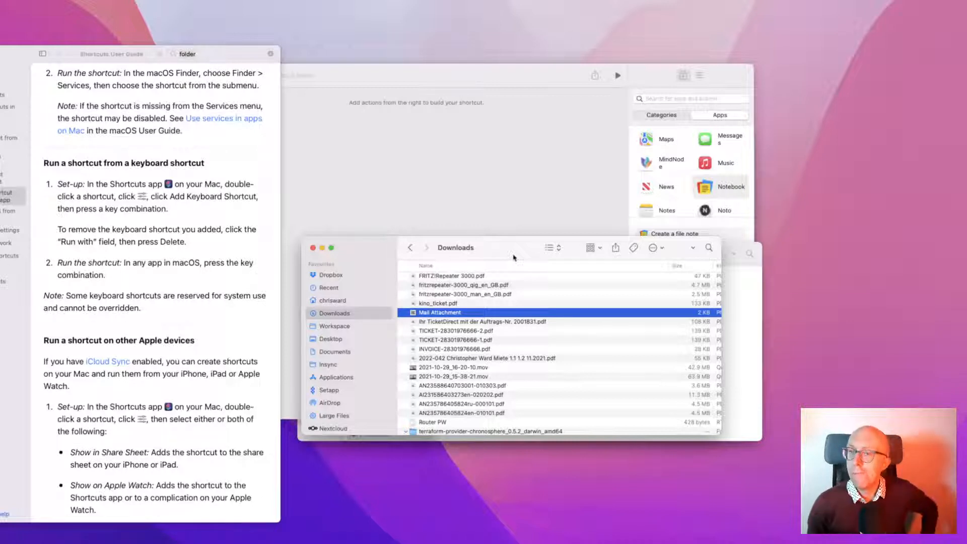
Scroll the Apps list to Trello and show its actions, such as Add Trello Card and Get Trello Items
scroll(697, 180, down, 1)
click(697, 179)
scroll(697, 180, down, 2)
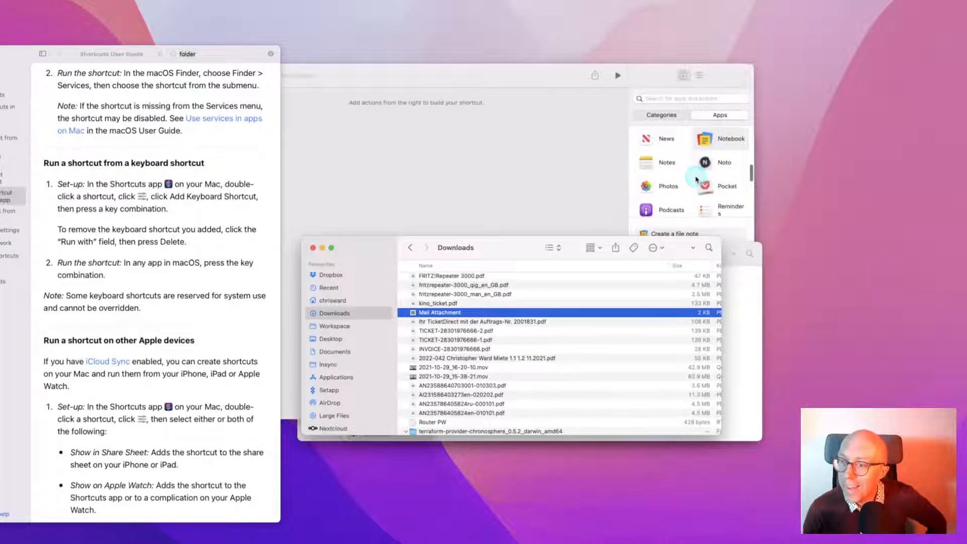
scroll(696, 179, down, 1)
scroll(696, 180, down, 1)
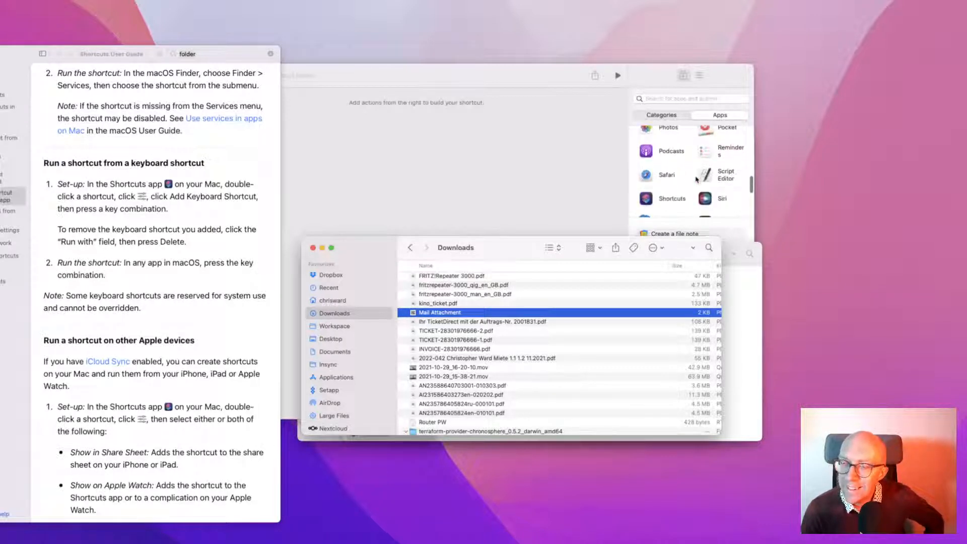
scroll(697, 180, down, 3)
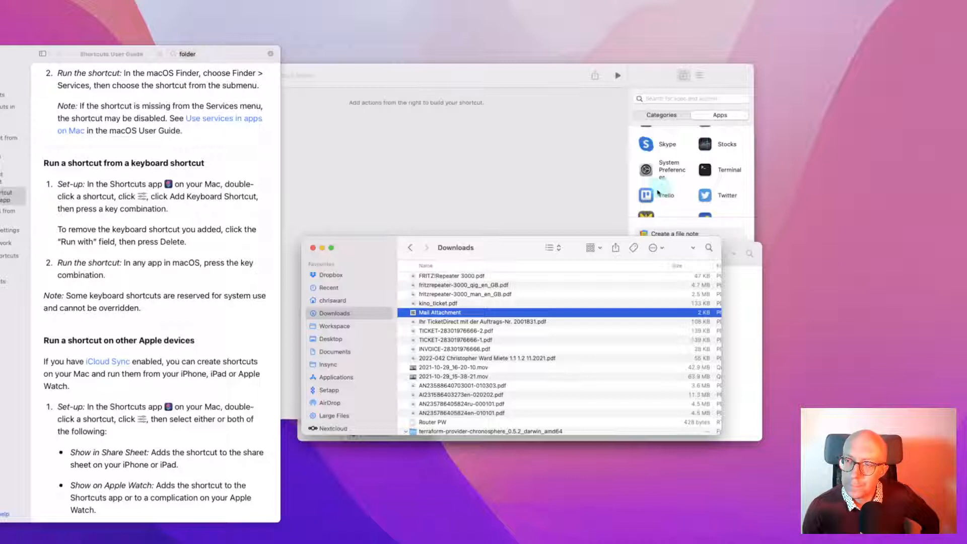
click(646, 198)
click(647, 198)
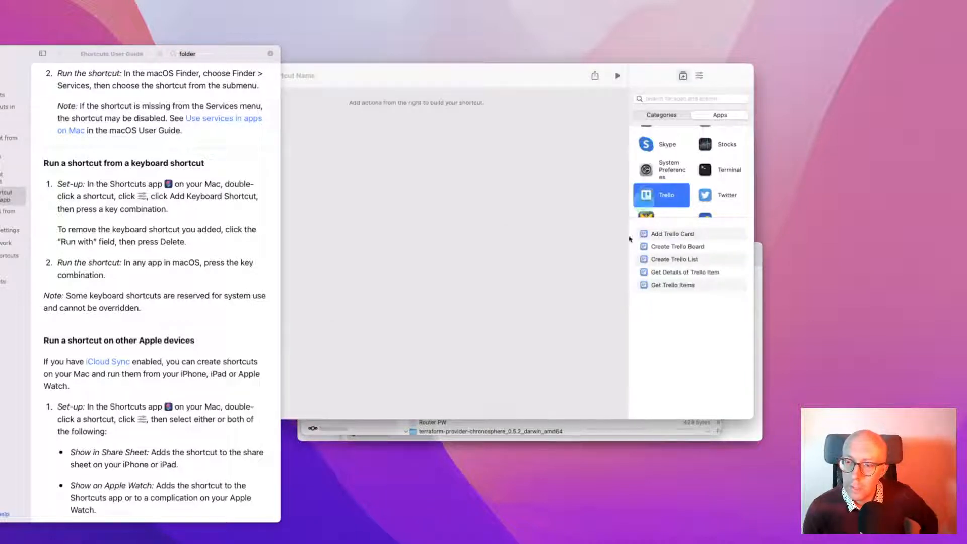
click(584, 413)
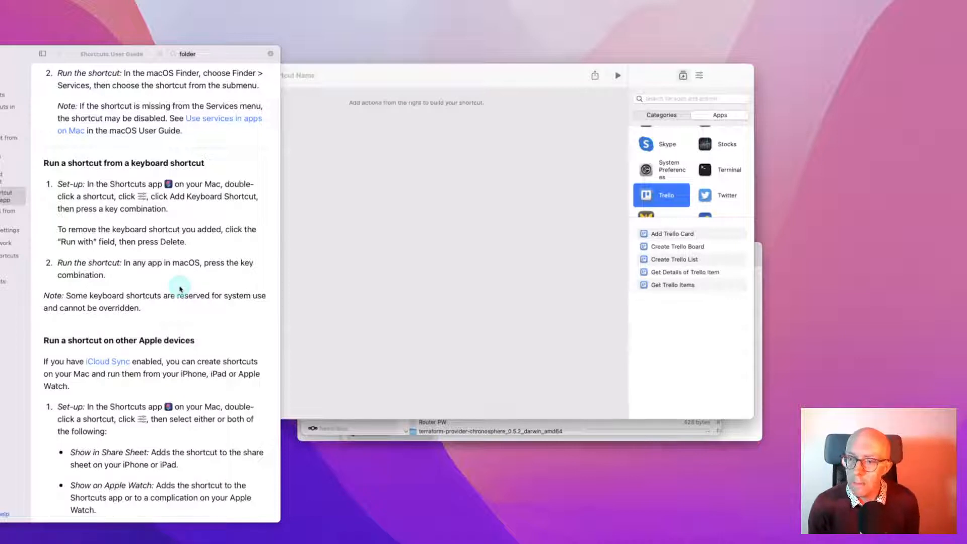
click(380, 427)
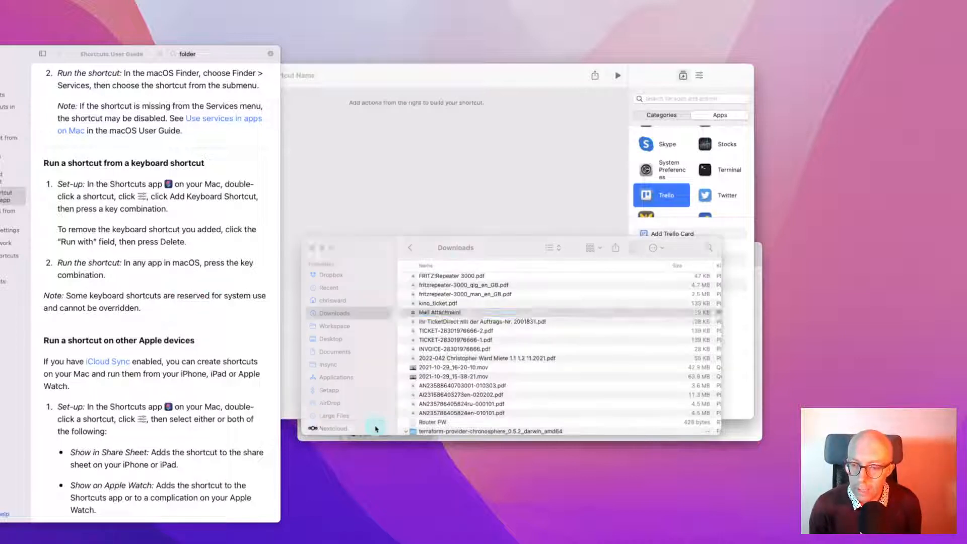
Open, then dismiss, the Mail Attachment file's options and a launcher search for 'tre'
right_click(413, 311)
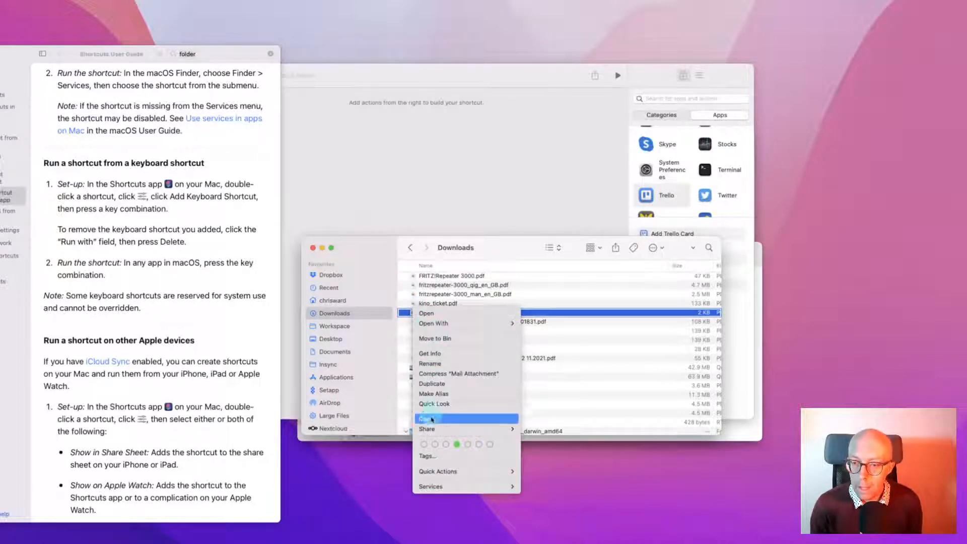
mouse_move(474, 429)
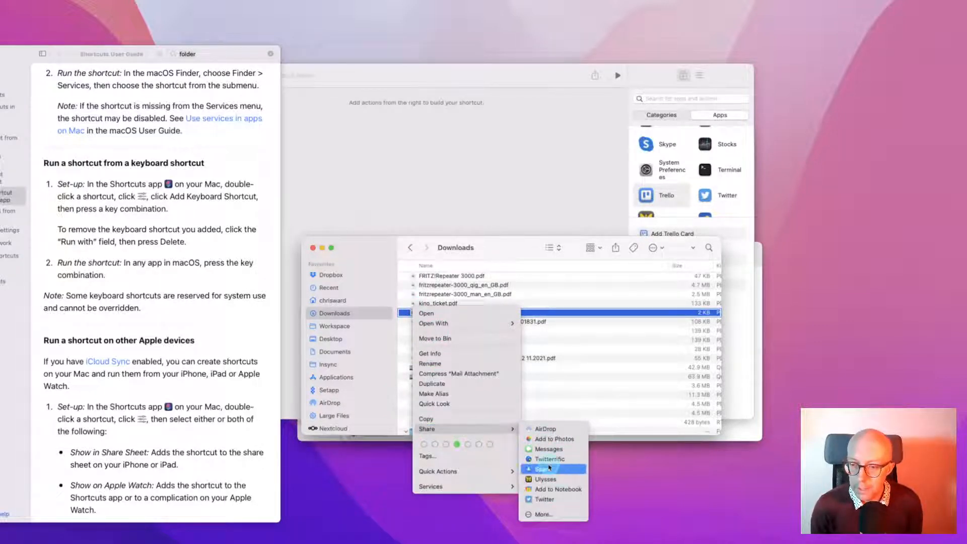
click(500, 241)
key(alt+space)
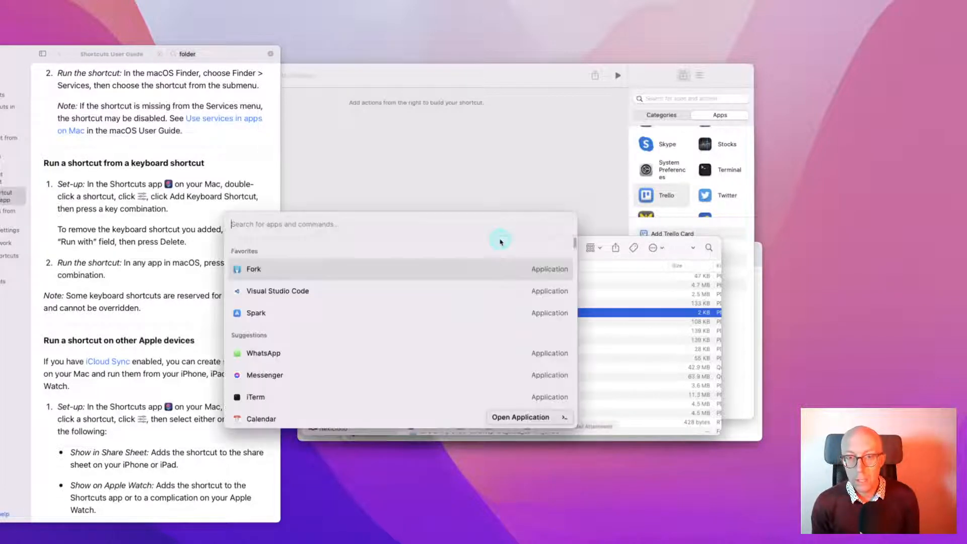
text(tre)
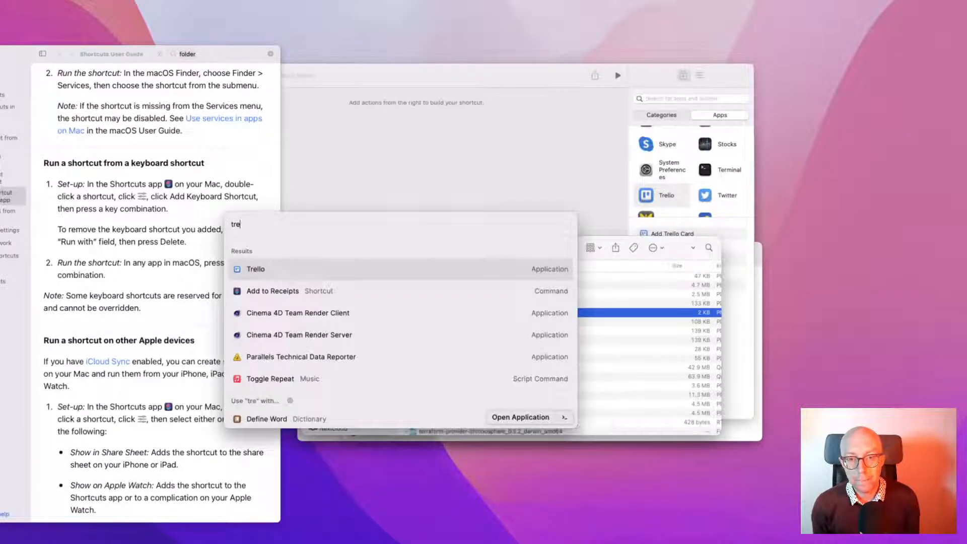
key(BackSpace)
key(BackSpace)
key(BackSpace)
click(354, 487)
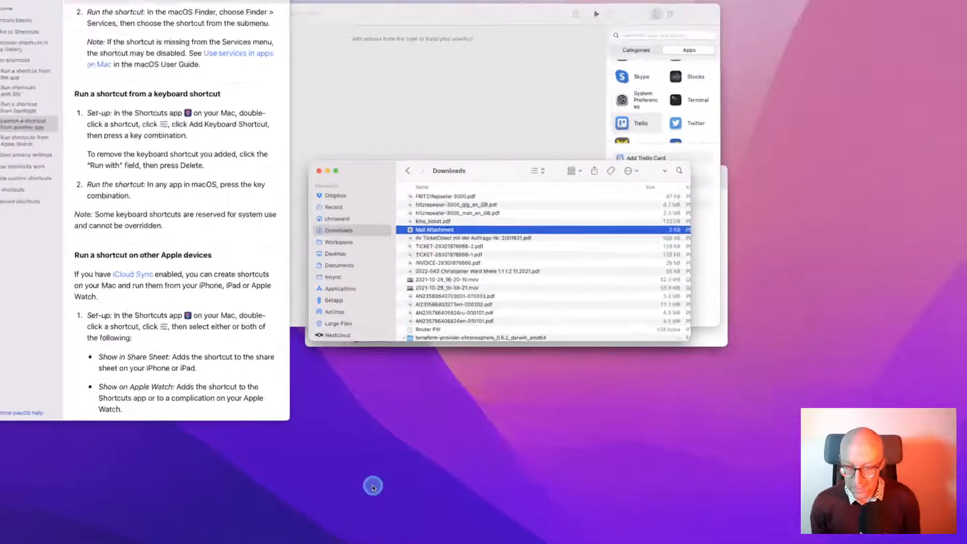
Quit the Trello desktop app from the Dock and return to the Shortcuts editor's Trello actions
mouse_move(427, 538)
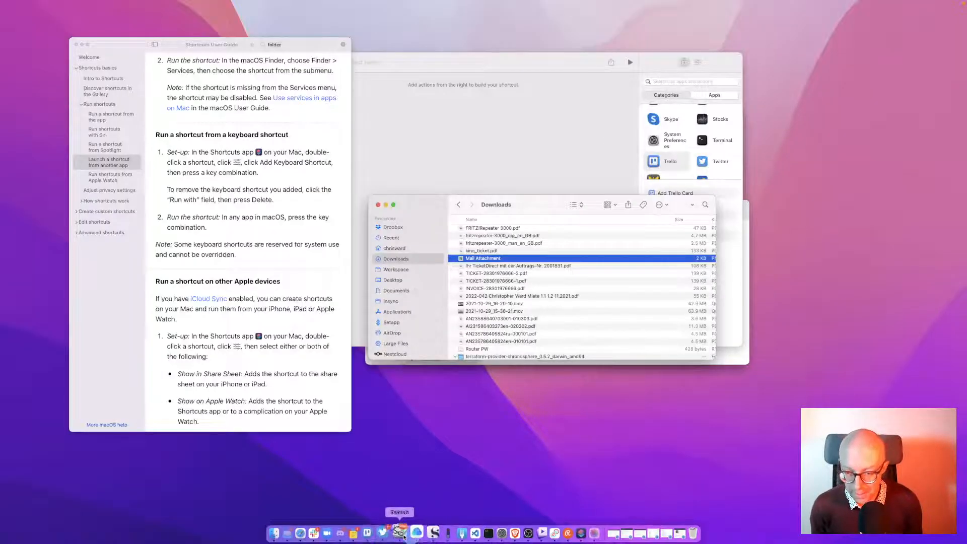
right_click(373, 533)
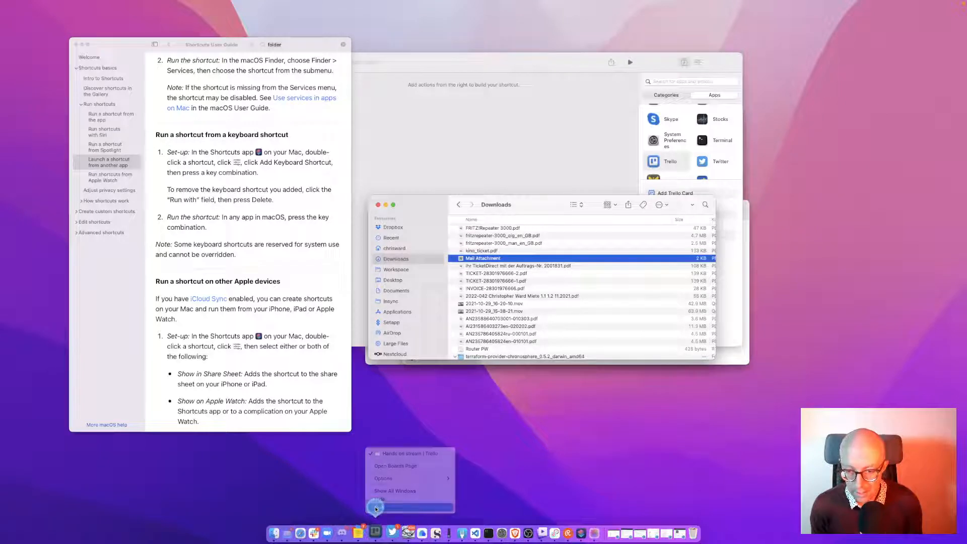
click(375, 508)
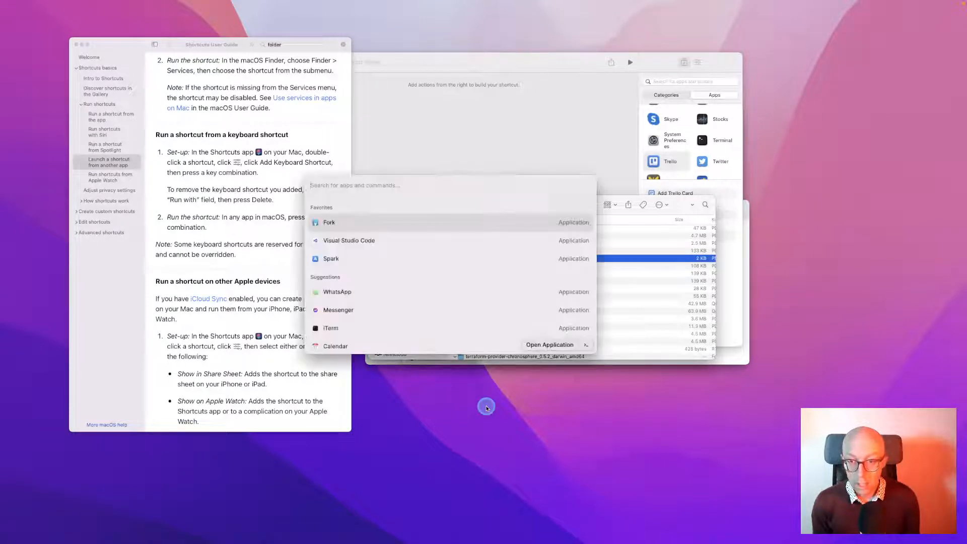
click(486, 407)
click(460, 234)
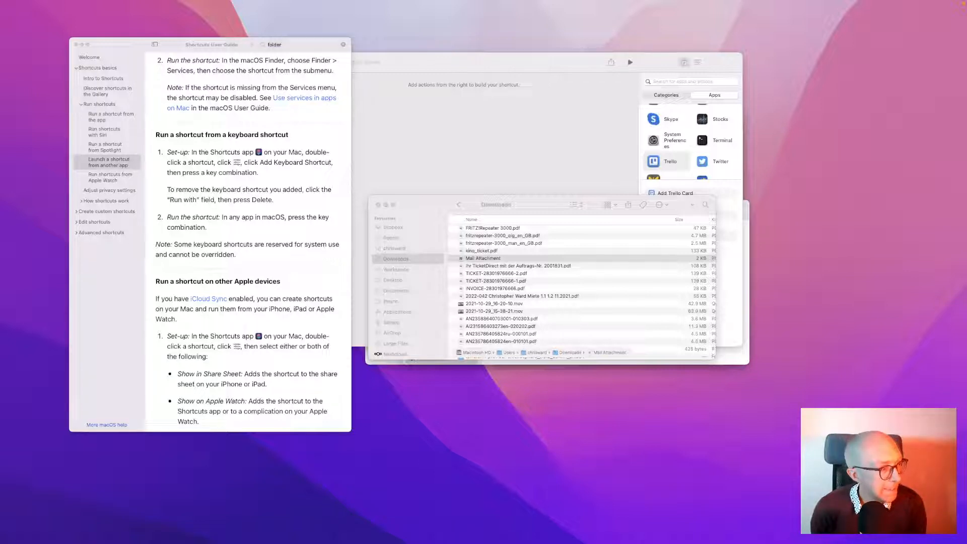
key(super+Tab)
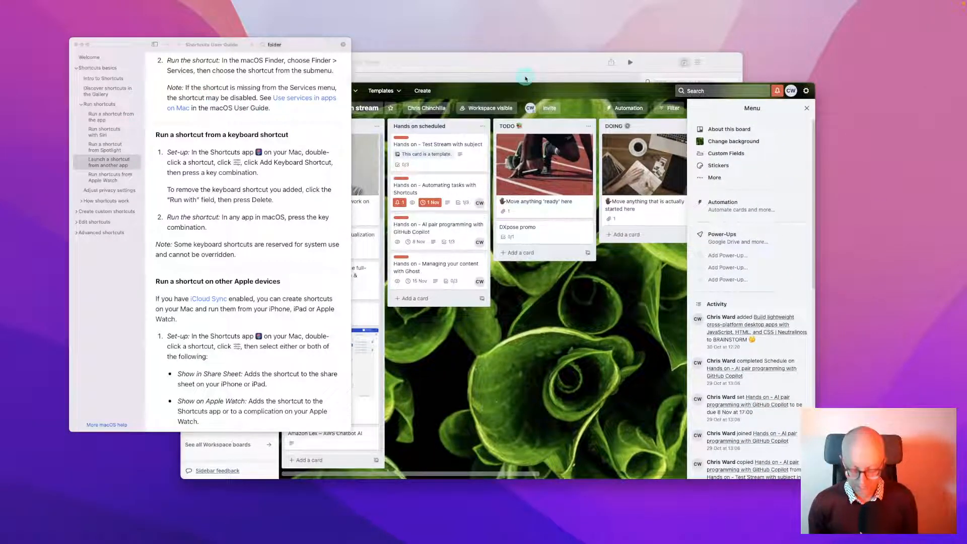
key(super+Tab)
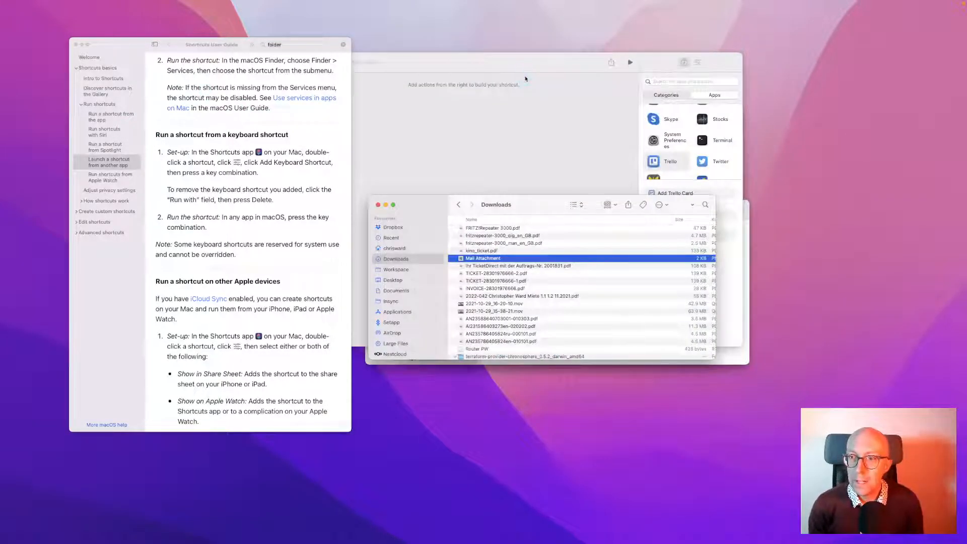
click(523, 135)
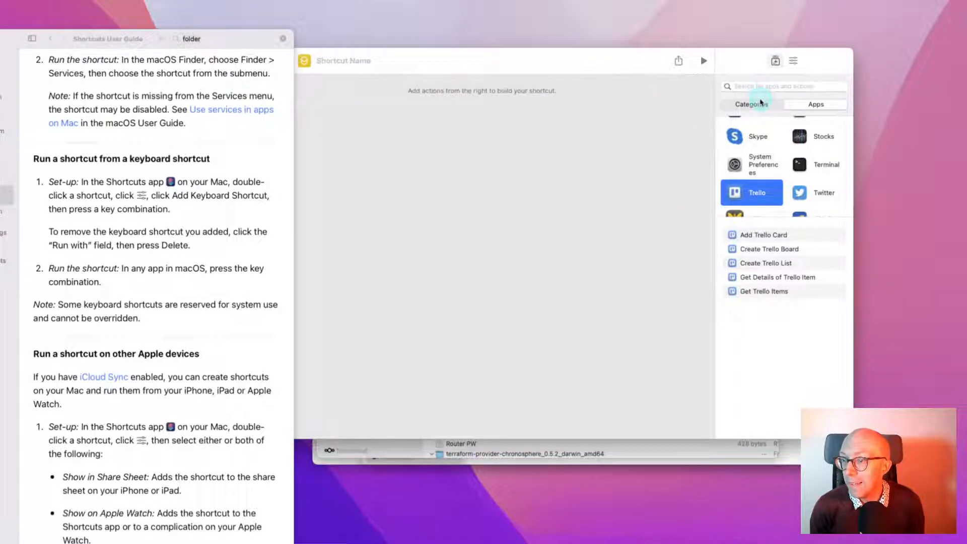
Add Get Selected Files in Finder followed by a Repeat for Each loop to the editor
click(756, 87)
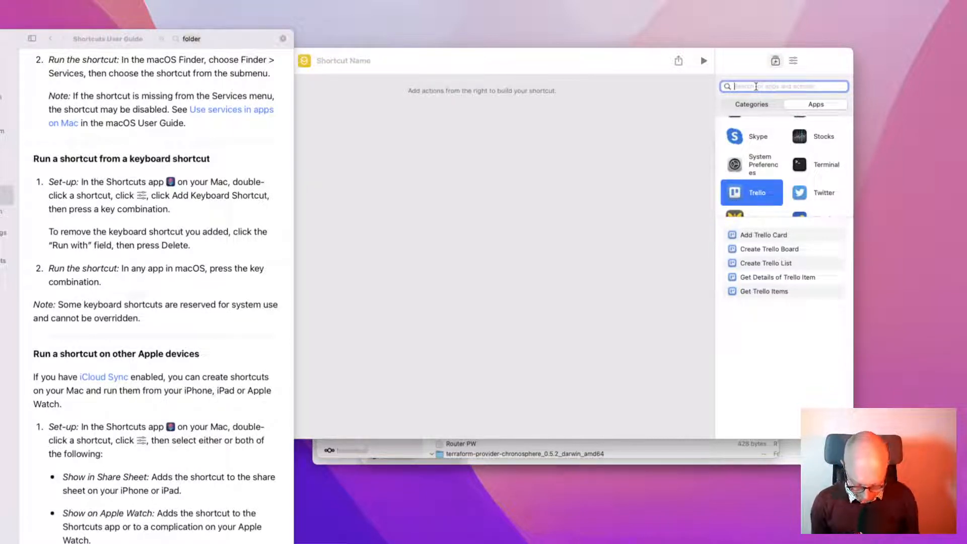
text(files)
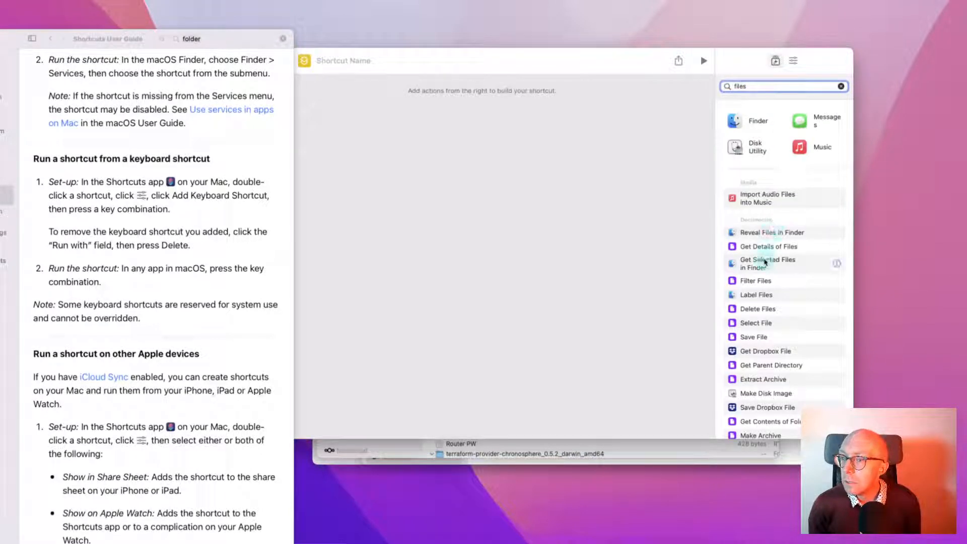
drag(768, 263, 485, 87)
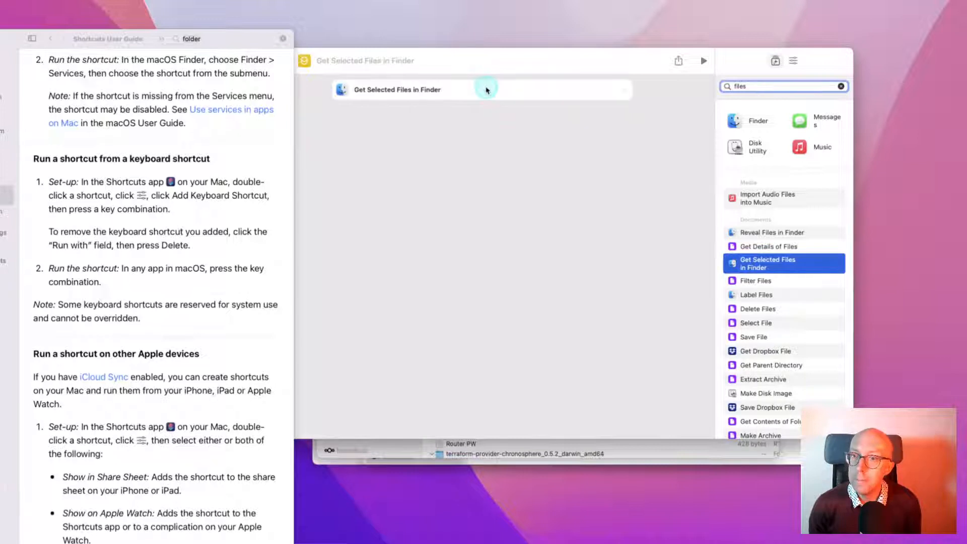
double_click(759, 87)
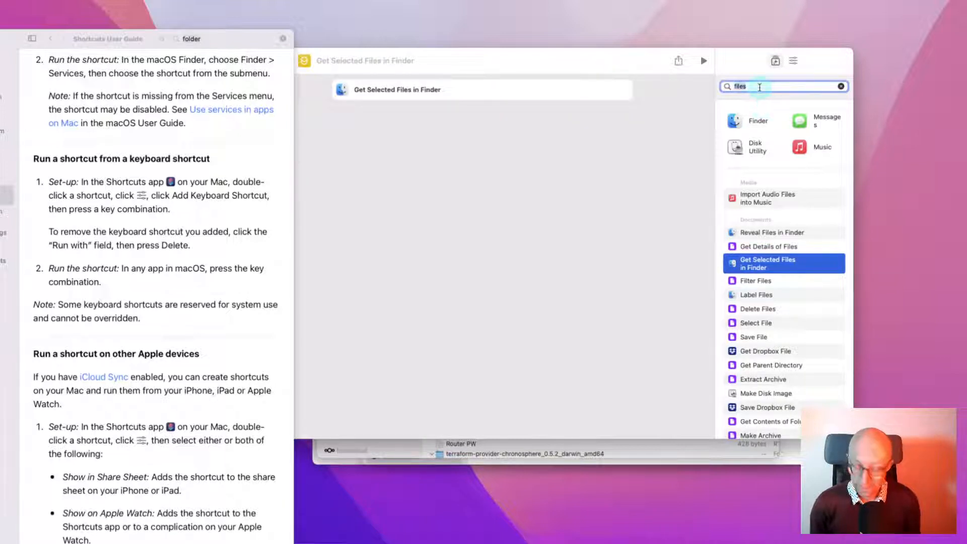
text(repe)
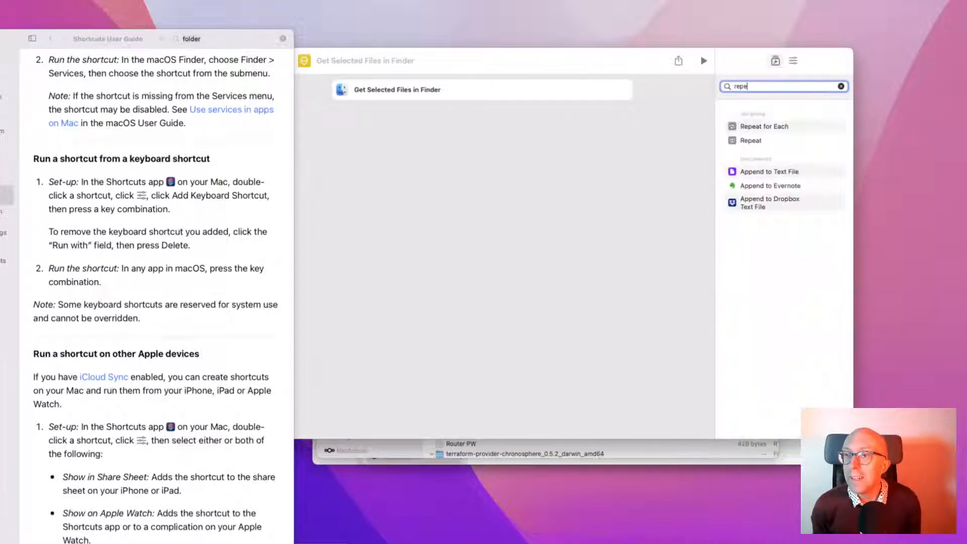
drag(781, 125, 461, 107)
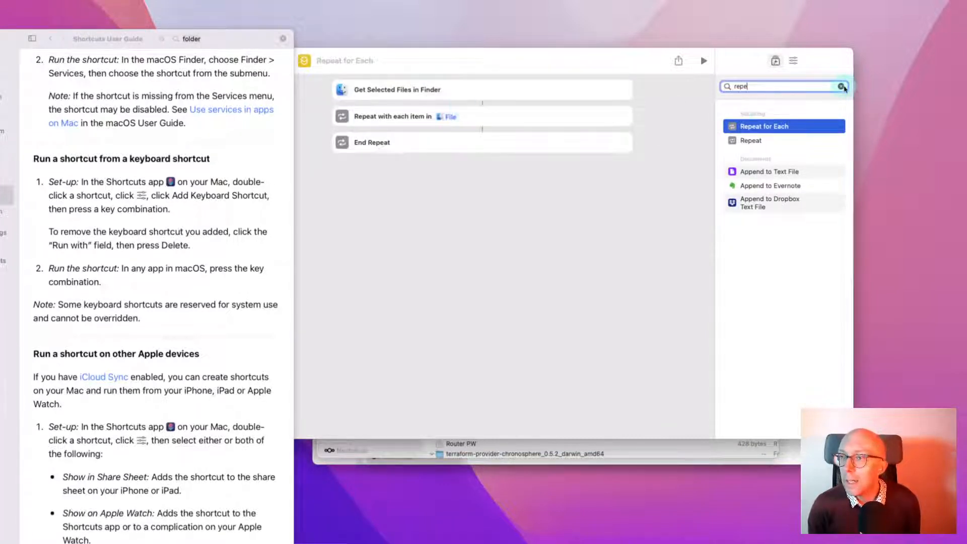
Place the Trello Add Trello Card action inside the repeat loop
click(841, 87)
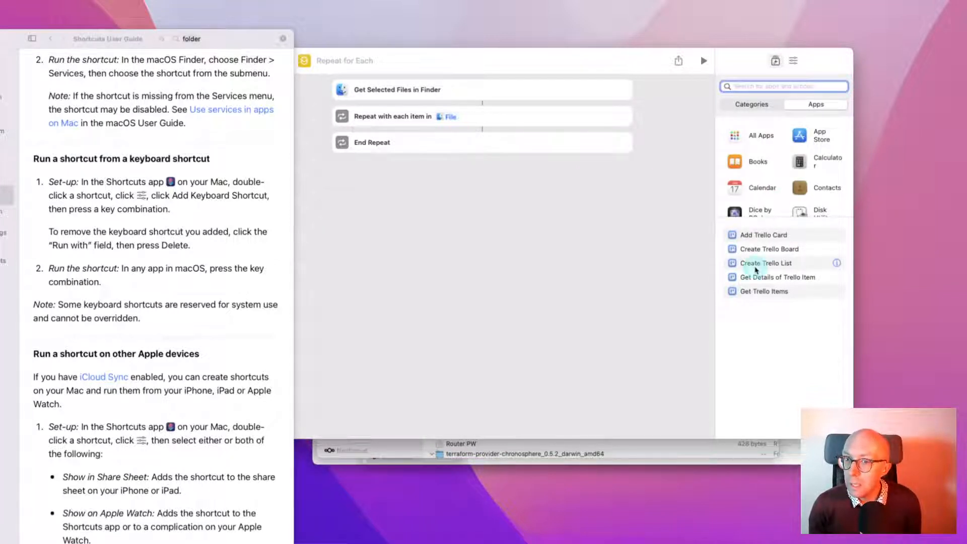
click(764, 237)
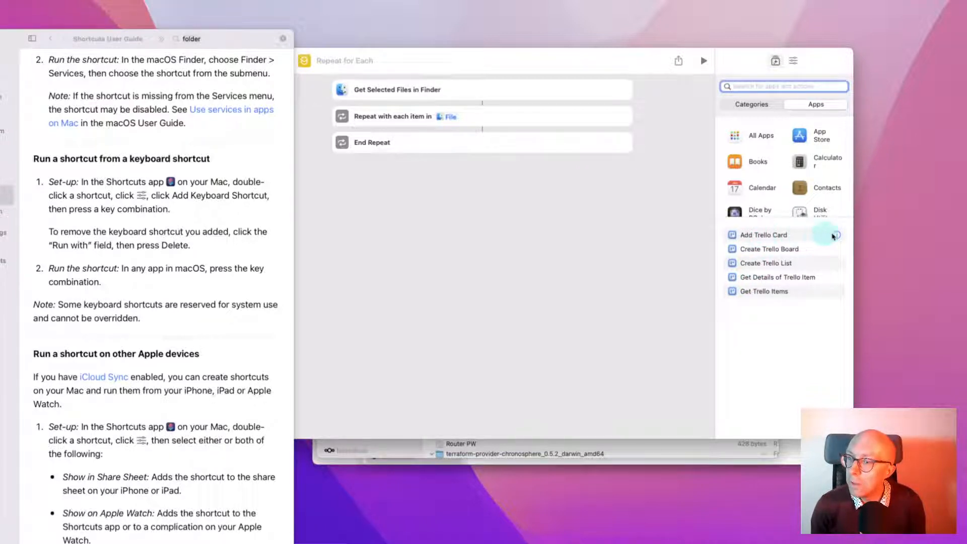
click(836, 236)
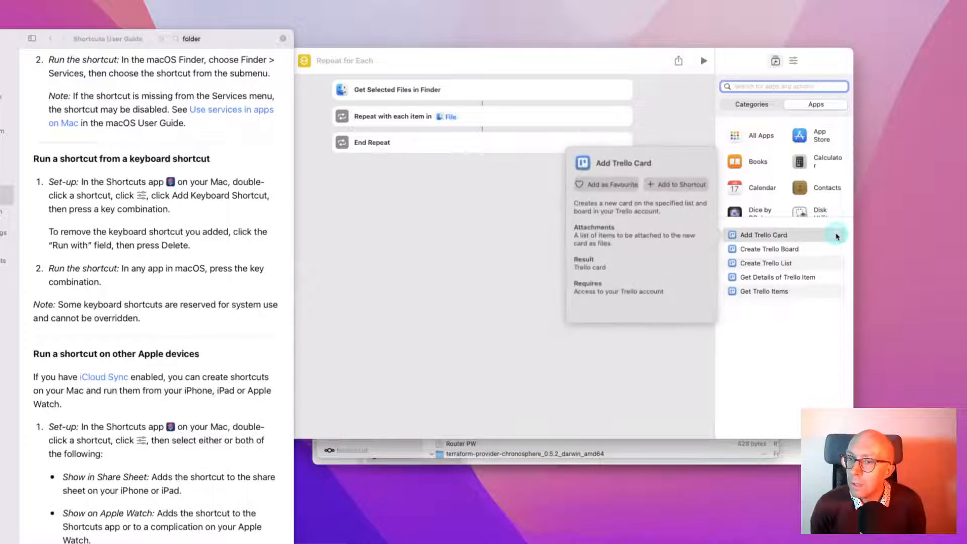
click(795, 308)
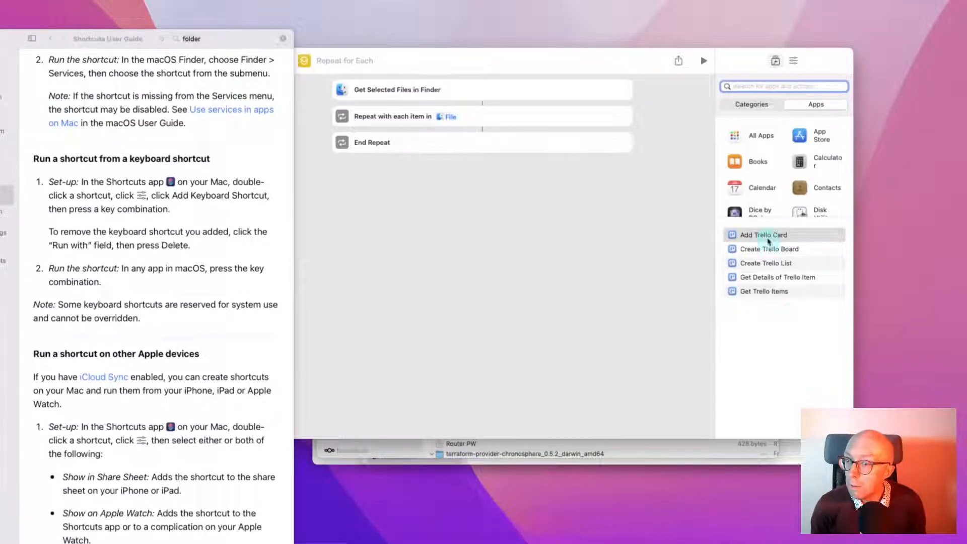
drag(769, 242, 468, 136)
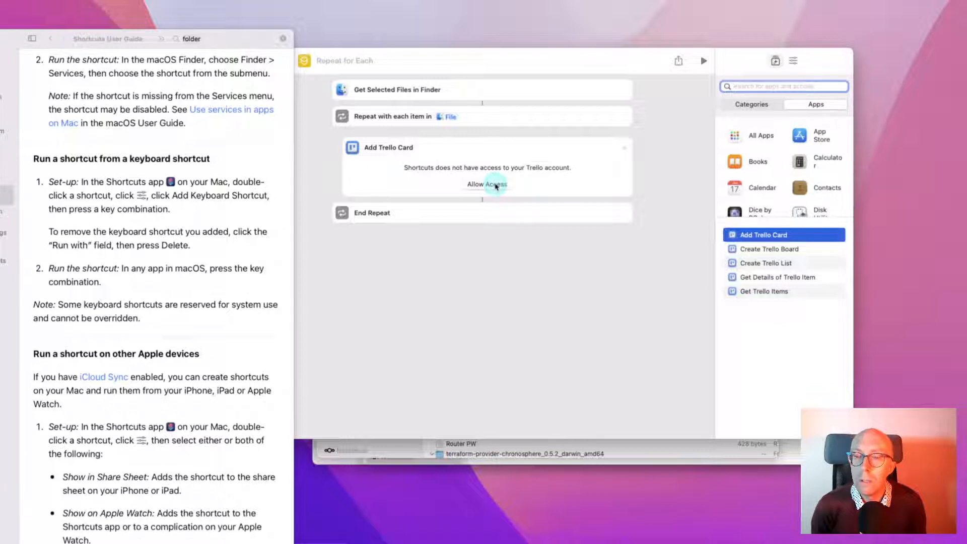
Begin granting Shortcuts access to Trello and approve it in the authorization window
click(496, 185)
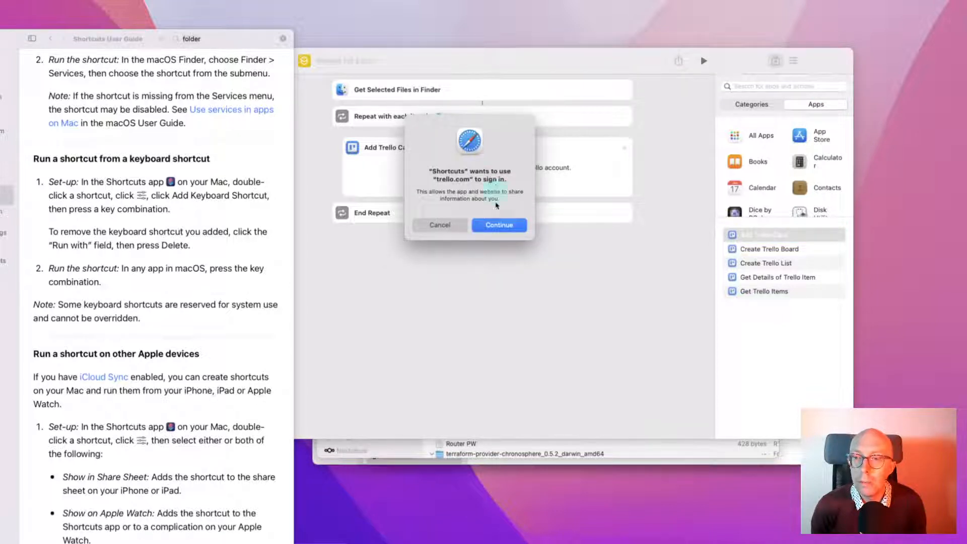
click(497, 224)
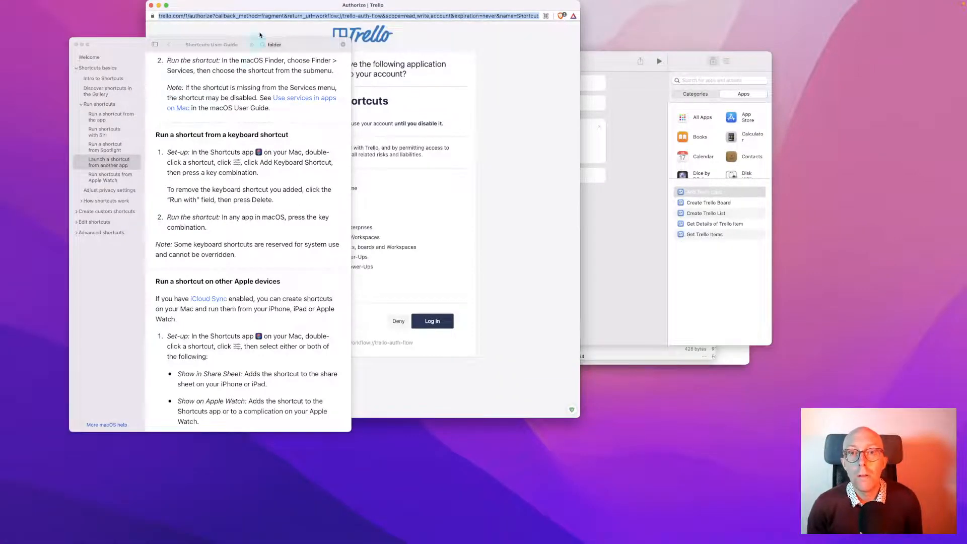
drag(275, 11, 422, 33)
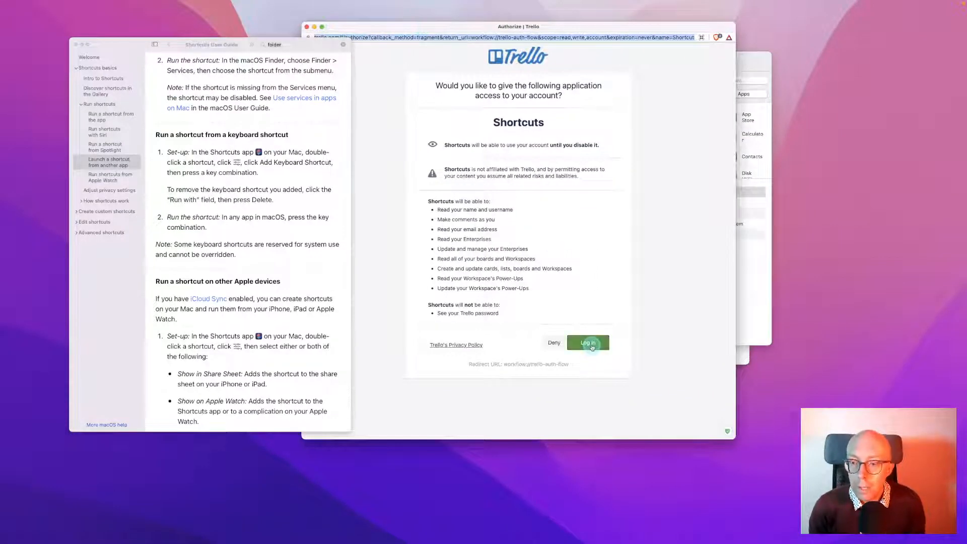
click(590, 345)
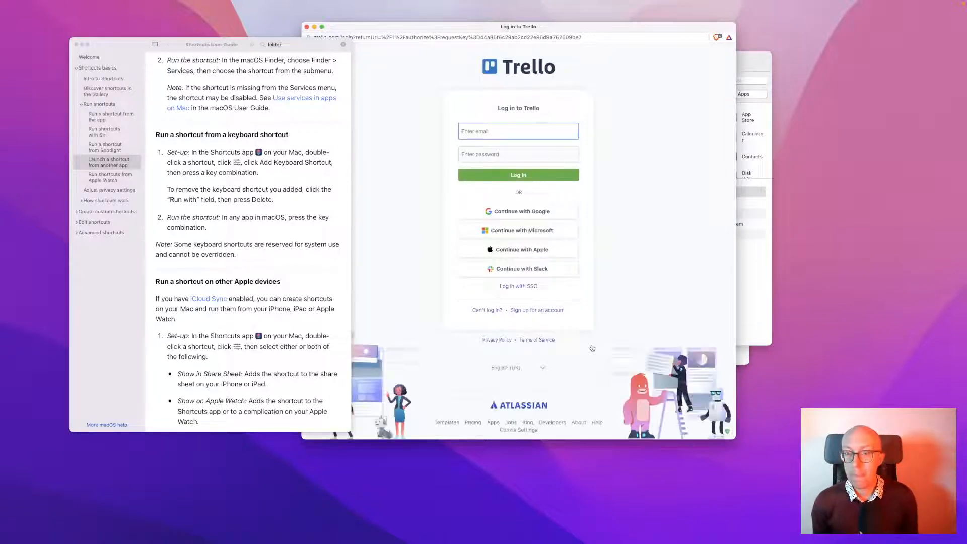
Copy the Trello account password from 1Password 7
key(super+backslash)
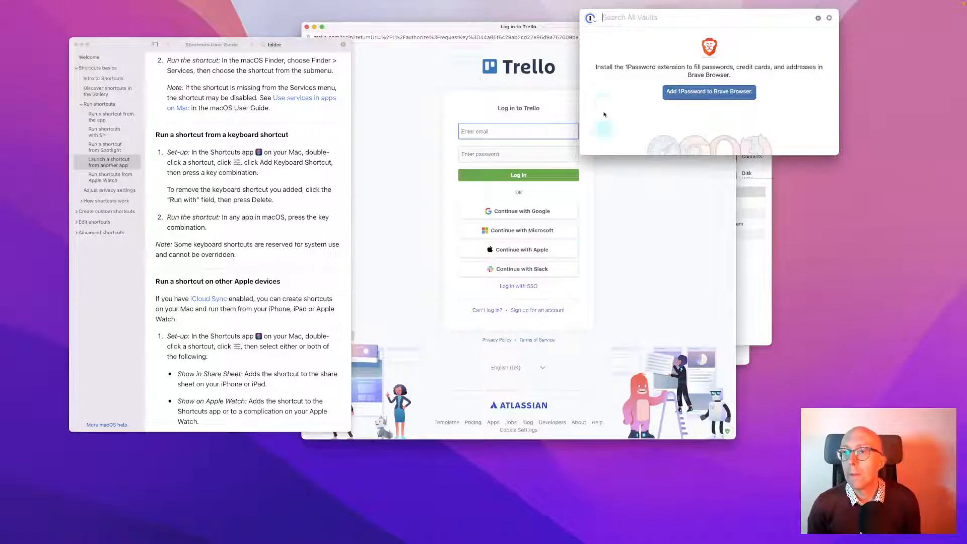
click(819, 20)
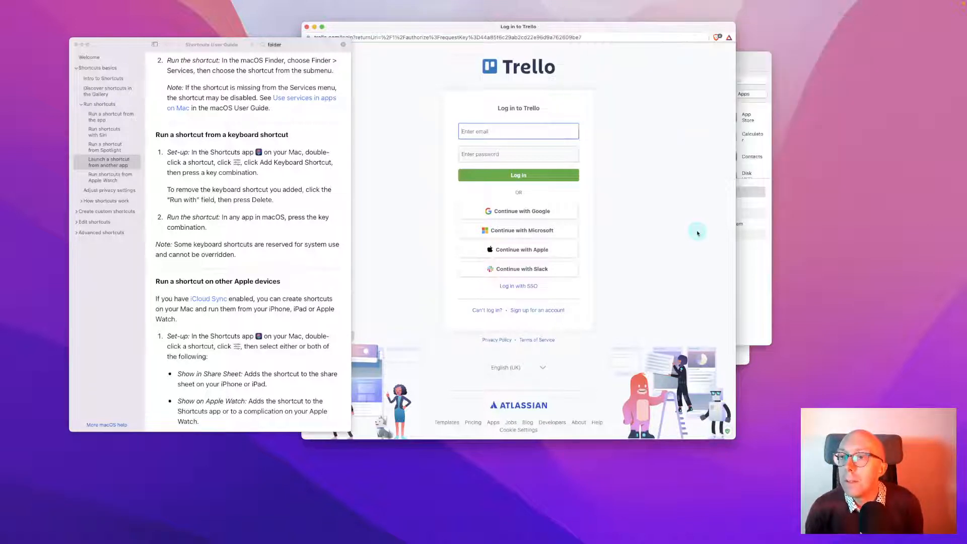
key(alt+space)
text(pas)
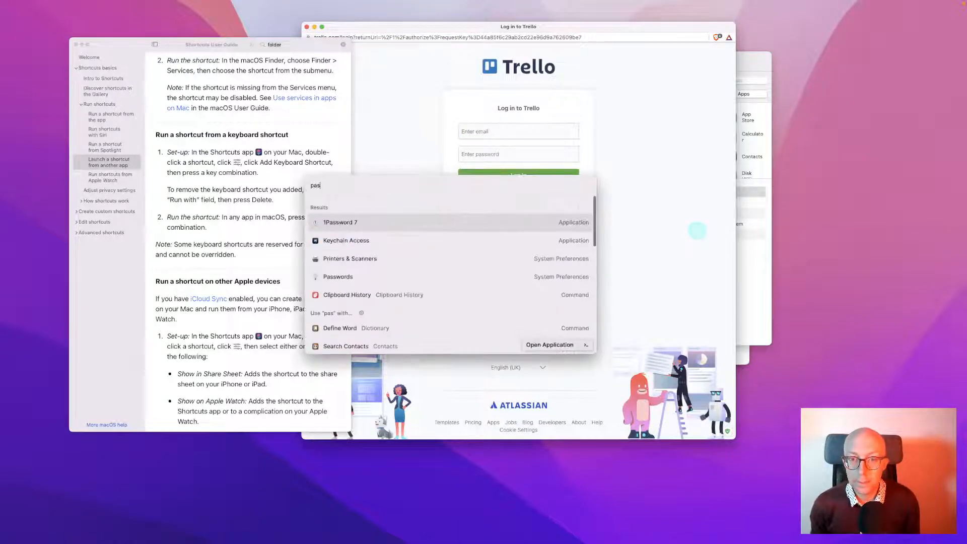
key(Return)
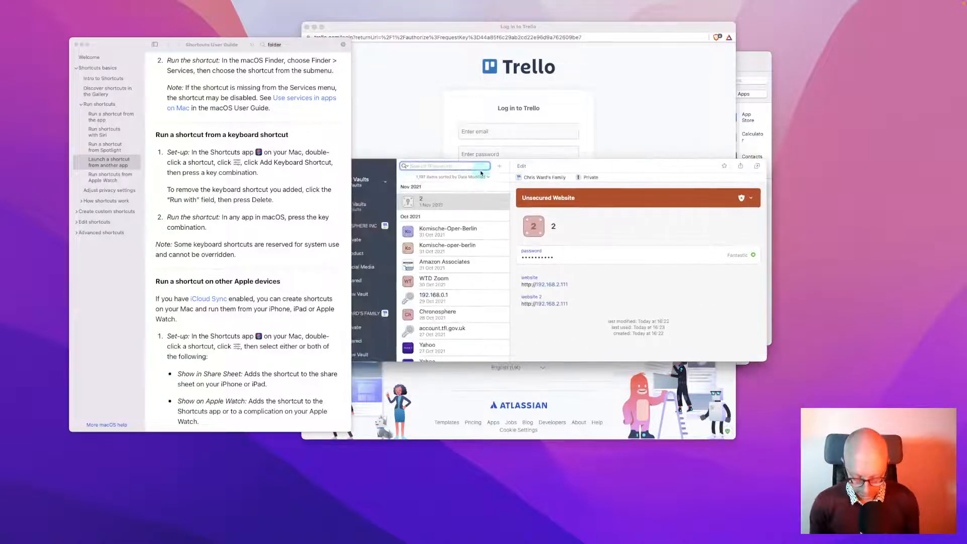
text(trello)
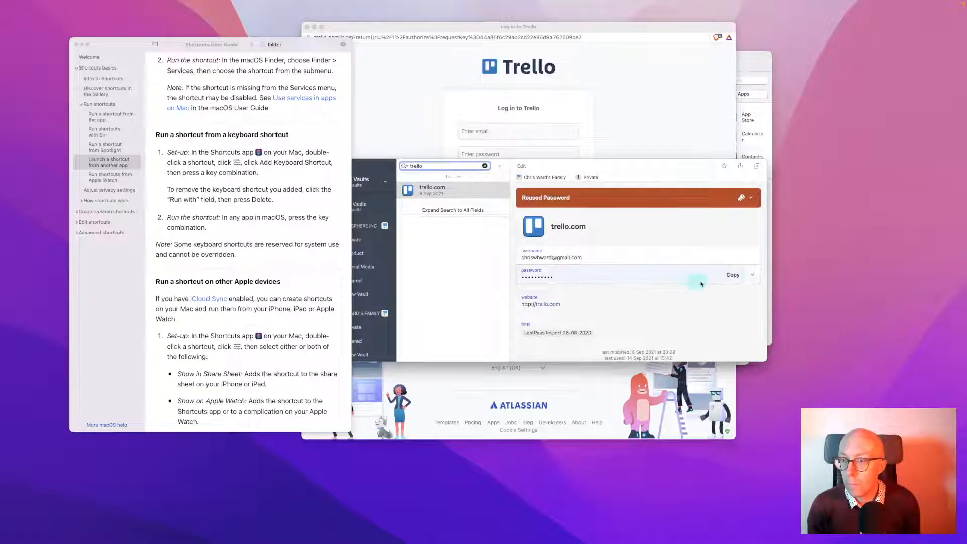
click(701, 277)
Log in to Trello through Atlassian with the account e-mail and the pasted password
click(460, 152)
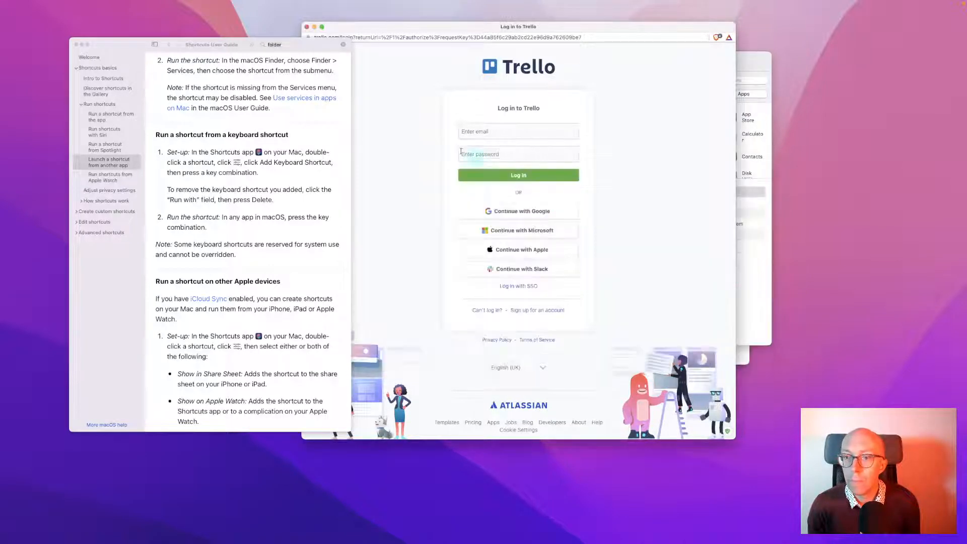
click(507, 132)
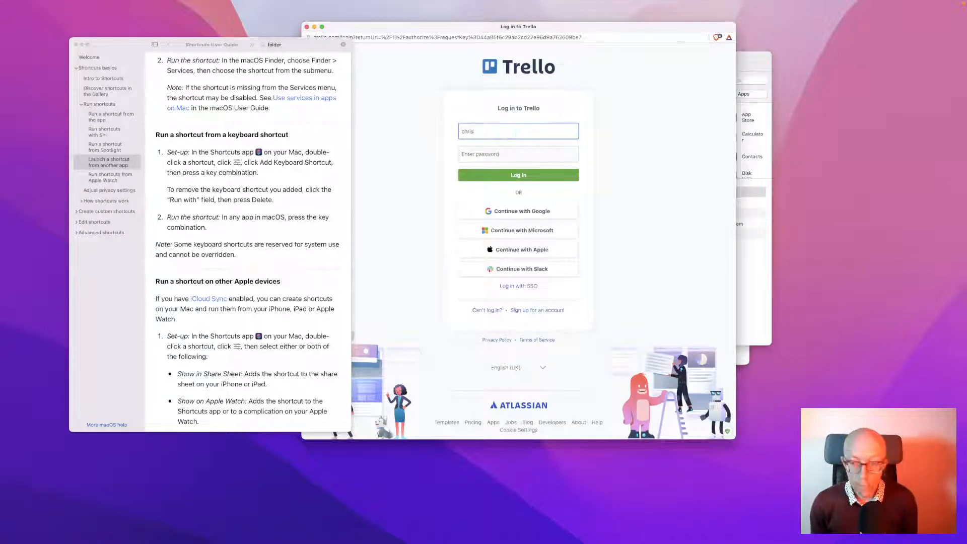
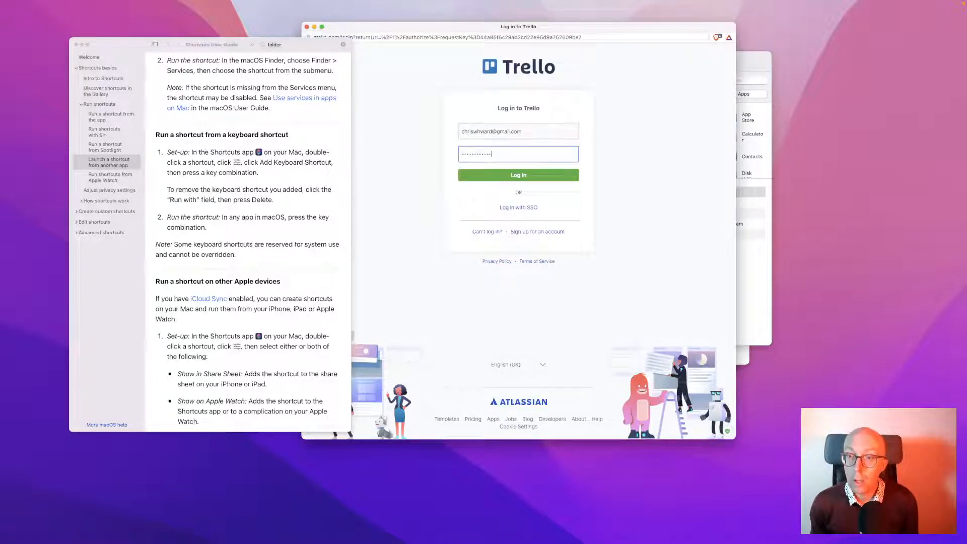
click(510, 151)
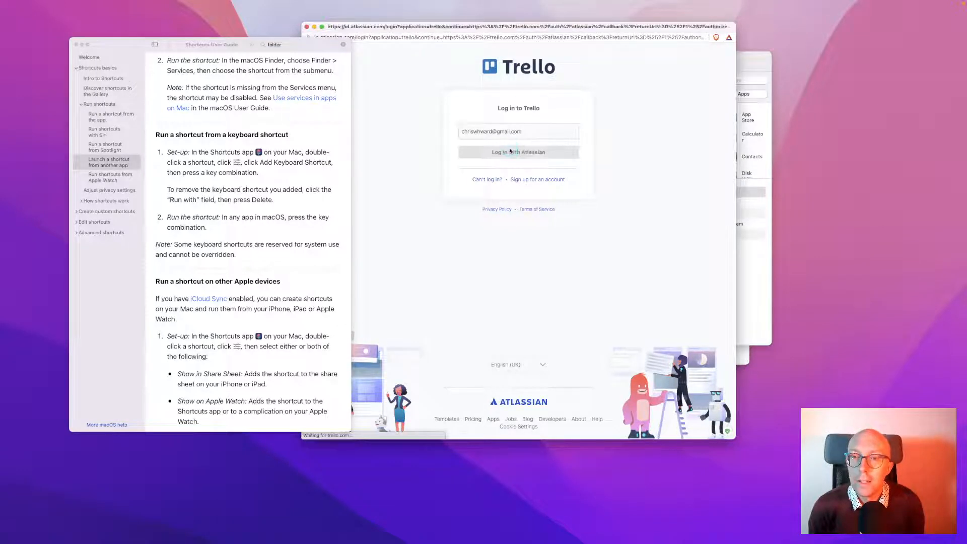
click(506, 154)
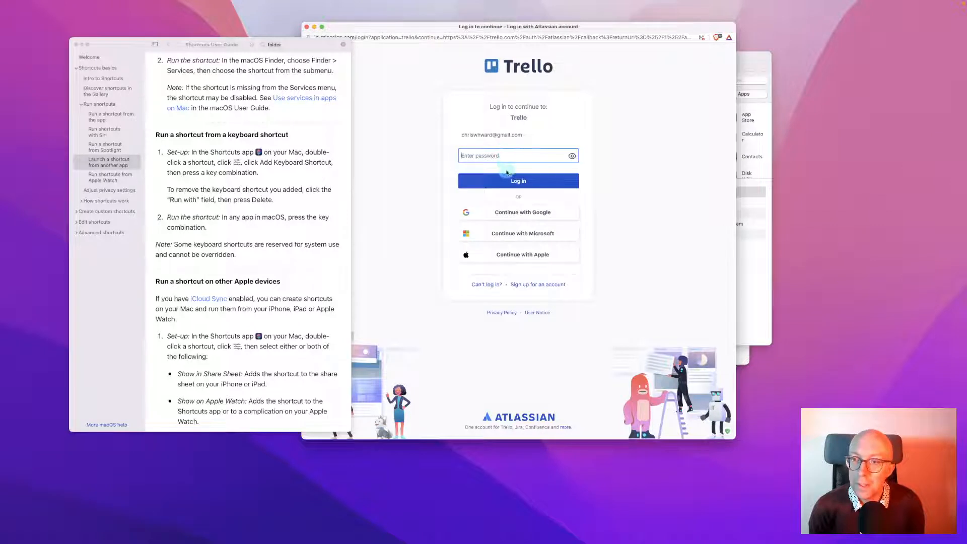
key(super+v)
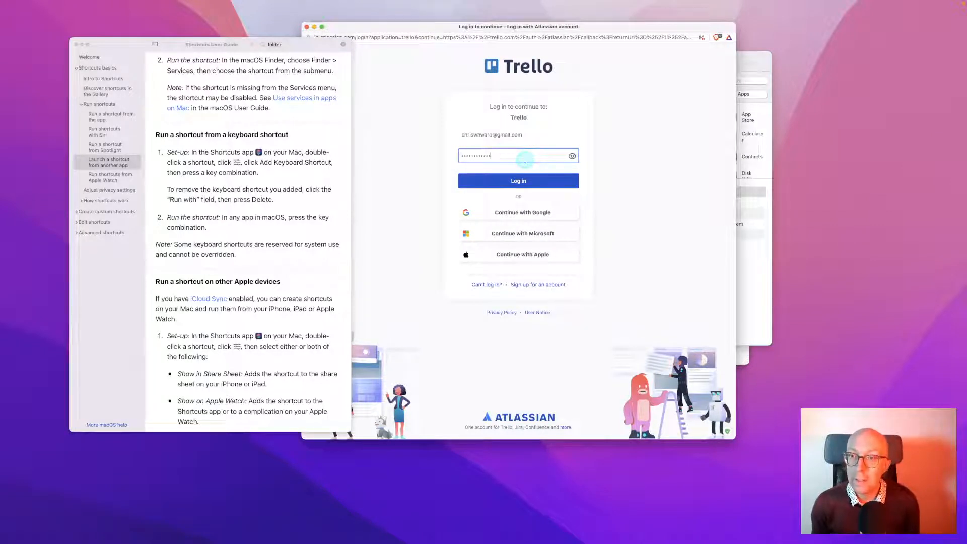
key(Return)
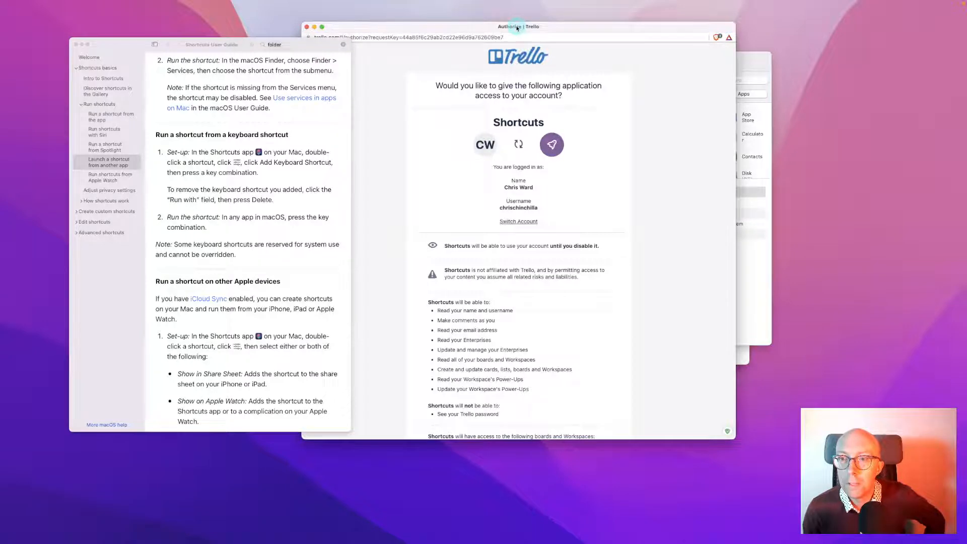
Allow Shortcuts to access the Trello account on the Authorize page
scroll(496, 232, down, 1)
scroll(496, 233, down, 8)
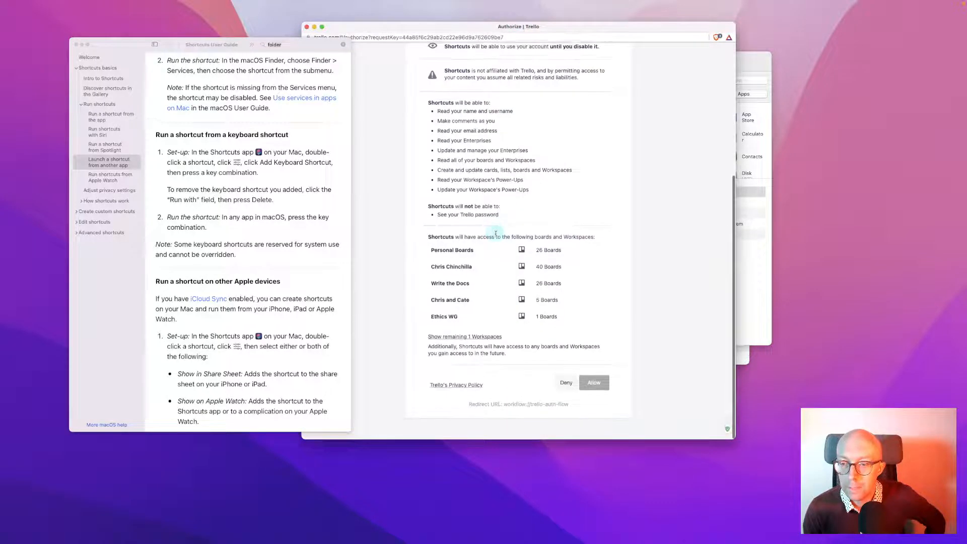
click(592, 386)
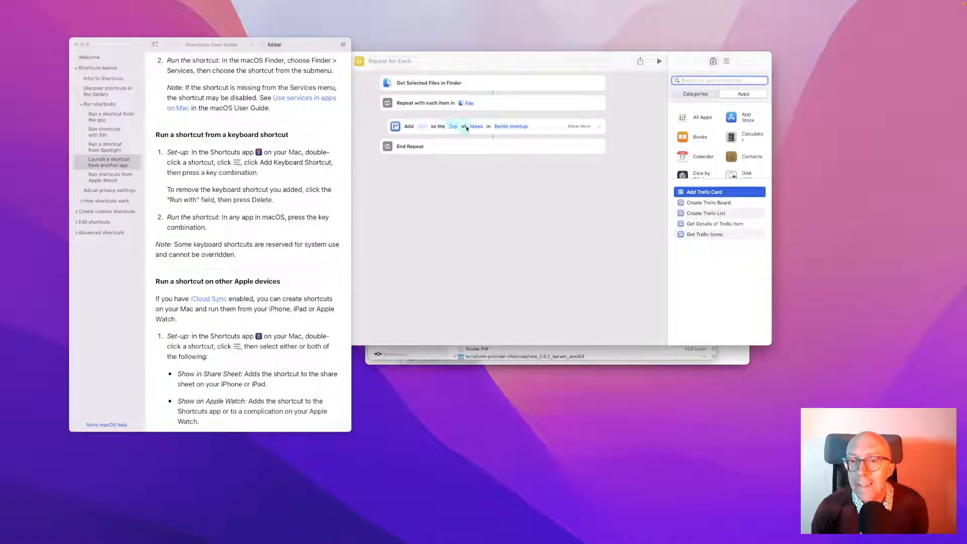
Reveal the Add Trello Card step's extra fields and glance at the attachment variable choices
click(585, 128)
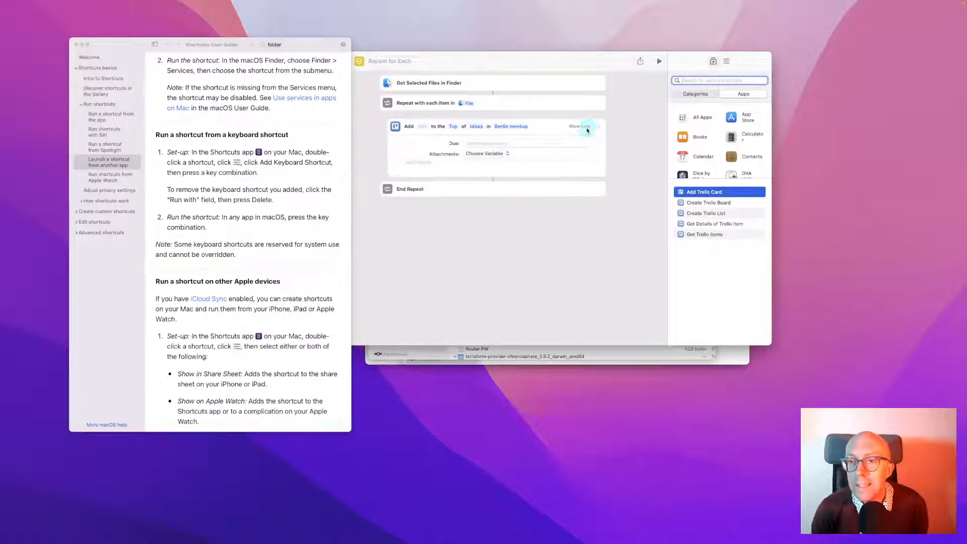
click(487, 155)
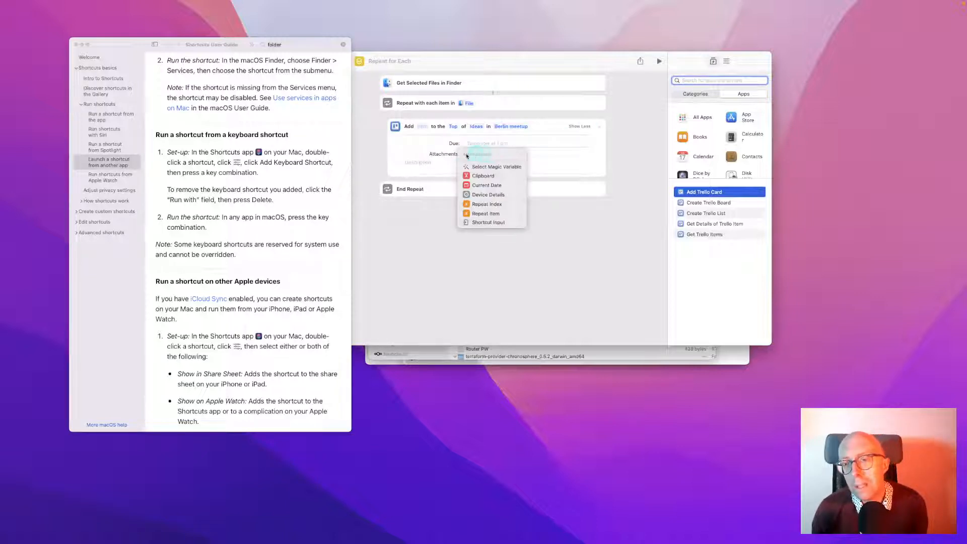
click(425, 153)
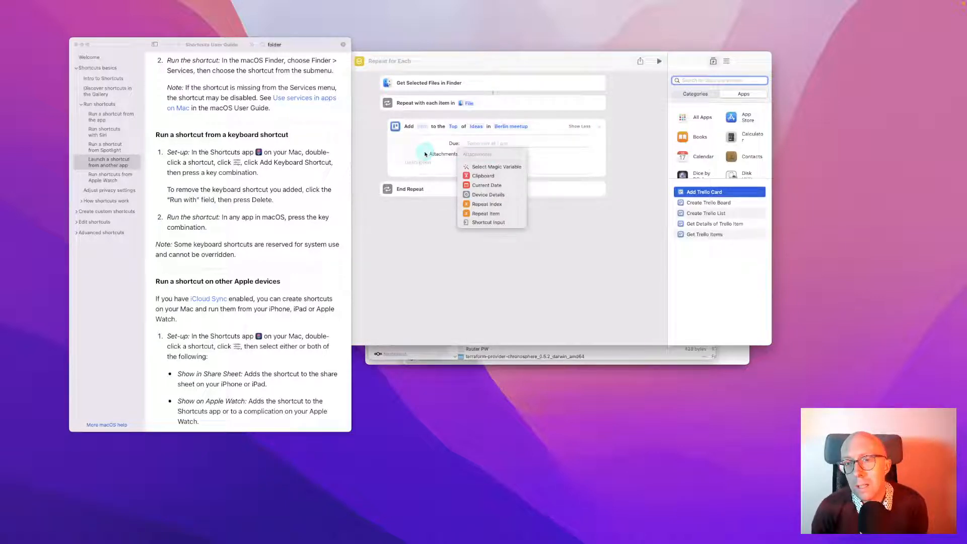
click(425, 154)
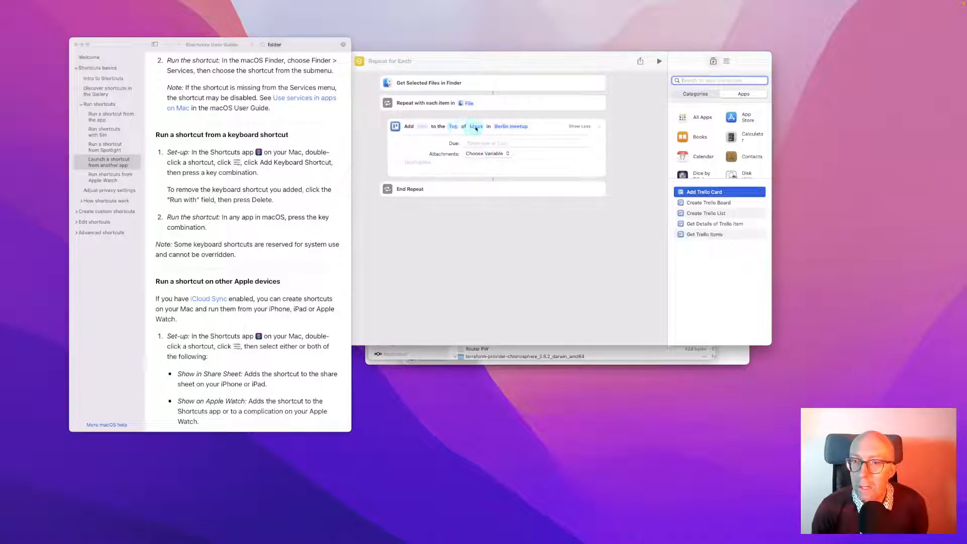
Send the card to the Inbox board, keeping the Ideas list
click(503, 126)
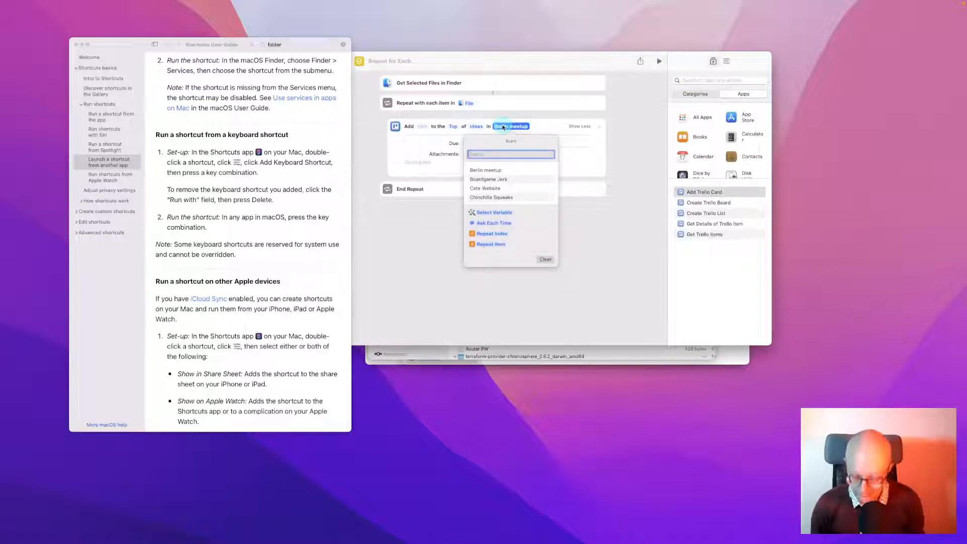
text(Inm)
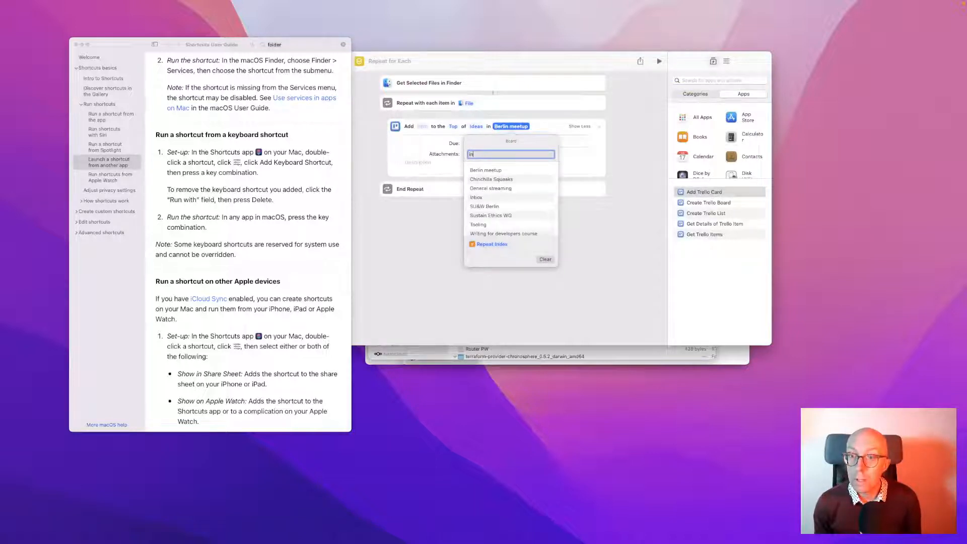
click(480, 200)
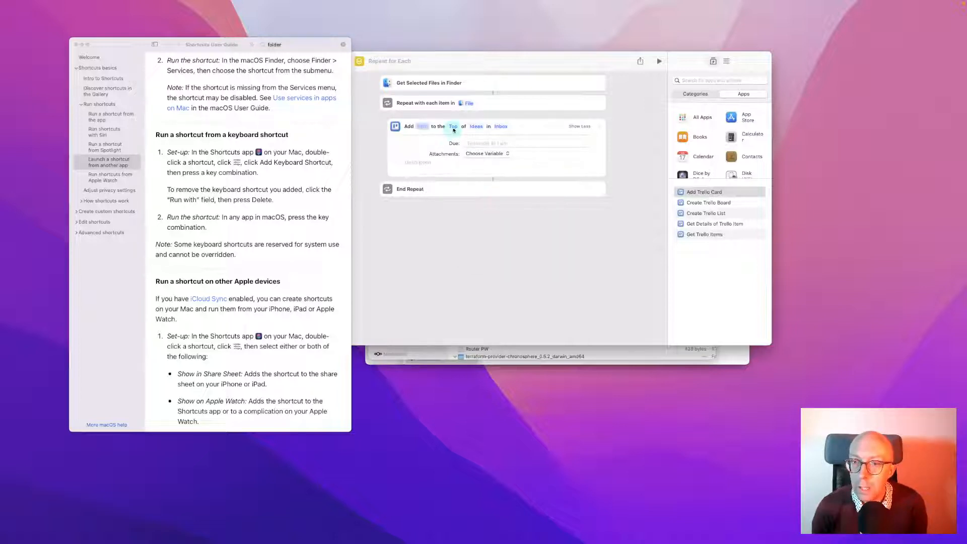
click(476, 126)
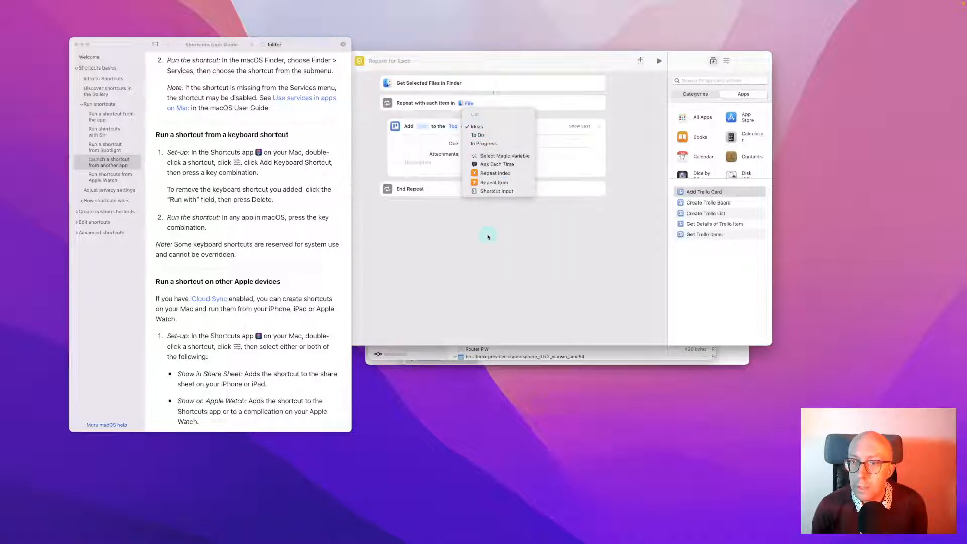
click(493, 231)
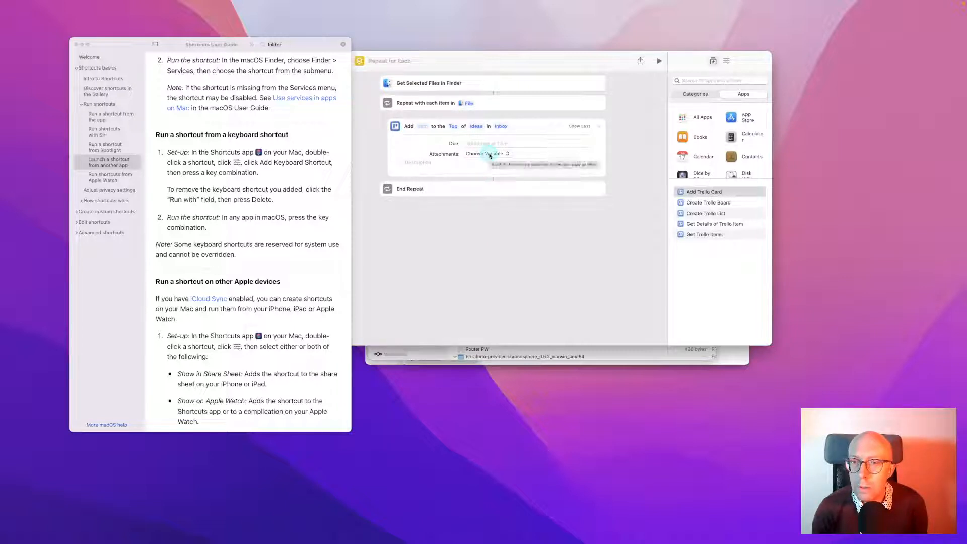
Browse the Attachments variable choices and the Description field, leaving Attachments unset
click(487, 154)
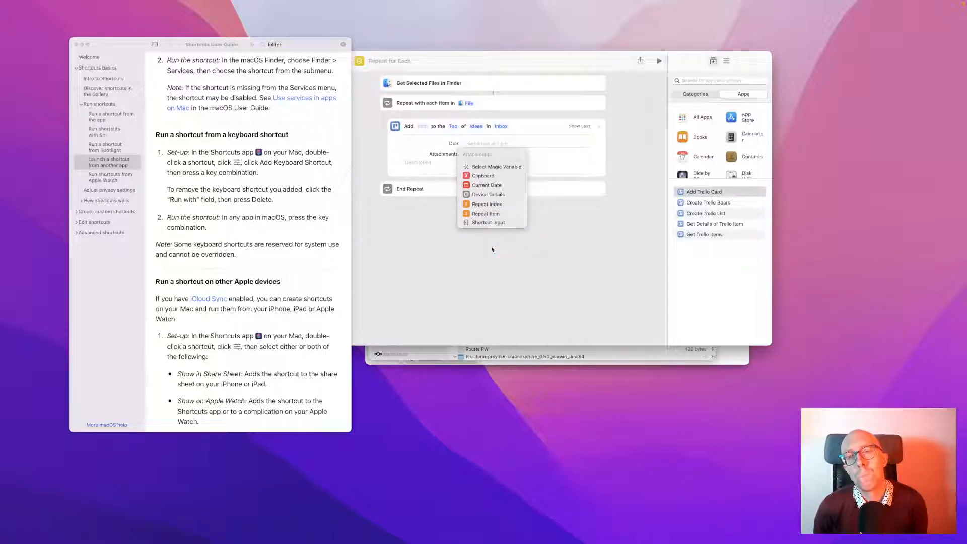
key(Escape)
click(435, 165)
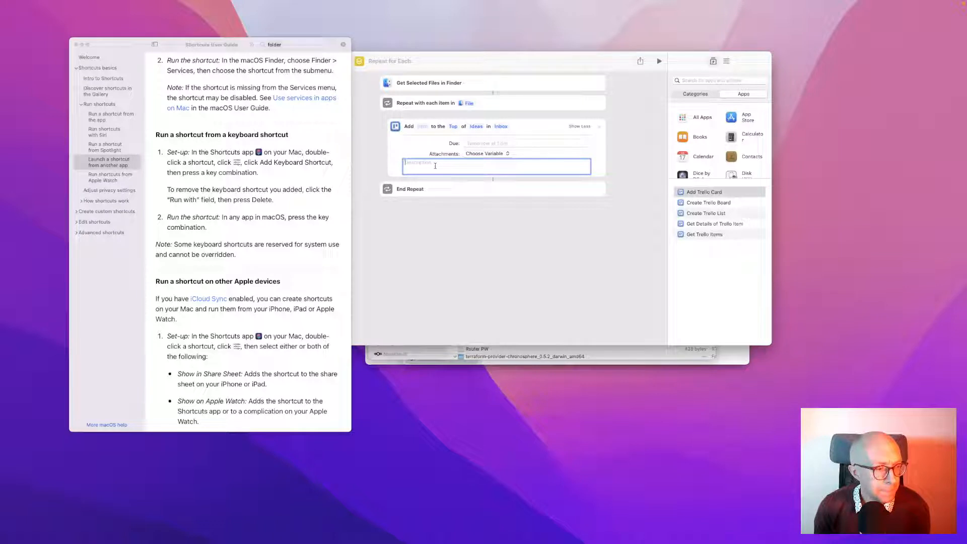
click(506, 155)
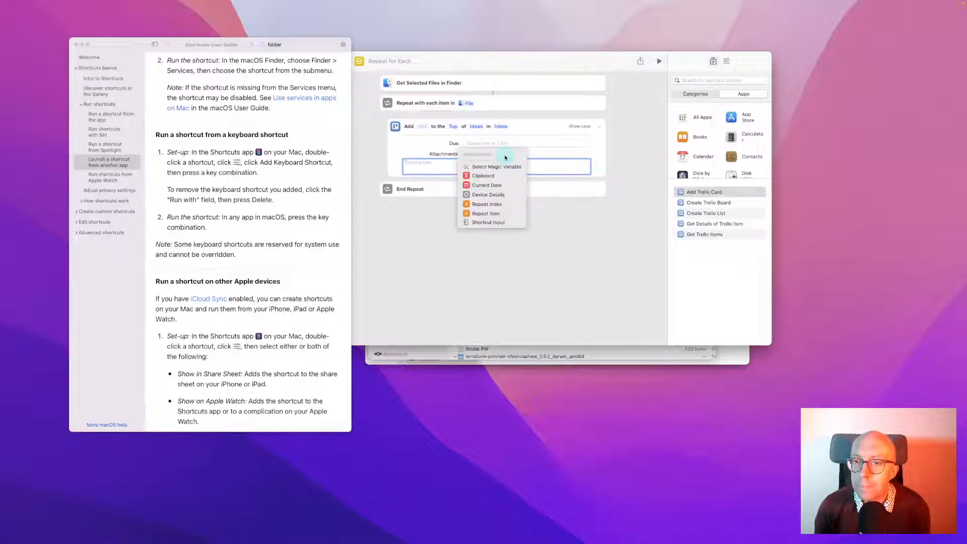
click(523, 230)
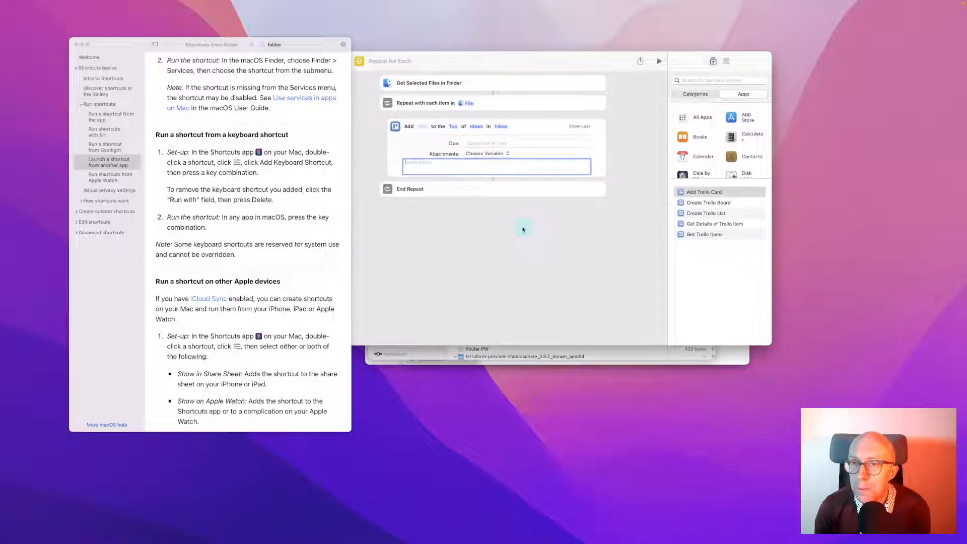
Name the shortcut 'Add to Trello' and check a downloaded file's Quick Actions in Finder
click(405, 62)
text(A)
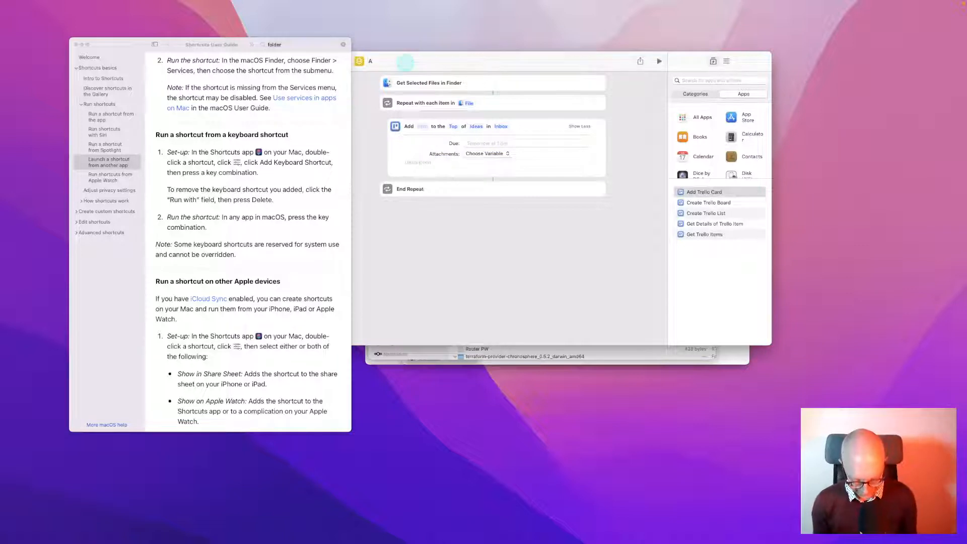
text(dd to Trello)
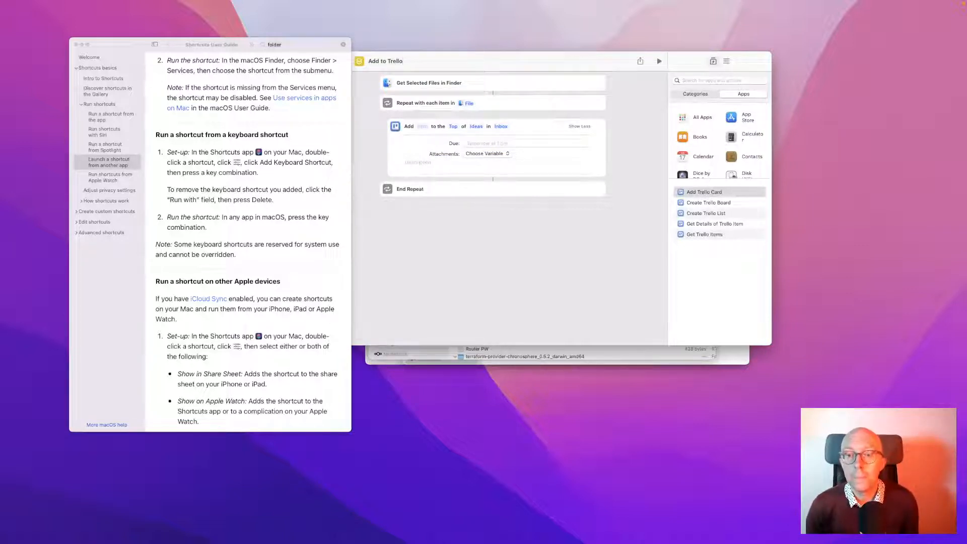
click(437, 352)
right_click(463, 259)
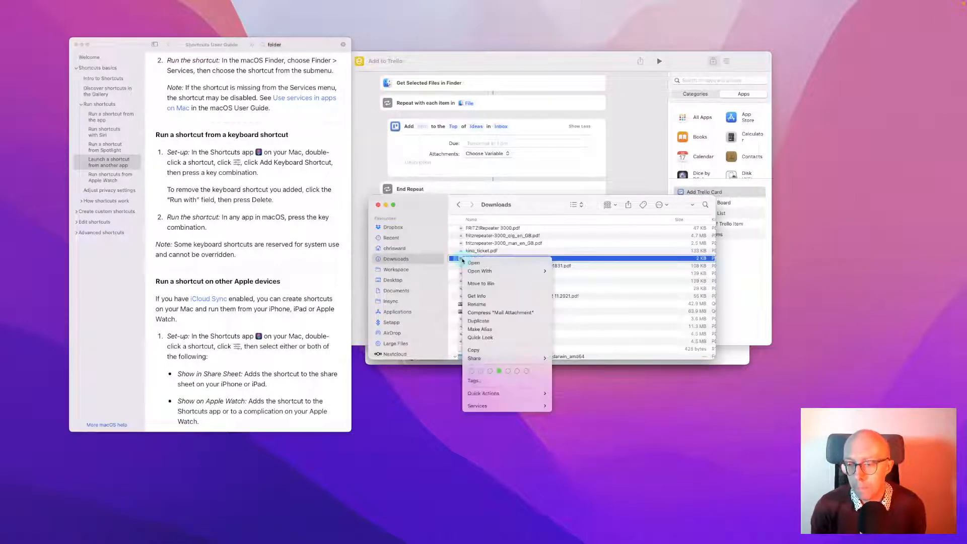
click(510, 397)
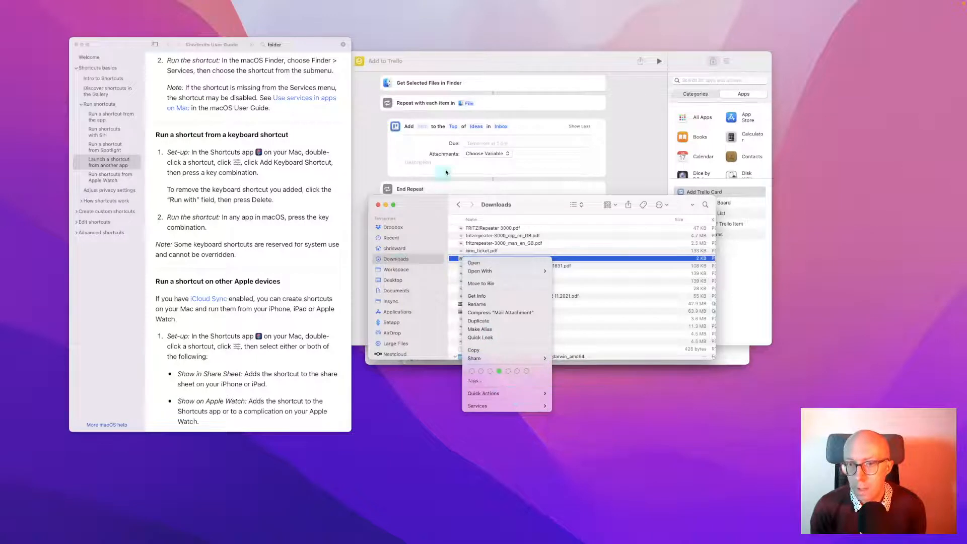
click(375, 165)
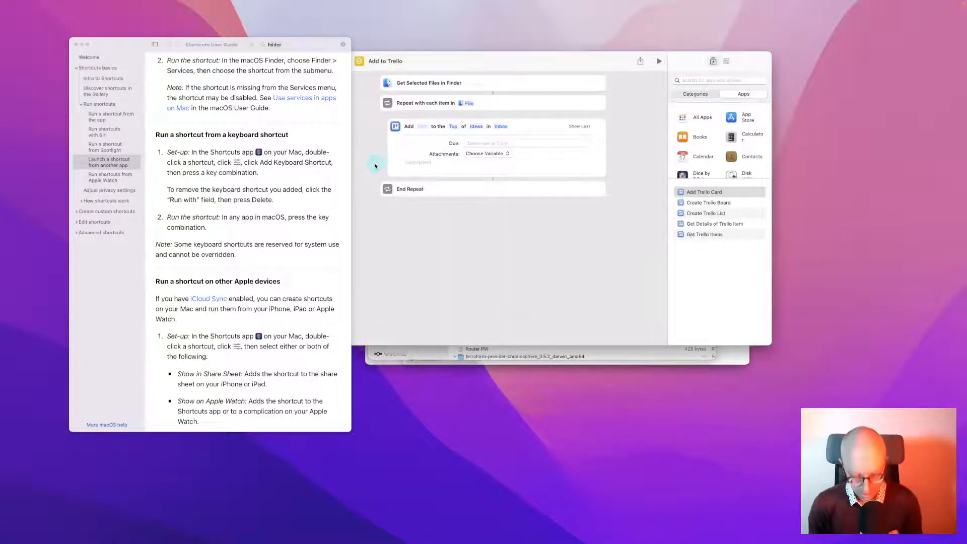
In the shortcut's Details, enable Use as Quick Action for Finder and Services Menu
click(726, 61)
click(688, 100)
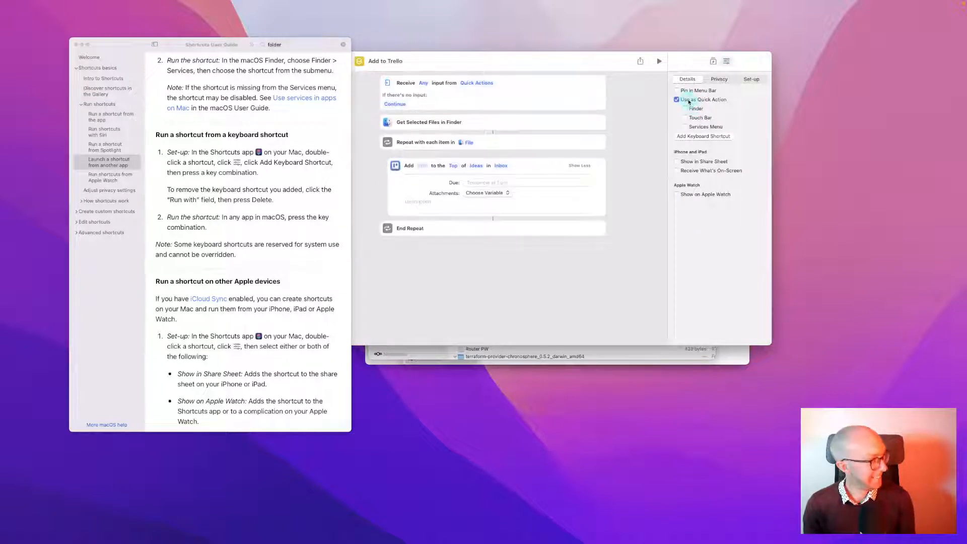
click(695, 110)
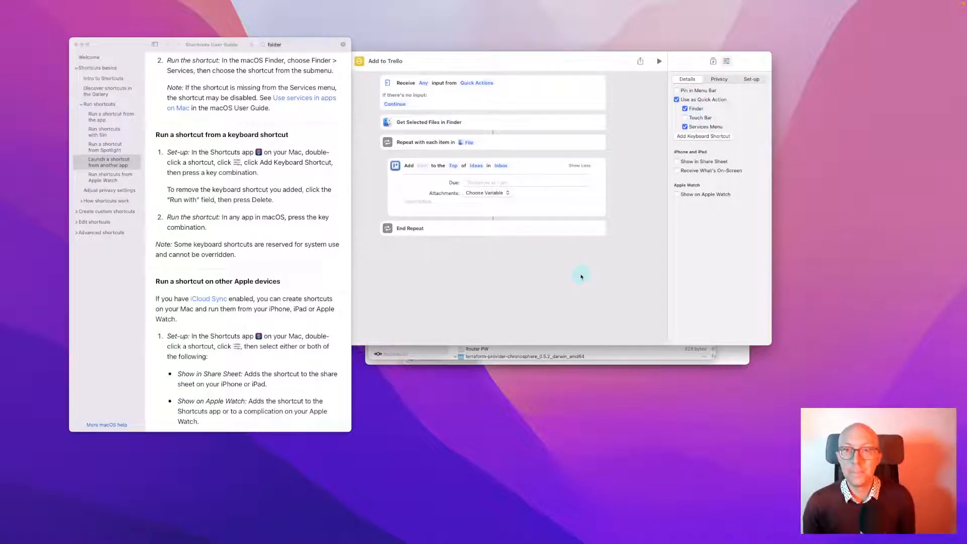
click(568, 361)
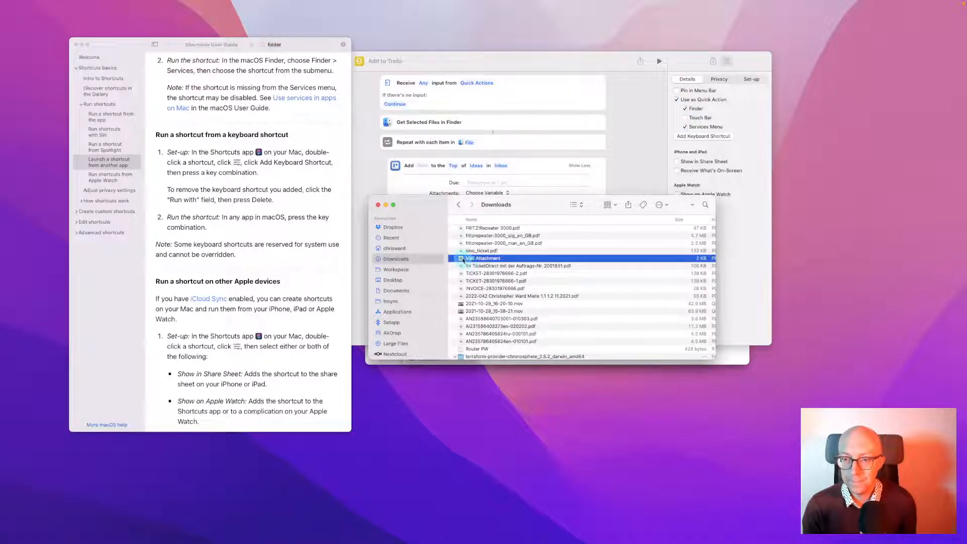
Run Quick Actions > Add to Trello on the 2 KB Mail Attachment, then switch to Trello
right_click(463, 258)
mouse_move(519, 394)
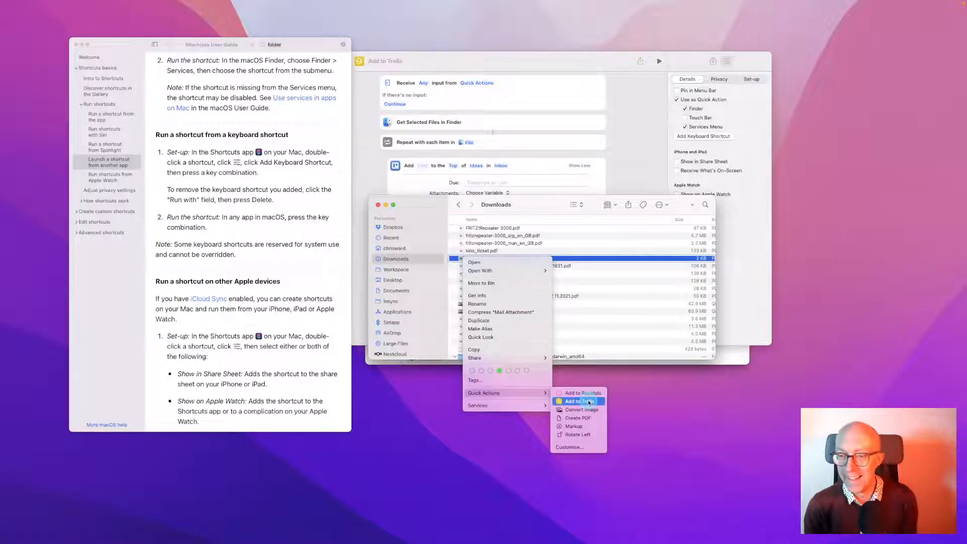
click(589, 401)
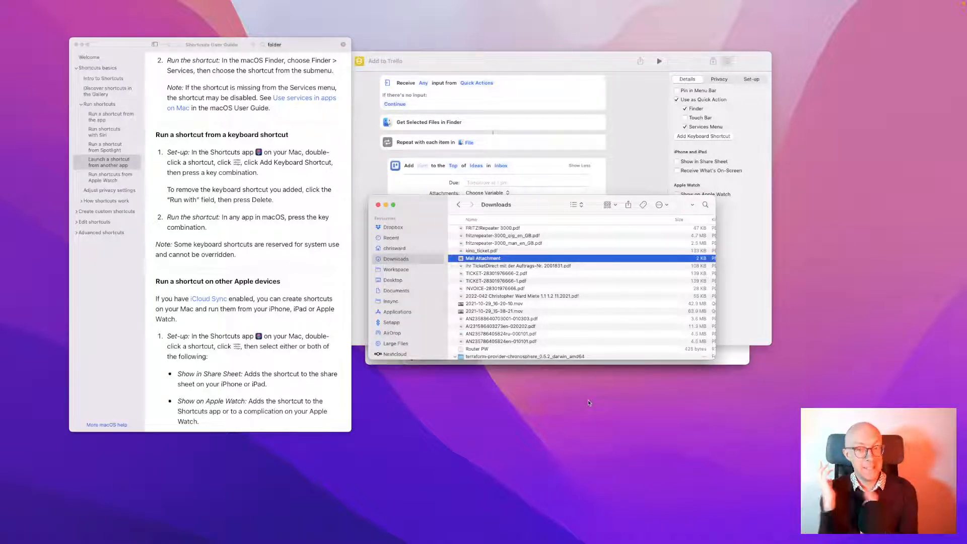
key(super+Tab)
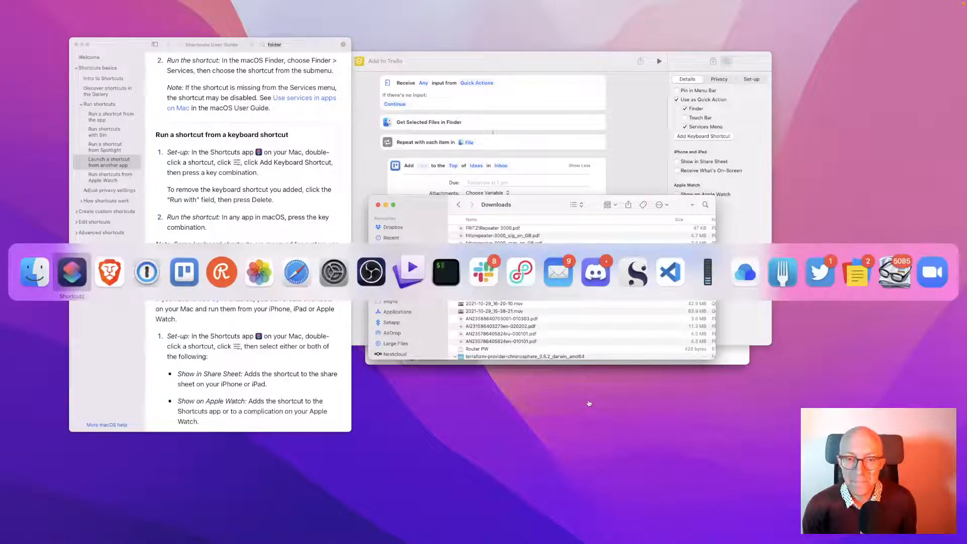
Open the Inbox board via Recent boards, scroll its Ideas list, then return to Finder
key(super+Tab)
key(super+Tab)
key(super+Tab)
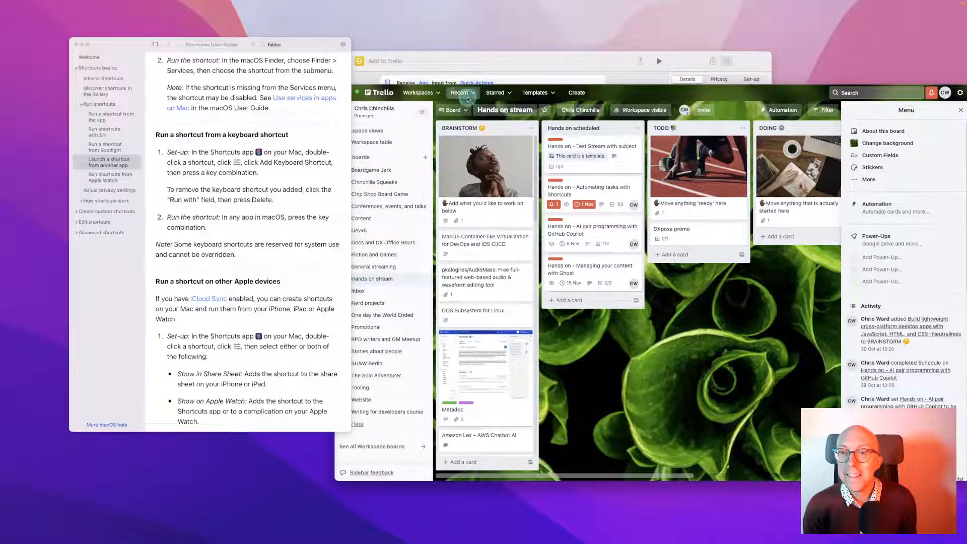
click(471, 97)
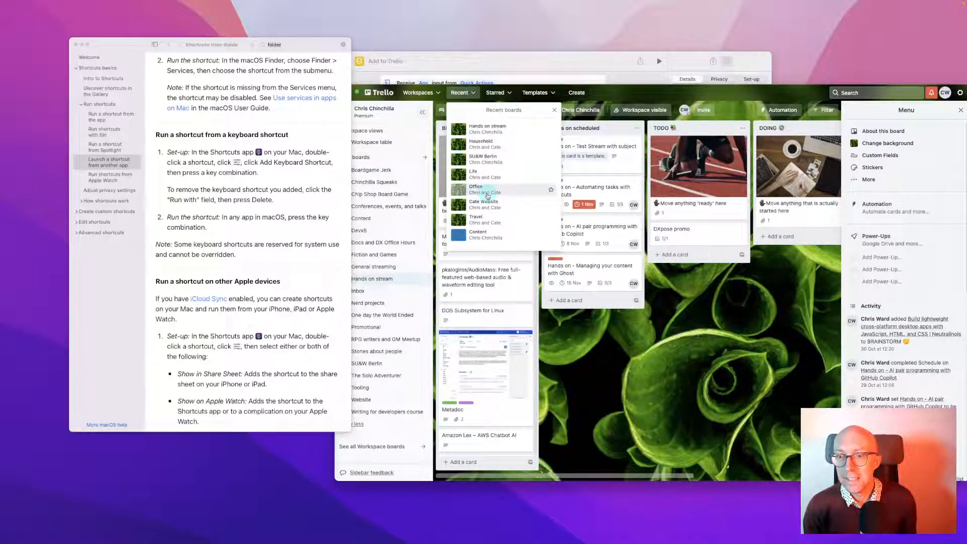
click(650, 383)
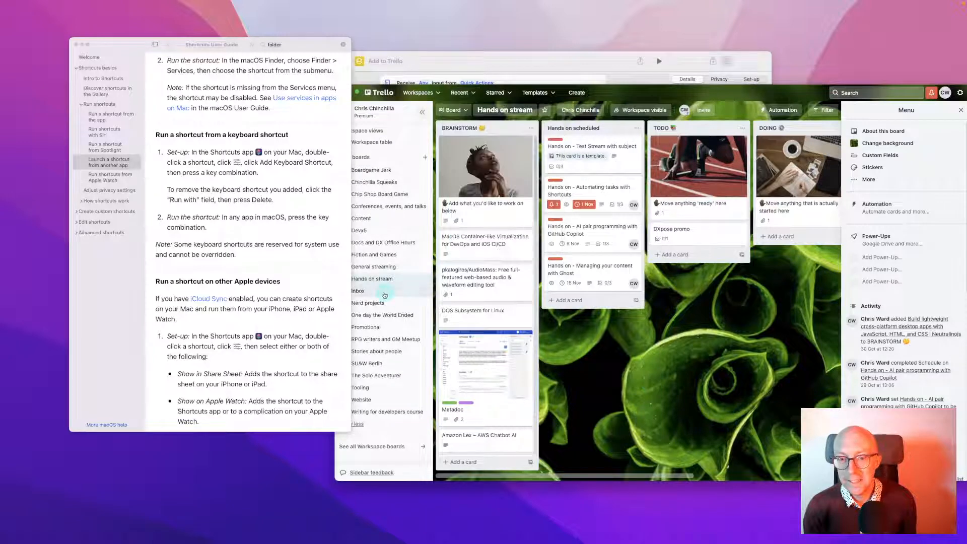
click(383, 292)
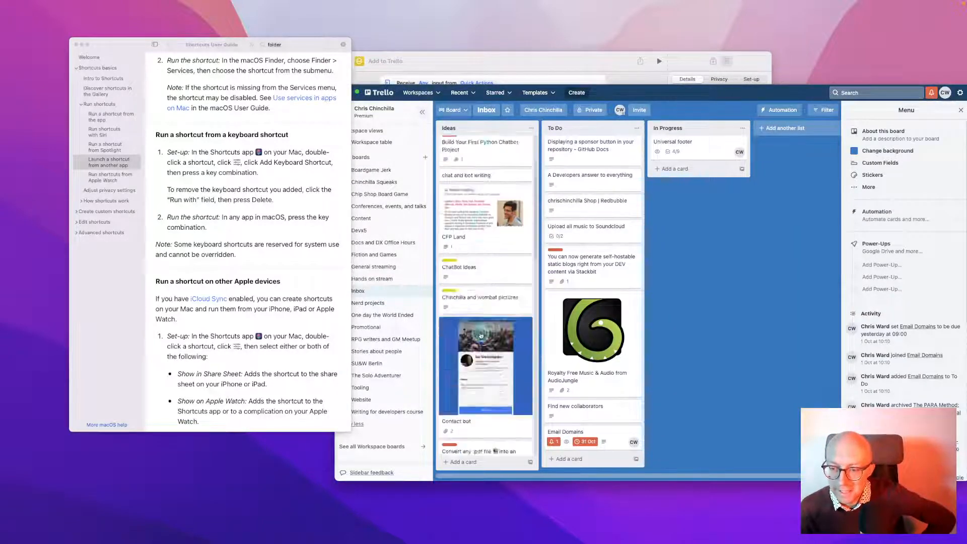
scroll(481, 335, down, 10)
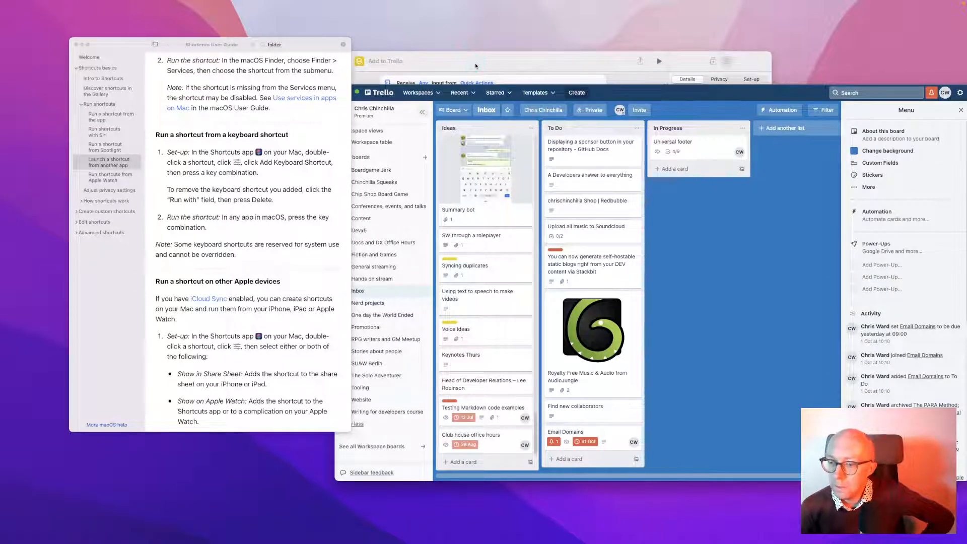
click(475, 65)
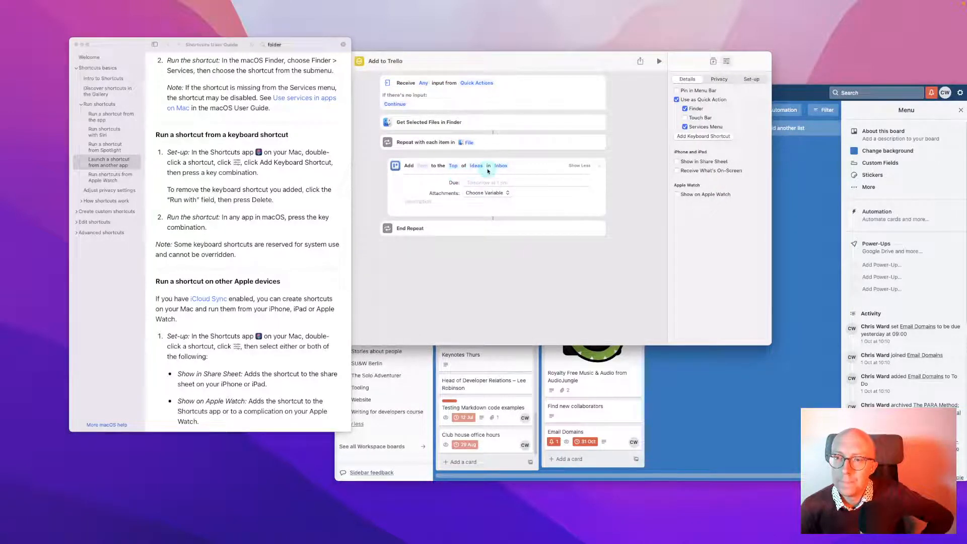
click(674, 413)
scroll(510, 335, up, 20)
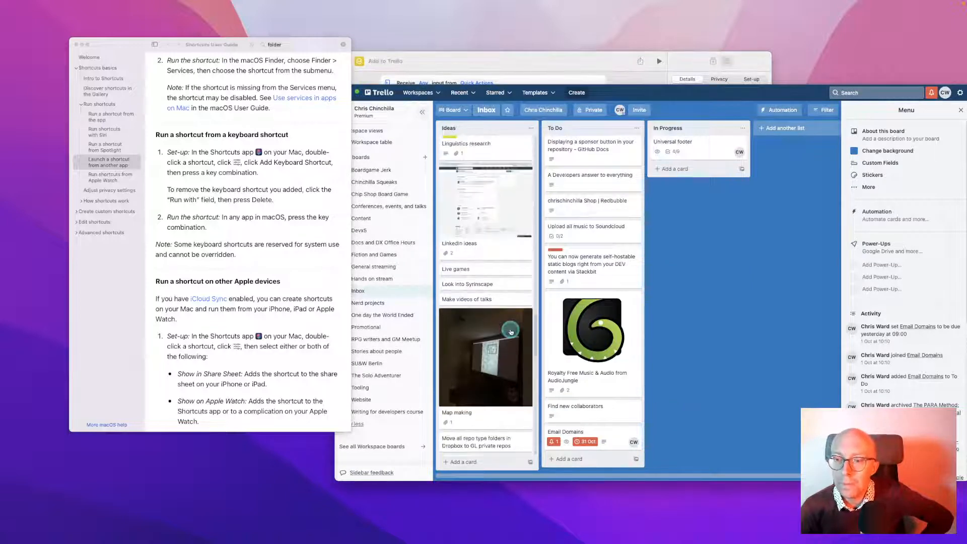
click(492, 71)
key(super+Tab)
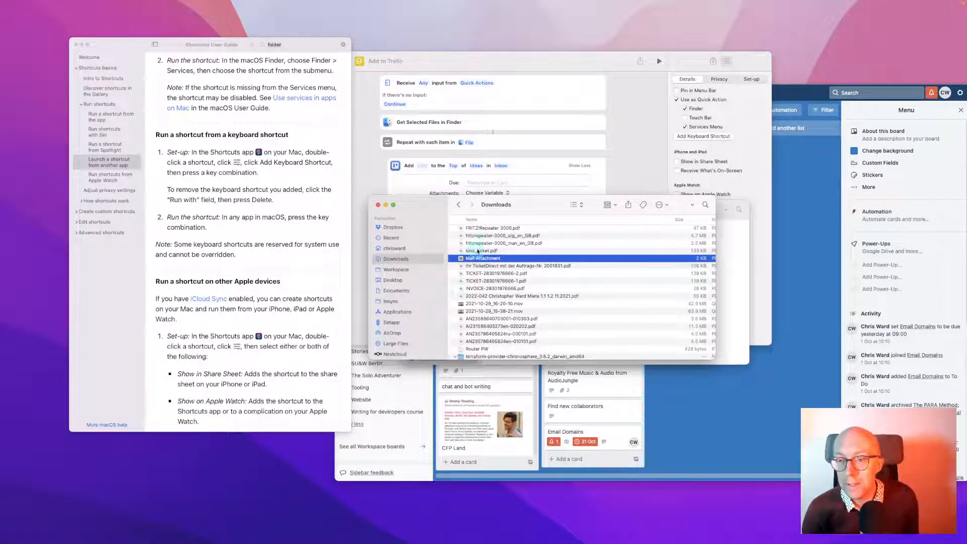
Select the 2.5 MB fritzrepeater-3000_man_en_GB.pdf and run Quick Actions > Add to Trello on it
click(486, 243)
right_click(486, 244)
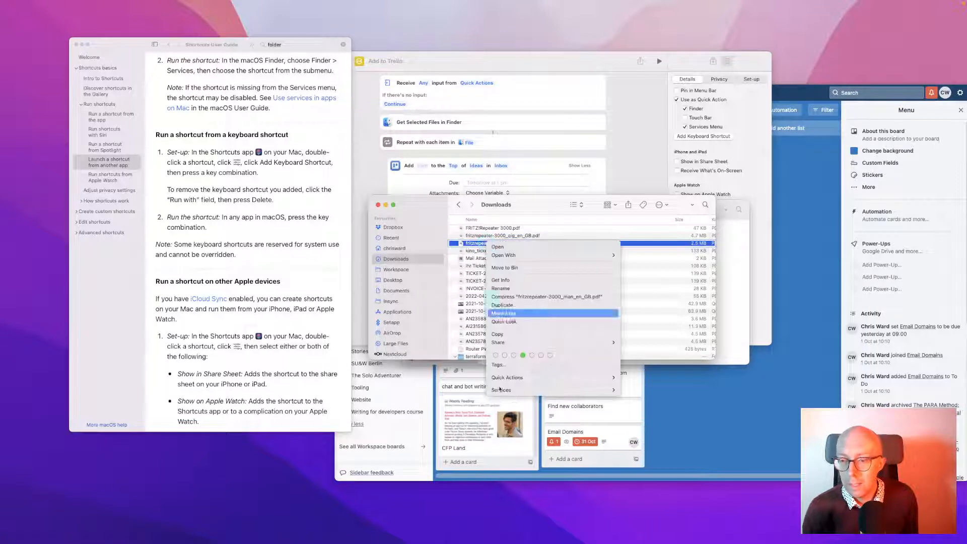
mouse_move(507, 390)
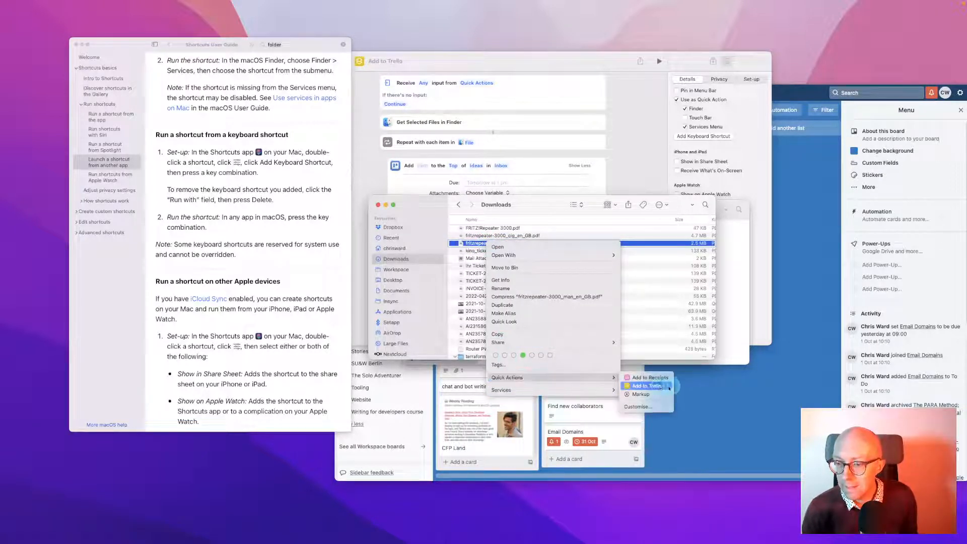
click(655, 386)
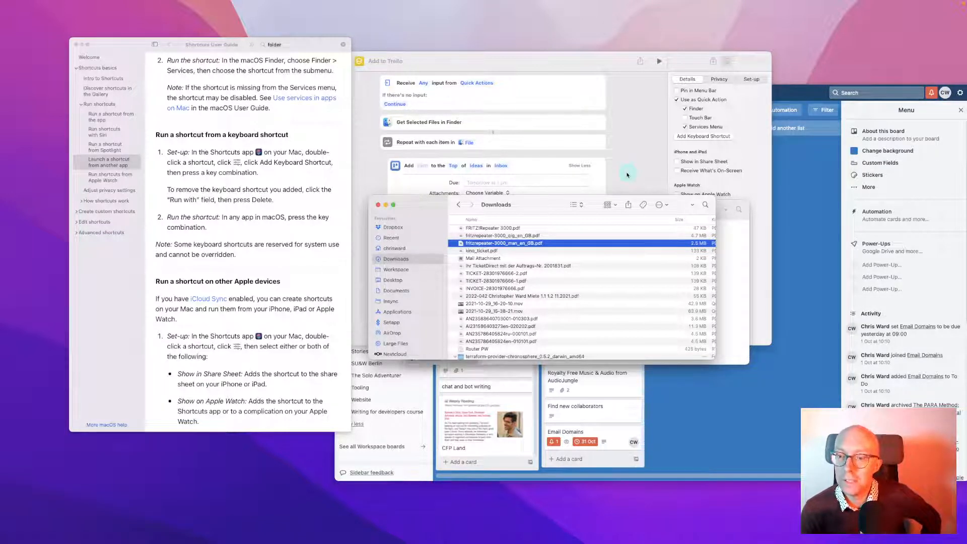
click(627, 175)
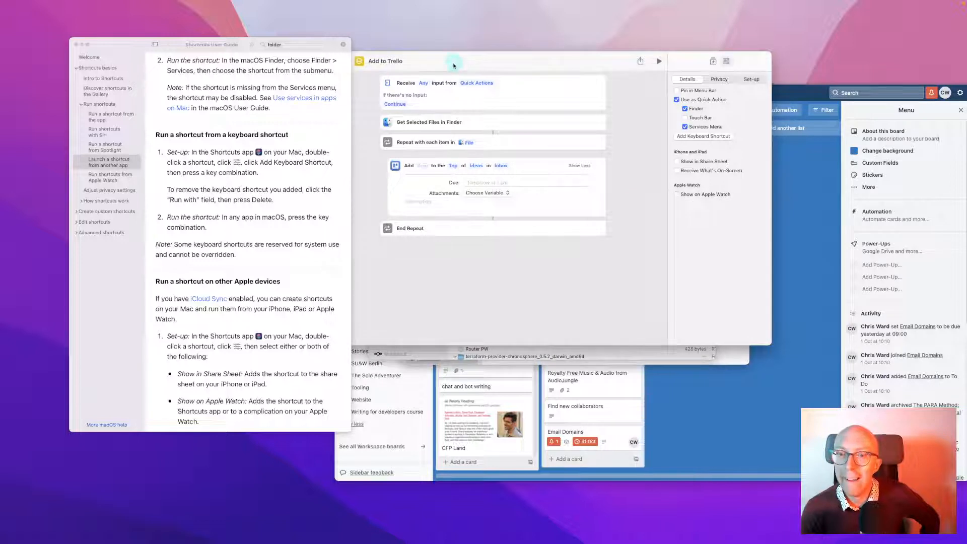
Review the shortcut's Privacy and Set-up tabs and the app's window menu
drag(454, 61, 483, 62)
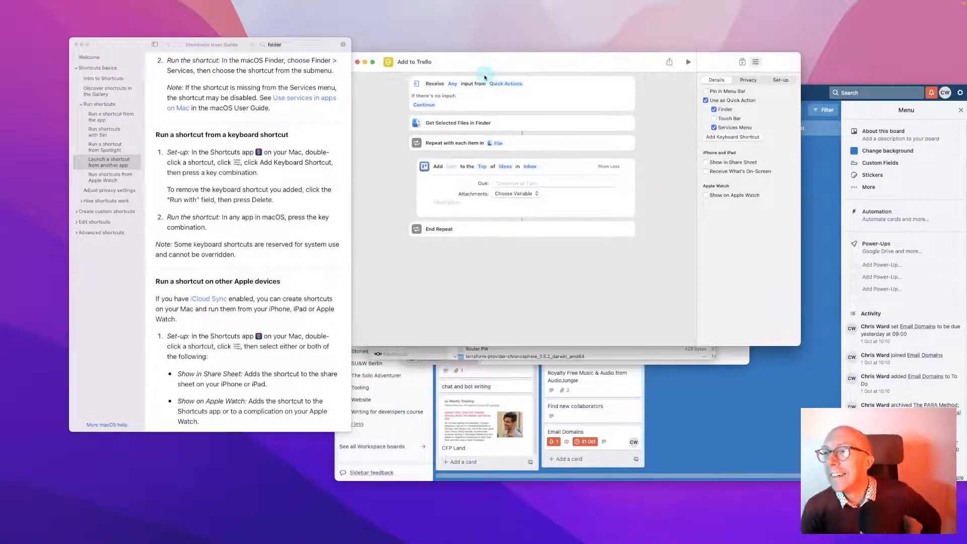
click(748, 80)
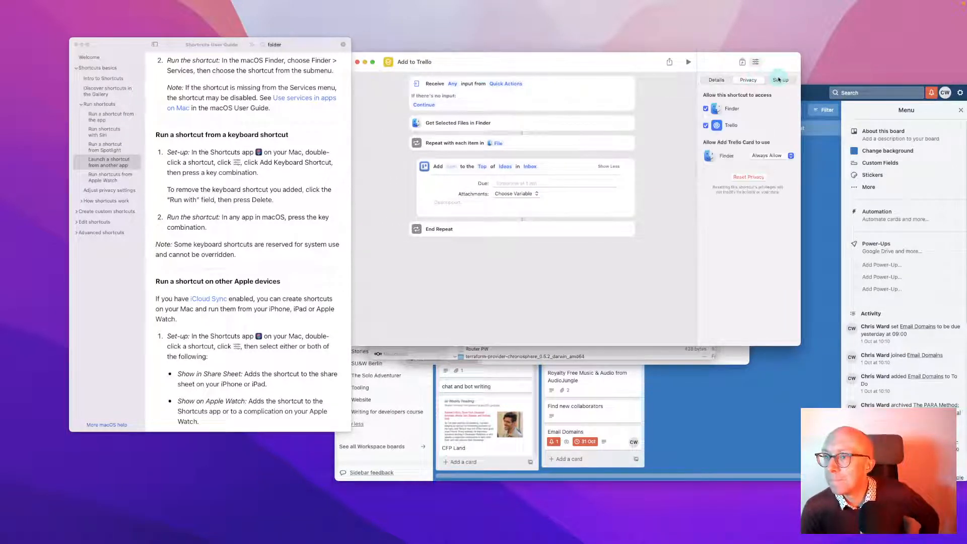
click(779, 80)
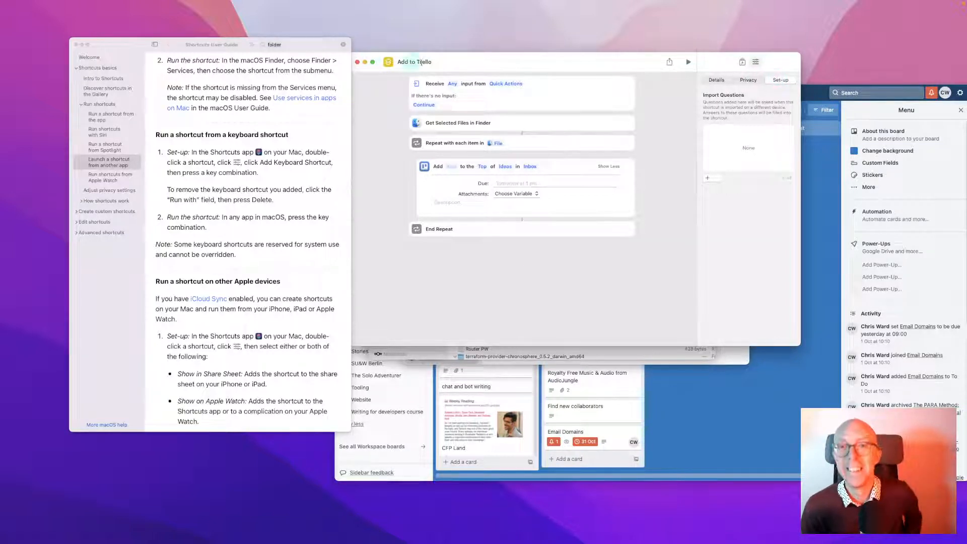
click(139, 4)
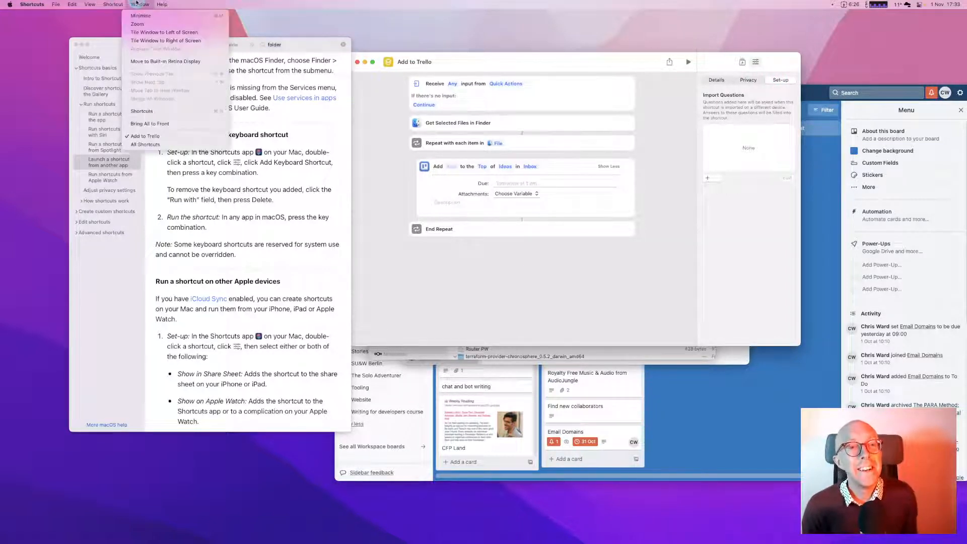
mouse_move(168, 2)
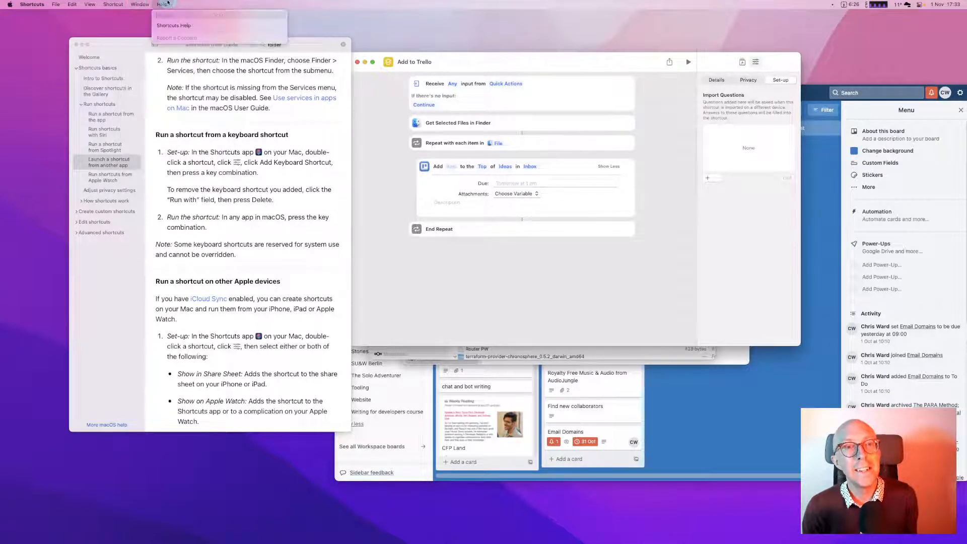
mouse_move(85, 3)
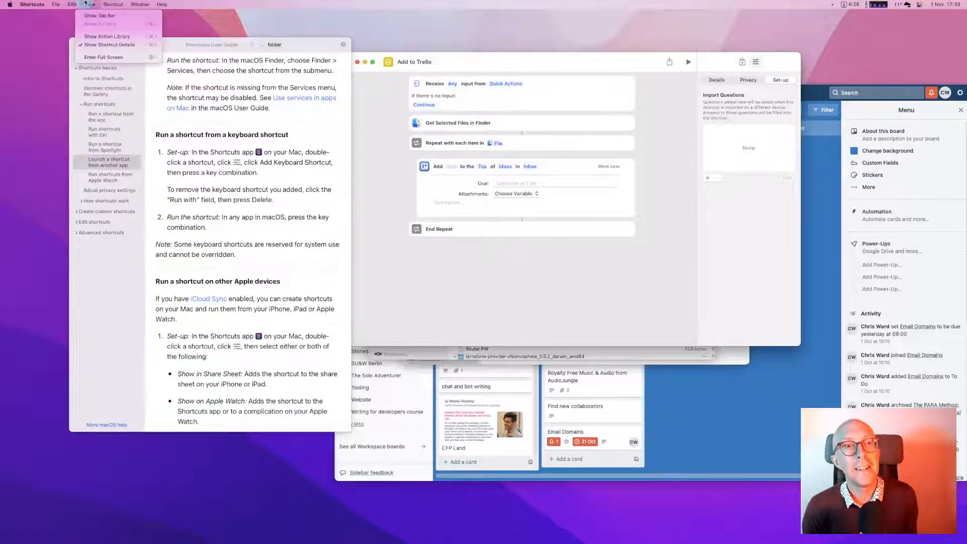
click(85, 2)
click(628, 64)
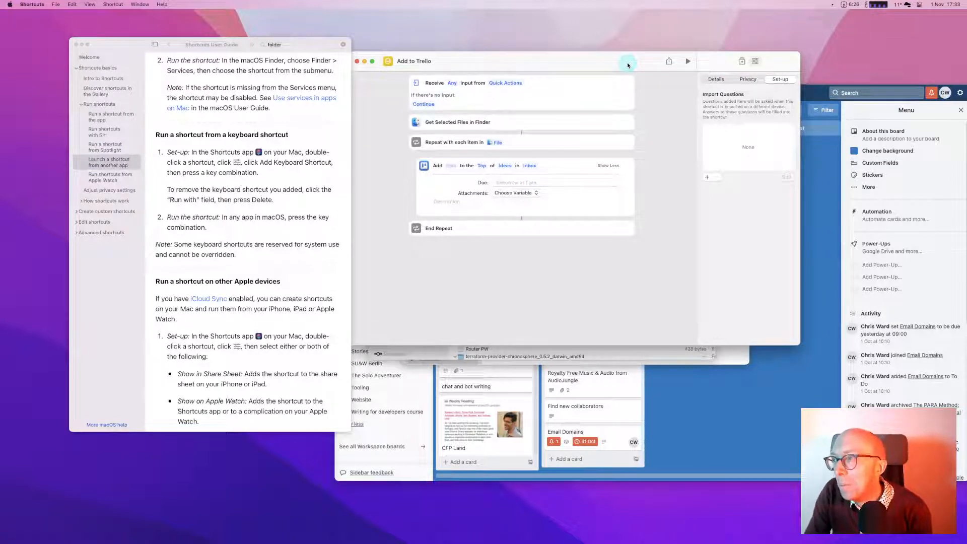
Dismiss an Add to Trello error in Notification Center and return to the Details tab
click(947, 4)
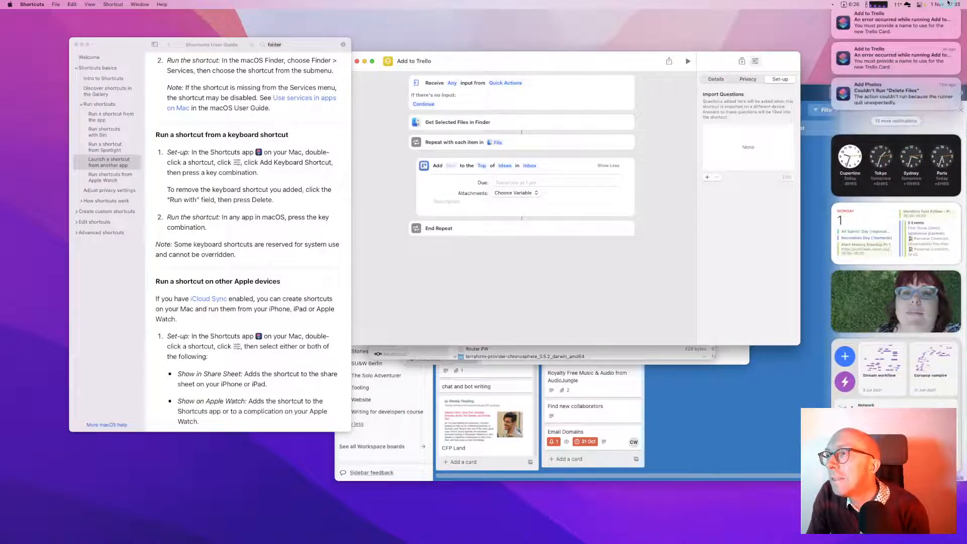
mouse_move(908, 32)
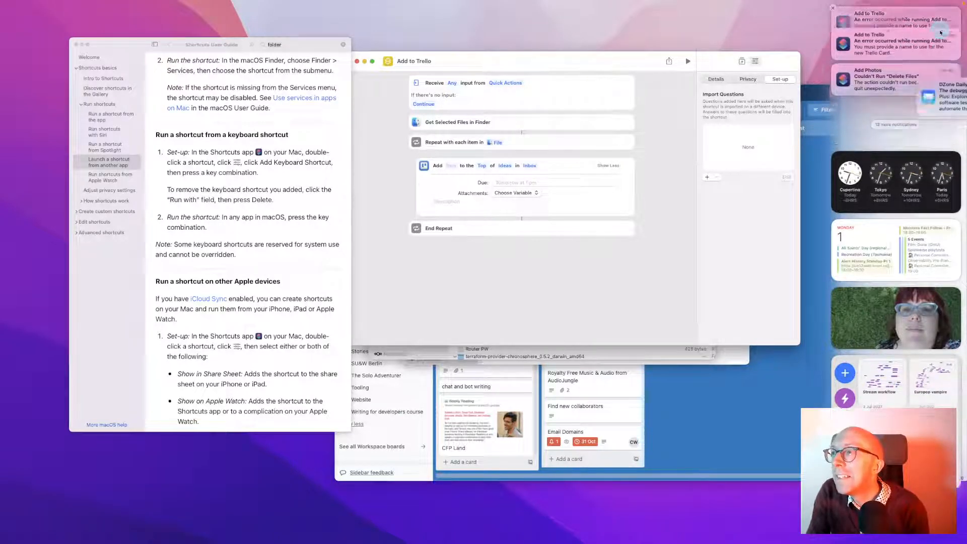
click(942, 32)
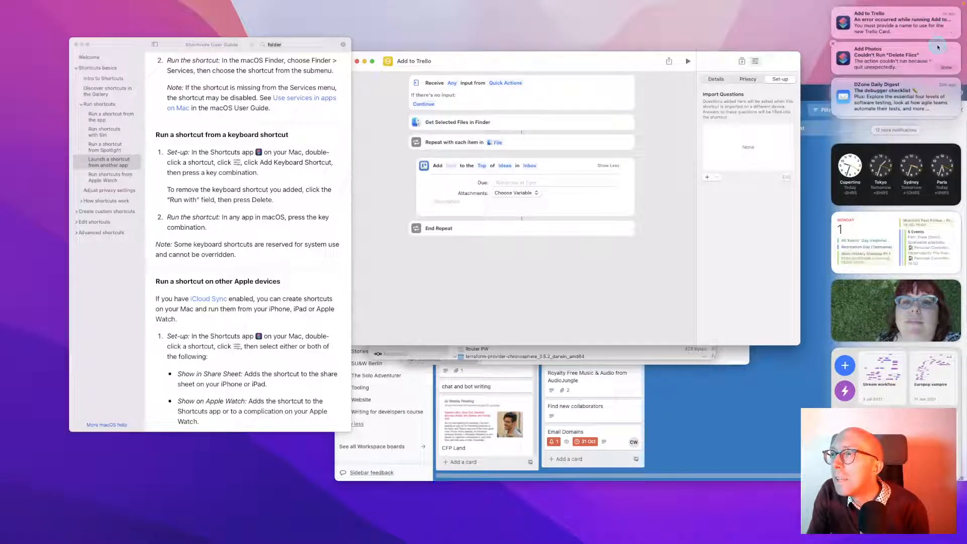
click(622, 254)
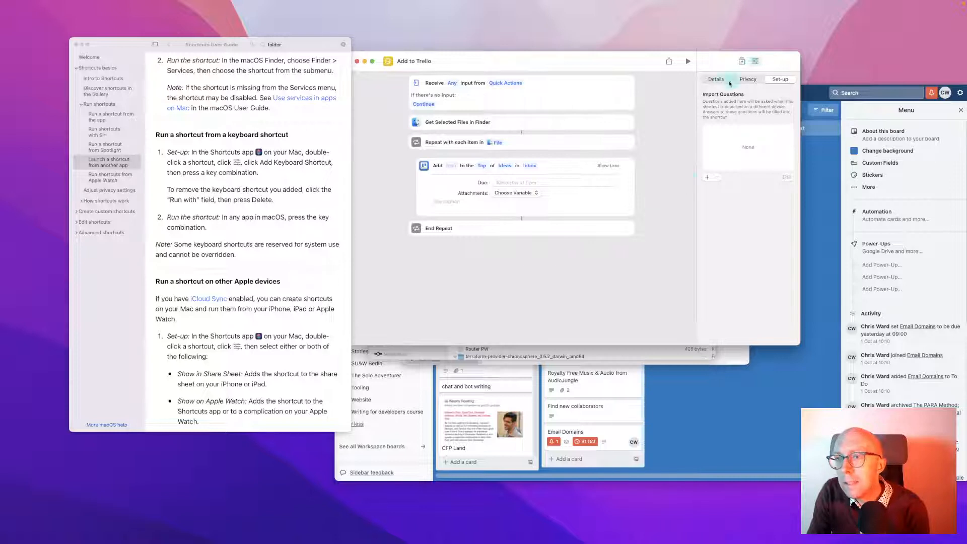
click(720, 81)
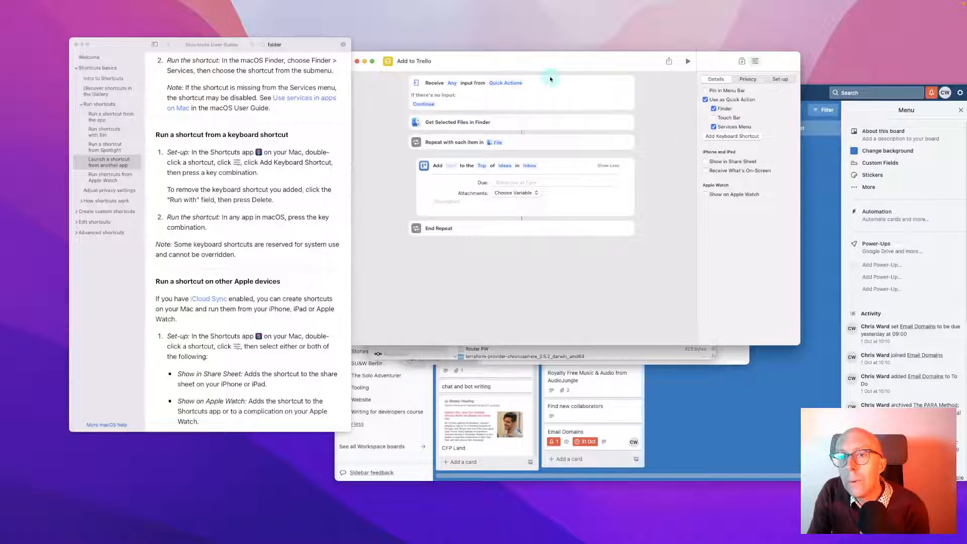
drag(539, 61, 555, 58)
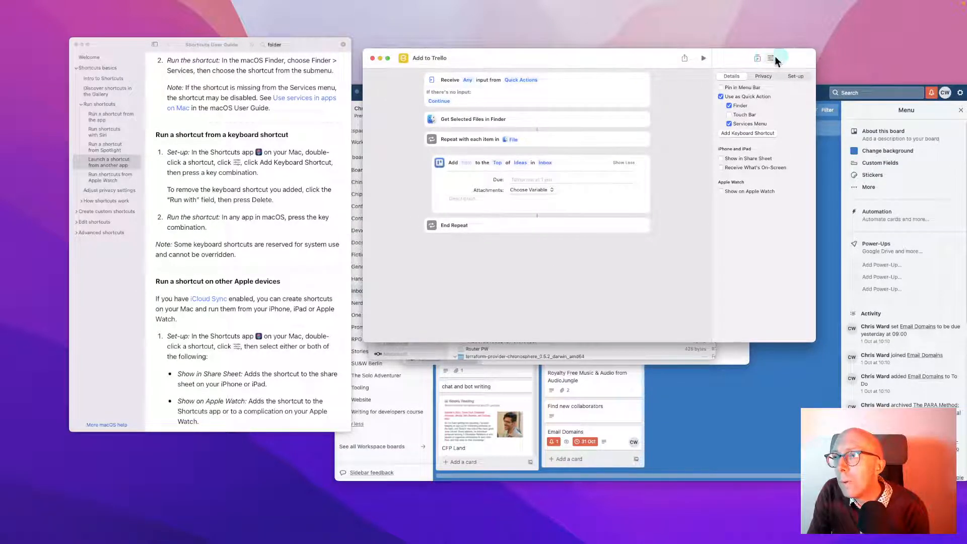
Set the Trello card's Attachments to Shortcut Input
click(758, 59)
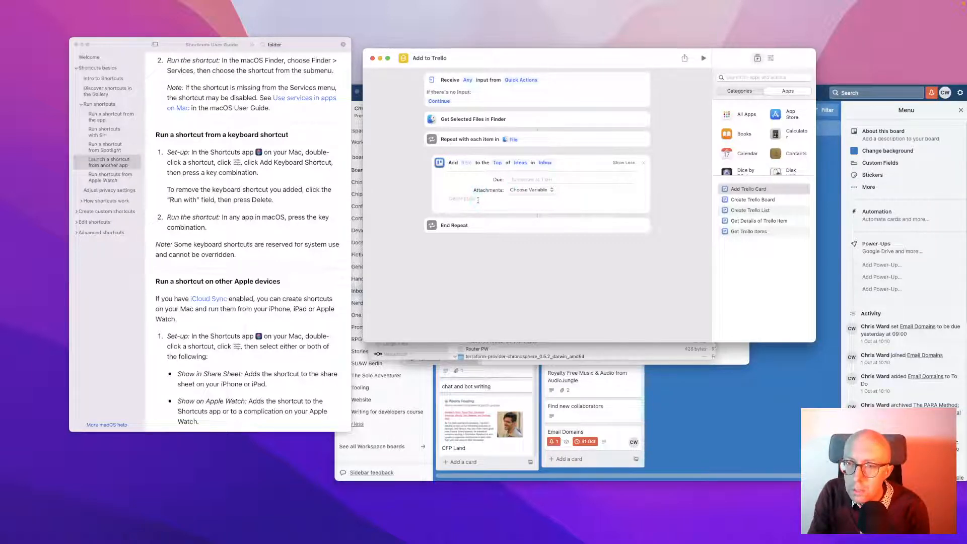
click(519, 193)
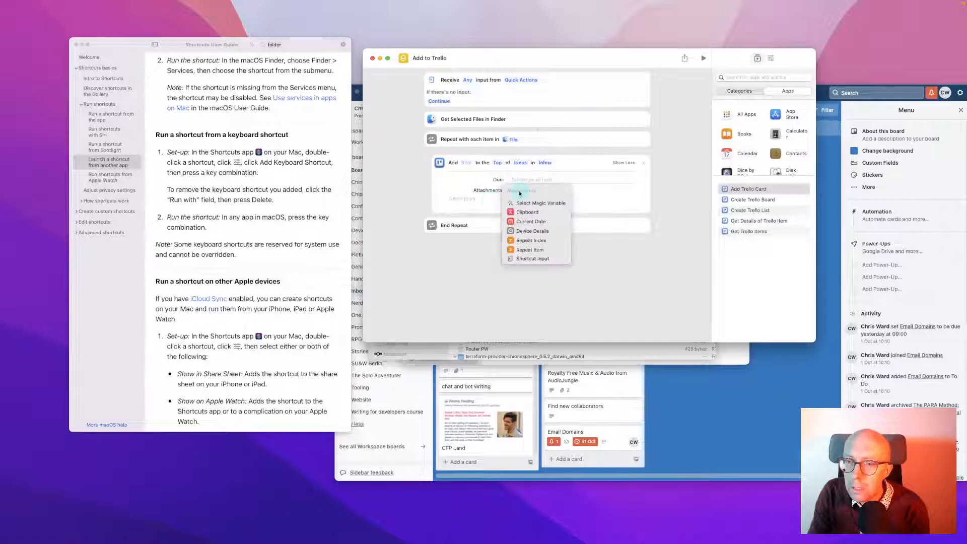
click(531, 259)
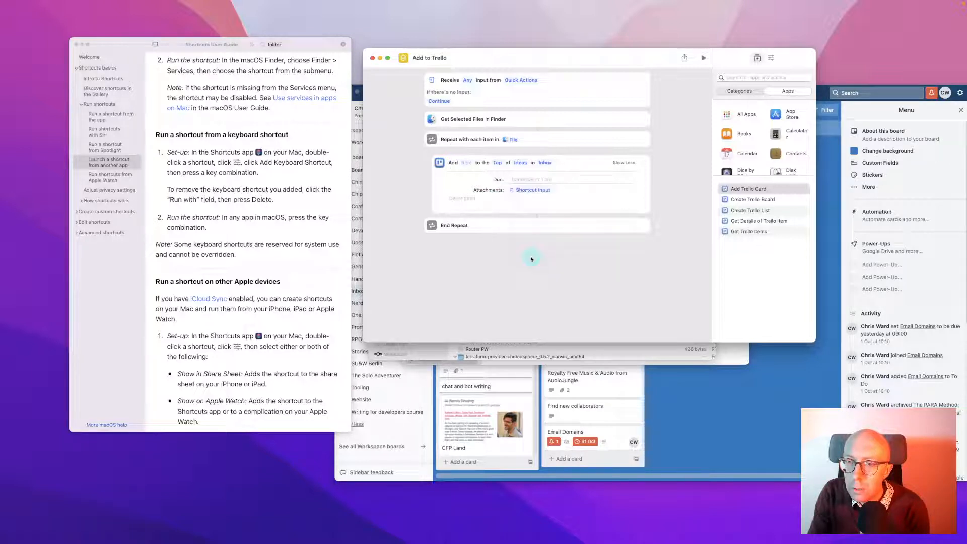
Insert the Repeat loop's File variable into the card Description
click(482, 197)
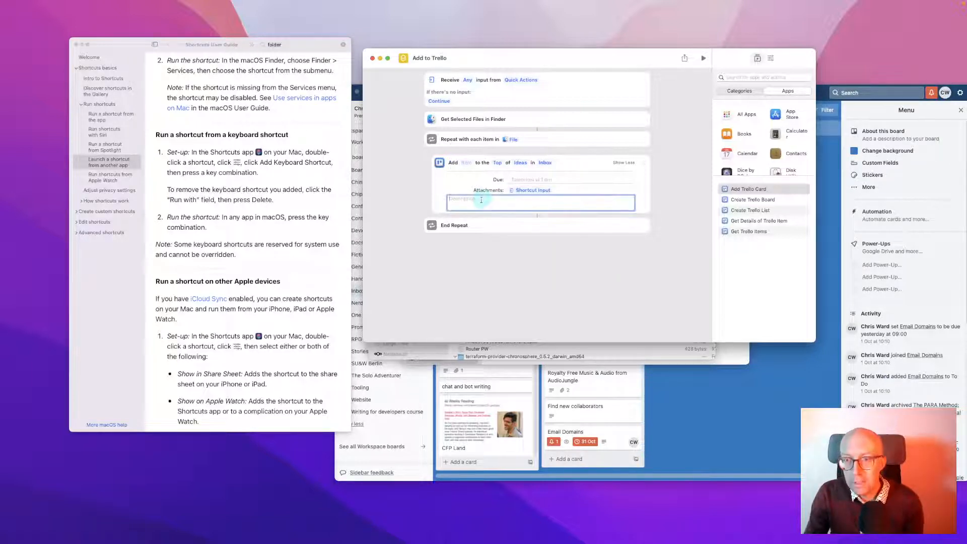
right_click(482, 198)
mouse_move(507, 234)
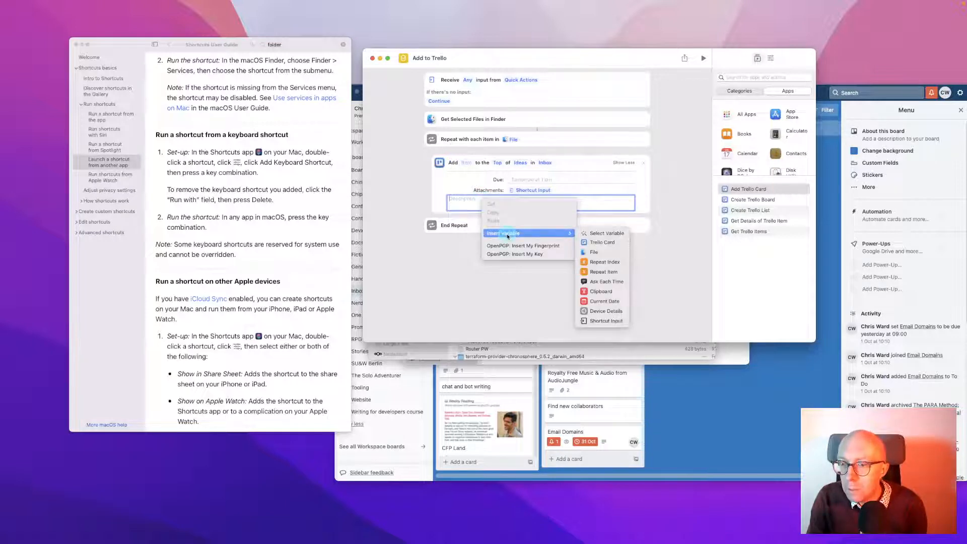
click(595, 252)
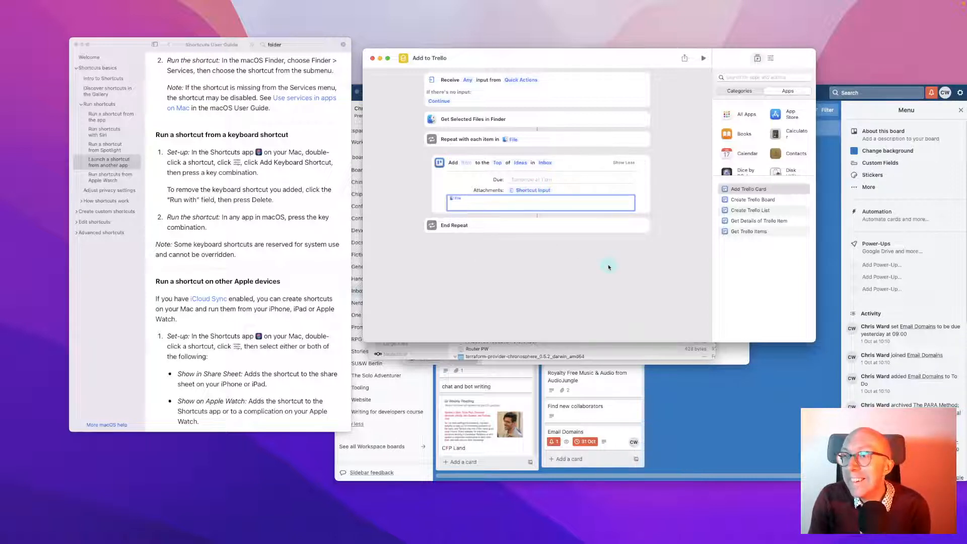
click(584, 359)
Run Add to Trello on the fritzrepeater PDF and reopen the shortcut from its missing-name error
right_click(477, 247)
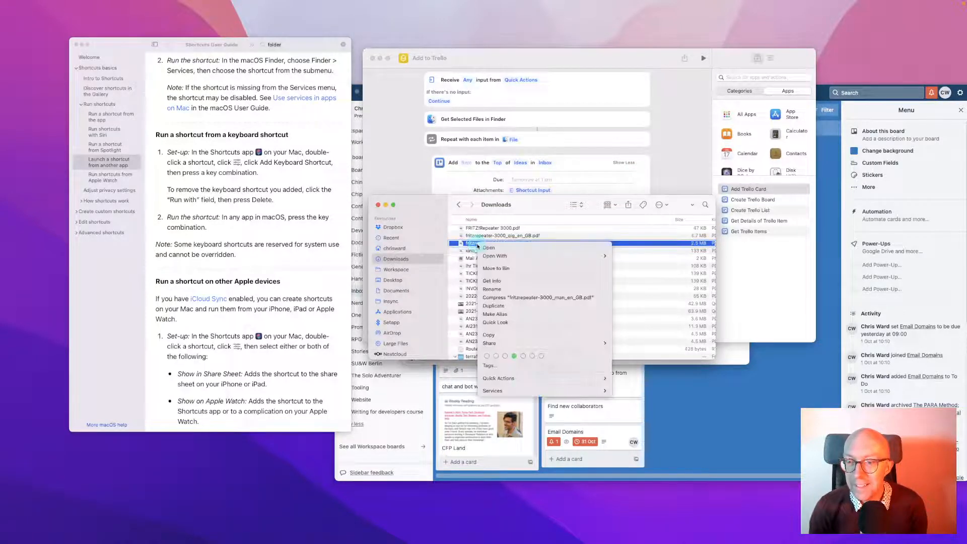
mouse_move(531, 379)
click(635, 387)
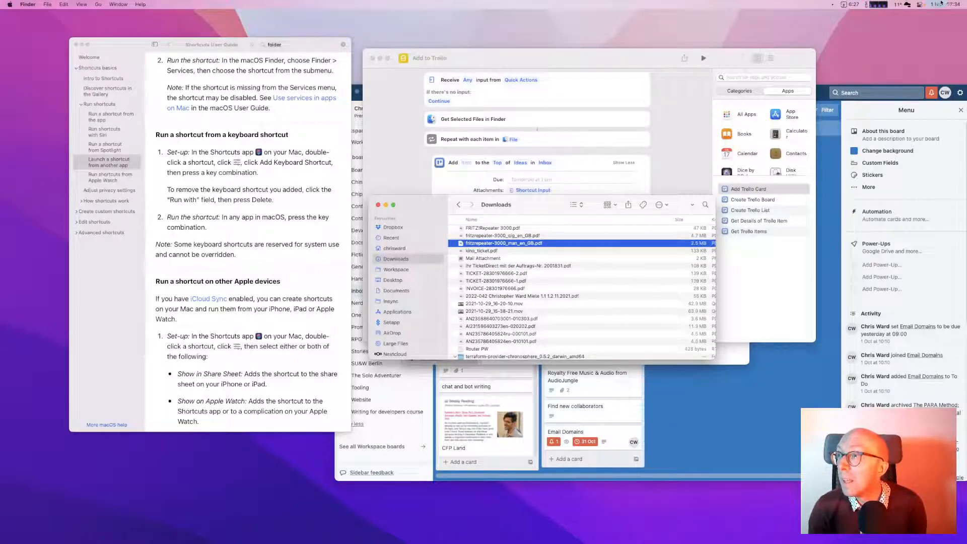
click(941, 4)
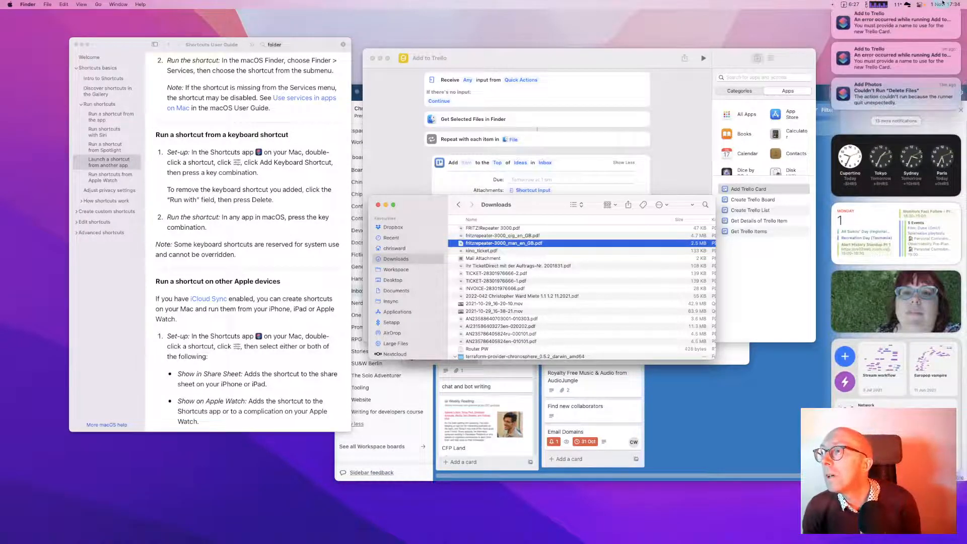
click(944, 31)
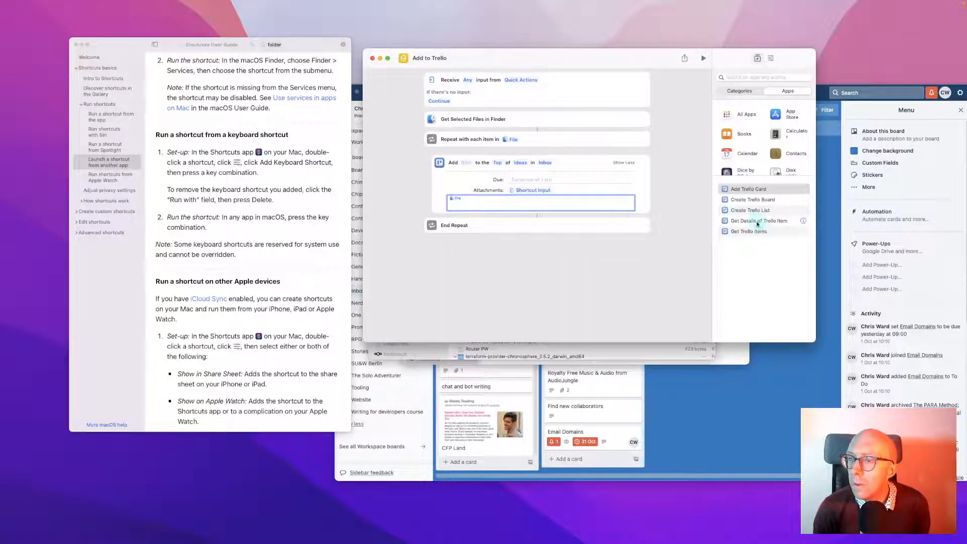
click(803, 221)
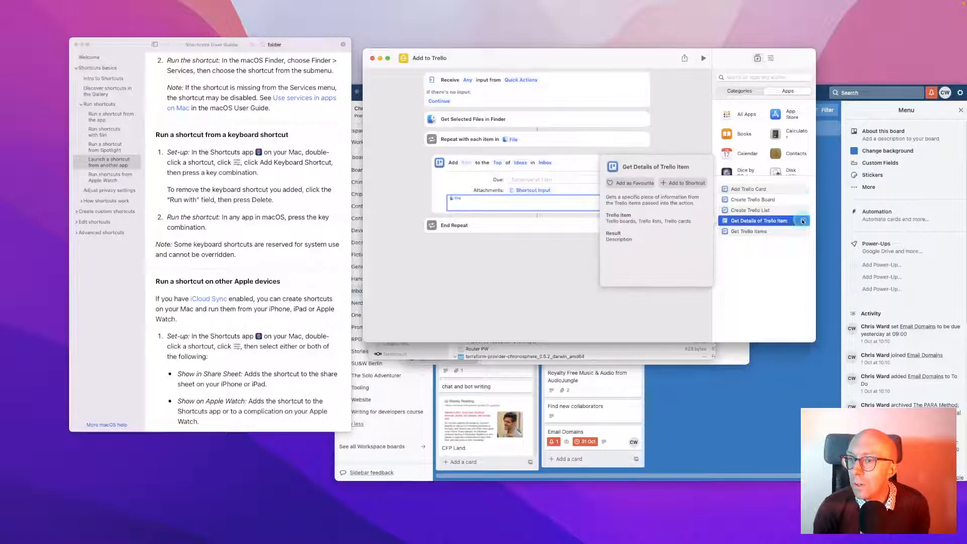
Add Get Details of Files inside the Repeat loop, set to get each file's Name
click(780, 264)
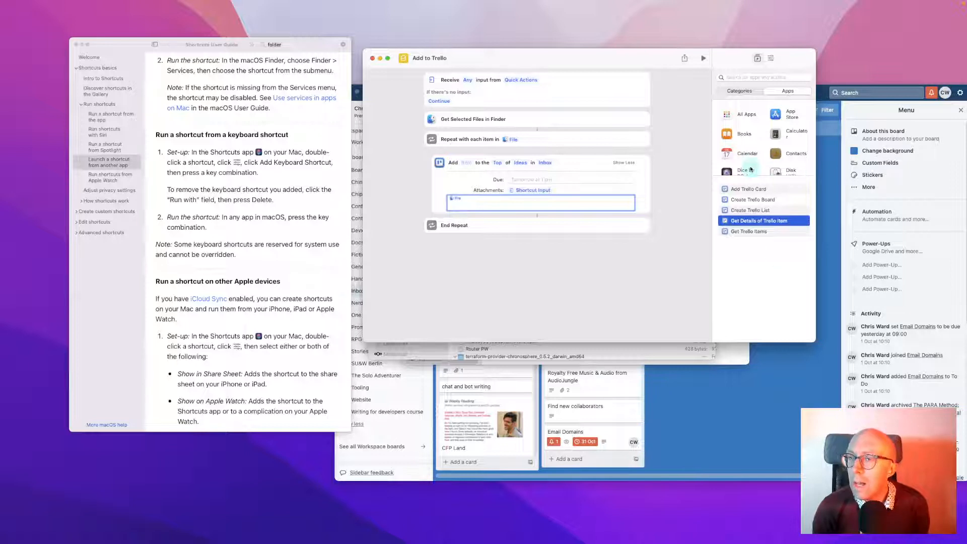
click(753, 76)
text(file)
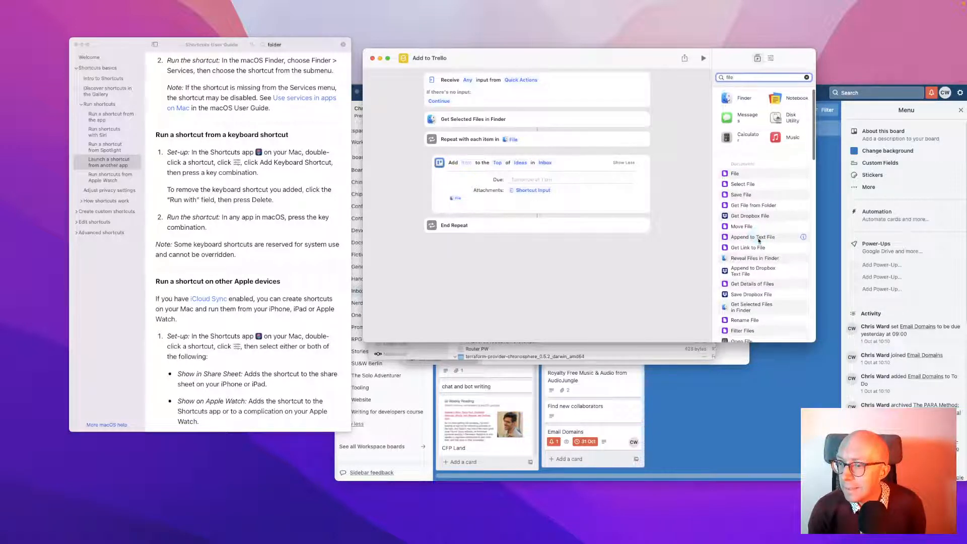
scroll(759, 241, down, 3)
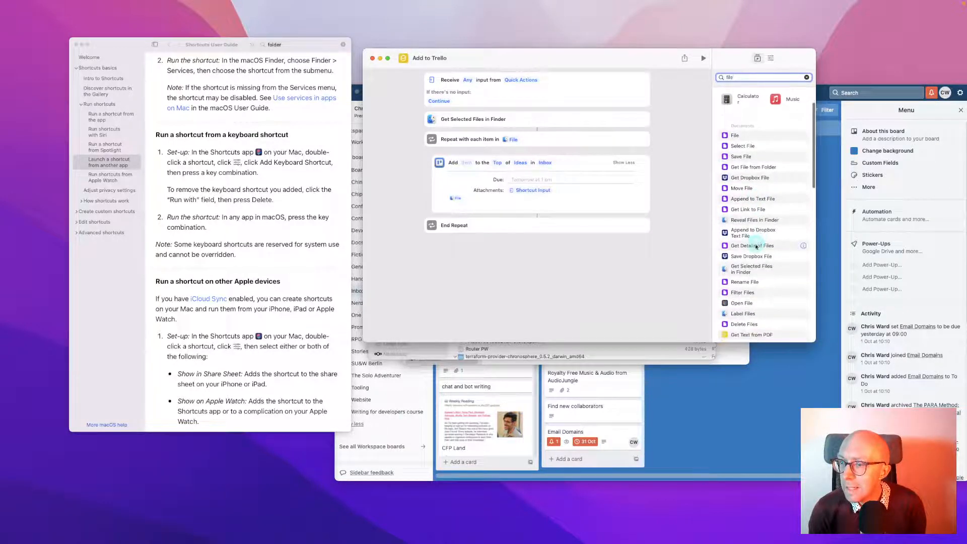
drag(755, 245, 539, 166)
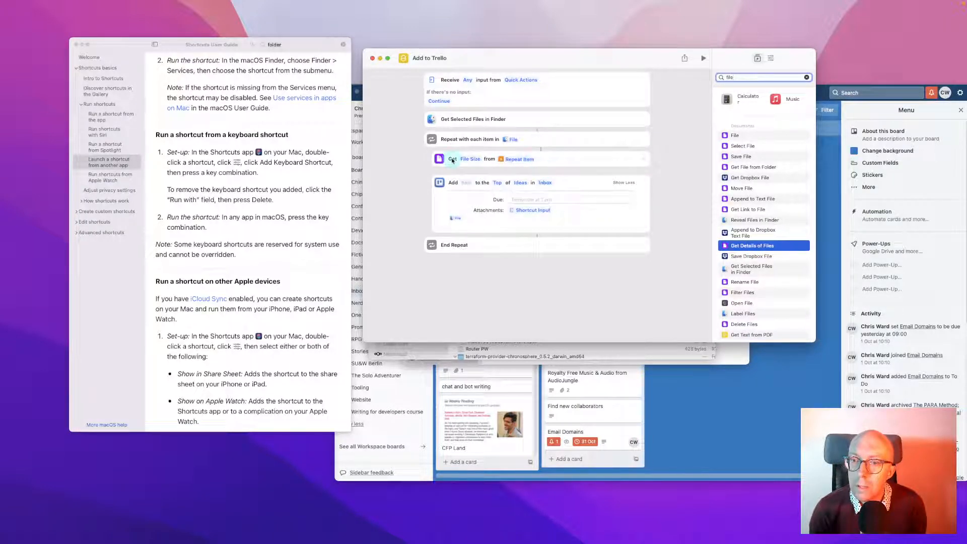
click(470, 159)
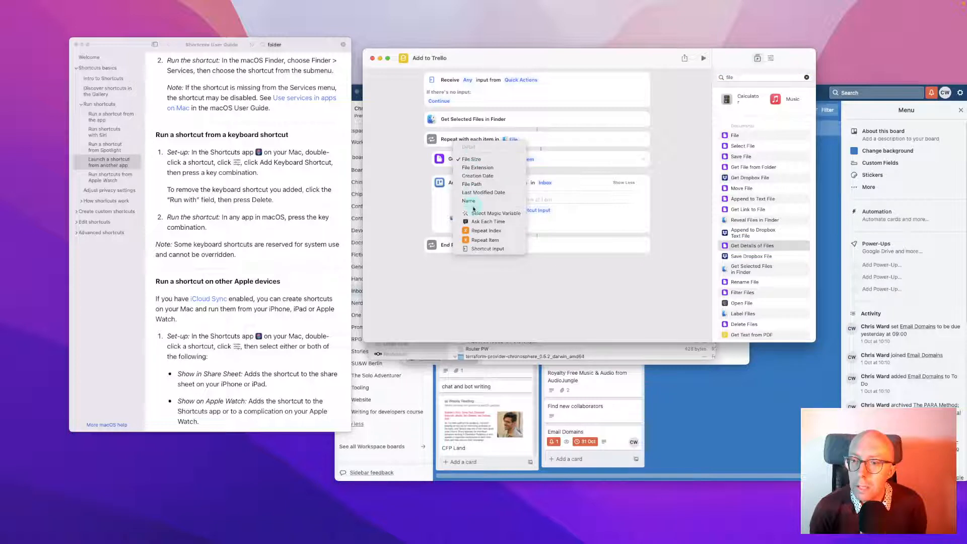
click(471, 200)
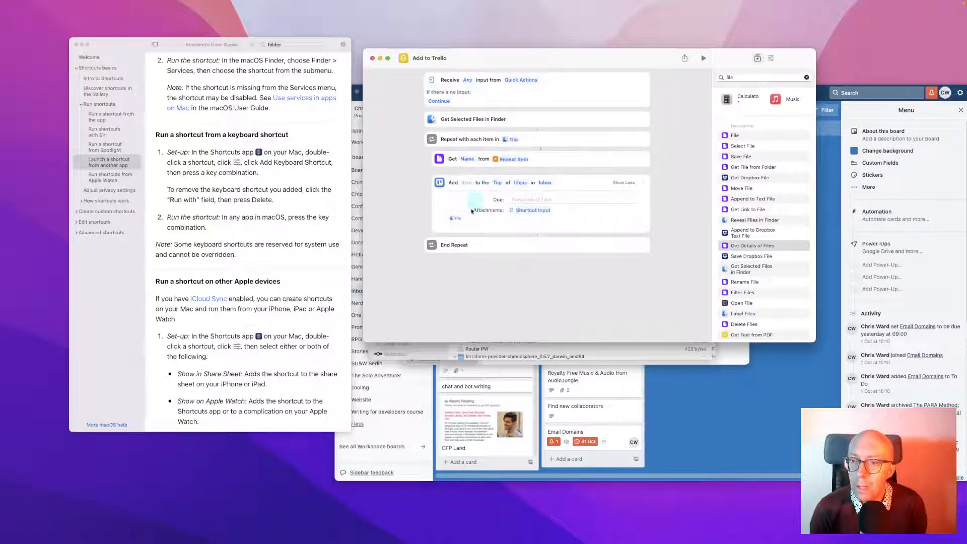
Set the Trello card title to the Name variable via Insert Variable
click(466, 204)
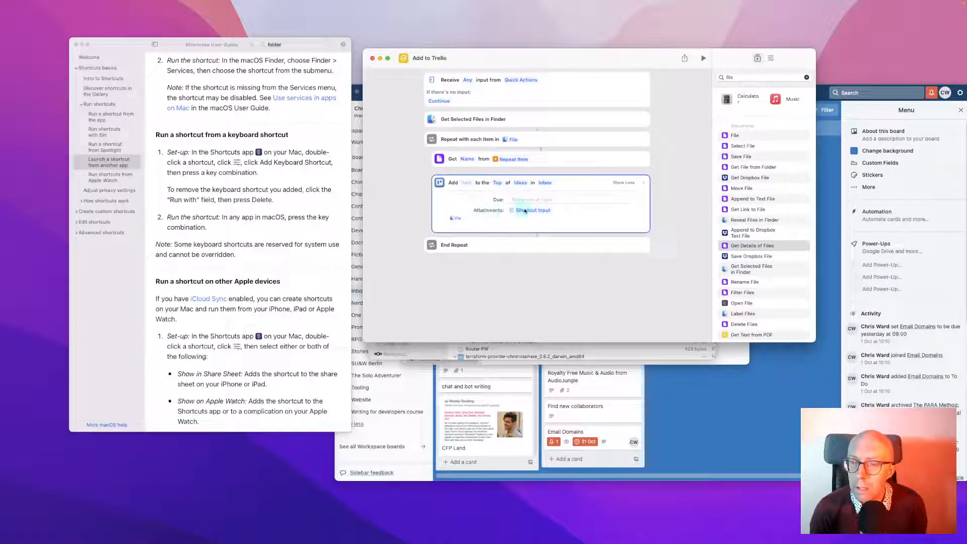
click(466, 183)
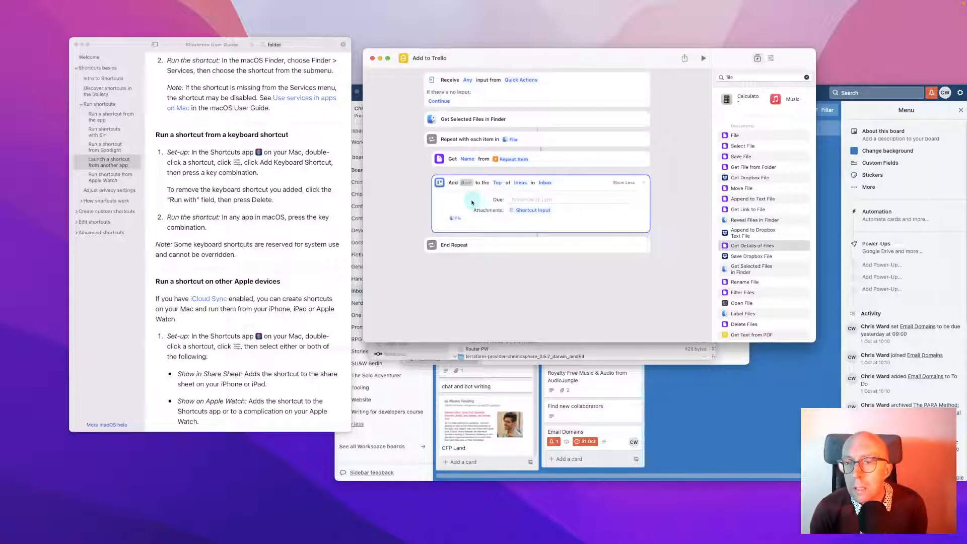
click(469, 200)
drag(471, 203, 399, 205)
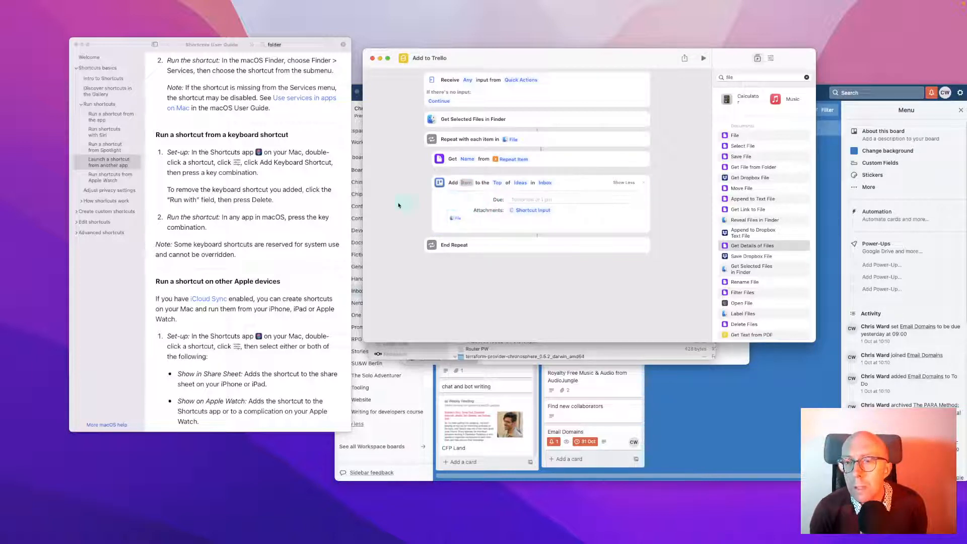
click(584, 154)
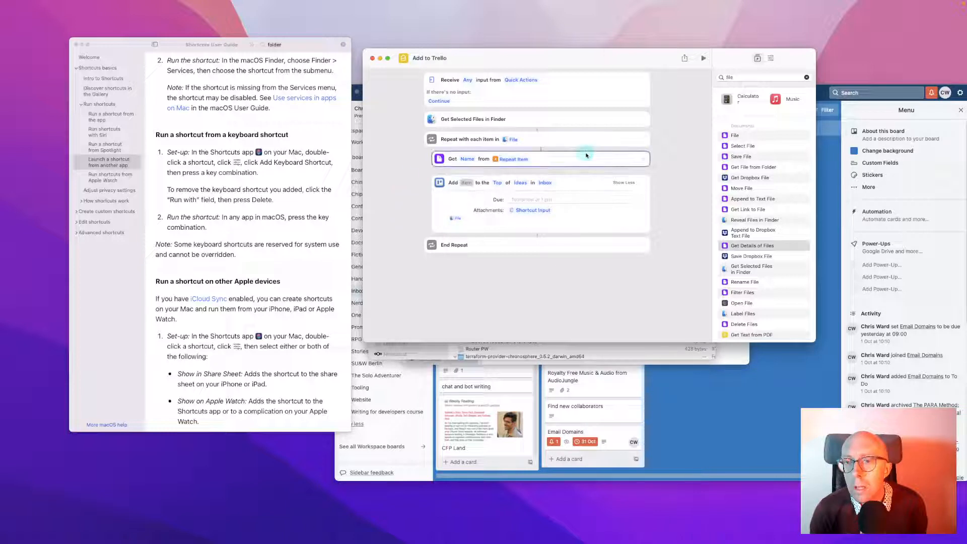
click(500, 182)
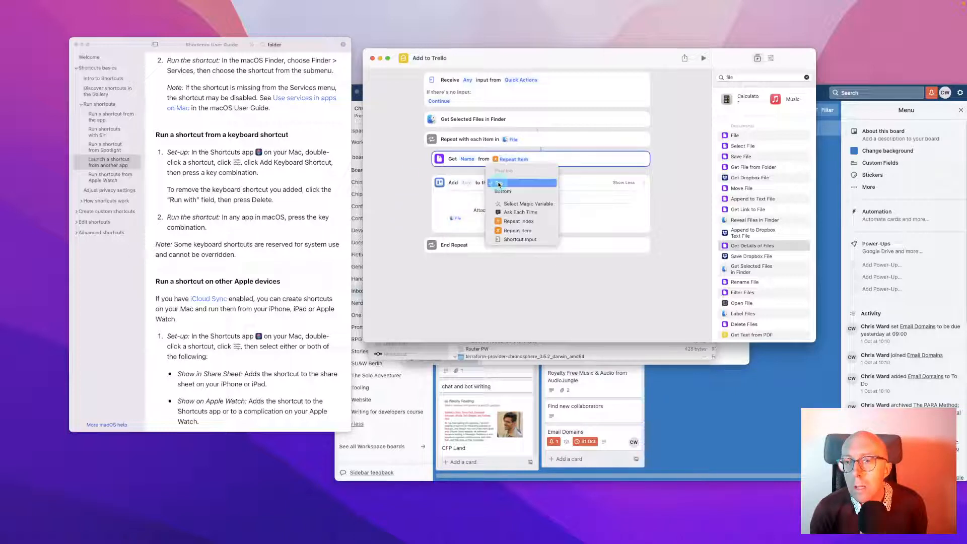
click(468, 182)
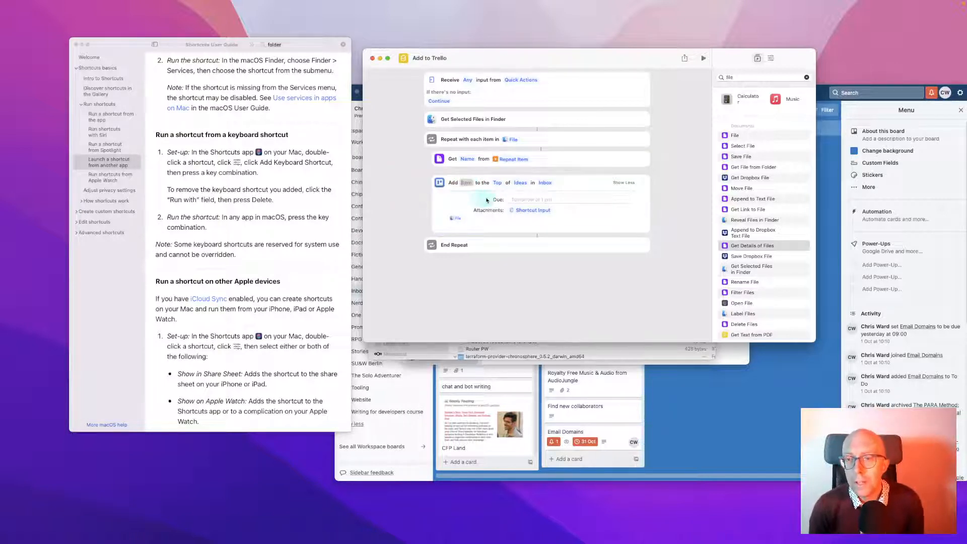
click(467, 183)
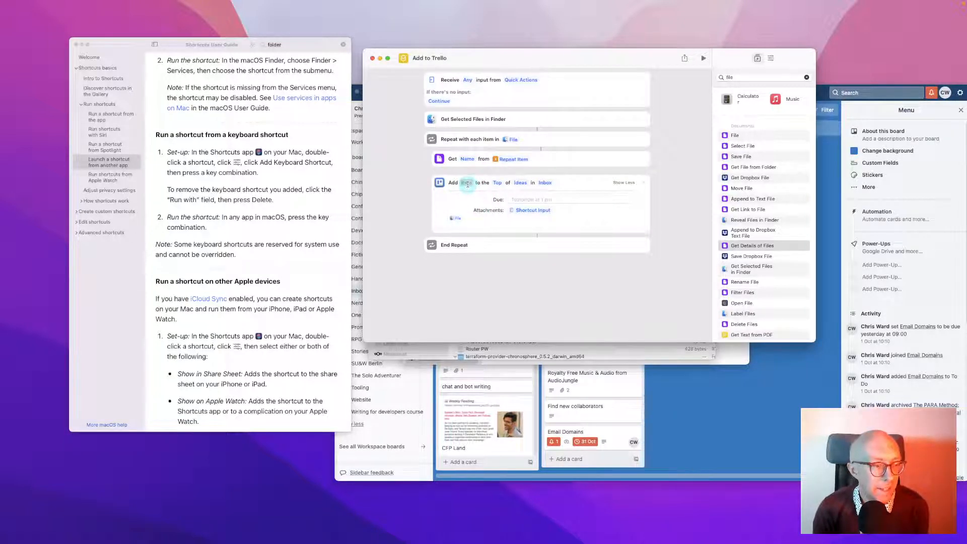
click(477, 196)
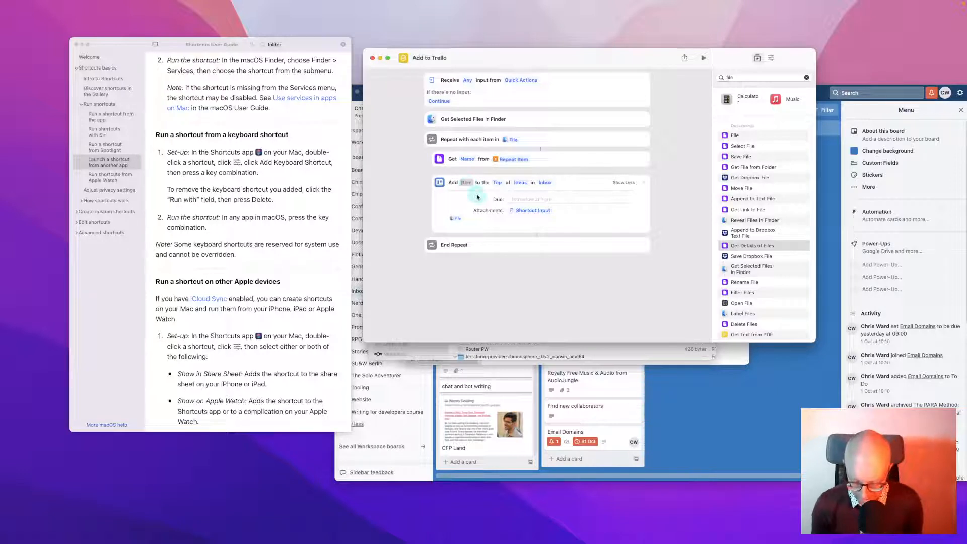
click(468, 184)
right_click(469, 185)
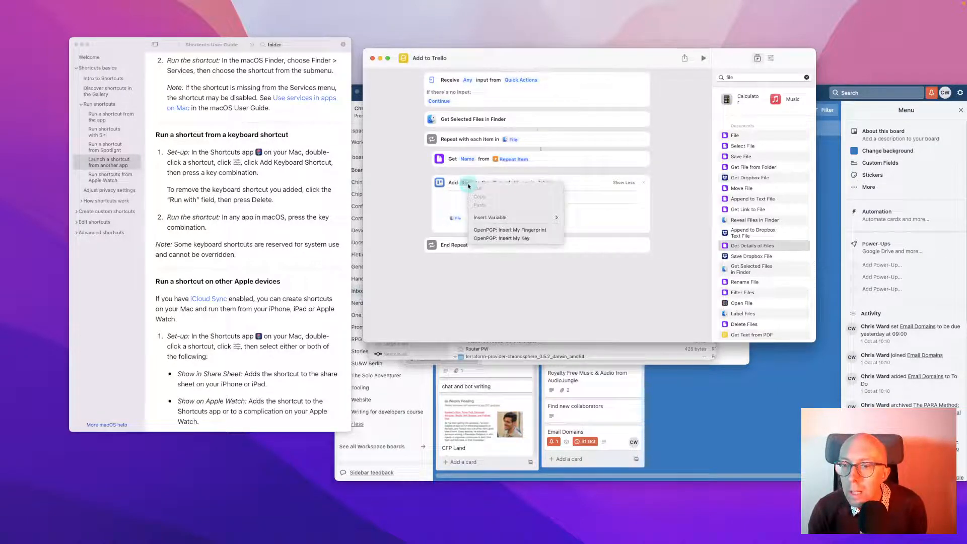
mouse_move(496, 218)
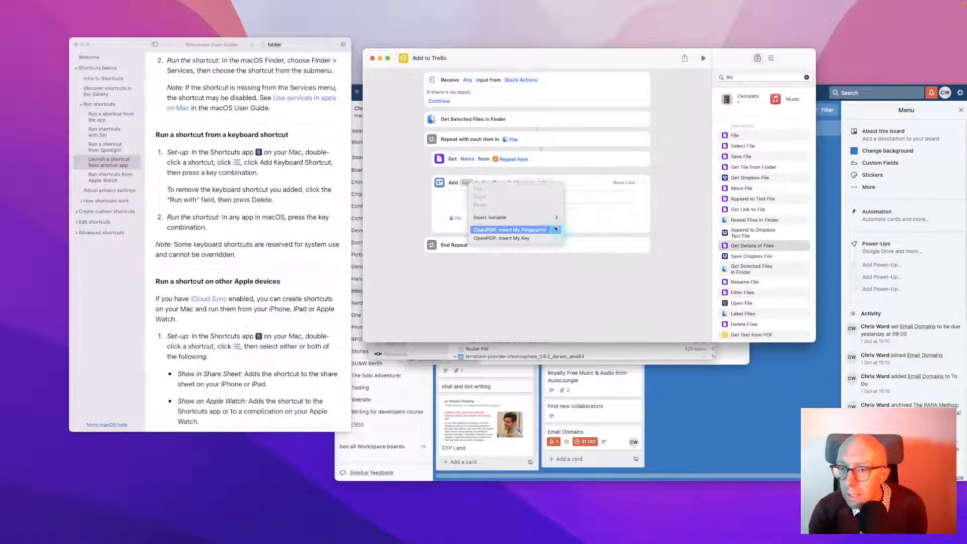
click(579, 236)
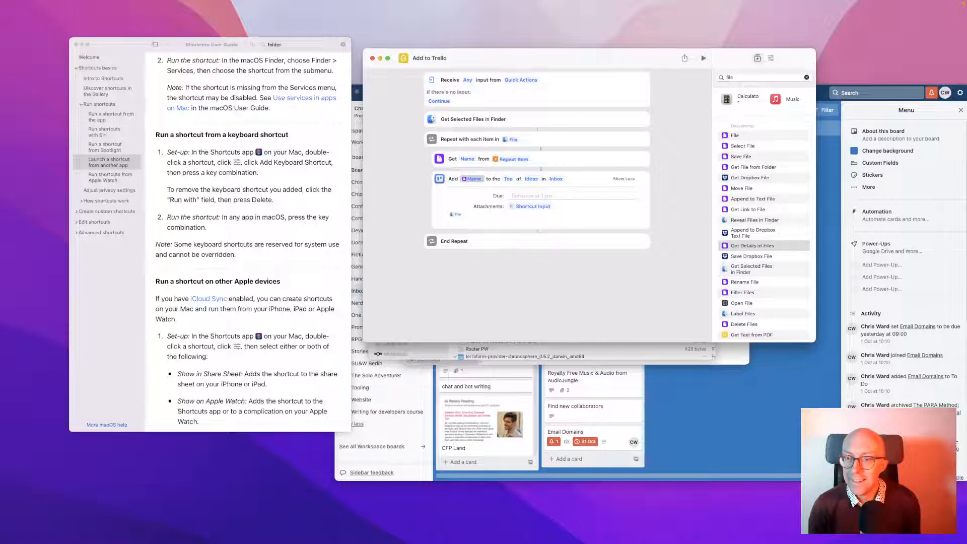
key(super+Tab)
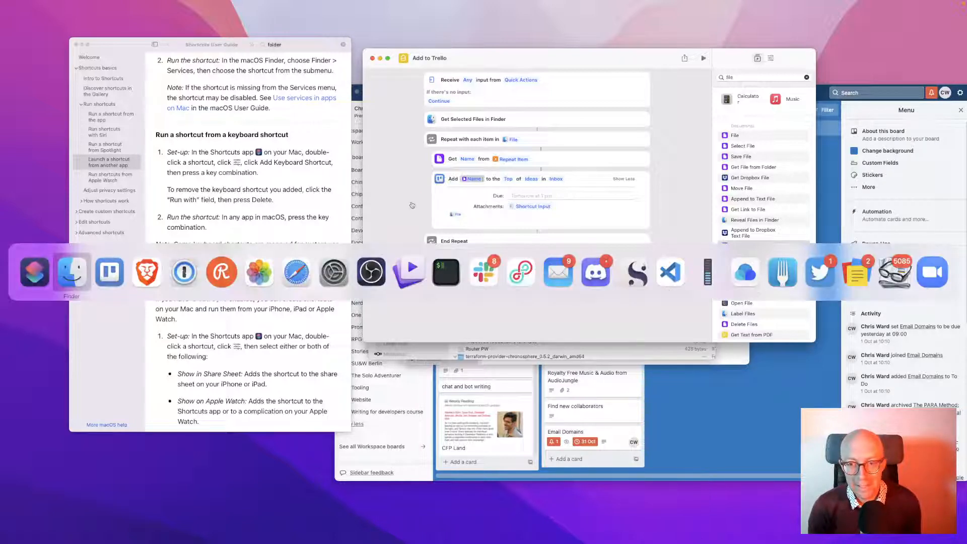
Review the Add to Trello results in Notification Center
click(943, 3)
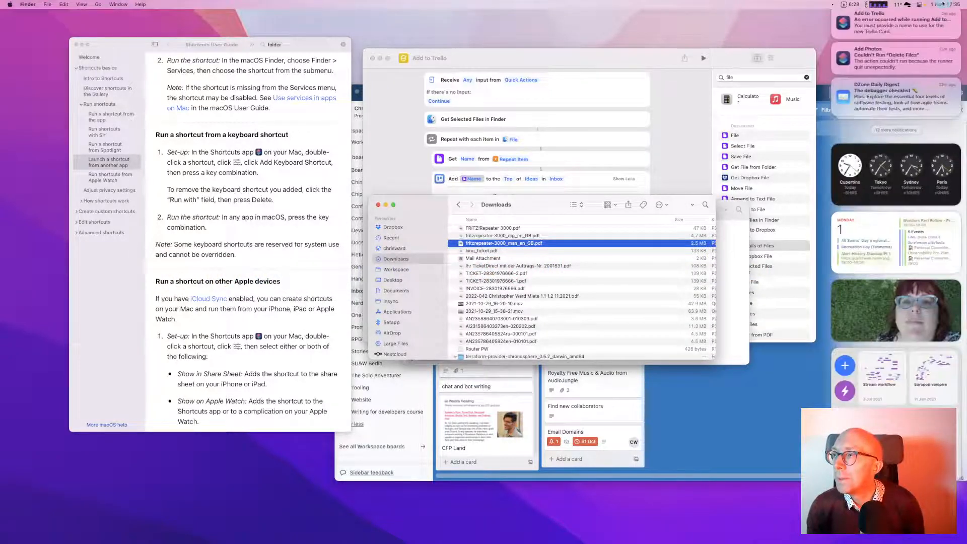
click(891, 131)
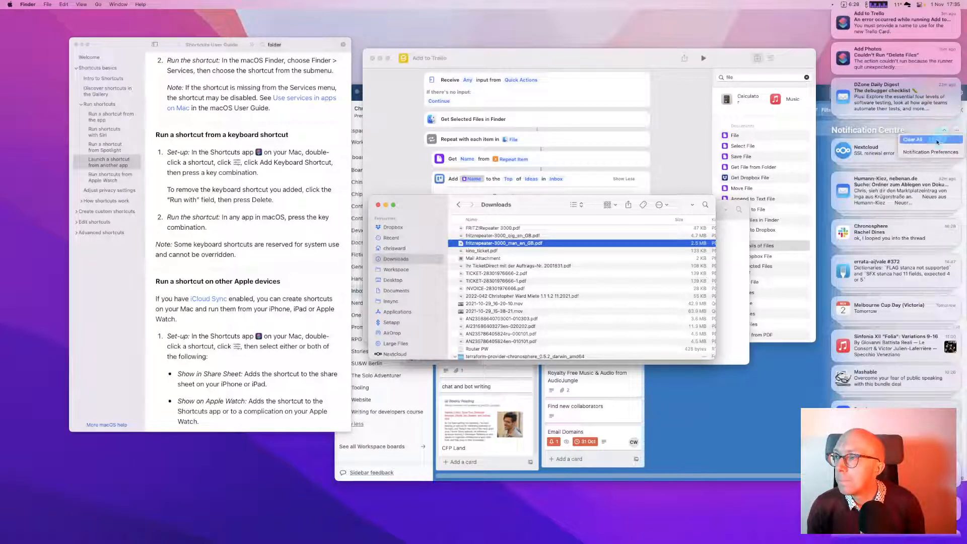
click(944, 130)
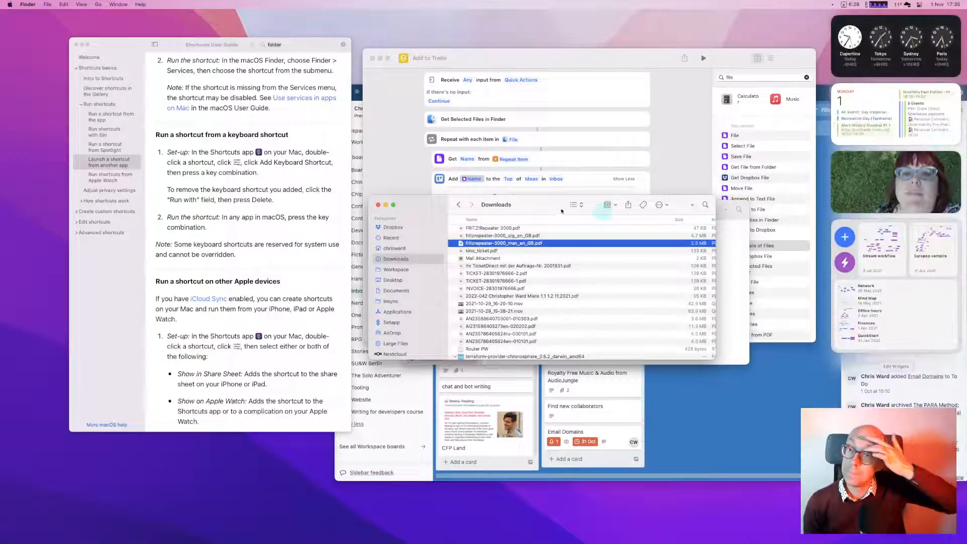
click(671, 140)
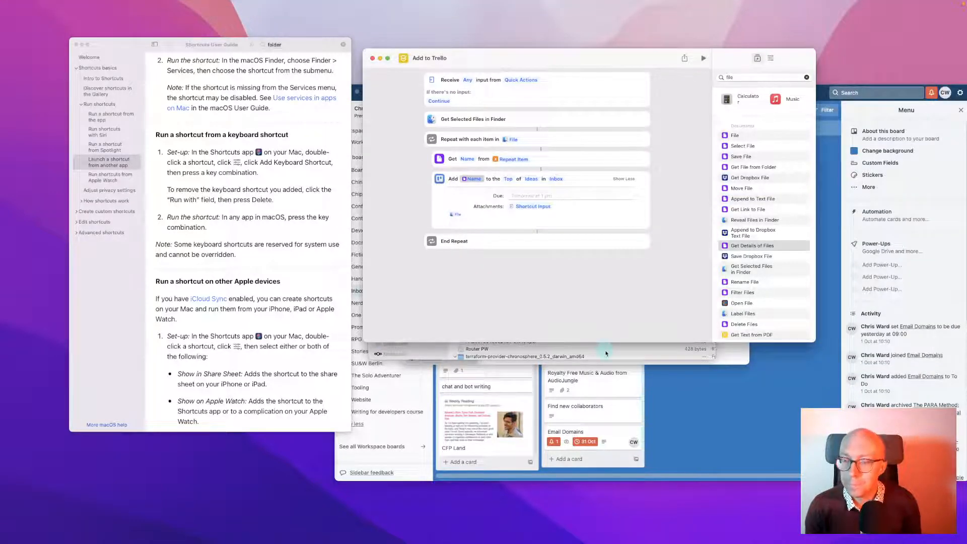
Run Quick Actions > Add to Trello on kino_ticket.pdf and check the new Ideas card
click(607, 347)
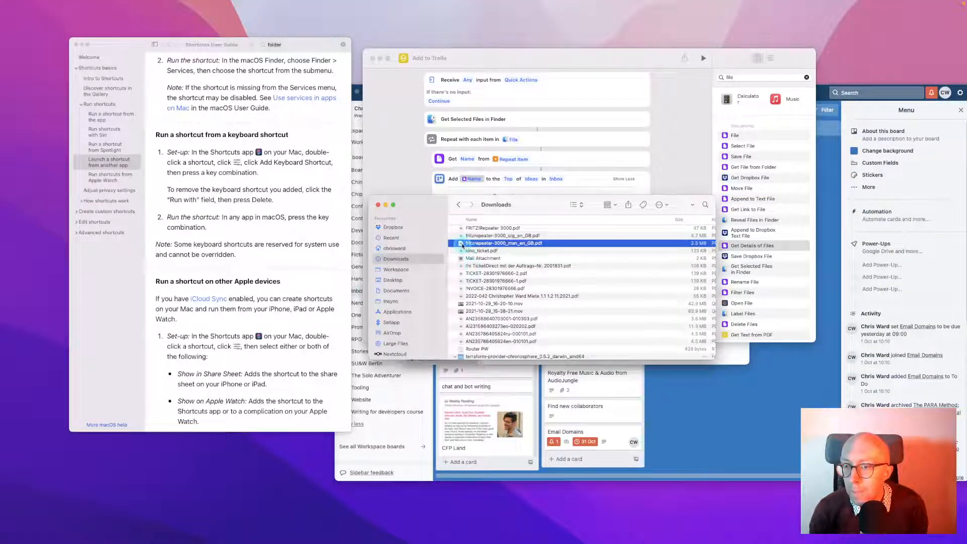
click(463, 251)
right_click(462, 251)
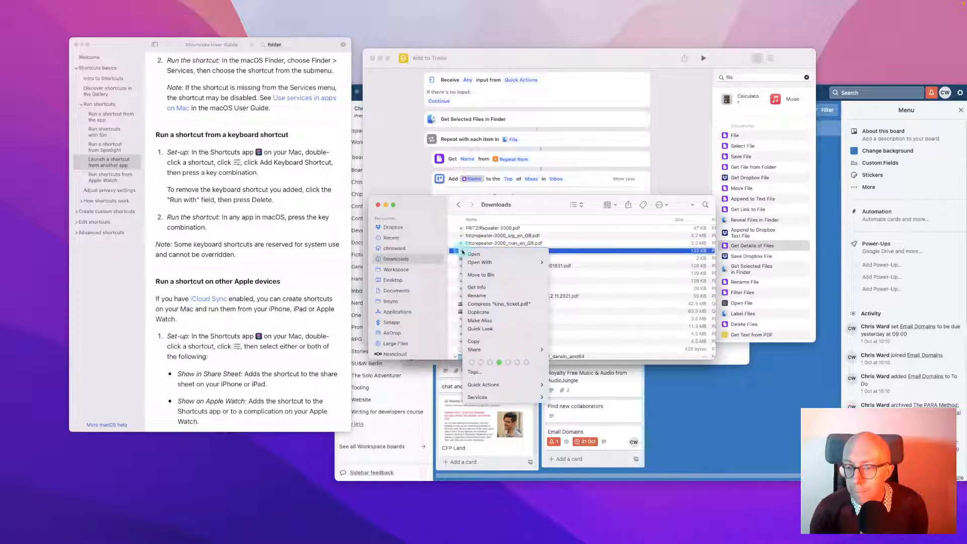
mouse_move(506, 385)
click(584, 398)
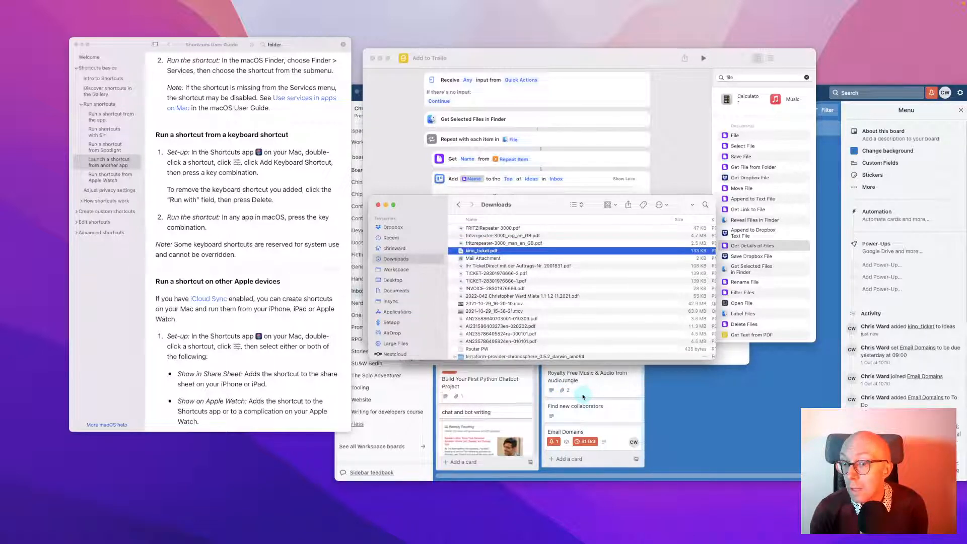
click(685, 405)
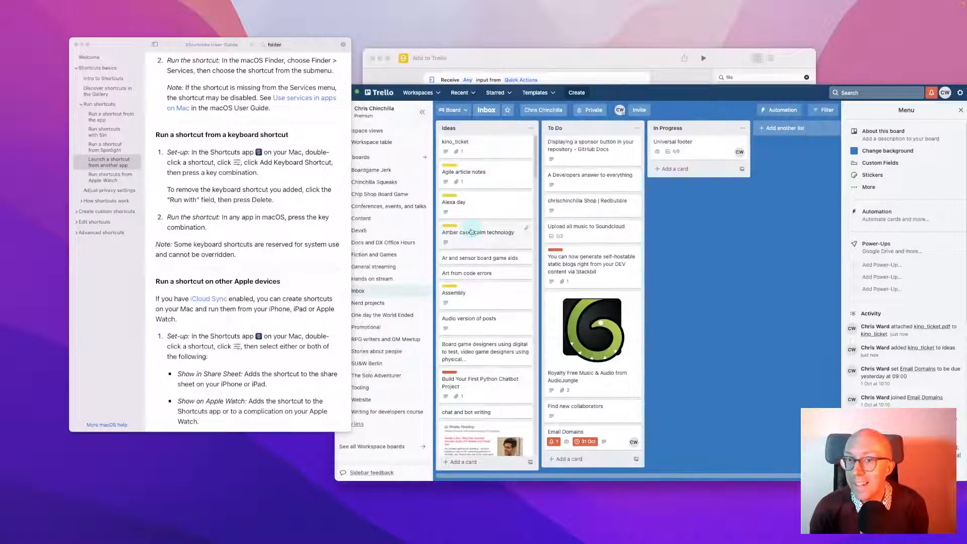
Open the new kino_ticket card and confirm kino_ticket.pdf is attached
click(479, 154)
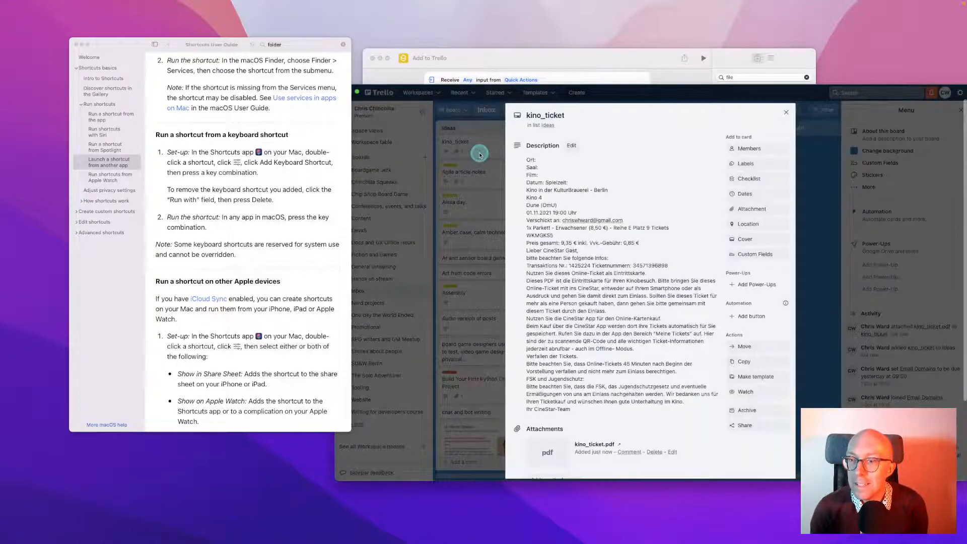
scroll(560, 274, down, 3)
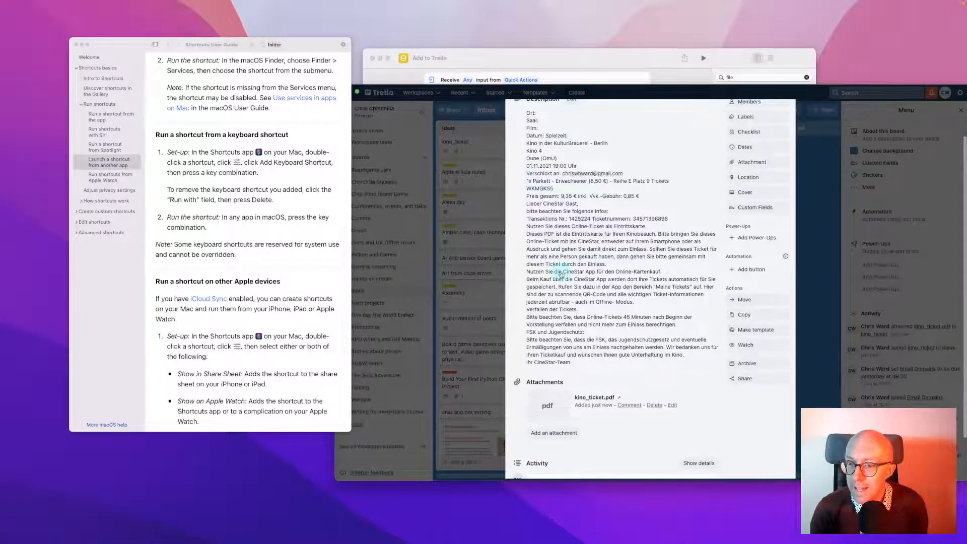
scroll(560, 274, up, 3)
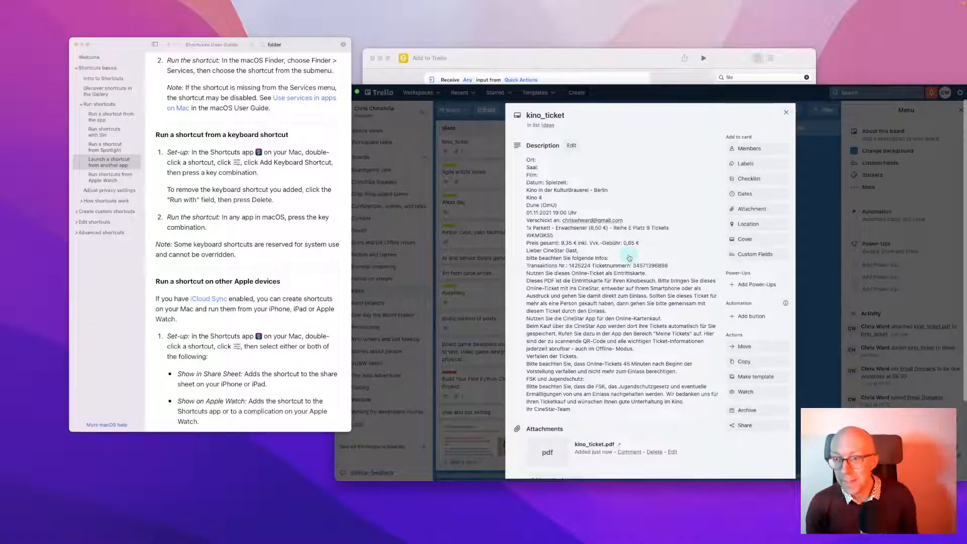
Archive the kino_ticket test card and return to the Add to Trello shortcut editor
key(c)
click(488, 185)
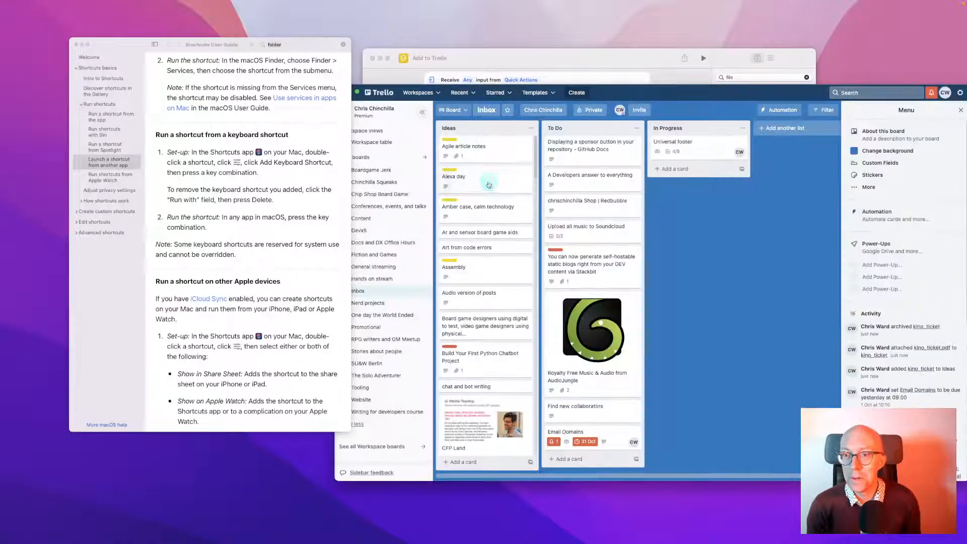
click(517, 60)
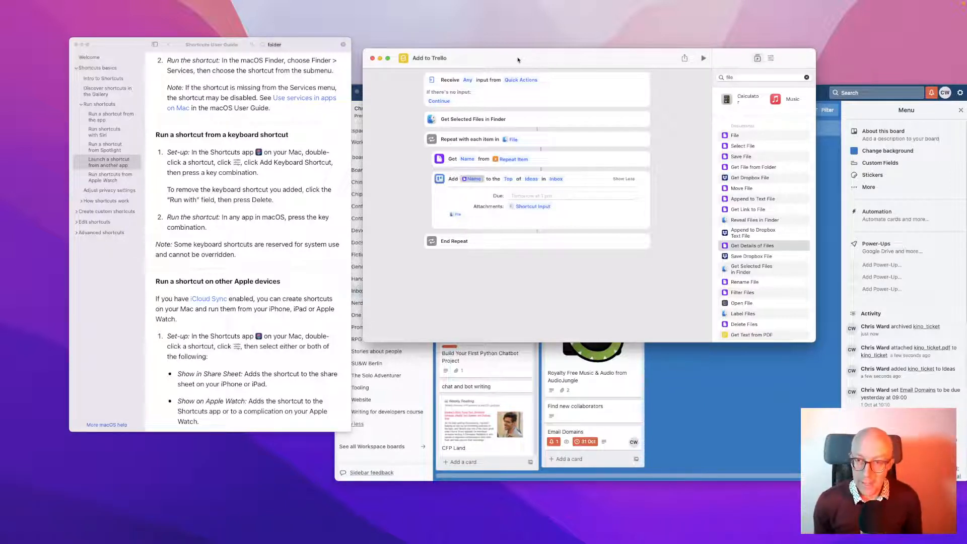
Launch Add to Receipts via Raycast to send kino_ticket.pdf to Zoho Books, then dismiss the confirmation
key(super+space)
text(s)
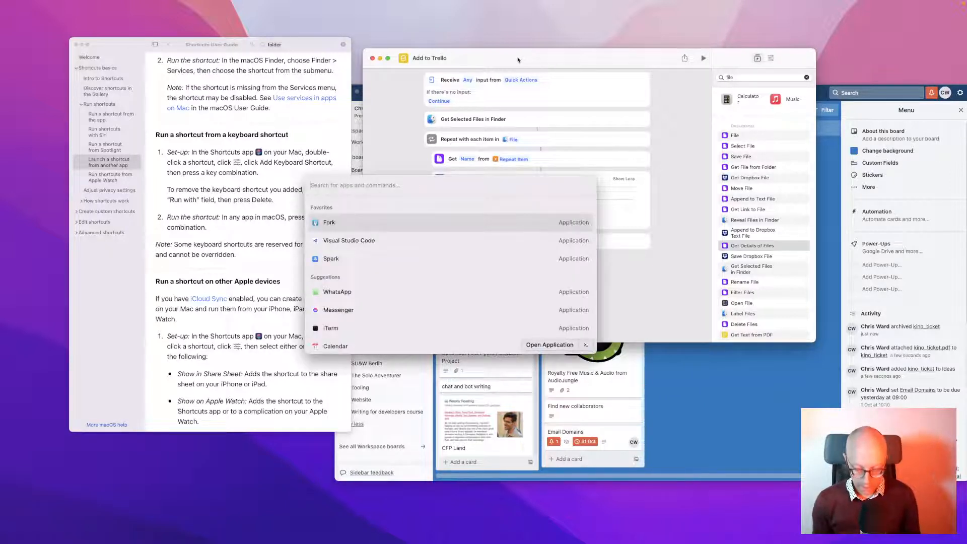
text(hor)
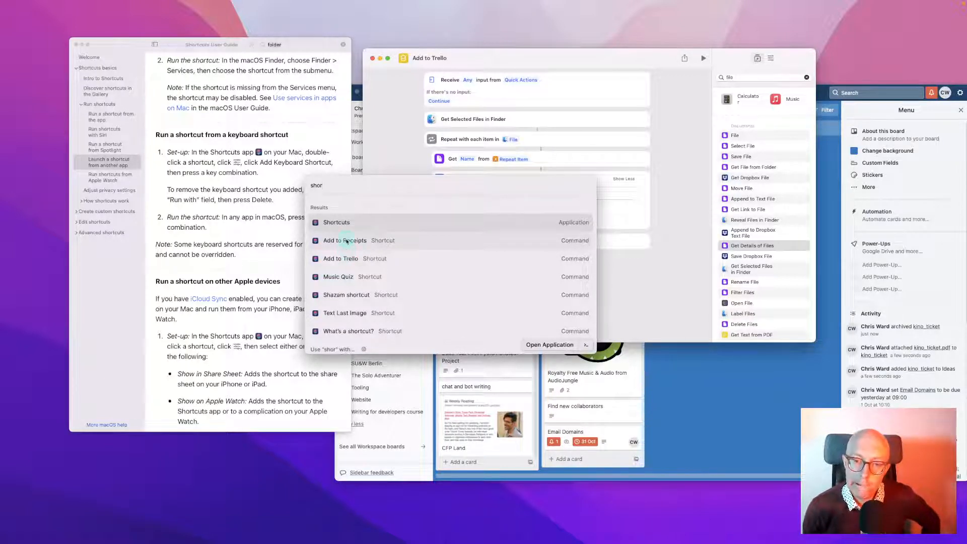
click(347, 241)
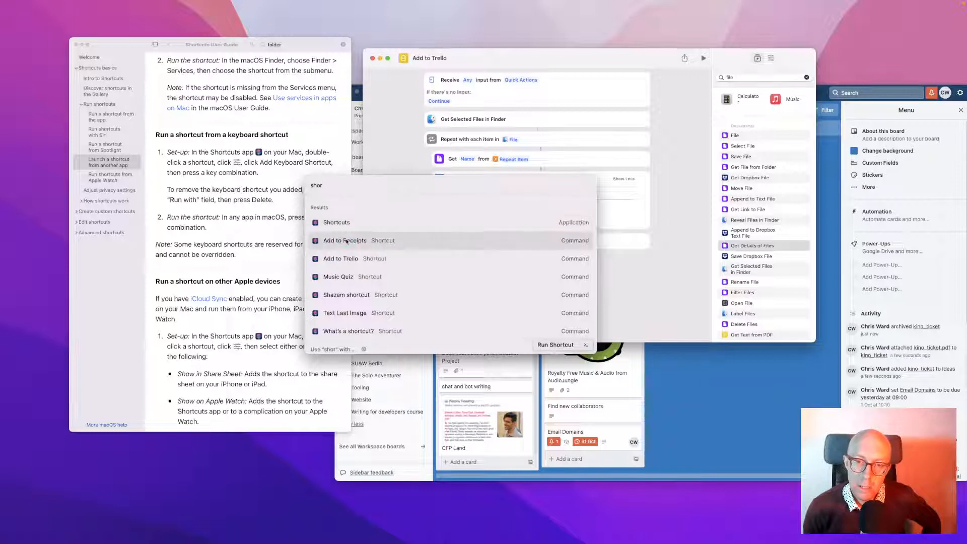
key(Return)
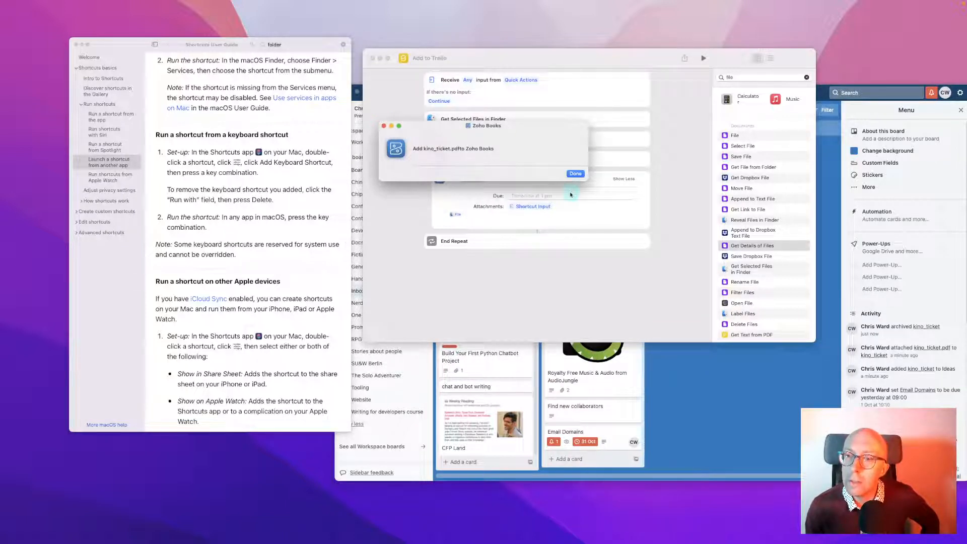
click(573, 174)
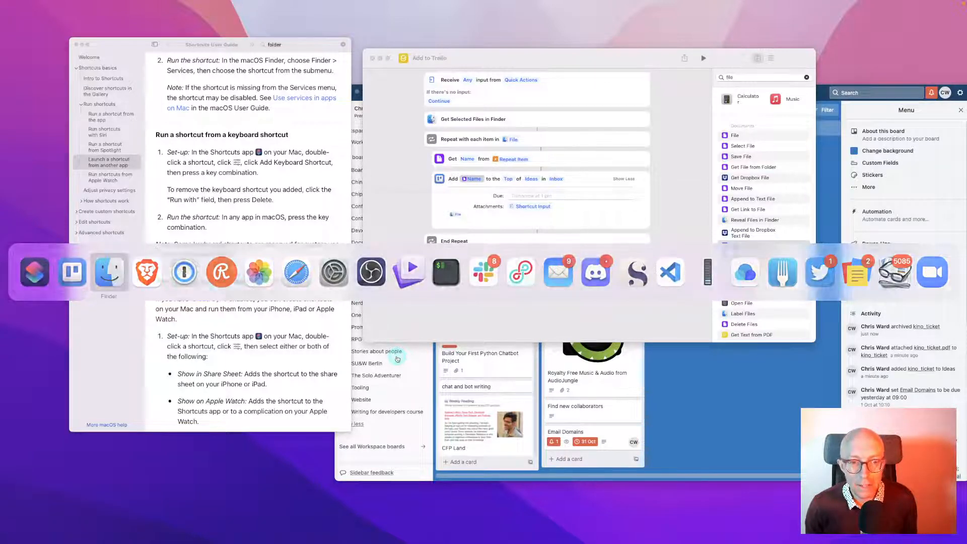
key(super+Tab)
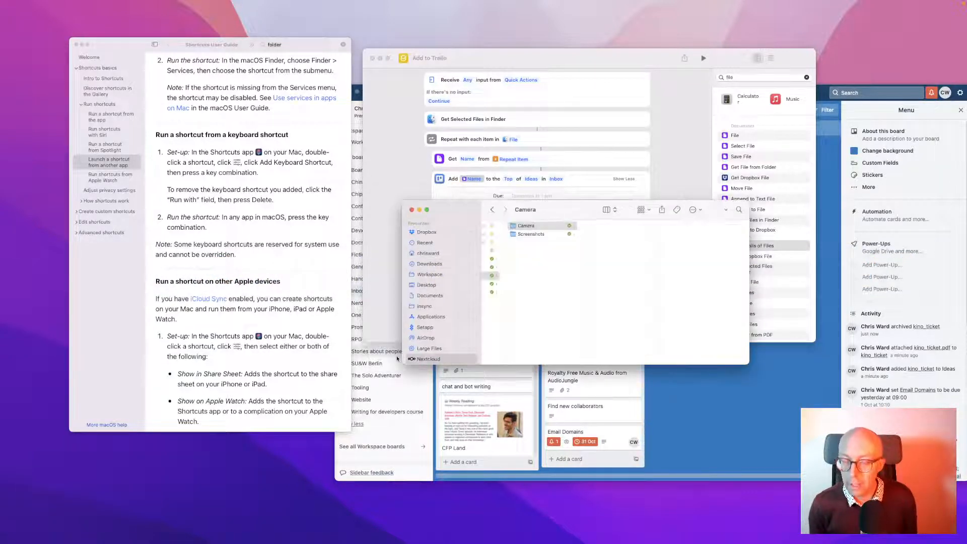
key(super+space)
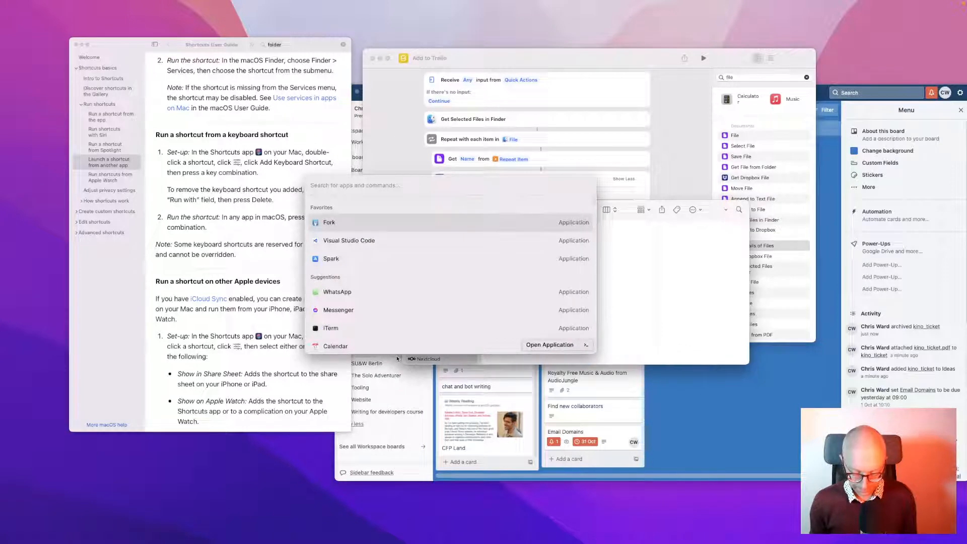
text(short)
key(Escape)
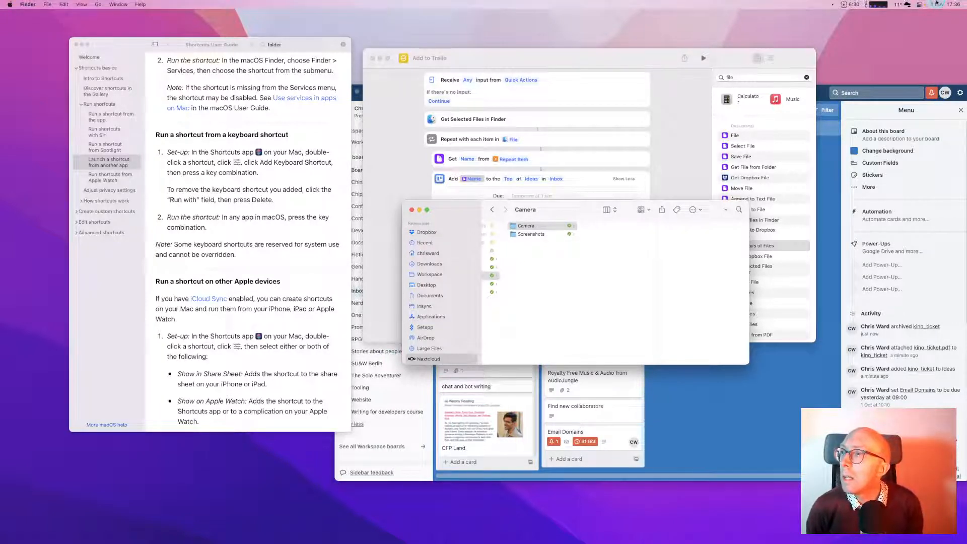
click(935, 4)
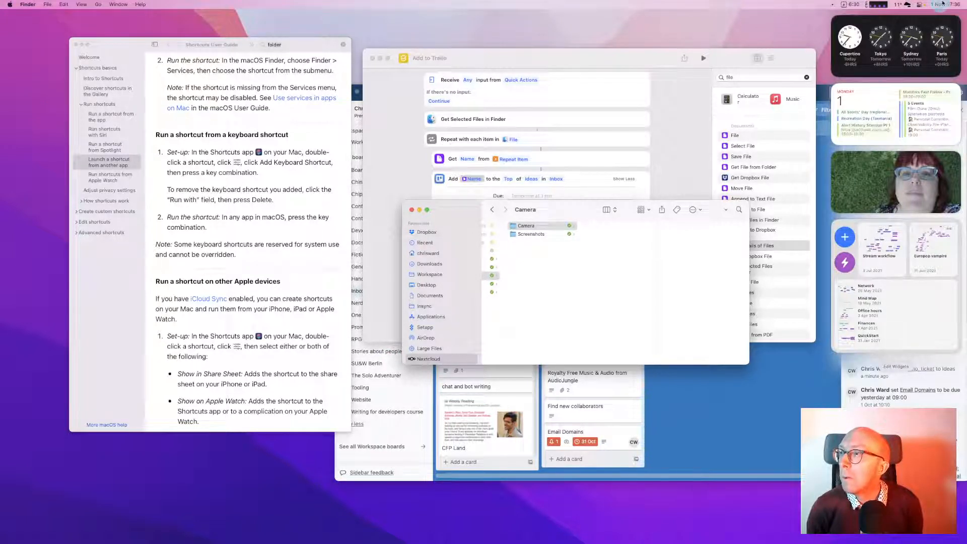
click(938, 5)
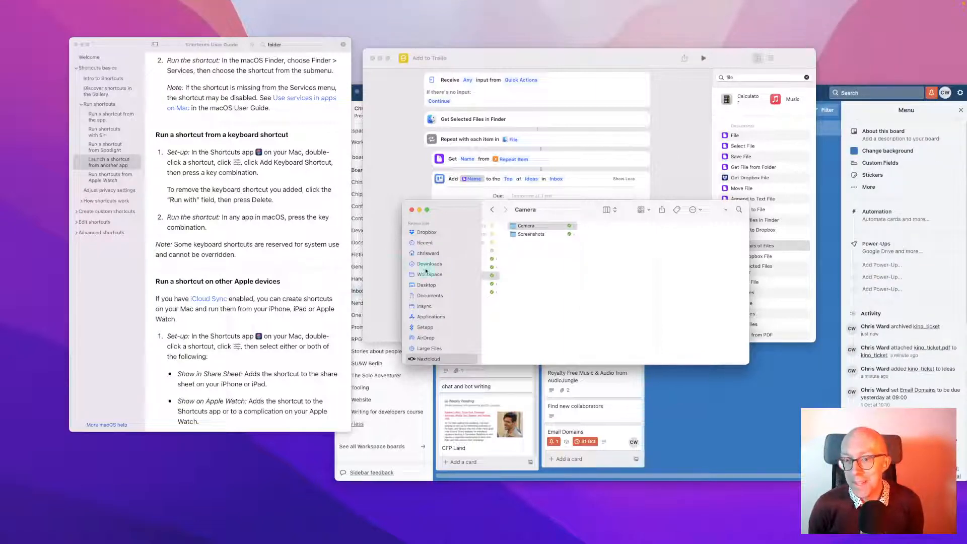
click(383, 271)
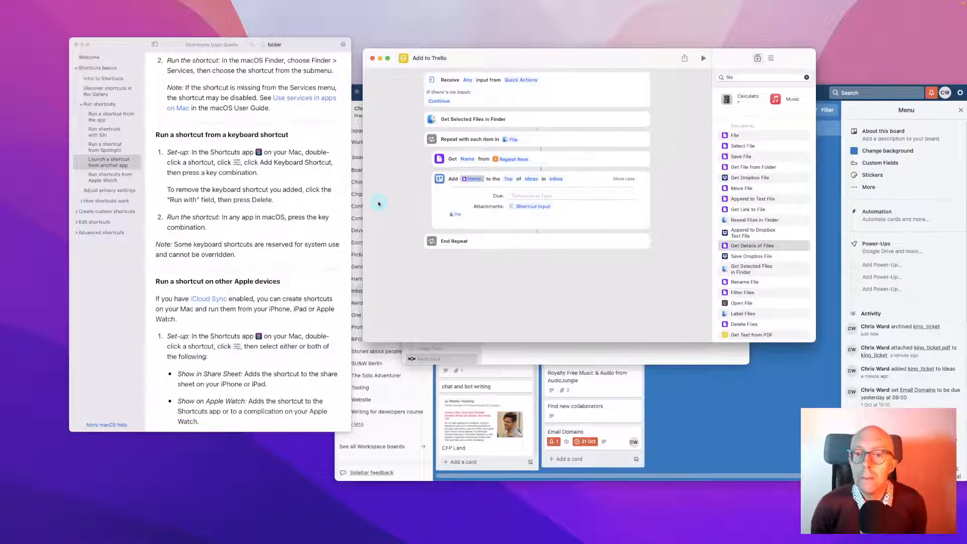
Close the Add to Trello editor and hide Trello
key(super+w)
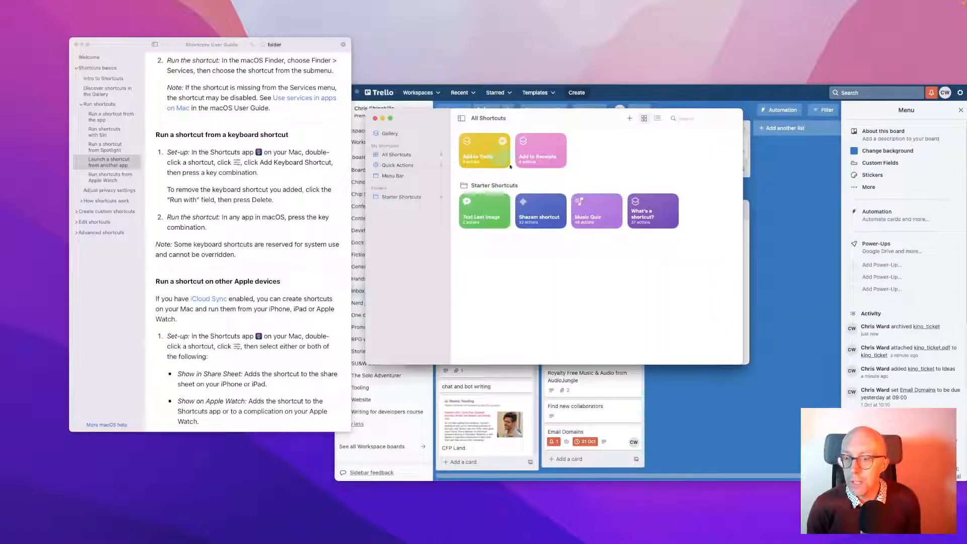
click(781, 313)
key(super+h)
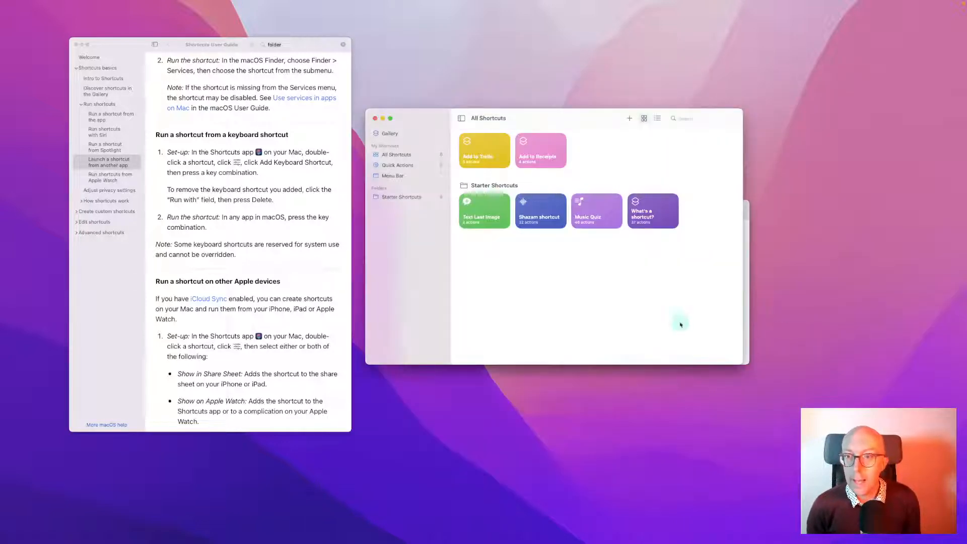
Show the Shortcuts Gallery and reposition the Shortcuts window
click(389, 134)
drag(545, 117, 524, 99)
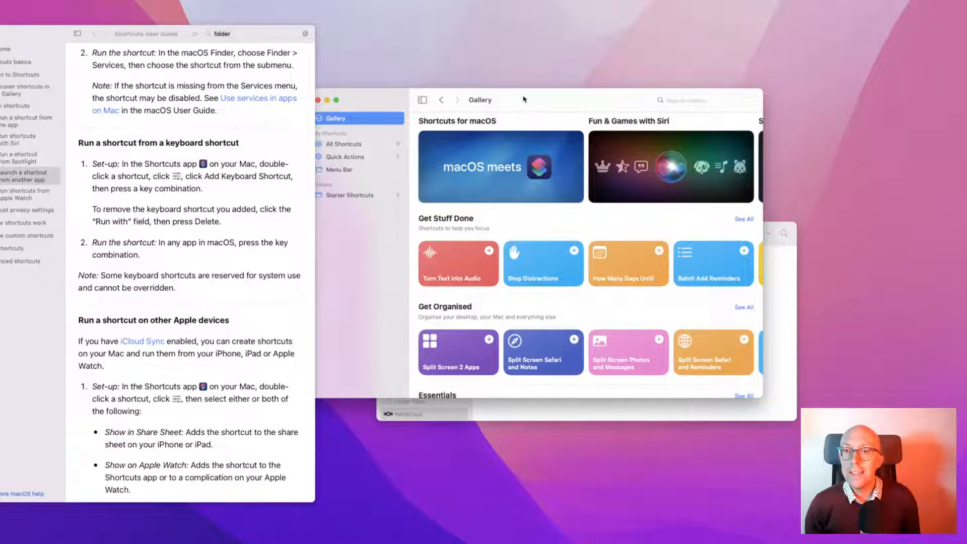
drag(524, 100, 564, 93)
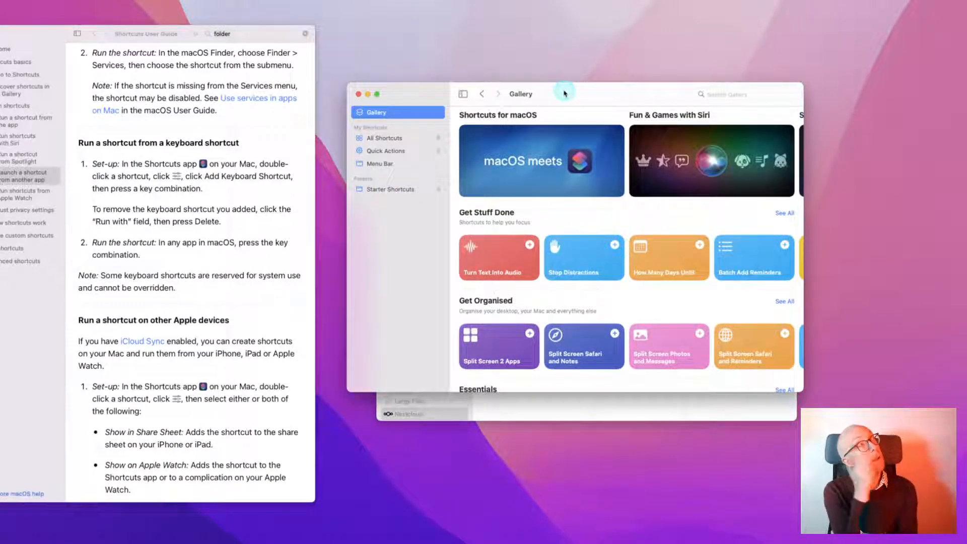
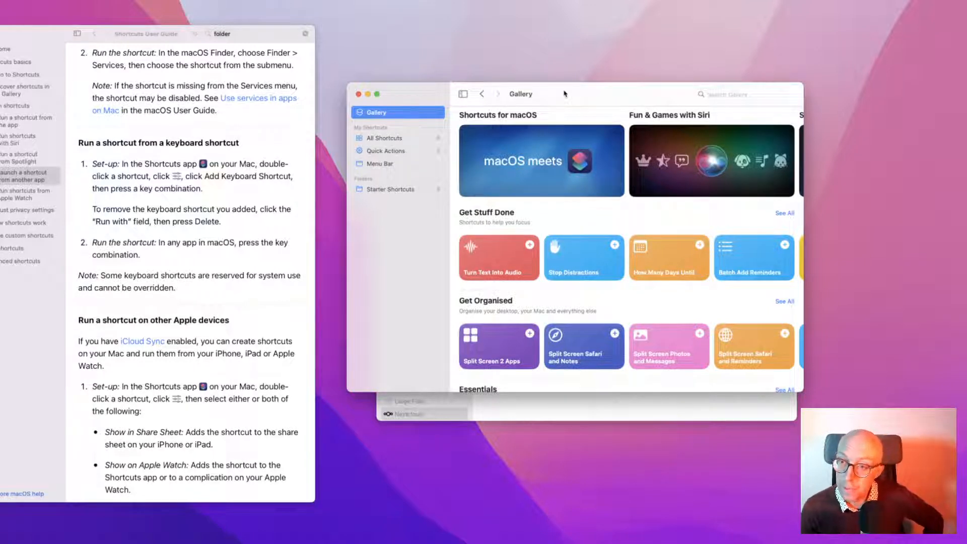
Scroll the Gallery banners to Starter Shortcuts, open it and browse down its starters
click(556, 162)
scroll(556, 162, right, 5)
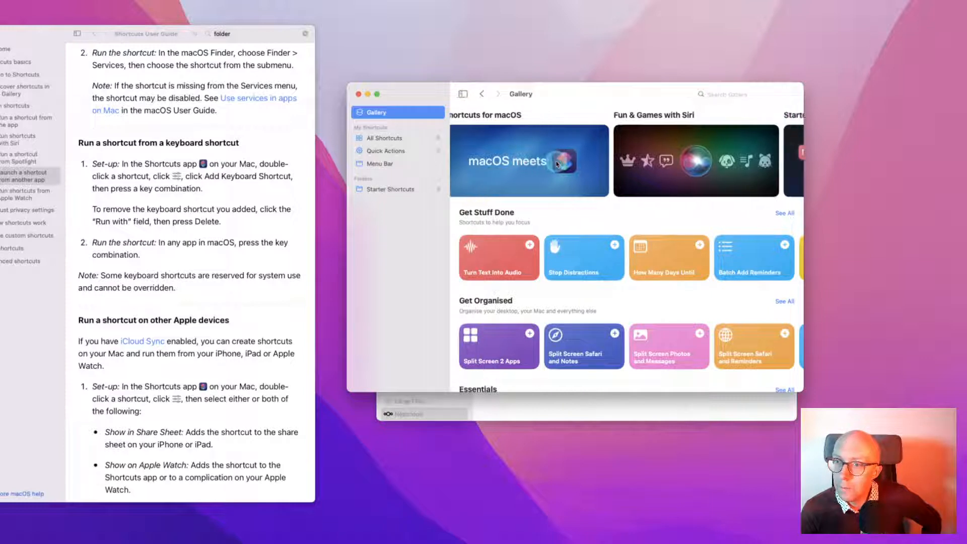
click(636, 162)
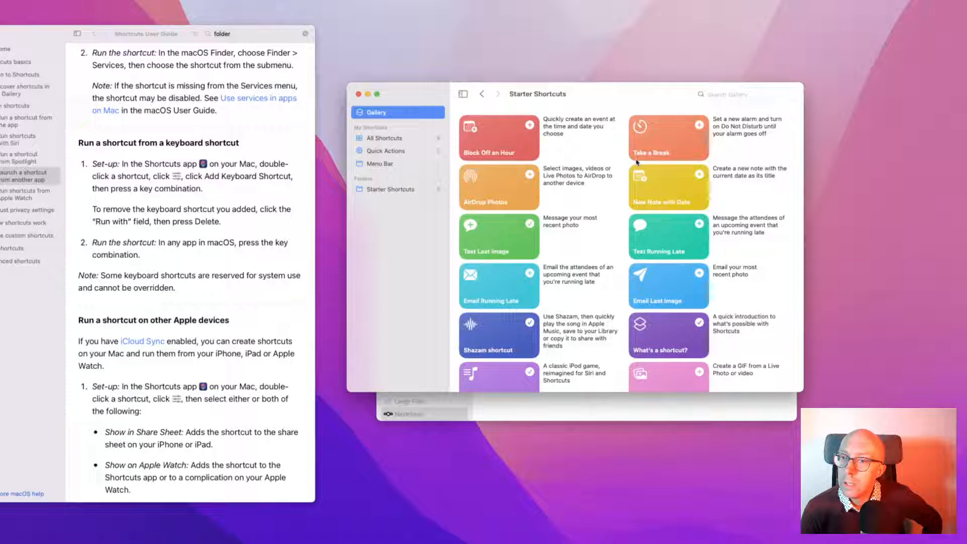
scroll(637, 162, down, 1)
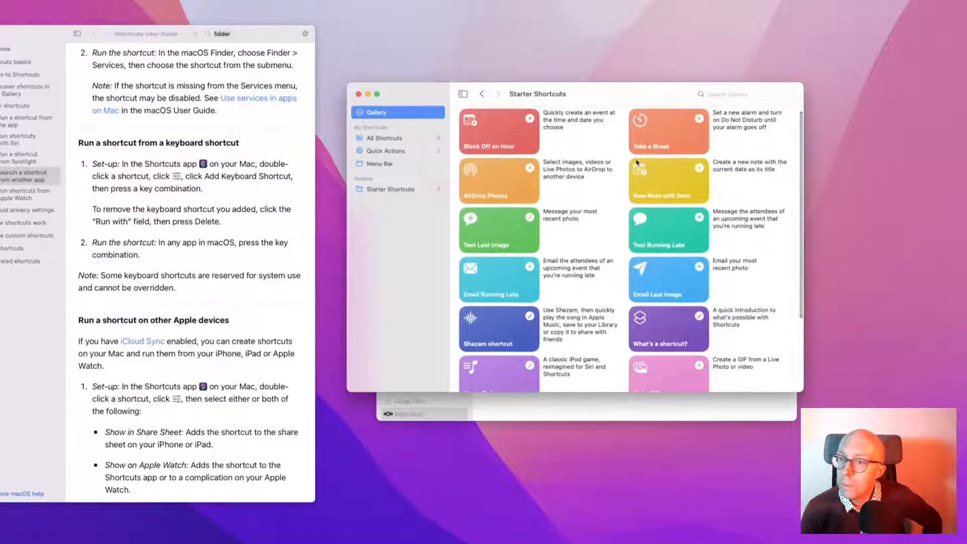
scroll(638, 162, down, 5)
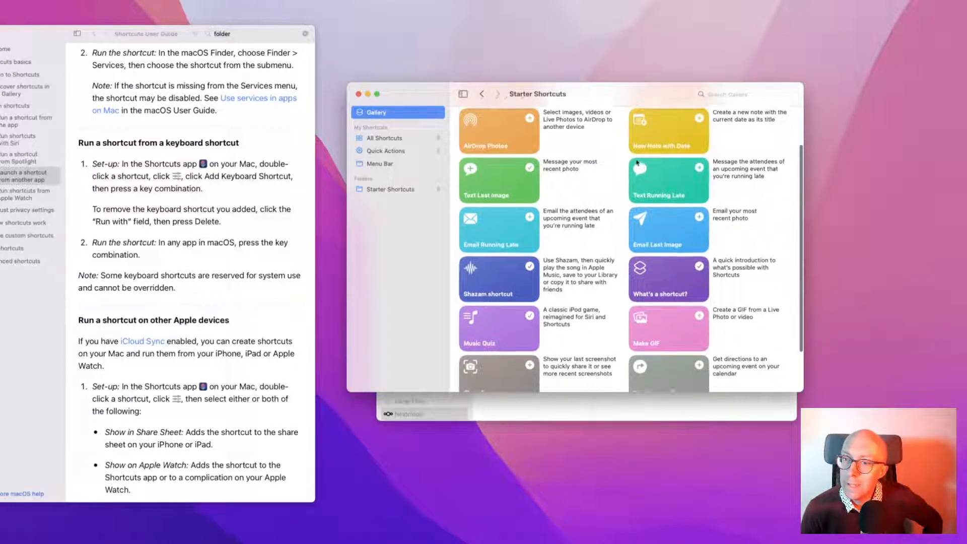
scroll(637, 162, down, 2)
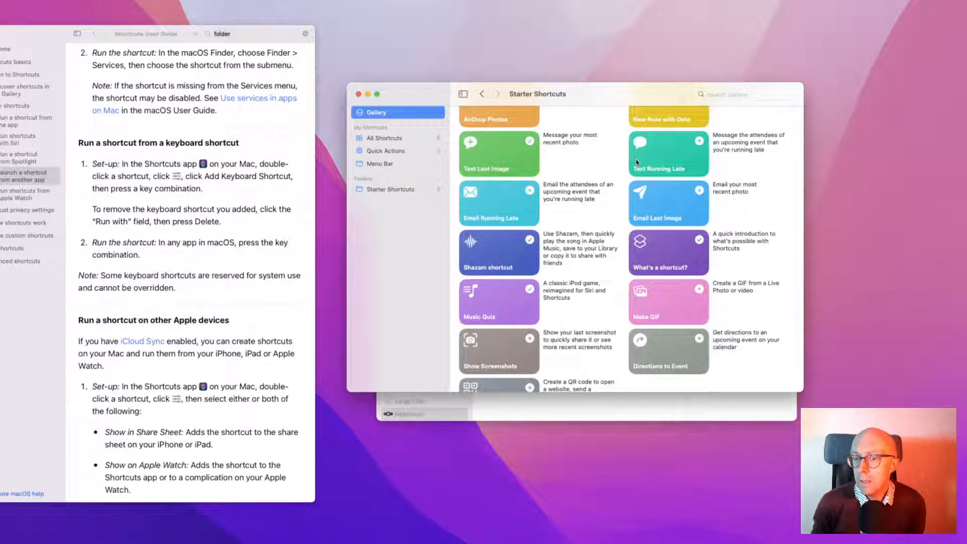
Add Email Running Late from Starter Shortcuts to the library
click(556, 206)
click(530, 190)
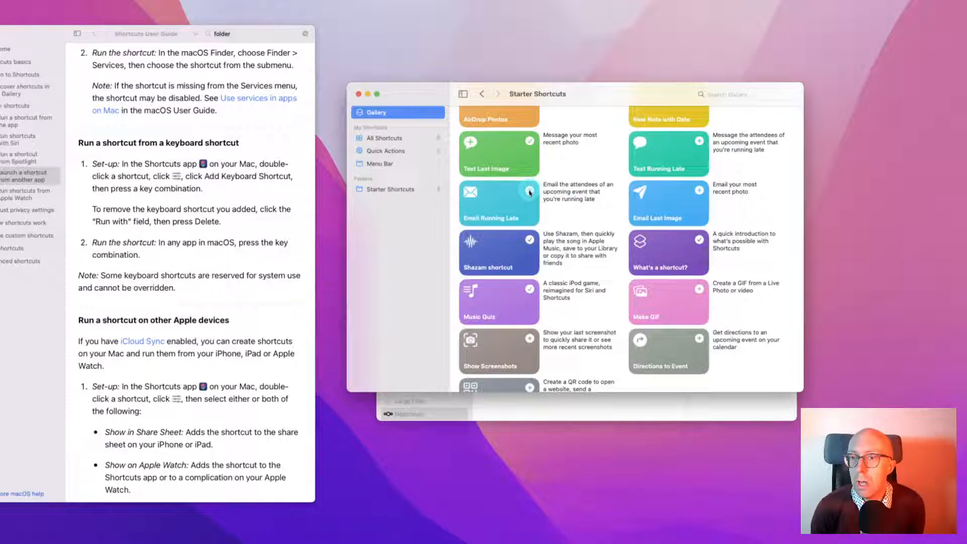
click(529, 191)
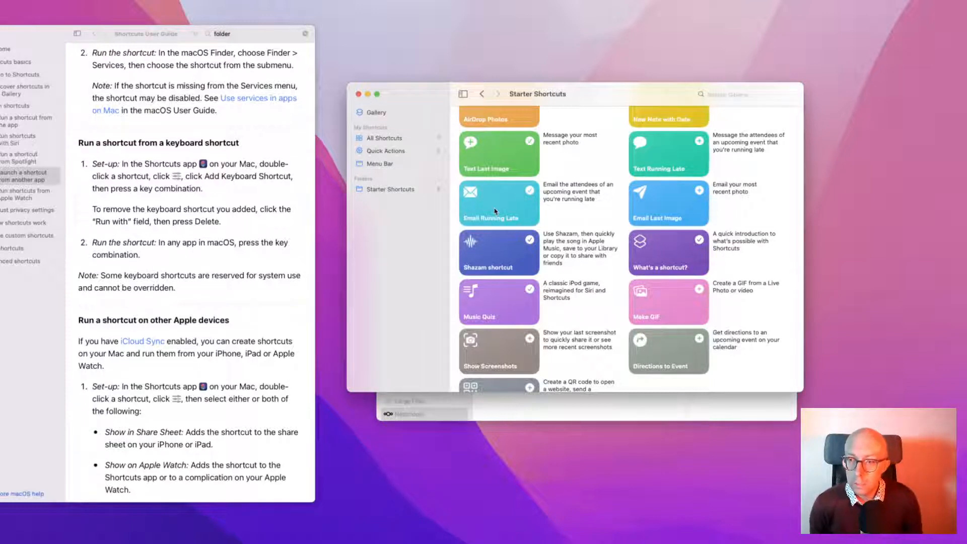
Run Email Running Late from the launcher, show the event as a list, and dismiss the calendar prompt
key(alt+space)
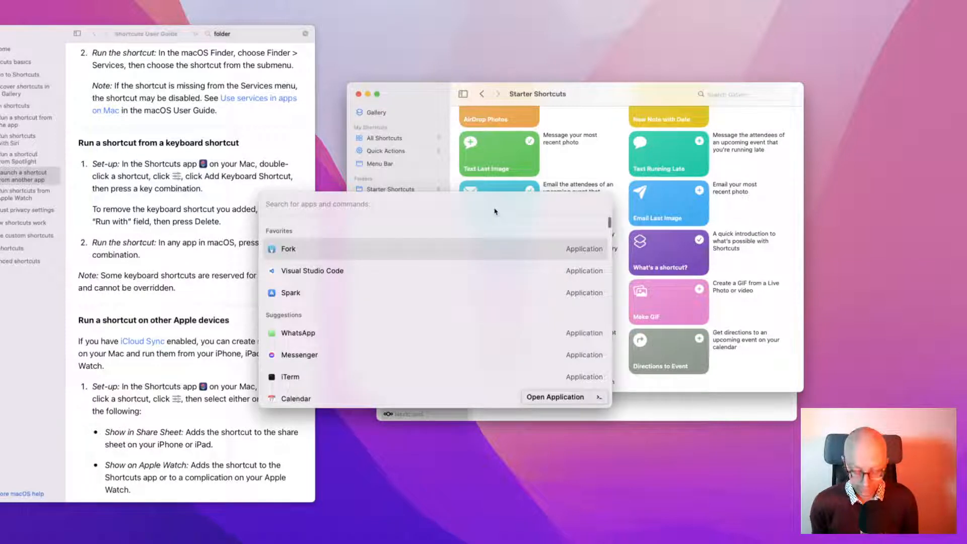
text(shor)
key(Down)
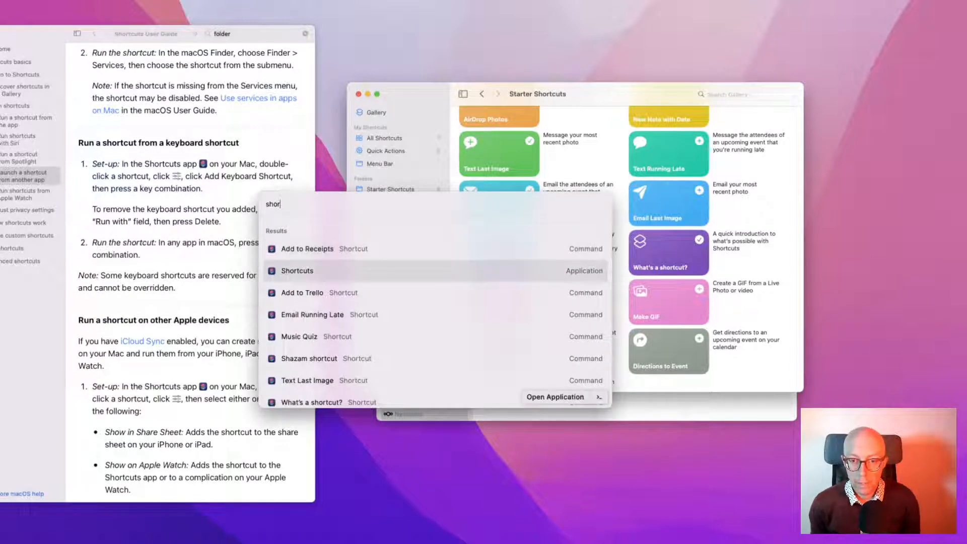
key(Down)
key(Down)
key(Return)
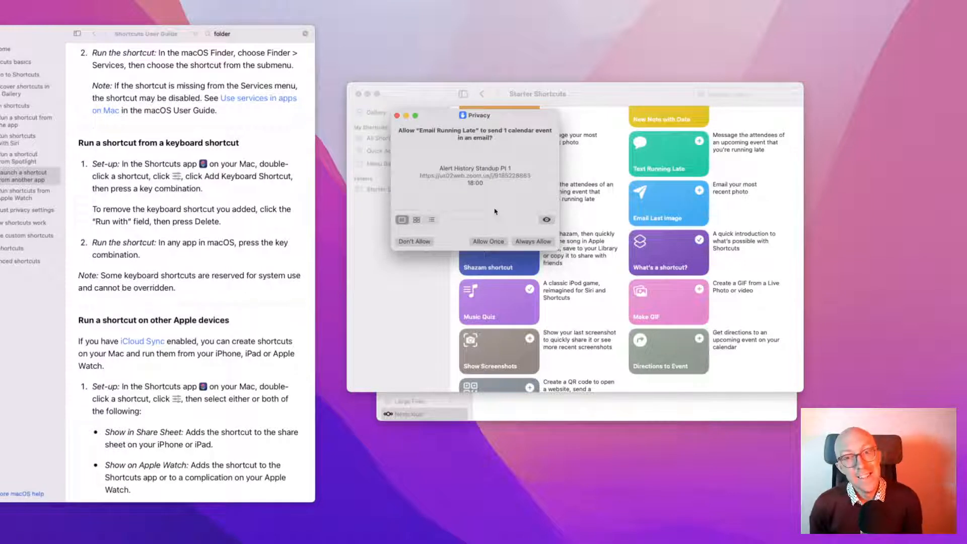
click(430, 220)
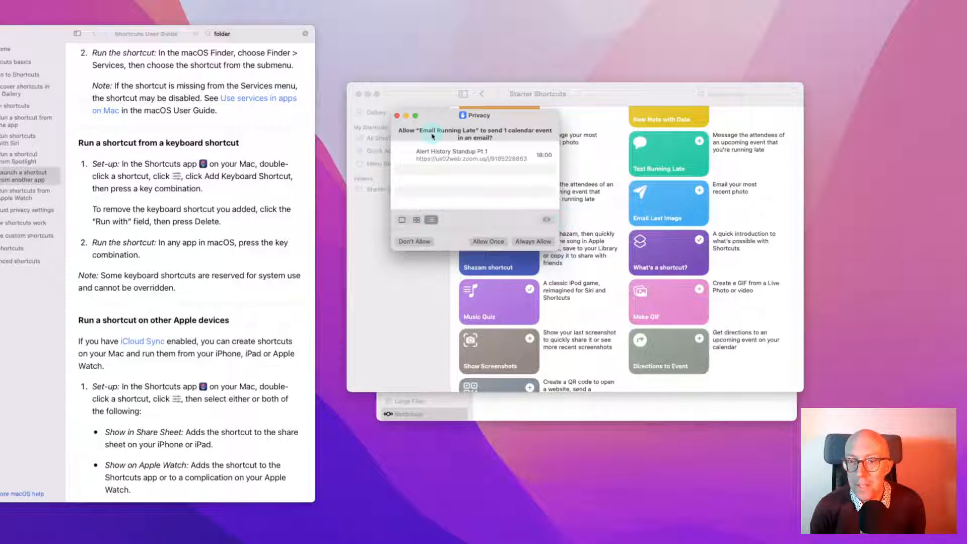
click(398, 116)
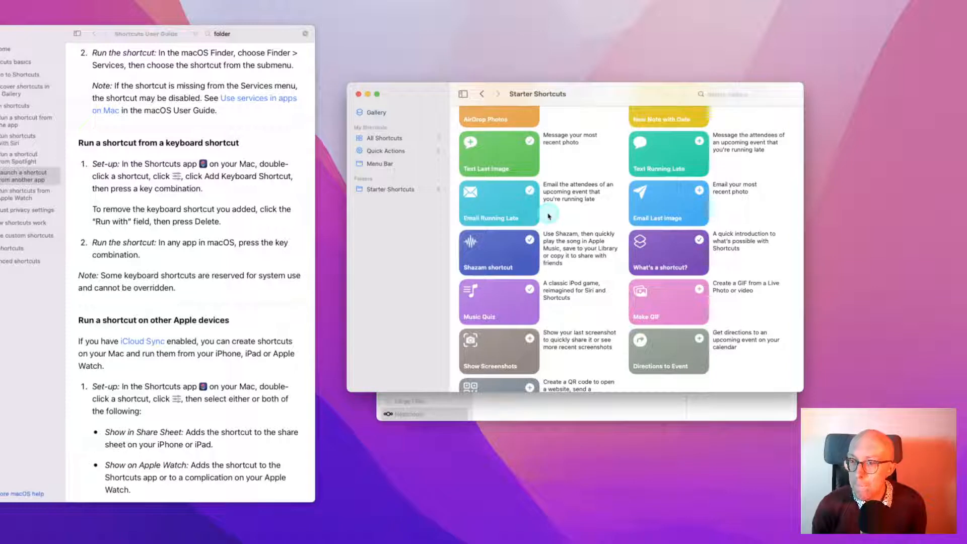
scroll(549, 215, down, 2)
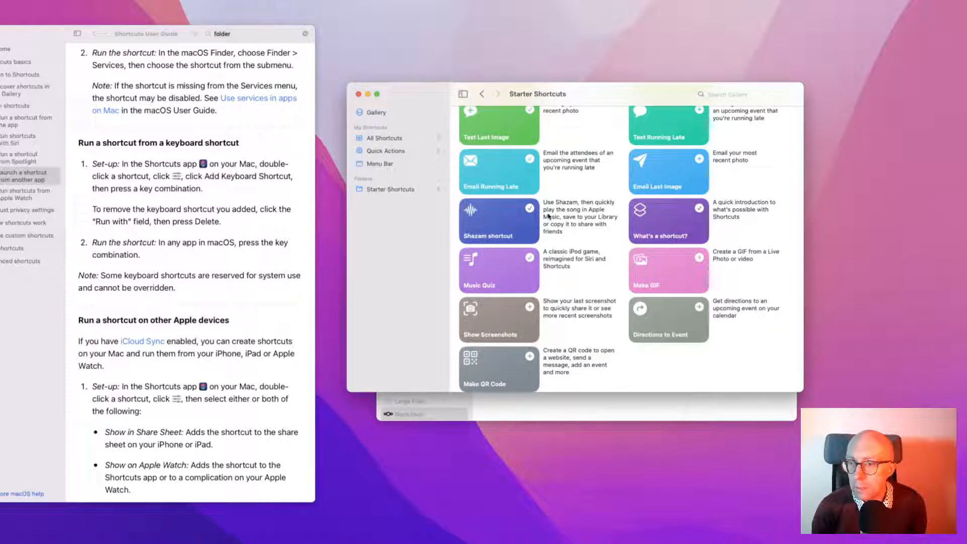
Add Search On from the Wonderful Widget Shortcuts collection to your shortcuts
click(384, 116)
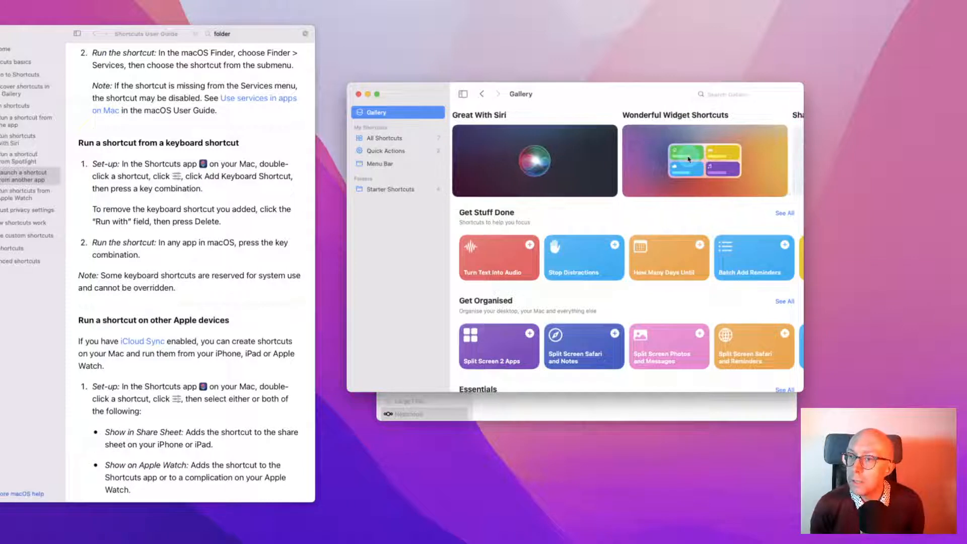
click(689, 159)
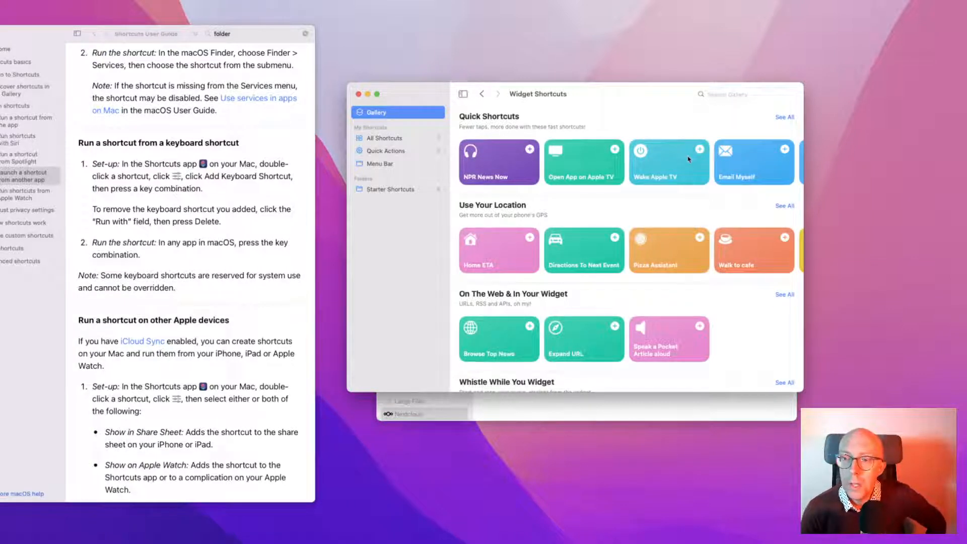
scroll(688, 159, right, 3)
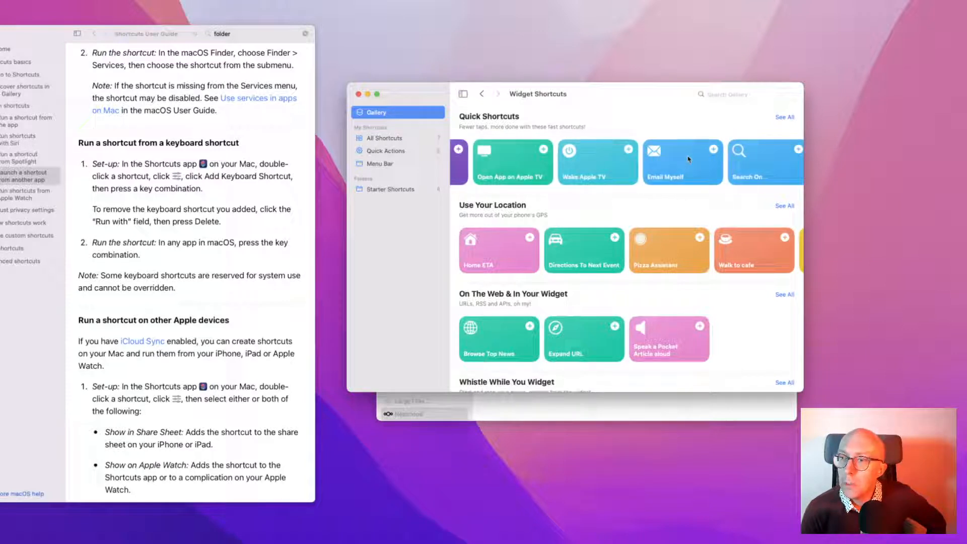
scroll(689, 159, right, 2)
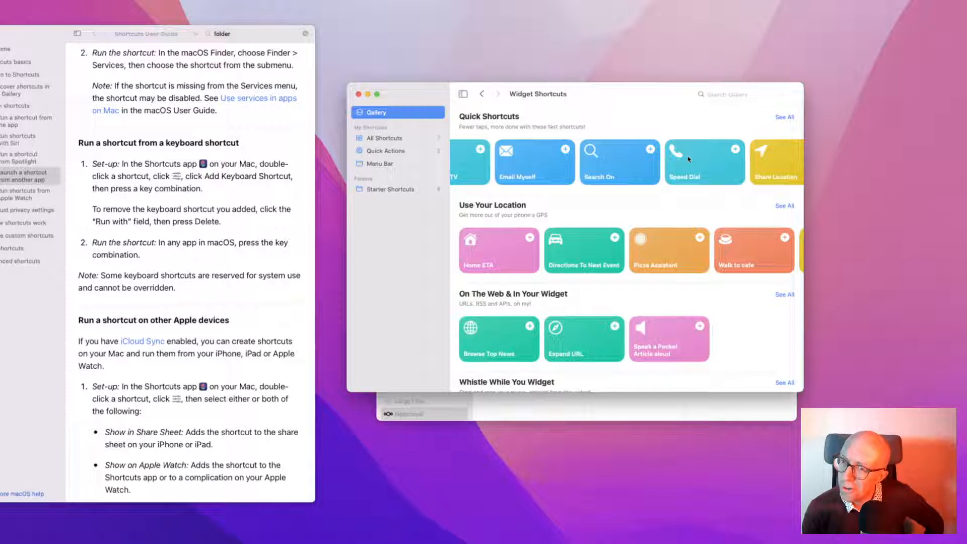
click(649, 151)
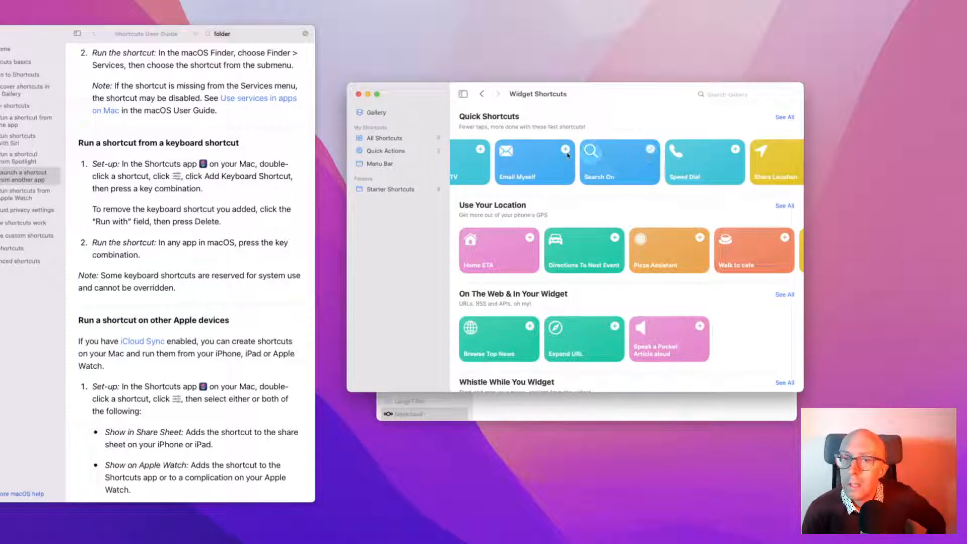
Open Search On from All Shortcuts to review its actions, then close the editor
click(377, 139)
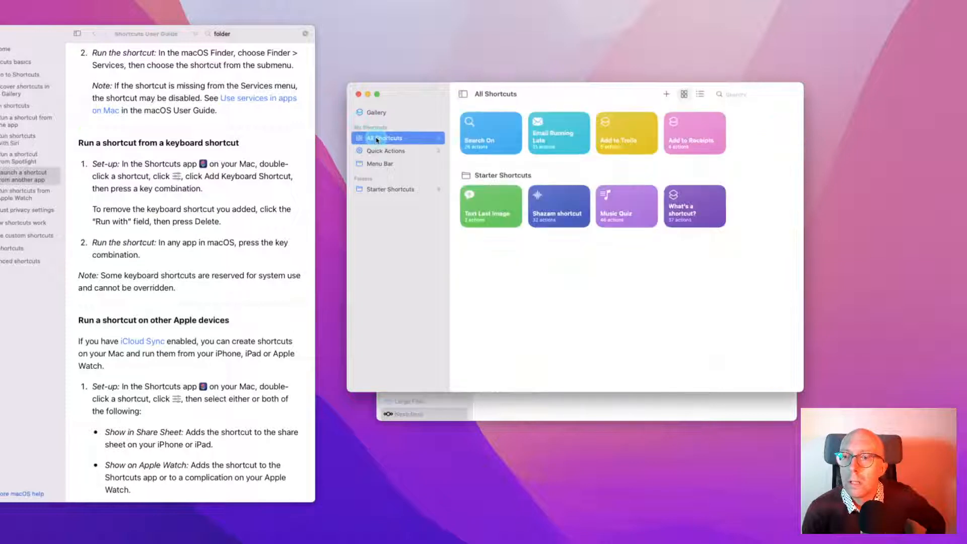
click(481, 138)
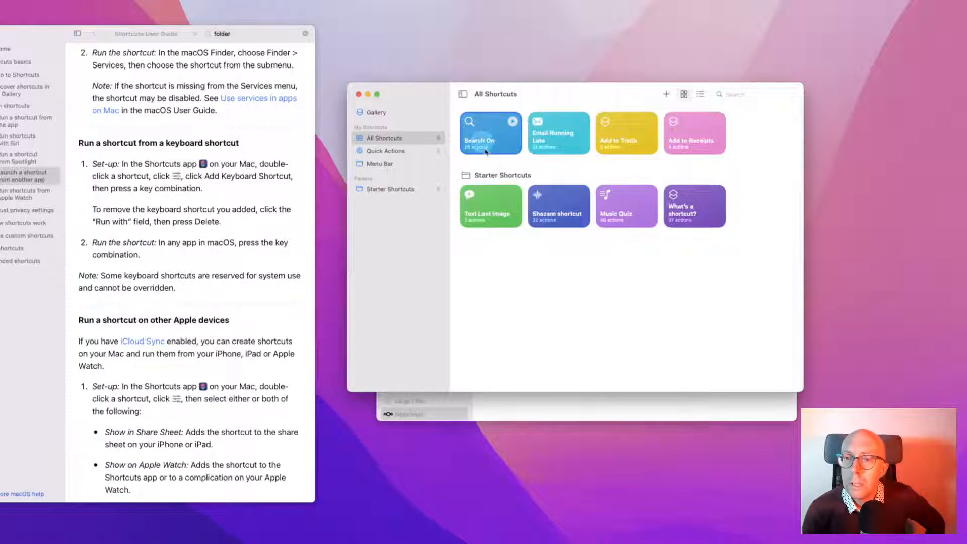
double_click(481, 137)
drag(526, 94, 572, 90)
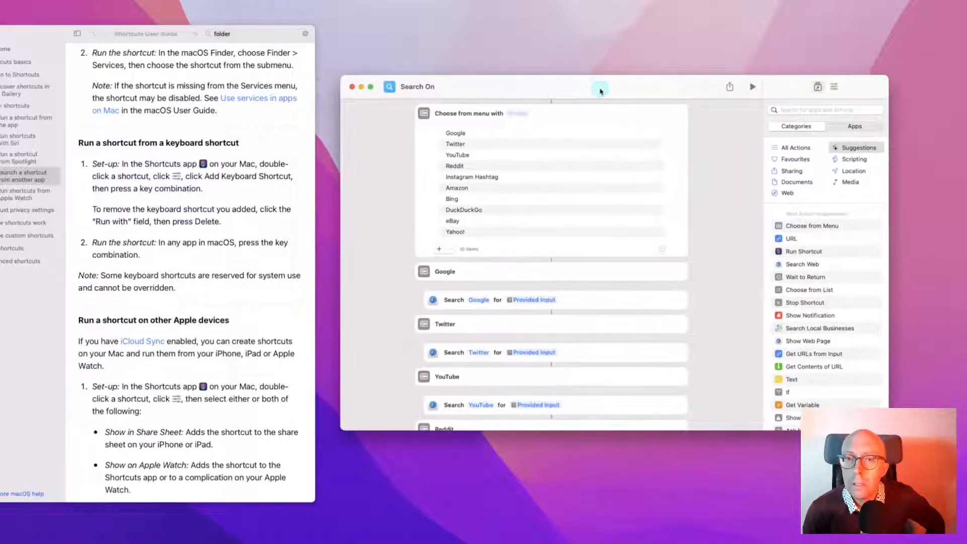
click(352, 87)
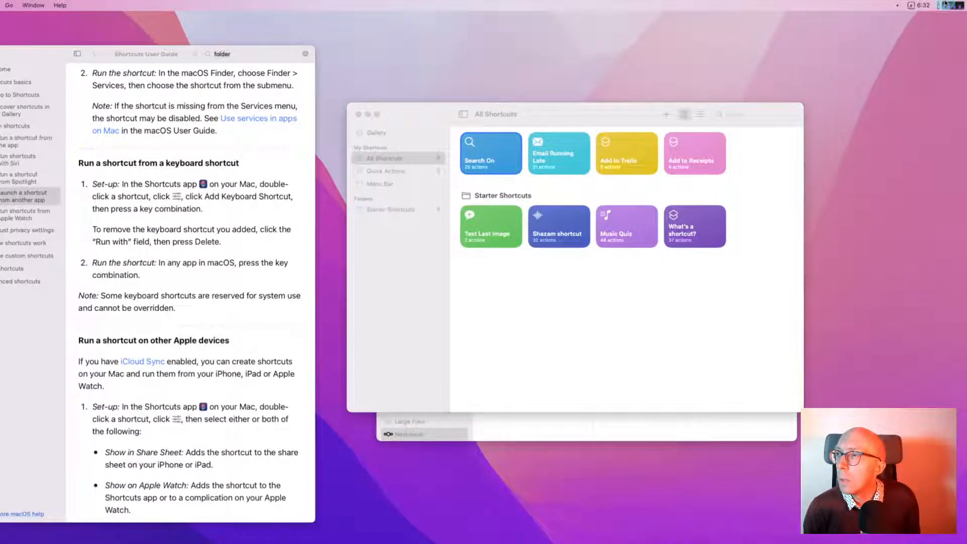
Bring up the Notification Center widgets from the menu-bar clock
click(944, 4)
click(887, 96)
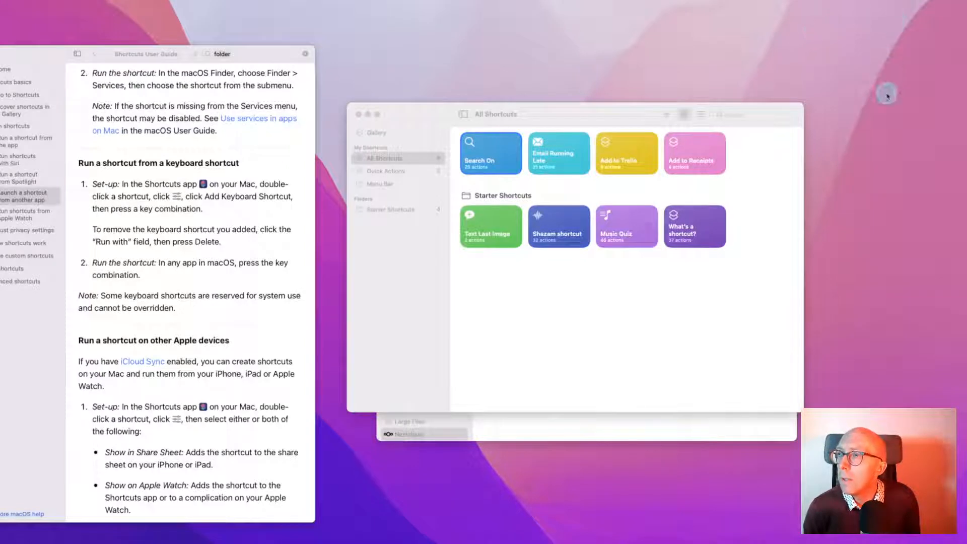
click(945, 4)
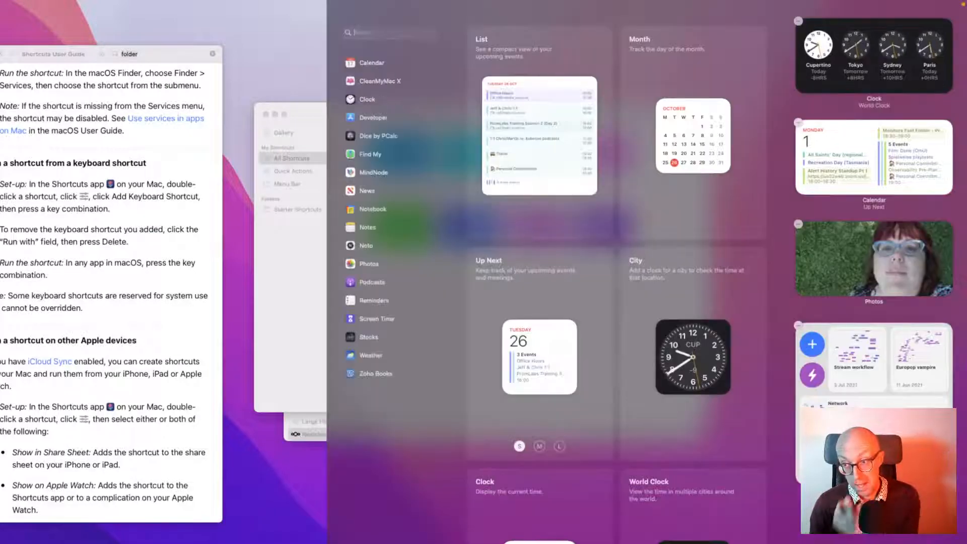
click(879, 504)
click(530, 317)
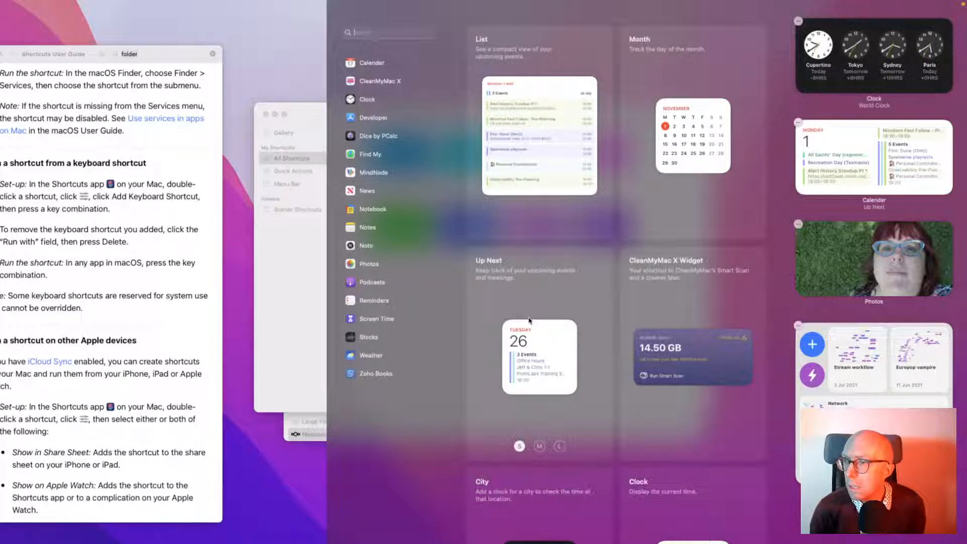
scroll(528, 320, down, 10)
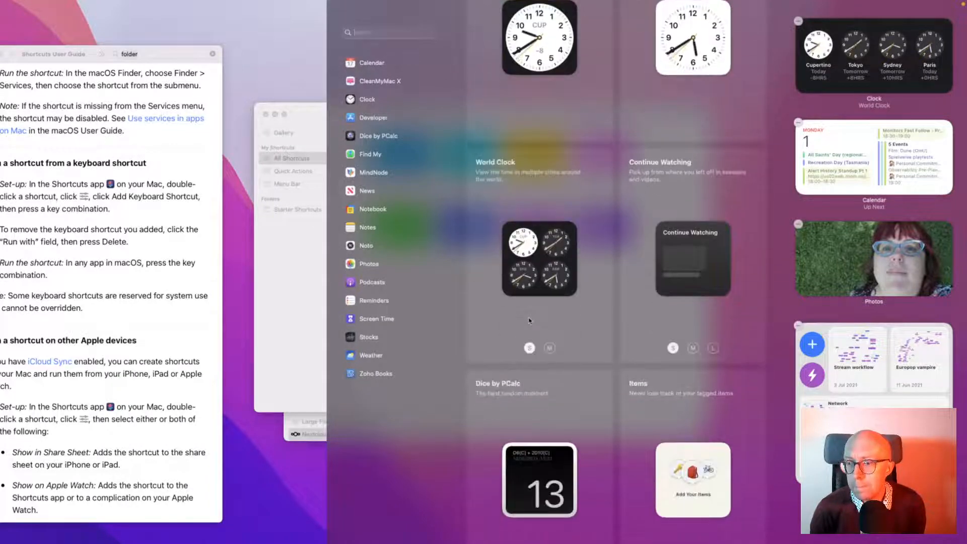
scroll(529, 320, down, 8)
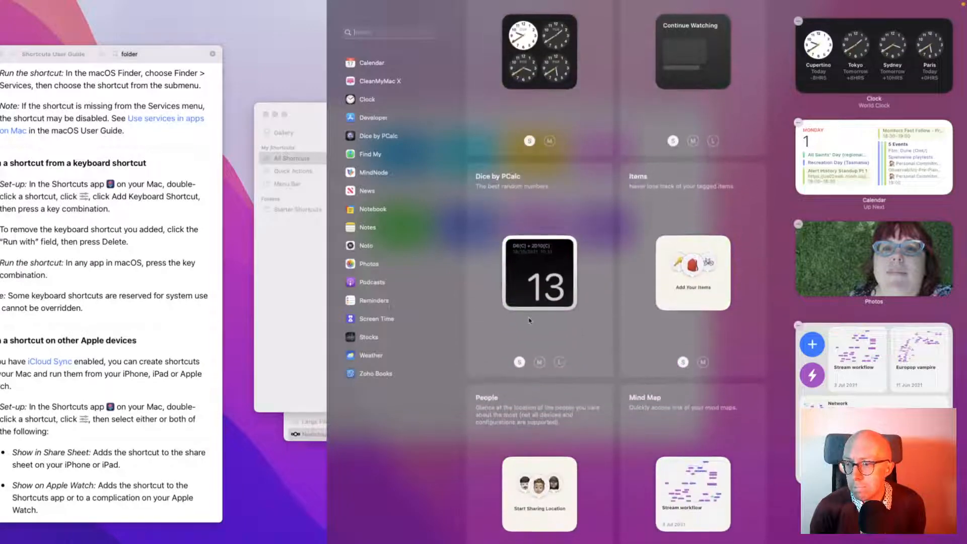
scroll(529, 321, down, 1)
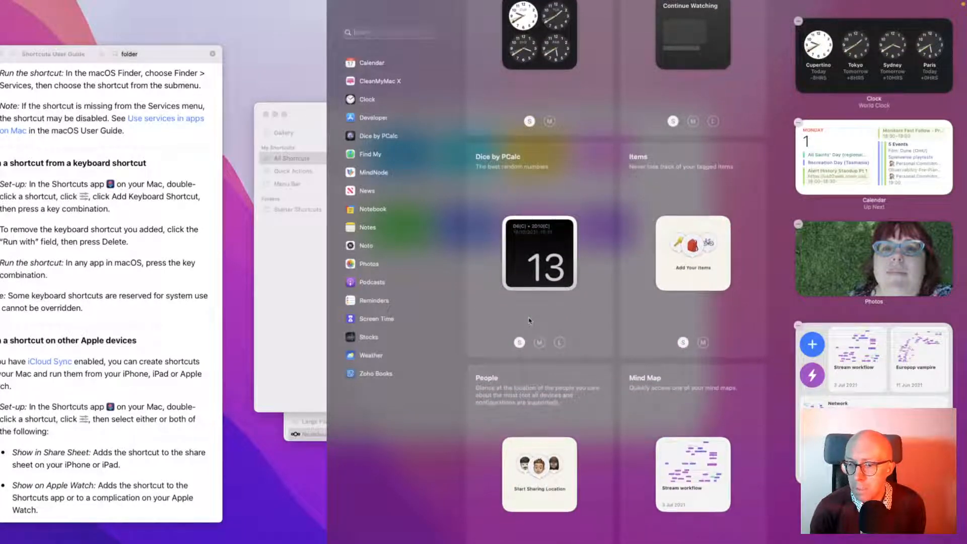
scroll(529, 320, down, 10)
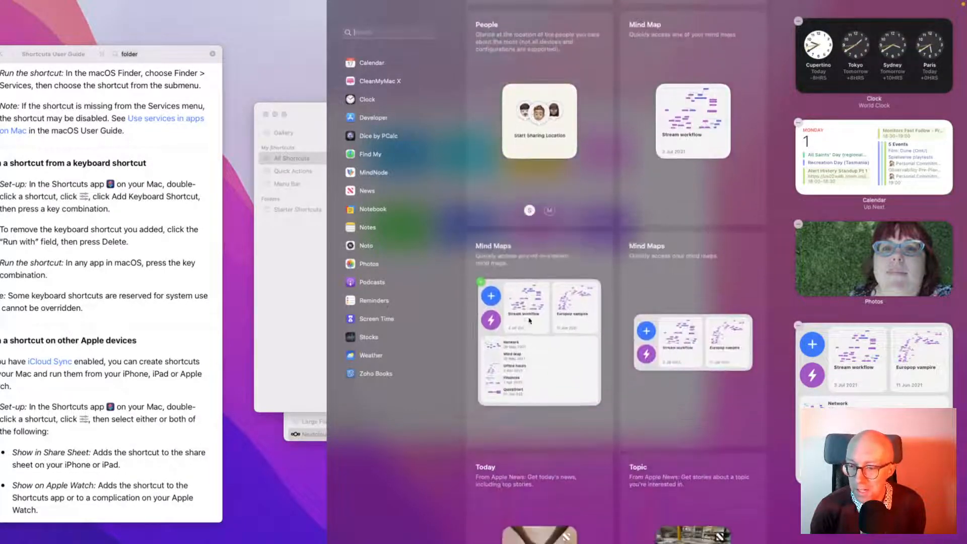
scroll(529, 320, down, 10)
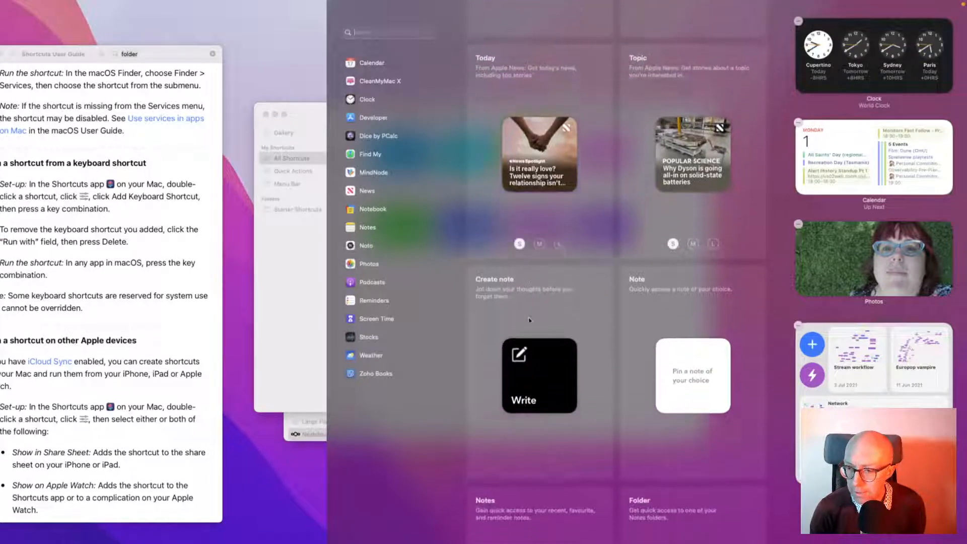
scroll(529, 321, down, 10)
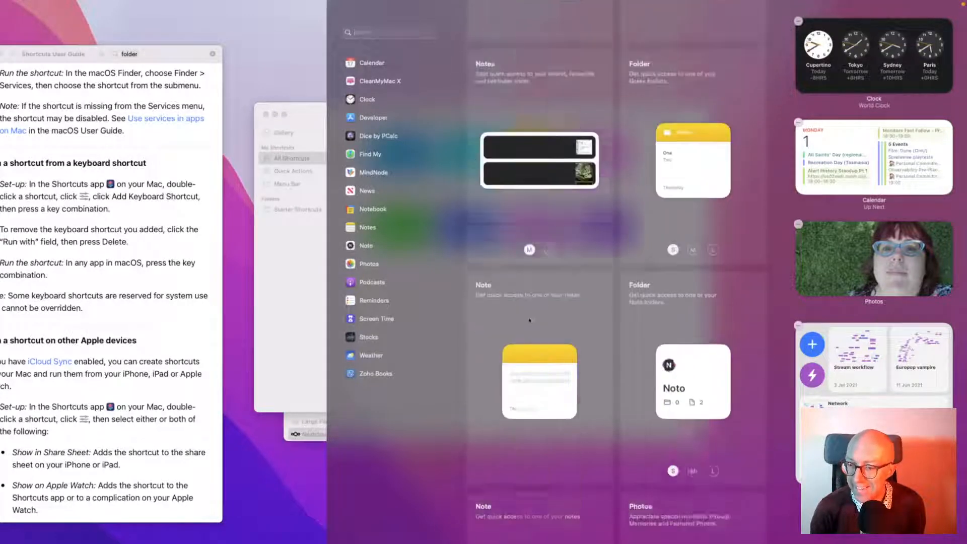
scroll(529, 321, down, 10)
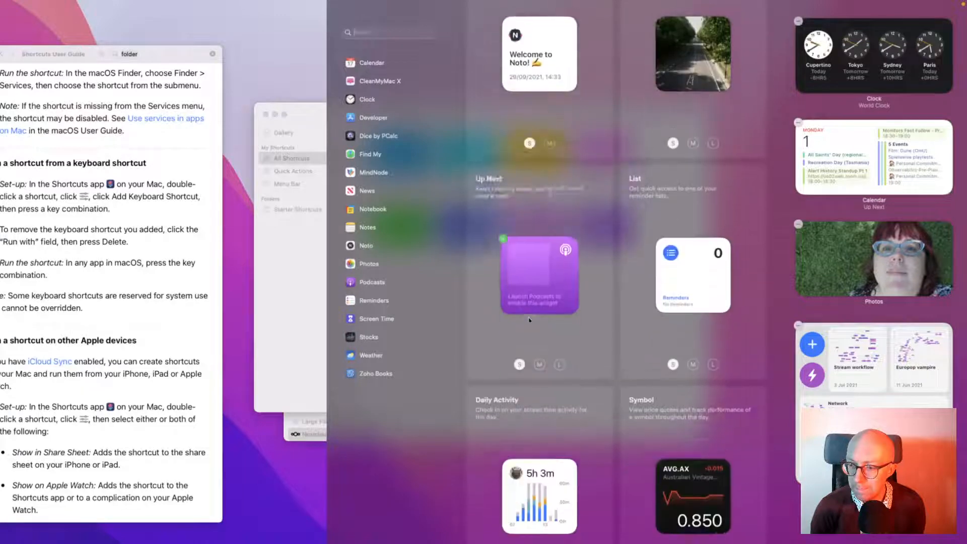
scroll(529, 321, down, 2)
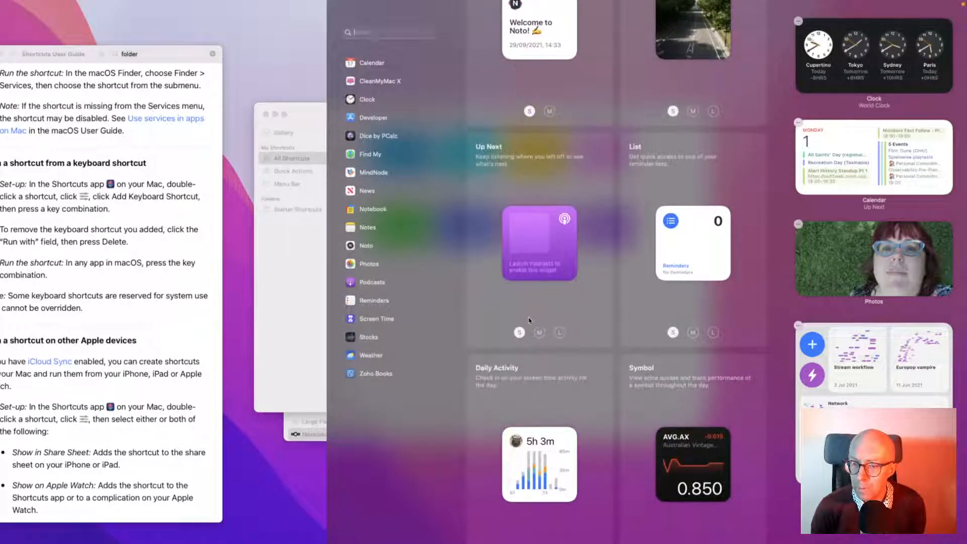
click(366, 34)
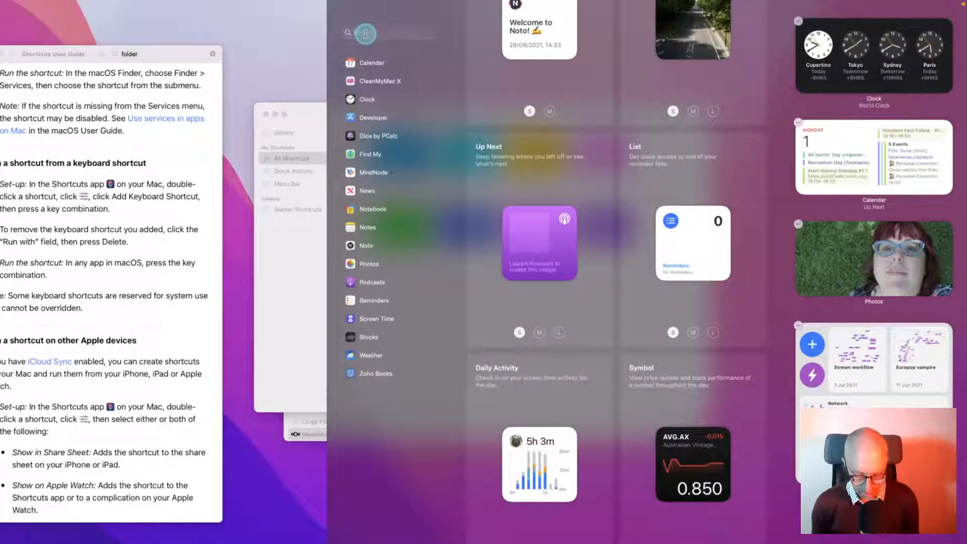
text(ni)
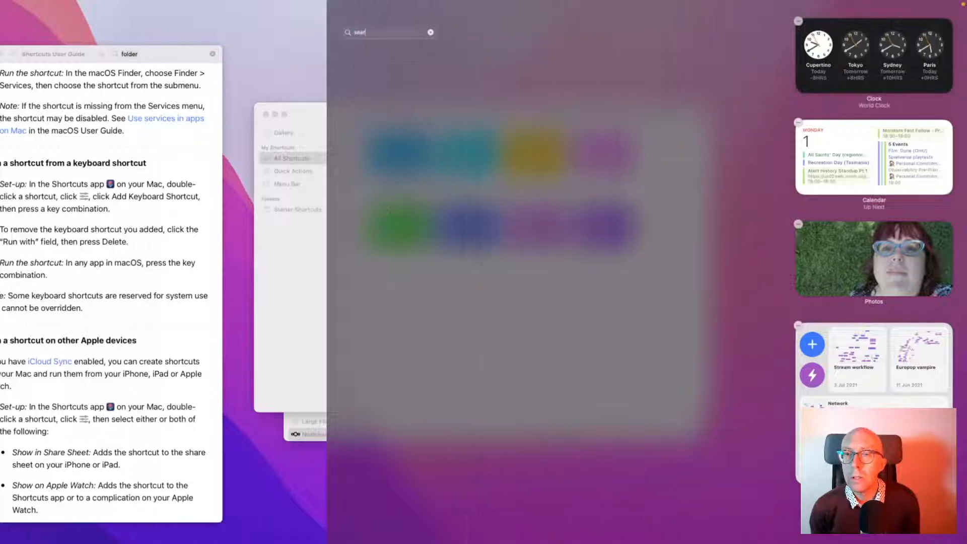
key(BackSpace)
key(BackSpace)
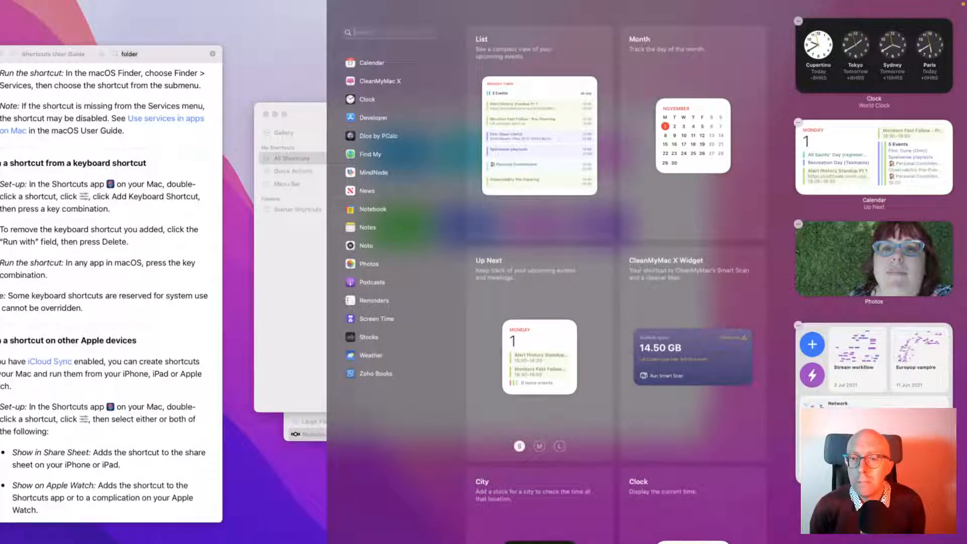
click(302, 293)
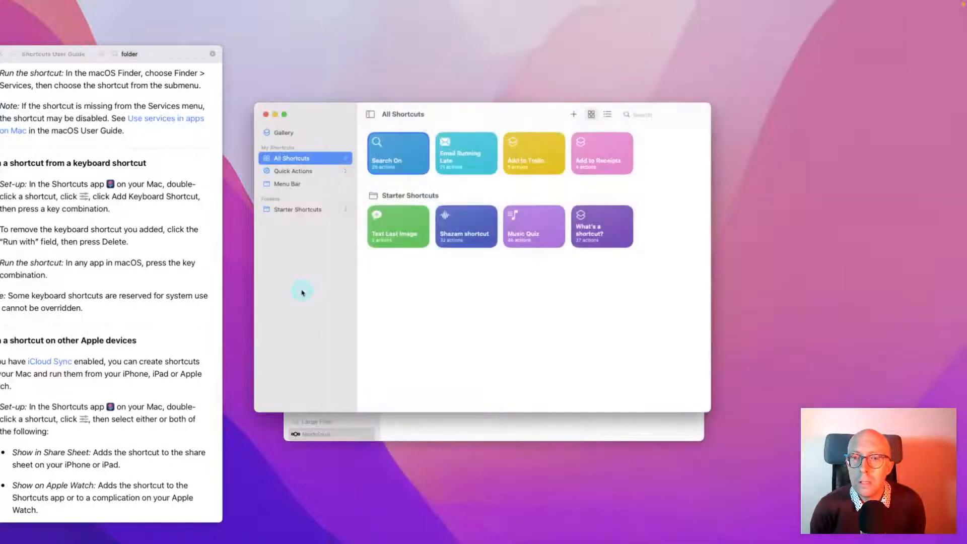
Check Search On's context menu without choosing an option, leaving Search On selected
right_click(400, 151)
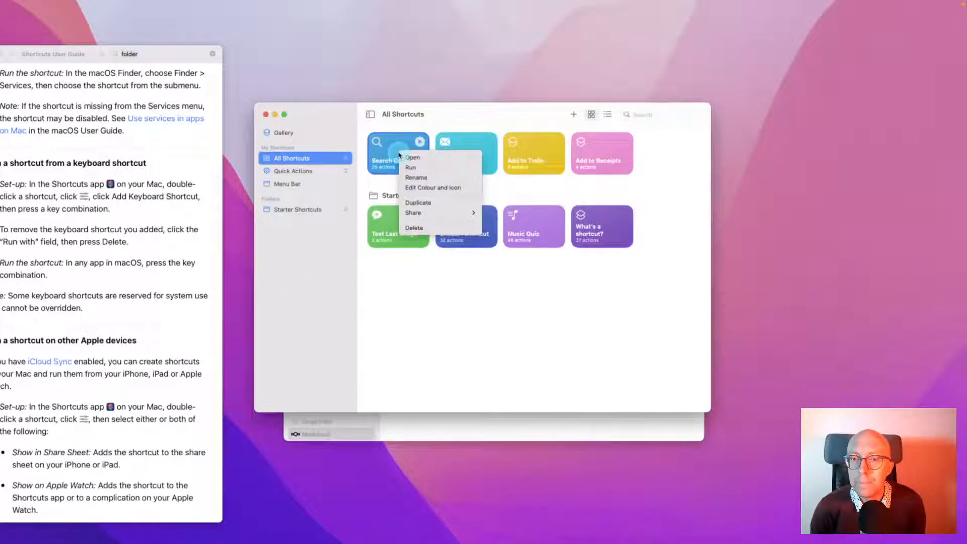
click(447, 345)
click(392, 167)
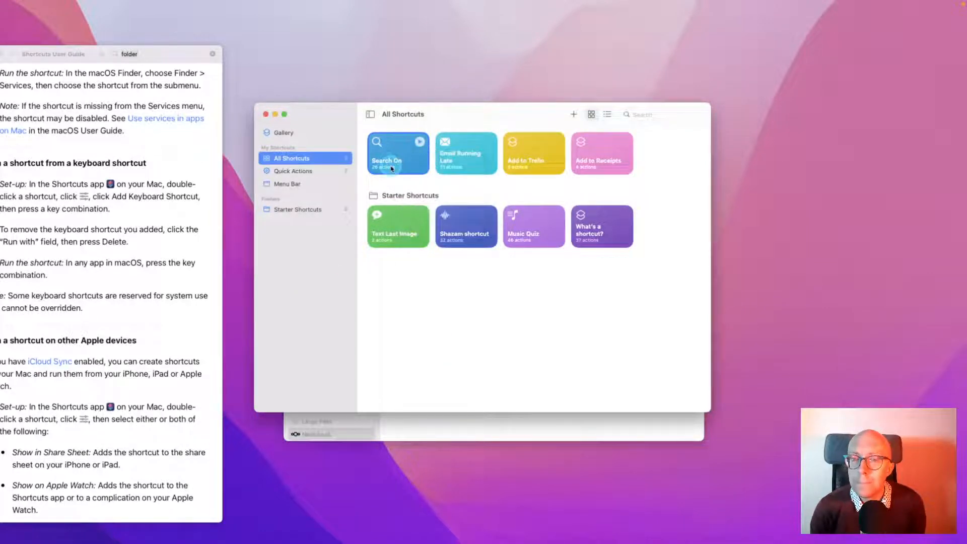
Open Wonderful Widget Shortcuts in the Gallery and drag the Shortcuts User Guide fully on screen
click(297, 133)
scroll(487, 162, right, 5)
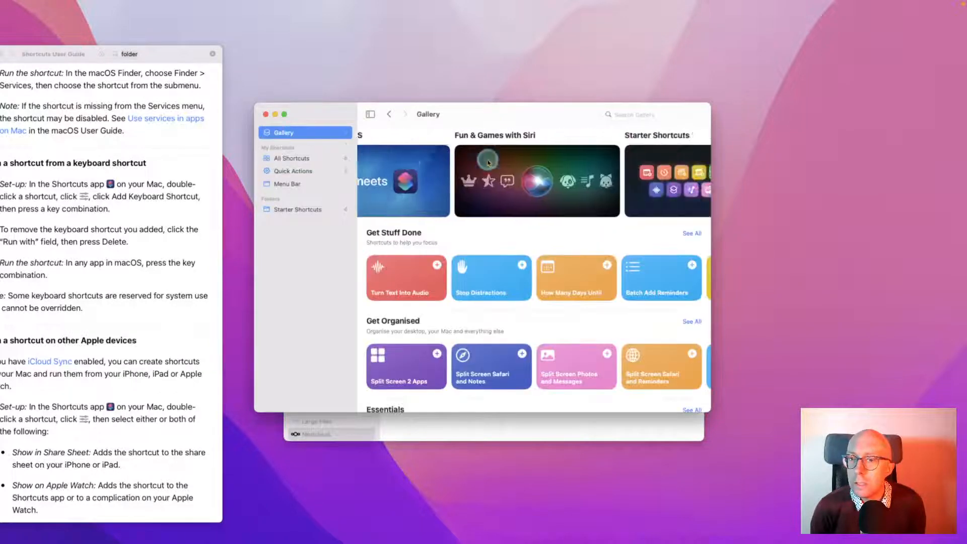
scroll(487, 162, right, 5)
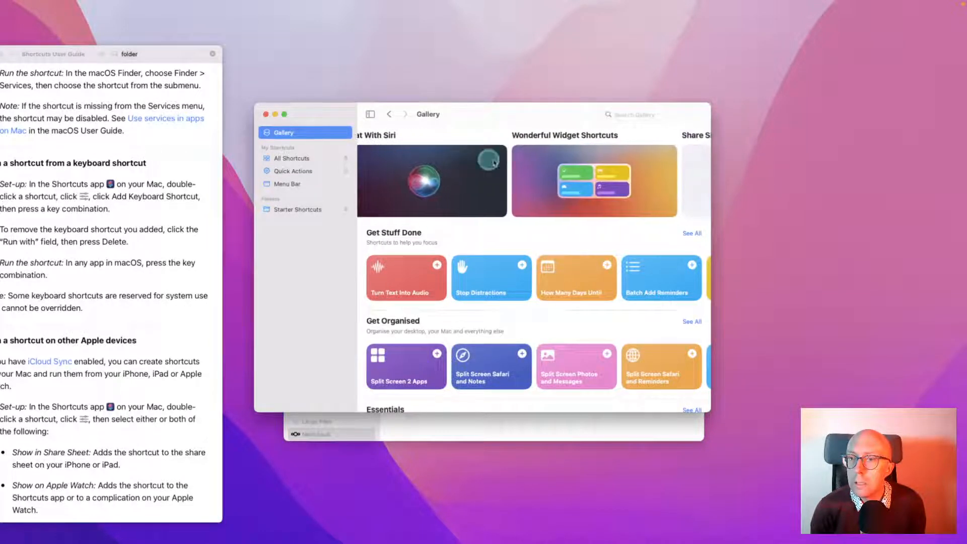
click(524, 162)
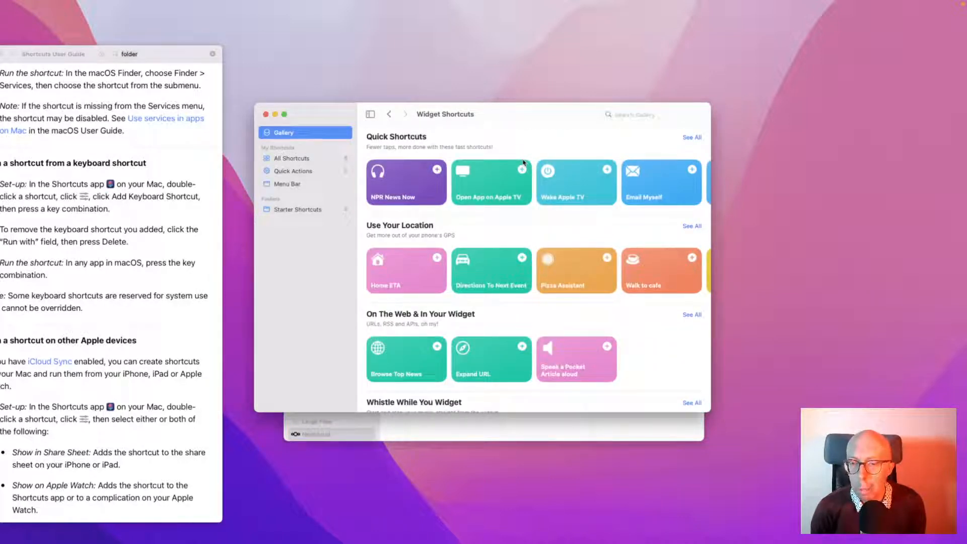
scroll(549, 185, right, 5)
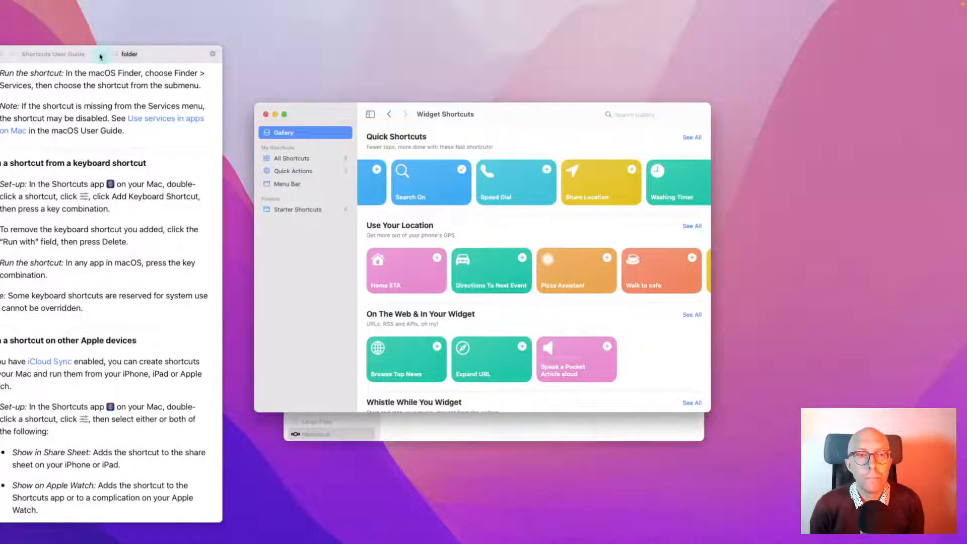
drag(92, 50, 318, 31)
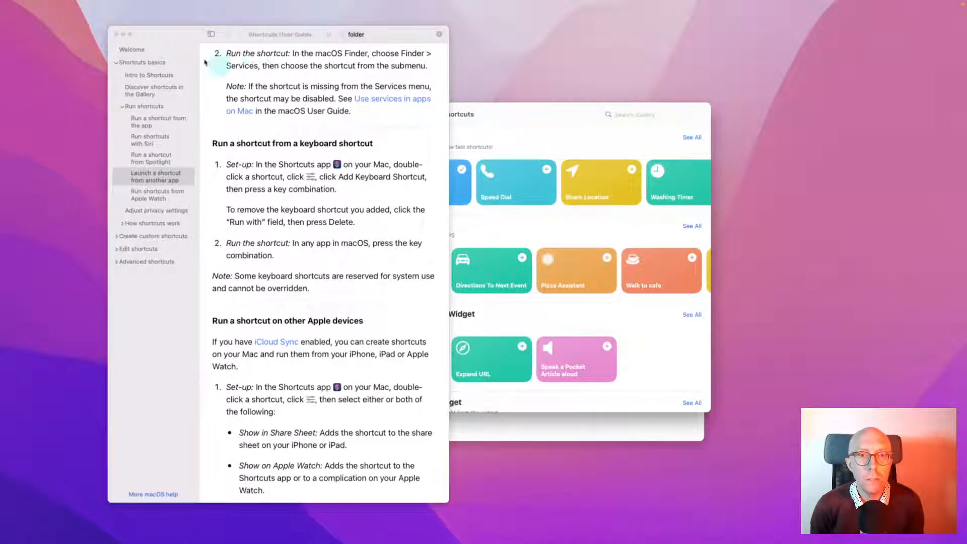
Search the user guide for 'widget' and open 'Intro to editing shortcuts on Mac'
click(364, 35)
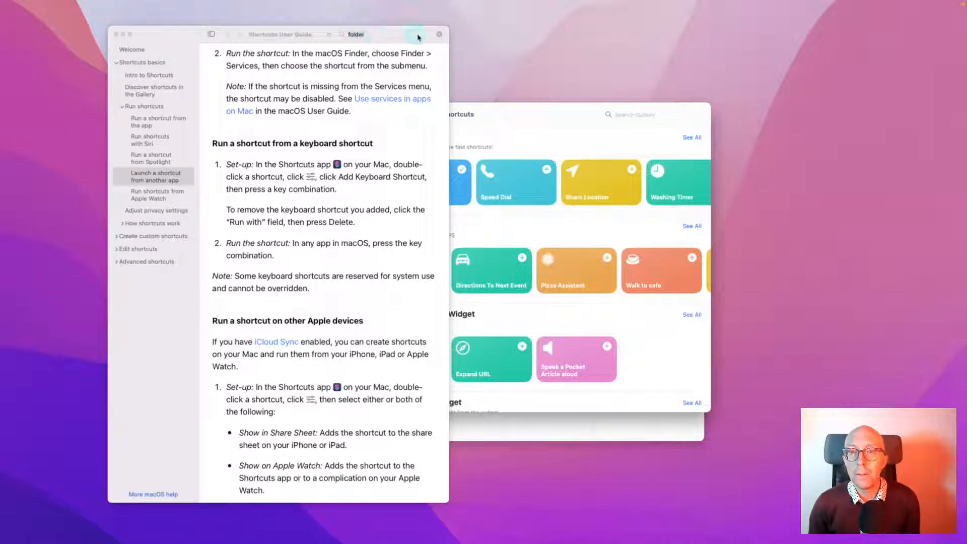
click(440, 34)
click(411, 33)
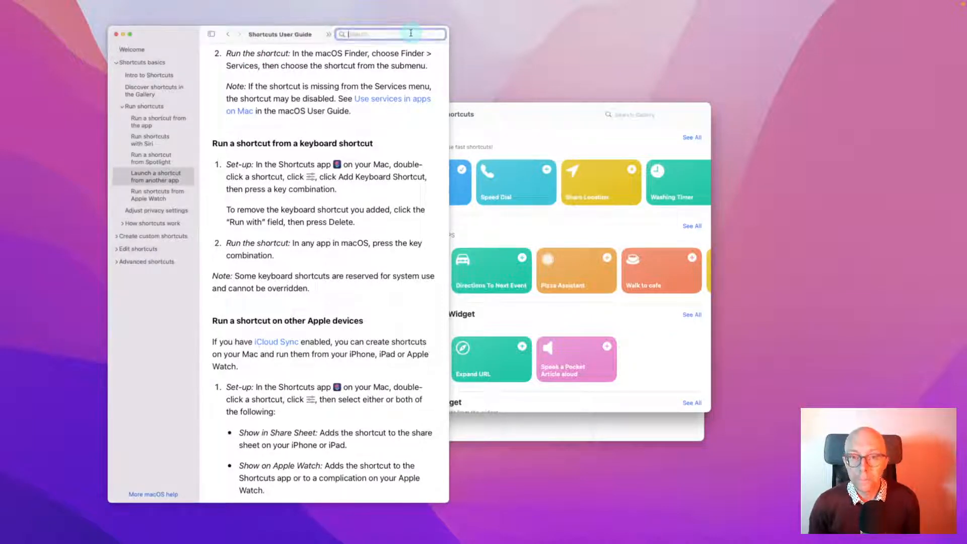
text(widget)
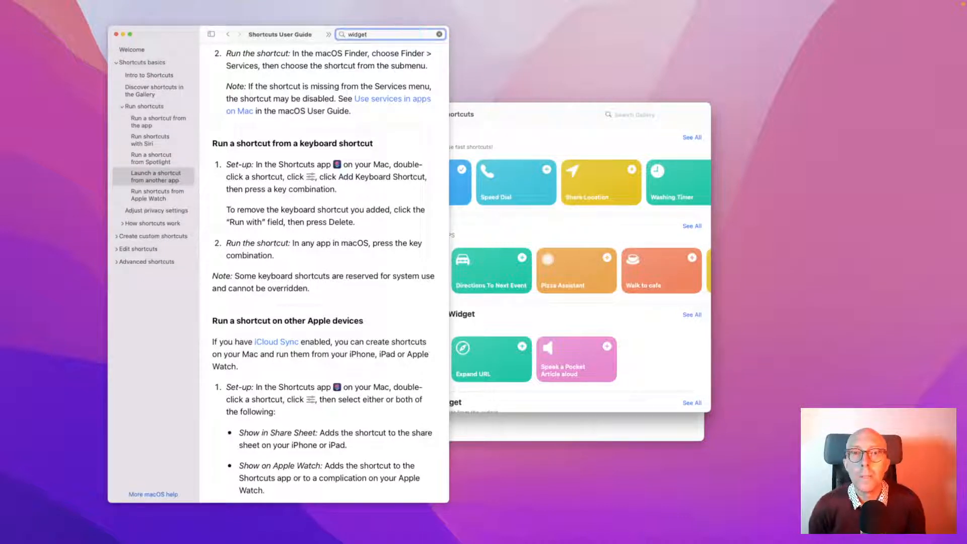
key(Return)
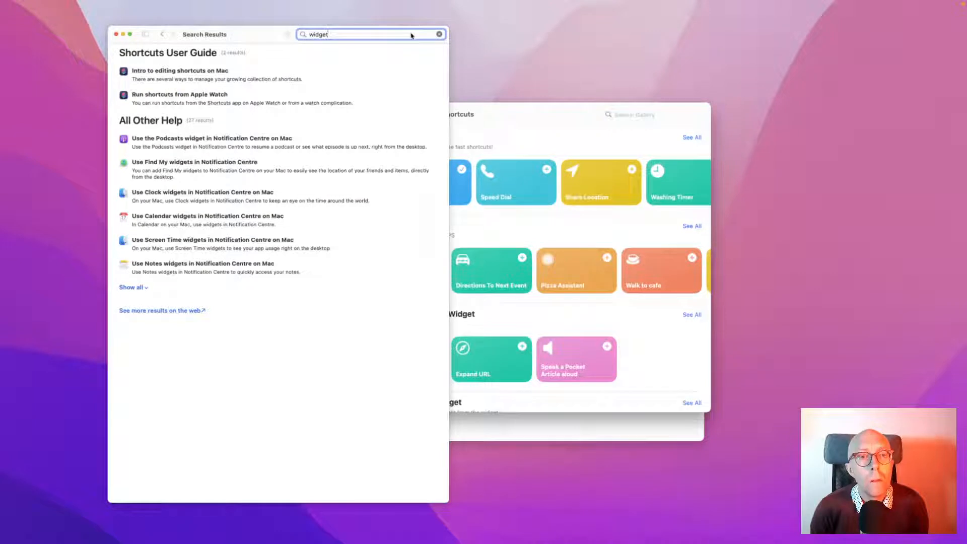
click(292, 81)
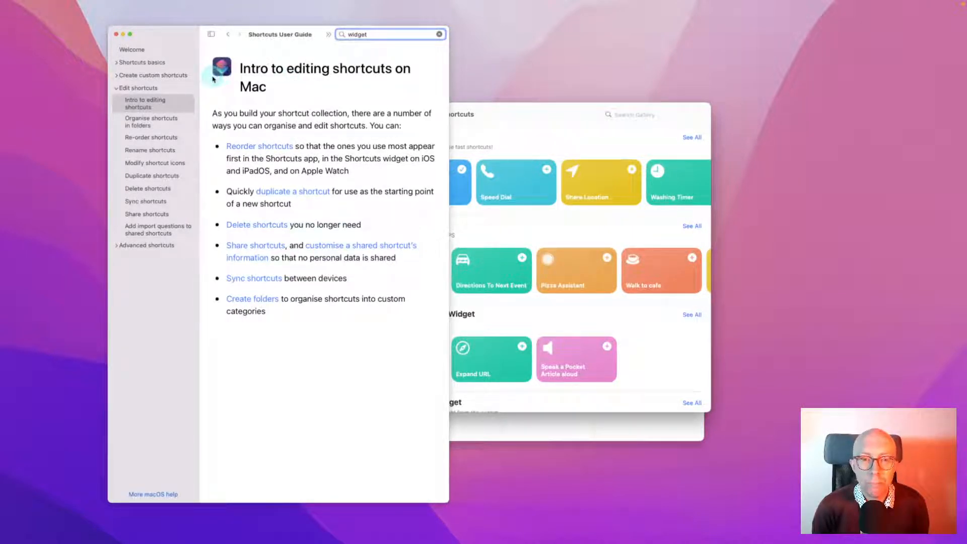
Move the Shortcuts window beside the guide and show All Shortcuts
click(549, 107)
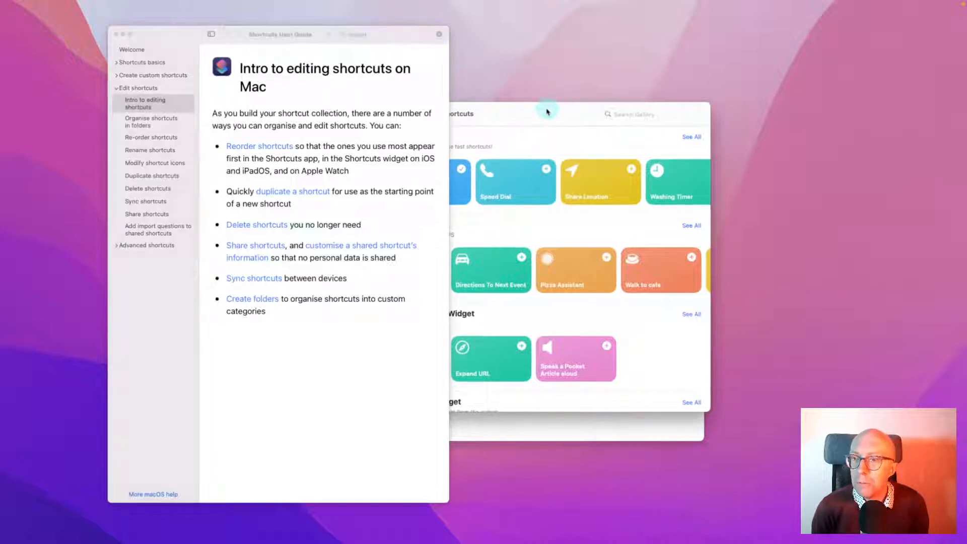
drag(491, 112, 688, 84)
click(498, 130)
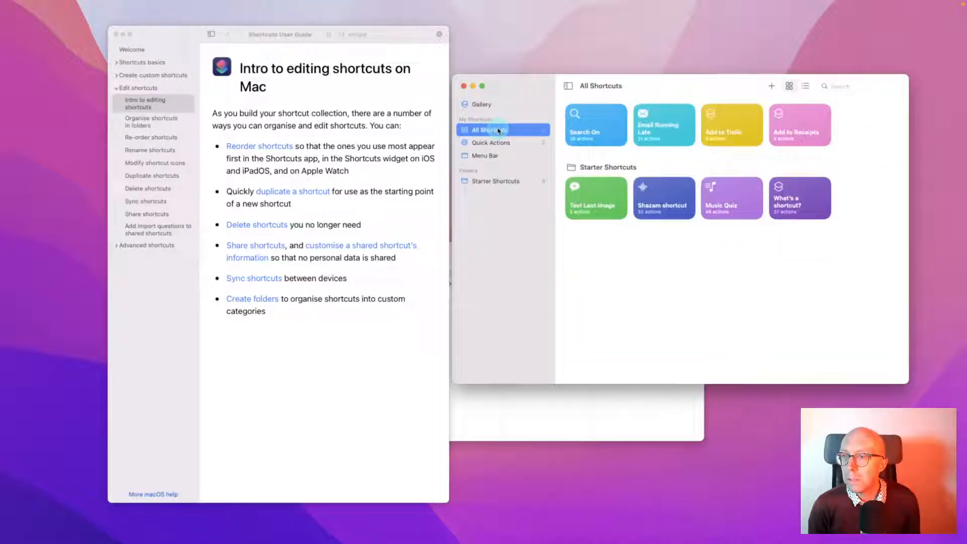
Toggle Notification Centre and Control Centre, ending with Notification Centre open
mouse_move(695, 2)
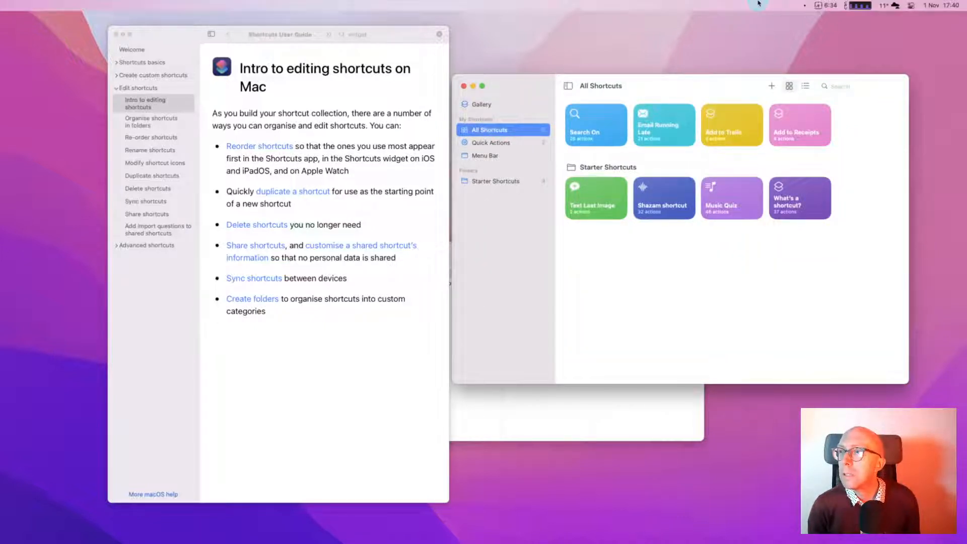
click(930, 5)
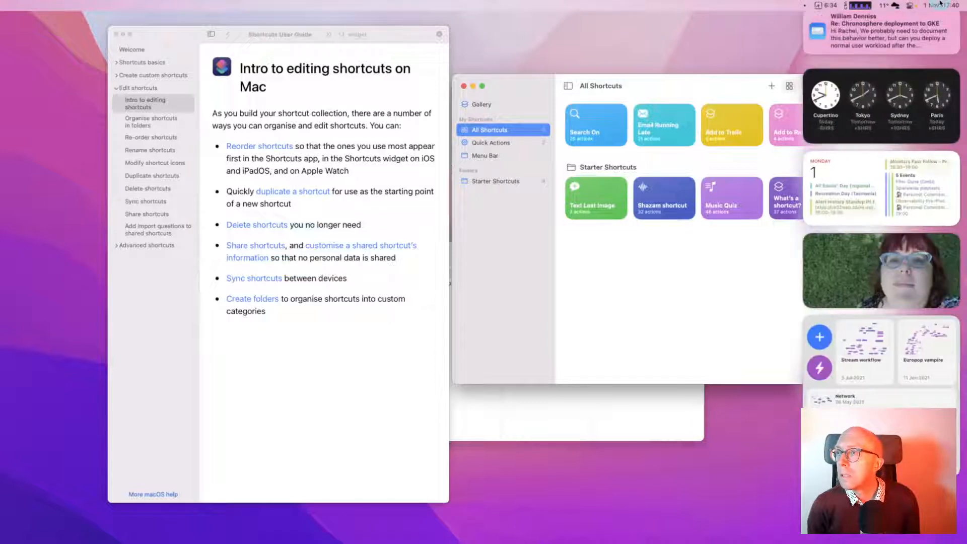
click(931, 5)
click(911, 5)
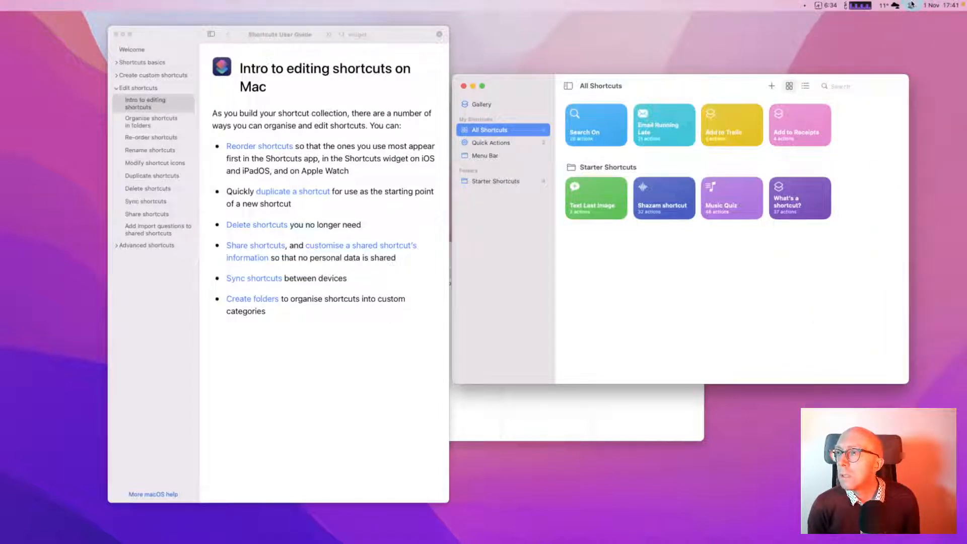
click(911, 5)
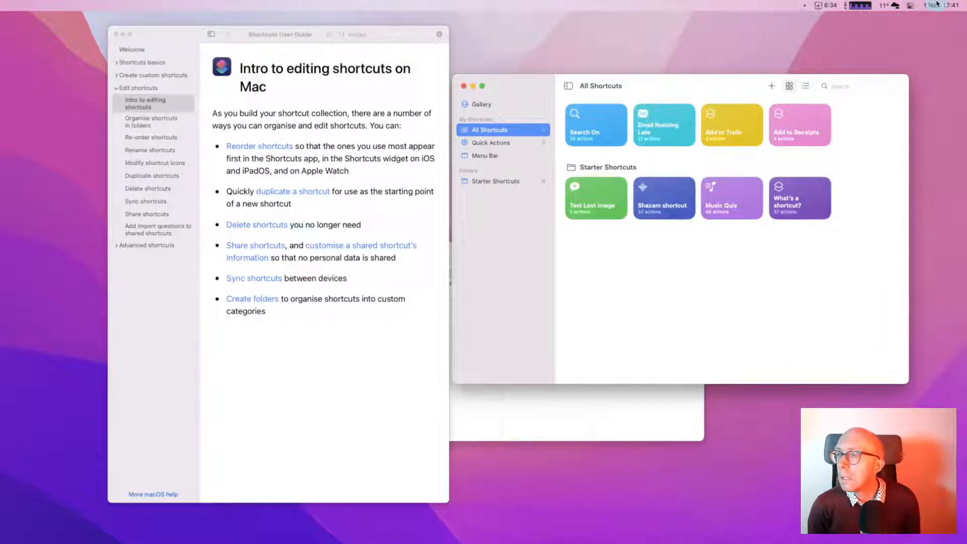
click(936, 4)
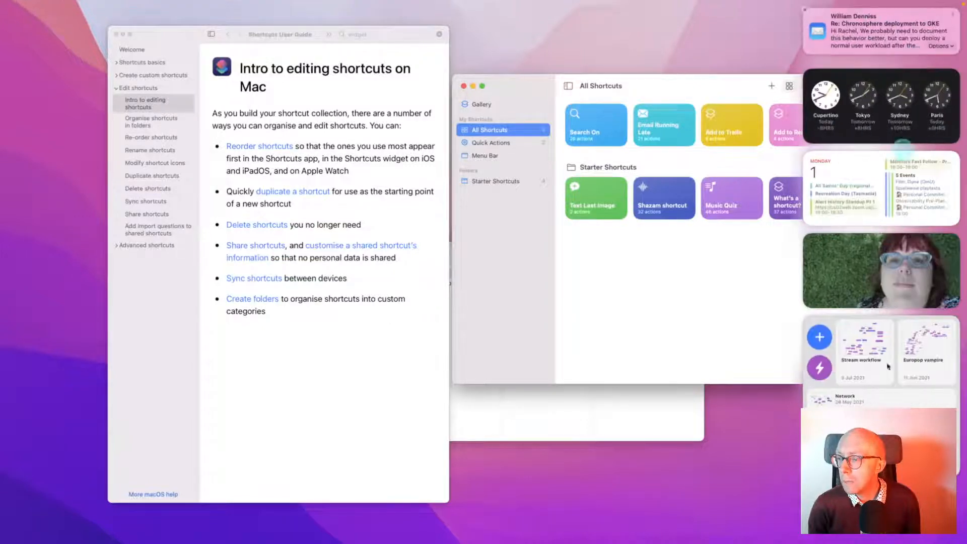
Open Edit Widgets, search the widget gallery, then clear the search and close it
click(880, 433)
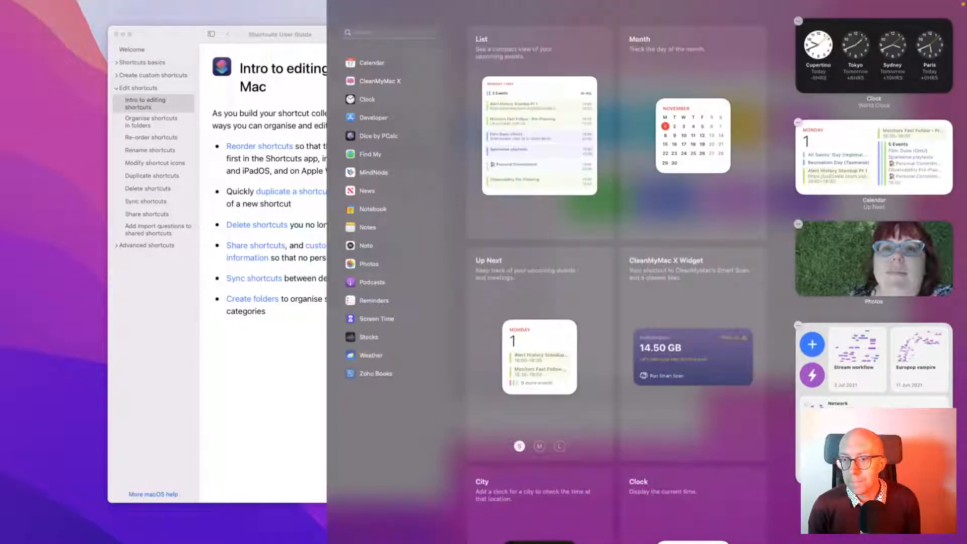
click(295, 337)
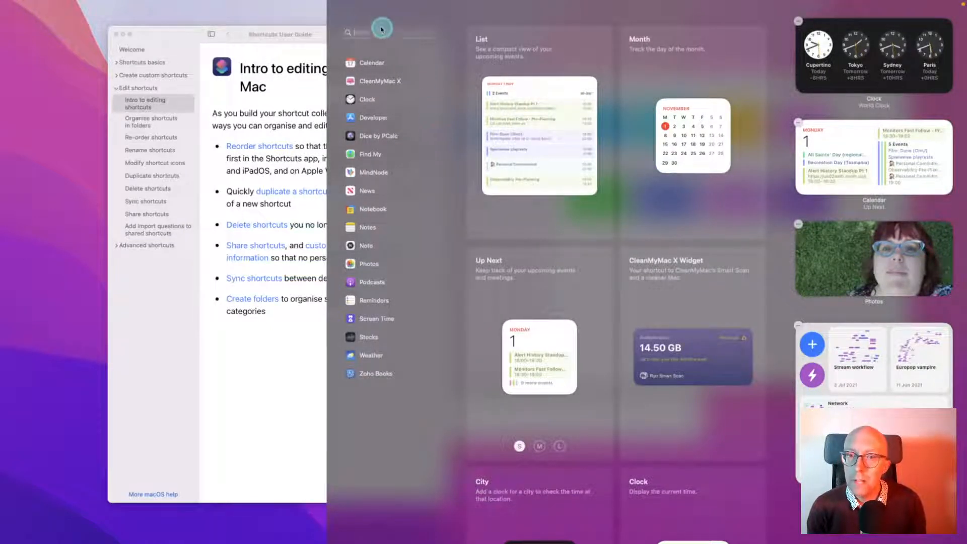
text(sear)
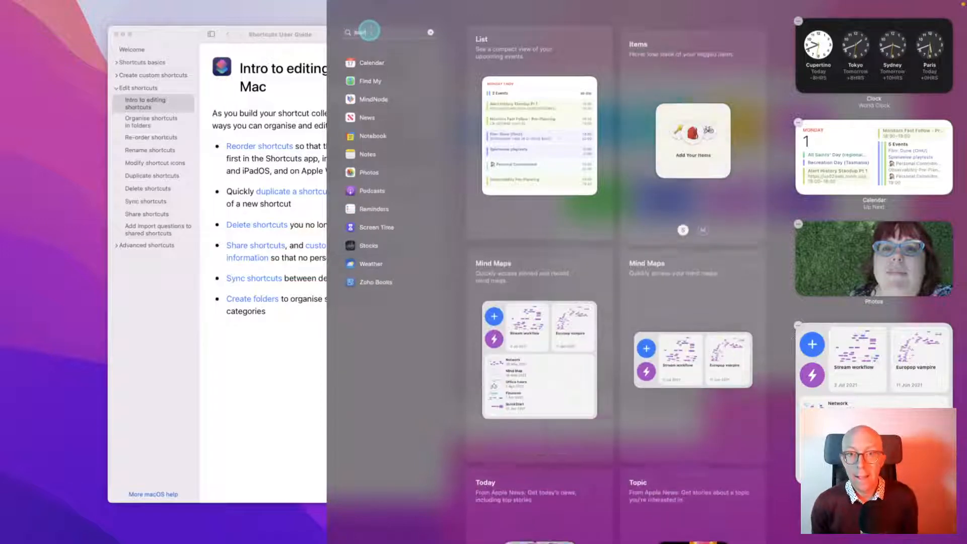
key(Escape)
key(Escape)
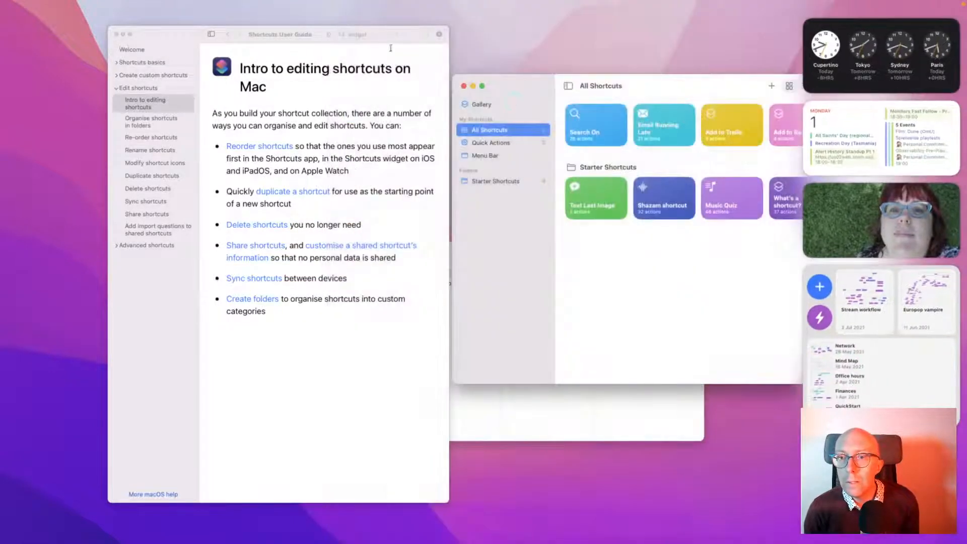
Close Notification Centre and open Search On for editing, moving its window aside
click(635, 283)
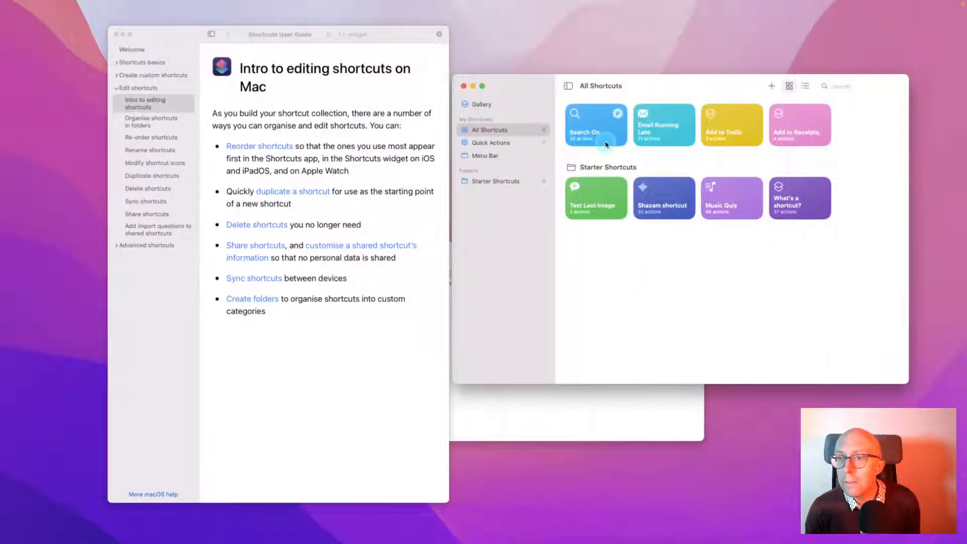
click(597, 140)
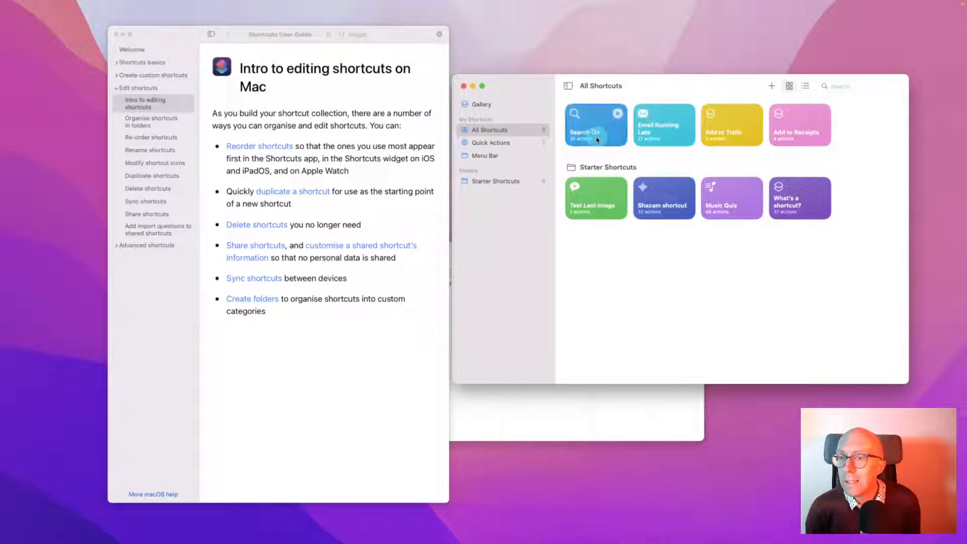
double_click(596, 140)
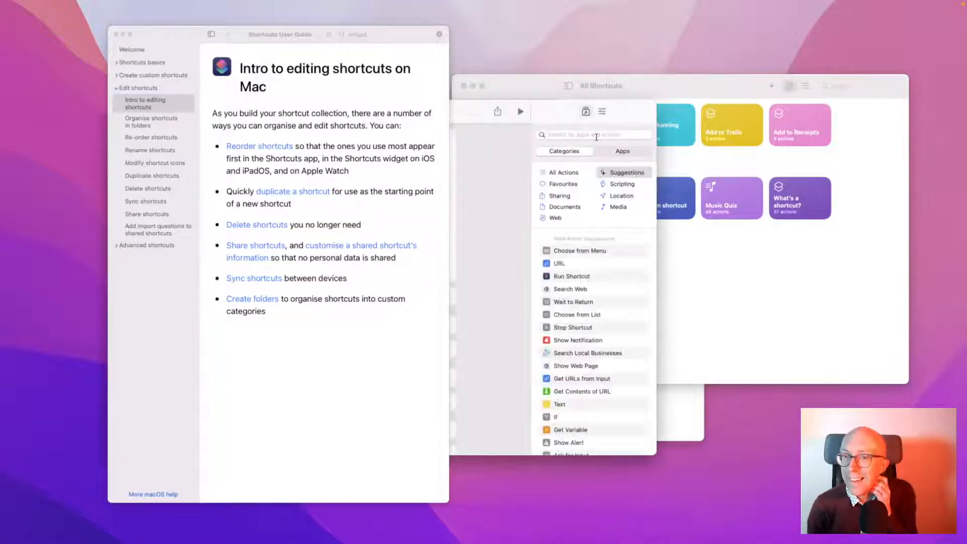
drag(544, 116, 849, 63)
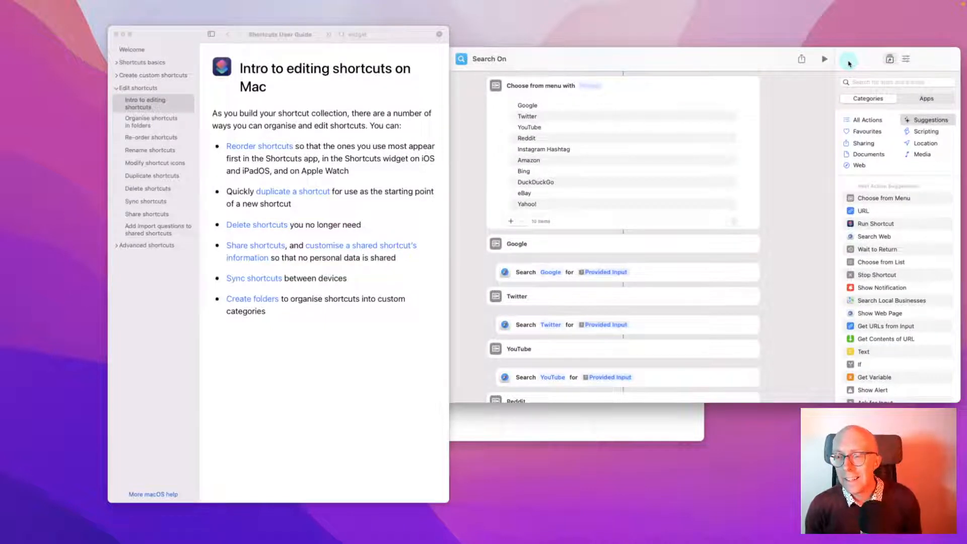
drag(849, 63, 747, 107)
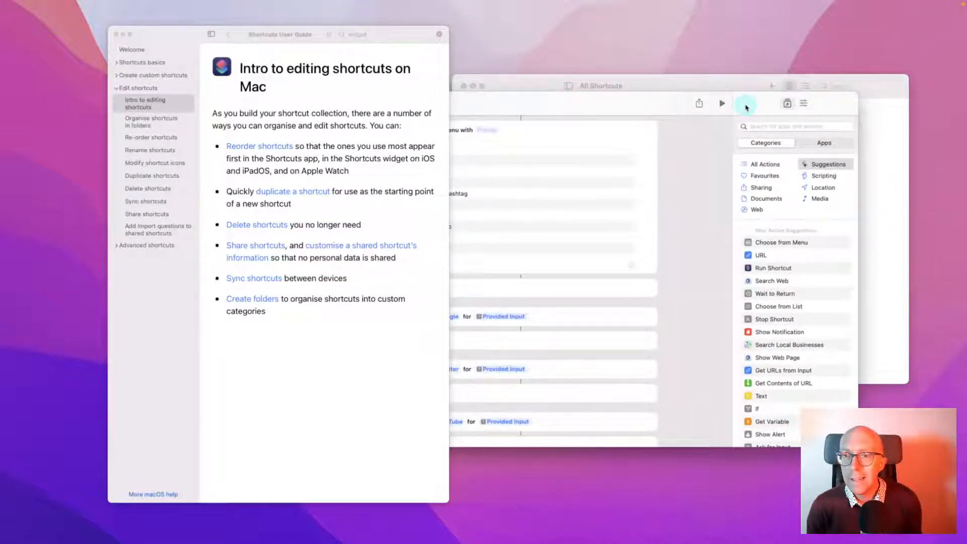
Run Search On from the launcher by searching 'shor'
key(super+space)
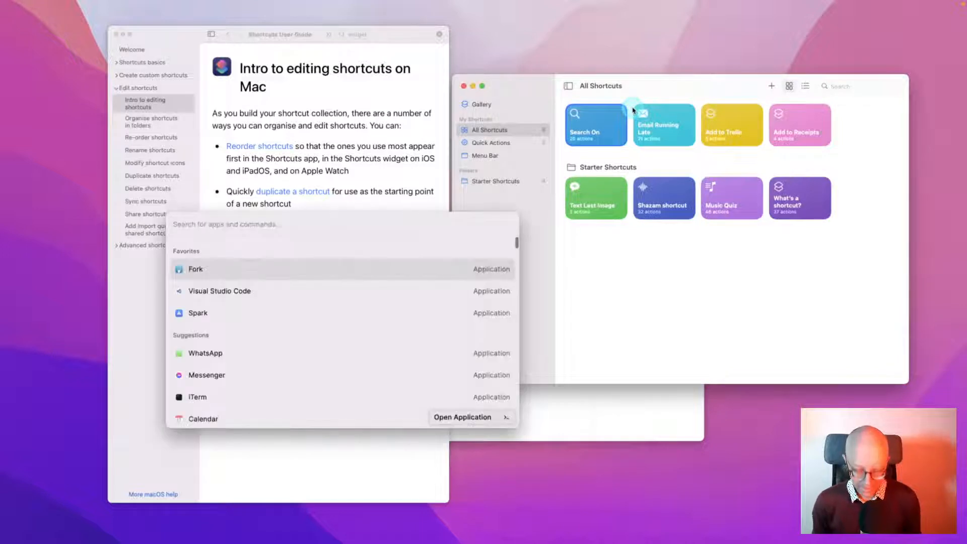
text(short)
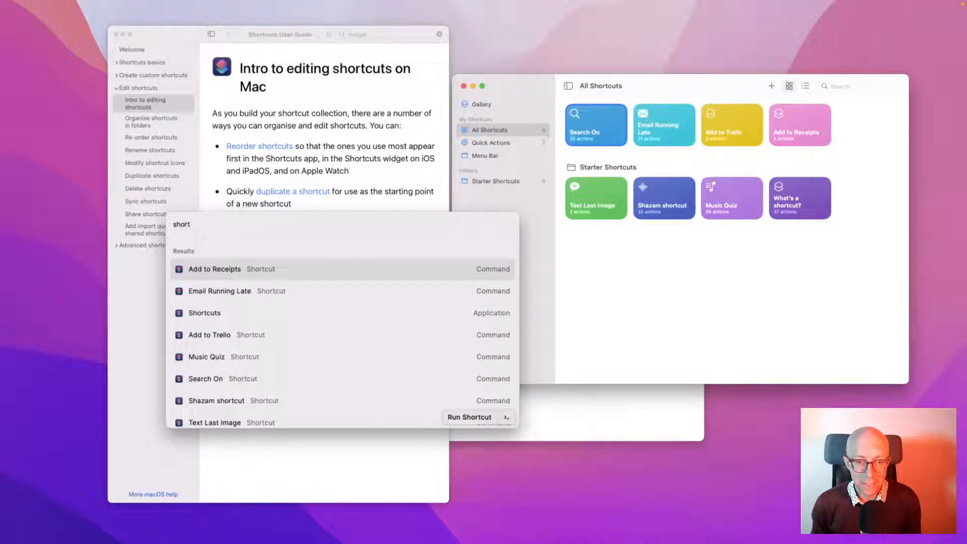
key(Down)
key(Down)
key(Down)
key(Down)
key(Down)
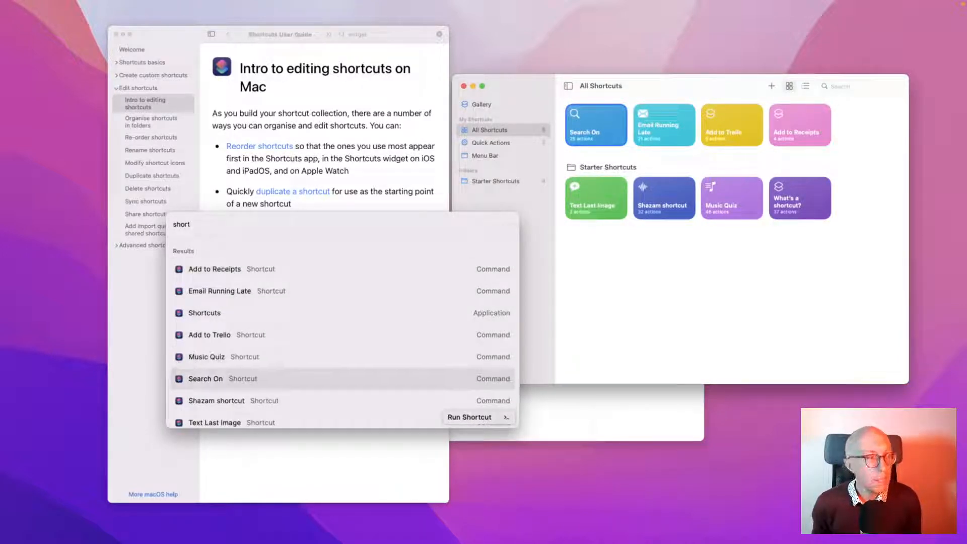
key(Return)
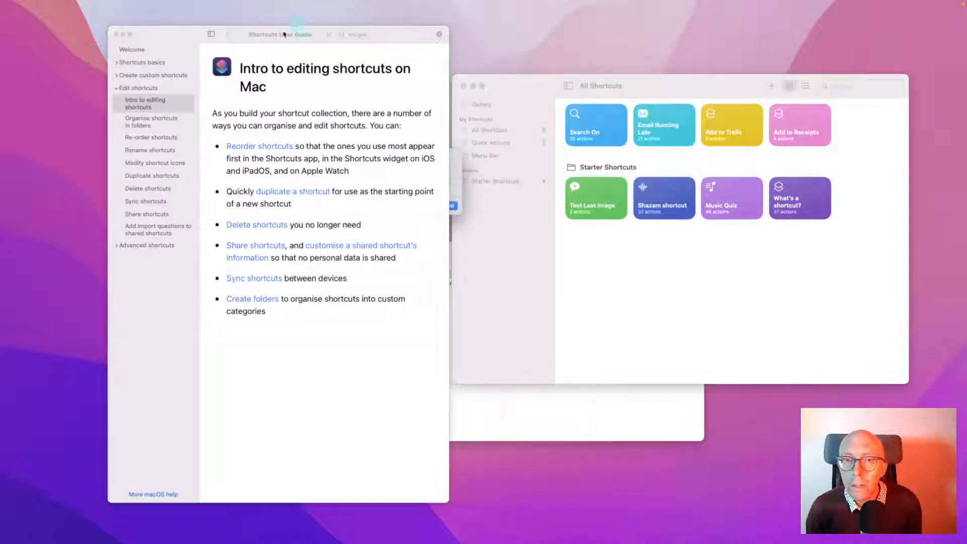
Enter 'shortcuts' as Search On's search term and pick DuckDuckGo as the engine
click(159, 37)
drag(160, 37, 55, 38)
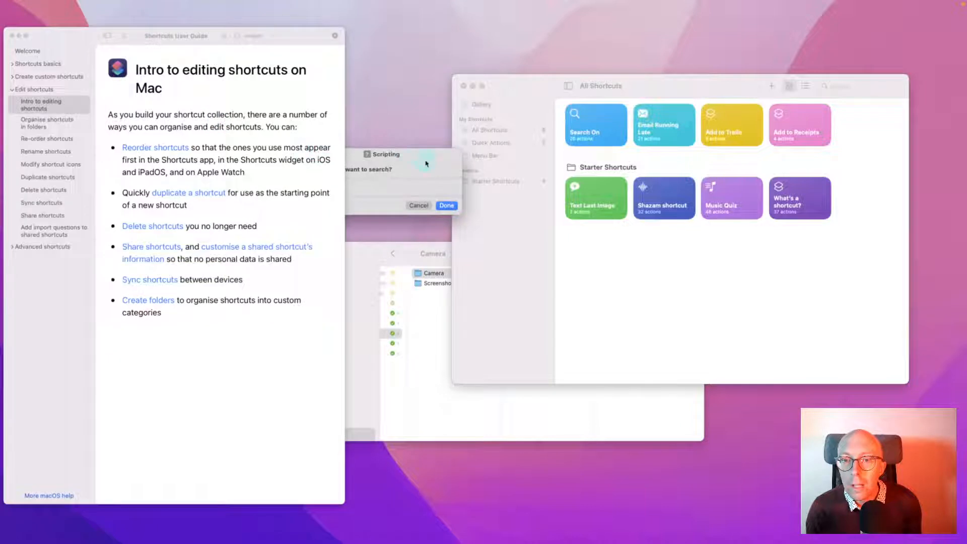
drag(581, 157, 589, 158)
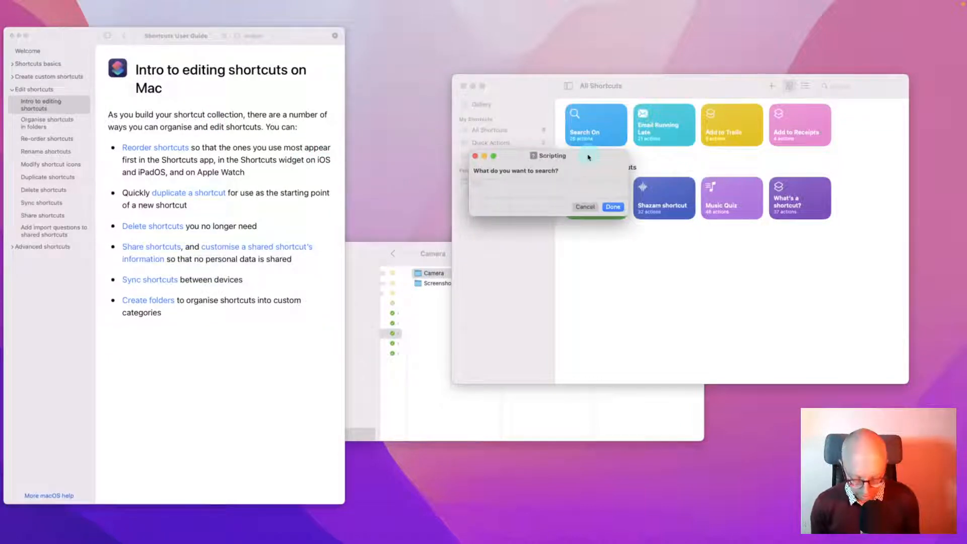
text(cuts)
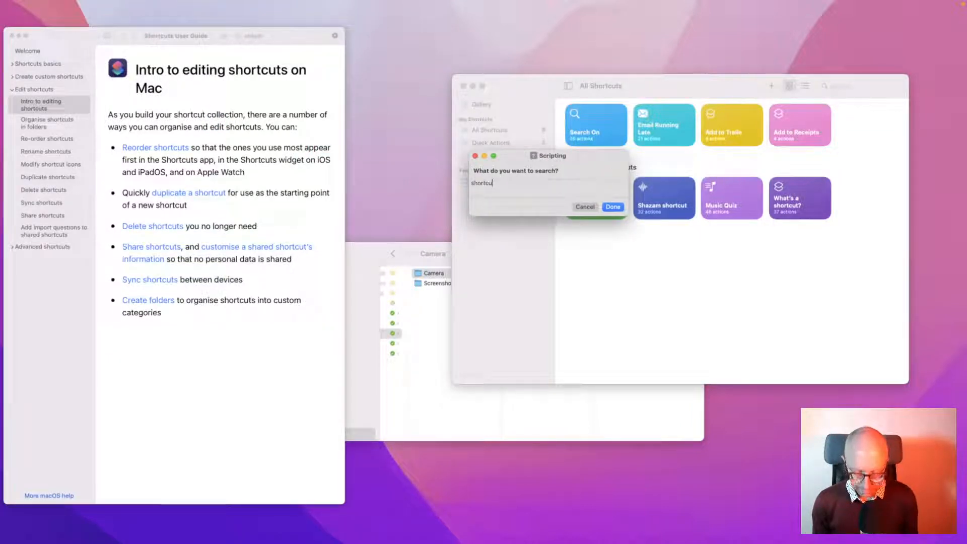
click(613, 207)
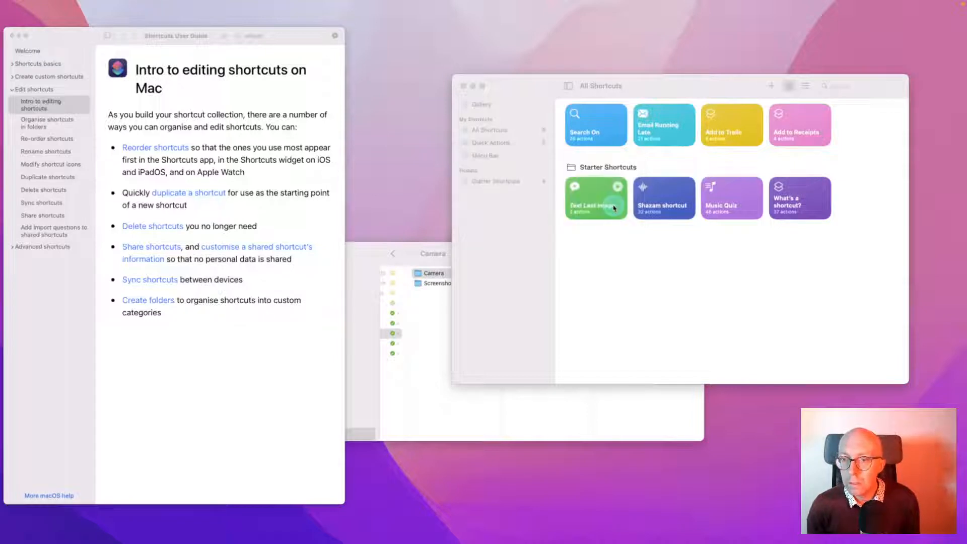
drag(422, 146, 533, 150)
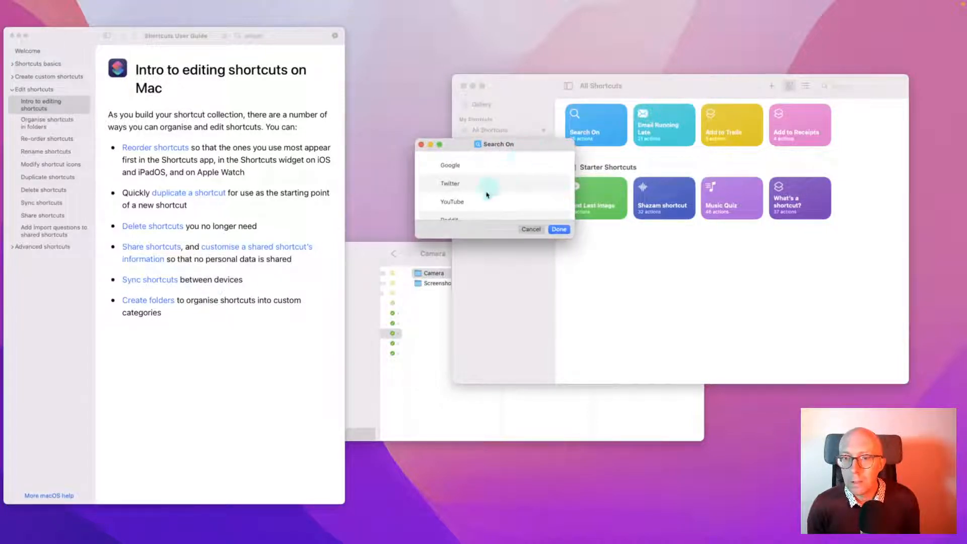
scroll(488, 191, down, 5)
scroll(486, 197, down, 2)
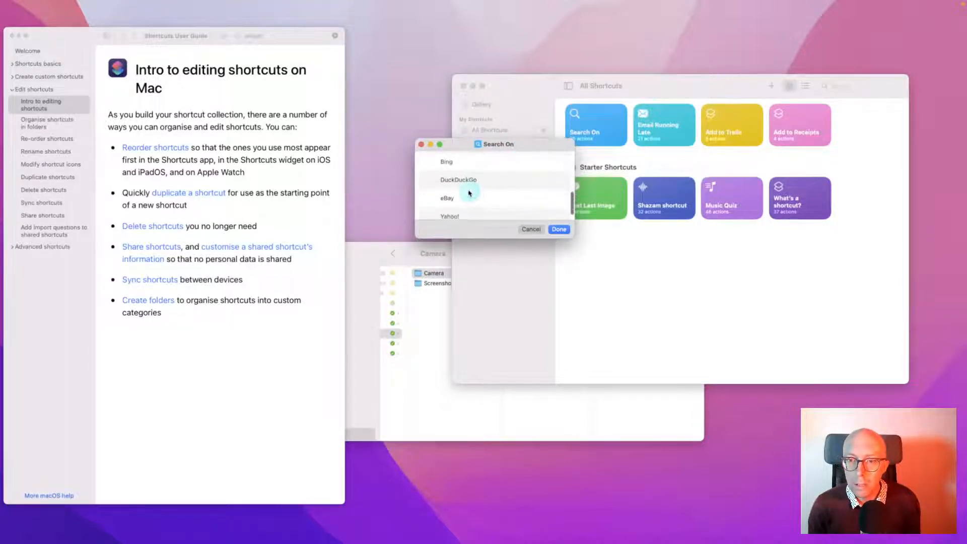
click(468, 180)
click(559, 229)
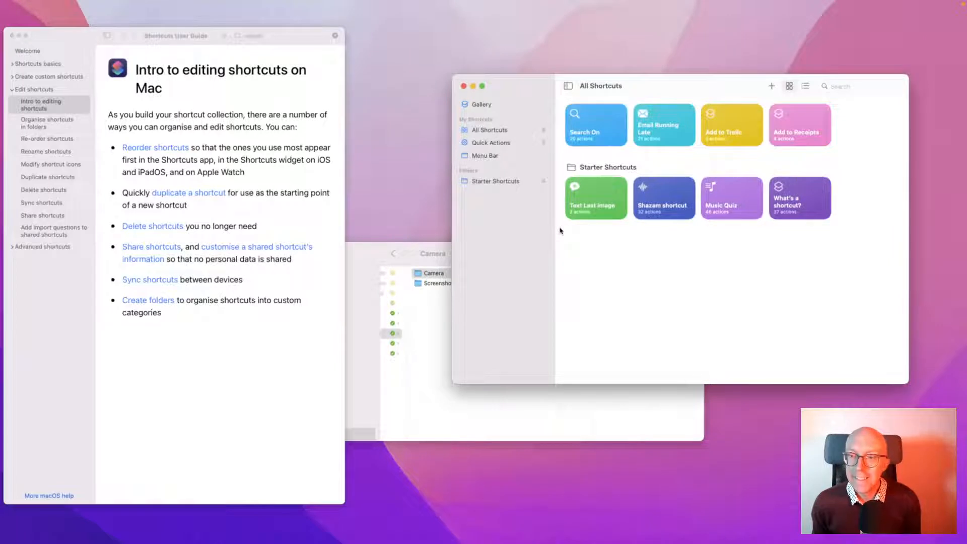
Dismiss Search On's context menu and switch to the Gallery
right_click(605, 131)
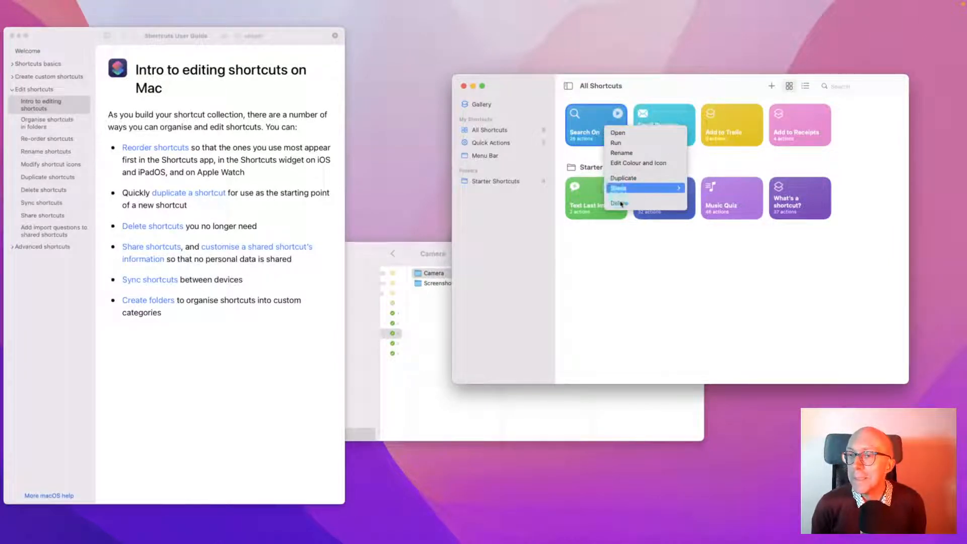
click(660, 252)
click(479, 105)
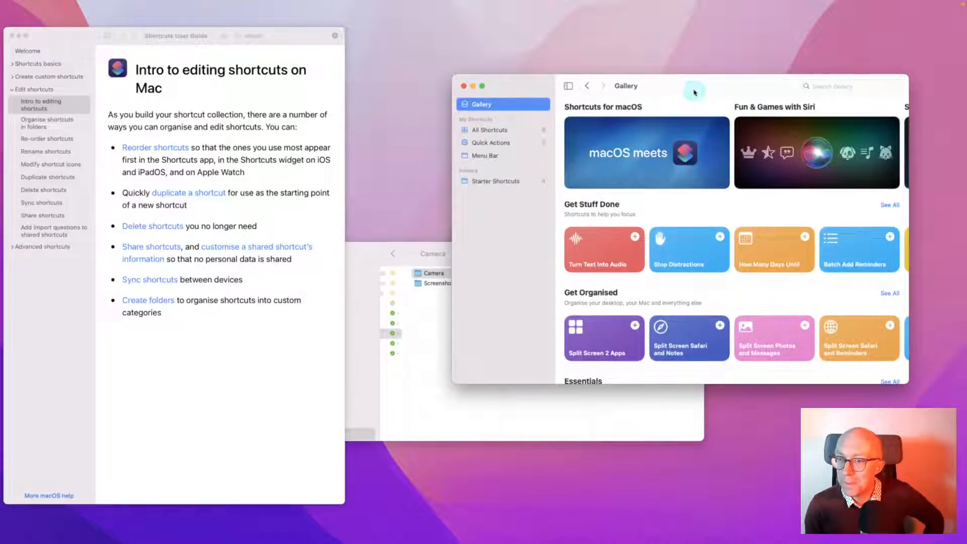
drag(695, 87, 609, 59)
scroll(706, 140, right, 15)
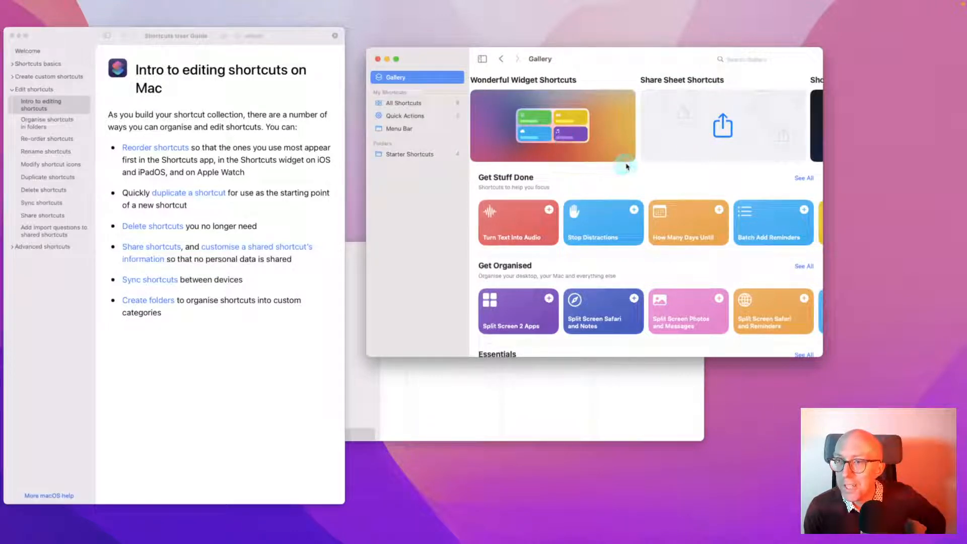
click(625, 159)
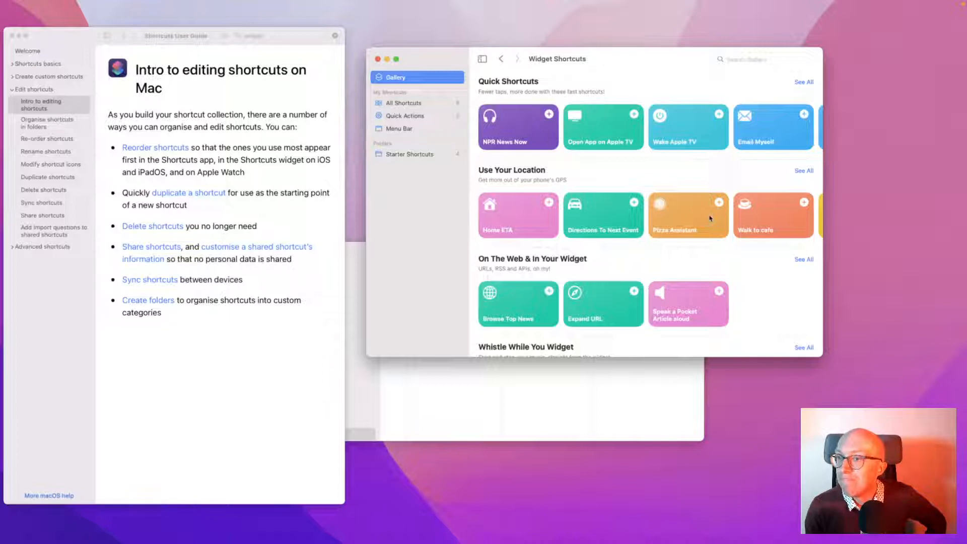
scroll(710, 217, right, 5)
scroll(688, 278, down, 3)
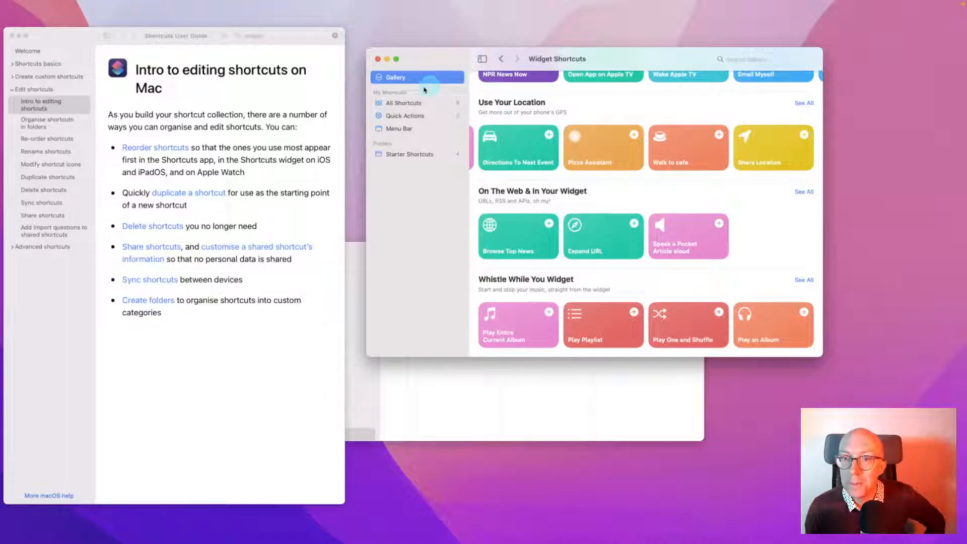
click(501, 59)
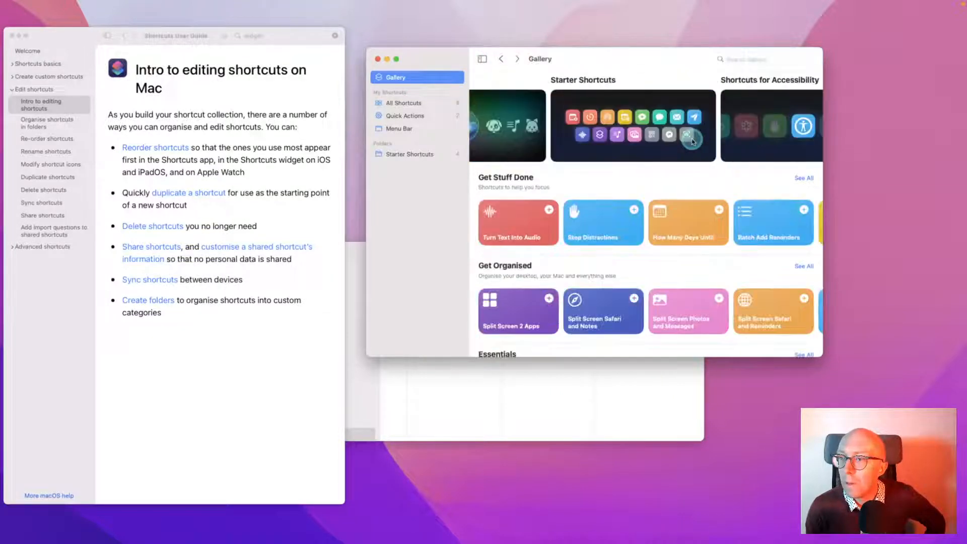
scroll(693, 141, right, 10)
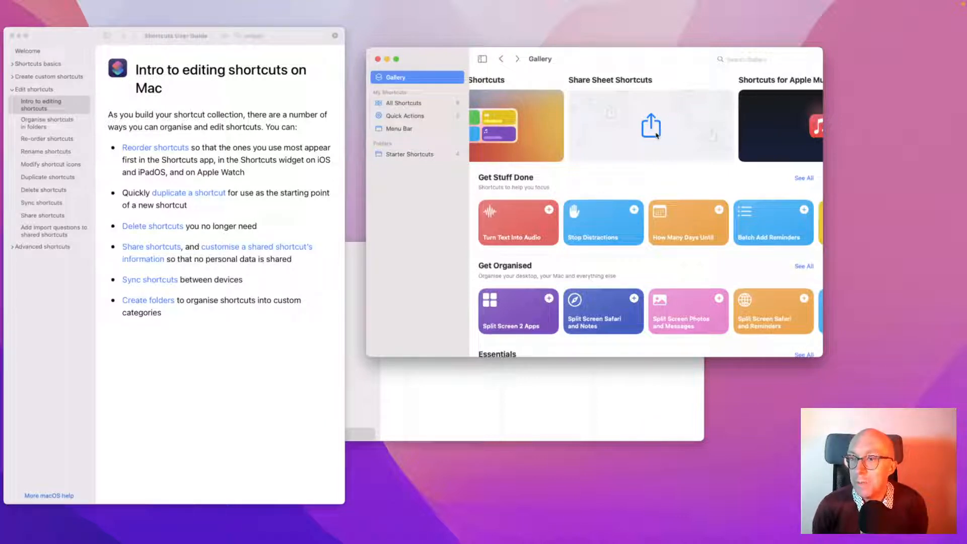
Open the Share Sheet Shortcuts collection and browse through its shortcuts
click(657, 136)
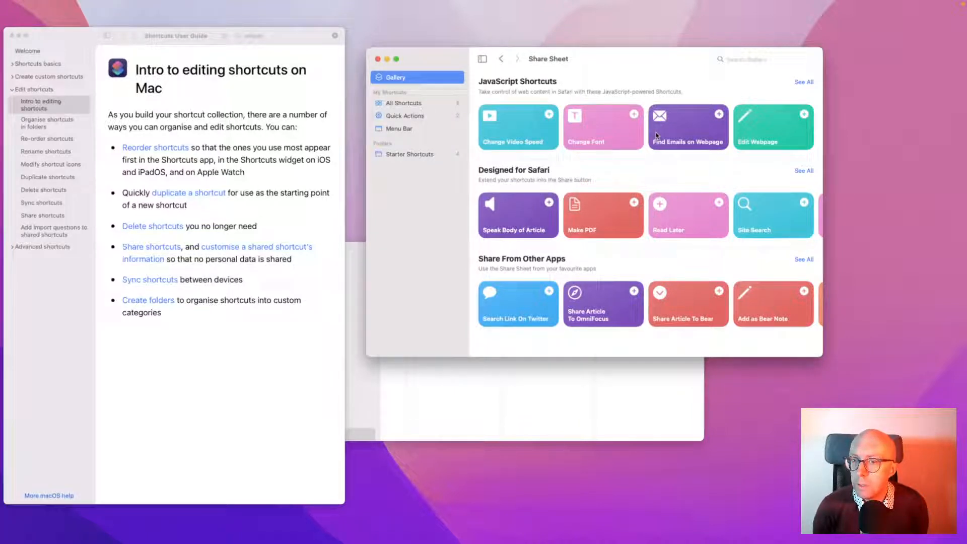
click(657, 135)
click(634, 227)
click(653, 224)
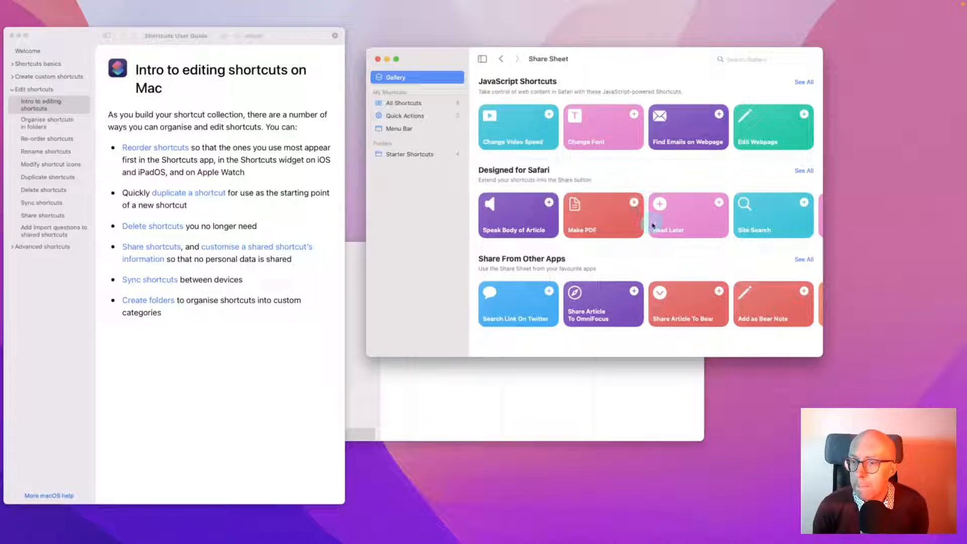
scroll(653, 225, right, 5)
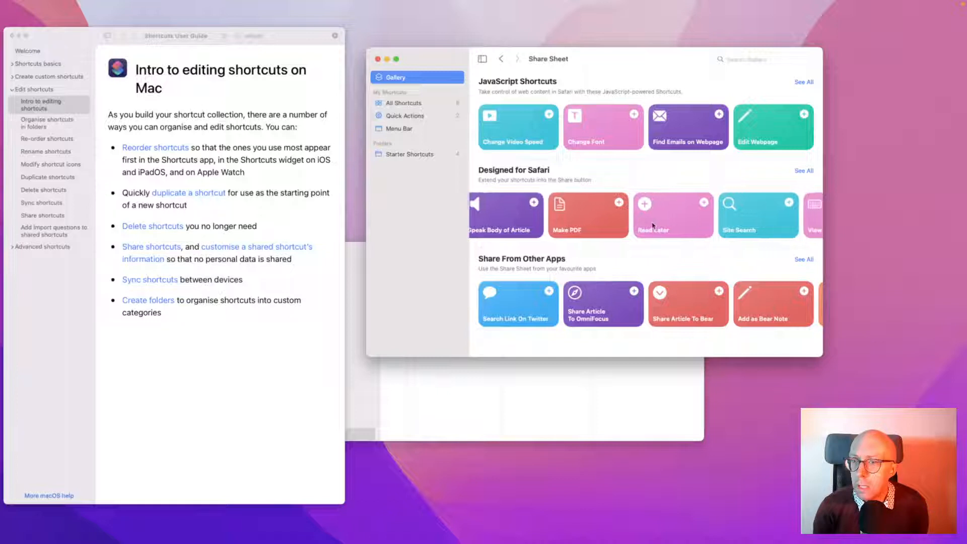
scroll(654, 225, right, 5)
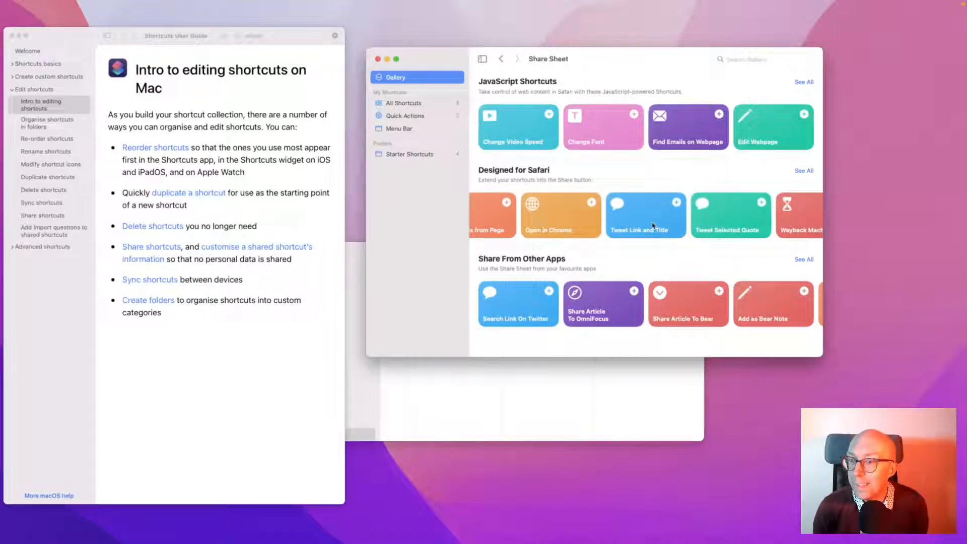
scroll(653, 225, right, 2)
click(686, 168)
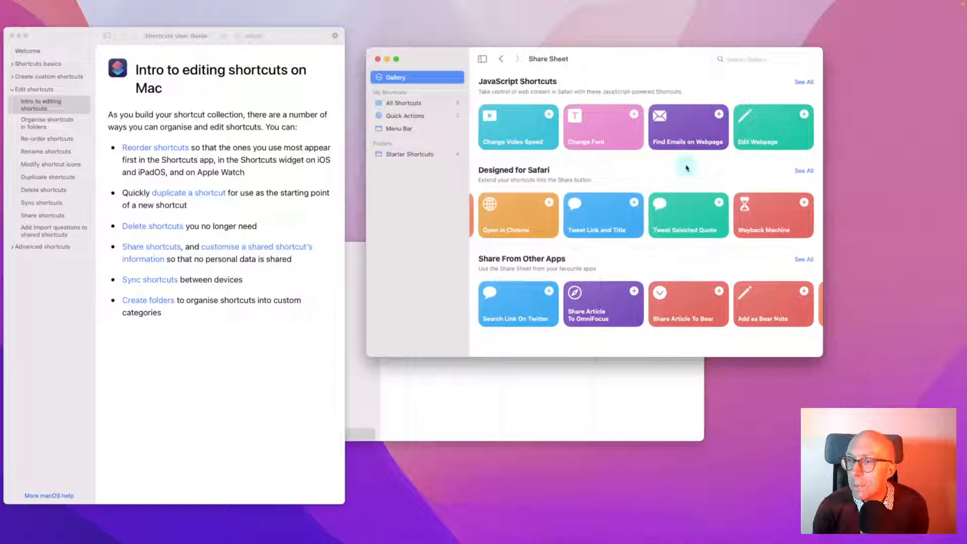
click(684, 142)
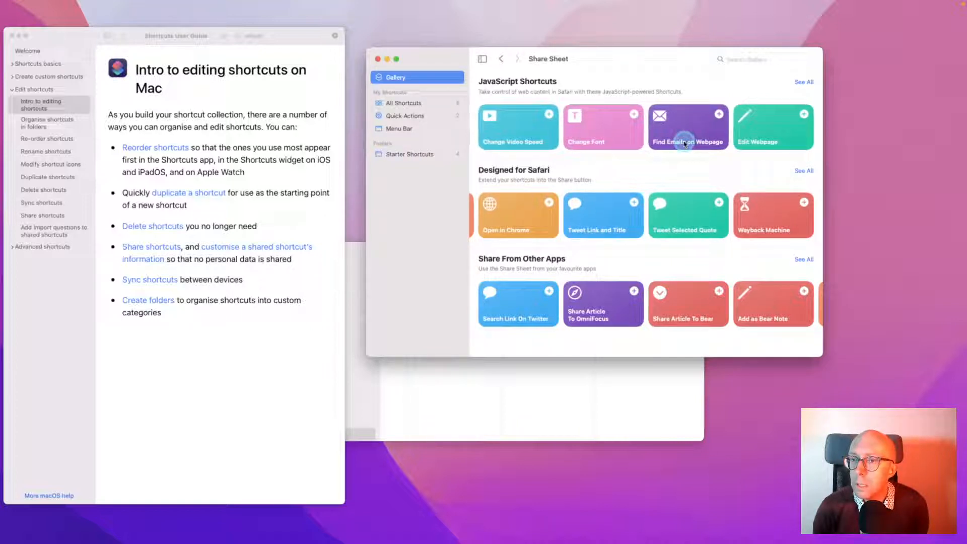
Keep scrolling through the Share Sheet shortcuts, then scroll back left to Change Font
scroll(697, 319, right, 5)
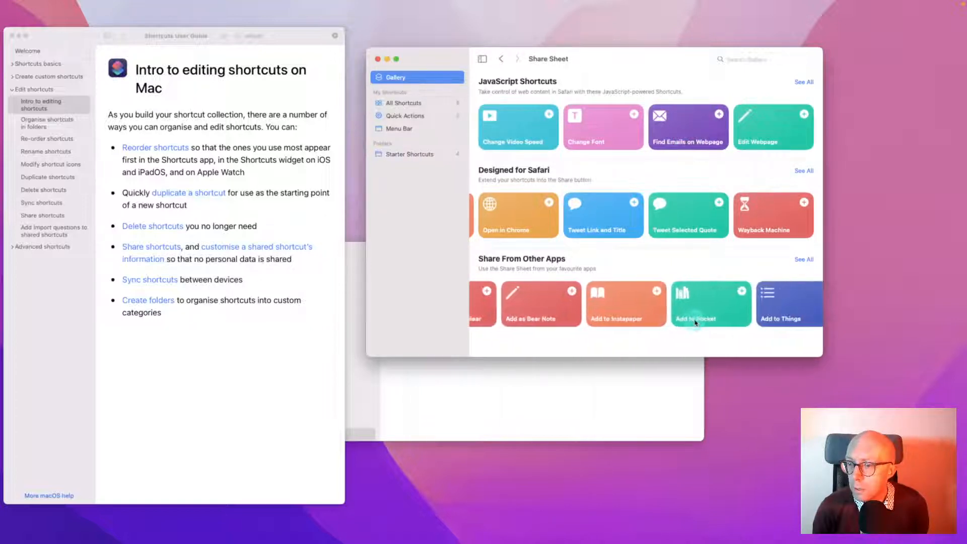
scroll(696, 322, right, 1)
scroll(696, 322, right, 2)
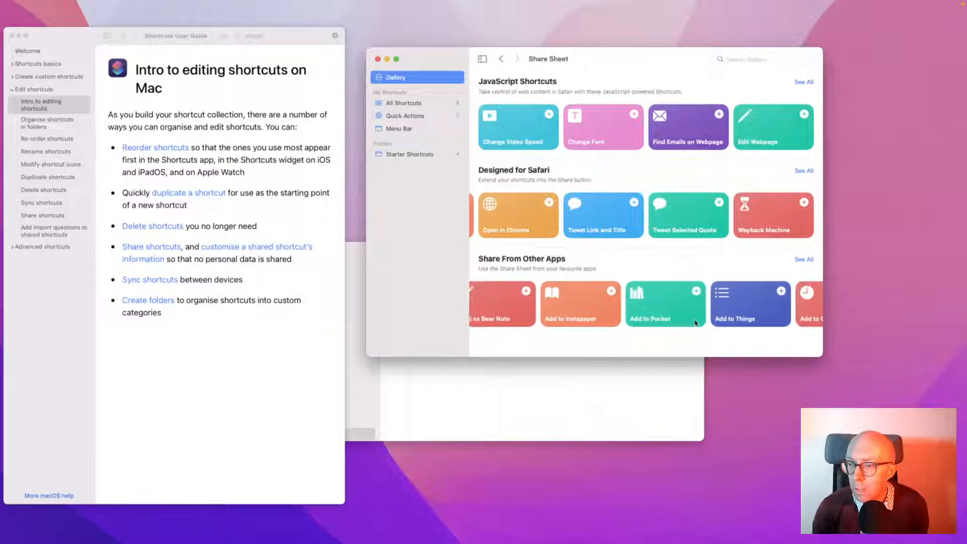
scroll(650, 307, right, 5)
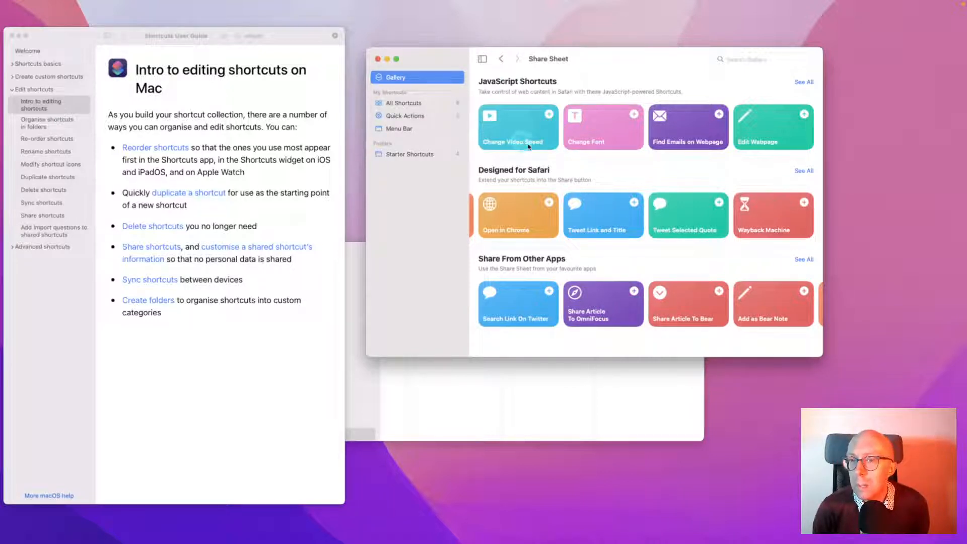
click(604, 141)
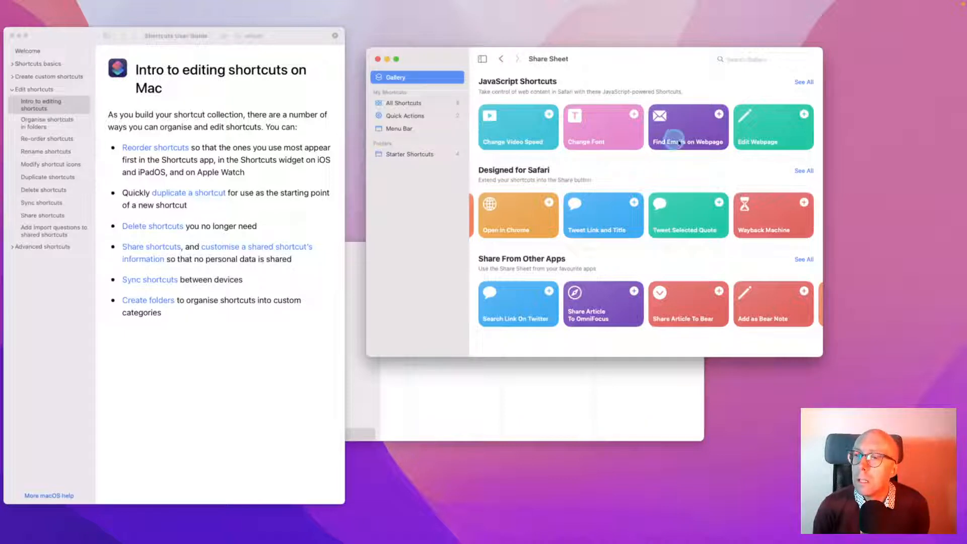
click(683, 126)
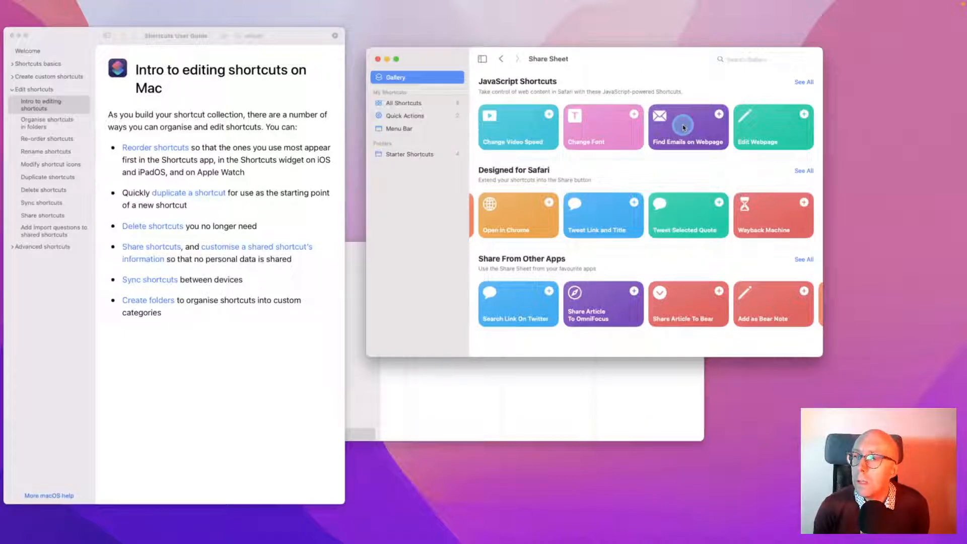
scroll(554, 216, left, 10)
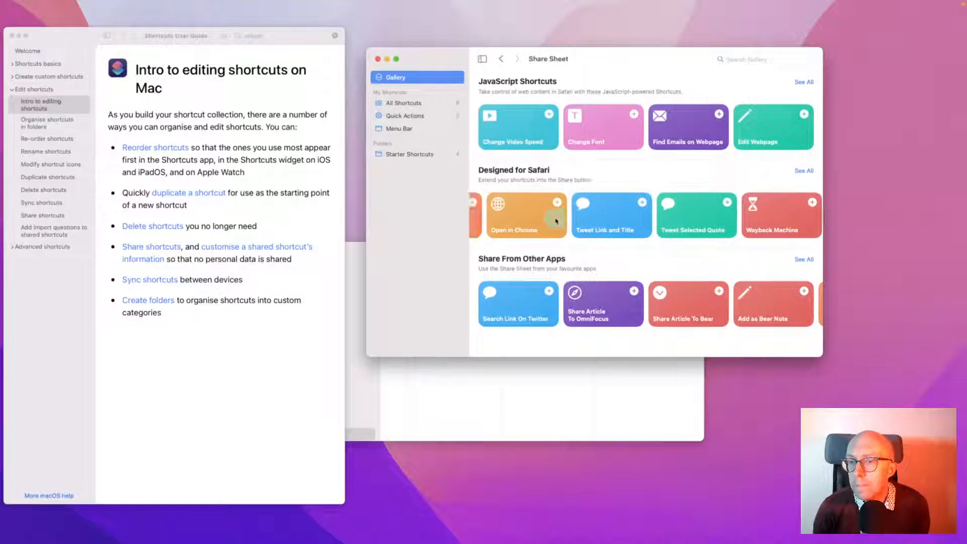
scroll(556, 220, left, 5)
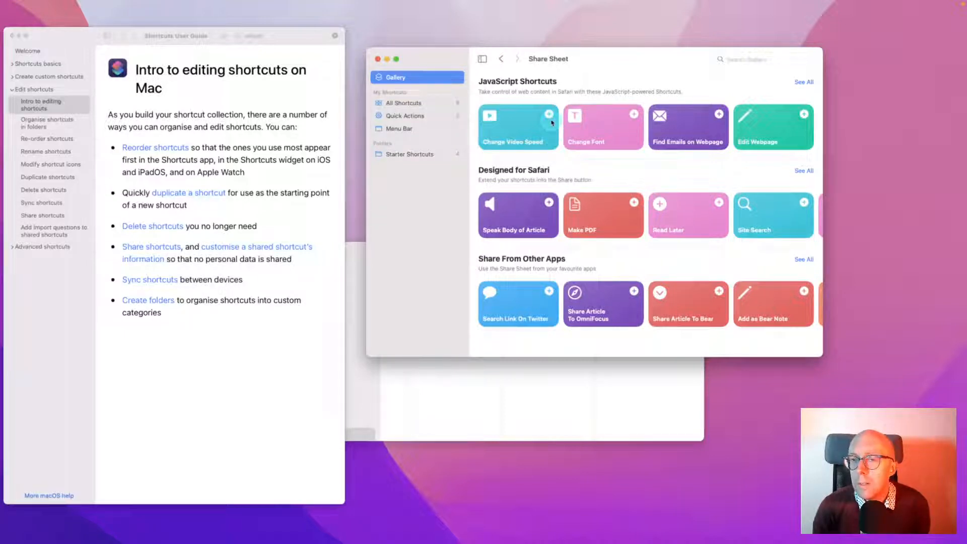
Add Change Font to your shortcuts and select it in All Shortcuts
click(635, 116)
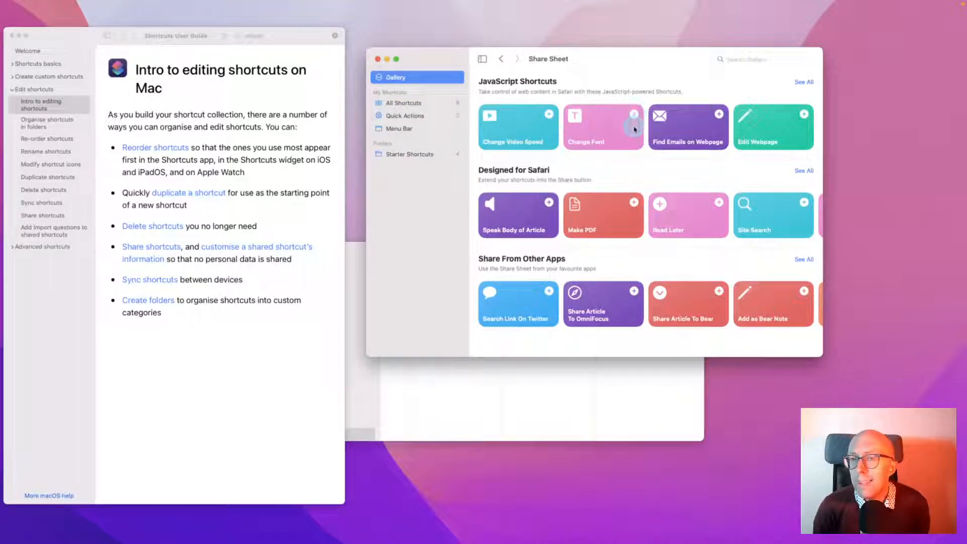
click(403, 103)
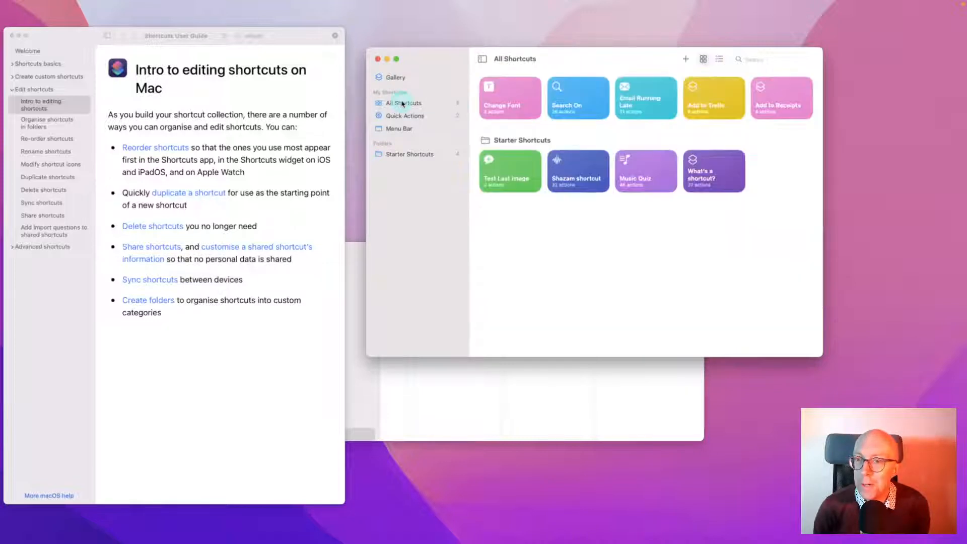
click(501, 96)
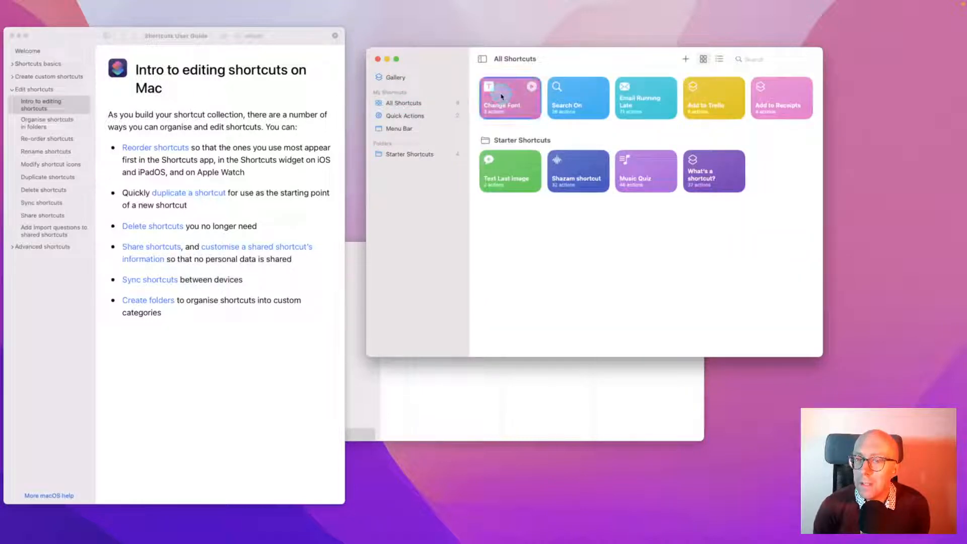
Open Change Font in the editor, look at its Share menu, and enlarge the window
double_click(502, 97)
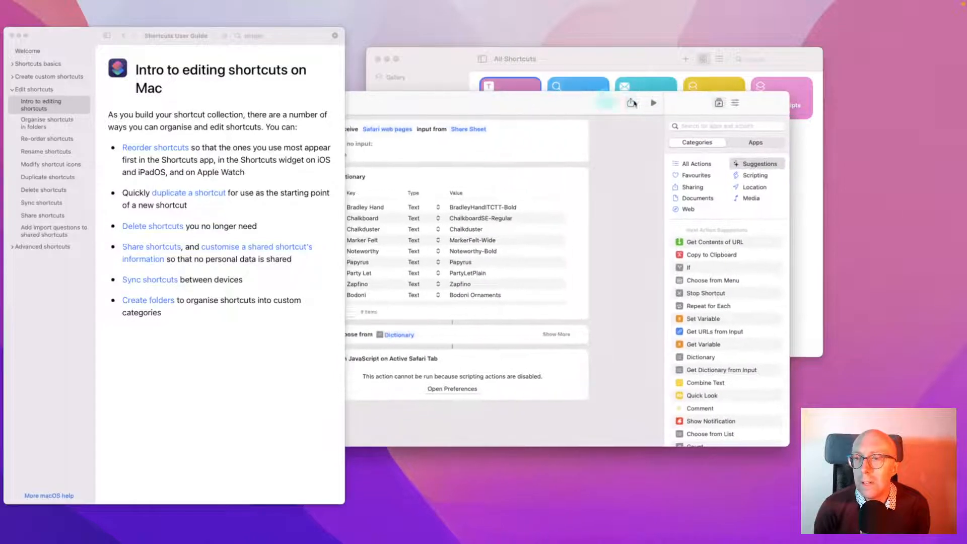
click(631, 104)
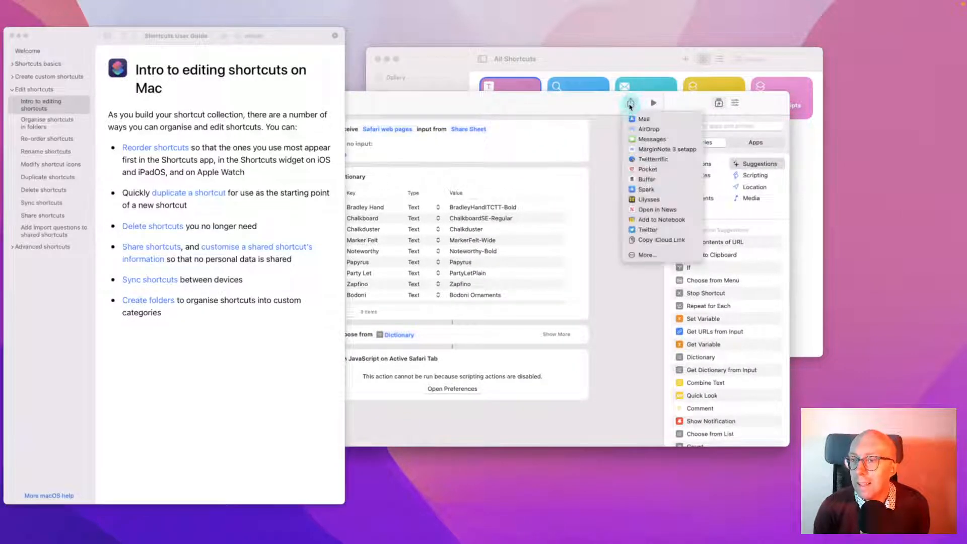
double_click(524, 101)
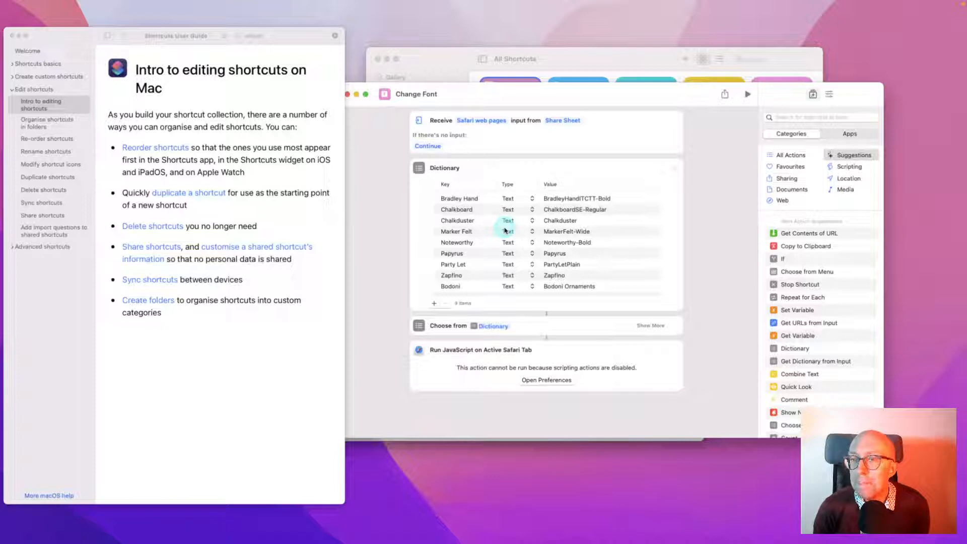
Bring the user guide forward, check the text menu on 'for', then return to the editor
click(268, 211)
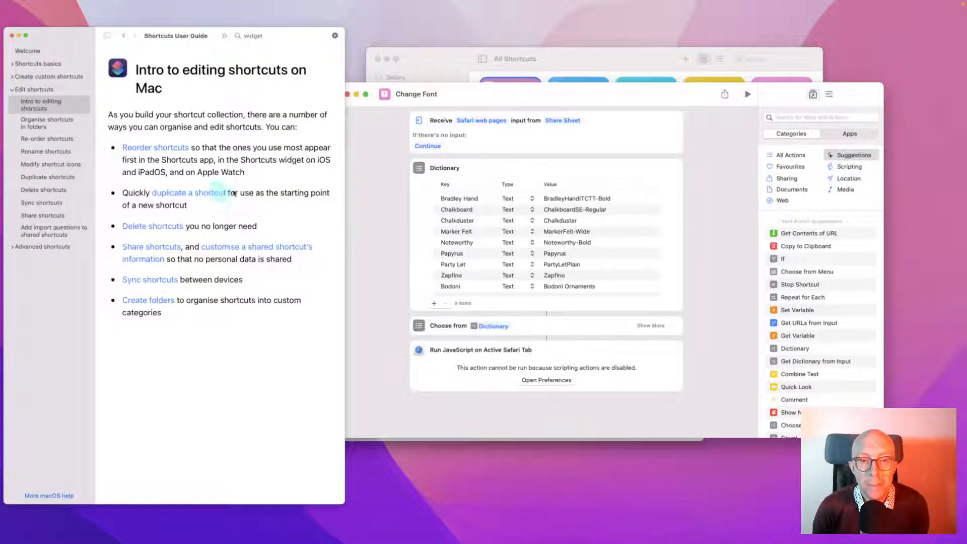
right_click(233, 193)
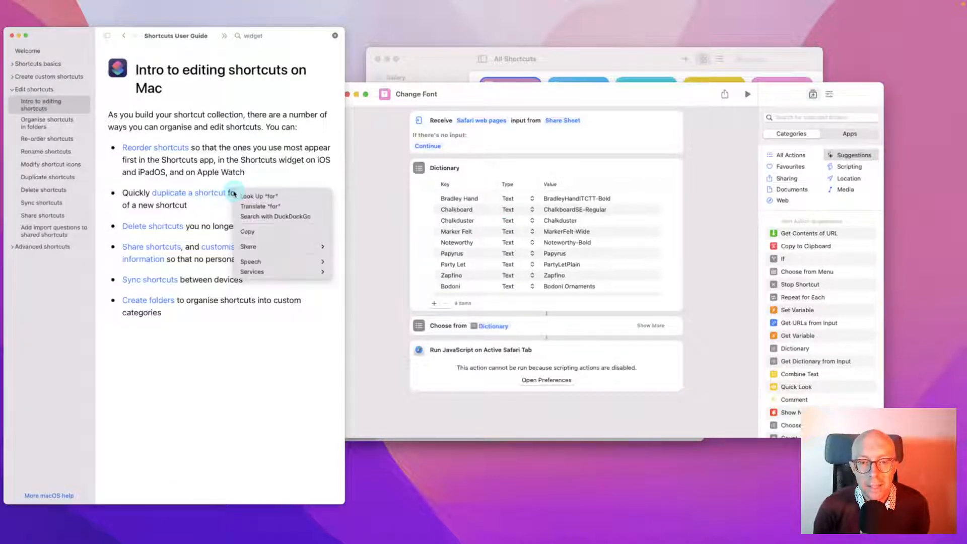
mouse_move(256, 247)
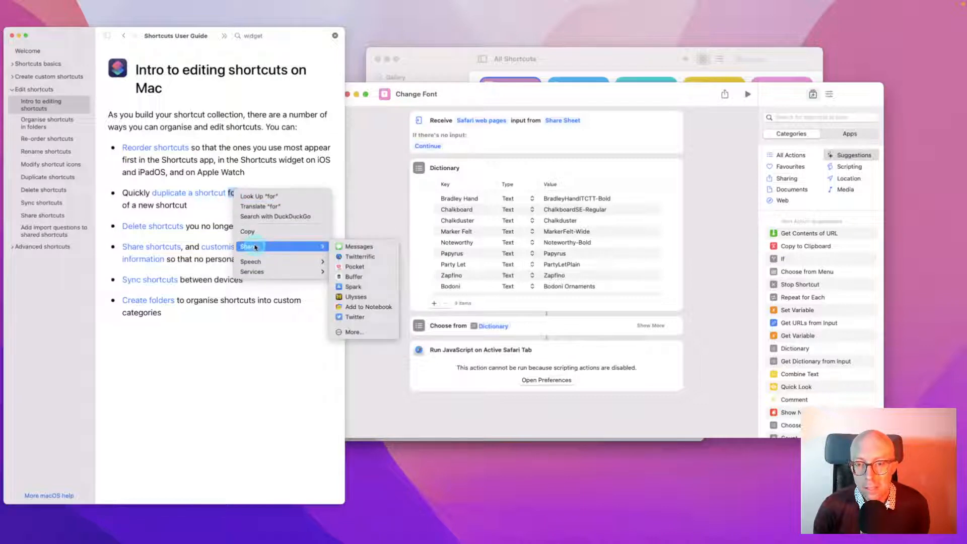
click(380, 164)
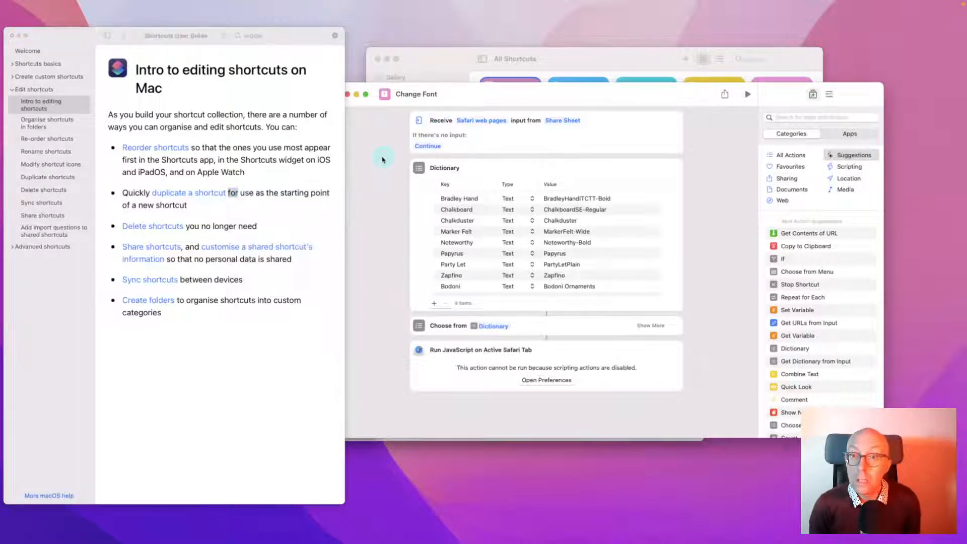
Turn on Allow Running Scripts in Shortcuts' Advanced preferences so Change Font's JavaScript code appears
click(539, 382)
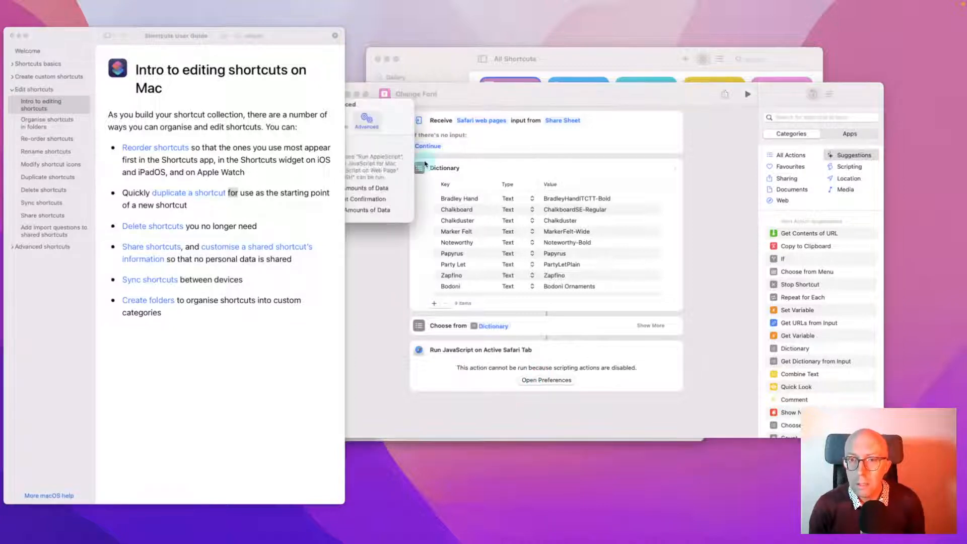
click(390, 112)
drag(386, 107, 571, 120)
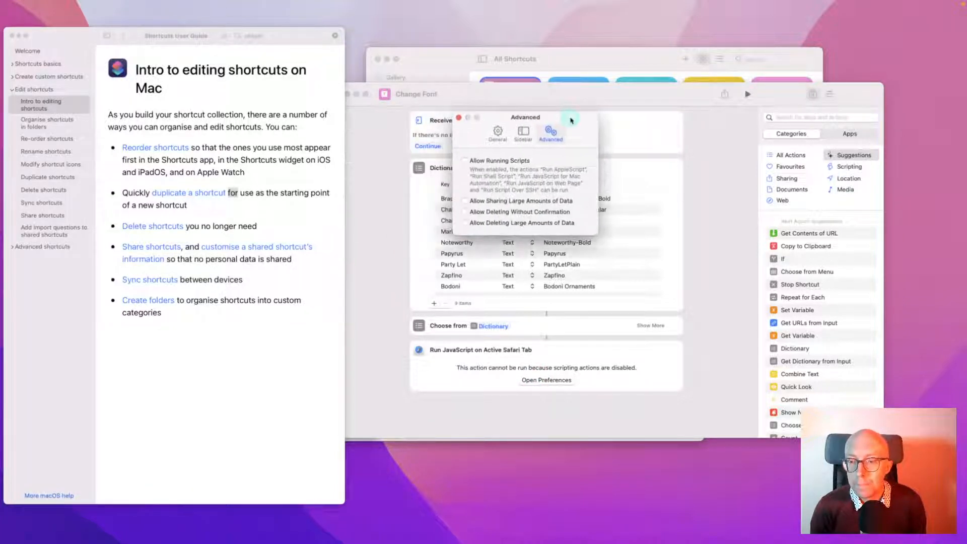
click(498, 161)
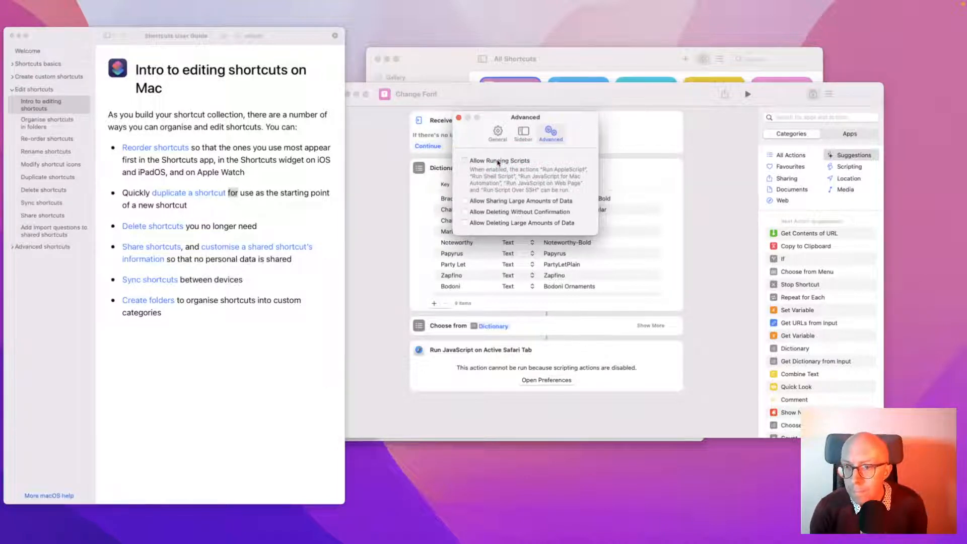
click(481, 161)
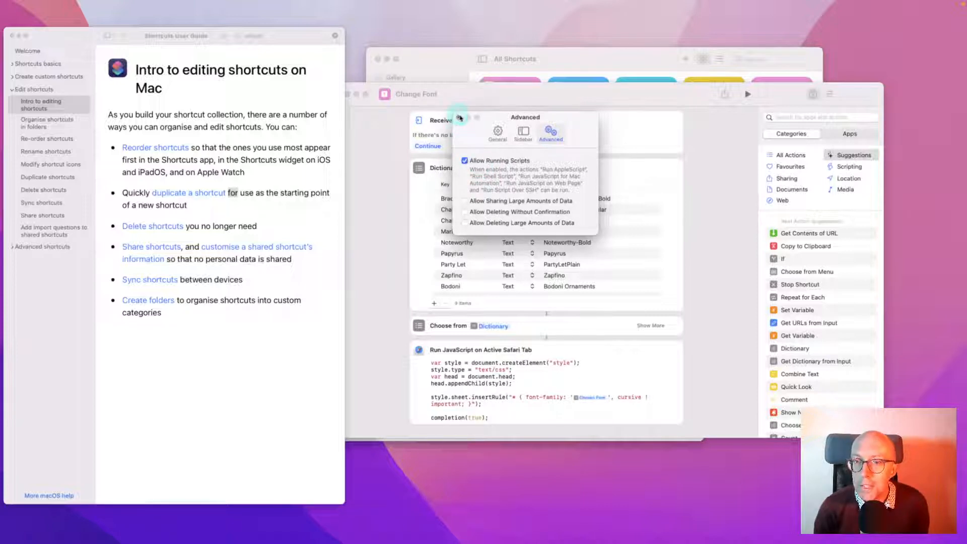
click(459, 120)
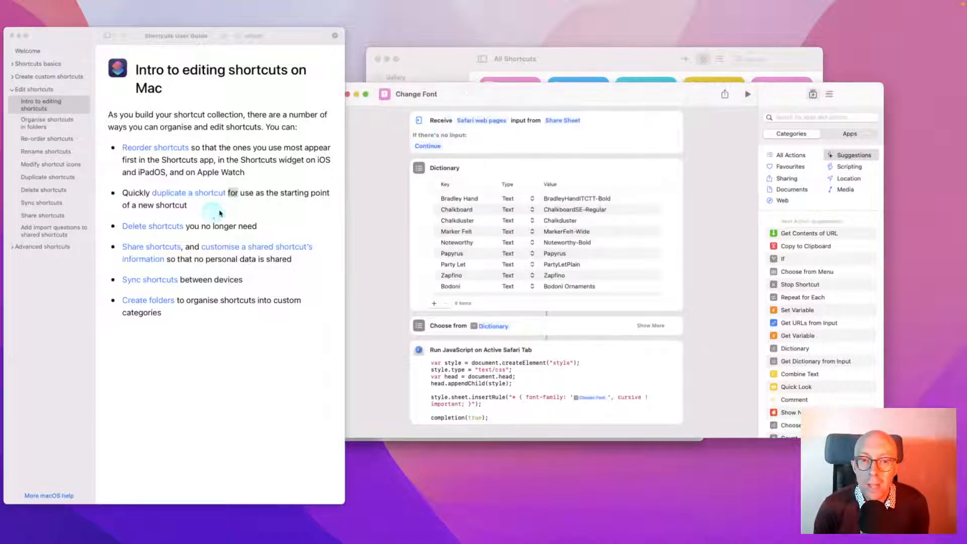
Open a new Safari window from the Dock and close the user guide window
click(255, 201)
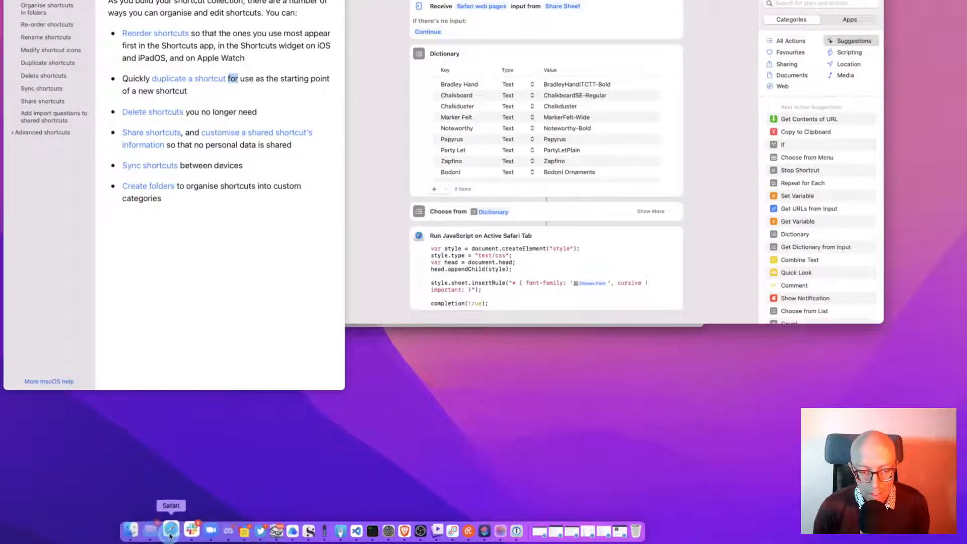
right_click(171, 535)
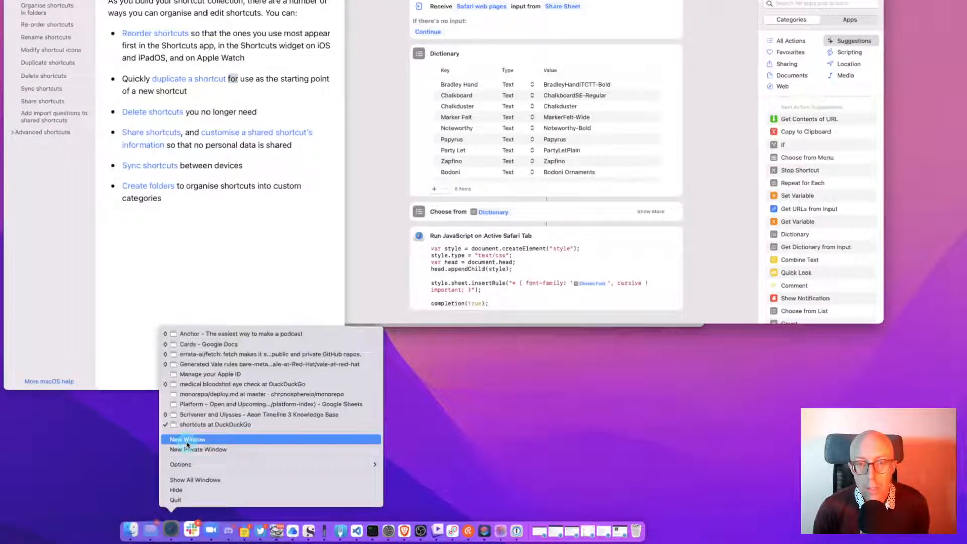
click(186, 443)
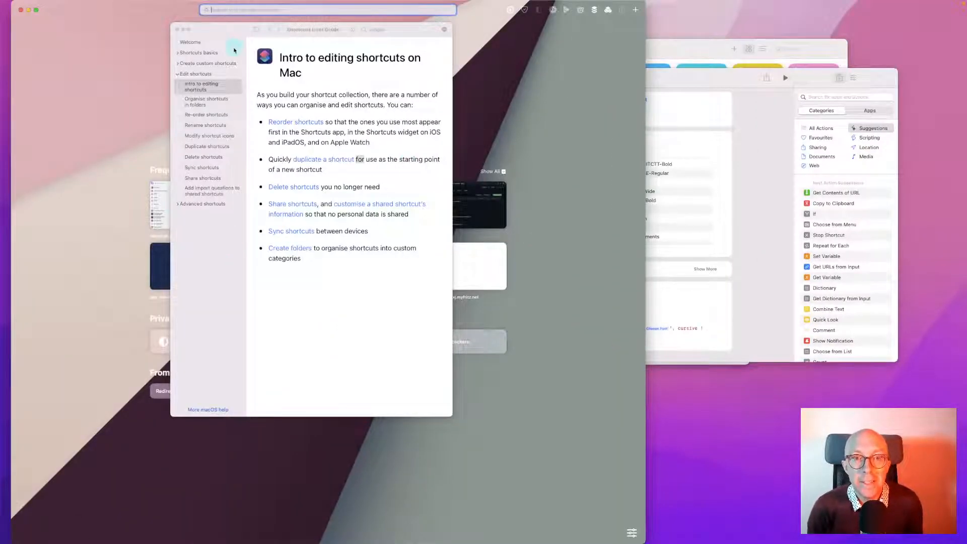
click(177, 31)
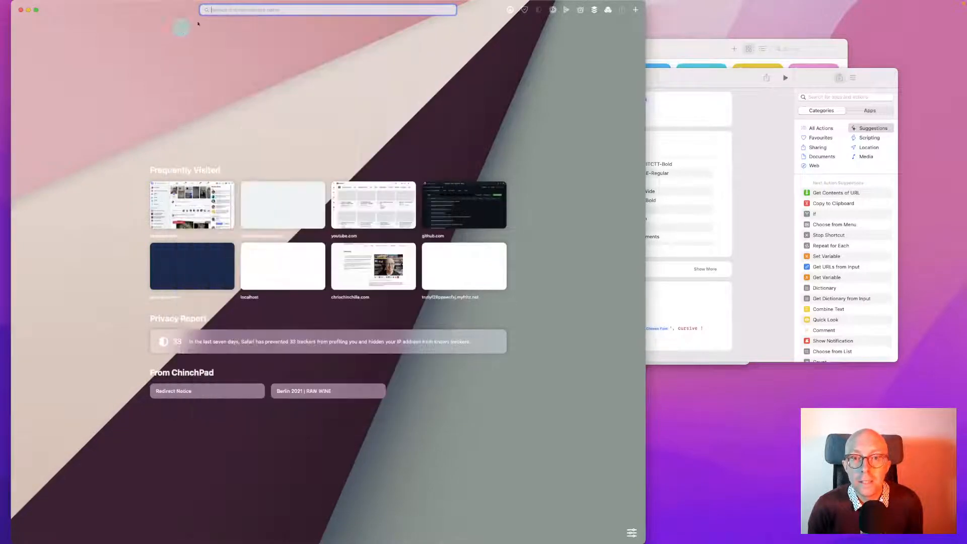
Load bbc.com from the address bar
click(241, 9)
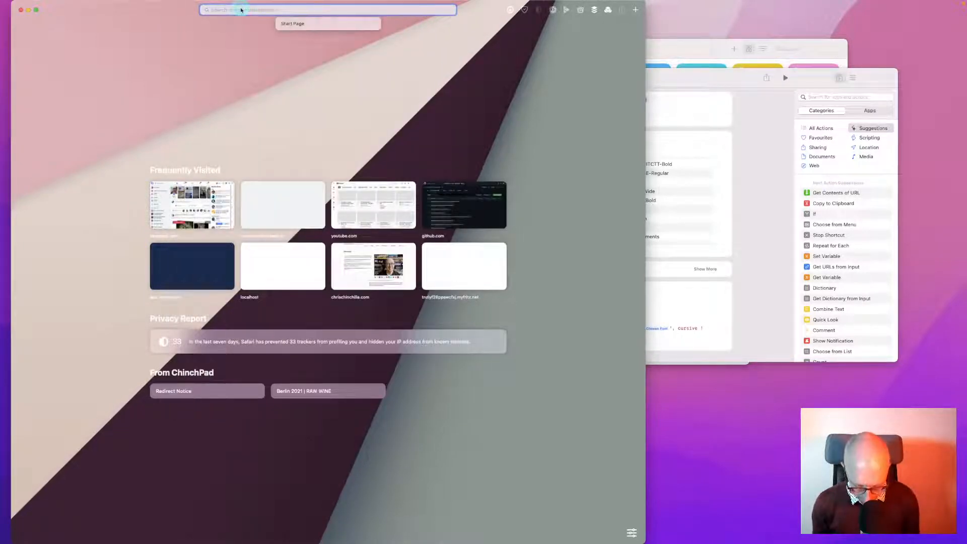
text(bbc.com)
key(Return)
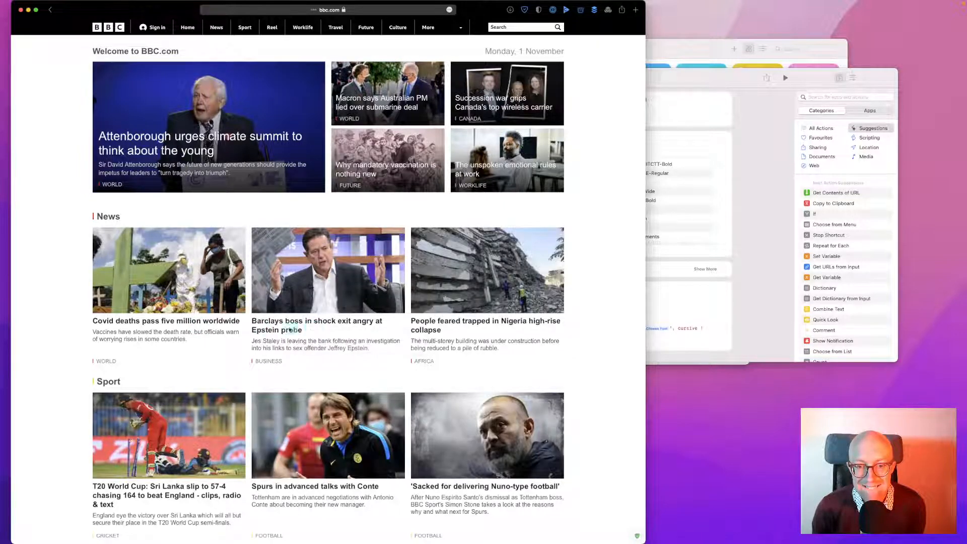
Open the 'Covid-19 deaths pass five million' article, select text to share, and quit System Preferences
click(243, 359)
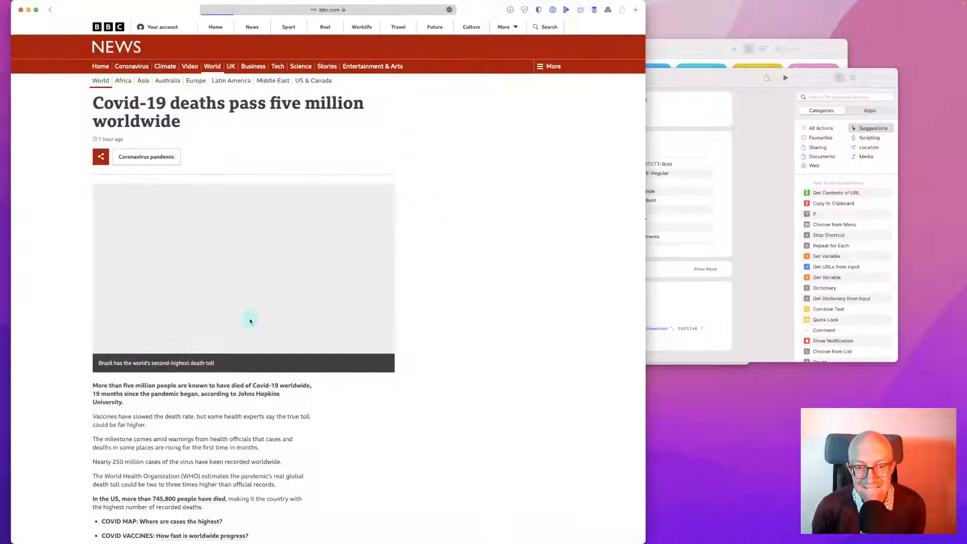
mouse_move(130, 404)
mouse_down()
mouse_move(106, 394)
mouse_move(125, 394)
mouse_up()
right_click(125, 396)
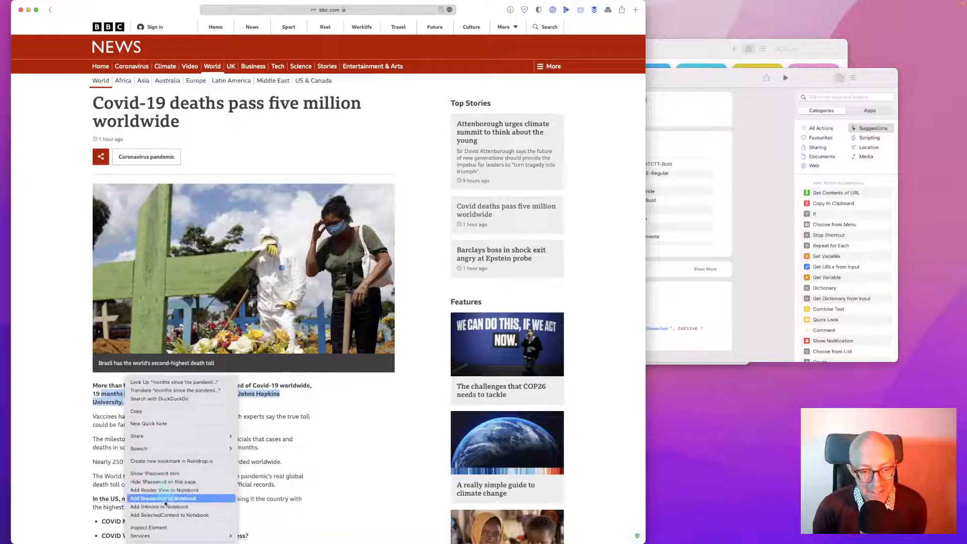
mouse_move(147, 442)
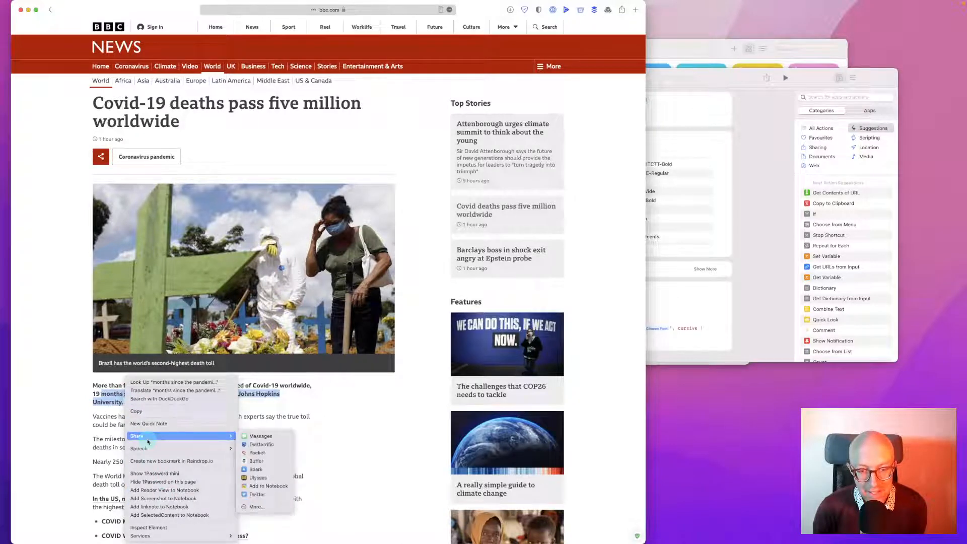
click(281, 507)
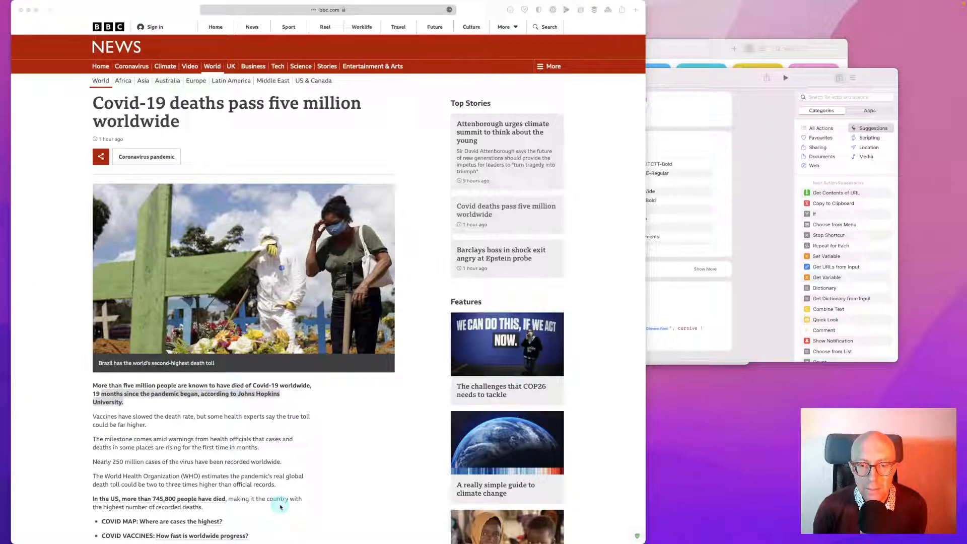
mouse_move(409, 541)
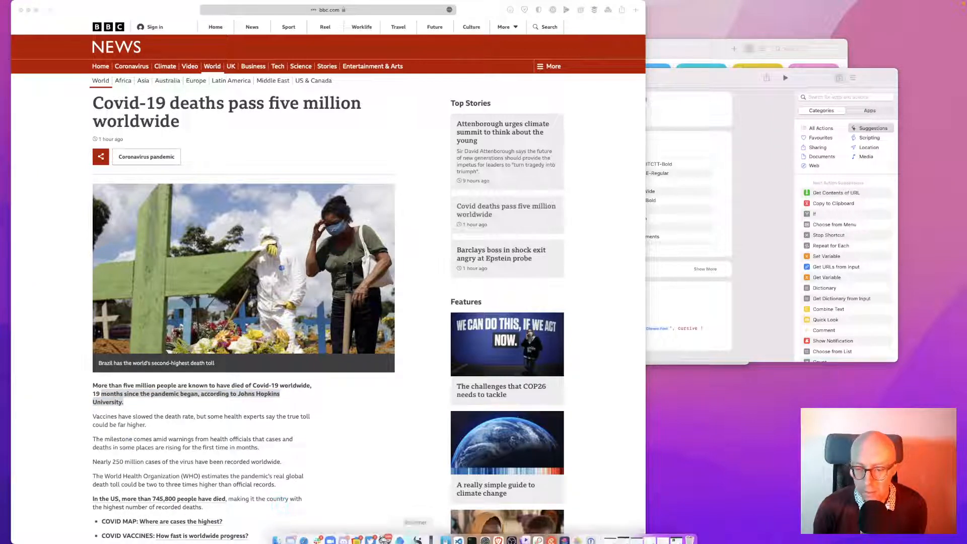
right_click(481, 534)
click(484, 509)
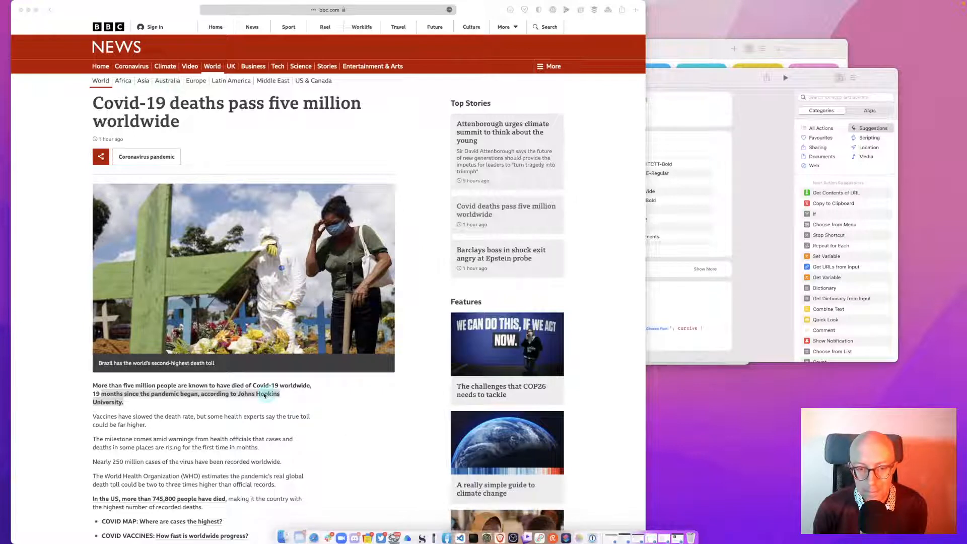
Open the Share Menu extensions for the selected text, review the list, and close the window
right_click(254, 394)
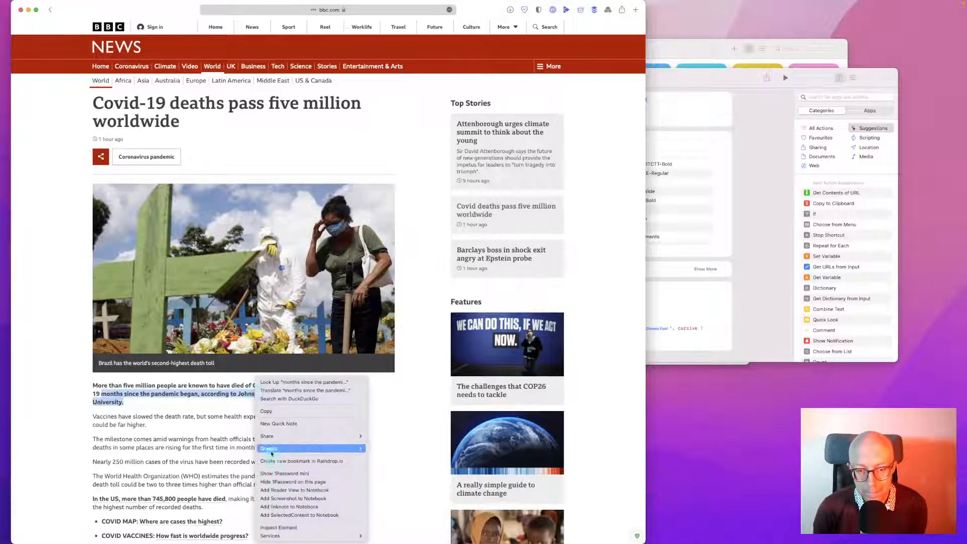
mouse_move(282, 436)
click(391, 507)
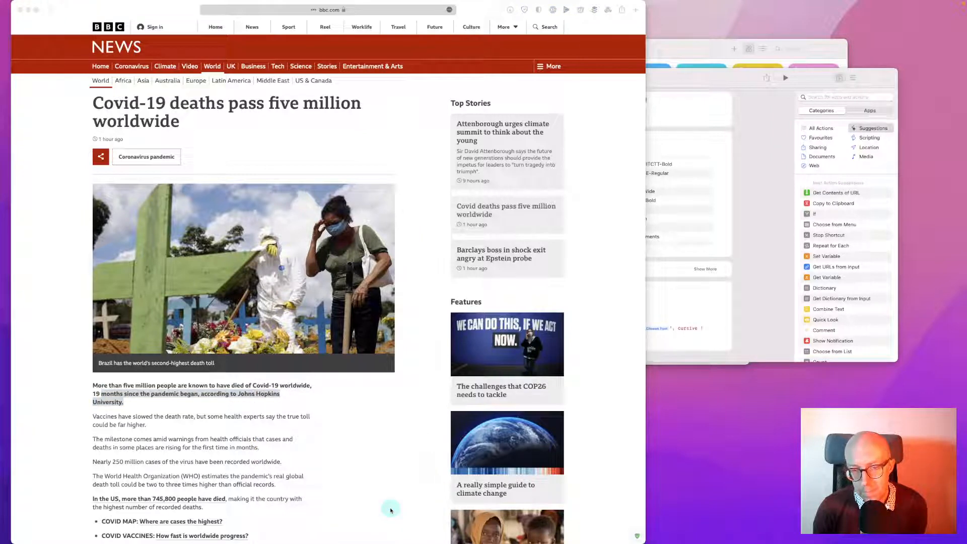
click(488, 365)
scroll(488, 366, down, 10)
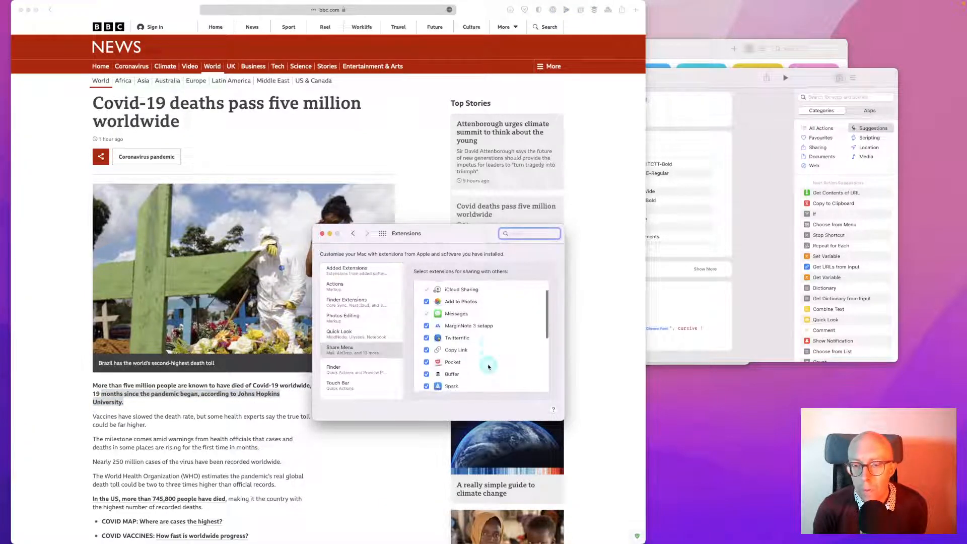
scroll(488, 367, up, 10)
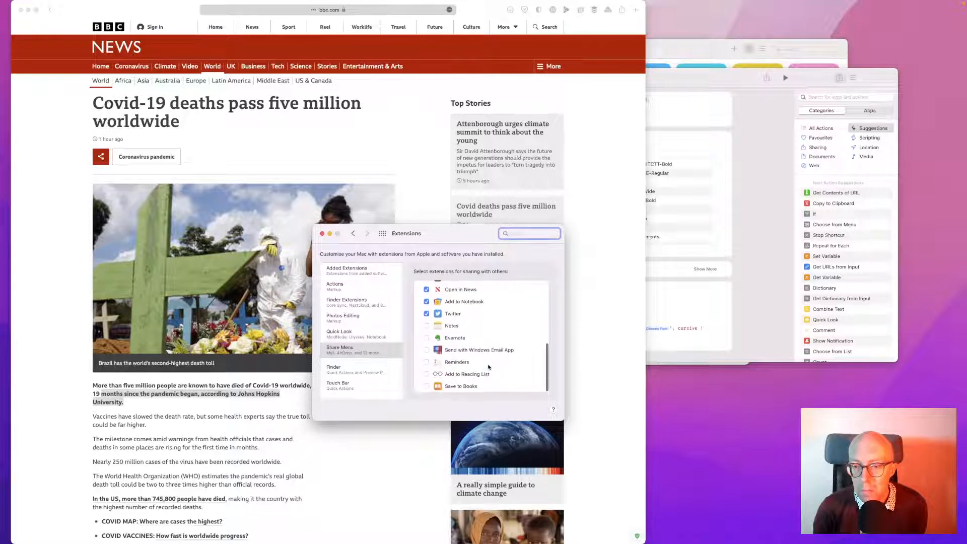
scroll(488, 366, down, 10)
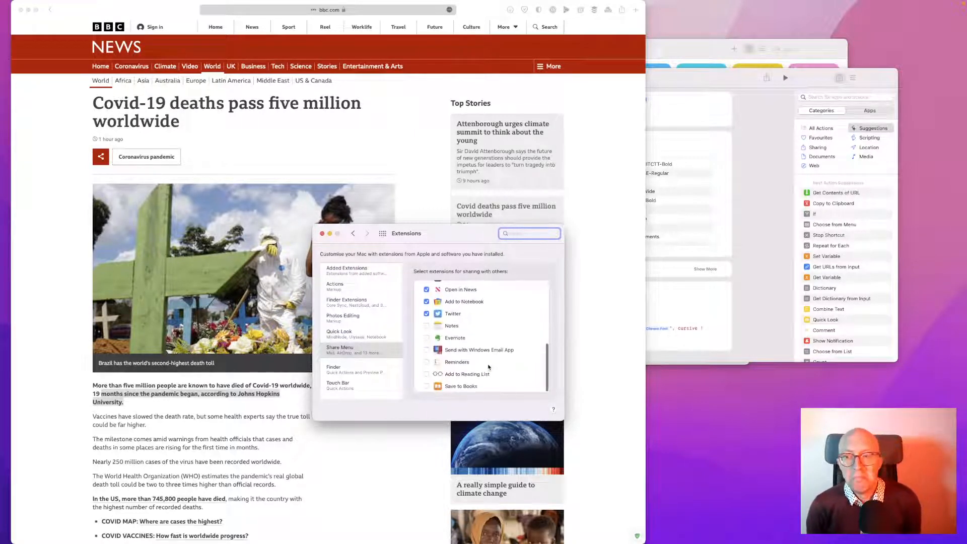
click(322, 233)
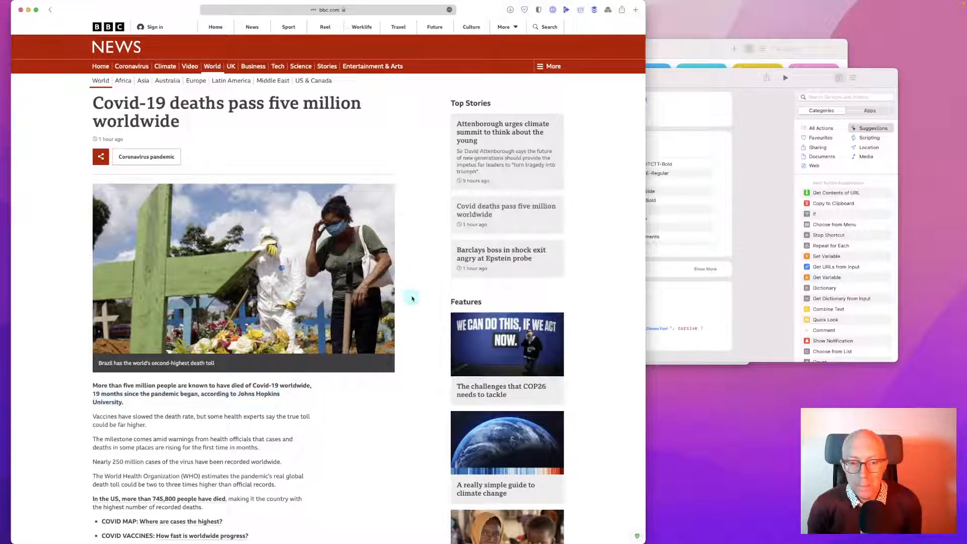
Return to the BBC homepage, check the Barclays headline's link menu, and briefly reopen the Covid article
key(super+bracketleft)
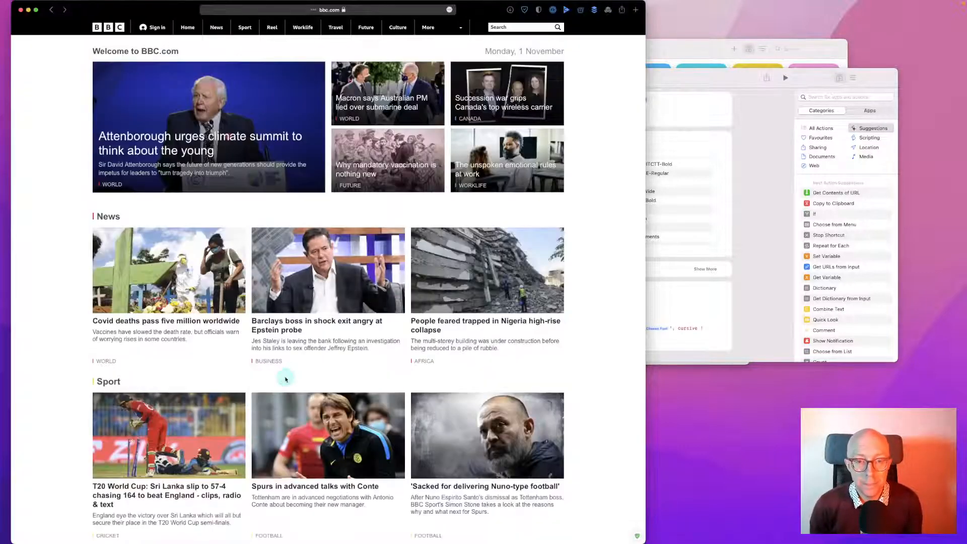
right_click(277, 332)
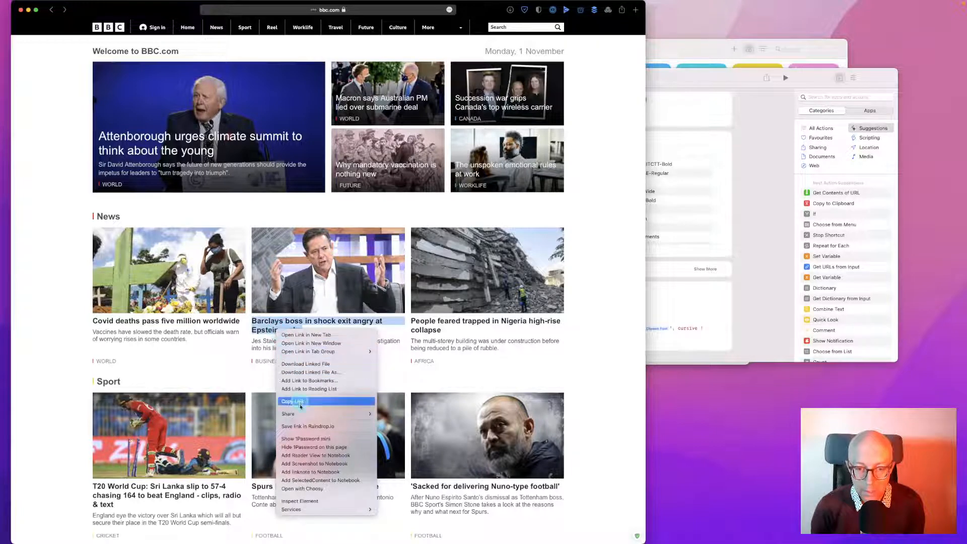
mouse_move(302, 414)
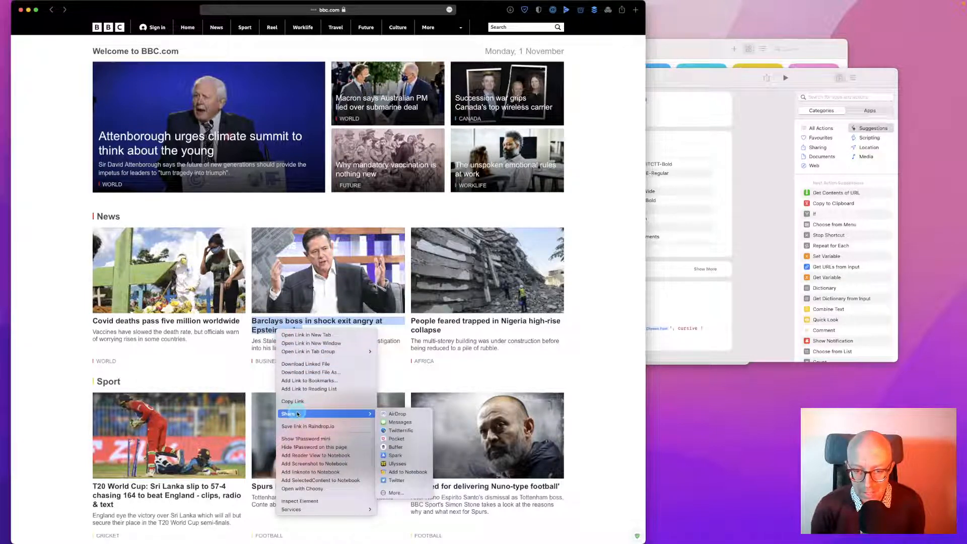
click(216, 368)
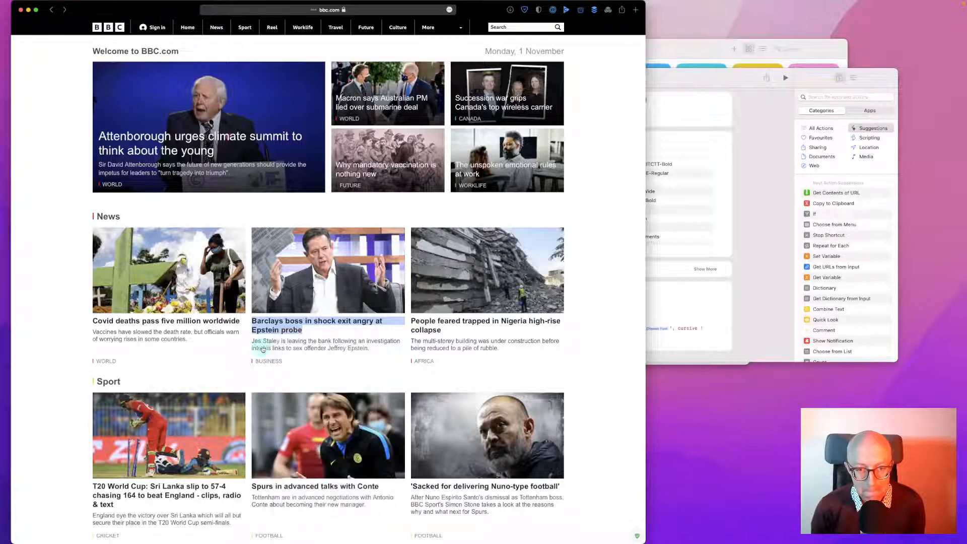
click(225, 356)
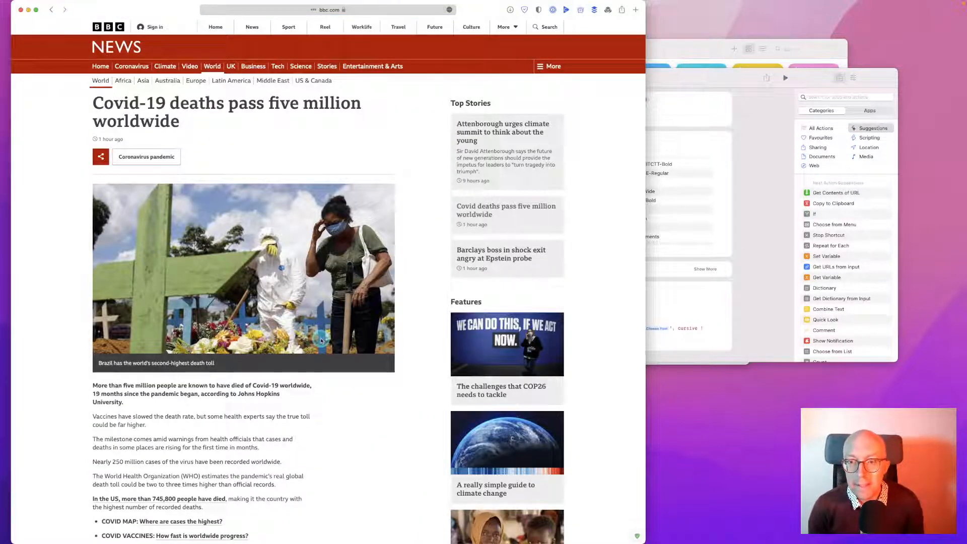
key(super+bracketleft)
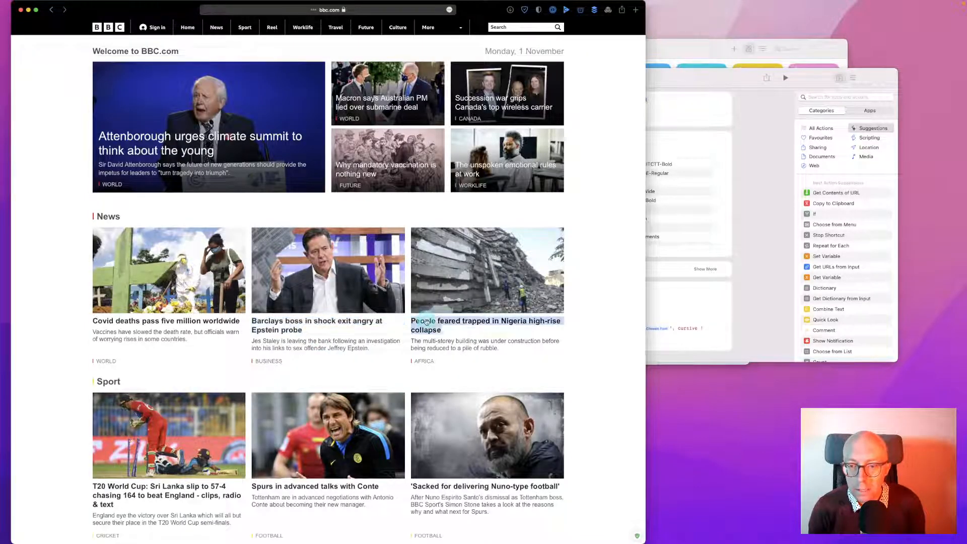
Try the Nigeria headline's link menu and the page's Share menu, which brings up the Change Font editor
right_click(426, 321)
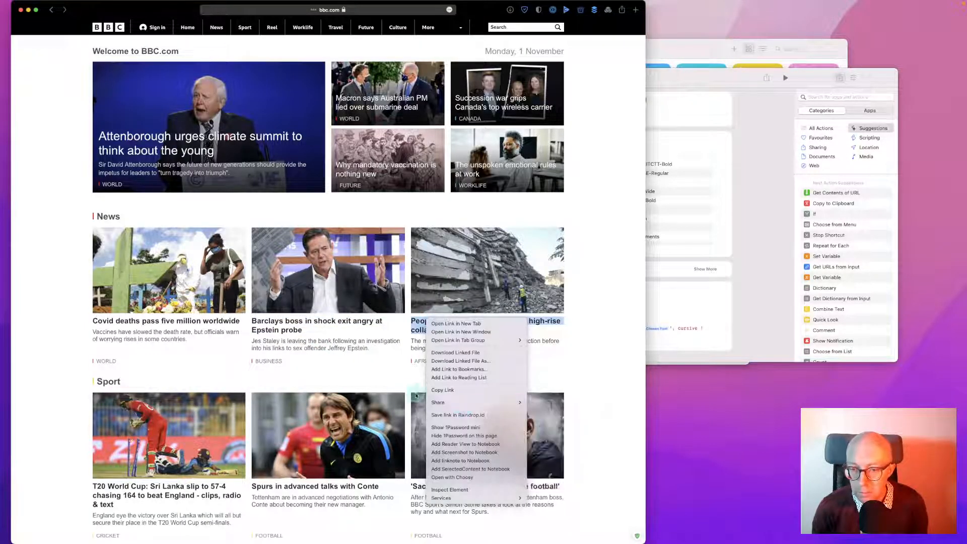
click(384, 378)
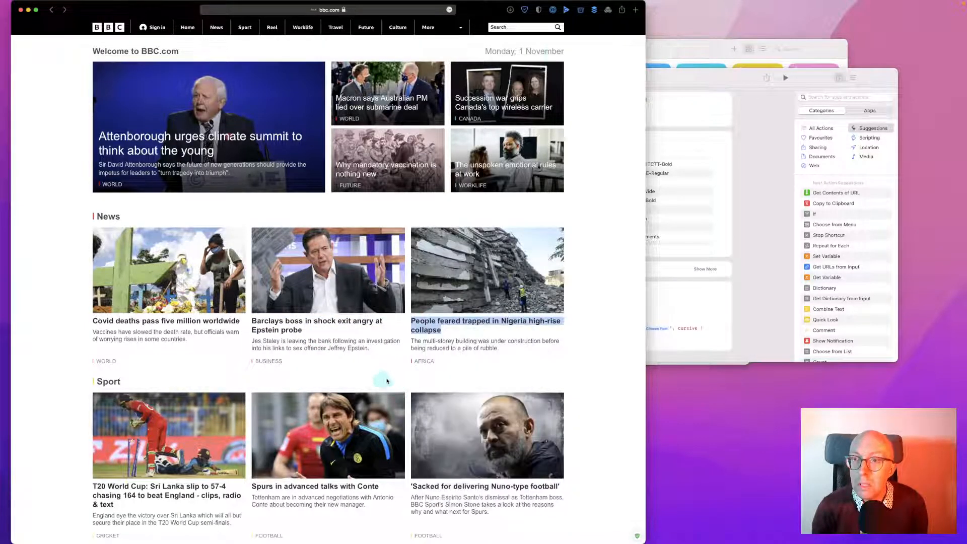
click(622, 10)
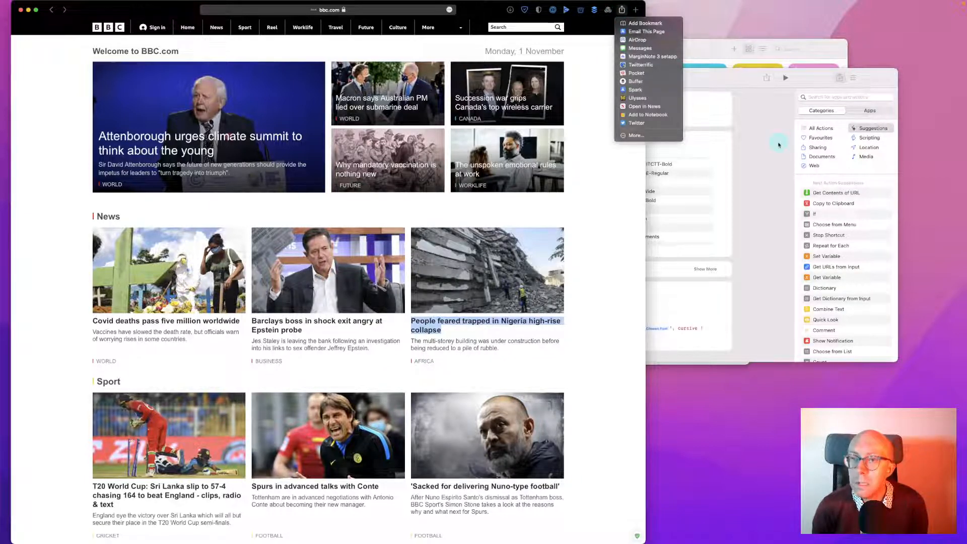
click(761, 147)
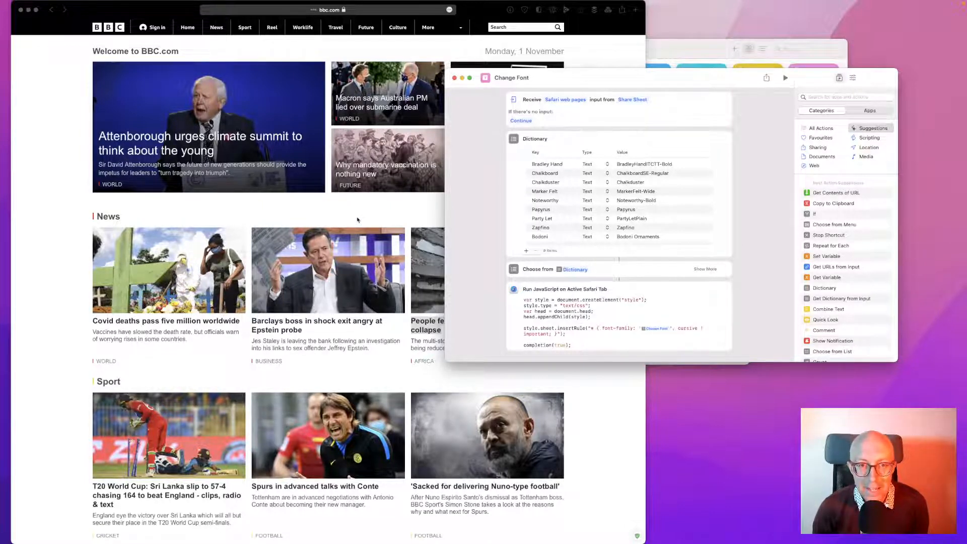
click(357, 219)
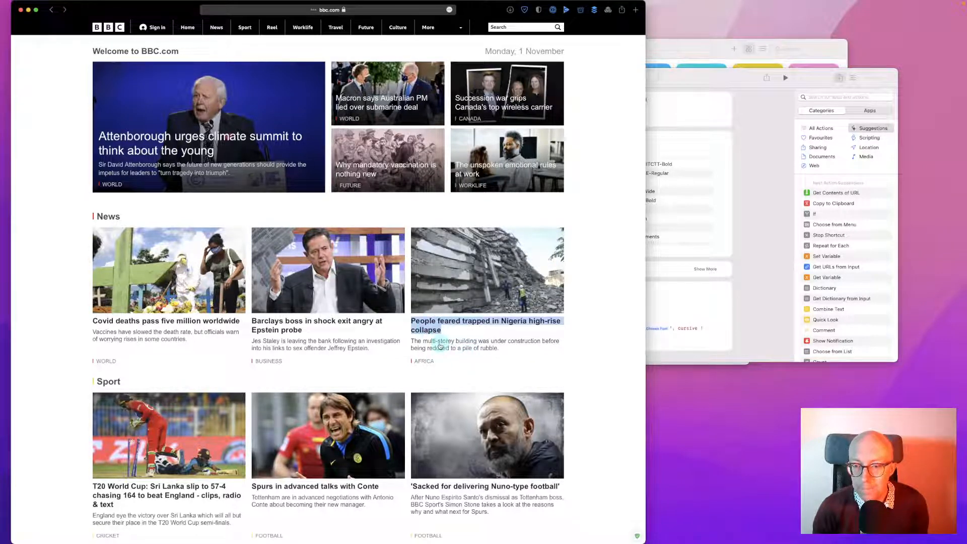
Send the Nigeria headline link to Hammerspoon, then open the Nigeria high-rise collapse article
right_click(440, 347)
mouse_move(471, 429)
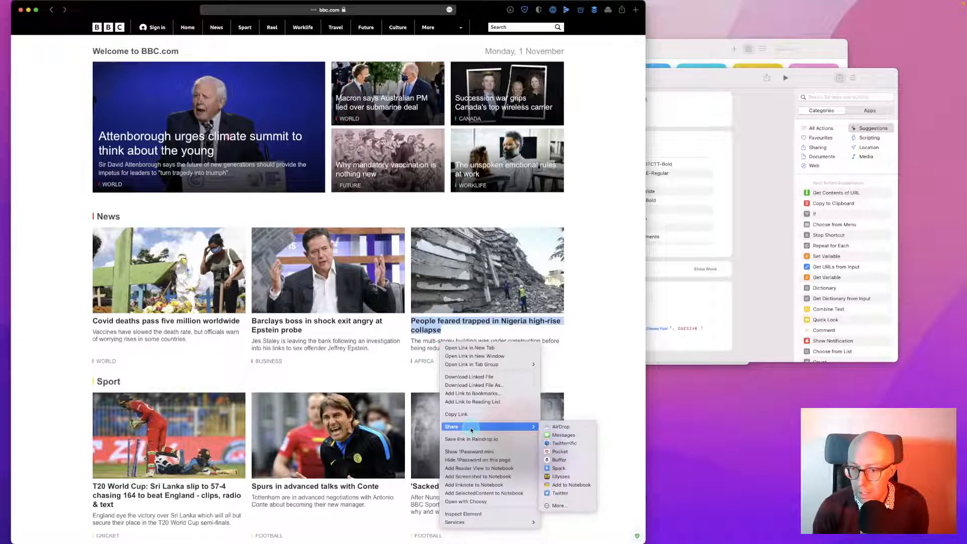
mouse_move(500, 522)
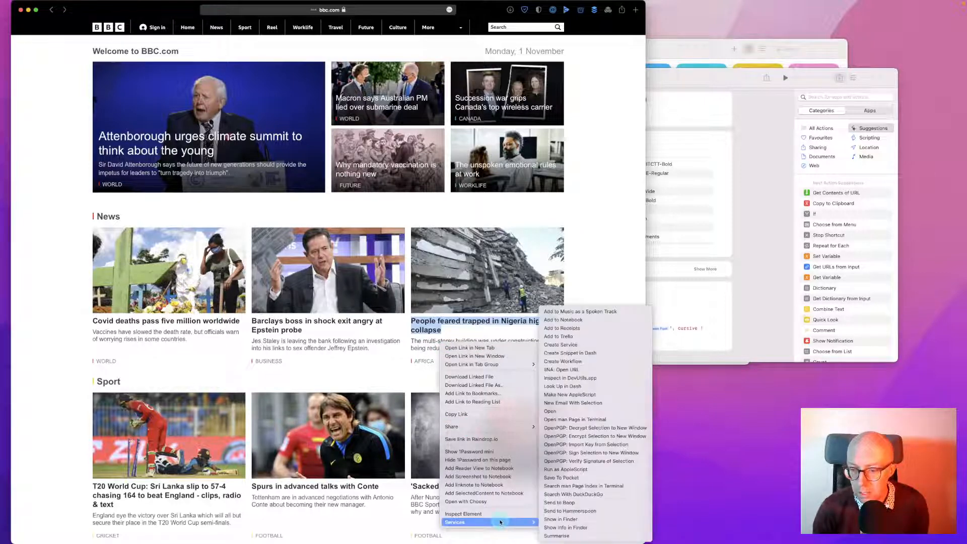
click(584, 510)
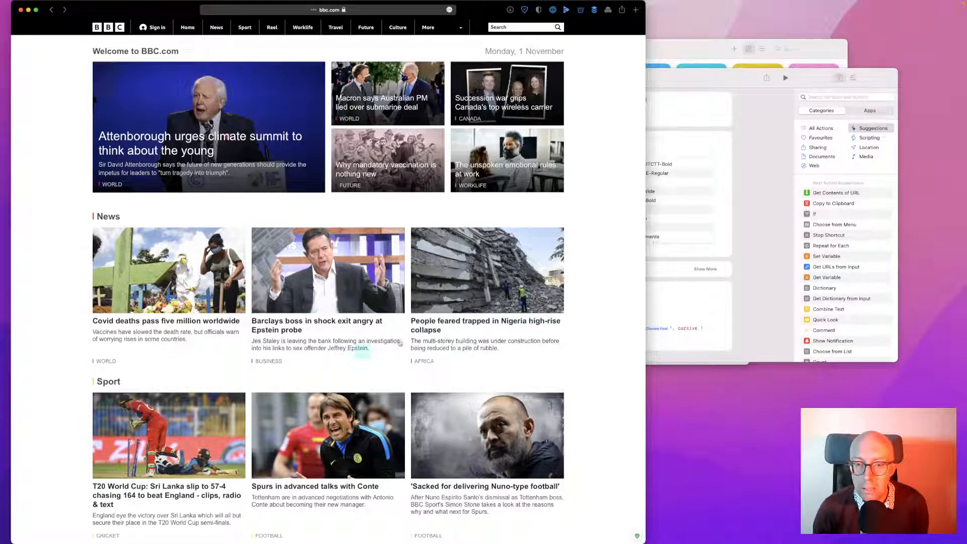
click(463, 326)
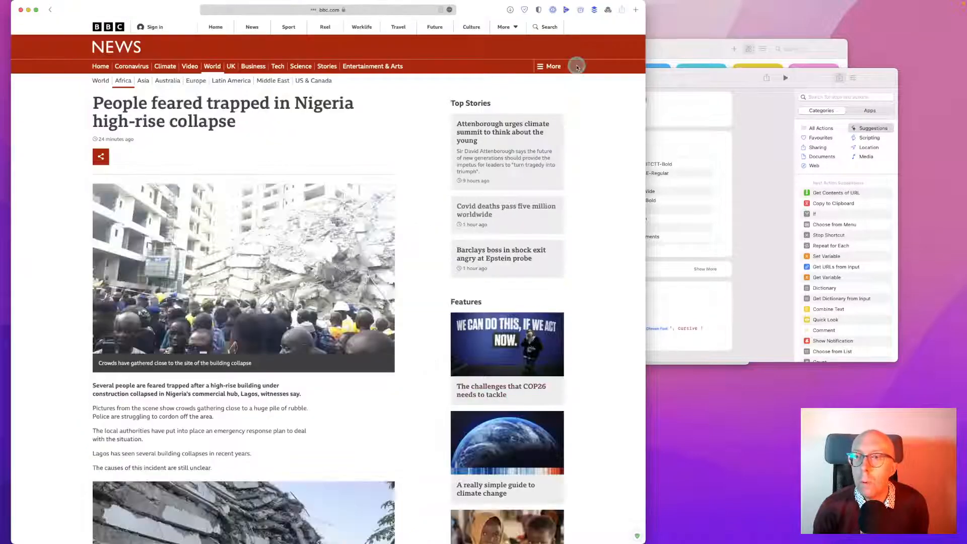
Check which content types Change Font accepts, close its editor, and bring up the Shortcuts library
click(622, 11)
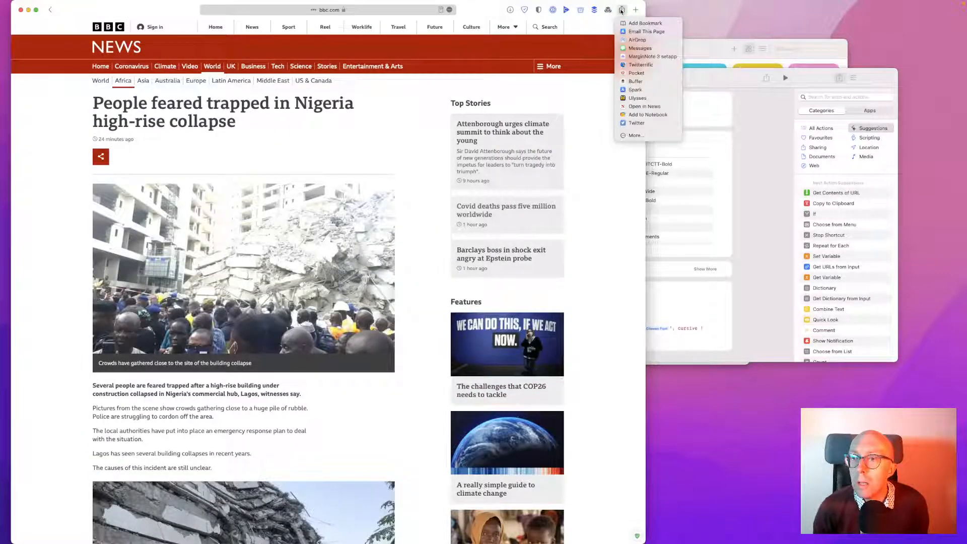
click(733, 131)
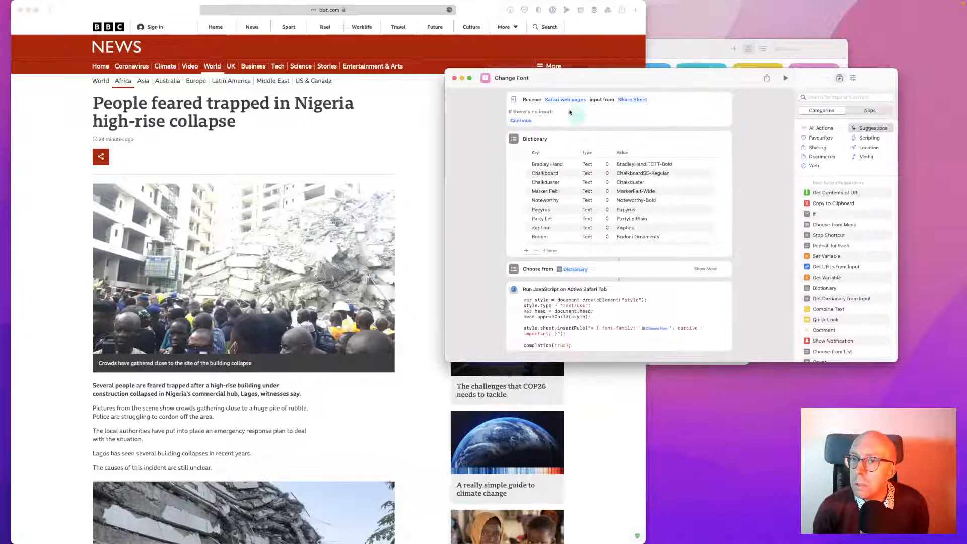
click(557, 100)
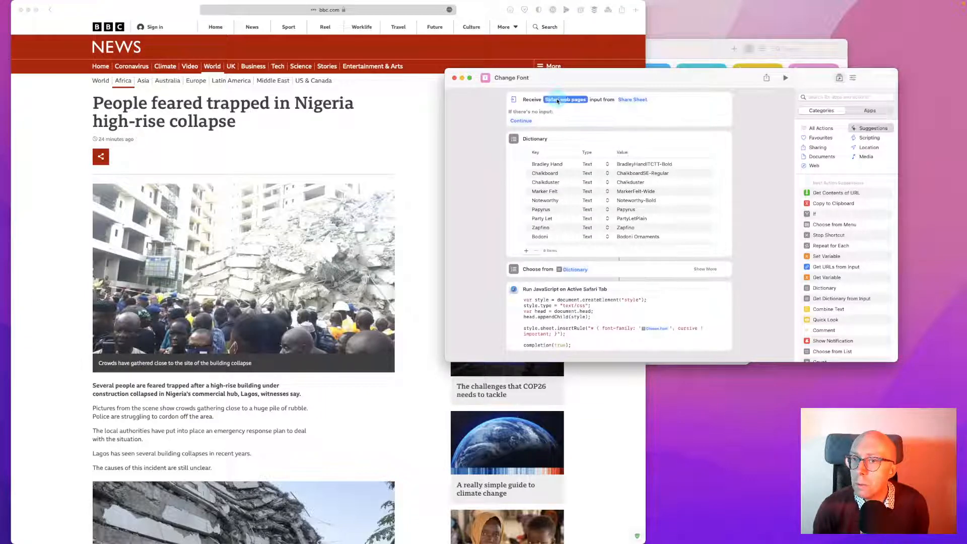
click(462, 151)
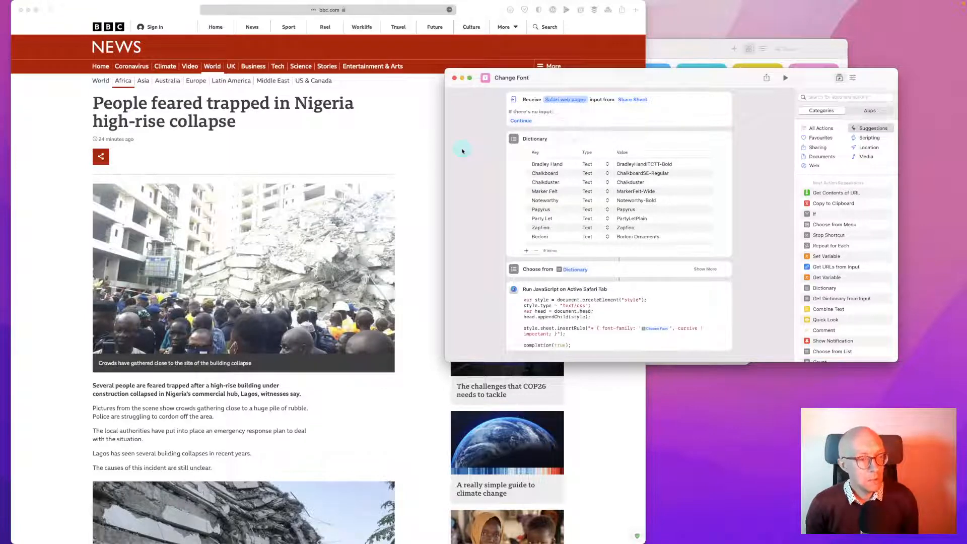
click(454, 78)
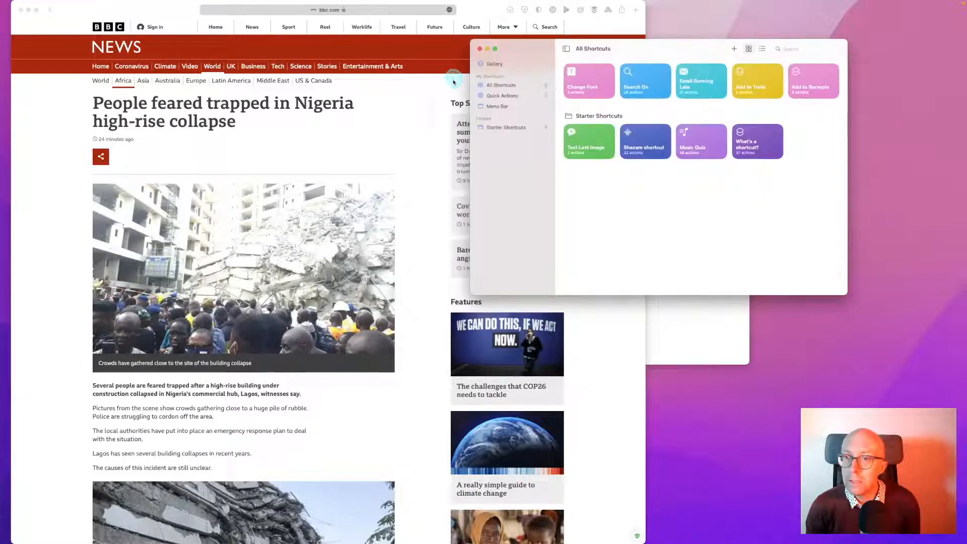
click(622, 11)
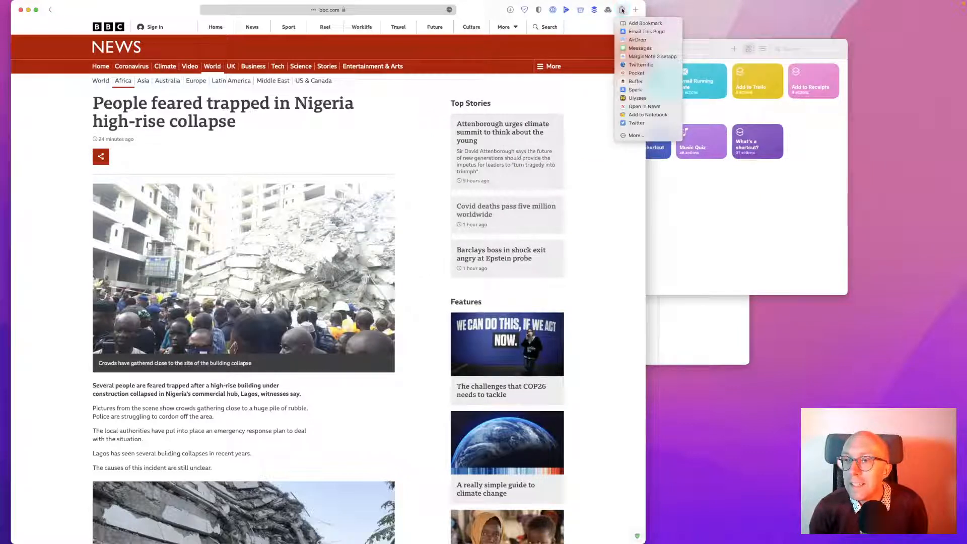
click(697, 209)
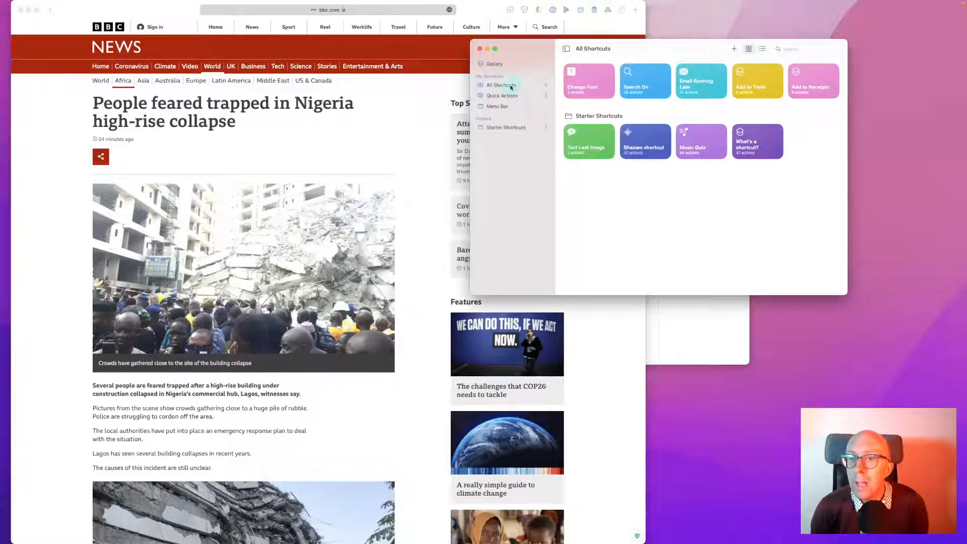
Delete the Change Font and Search On shortcuts from All Shortcuts, confirming each, then show the Gallery
click(511, 85)
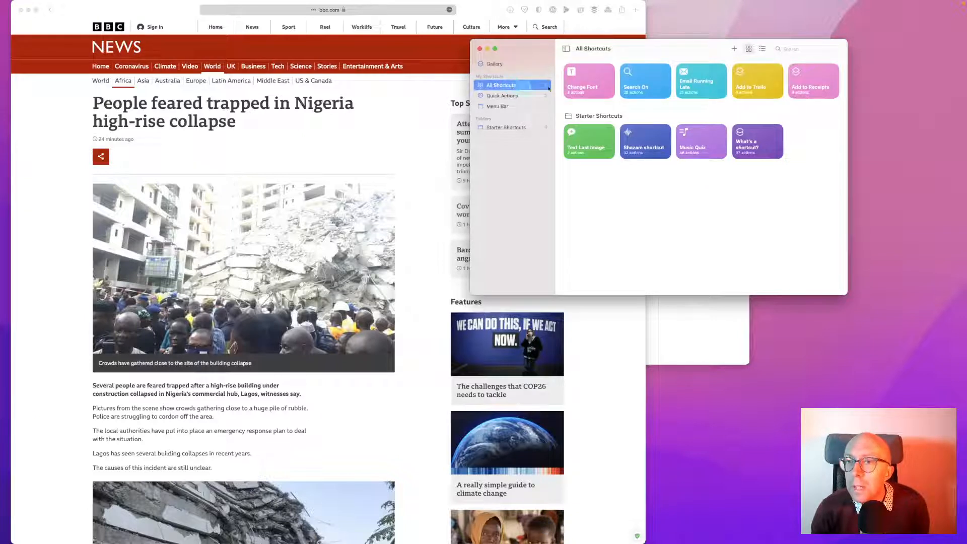
right_click(595, 82)
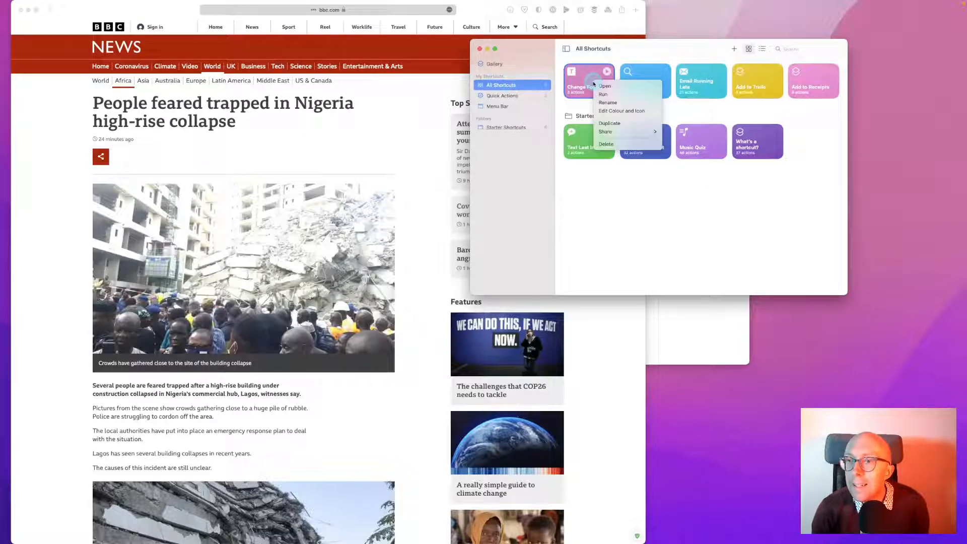
click(606, 144)
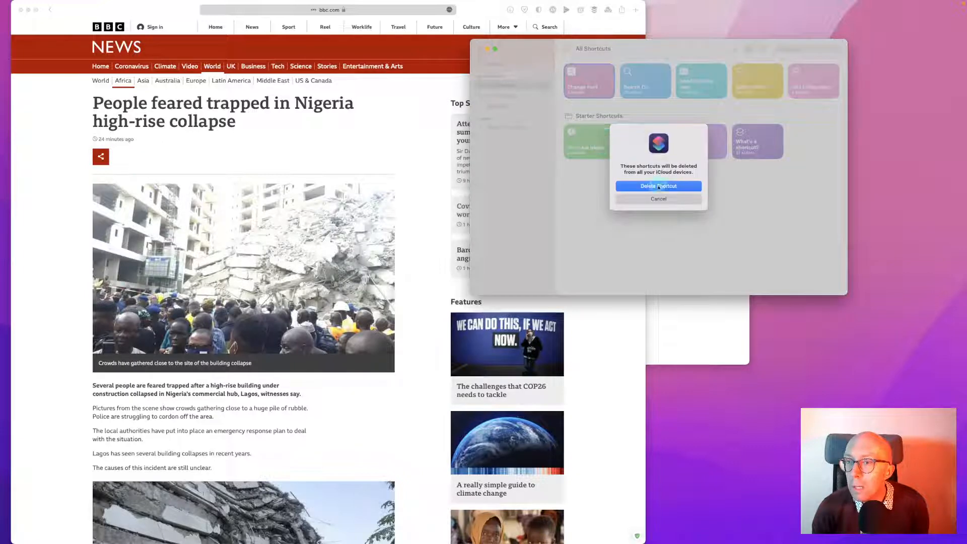
click(659, 187)
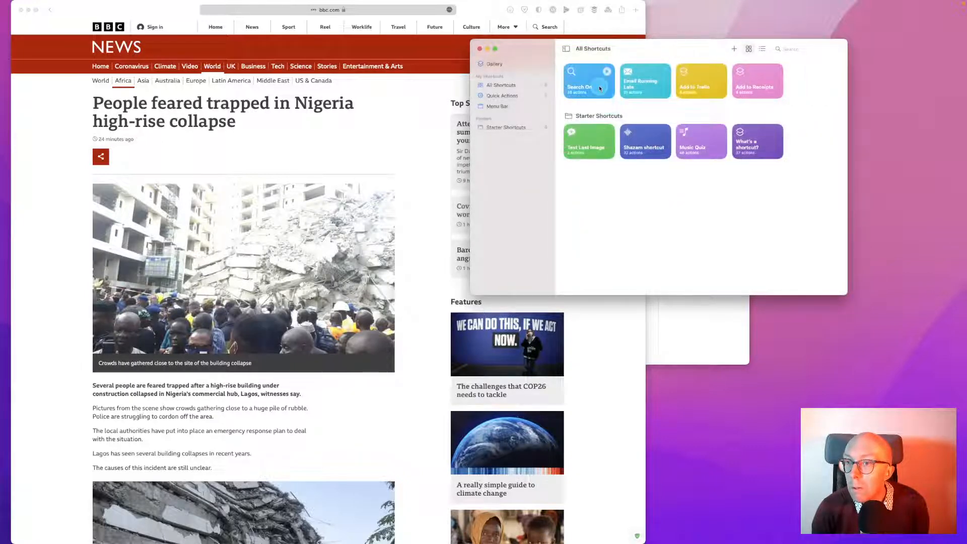
right_click(600, 89)
click(617, 148)
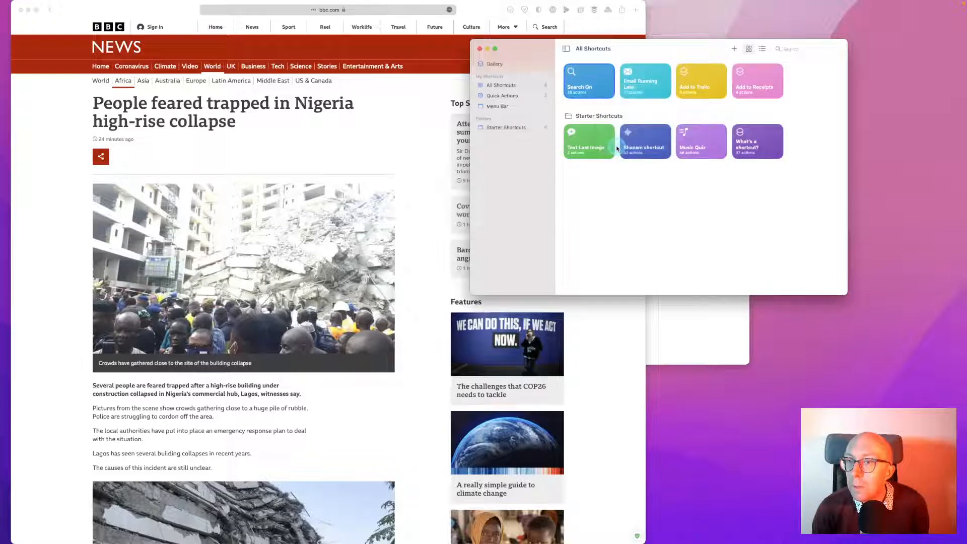
click(657, 186)
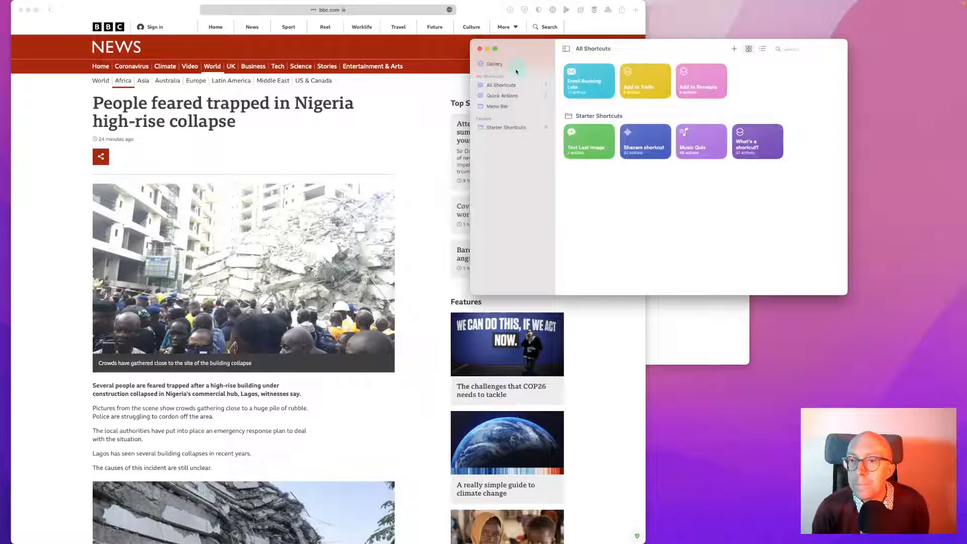
click(517, 67)
Scroll through the Shortcuts Gallery to browse the ready-made shortcuts
scroll(642, 192, down, 5)
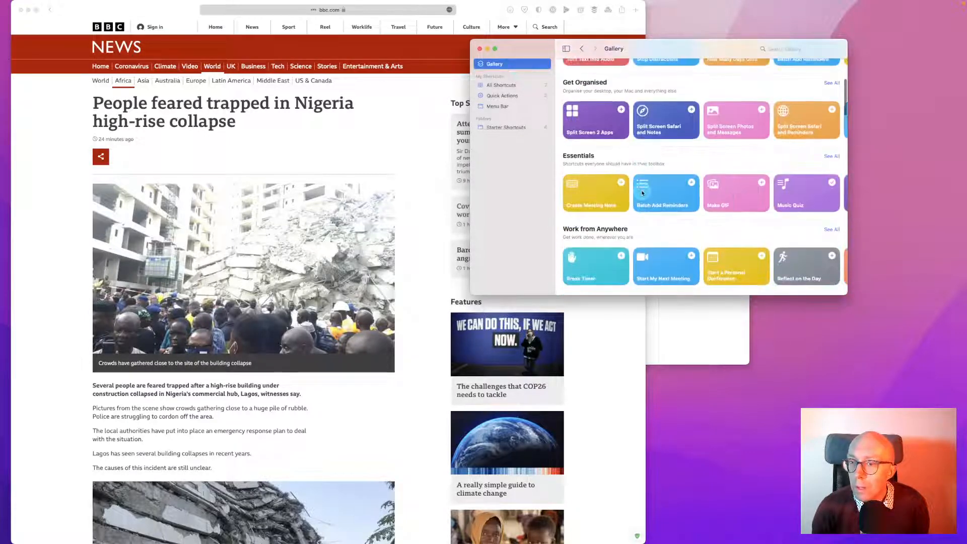
scroll(642, 192, down, 10)
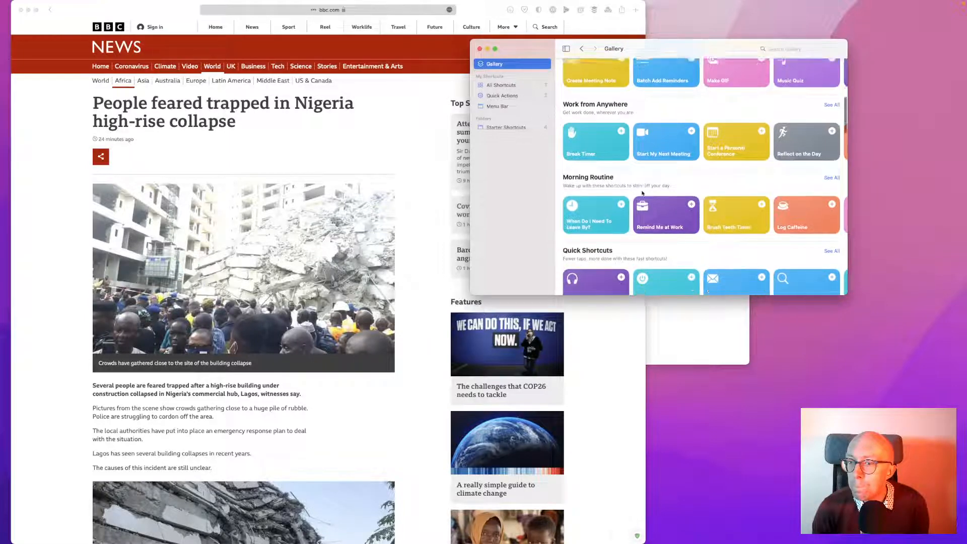
scroll(642, 193, down, 2)
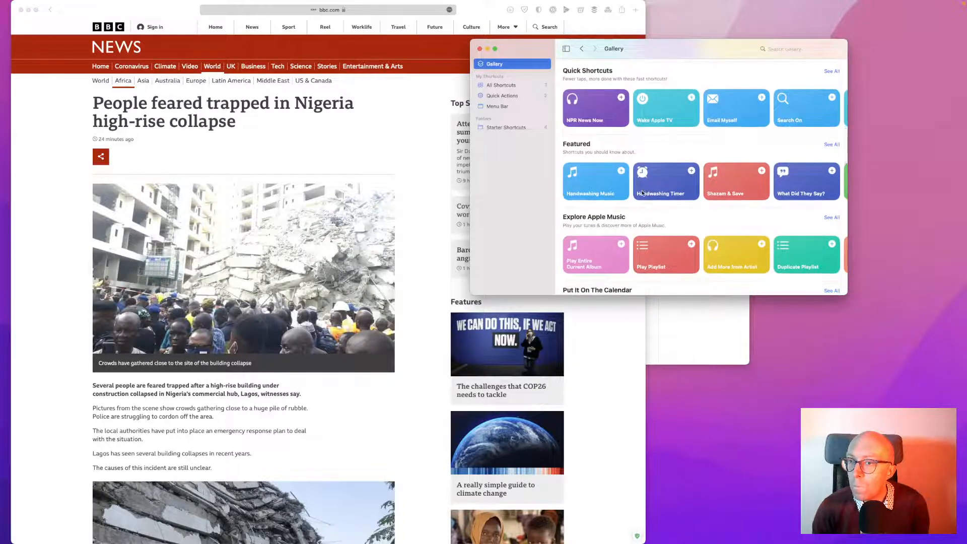
scroll(642, 193, down, 5)
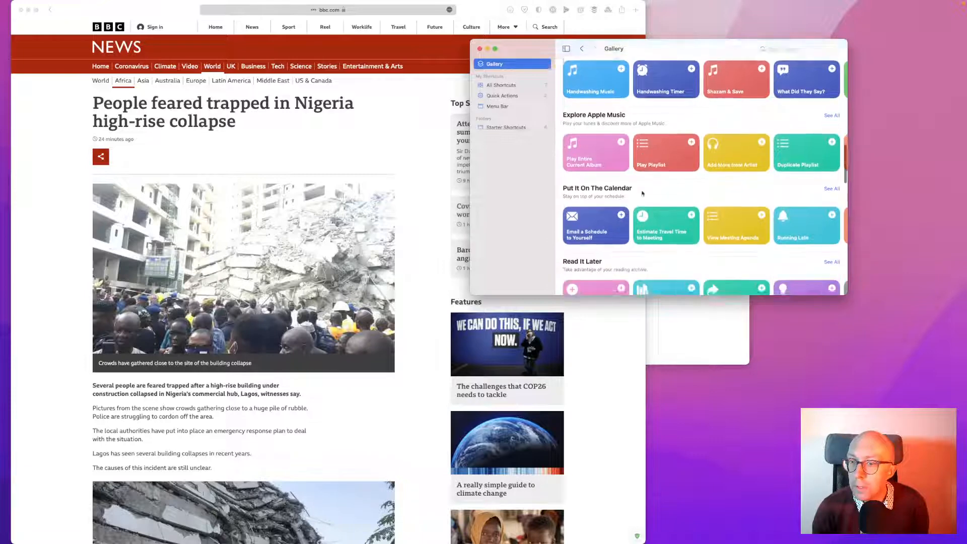
scroll(642, 192, down, 5)
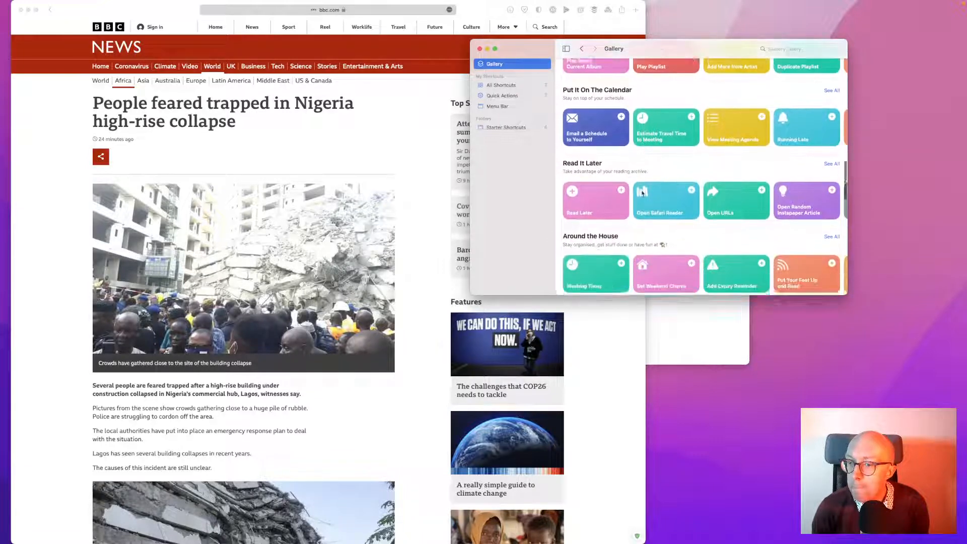
scroll(642, 192, down, 3)
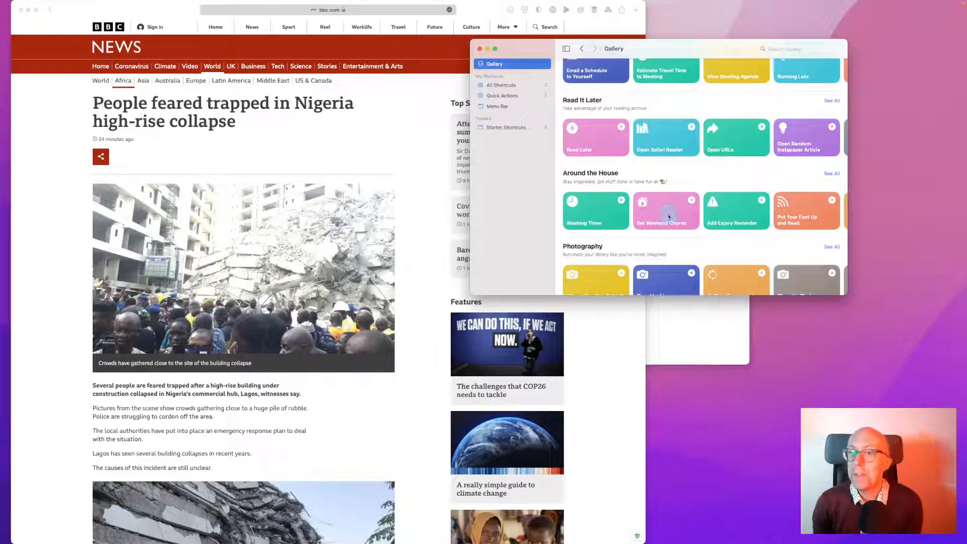
scroll(669, 216, down, 2)
scroll(669, 217, down, 7)
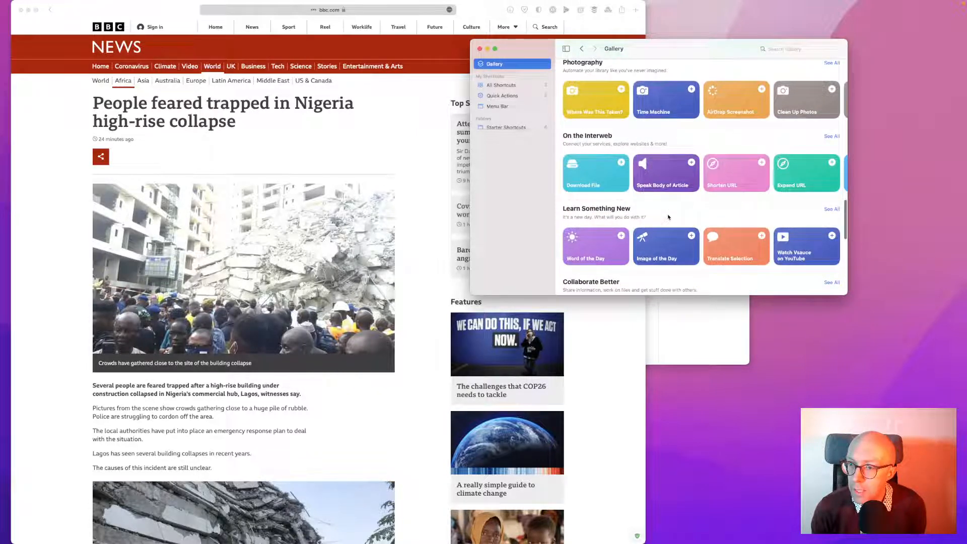
scroll(669, 217, down, 4)
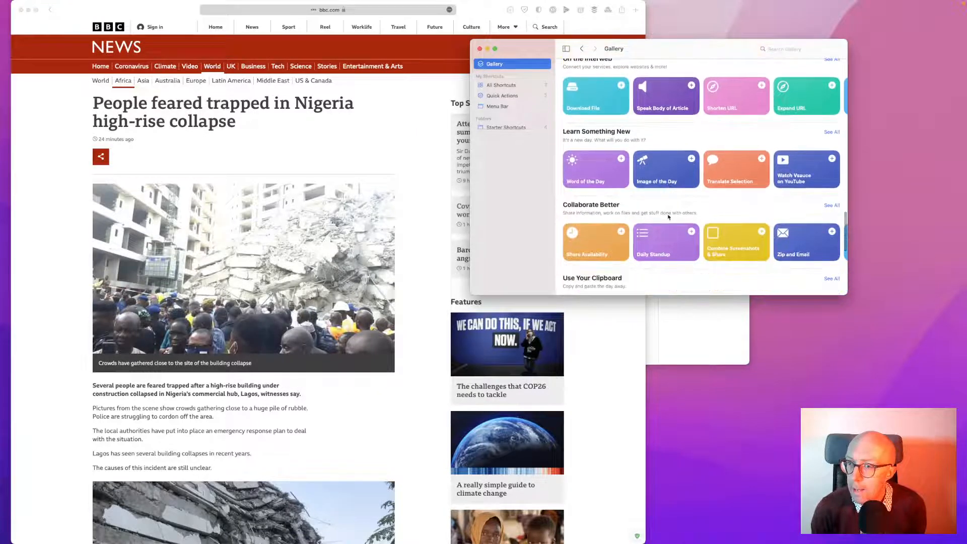
scroll(669, 216, down, 1)
click(641, 162)
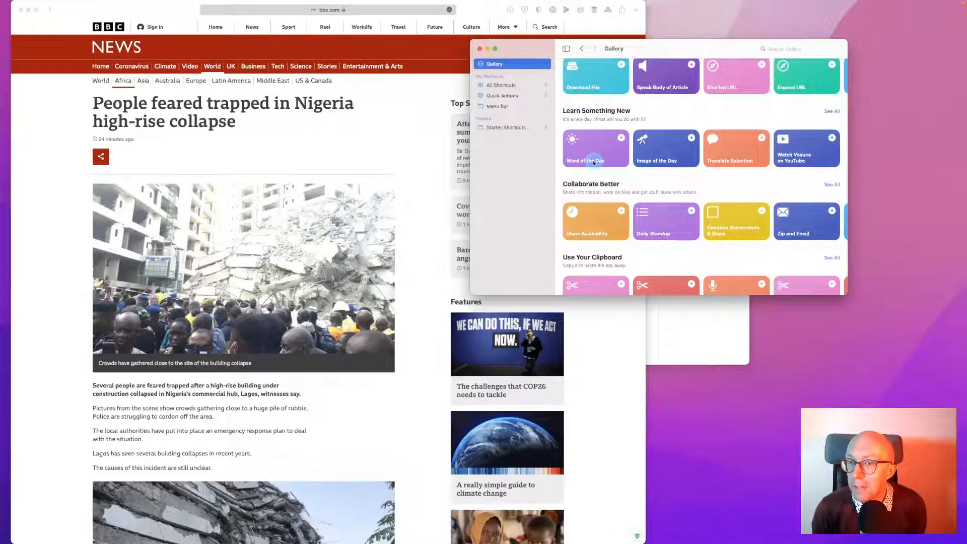
scroll(683, 245, down, 1)
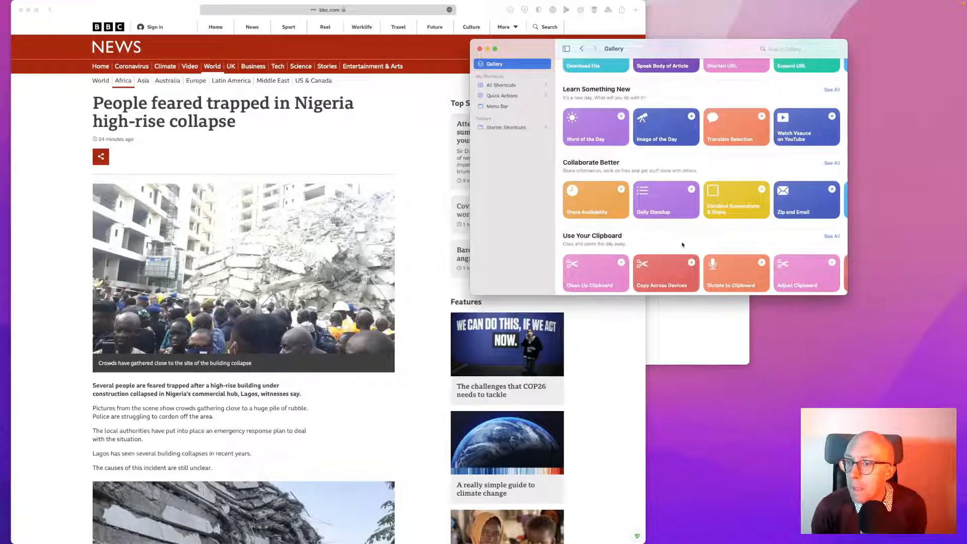
scroll(683, 245, down, 5)
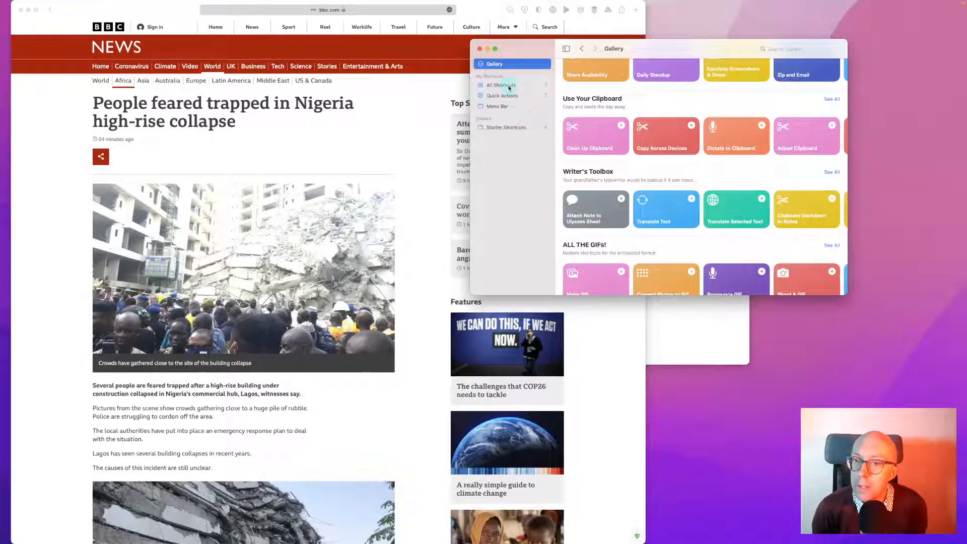
Step through Starter Shortcuts and Quick Actions to All Shortcuts, then bring the BBC article forward
click(508, 128)
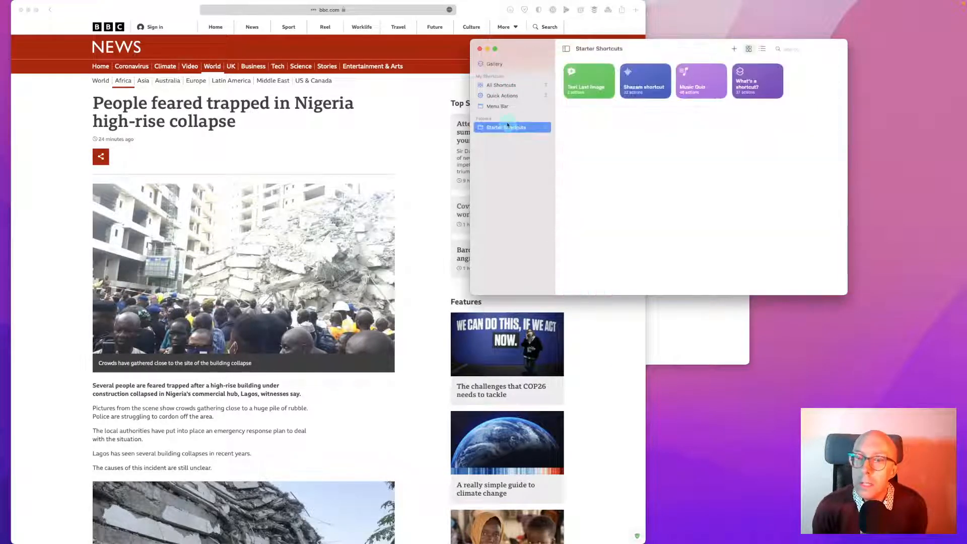
click(507, 95)
click(507, 86)
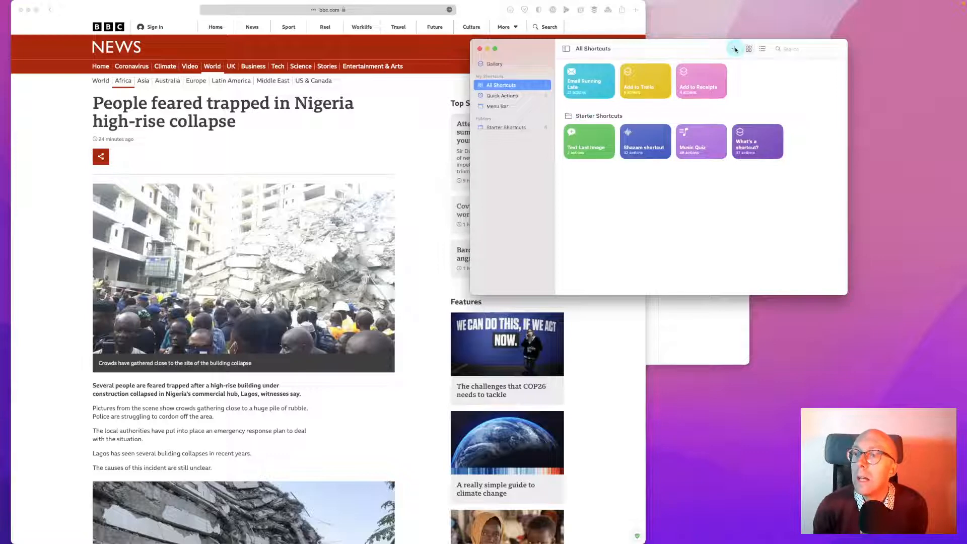
click(368, 134)
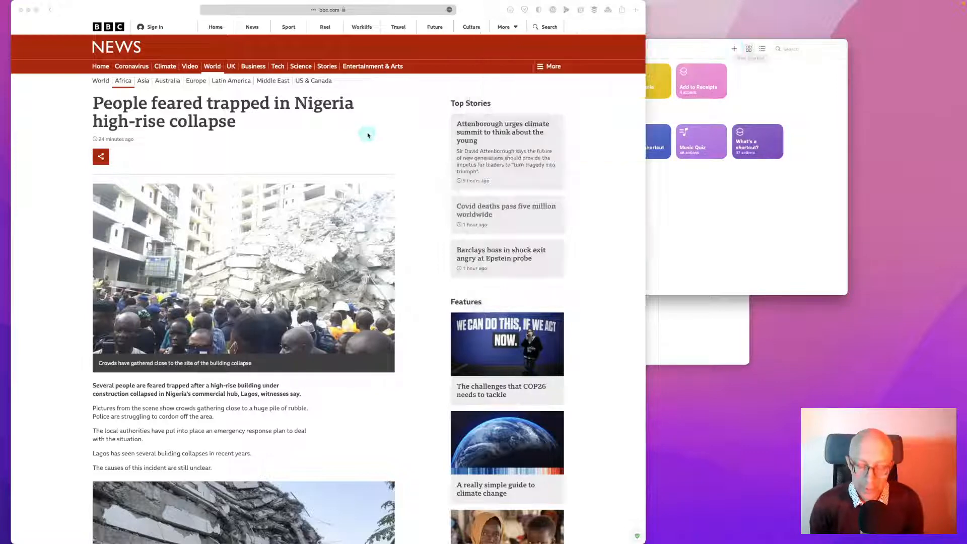
Hide Safari, start a blank shortcut, and browse its actions by app to find MindNode
key(super+h)
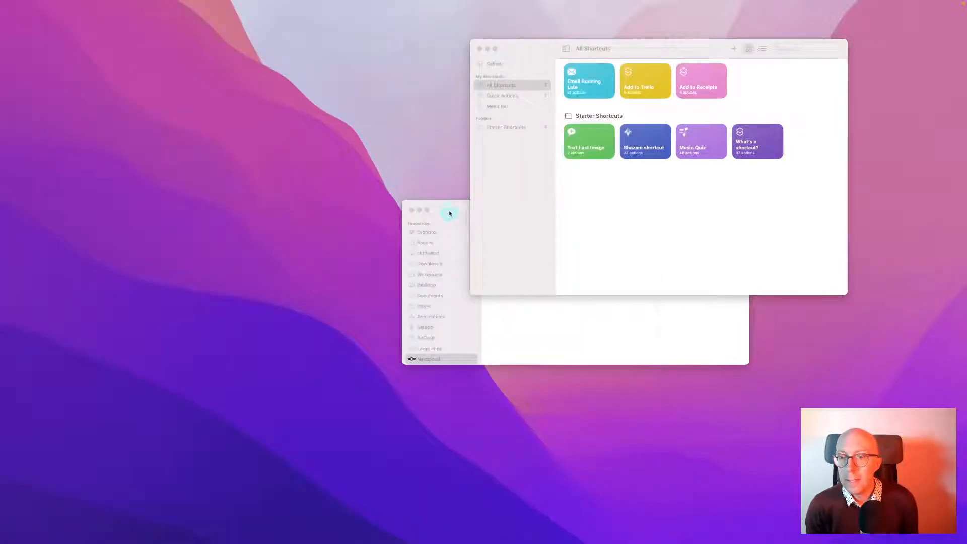
click(645, 51)
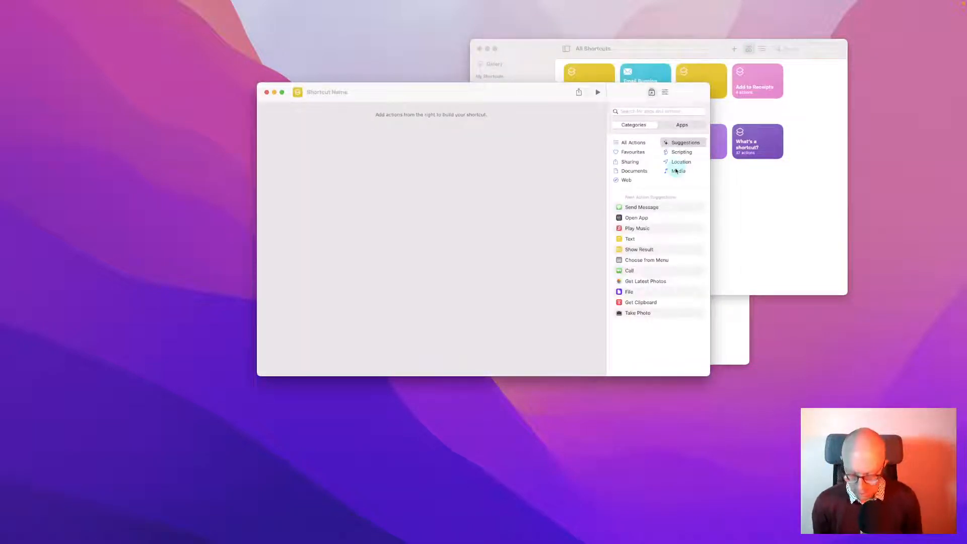
click(688, 111)
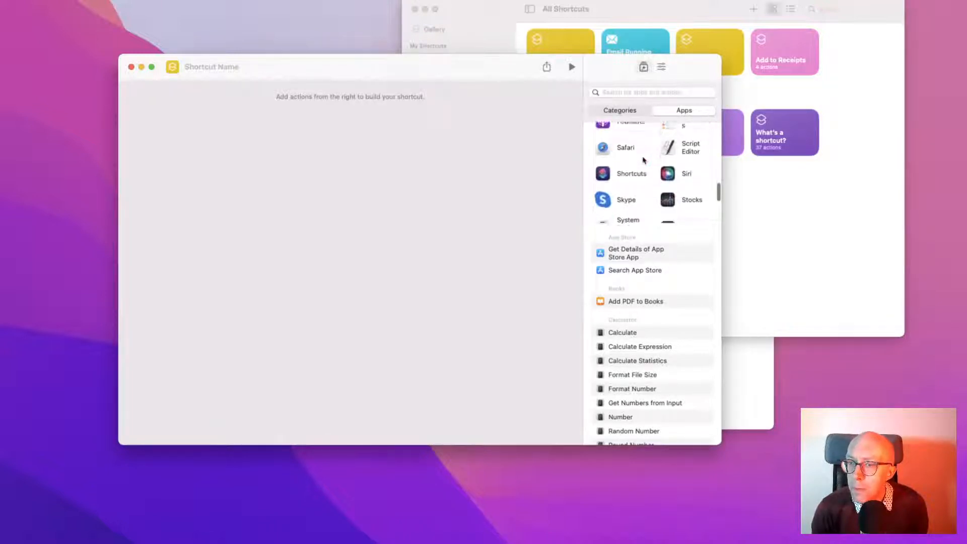
scroll(642, 159, down, 3)
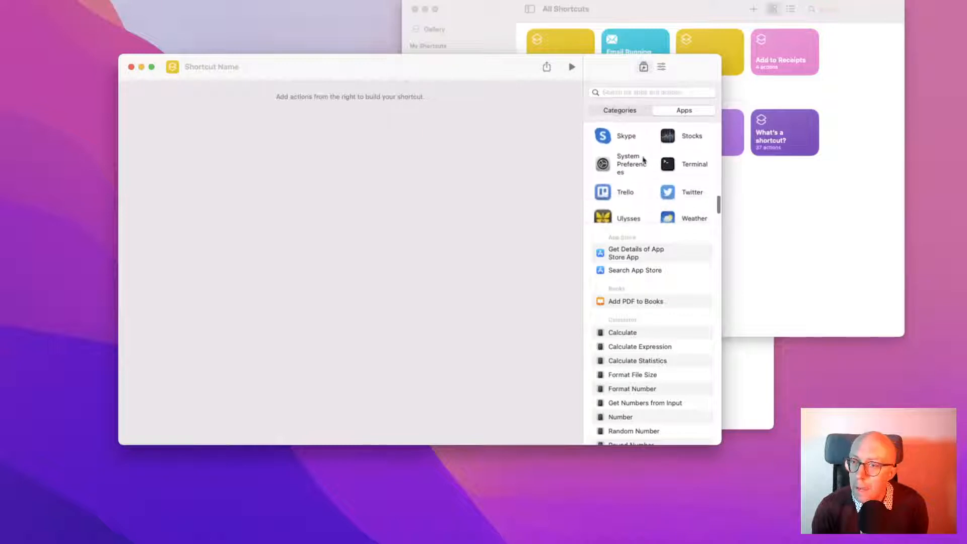
scroll(642, 160, down, 1)
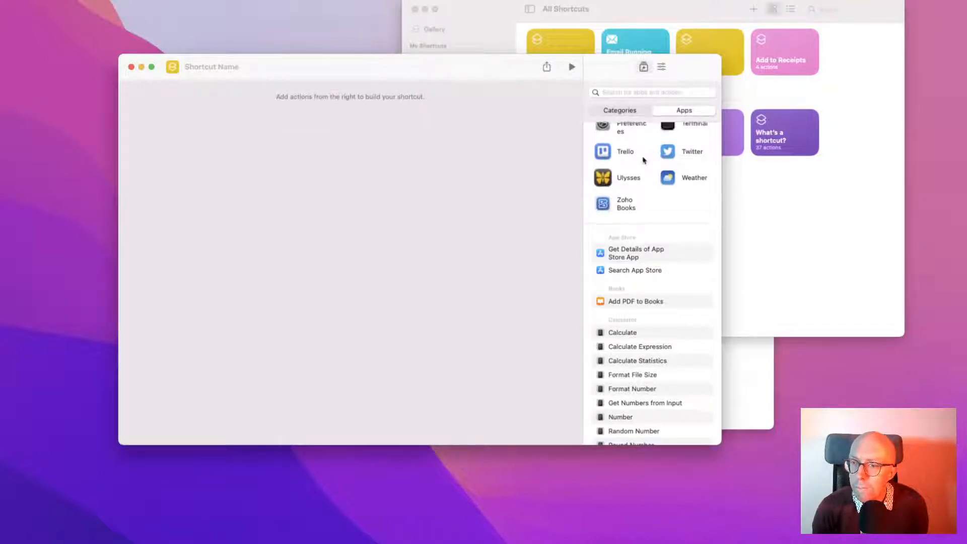
scroll(642, 160, up, 3)
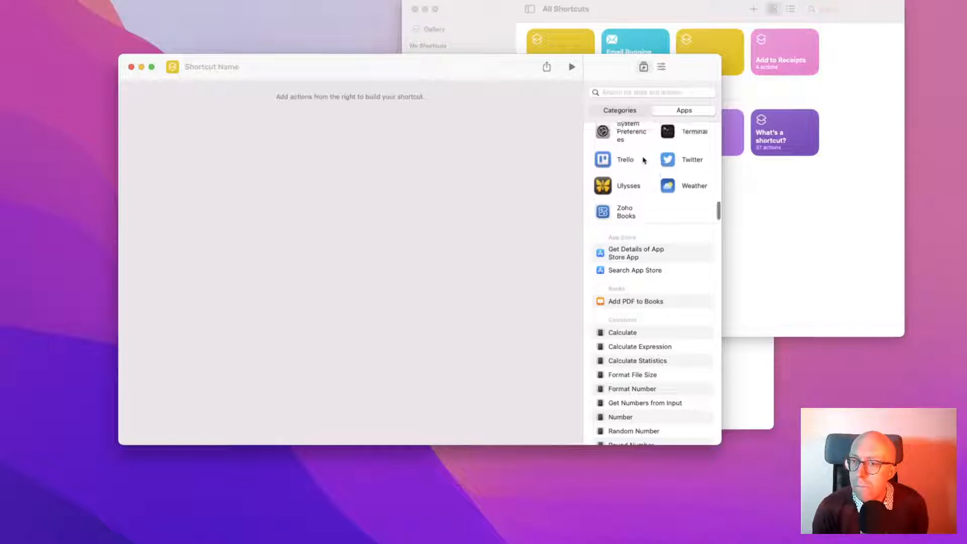
scroll(643, 159, up, 5)
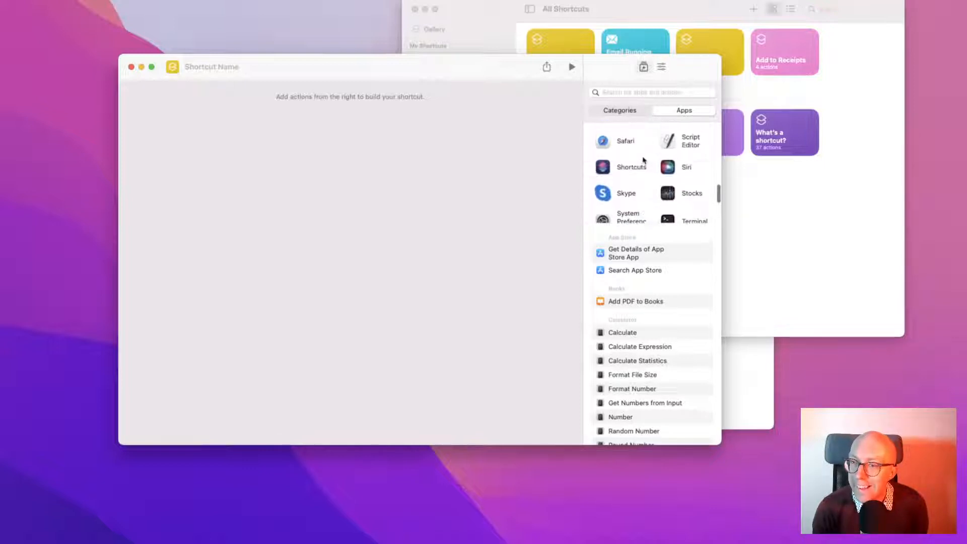
scroll(643, 160, up, 5)
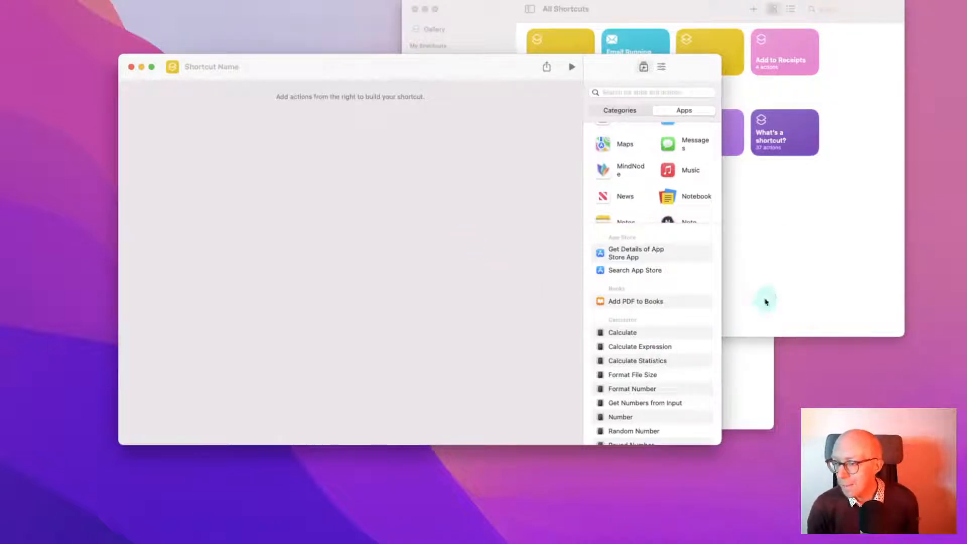
Launch TextEdit via Spotlight, close the Router PW note, and bring up the San Sibilia journal
key(super+space)
text(te)
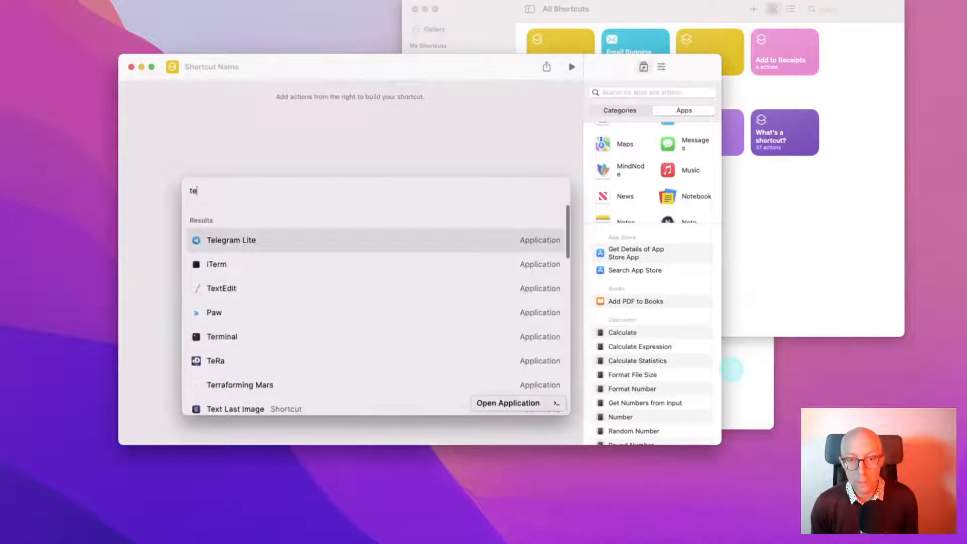
key(Down)
key(Down)
key(Return)
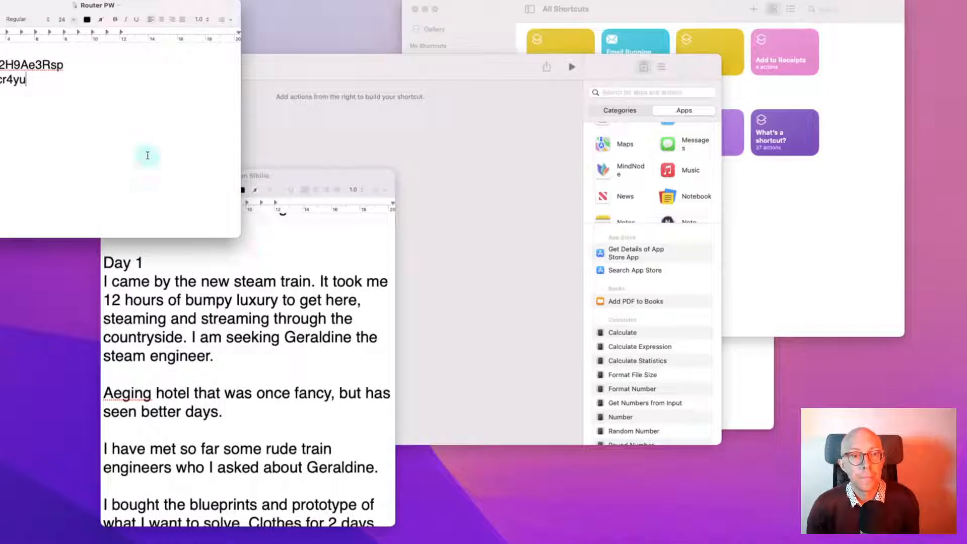
key(super+w)
click(207, 259)
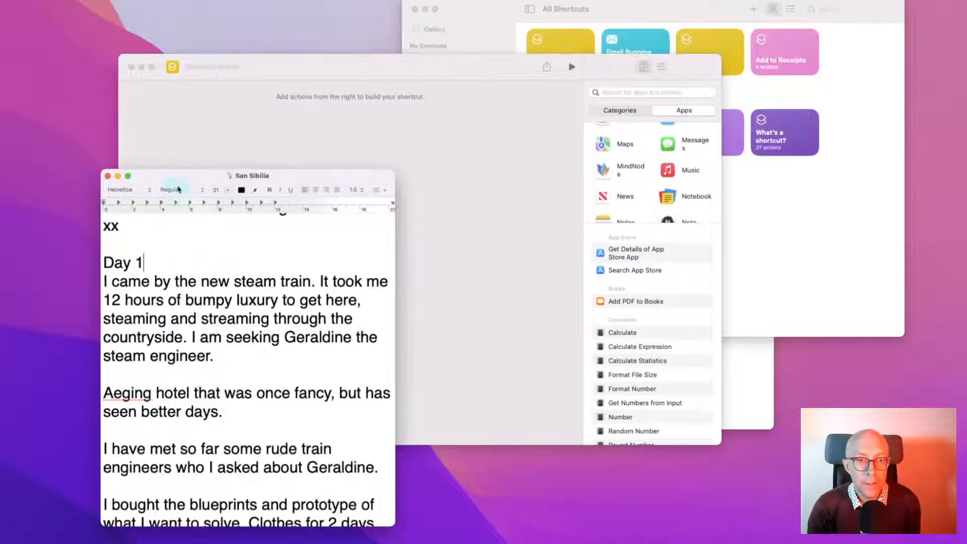
Select the Day 1 line, check its Services menu, then return to the new shortcut
double_click(196, 195)
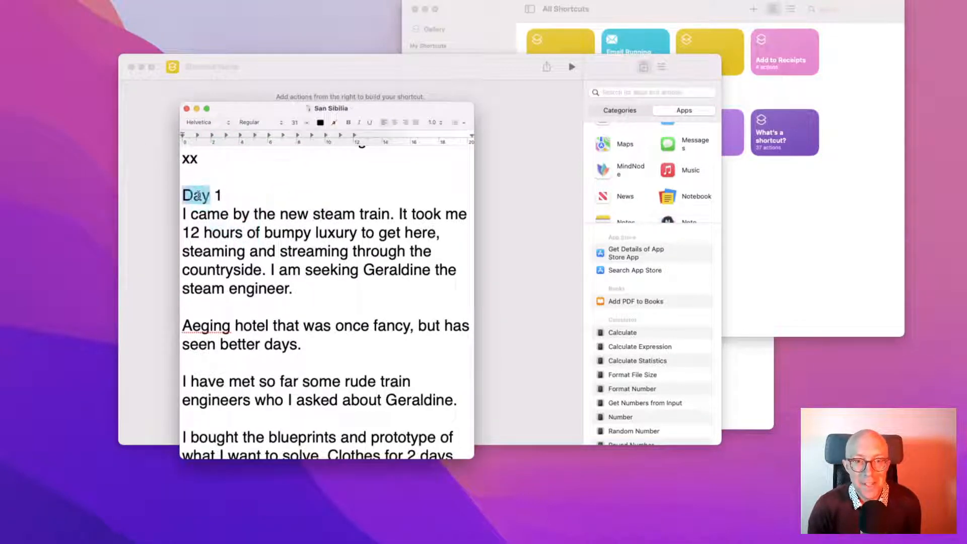
triple_click(198, 196)
right_click(197, 196)
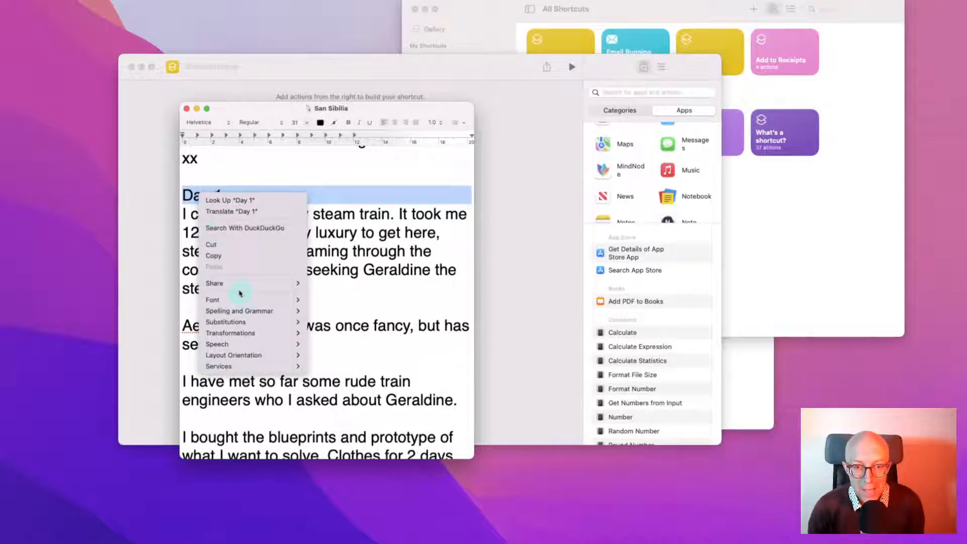
mouse_move(239, 289)
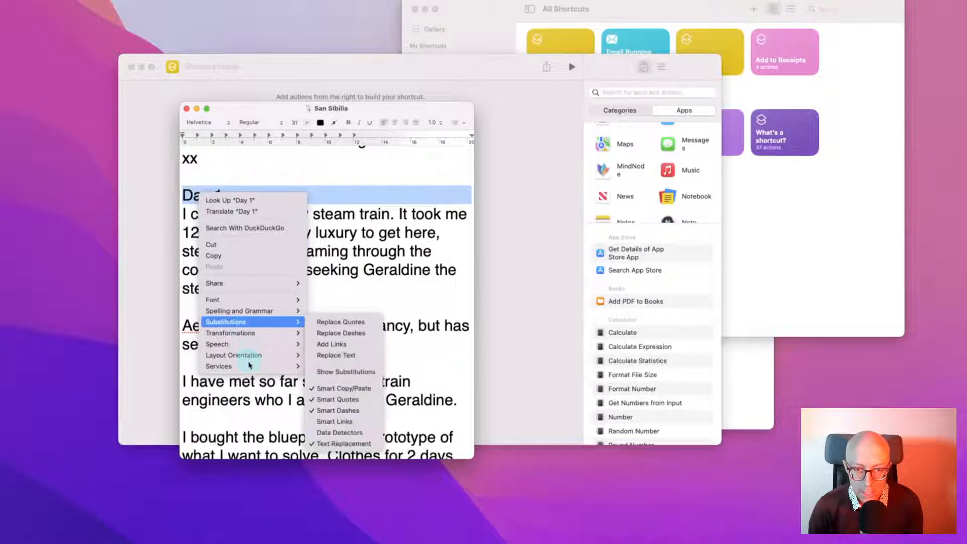
mouse_move(251, 367)
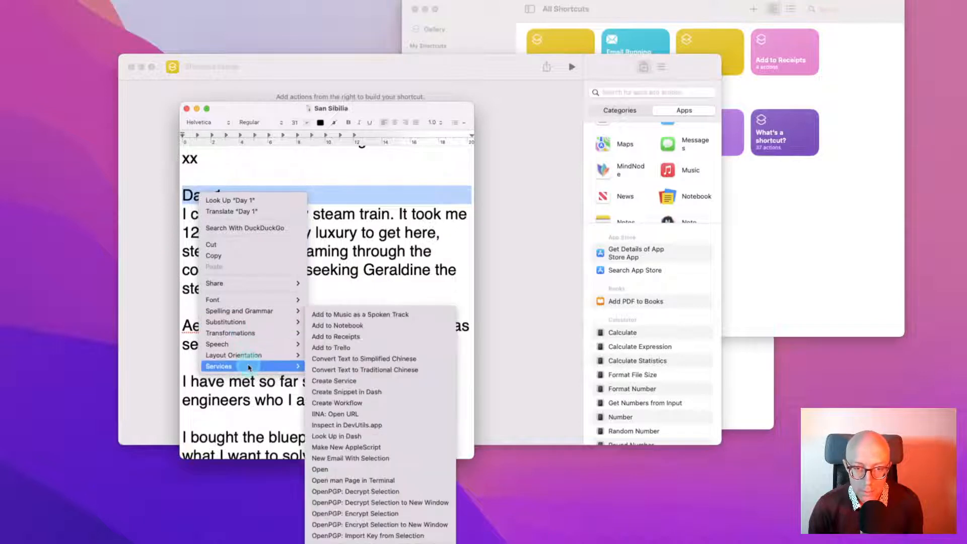
click(521, 314)
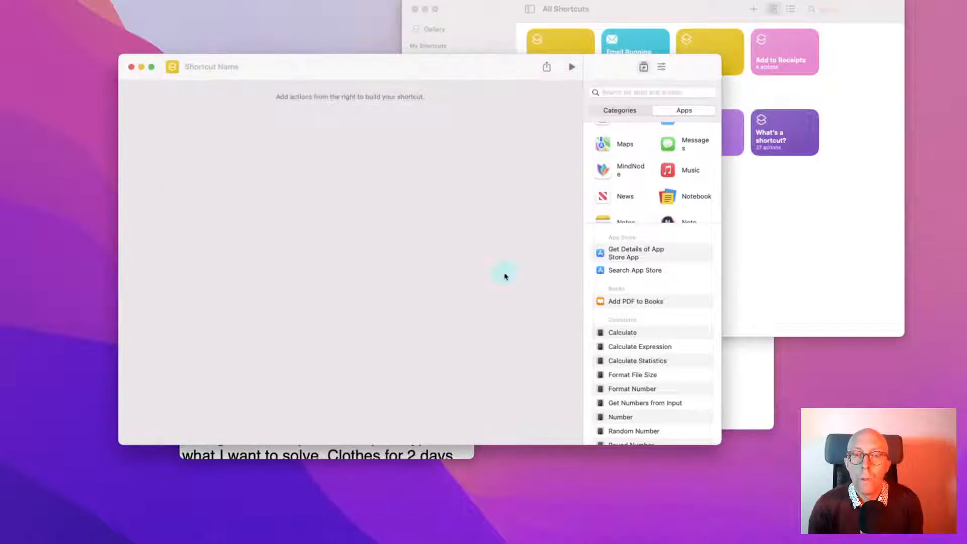
Search the action library for 'text' and scroll through the results
drag(334, 69, 334, 78)
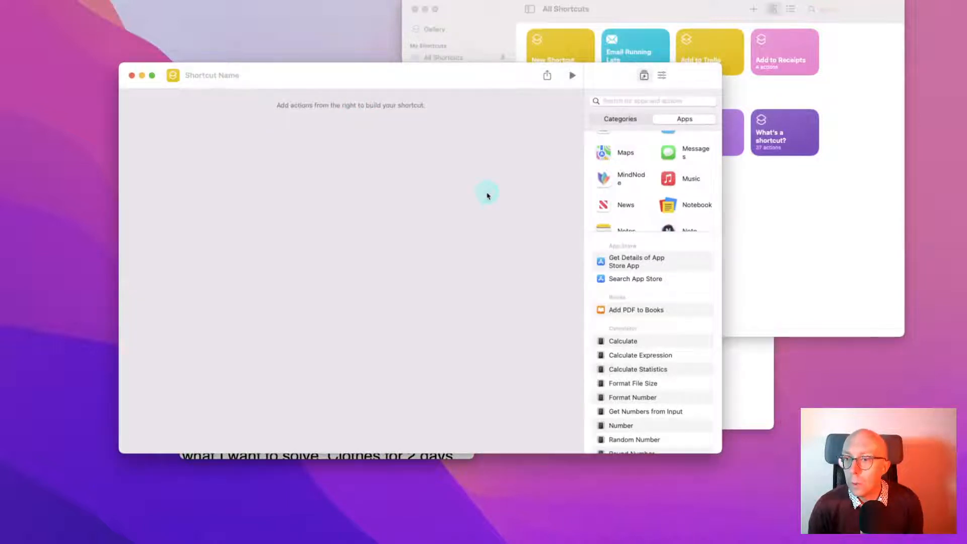
click(624, 101)
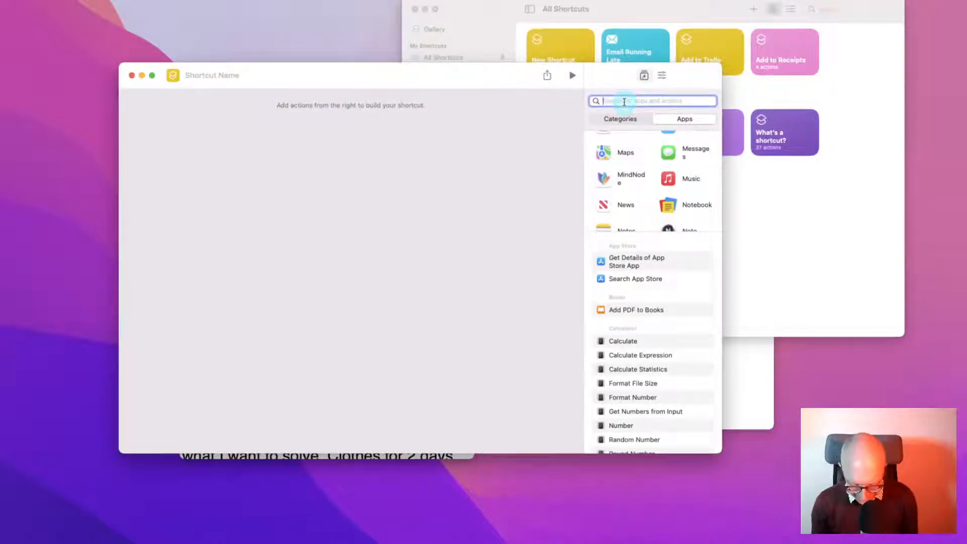
text(text)
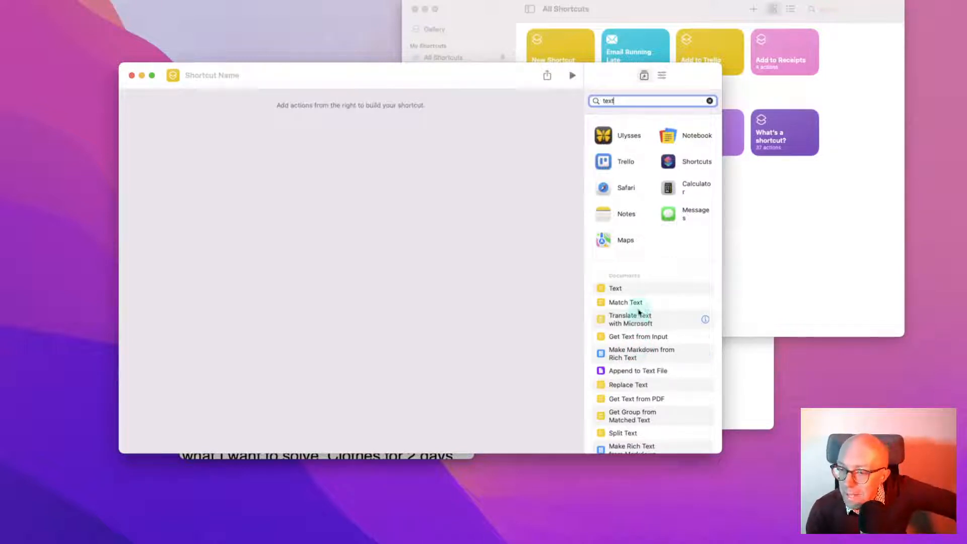
scroll(639, 343, down, 2)
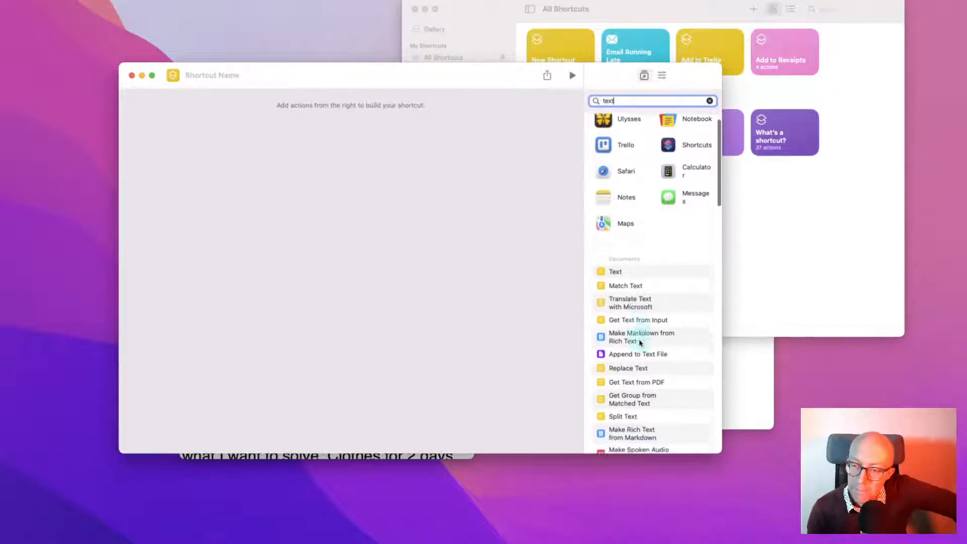
scroll(640, 342, down, 3)
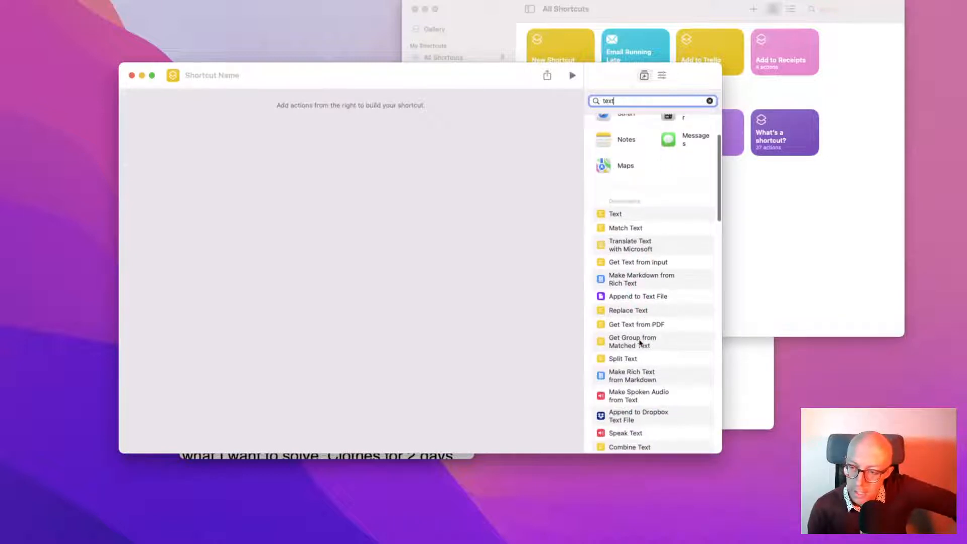
scroll(639, 342, down, 3)
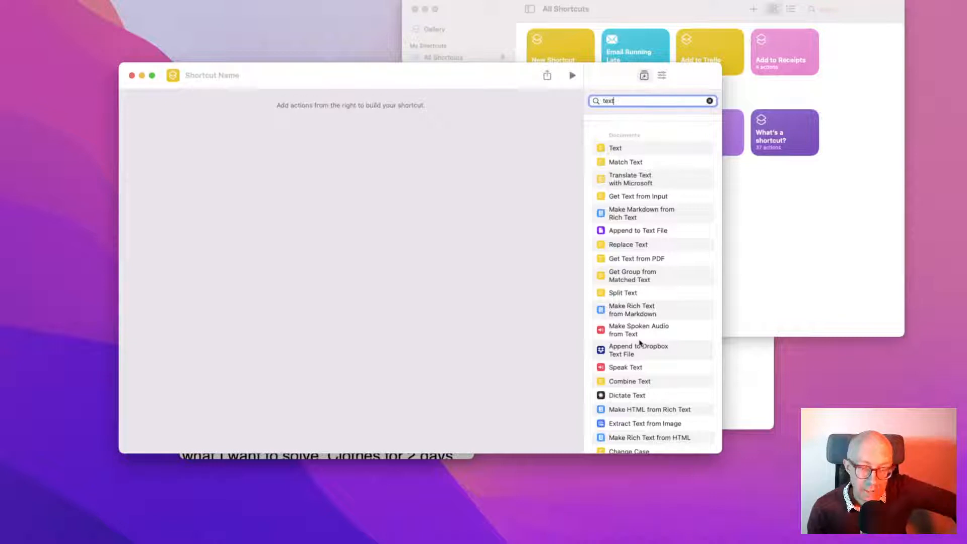
scroll(639, 342, down, 1)
Point out the Dictate Text, Extract Text from Image, Detect Language and Create a text note actions
click(643, 376)
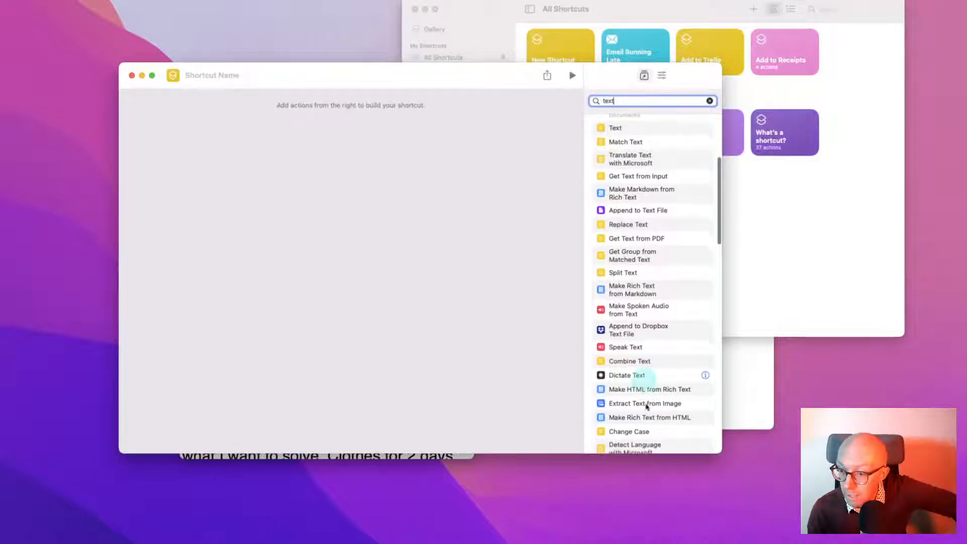
click(649, 407)
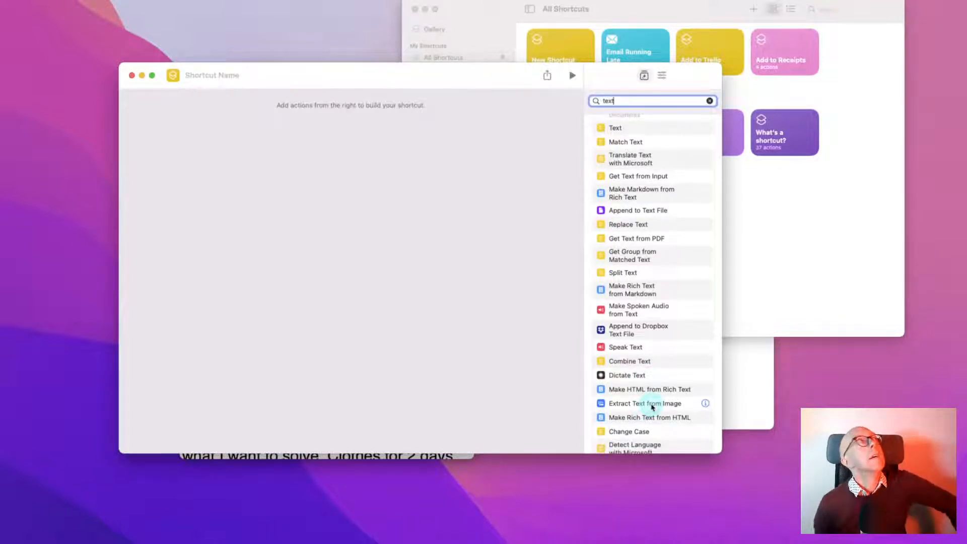
scroll(651, 407, down, 4)
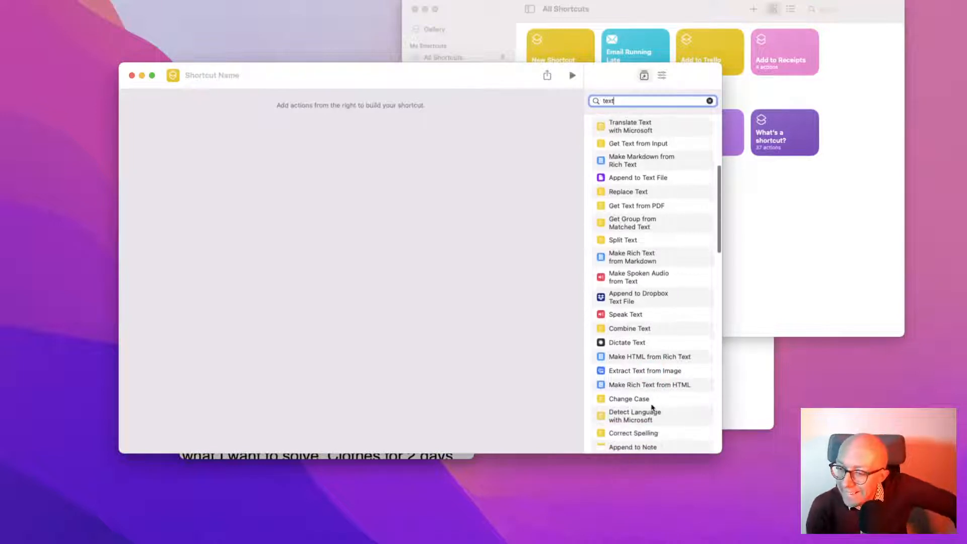
scroll(653, 407, down, 2)
click(620, 307)
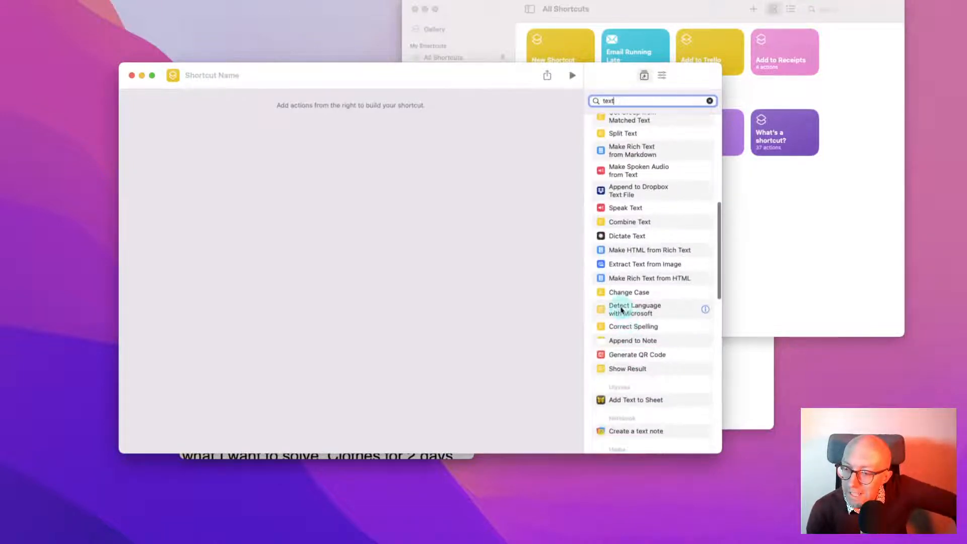
scroll(659, 402, down, 2)
click(659, 403)
scroll(647, 369, up, 8)
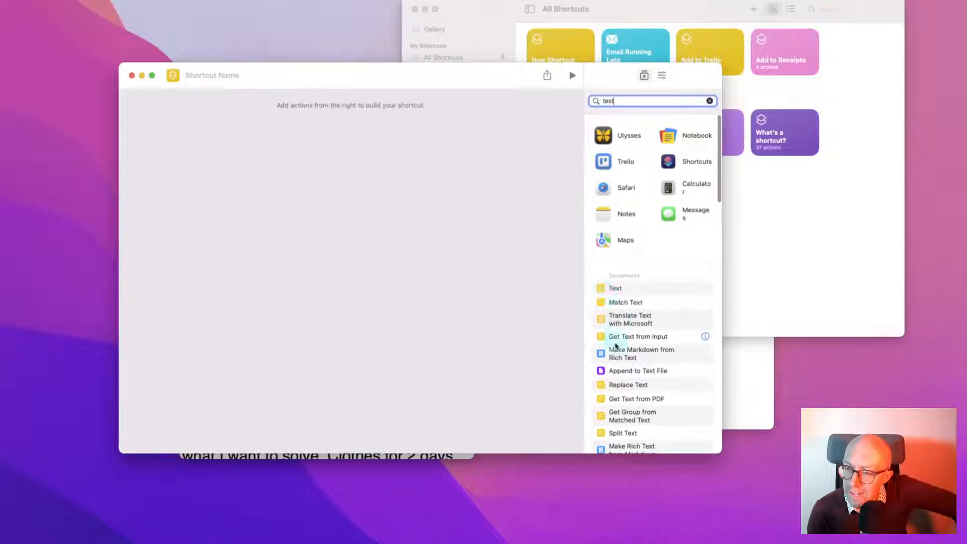
Read the descriptions of Get Text from Input and the plain Text action
click(705, 337)
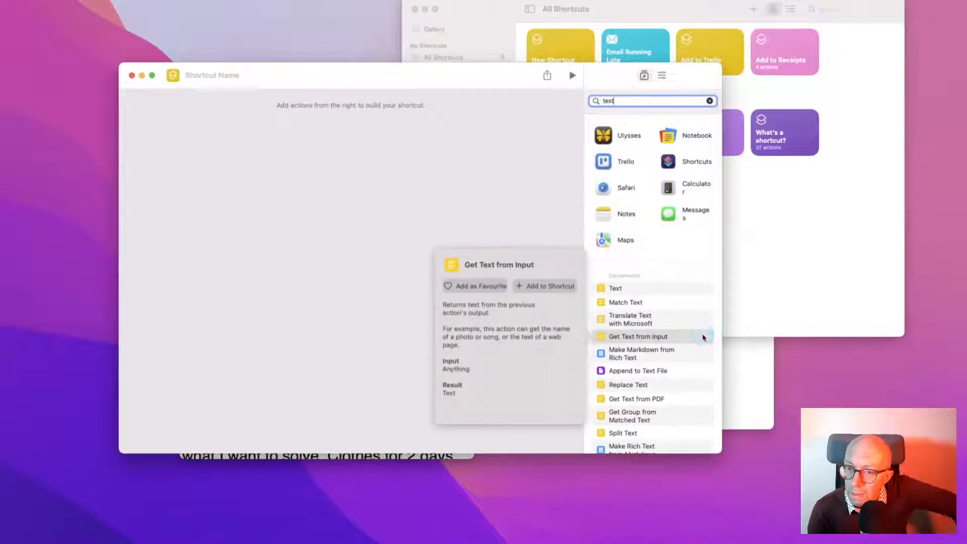
click(704, 288)
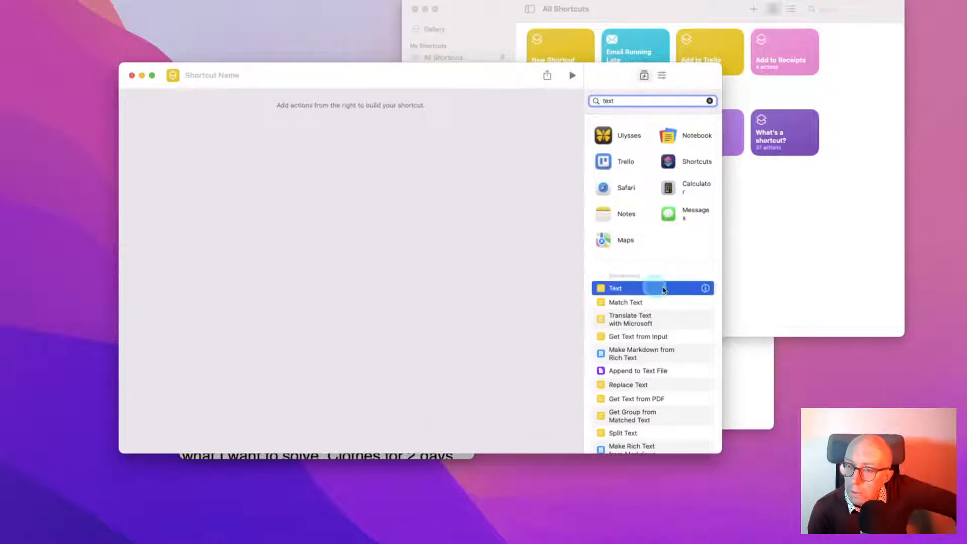
click(705, 289)
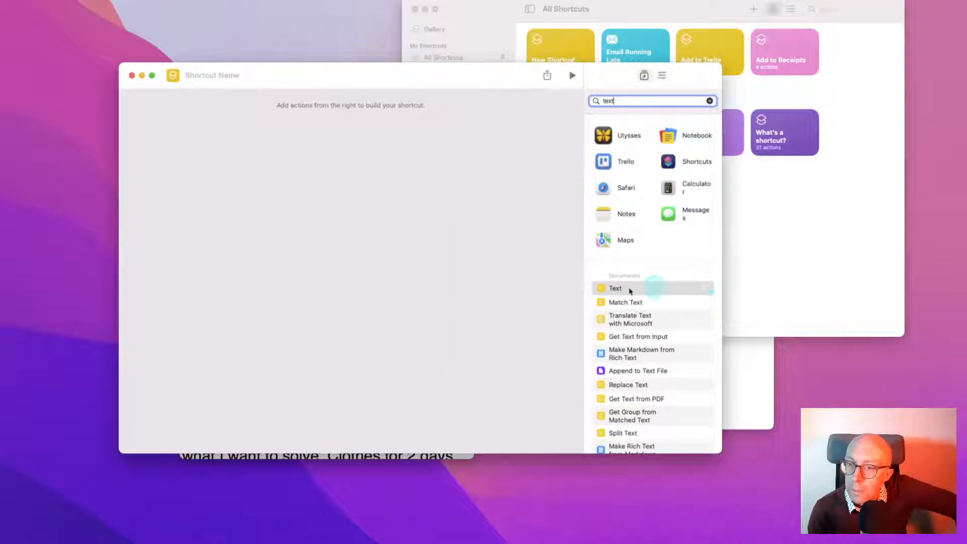
Add then remove a Text action, then add Get Text from Input and view its input sources
drag(602, 291, 347, 115)
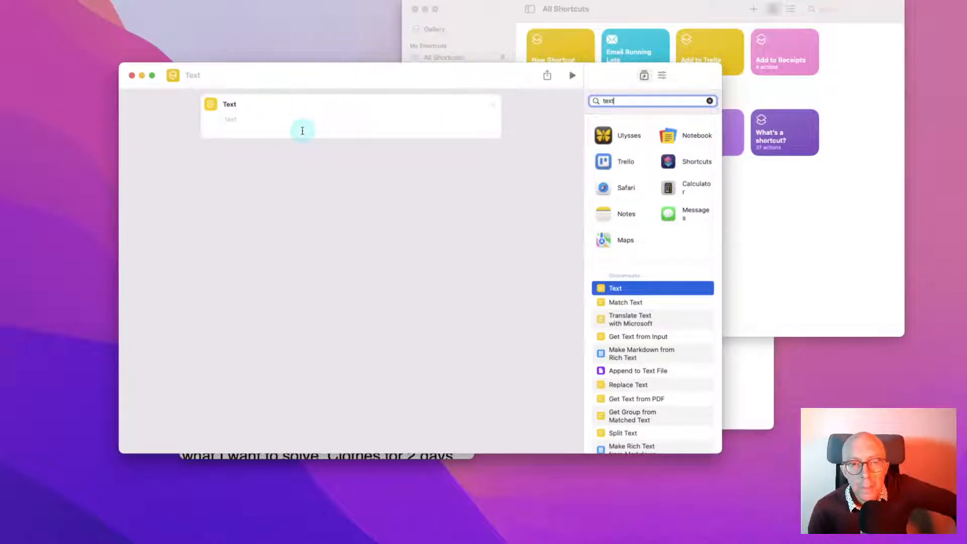
click(493, 106)
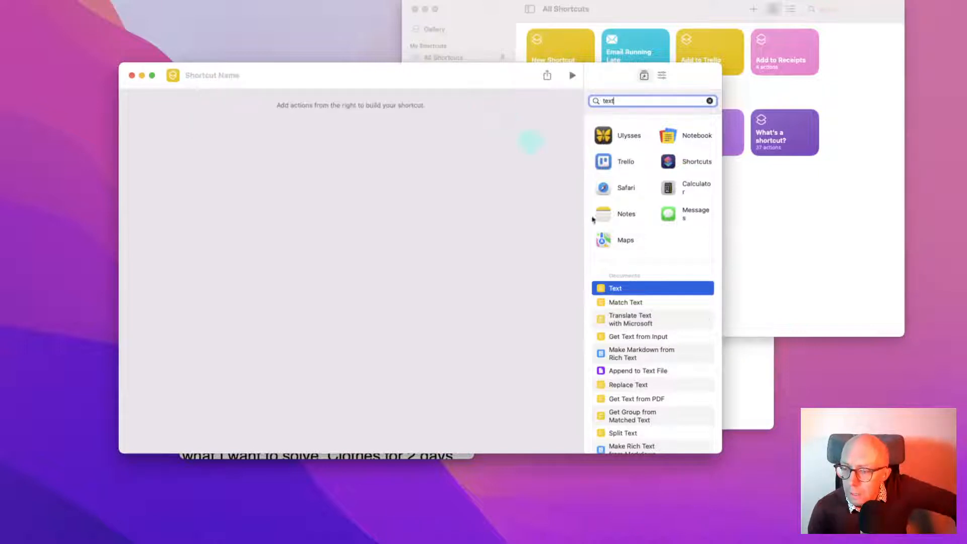
scroll(677, 368, down, 1)
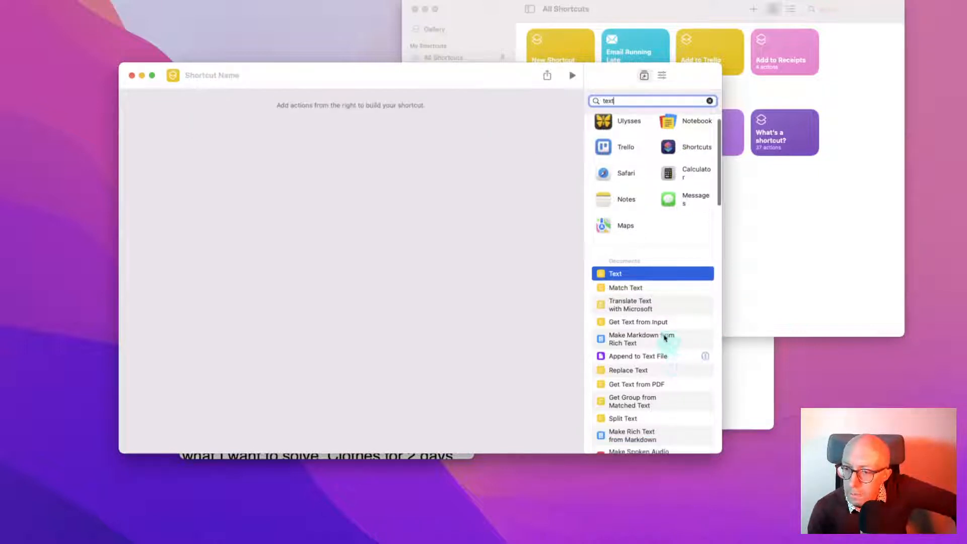
click(706, 325)
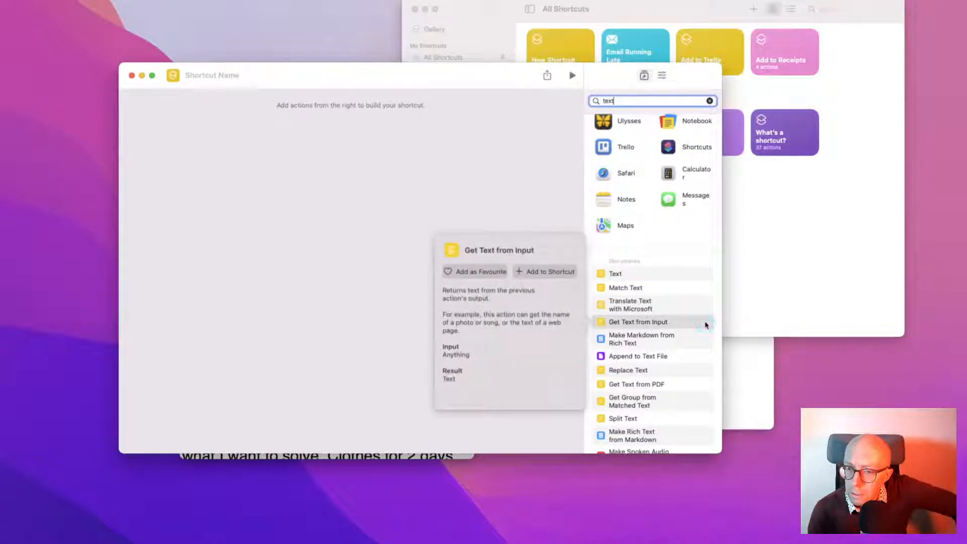
drag(666, 325, 336, 114)
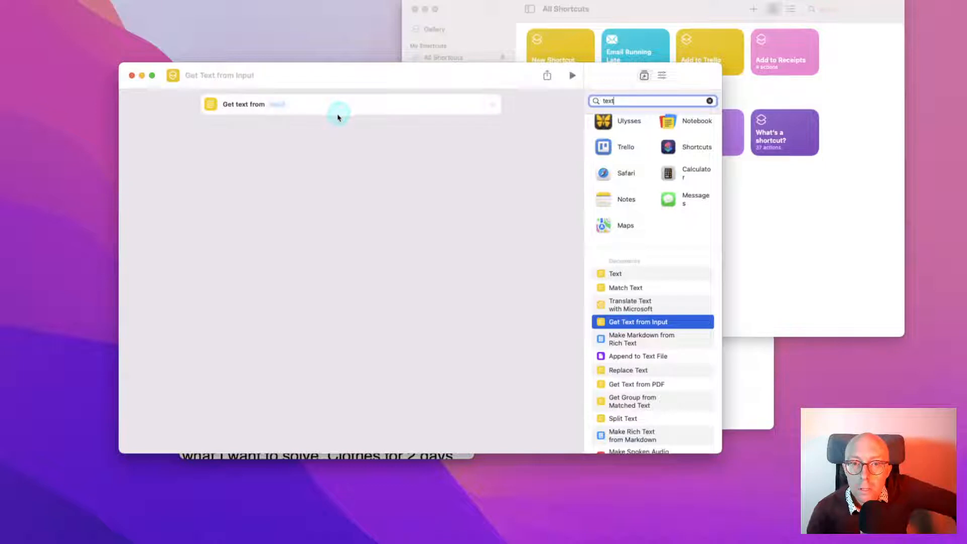
click(280, 106)
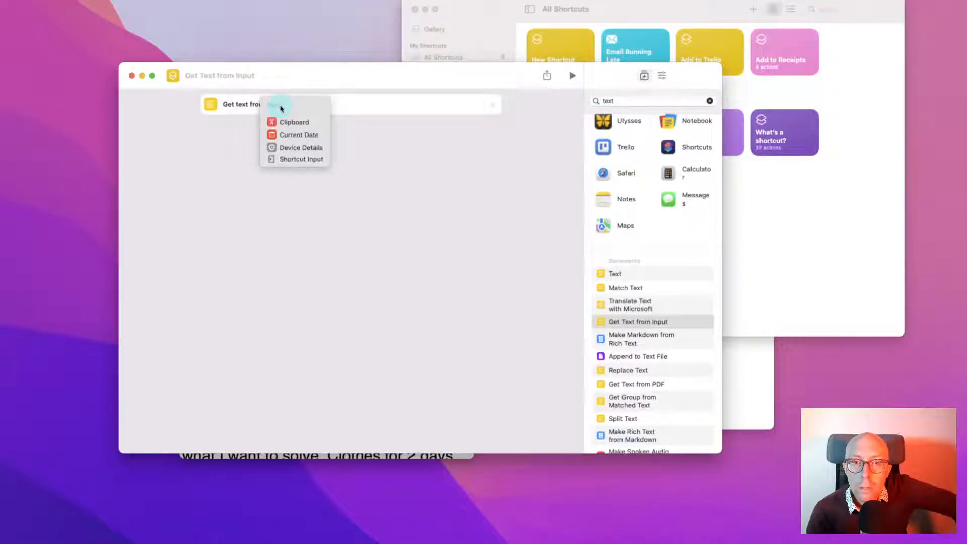
click(299, 134)
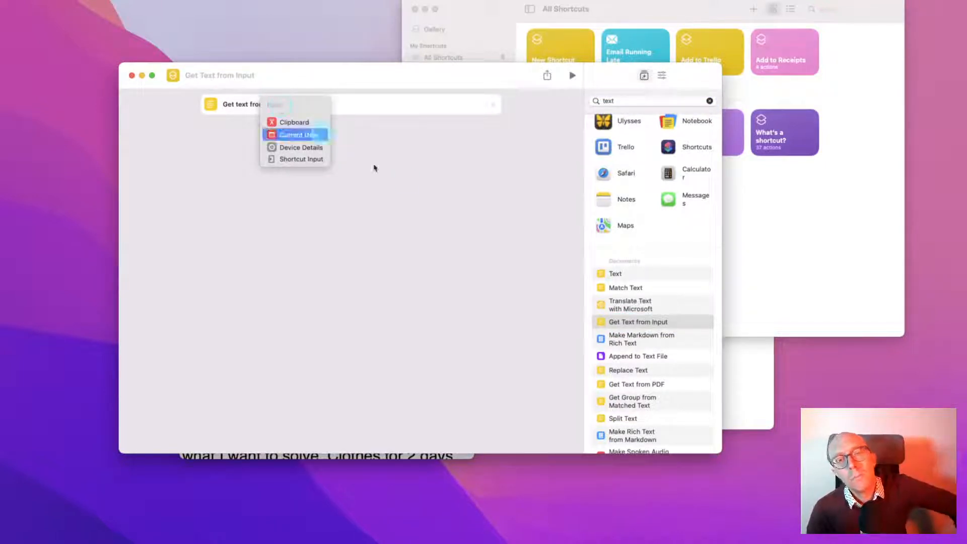
Compare the Match Text and Get Text from Input descriptions, then recheck the Input sources without choosing
scroll(659, 372, down, 3)
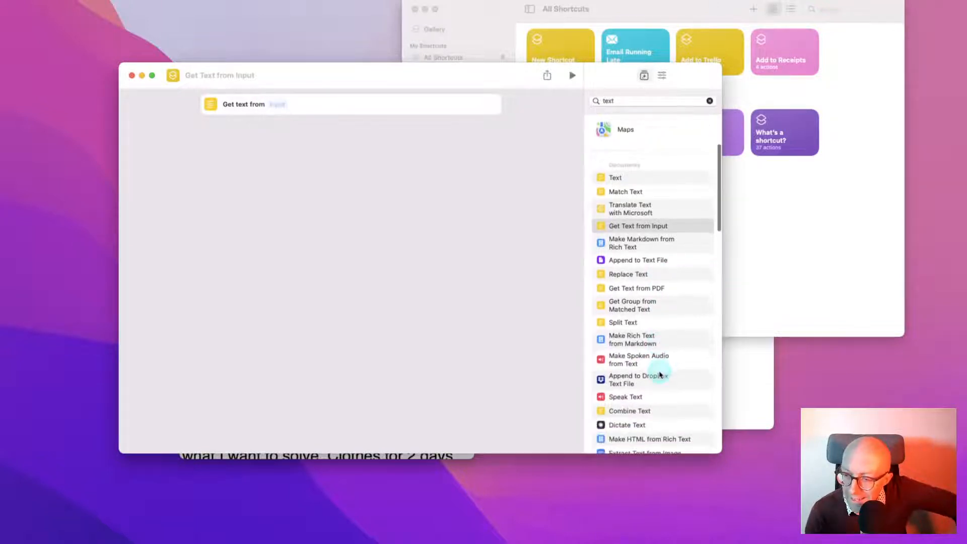
scroll(659, 374, down, 5)
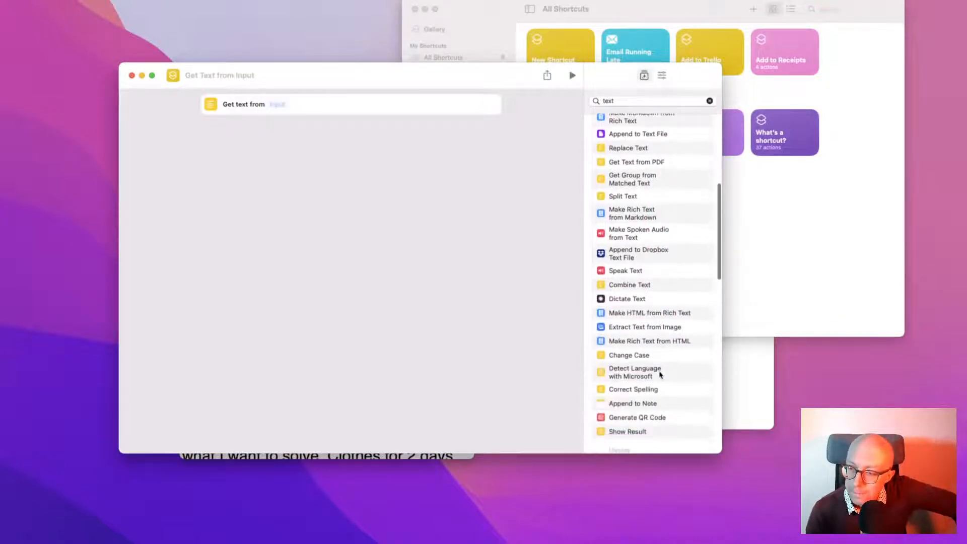
scroll(659, 374, up, 10)
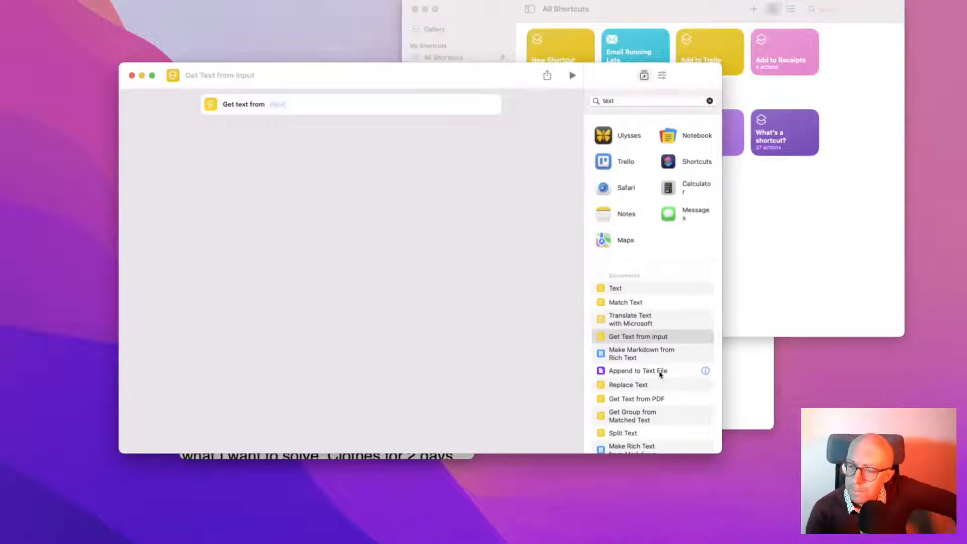
scroll(660, 374, down, 1)
click(661, 279)
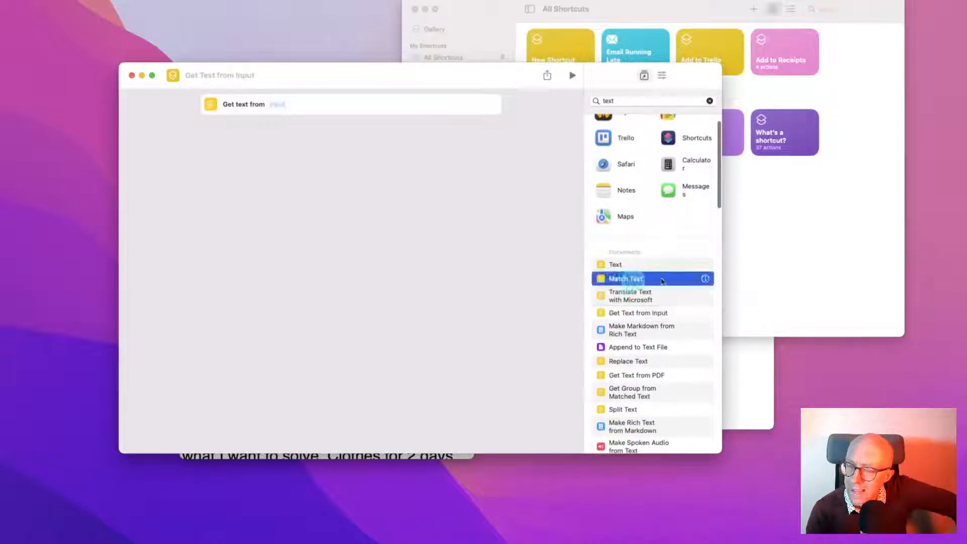
click(705, 278)
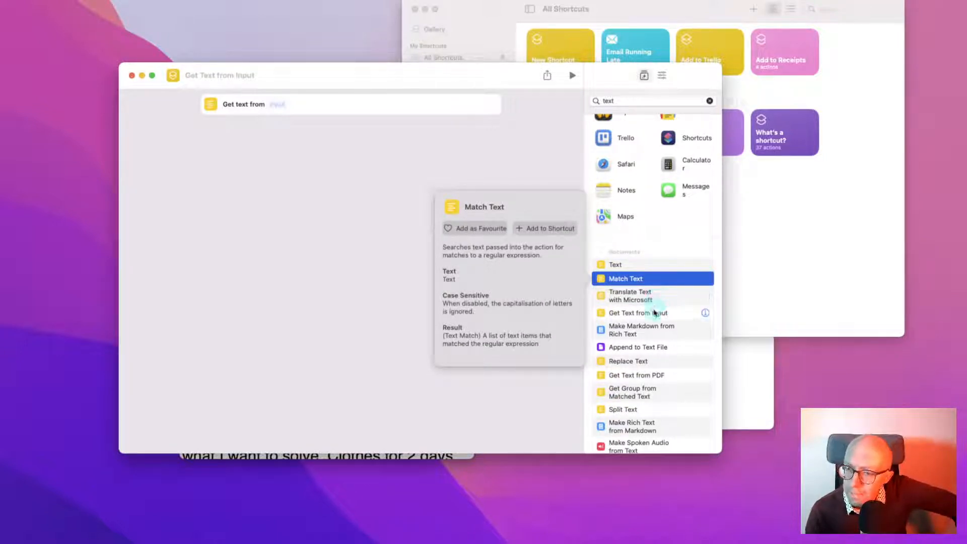
click(657, 313)
click(705, 313)
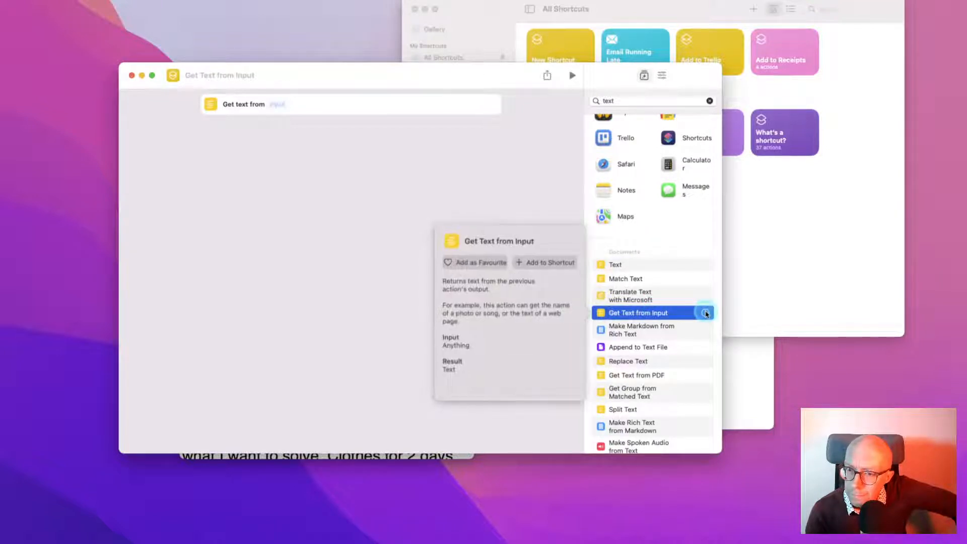
click(335, 146)
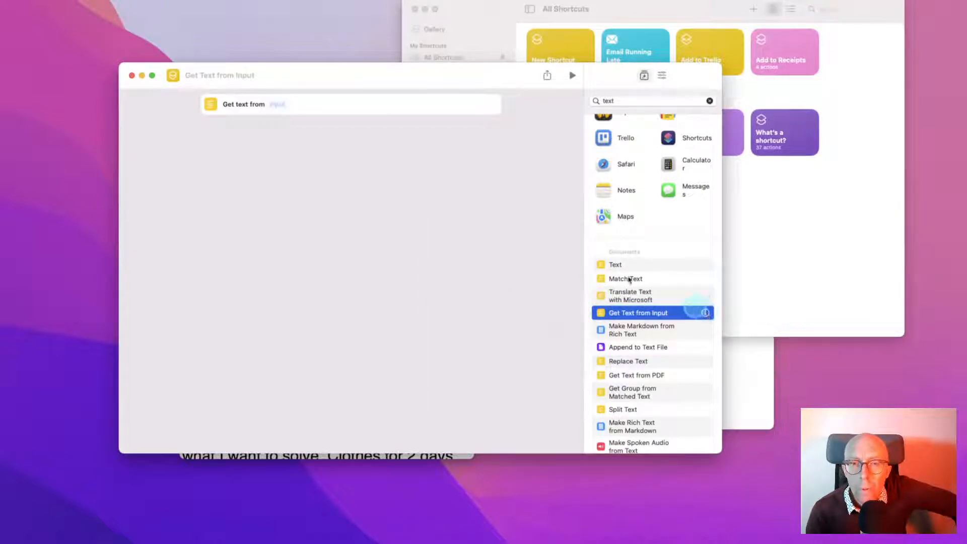
click(278, 104)
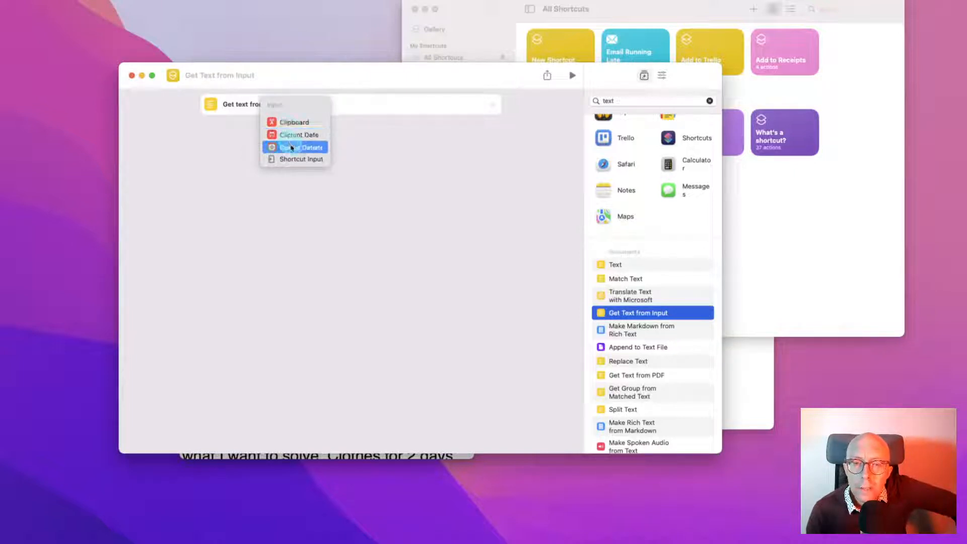
click(481, 239)
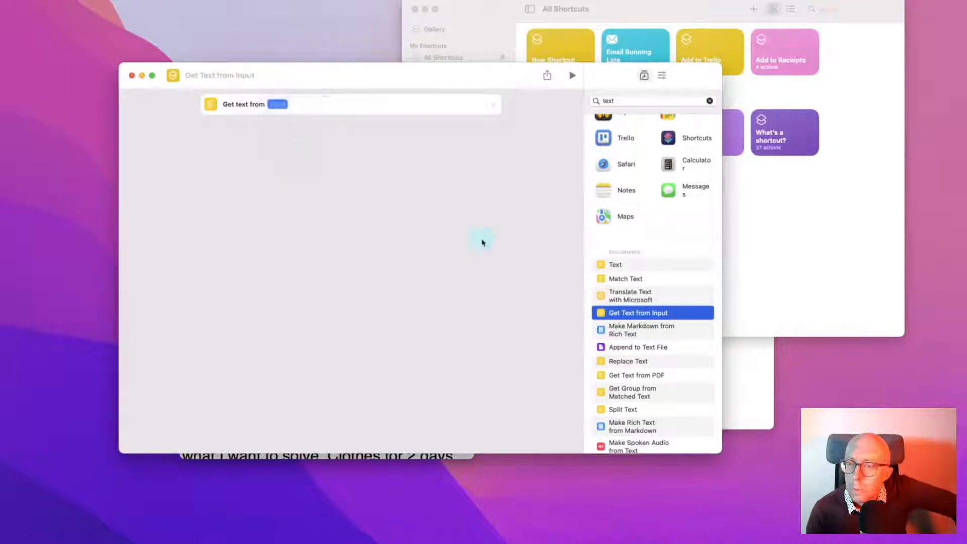
click(638, 99)
Search the action library for 'text', after trying 'selected' and 'high'
text(t)
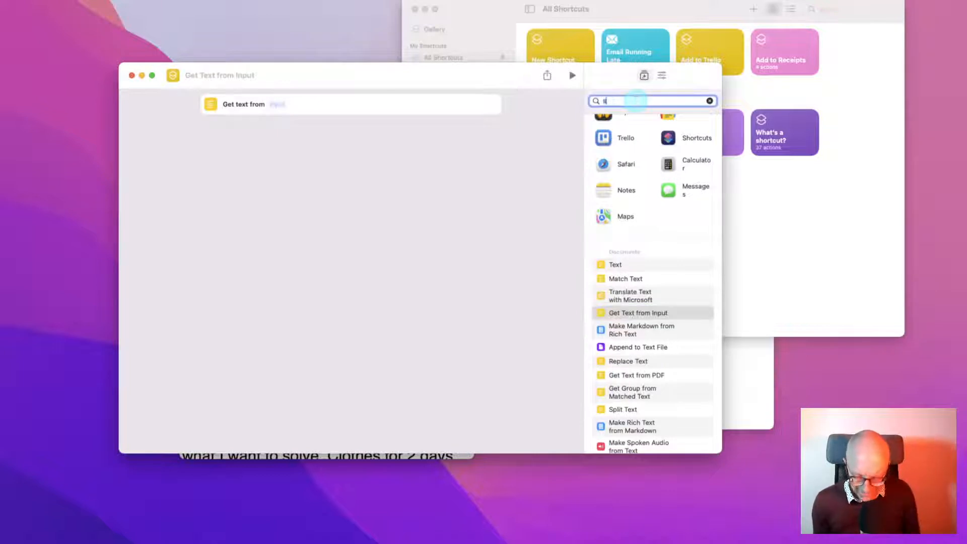
key(BackSpace)
text(sele)
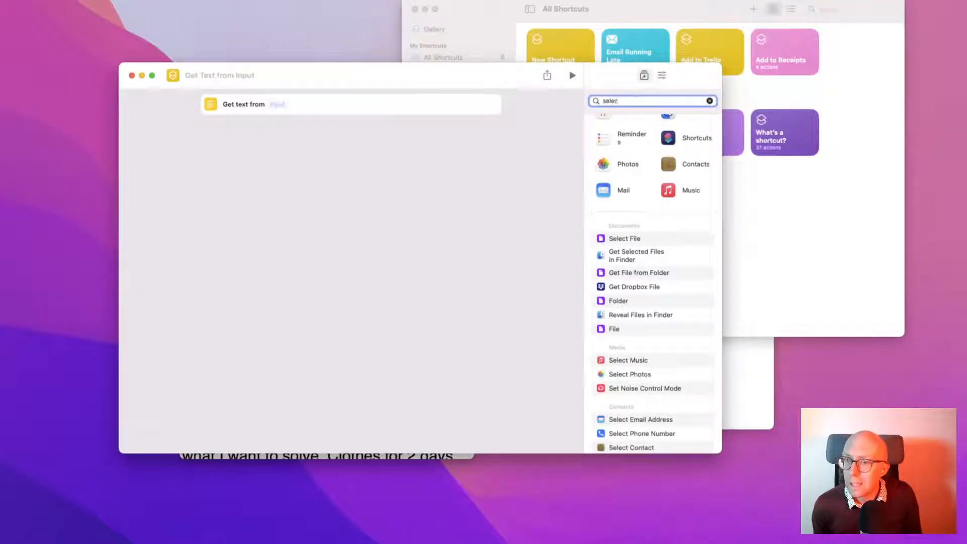
text(cted)
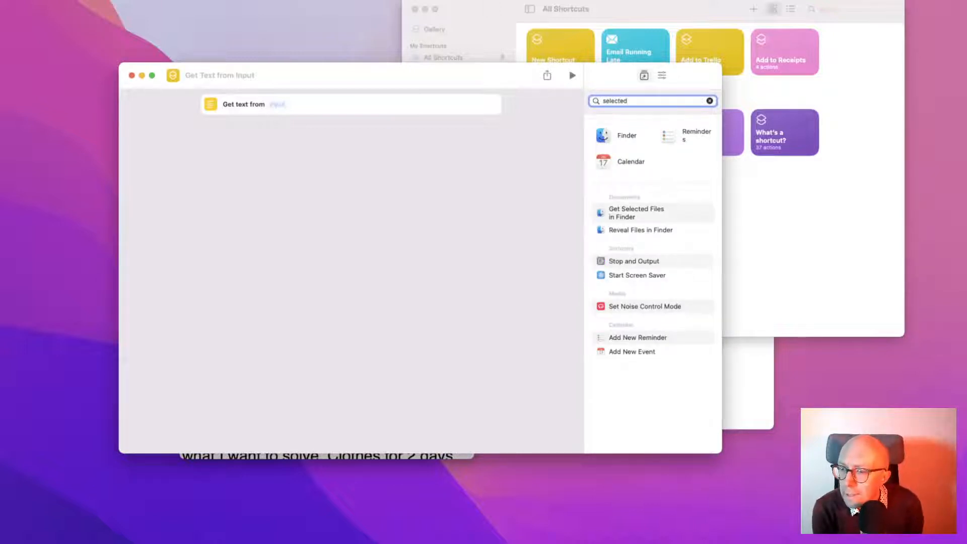
key(super+a)
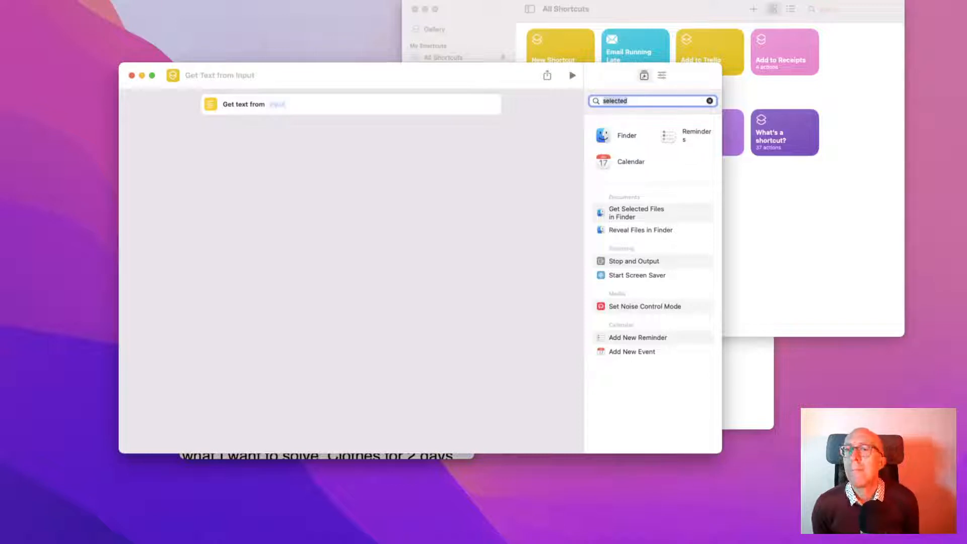
key(BackSpace)
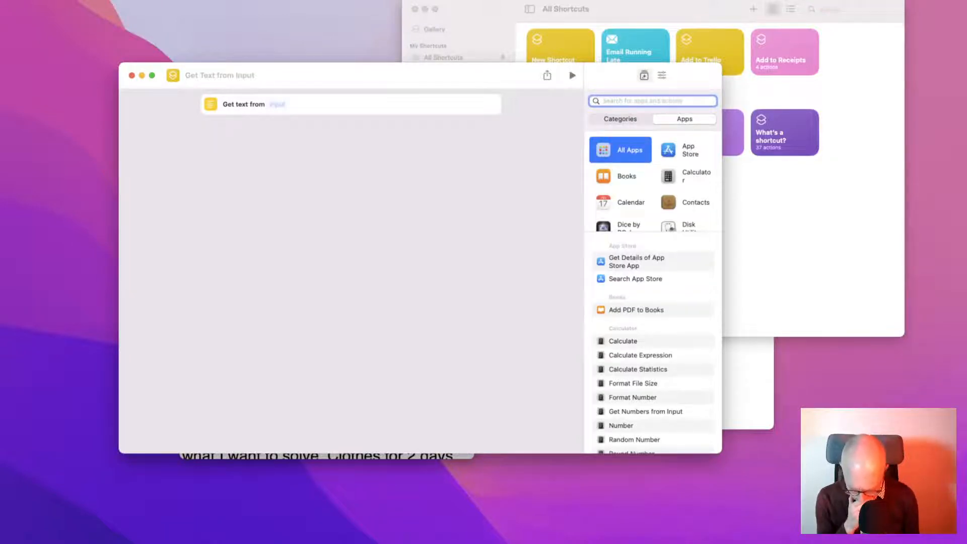
text(high)
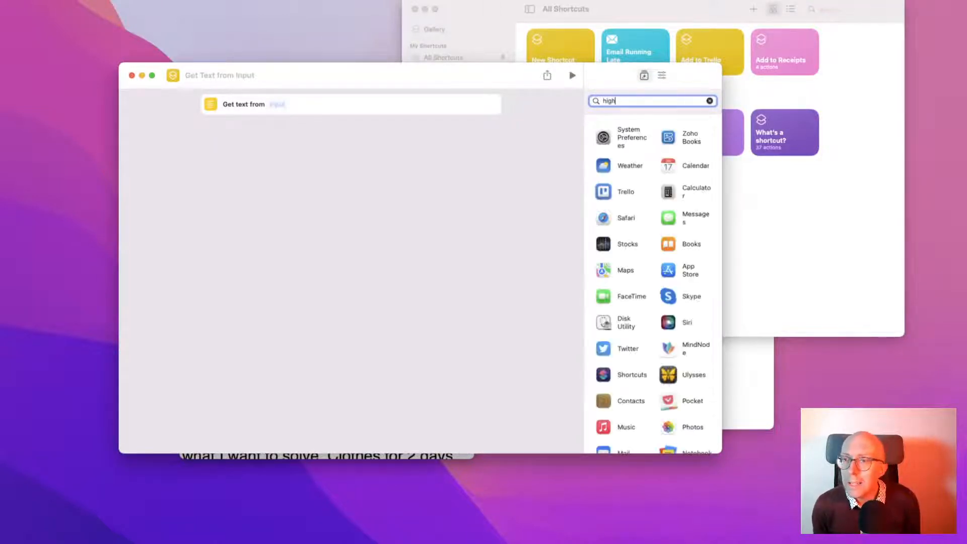
key(BackSpace)
key(BackSpace)
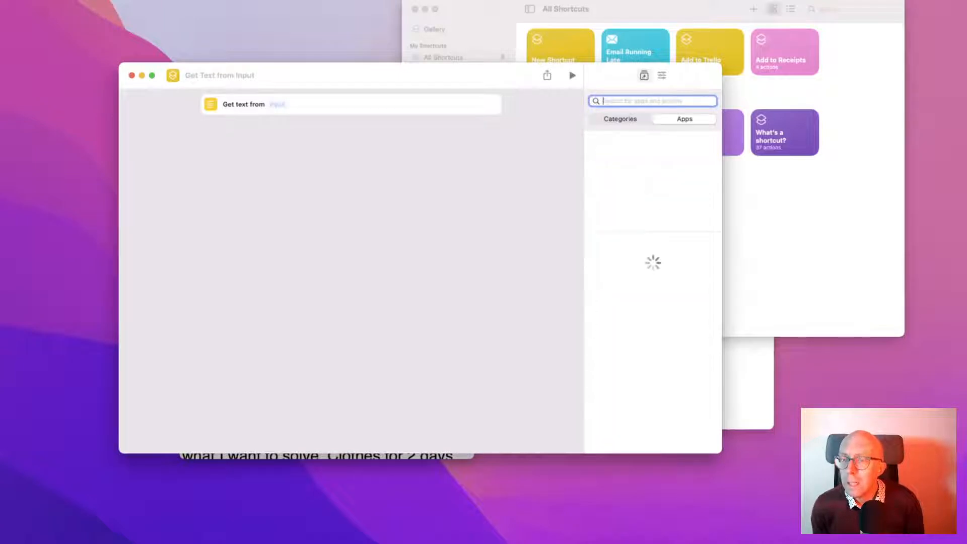
text(text)
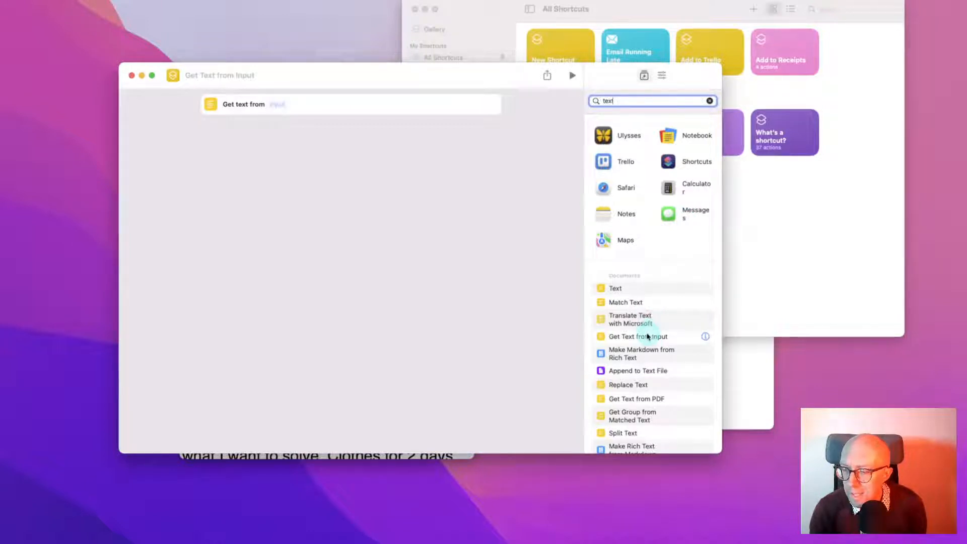
Browse the text actions and preview the Input placeholder's variables without choosing one
scroll(648, 336, down, 1)
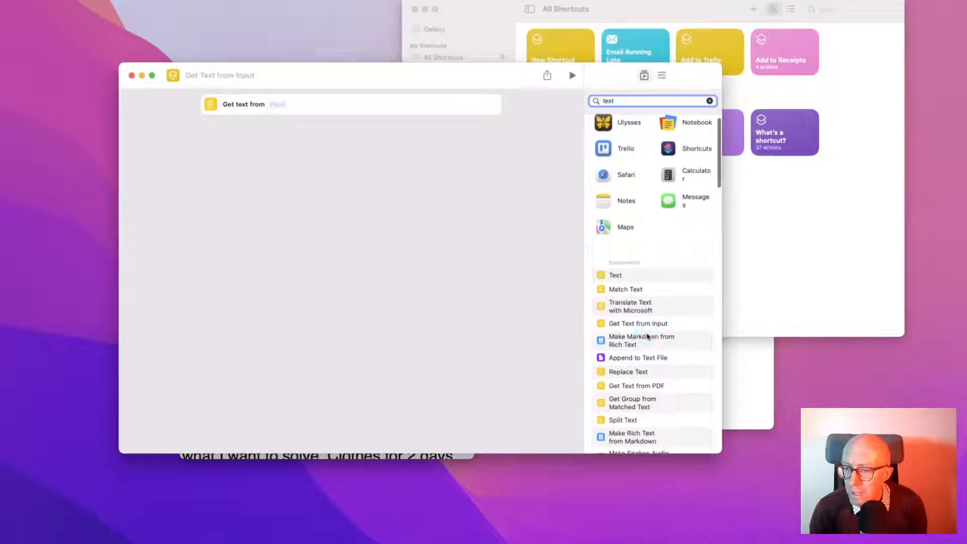
scroll(648, 336, down, 5)
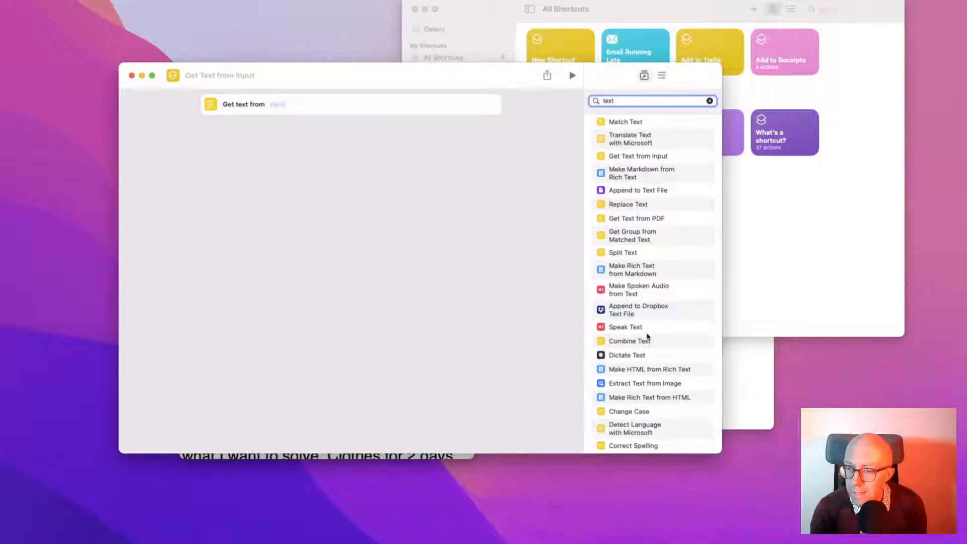
scroll(648, 336, down, 3)
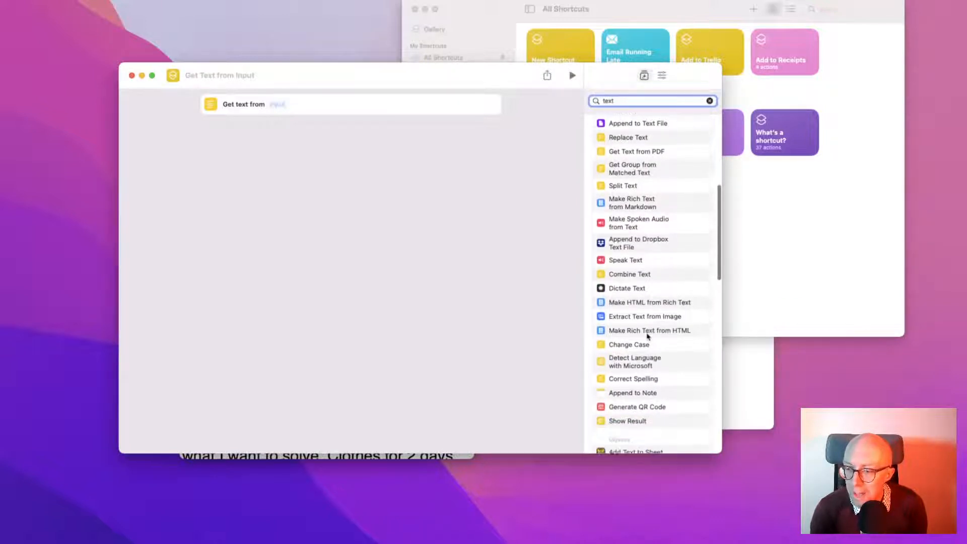
scroll(648, 336, down, 4)
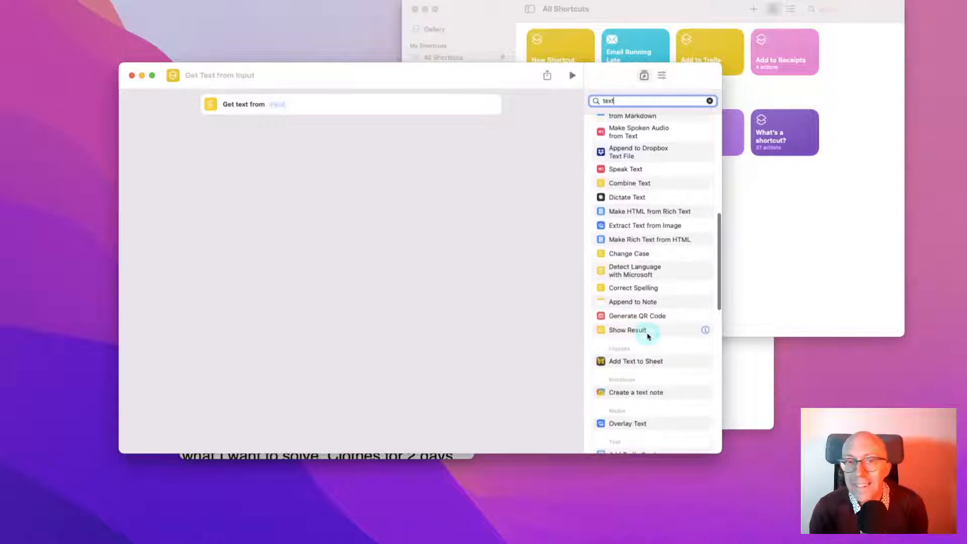
scroll(648, 336, up, 10)
click(277, 105)
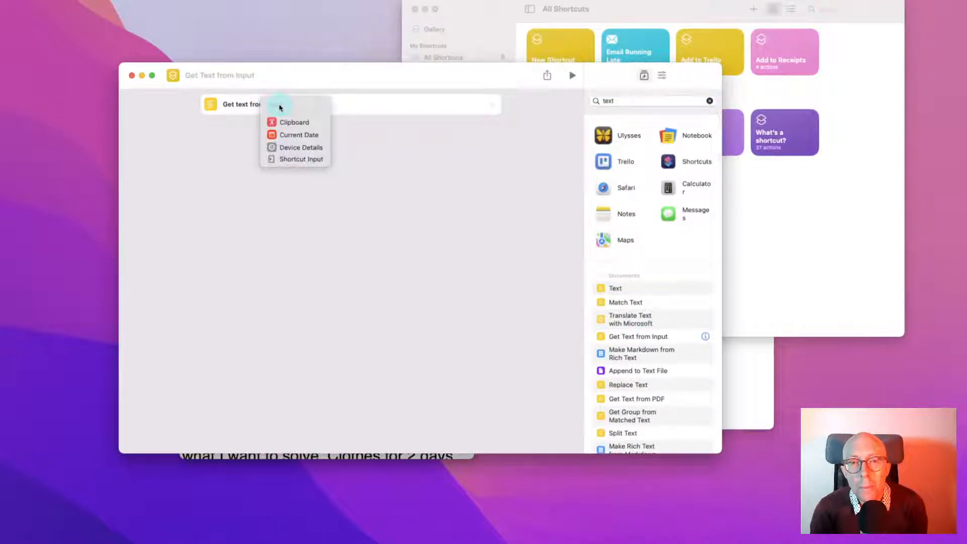
click(230, 164)
scroll(620, 324, down, 15)
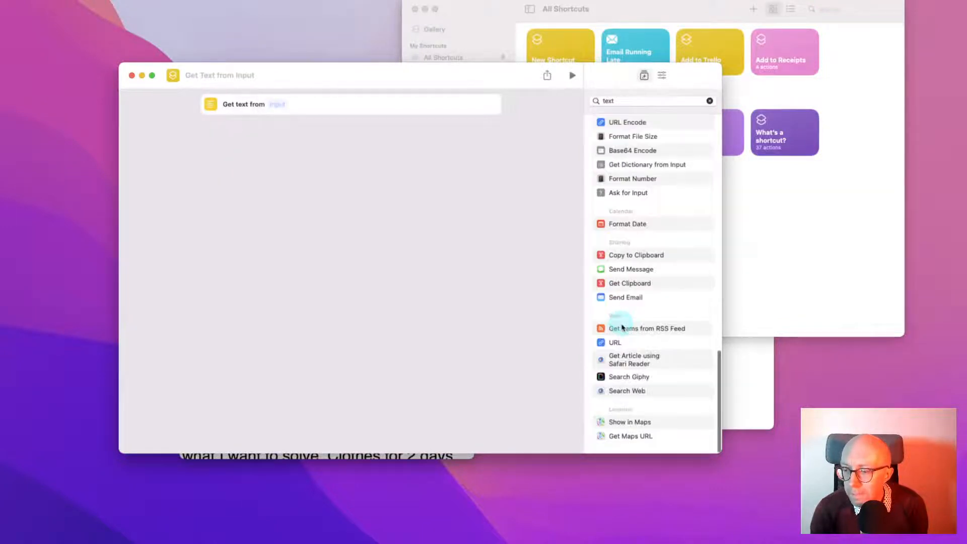
scroll(622, 327, up, 6)
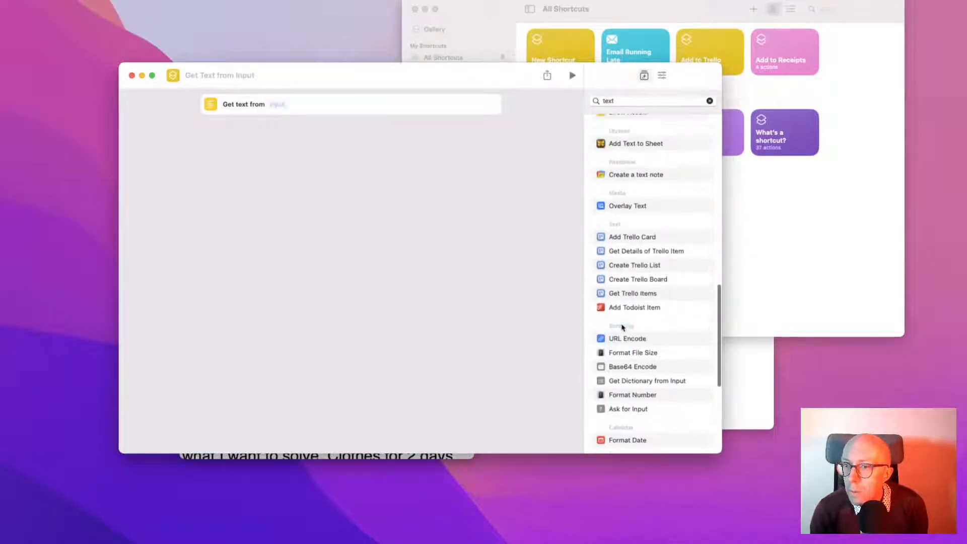
scroll(622, 327, up, 2)
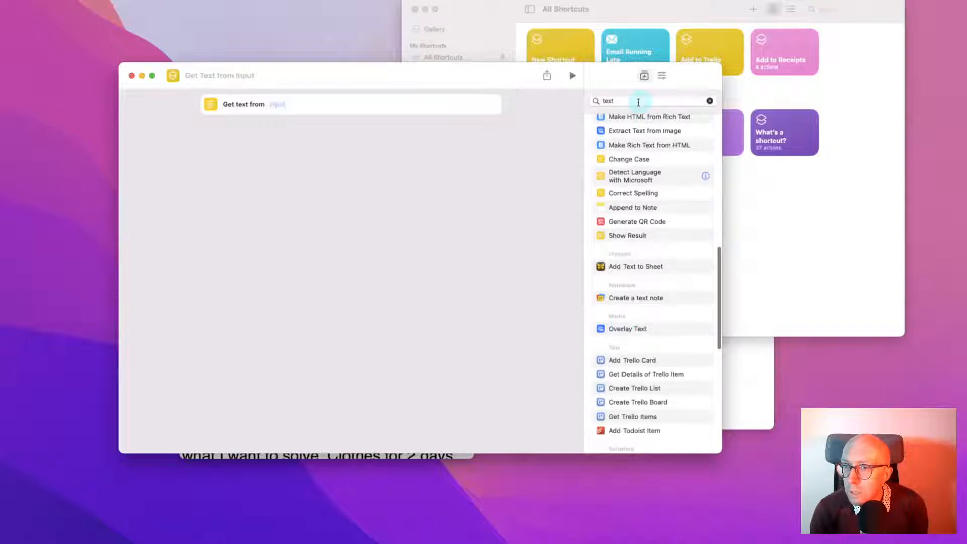
double_click(638, 100)
Search 'mind', read MindNode's action descriptions, and add Quick Entry below Get Text from Input
text(m)
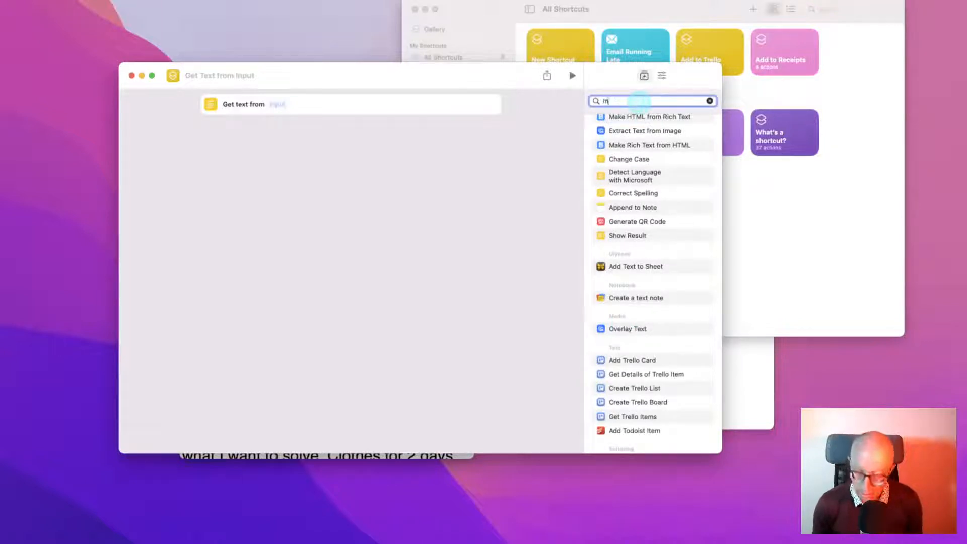
text(ind)
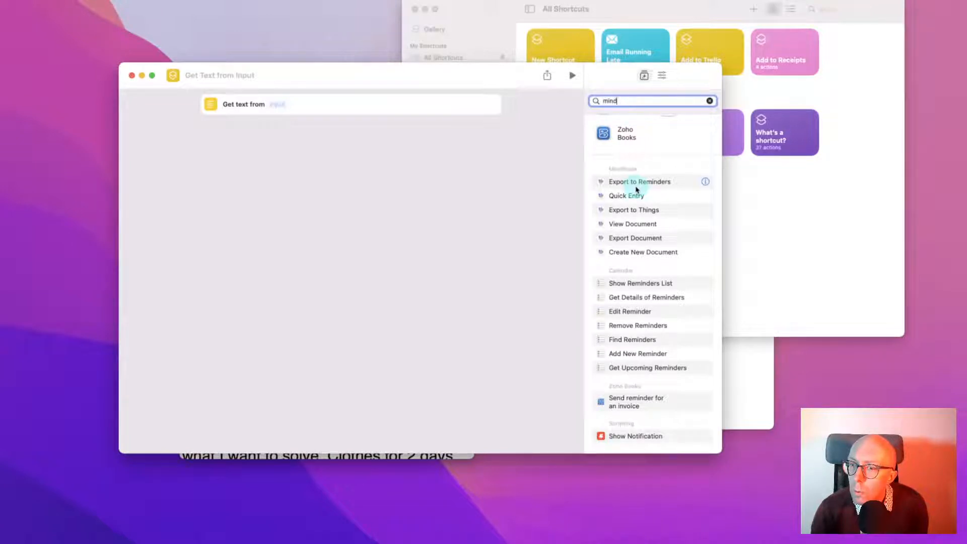
scroll(636, 190, up, 1)
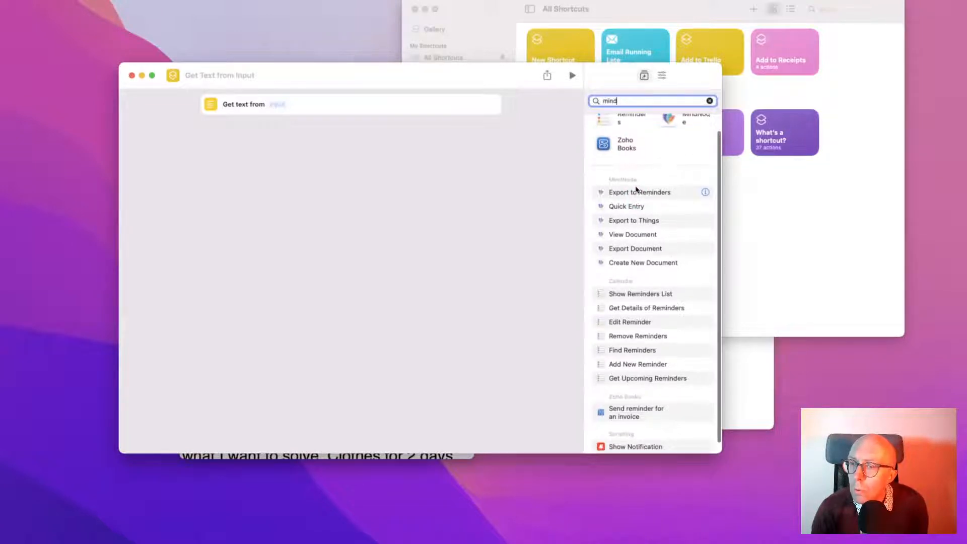
click(705, 192)
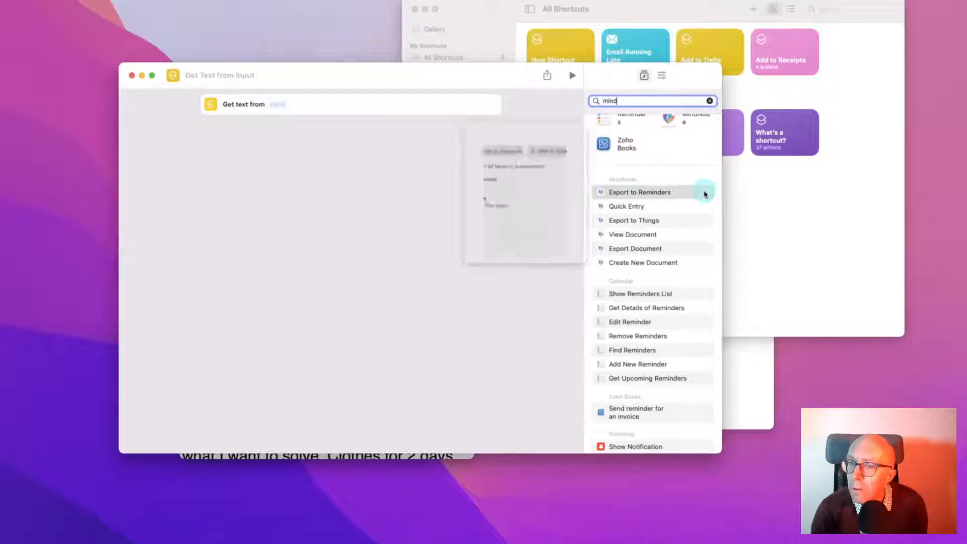
click(685, 178)
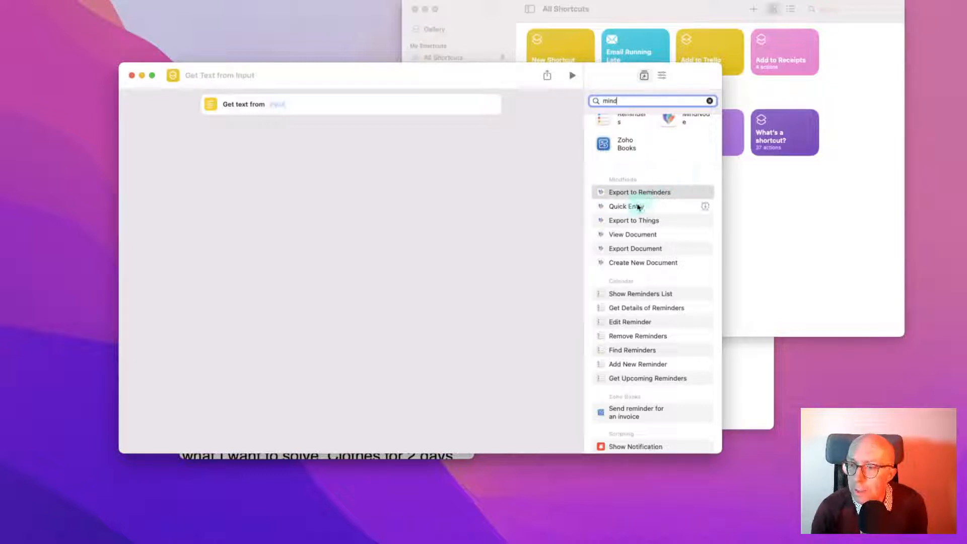
click(703, 206)
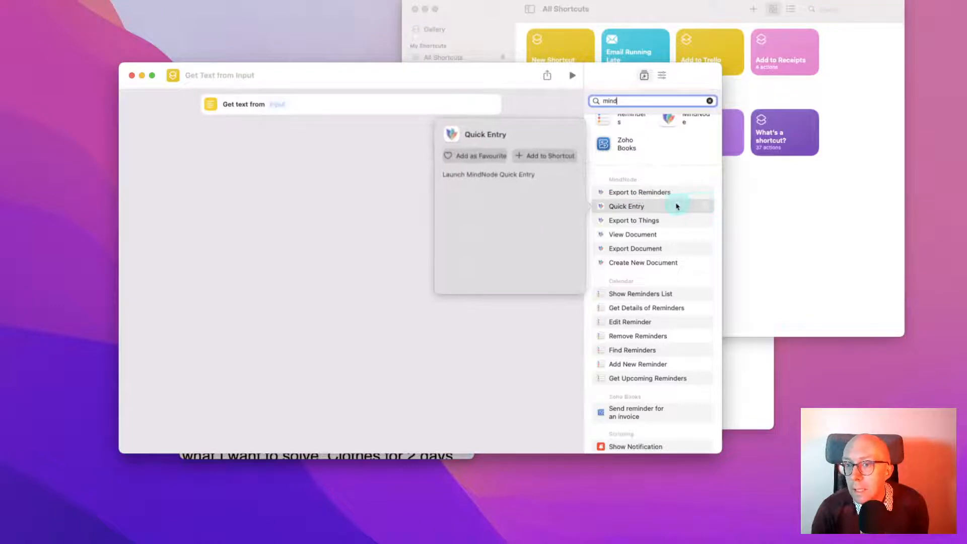
click(601, 206)
drag(601, 207, 339, 130)
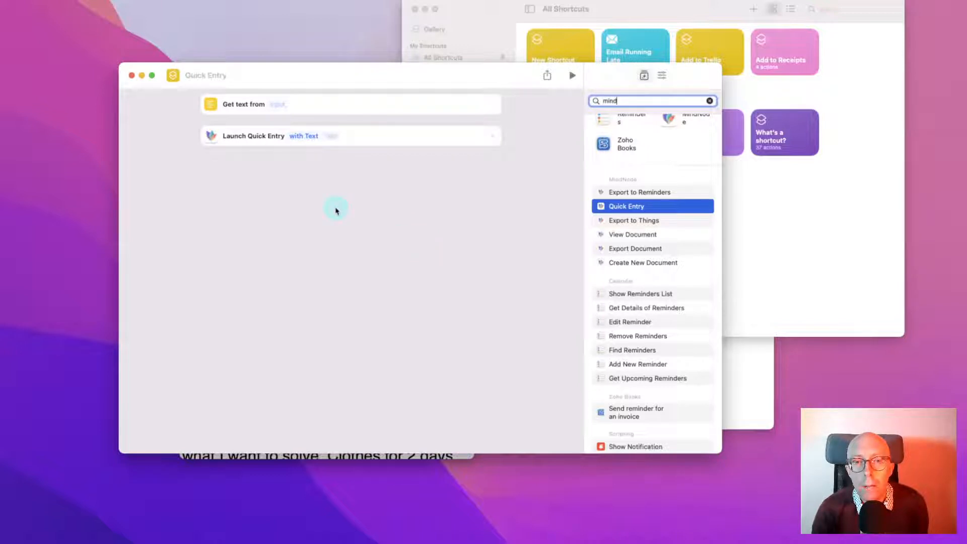
Rename the shortcut 'Add to mindmap', check TextEdit's Services menu, then open Details
click(197, 77)
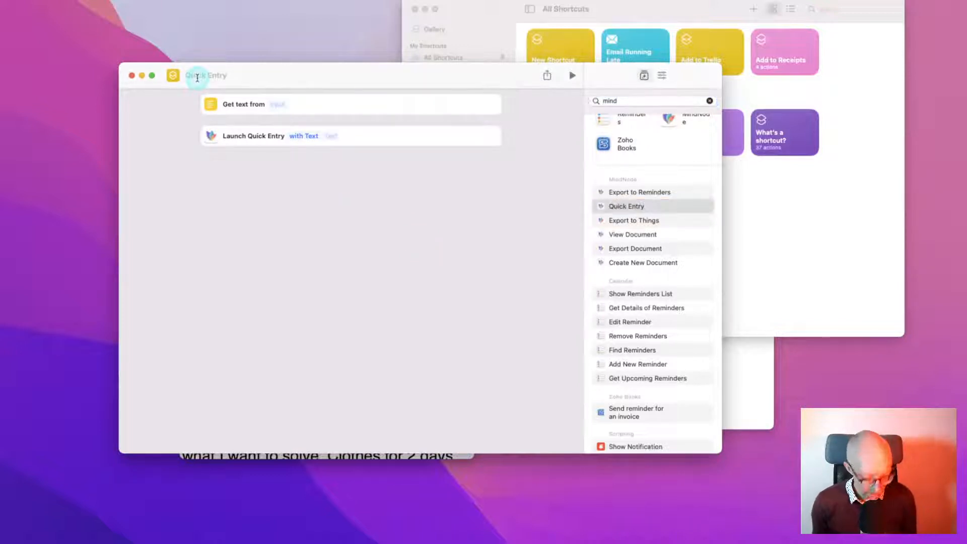
text(Add)
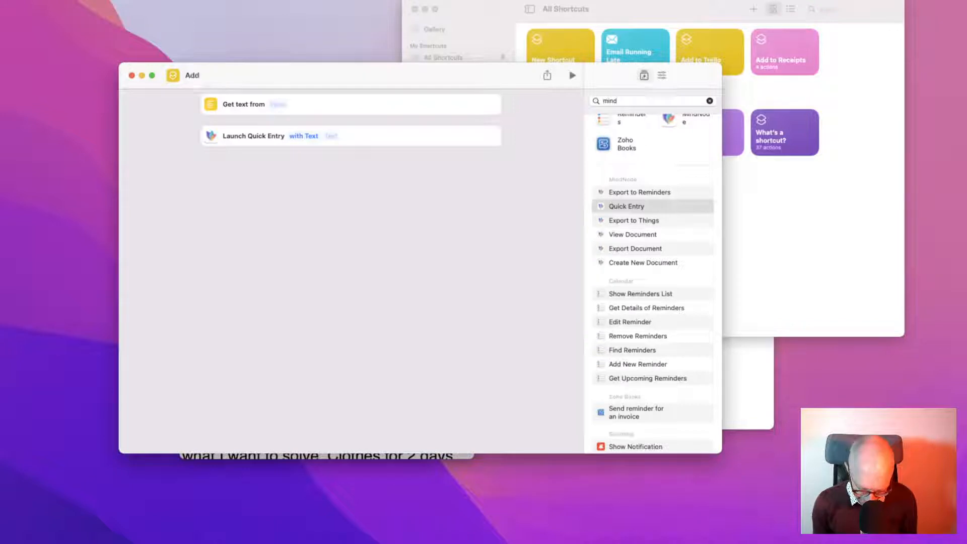
text( to mindmap)
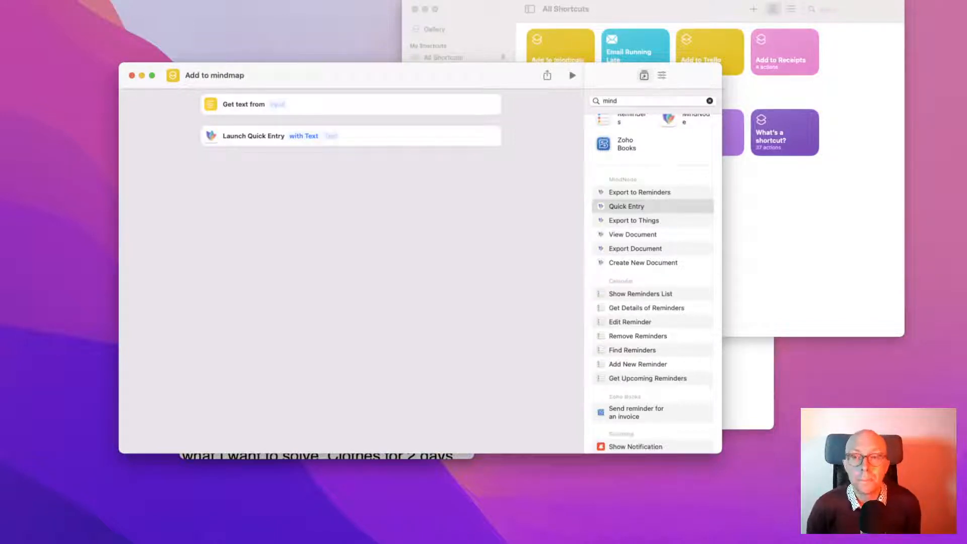
key(super+Tab)
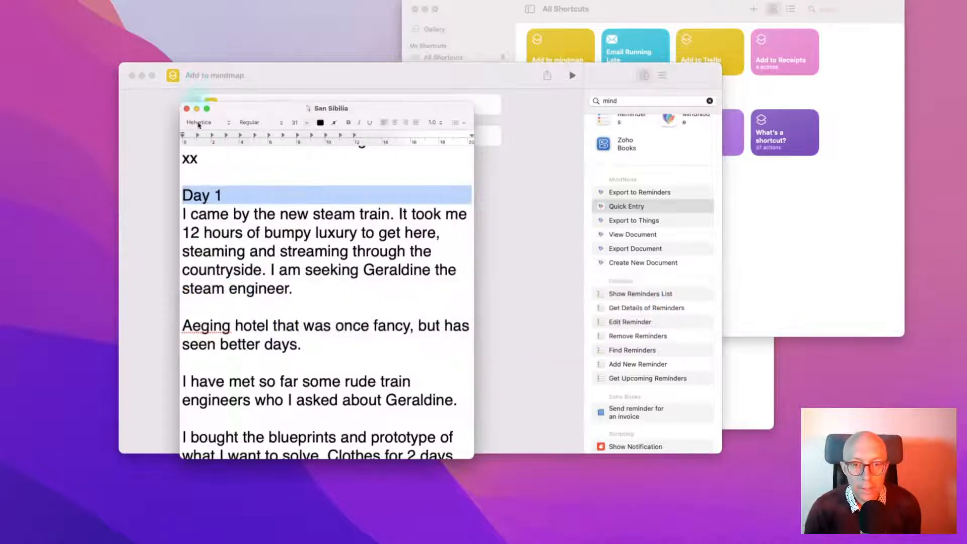
right_click(200, 193)
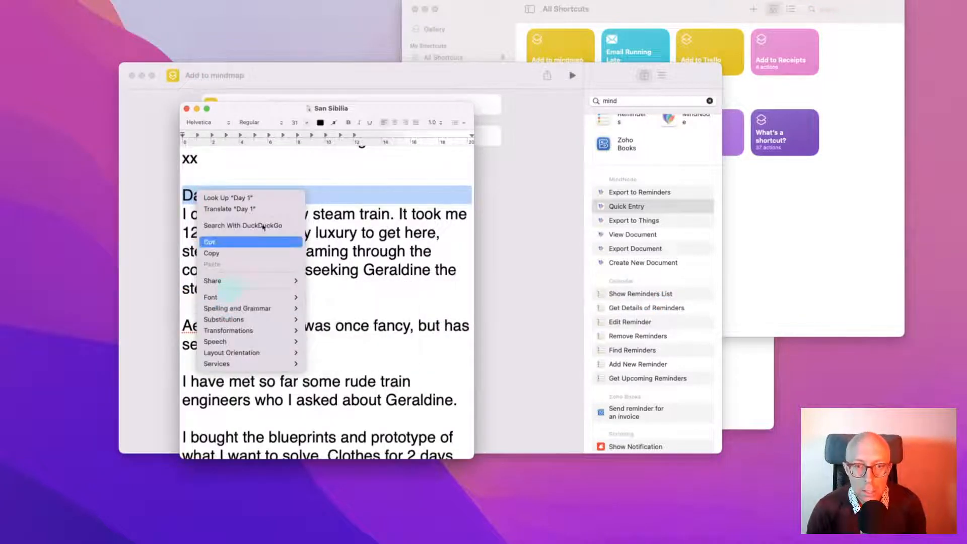
click(529, 199)
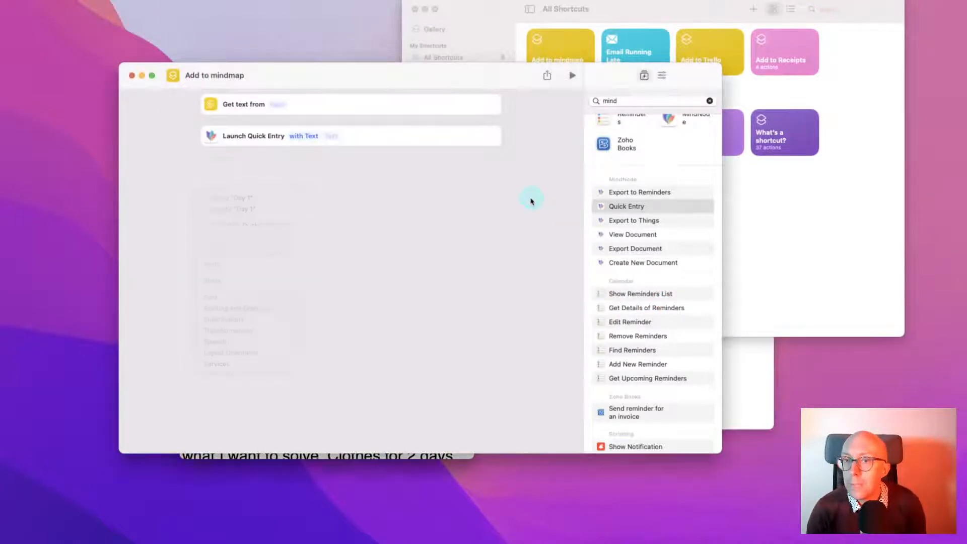
click(662, 75)
Enable Use as Quick Action receiving Any input, with Finder unchecked and Services Menu kept
click(597, 127)
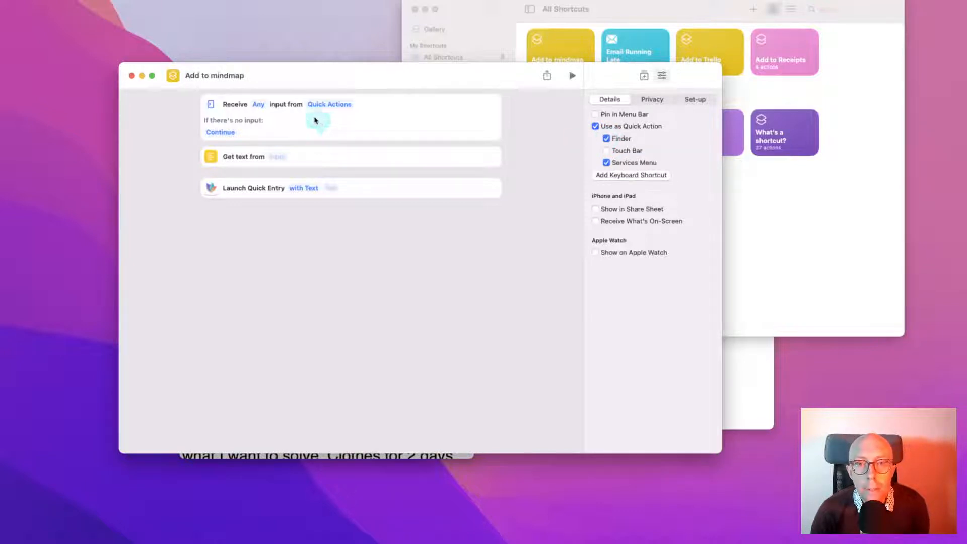
click(258, 105)
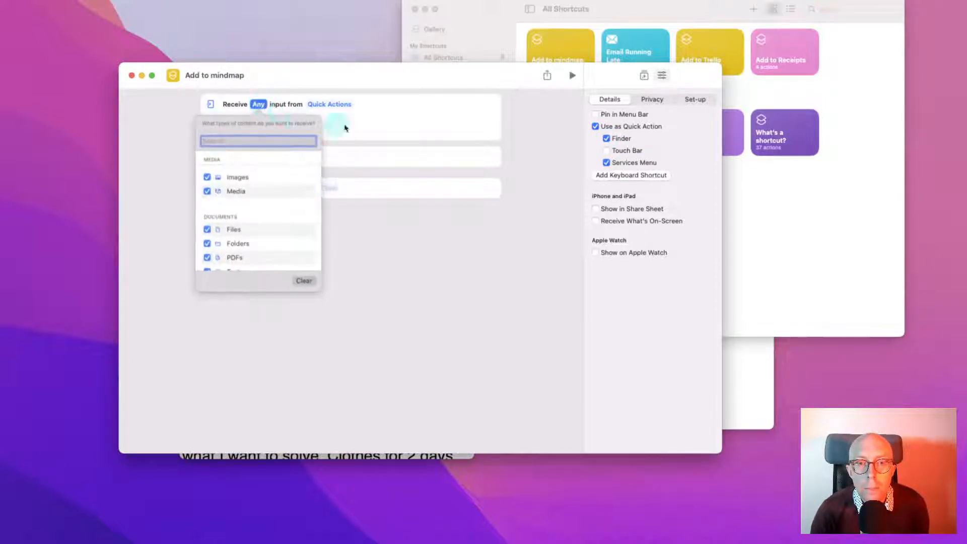
click(335, 104)
click(334, 105)
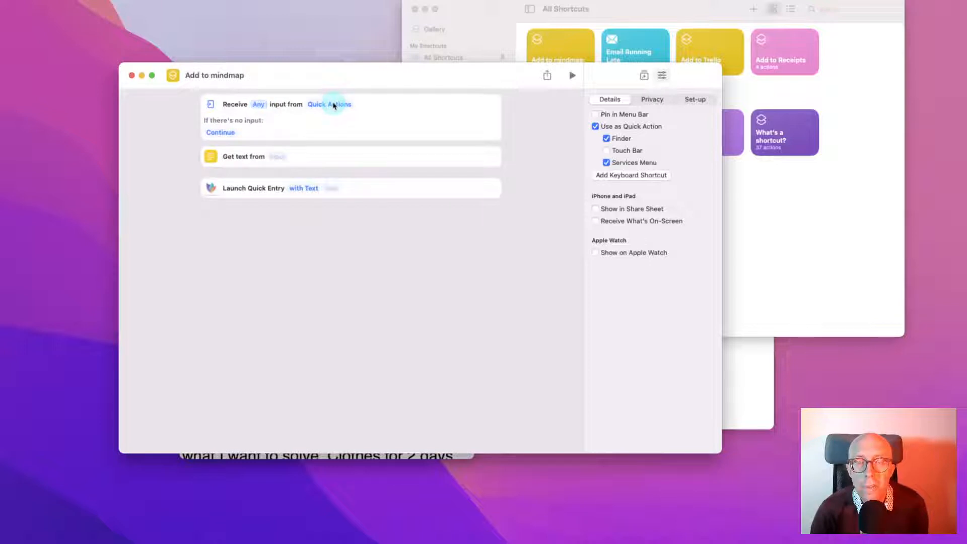
click(334, 105)
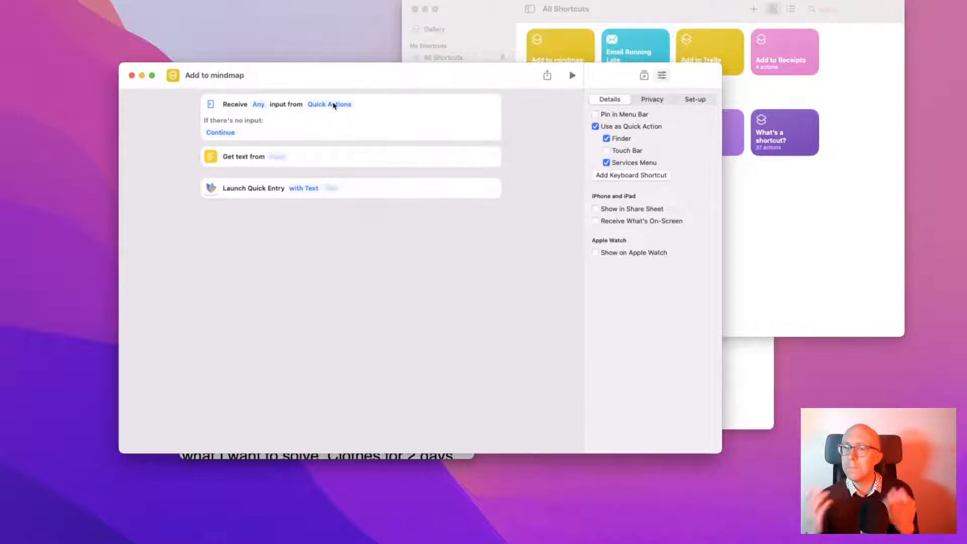
click(606, 138)
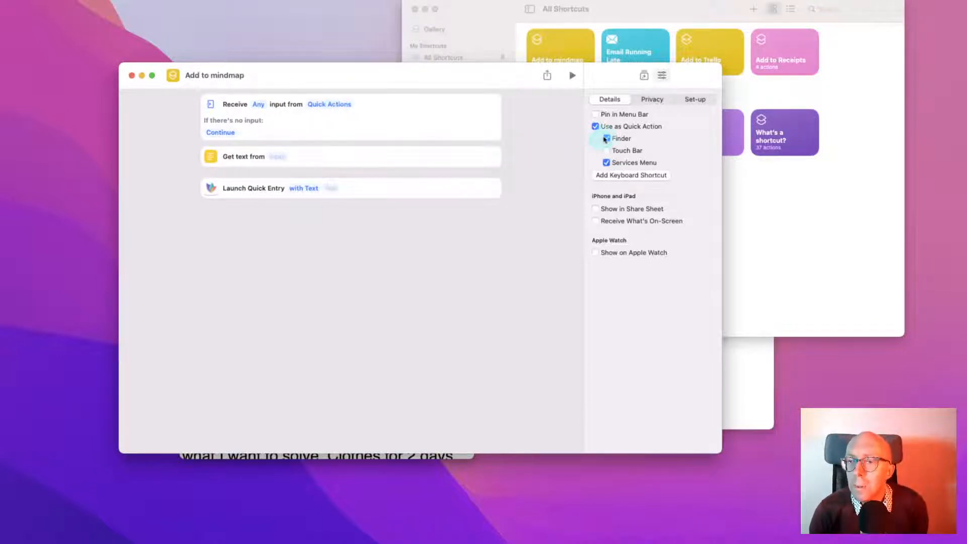
click(325, 105)
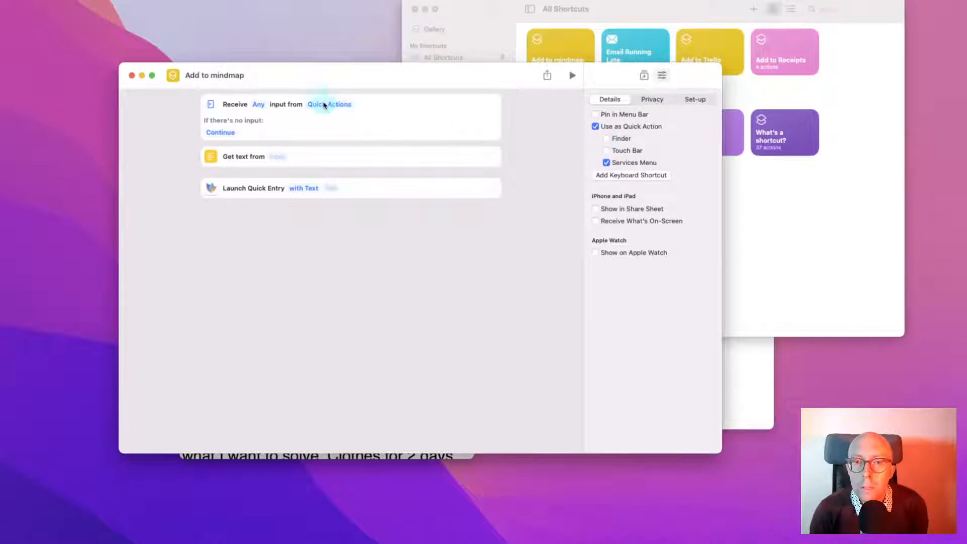
click(629, 138)
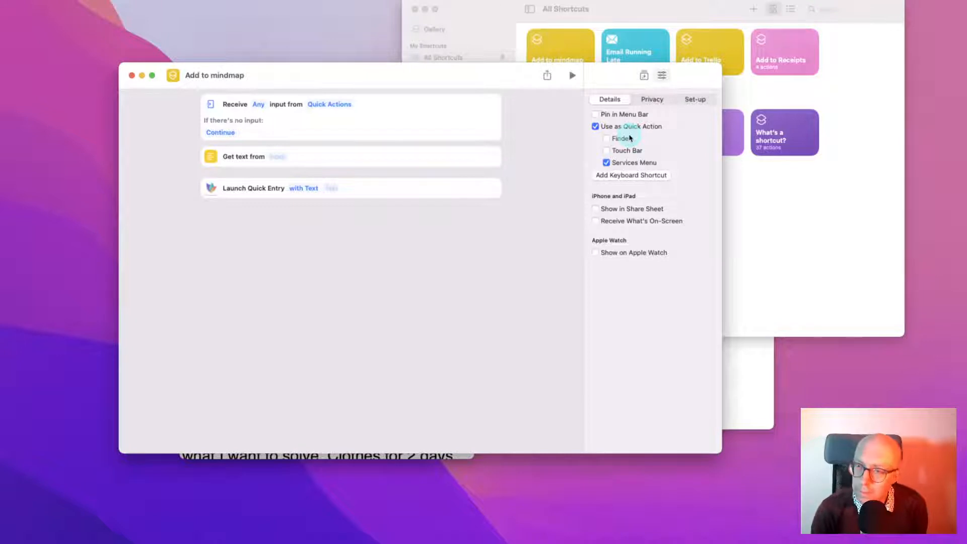
click(418, 253)
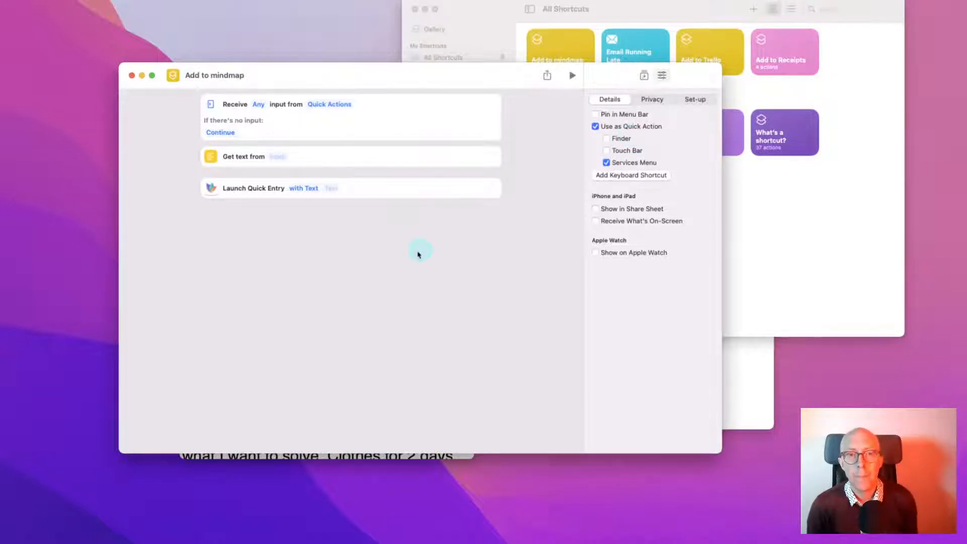
key(super+Tab)
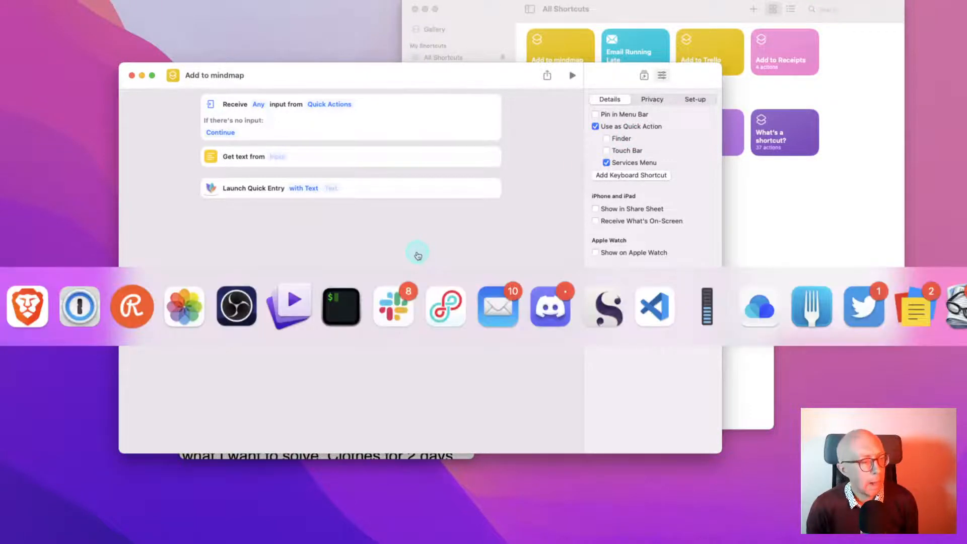
Run Services > Add to mindmap on Day 1, then check and close the Stream workflow map
right_click(217, 196)
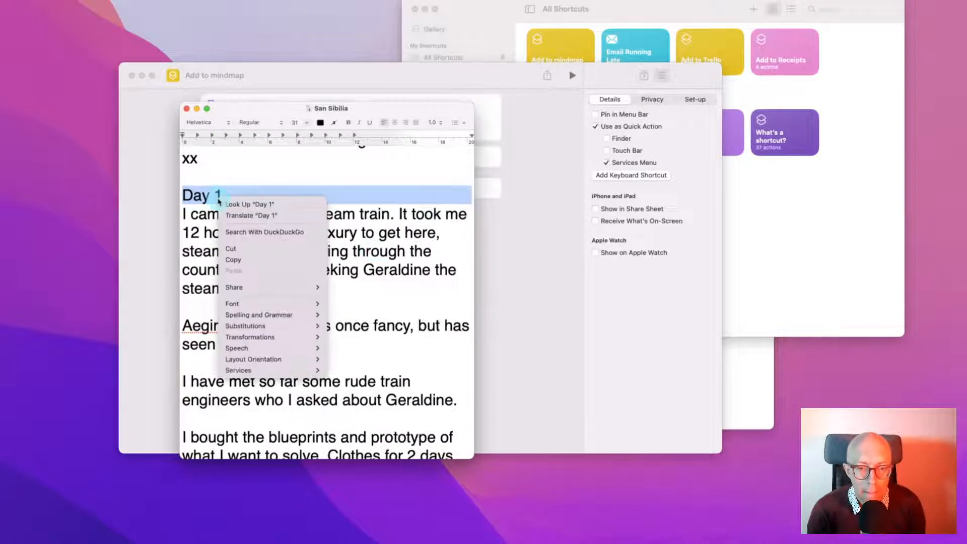
mouse_move(254, 370)
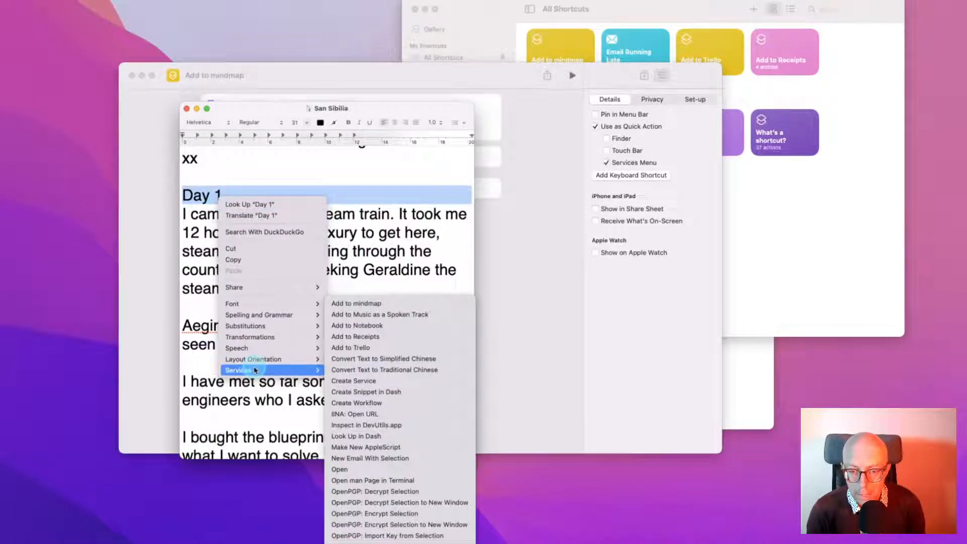
click(370, 305)
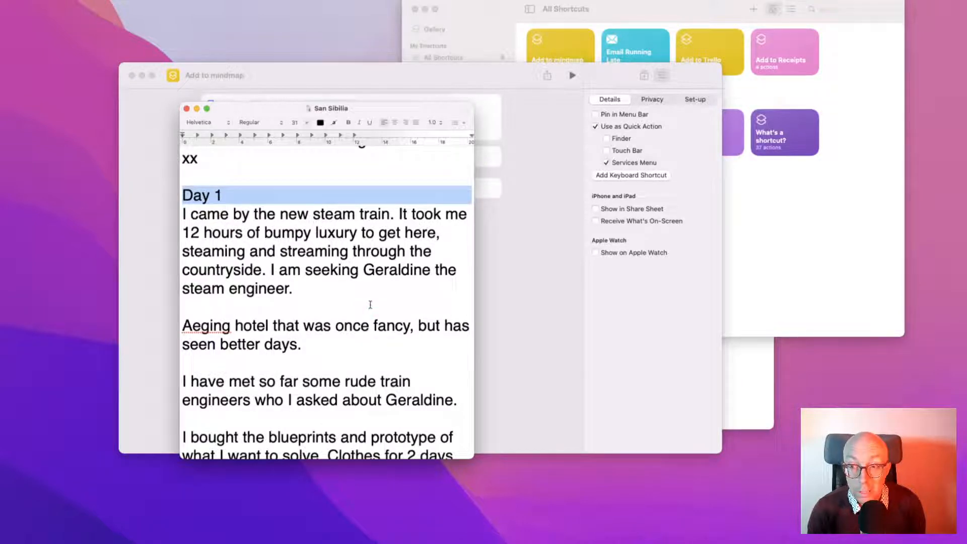
click(371, 307)
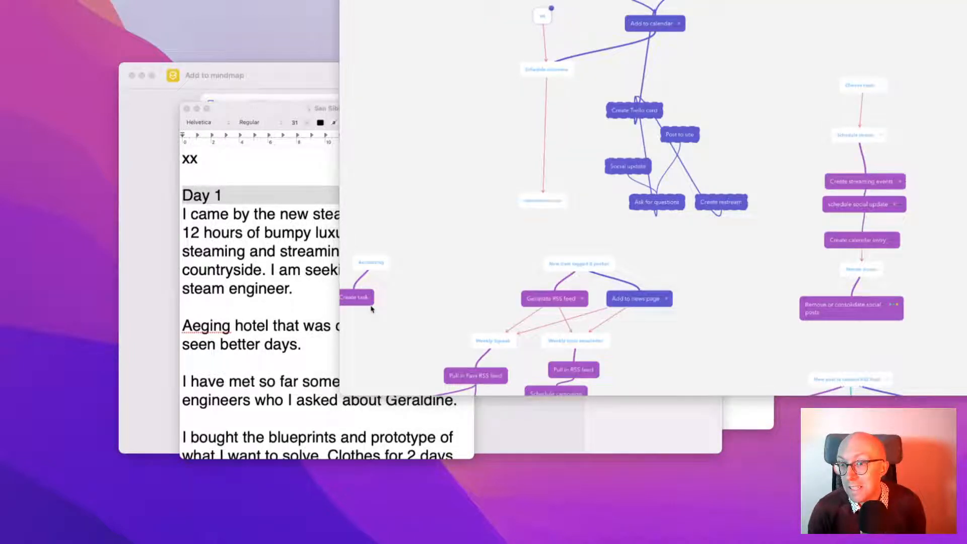
click(372, 309)
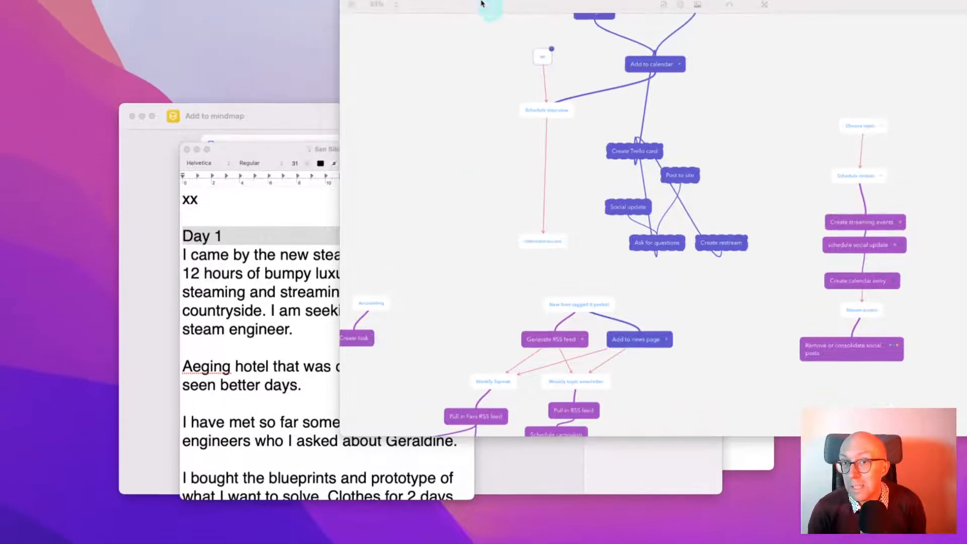
drag(453, 18, 306, 118)
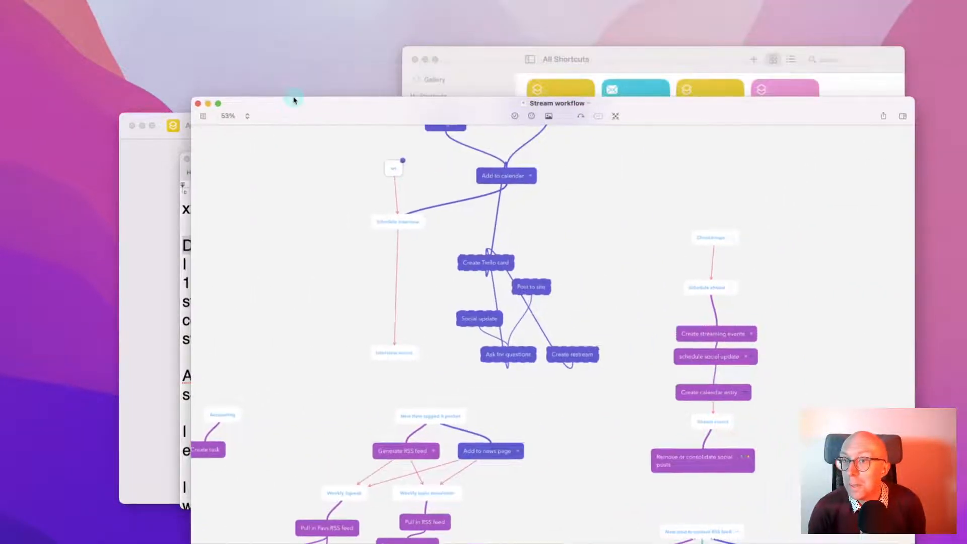
click(198, 103)
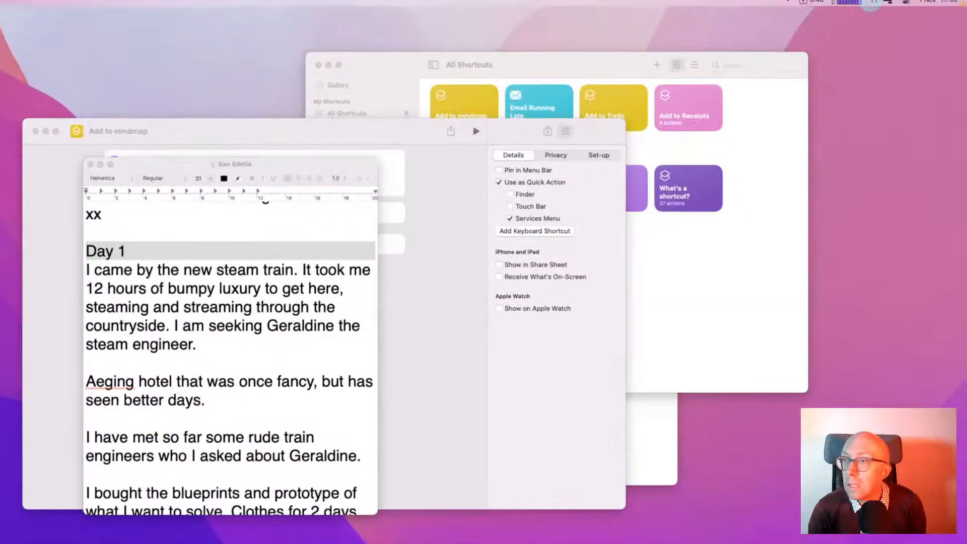
Return to the San Sibilia document, rerun Add to mindmap on Day 1, and move the window right
click(943, 4)
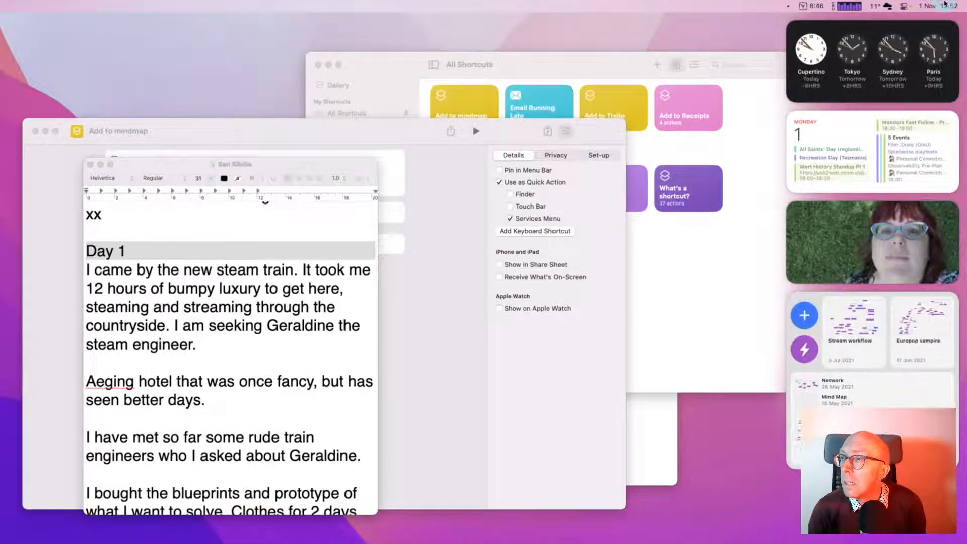
click(436, 167)
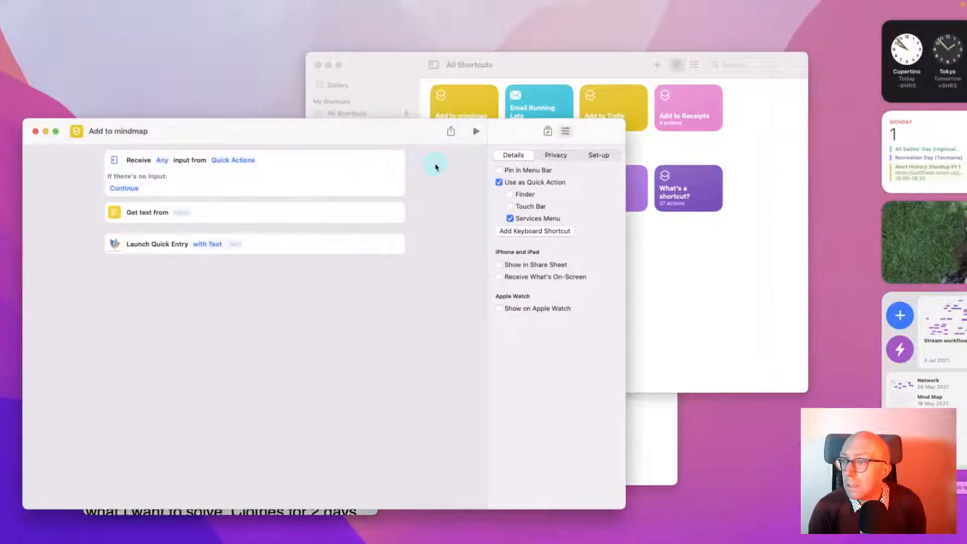
key(super+alt+d)
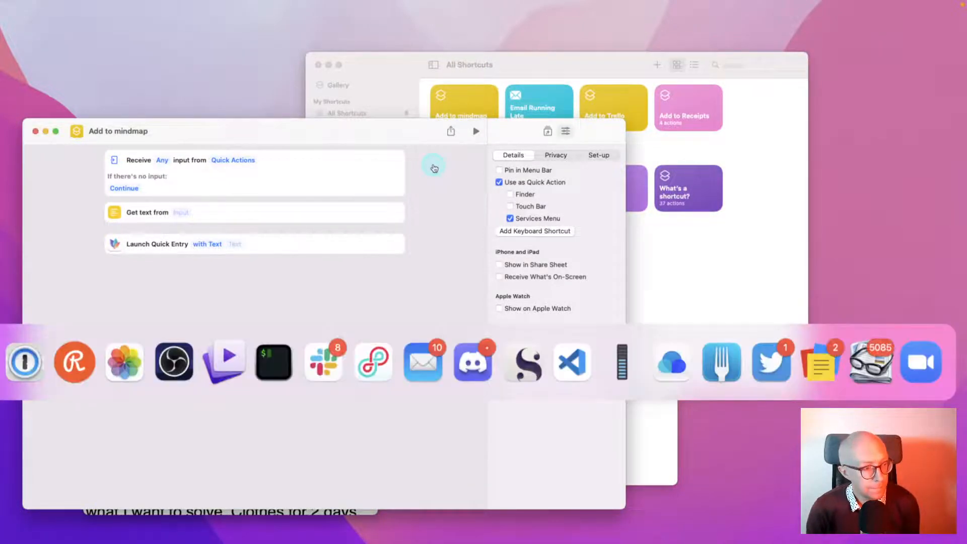
click(227, 512)
right_click(107, 250)
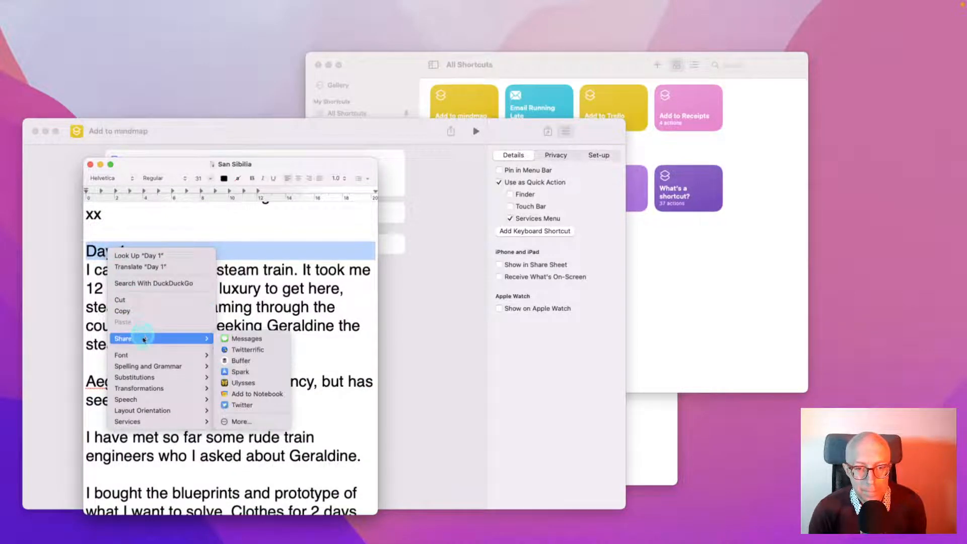
mouse_move(194, 422)
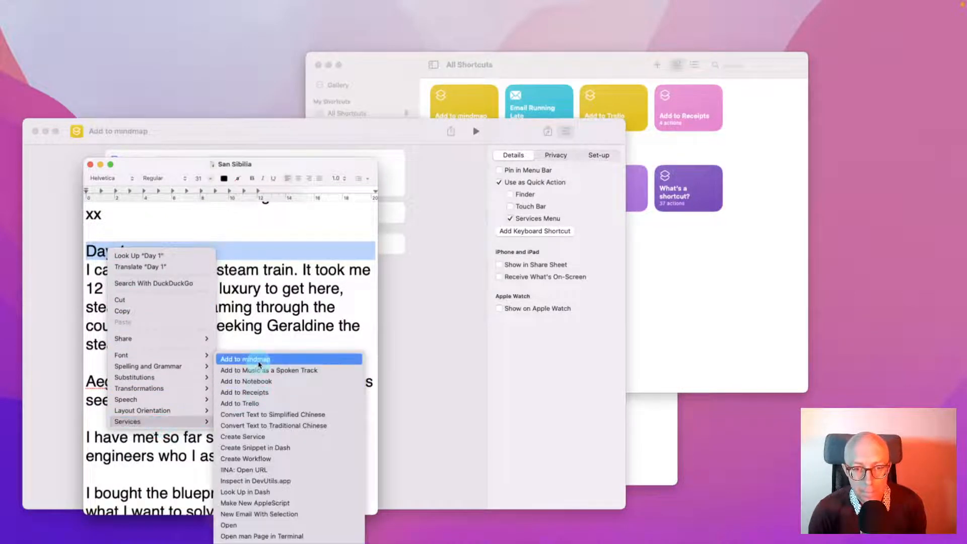
click(260, 361)
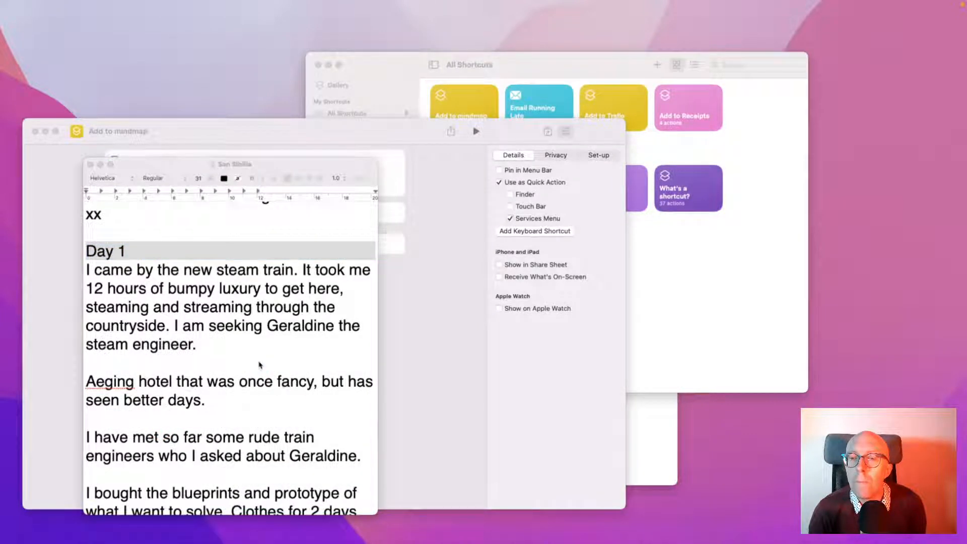
mouse_move(742, 4)
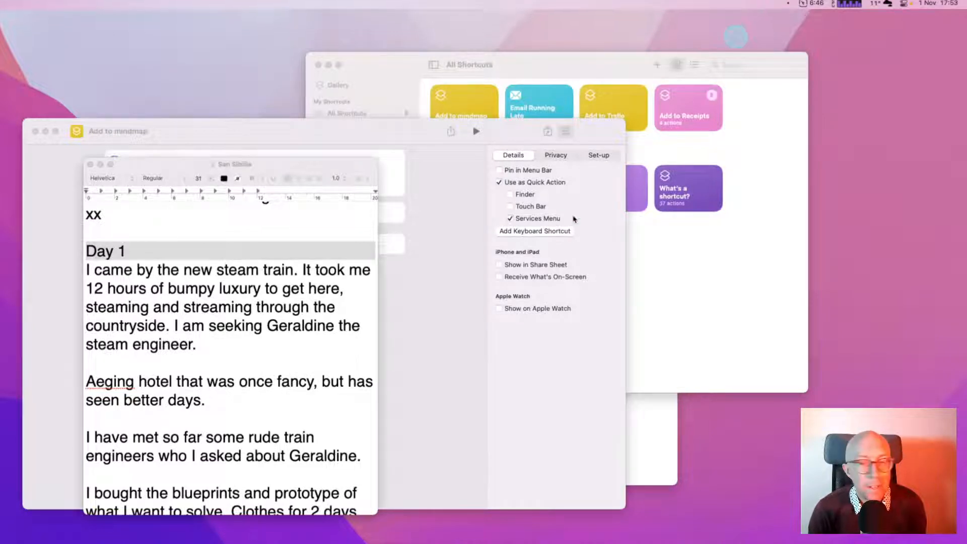
click(935, 4)
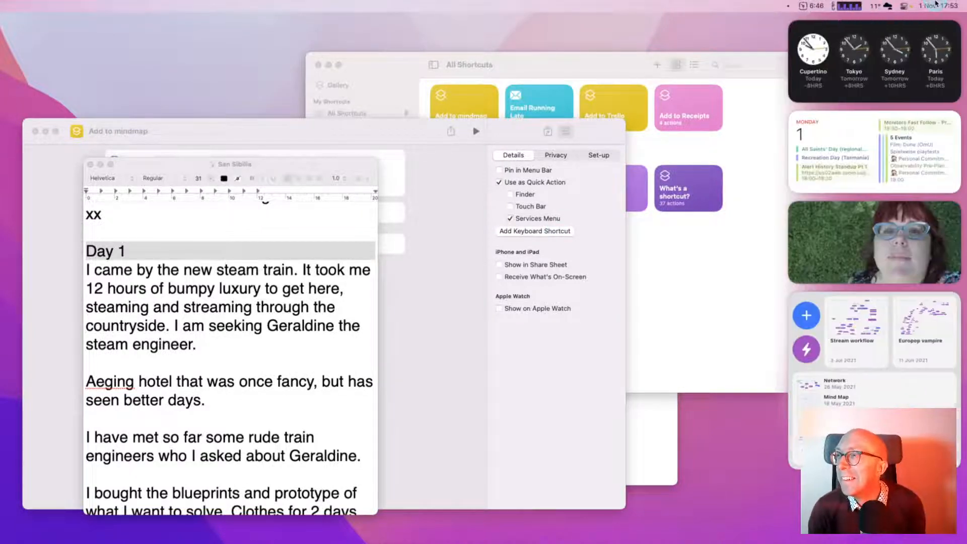
click(935, 4)
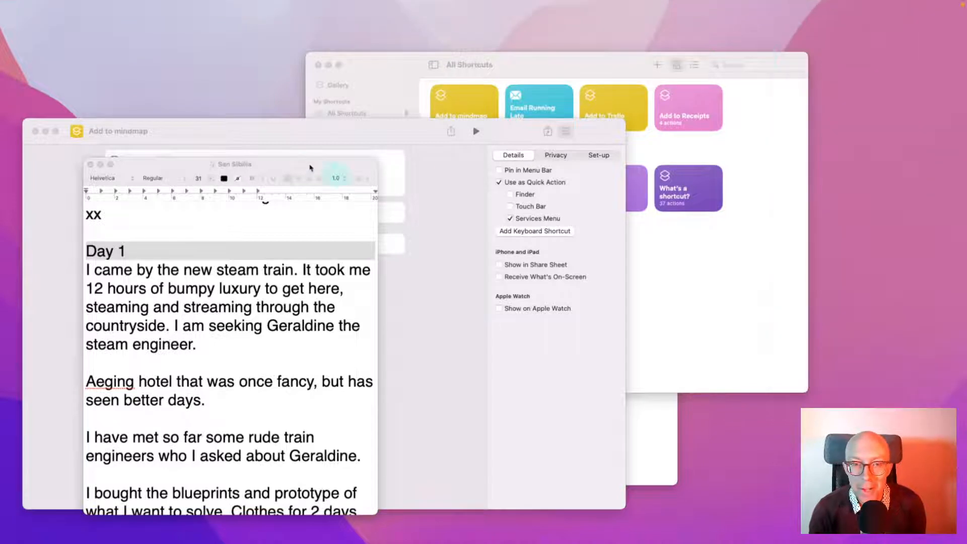
drag(300, 165, 569, 151)
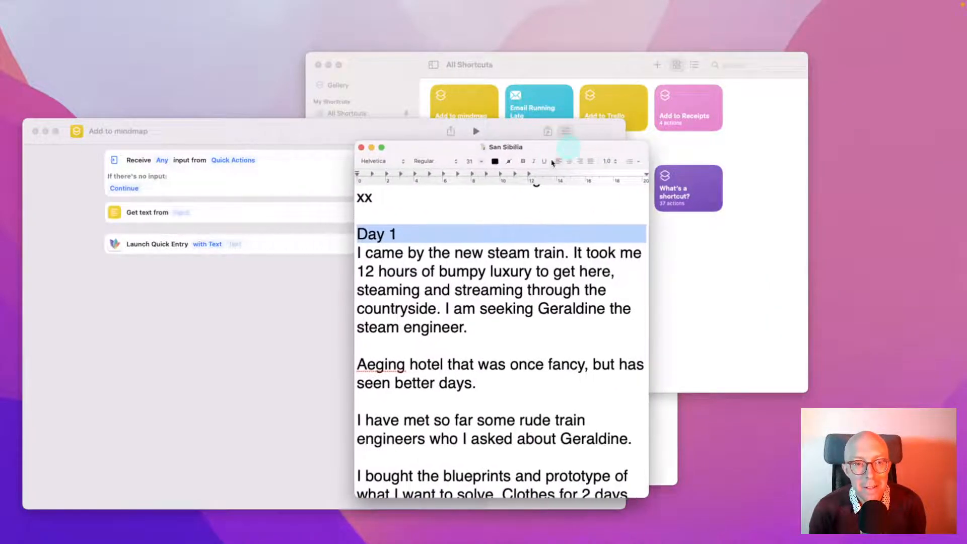
Make Get Text read Shortcut Input and ask for Text when there's no input
click(256, 262)
click(184, 214)
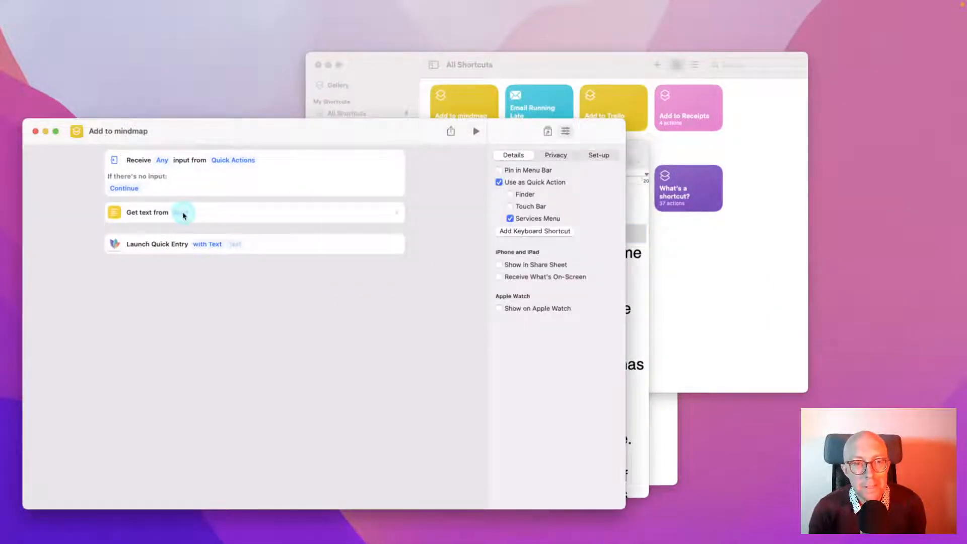
click(184, 214)
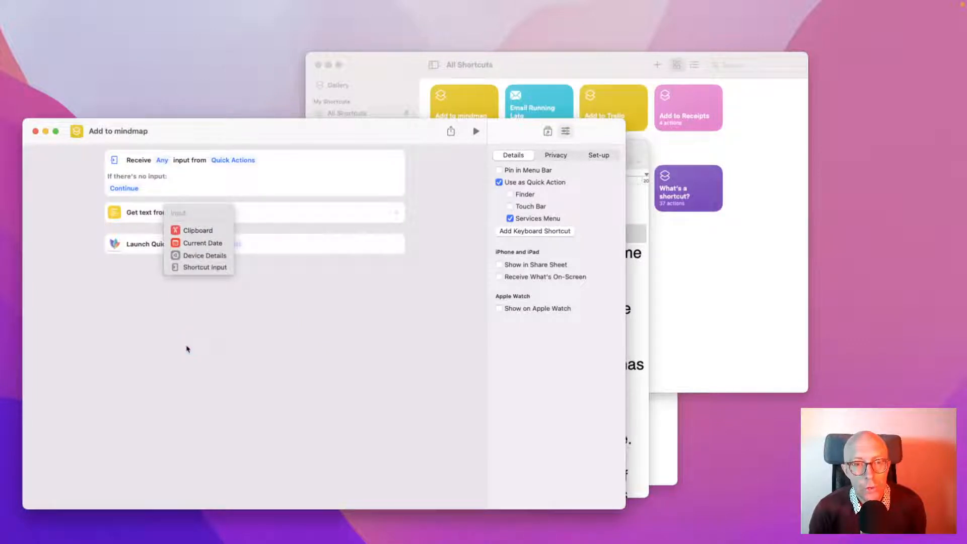
click(194, 268)
click(226, 383)
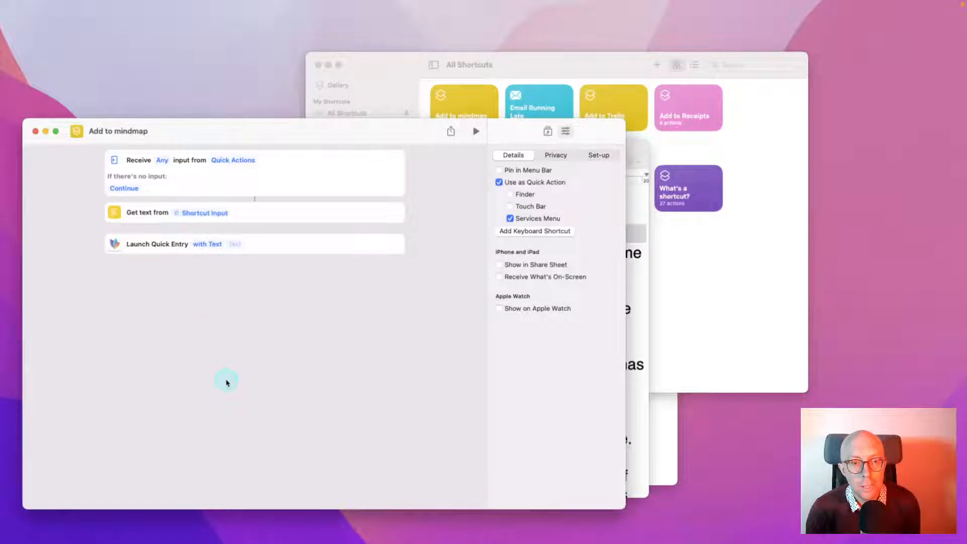
click(124, 188)
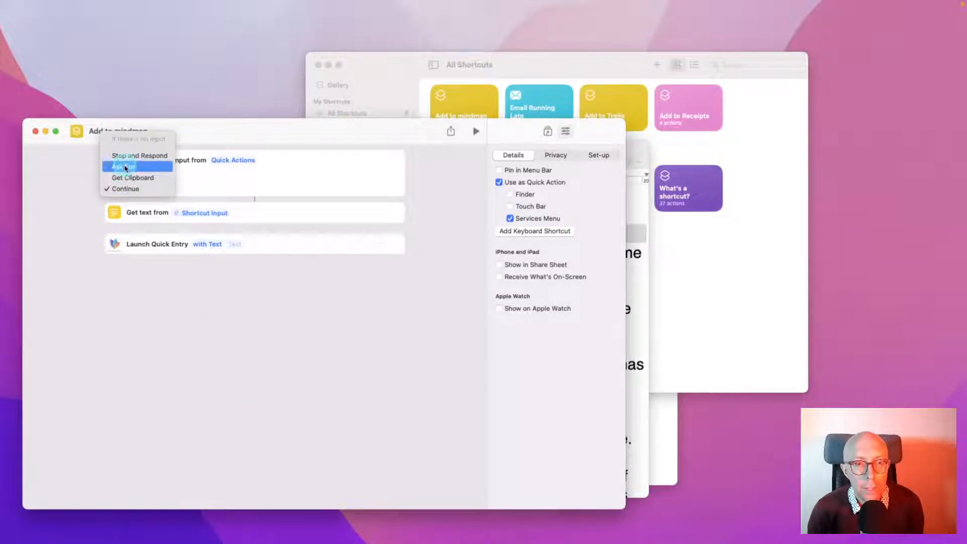
click(125, 167)
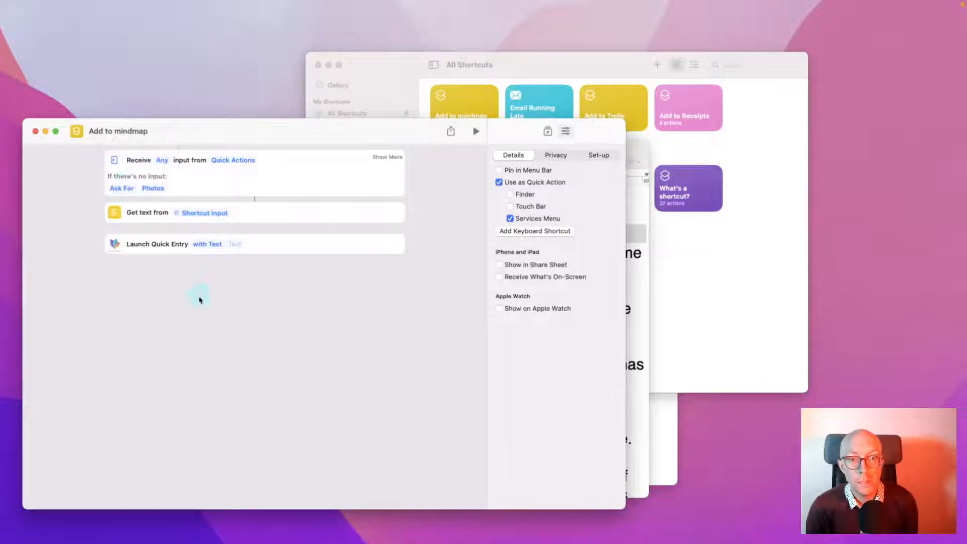
click(158, 193)
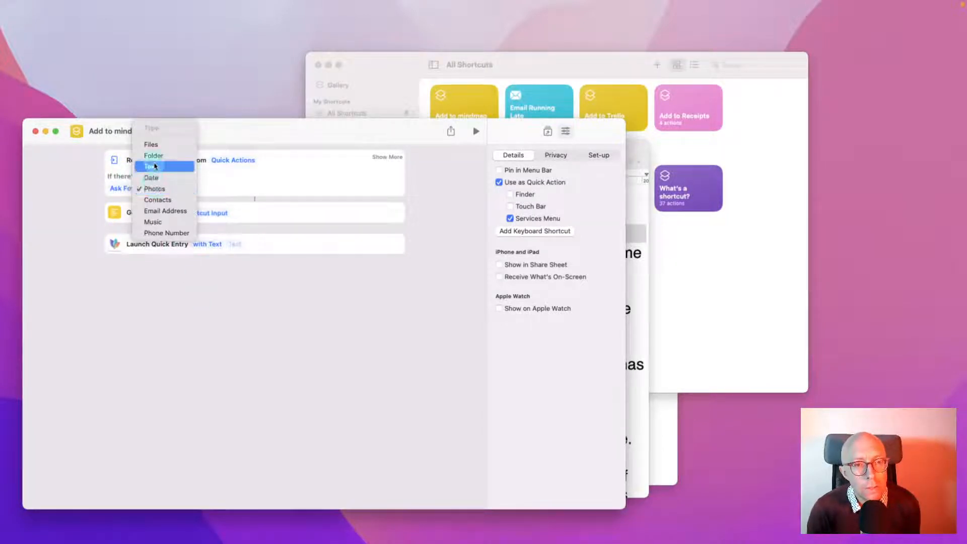
click(151, 164)
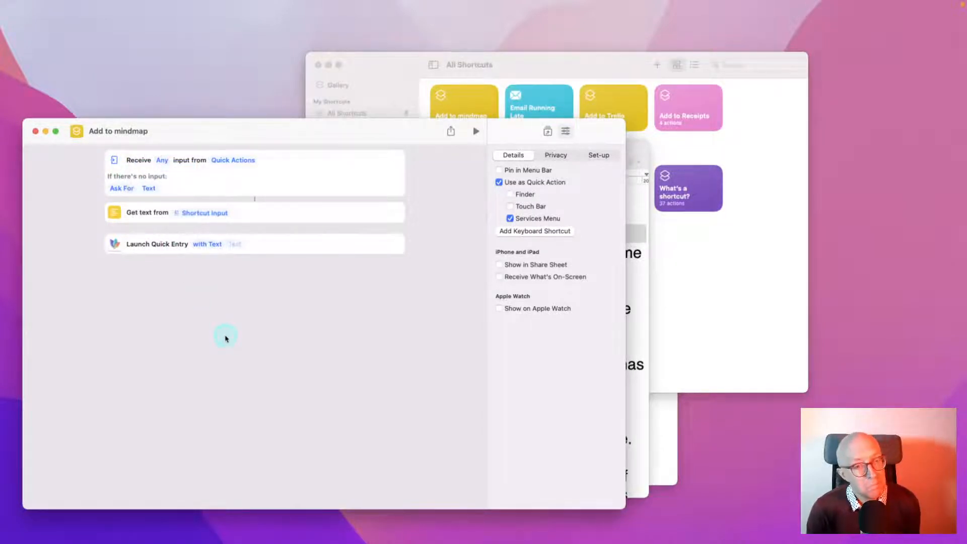
Run Services > Add to mindmap on the Day 1 heading again in TextEdit
key(super+Tab)
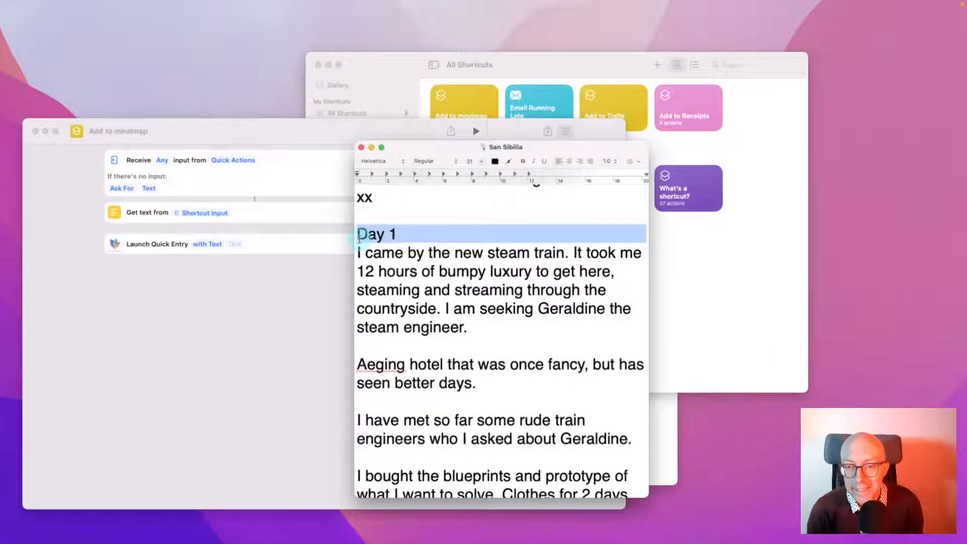
right_click(371, 237)
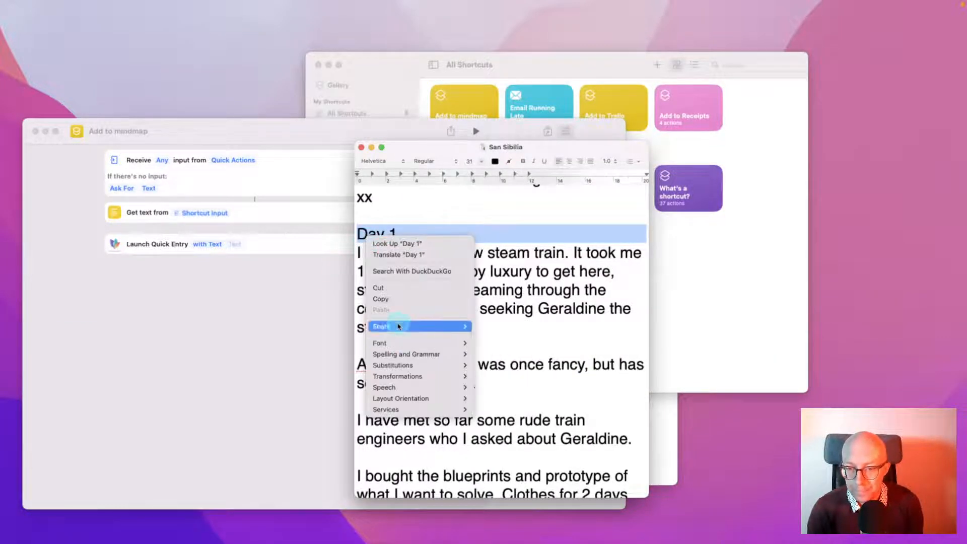
mouse_move(429, 408)
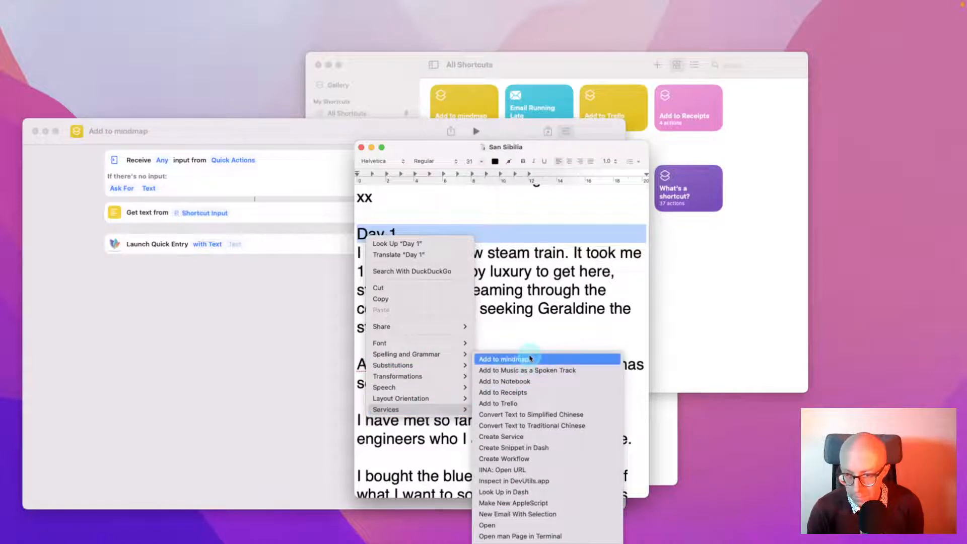
click(530, 359)
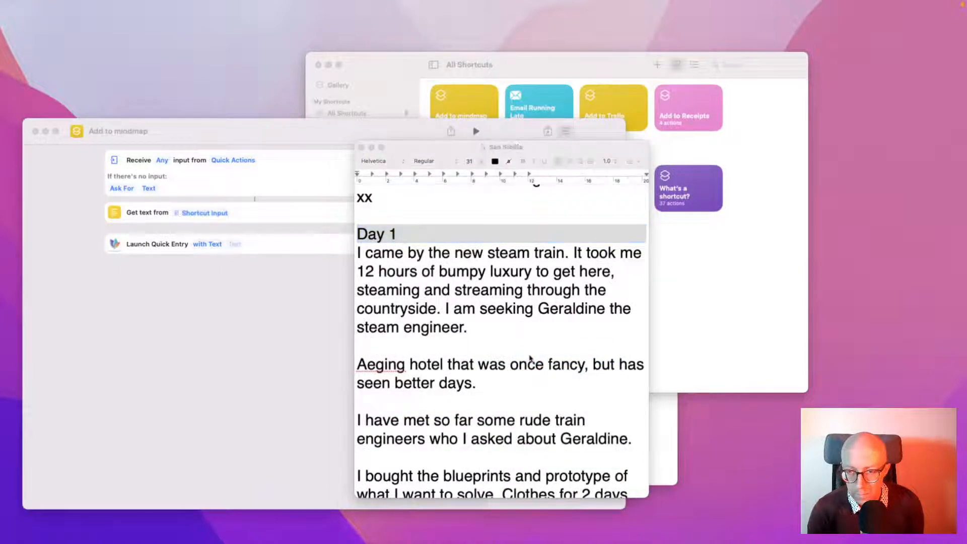
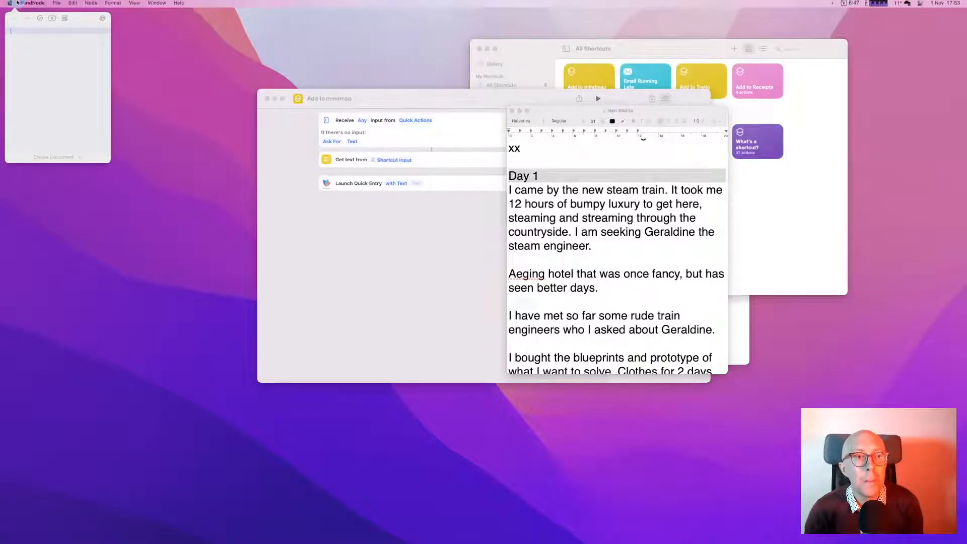
Bring the Add to mindmap shortcut editor in front of the empty Quick Entry note
click(22, 34)
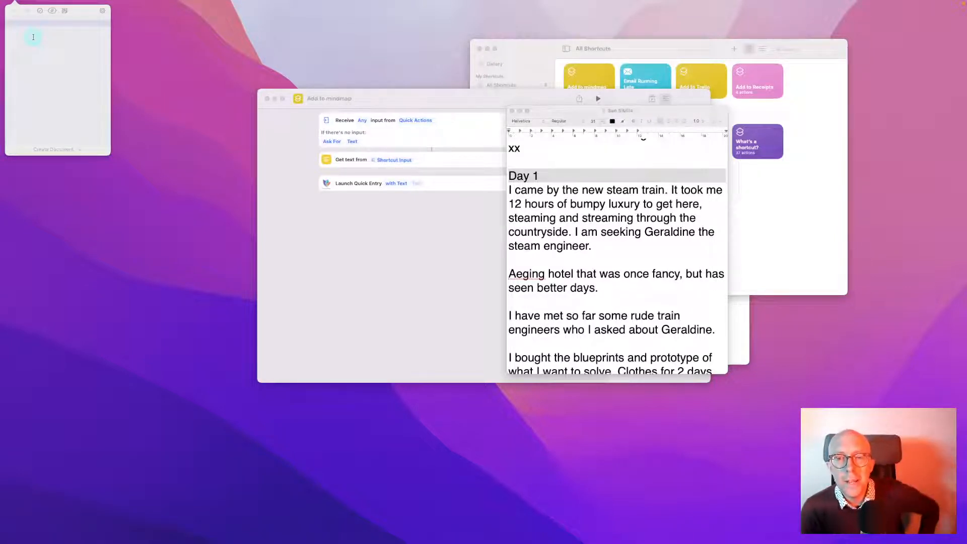
click(410, 223)
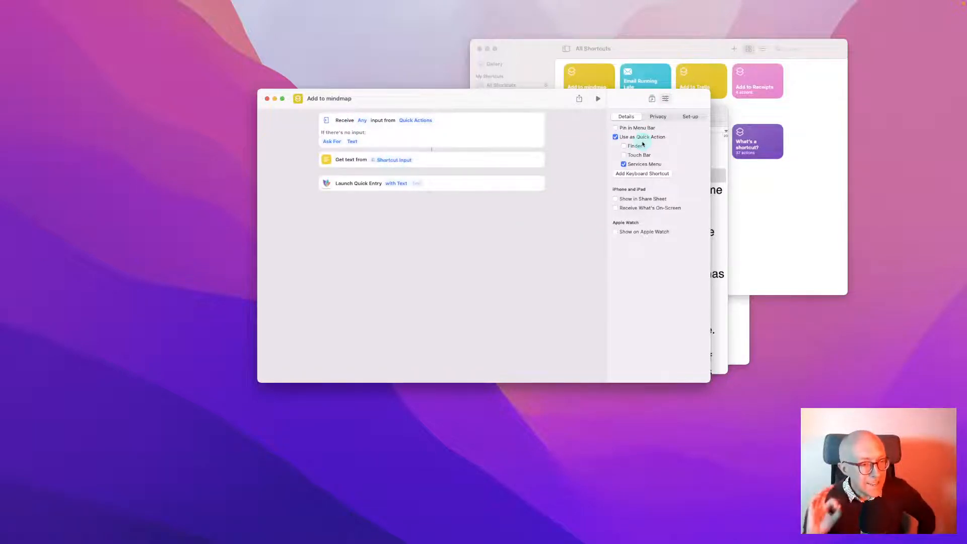
Open the action library and replace the 'mind' search with 'text'
click(652, 98)
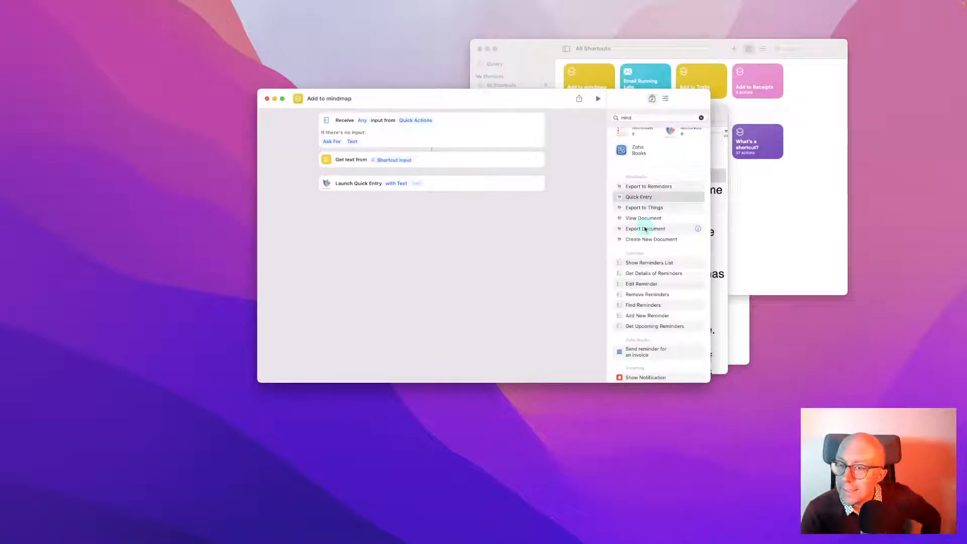
scroll(645, 229, down, 2)
scroll(645, 229, up, 3)
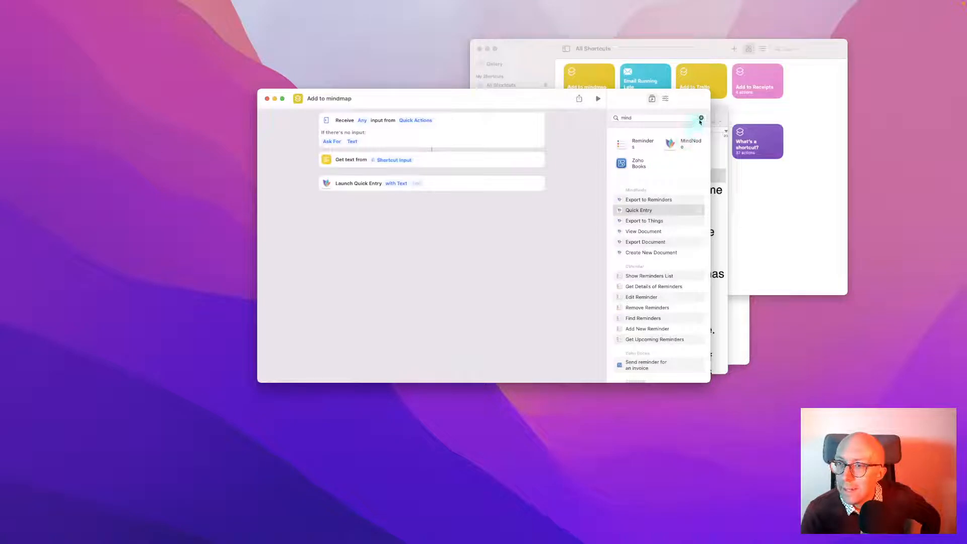
click(701, 118)
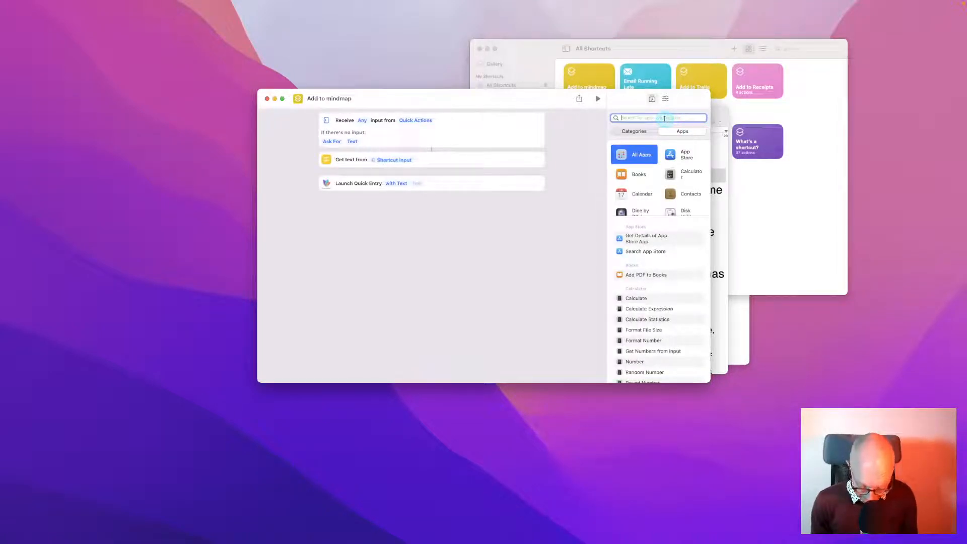
text(tesx)
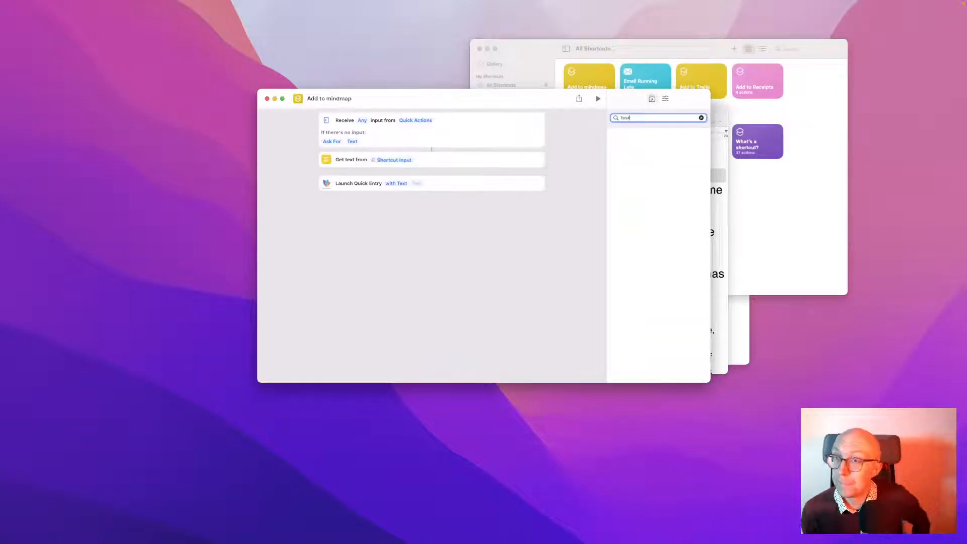
key(BackSpace)
key(BackSpace)
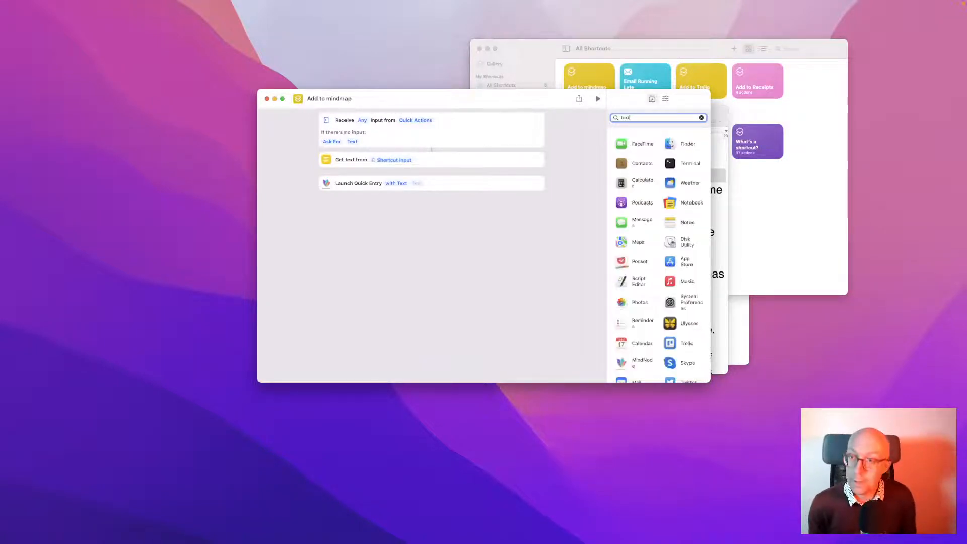
text(xt)
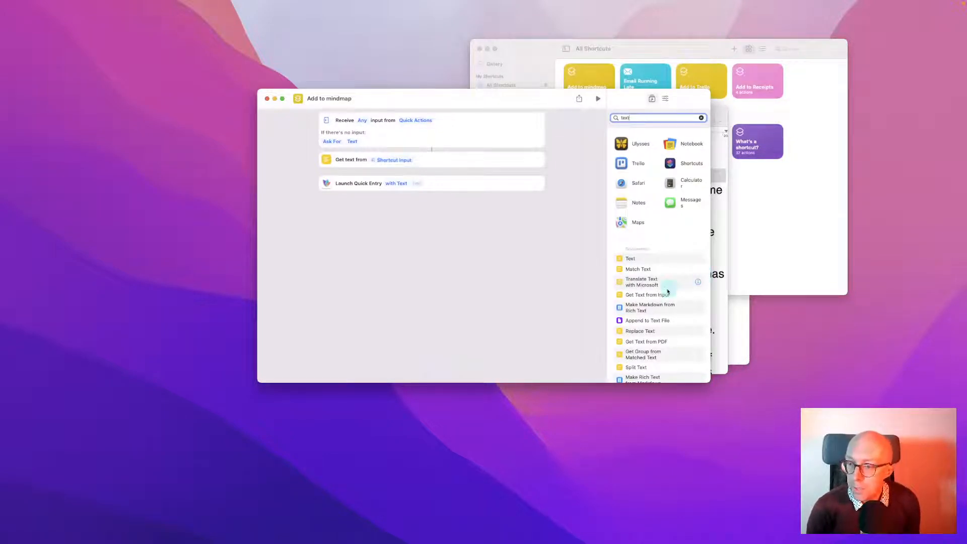
scroll(667, 291, down, 2)
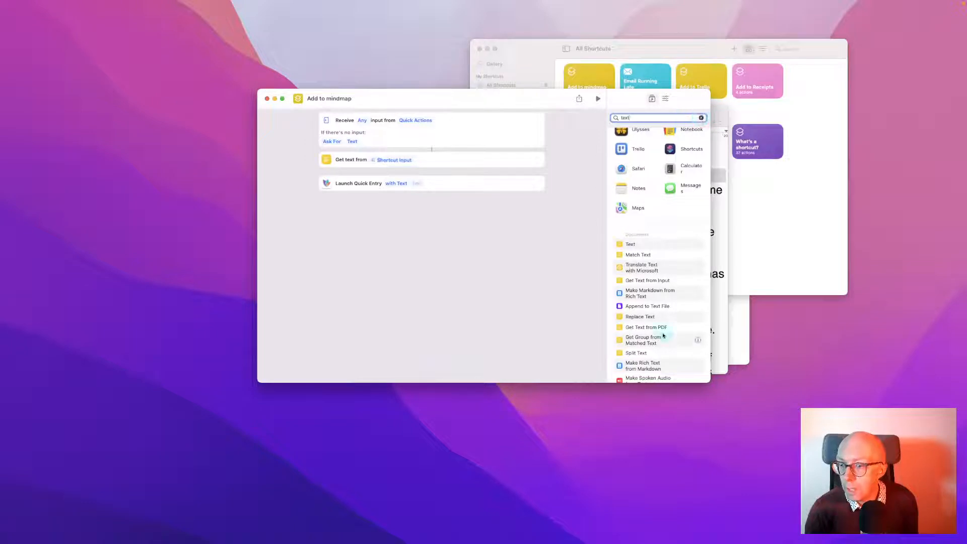
scroll(662, 336, down, 1)
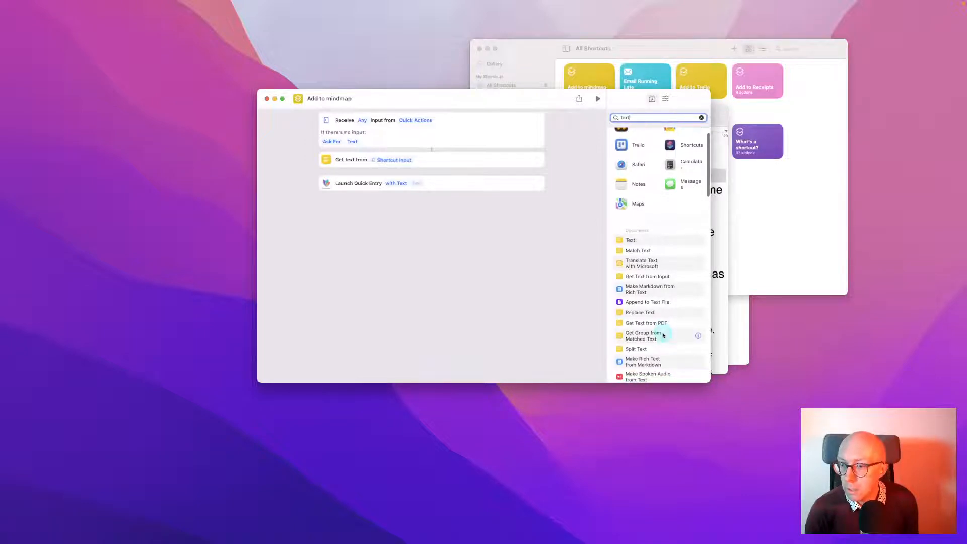
Inspect the settings of the Shortcut Input variable in the Get text from action
click(388, 160)
click(388, 161)
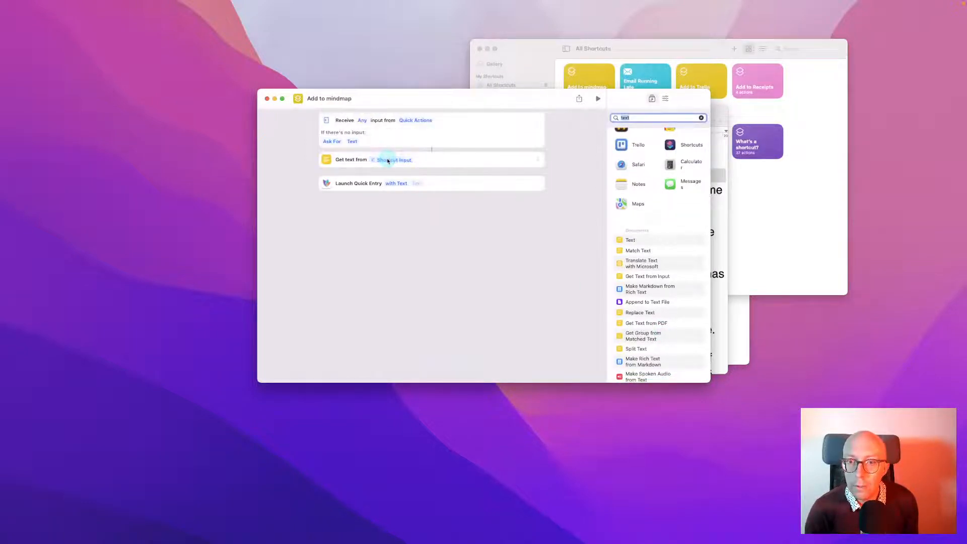
click(388, 160)
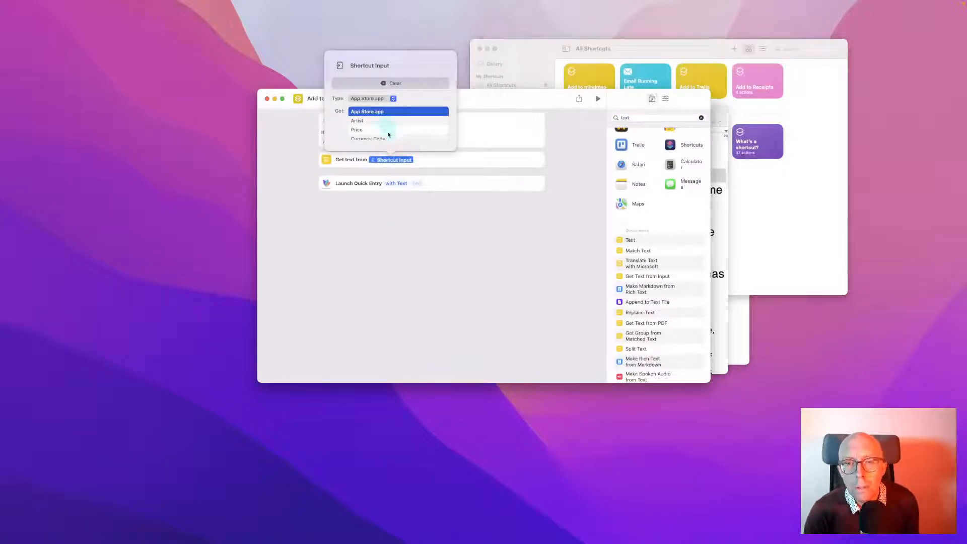
scroll(389, 134, down, 3)
scroll(388, 135, up, 3)
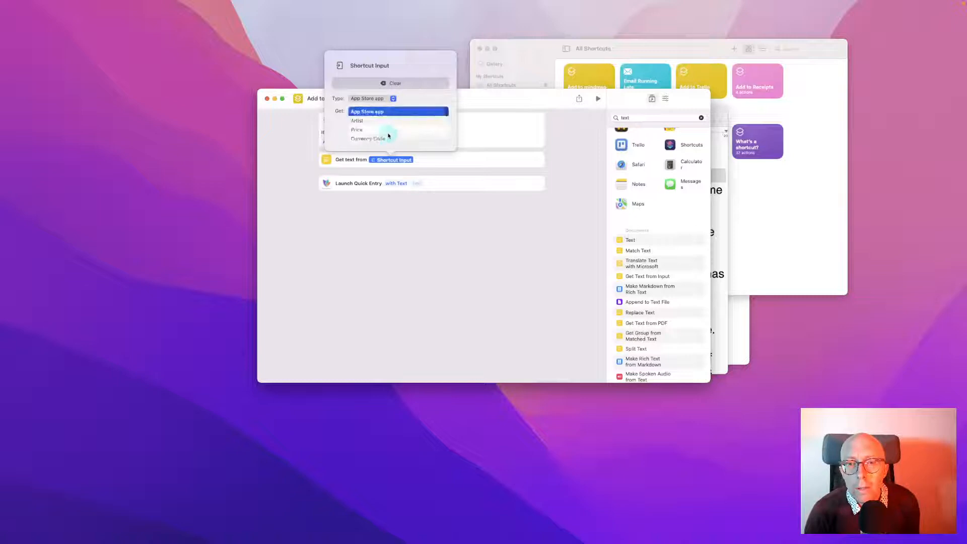
click(425, 287)
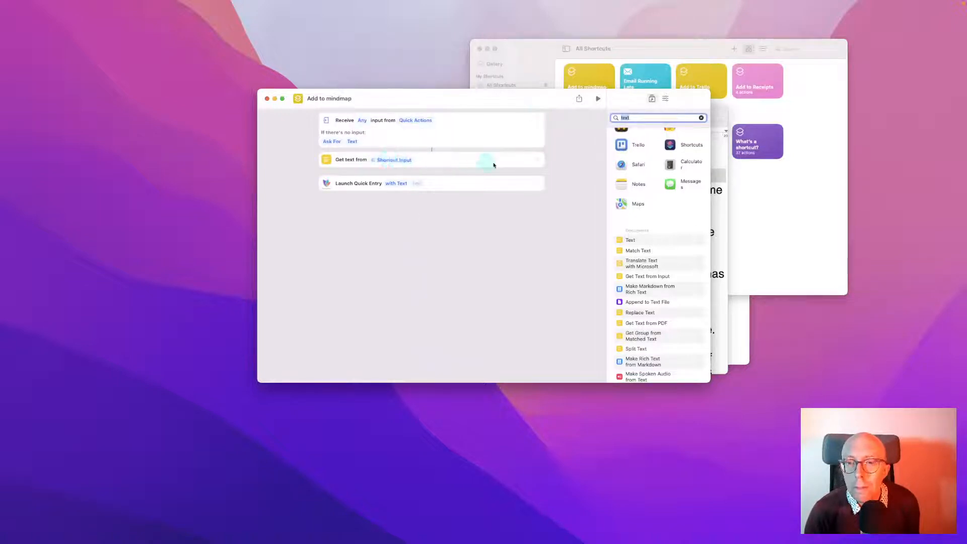
click(409, 164)
click(388, 161)
click(388, 161)
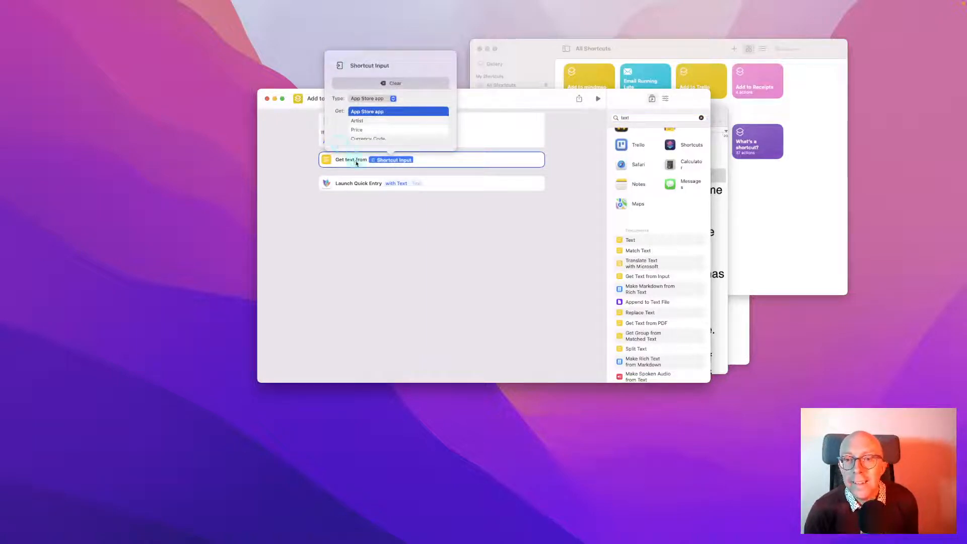
click(356, 163)
click(428, 160)
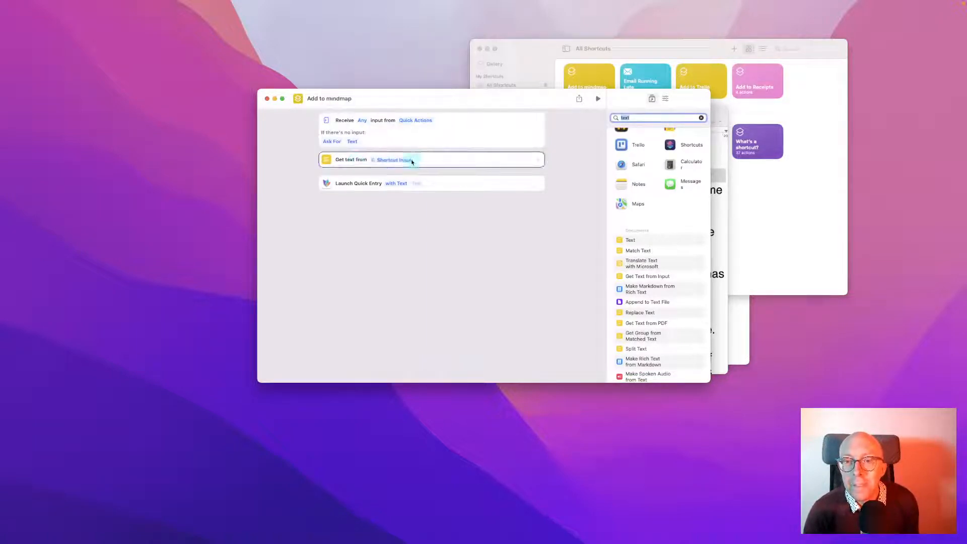
click(401, 161)
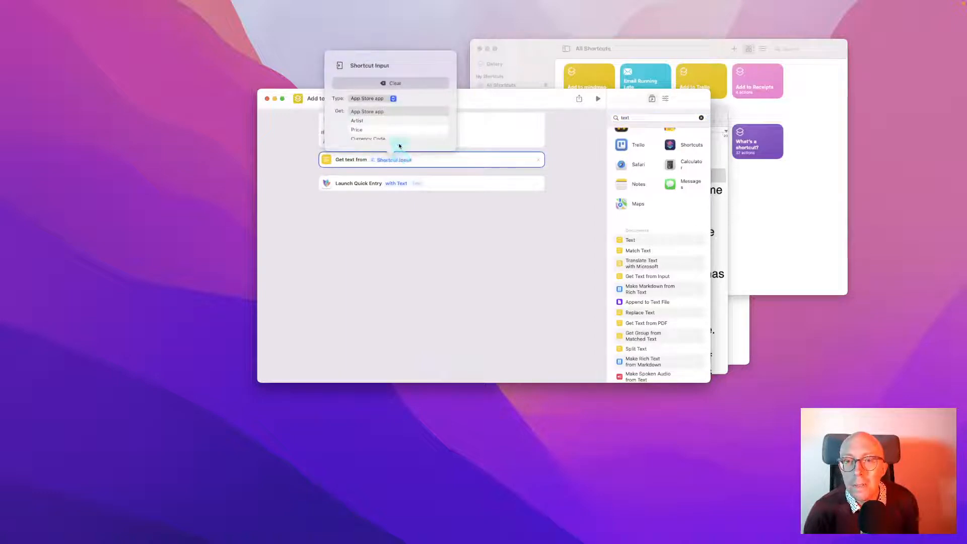
click(392, 81)
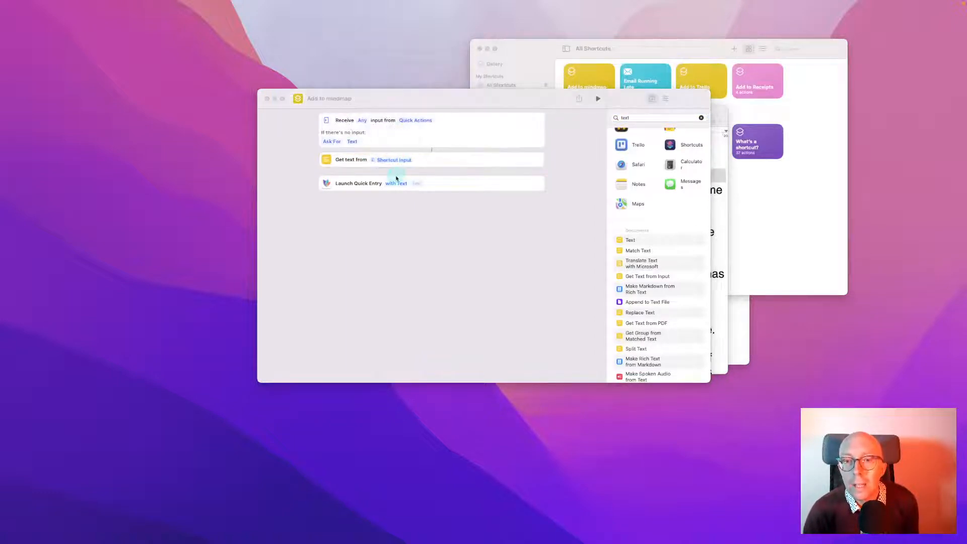
click(395, 160)
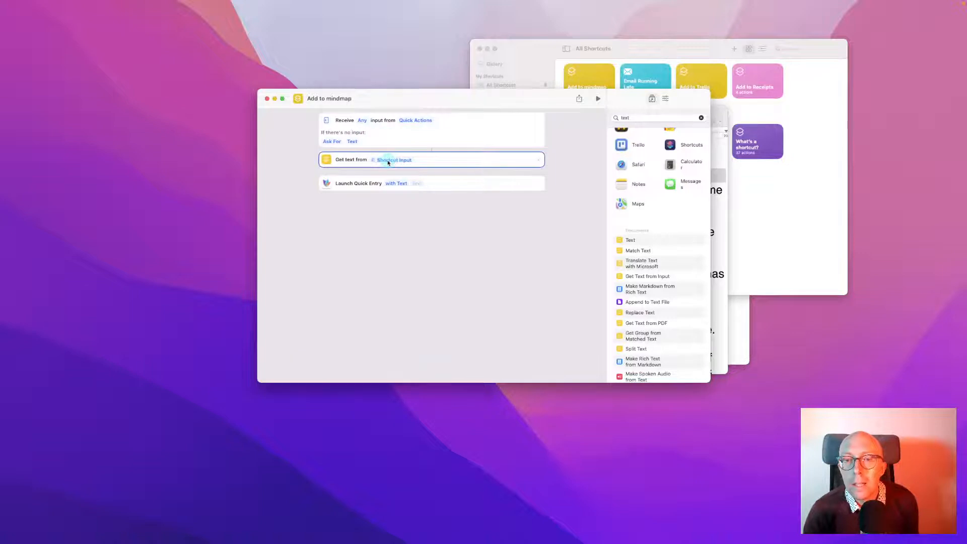
Clear Shortcut Input and choose Clipboard as the Get text from source
click(391, 161)
click(392, 84)
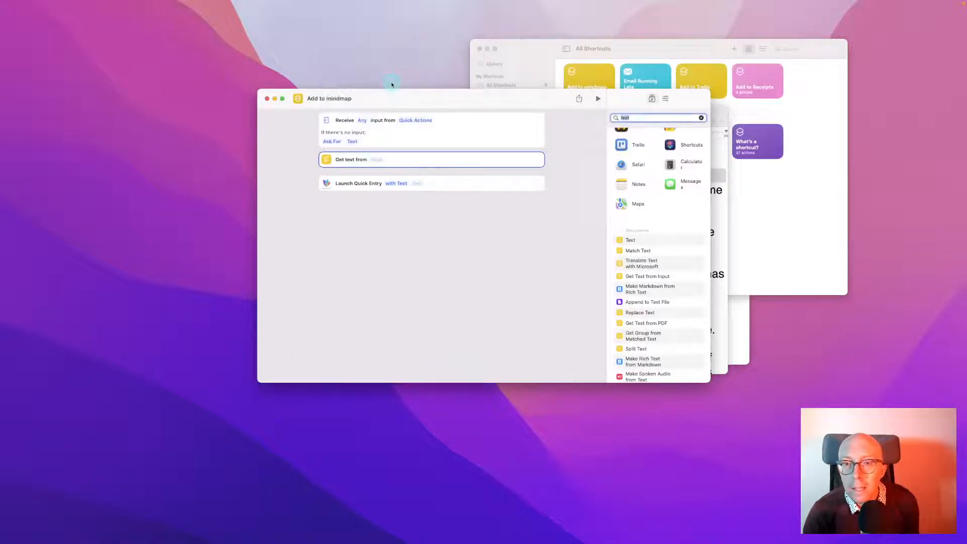
click(377, 160)
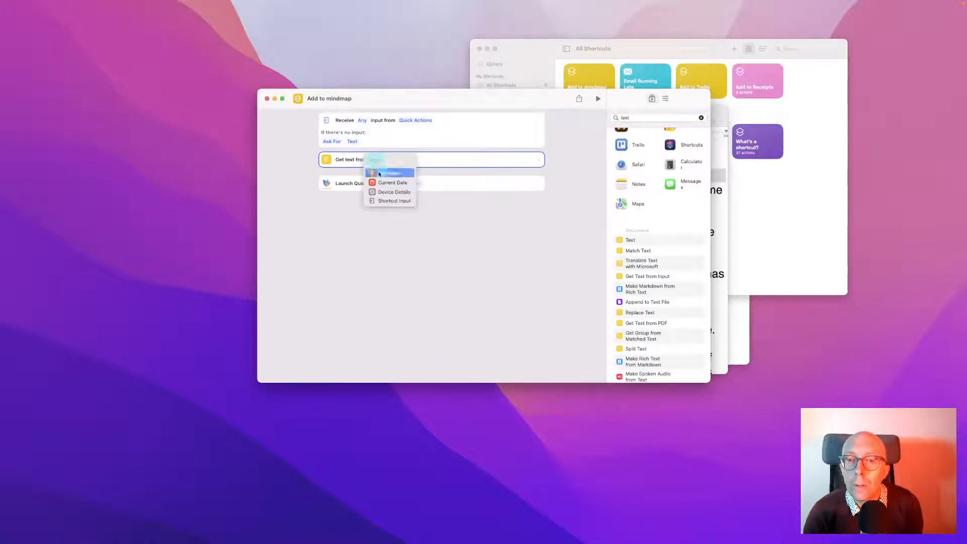
click(380, 174)
click(398, 231)
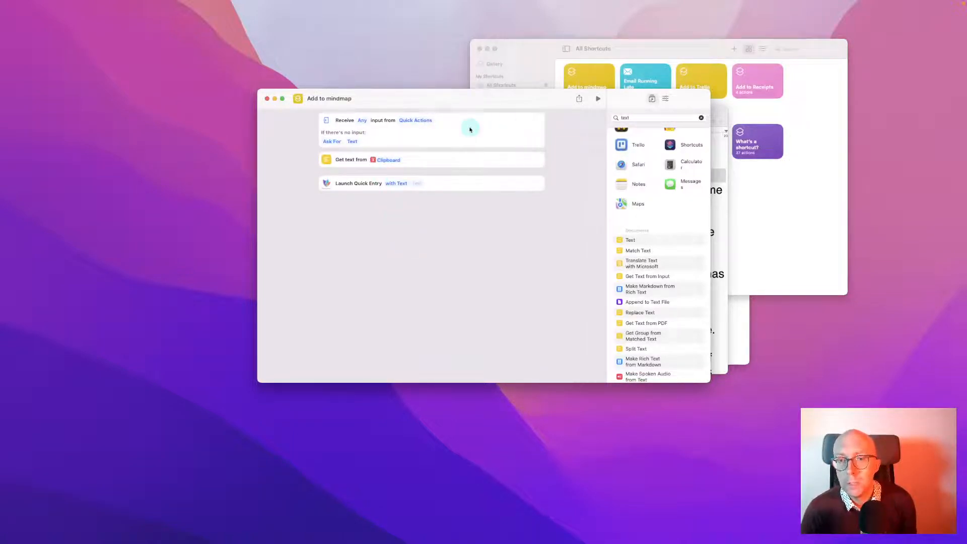
Turn off Use as Quick Action in Details, then switch to the San Sibilia document
click(666, 98)
click(616, 137)
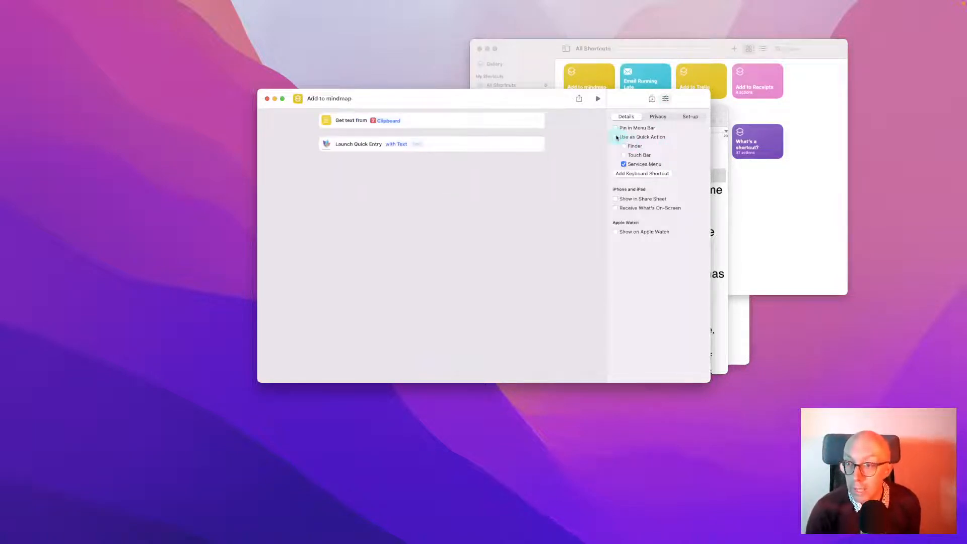
key(super+z)
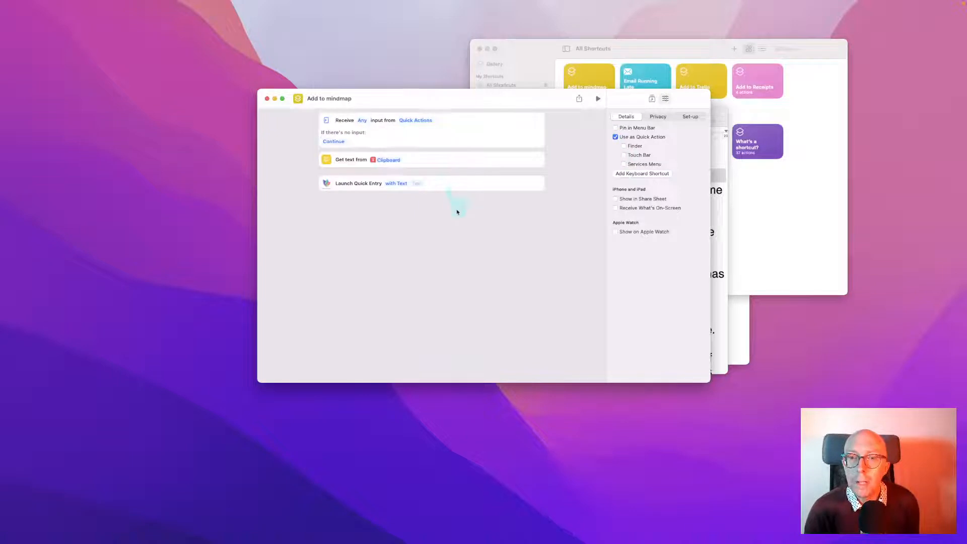
click(616, 137)
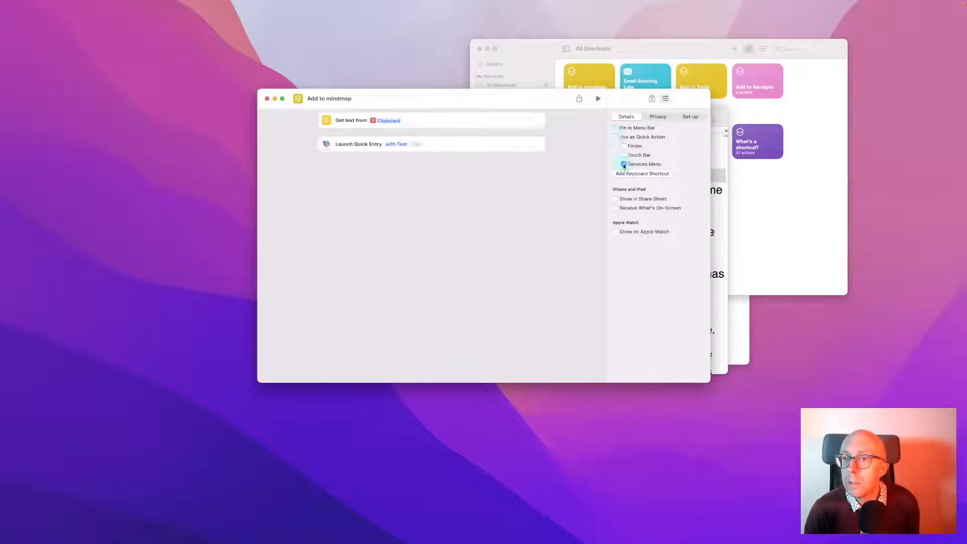
click(615, 137)
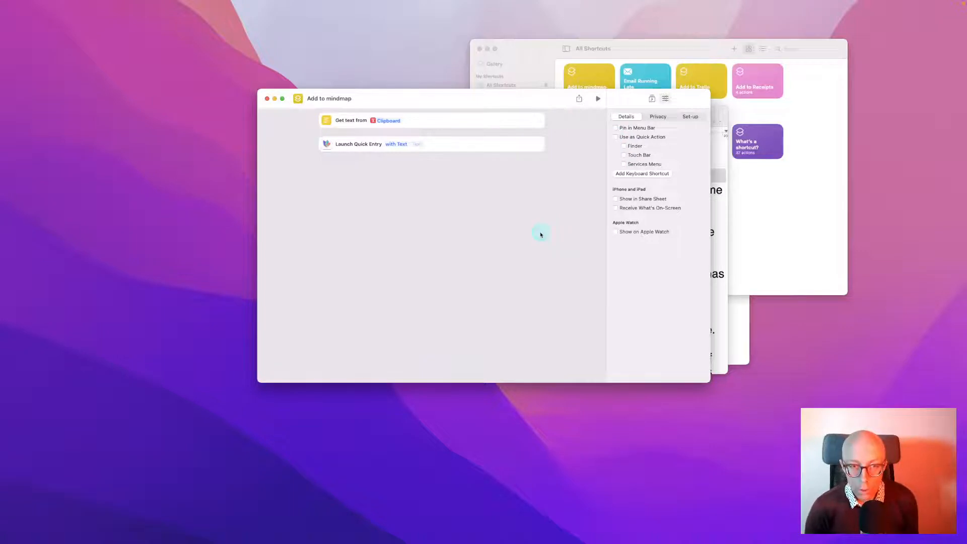
key(super+Tab)
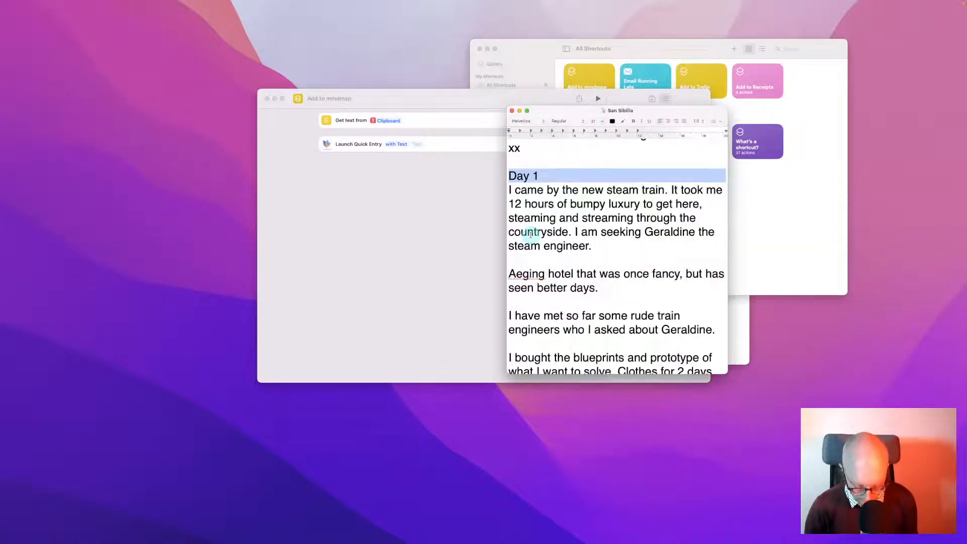
Run Add to mindmap from Raycast by searching 'short'
key(alt+space)
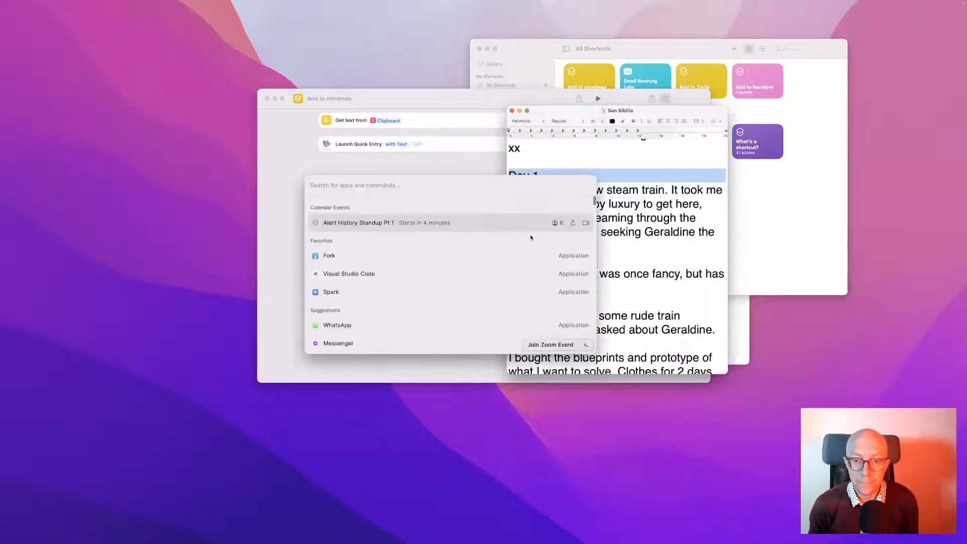
text(short)
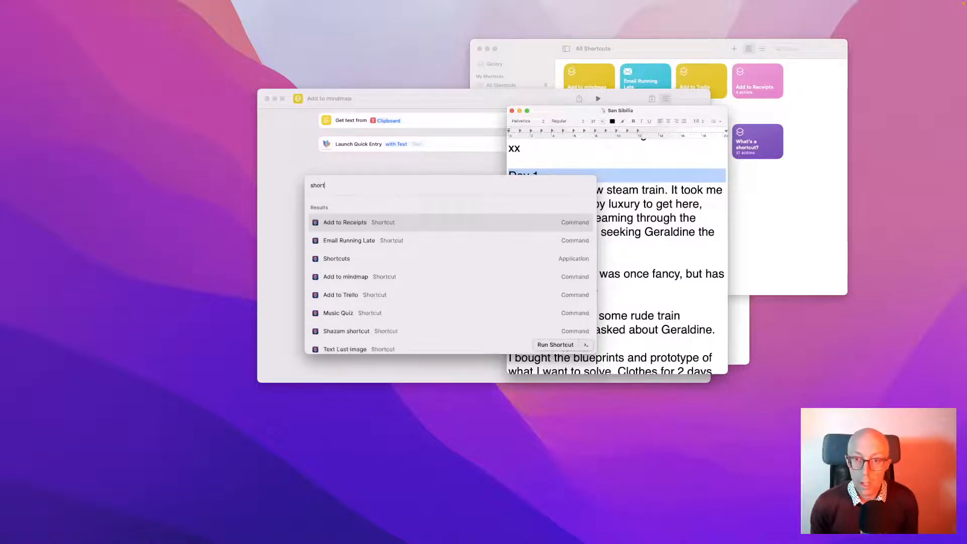
key(Down)
key(Down)
key(Down)
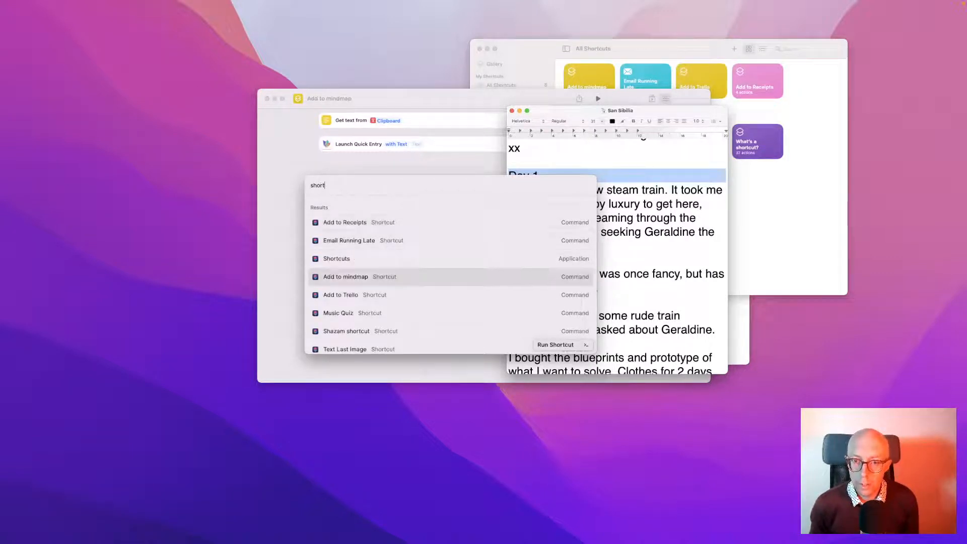
key(Return)
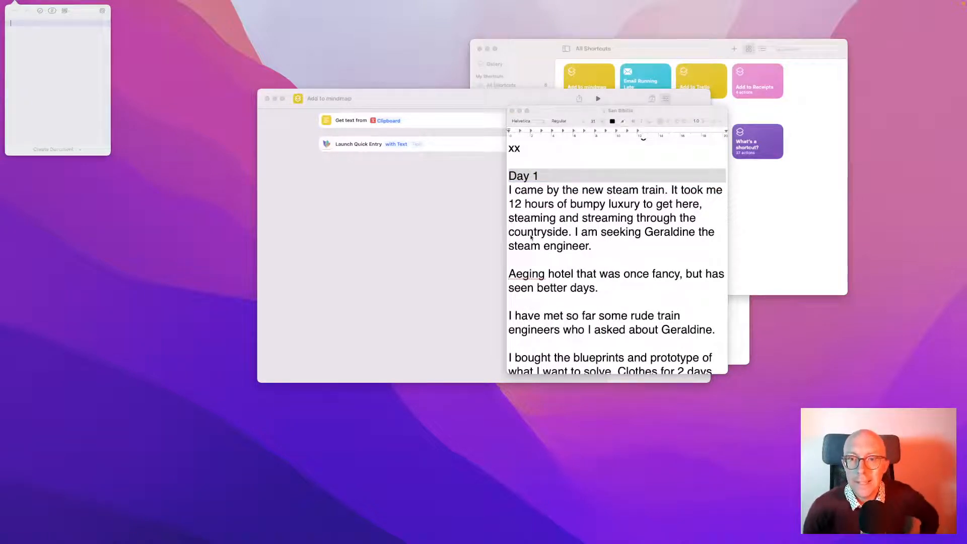
Return to the shortcut editor and select the Launch Quick Entry action
click(423, 287)
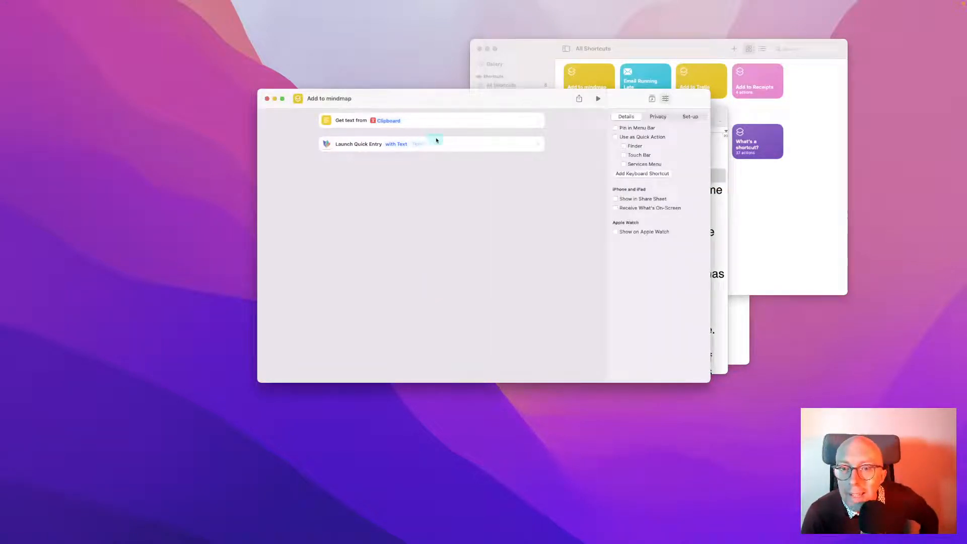
click(372, 146)
drag(373, 146, 410, 142)
Insert the Clipboard variable into Launch Quick Entry's Text field
click(420, 145)
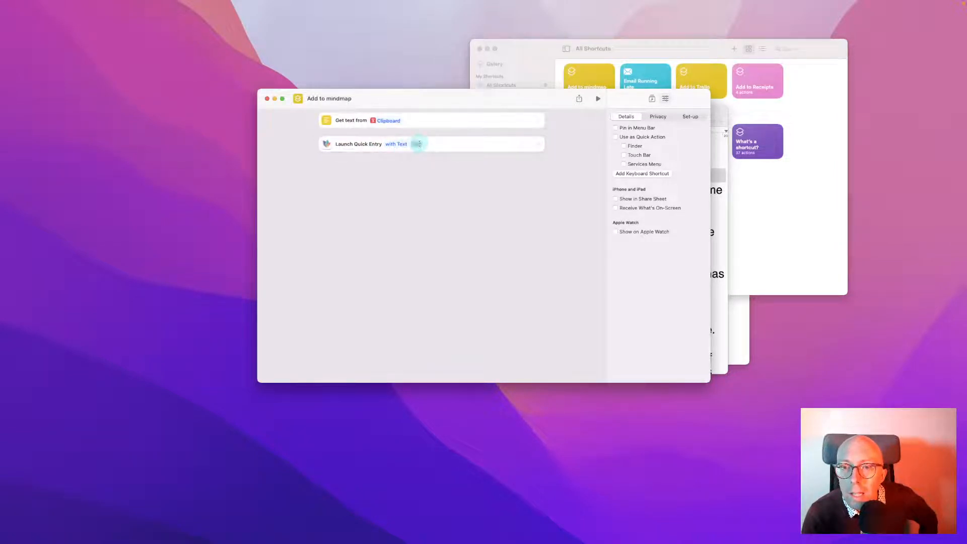
click(439, 146)
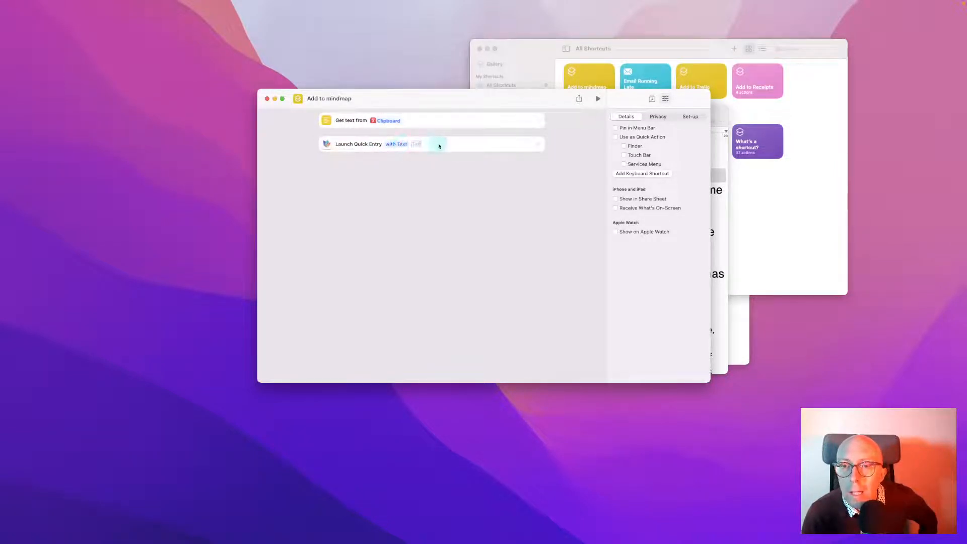
click(367, 145)
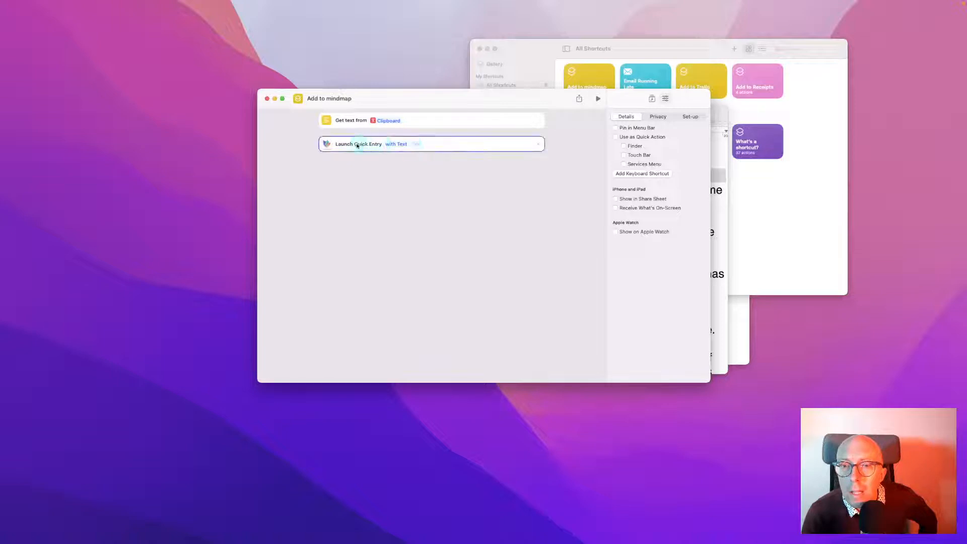
right_click(420, 144)
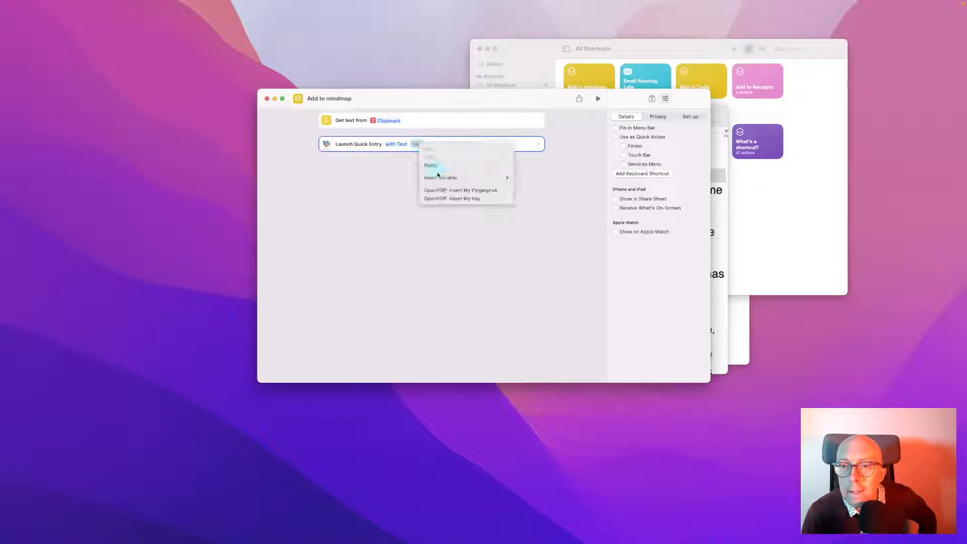
mouse_move(438, 177)
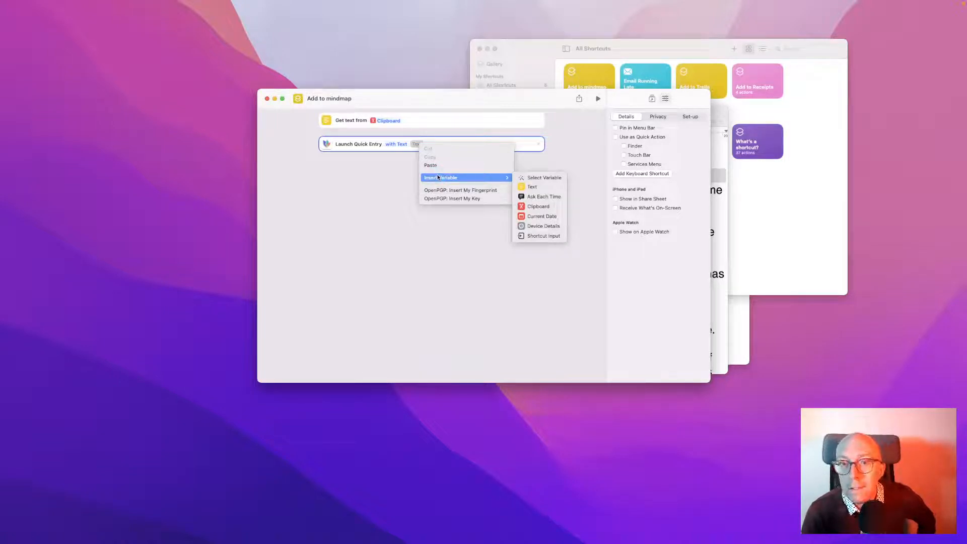
click(553, 206)
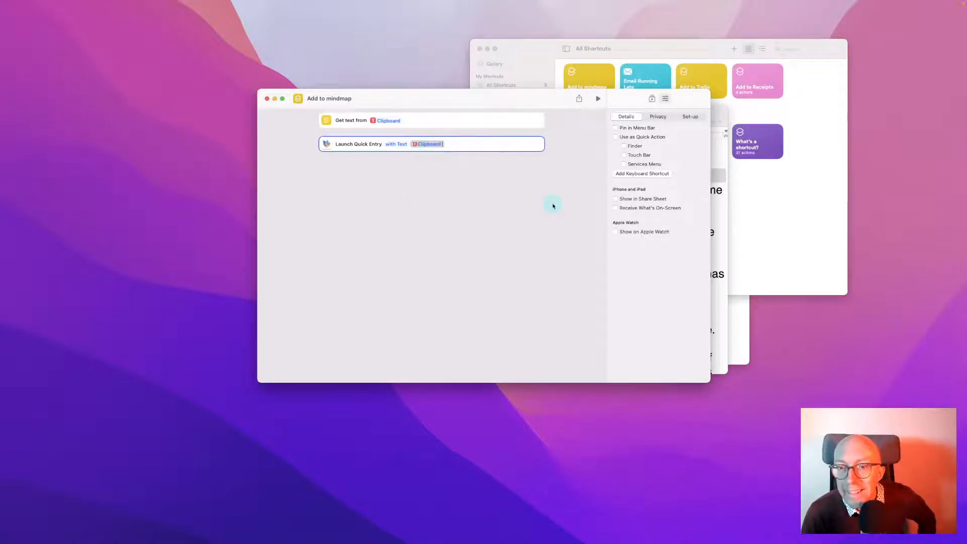
Delete the redundant Get text from Clipboard action
click(494, 197)
click(537, 120)
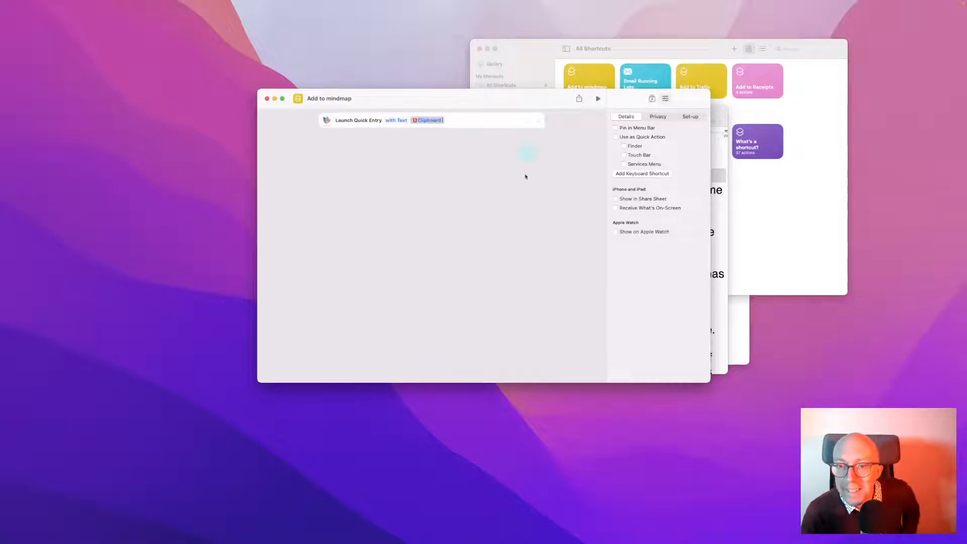
click(524, 189)
Select the first Day 1 paragraph and run Add to mindmap from Raycast
key(super+Tab)
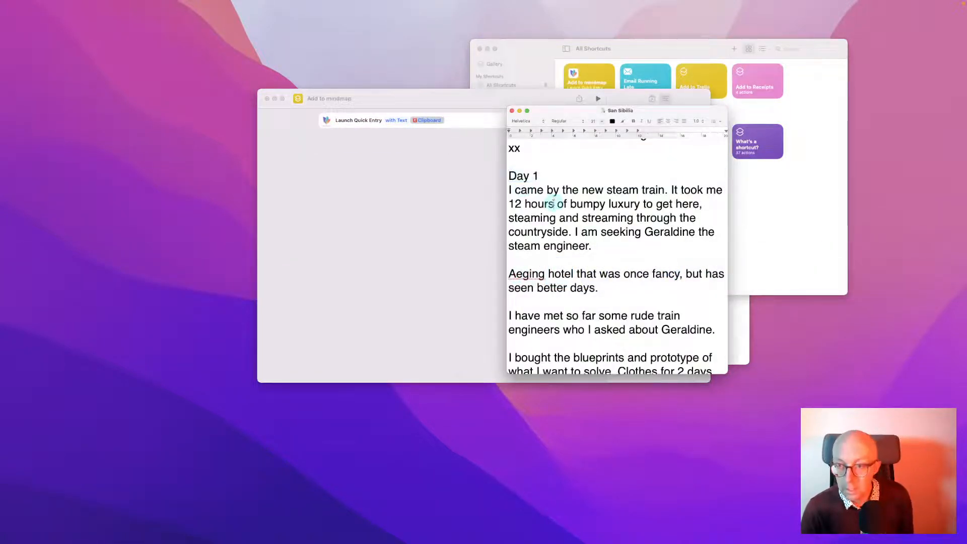
triple_click(553, 203)
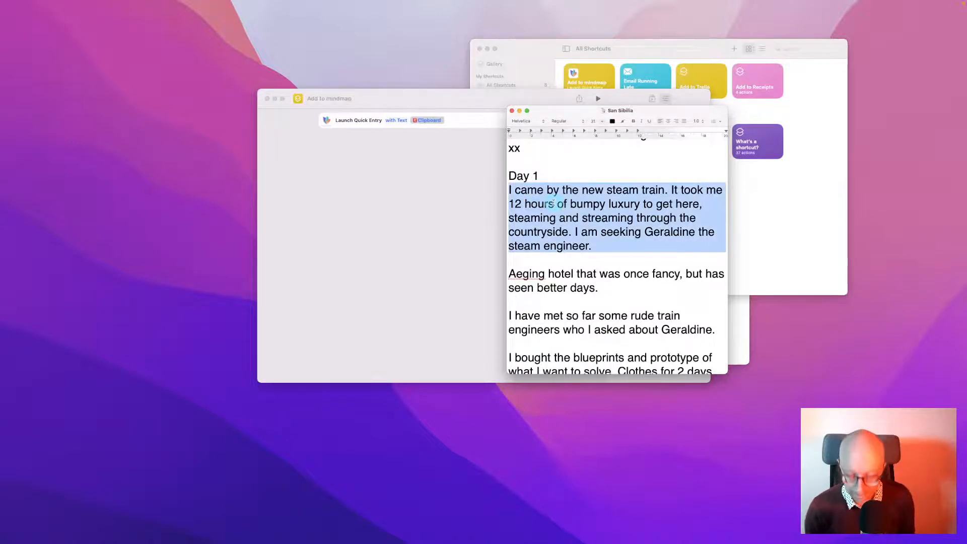
key(alt+space)
text(short)
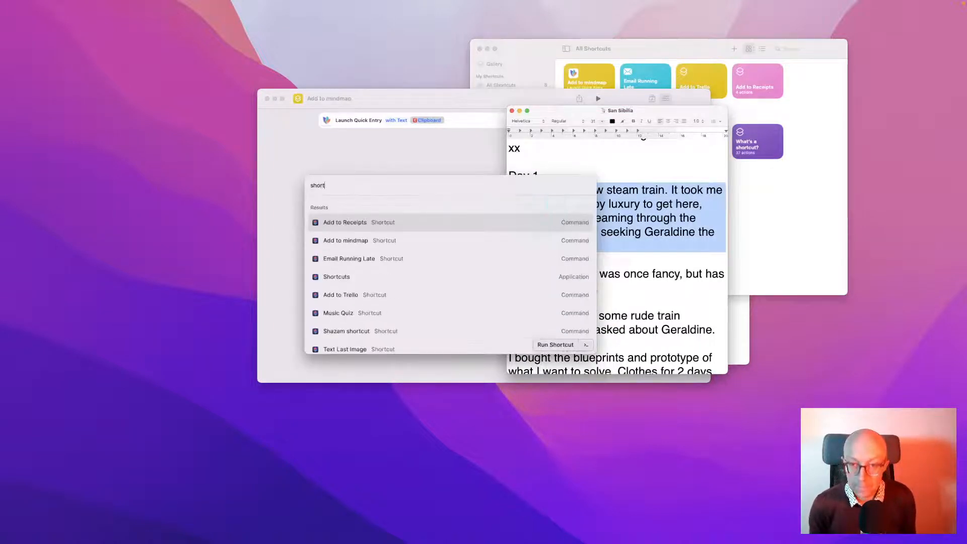
key(Down)
key(Return)
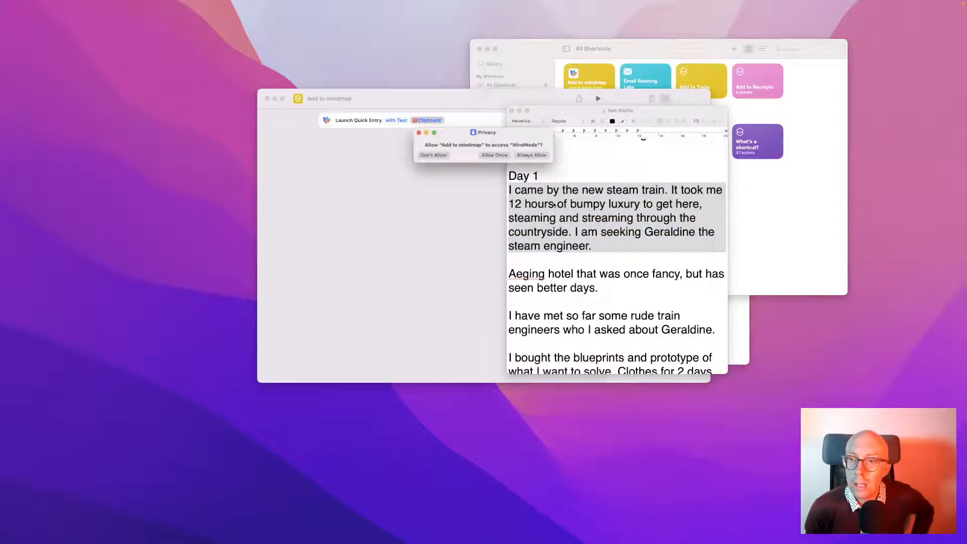
Allow MindNode access on the repeated Privacy prompts, then close the last prompt
click(538, 156)
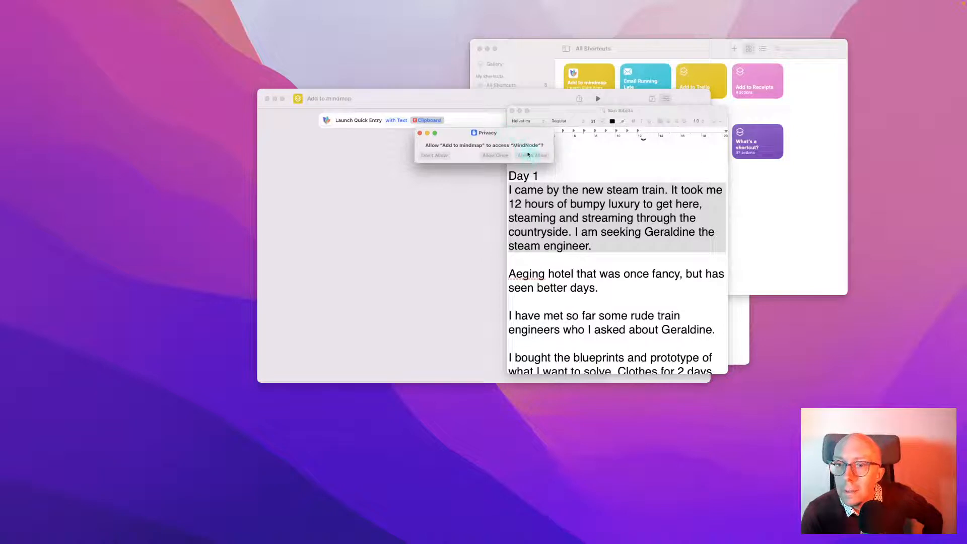
click(533, 156)
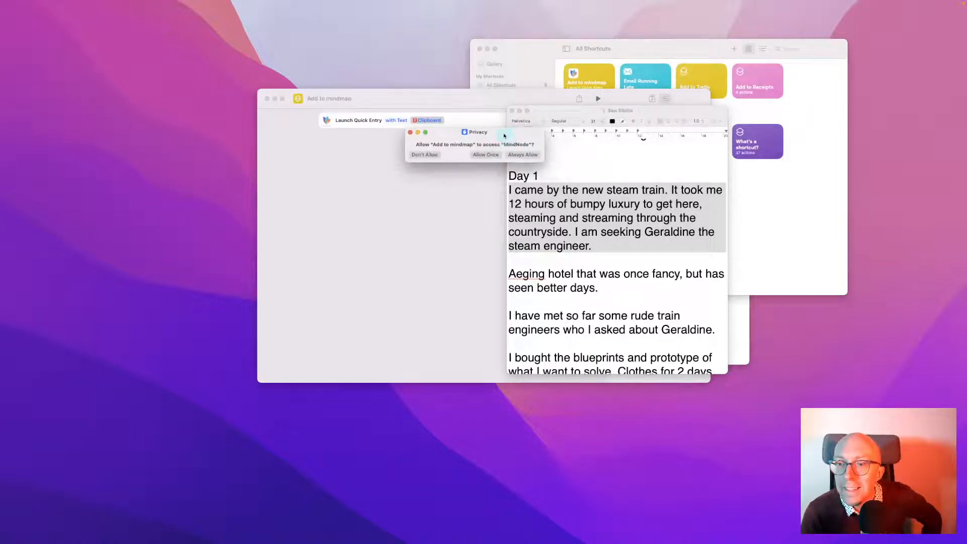
click(514, 155)
click(482, 157)
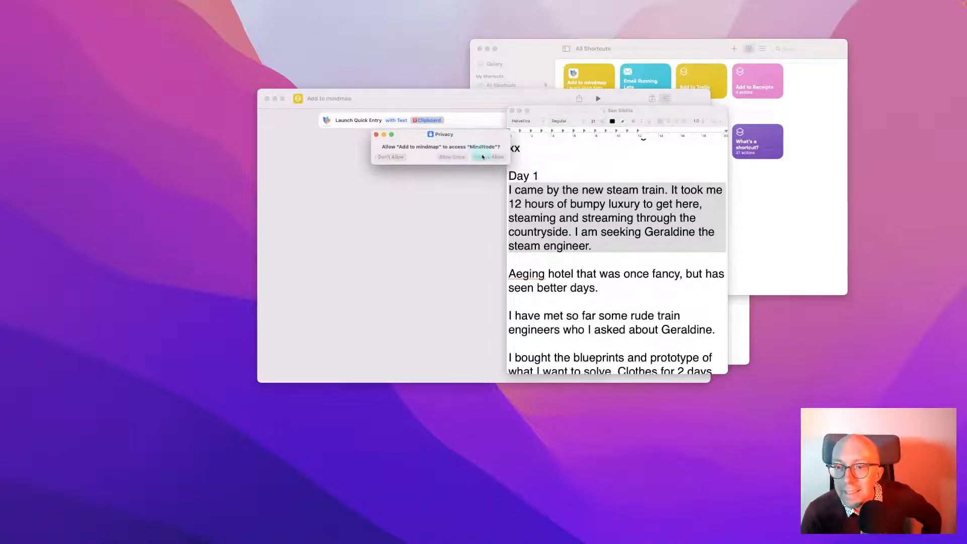
click(482, 158)
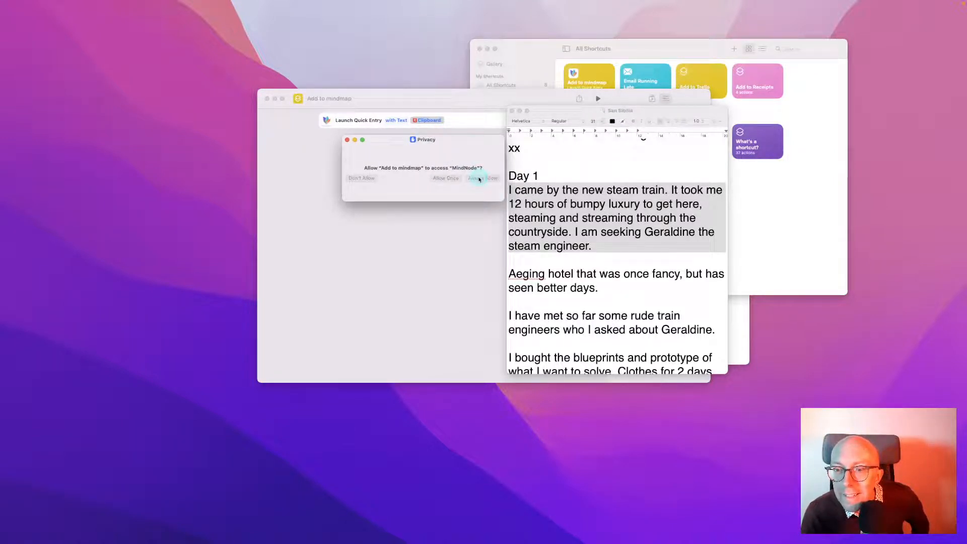
click(479, 179)
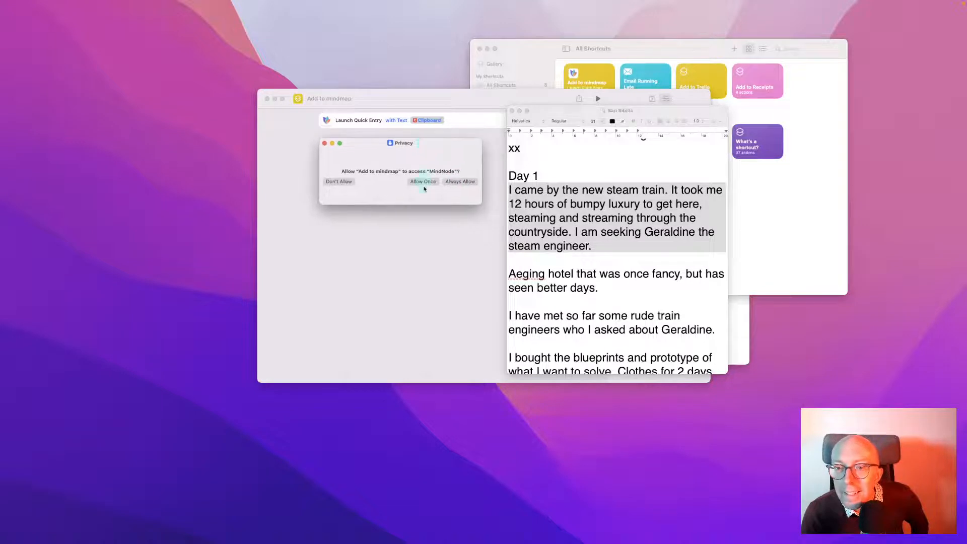
click(424, 182)
click(377, 203)
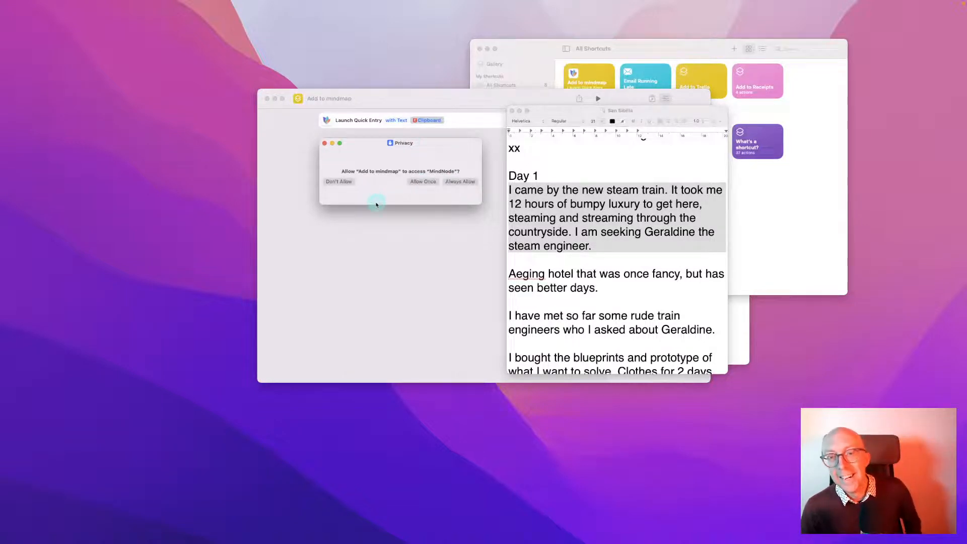
click(403, 170)
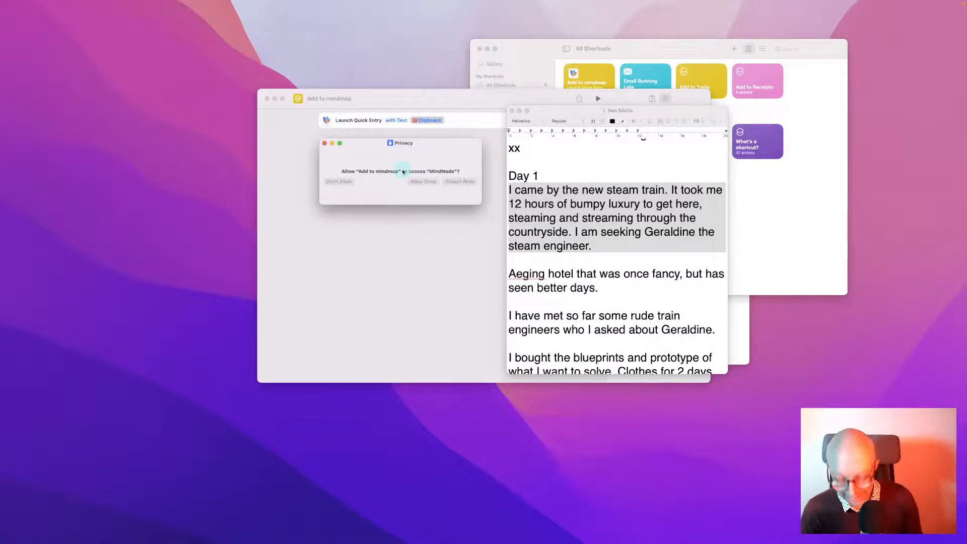
click(331, 150)
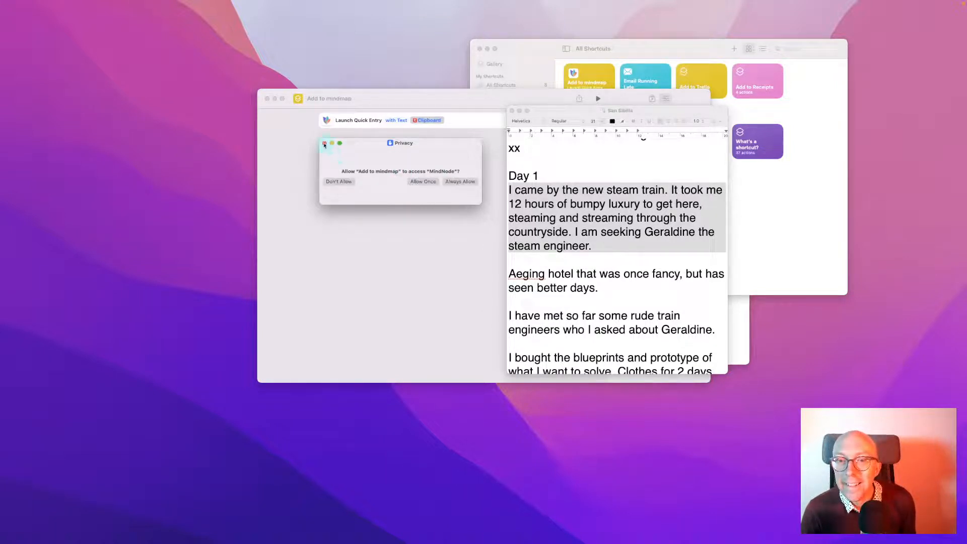
click(324, 145)
Return to the journal document and select the word 'seeking'
click(623, 221)
click(615, 219)
double_click(612, 224)
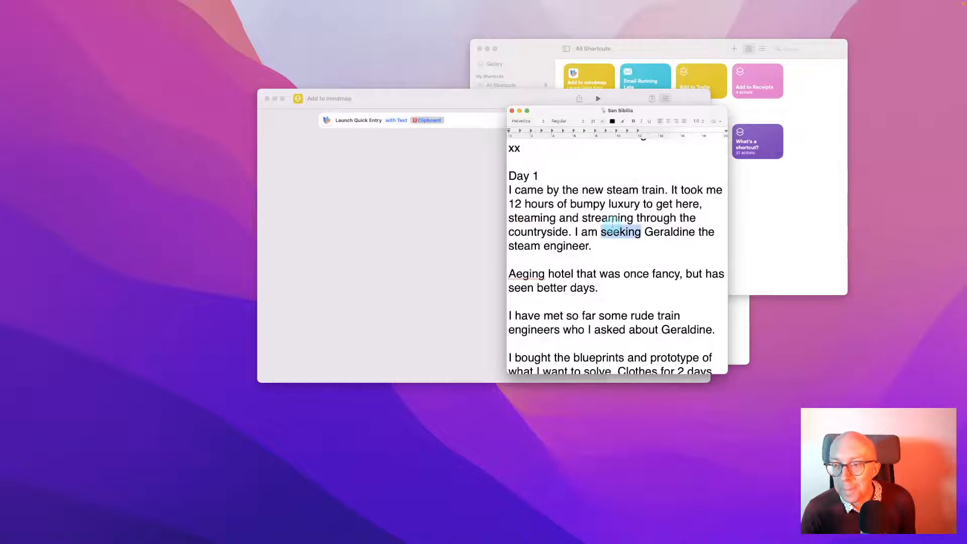
Rerun Add to mindmap on the first paragraph via Raycast 'min', always allowing MindNode access
triple_click(612, 222)
key(alt+space)
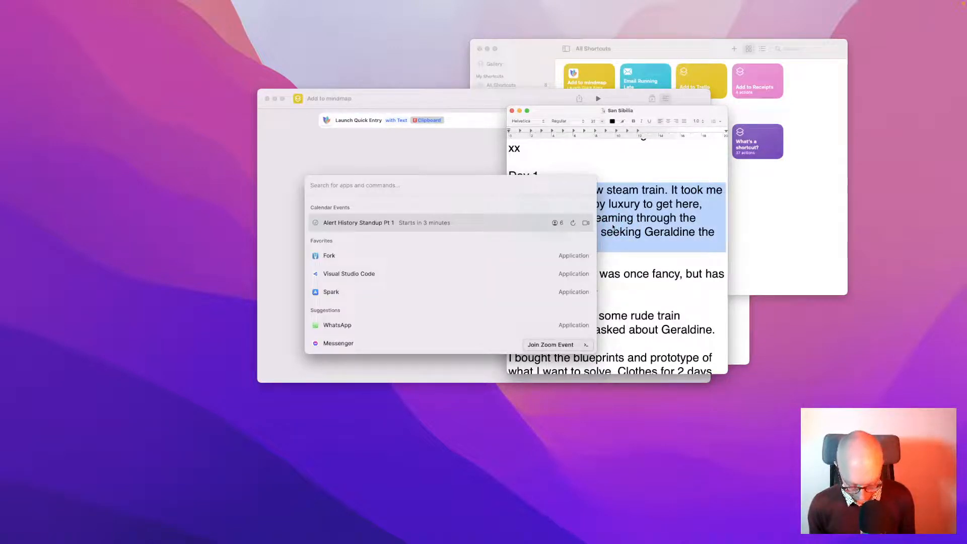
text(min)
key(Return)
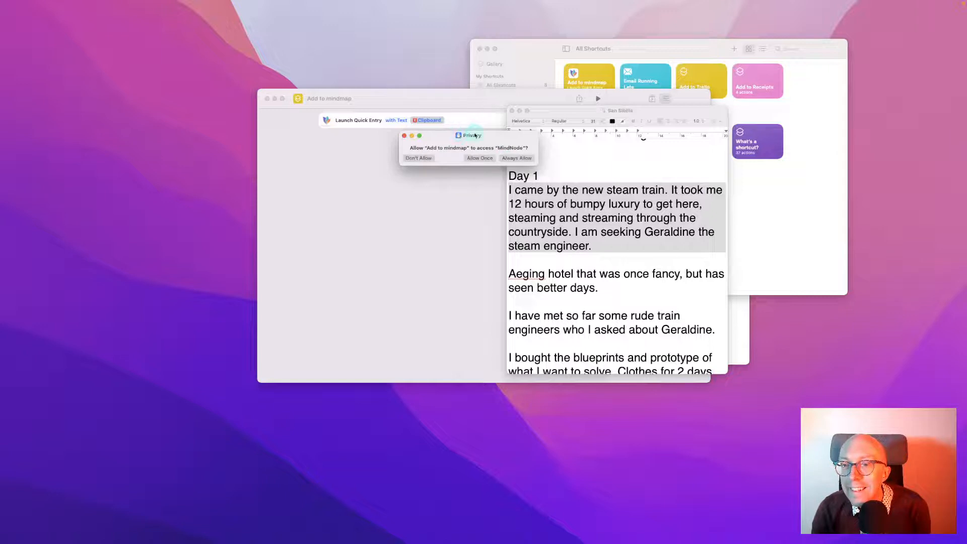
drag(474, 135, 473, 136)
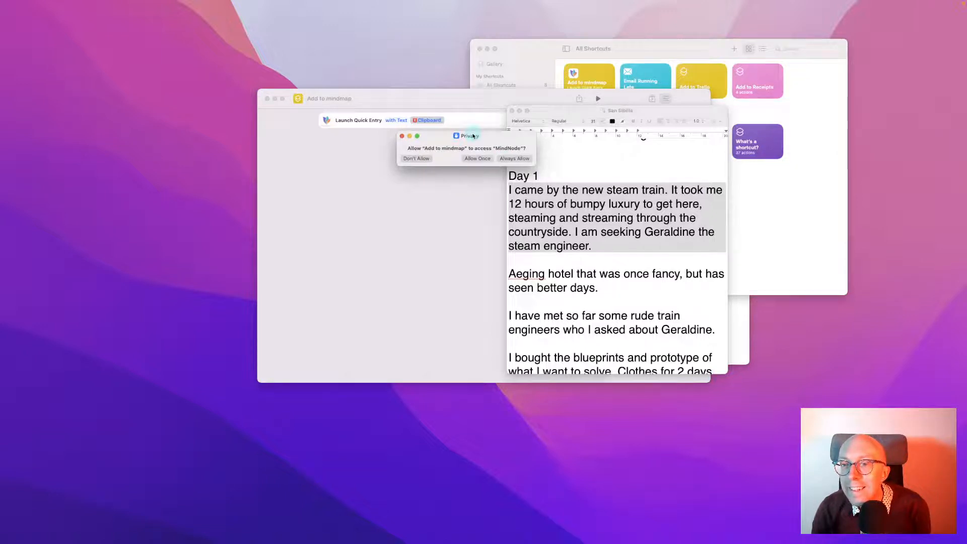
click(507, 158)
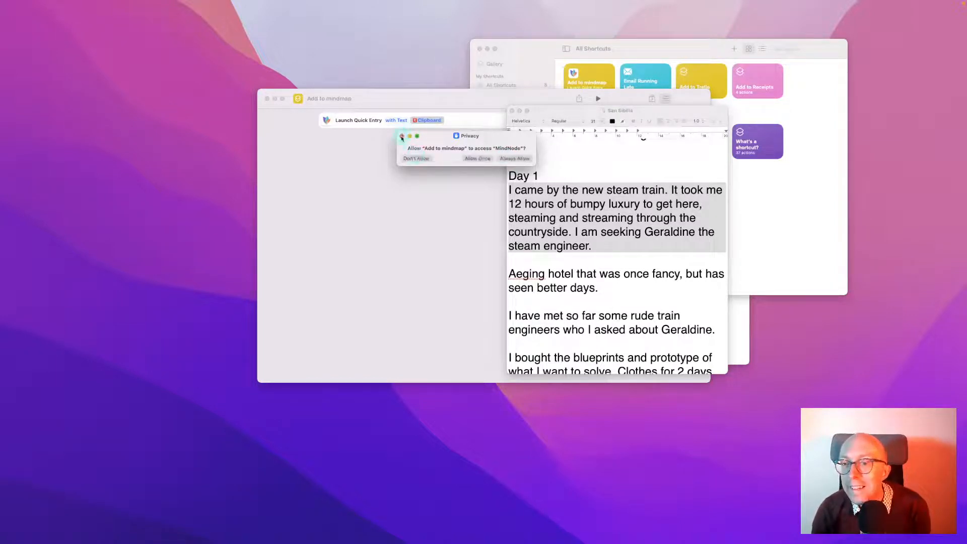
click(401, 137)
Select the word 'came' and open its context menu
double_click(534, 190)
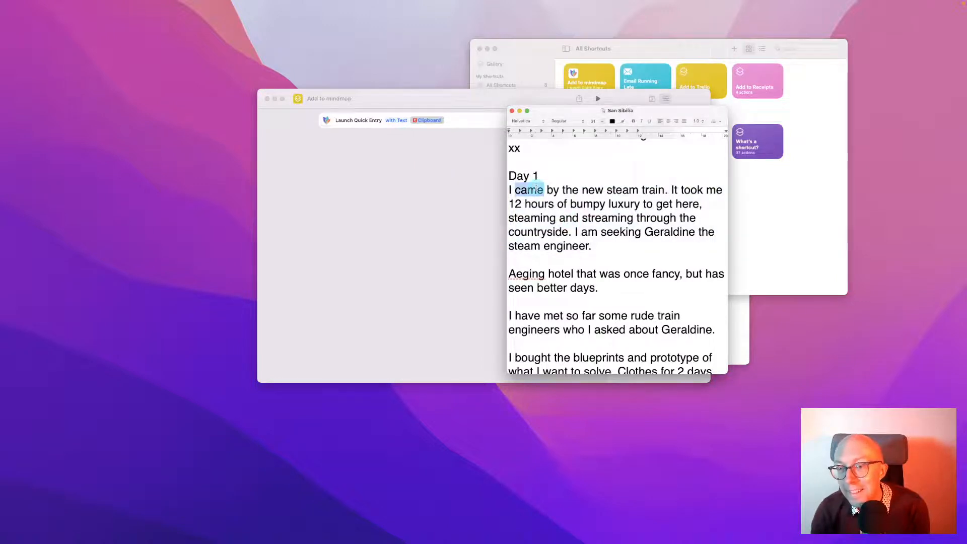
right_click(535, 189)
key(Escape)
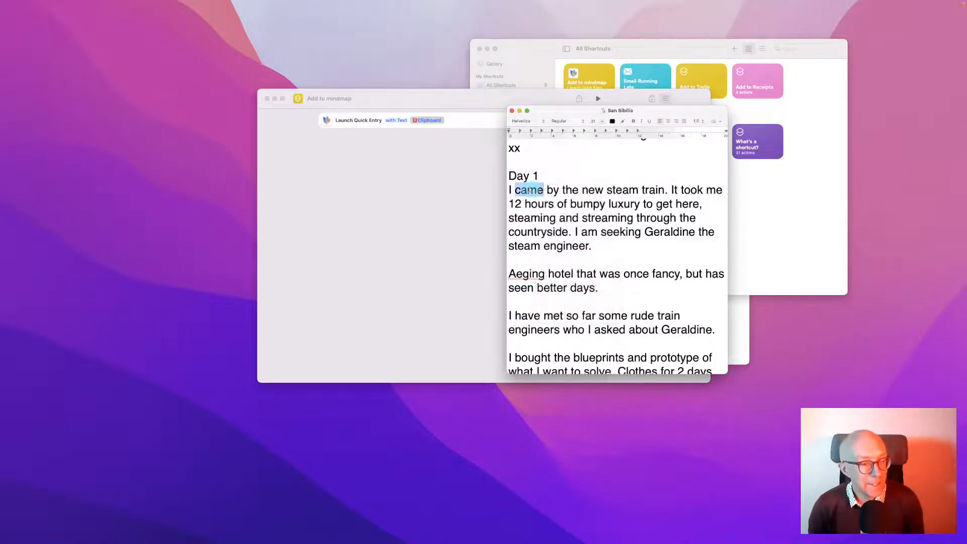
right_click(530, 190)
Leave the context menu and search 'short' in Raycast to rerun the shortcut
mouse_move(584, 317)
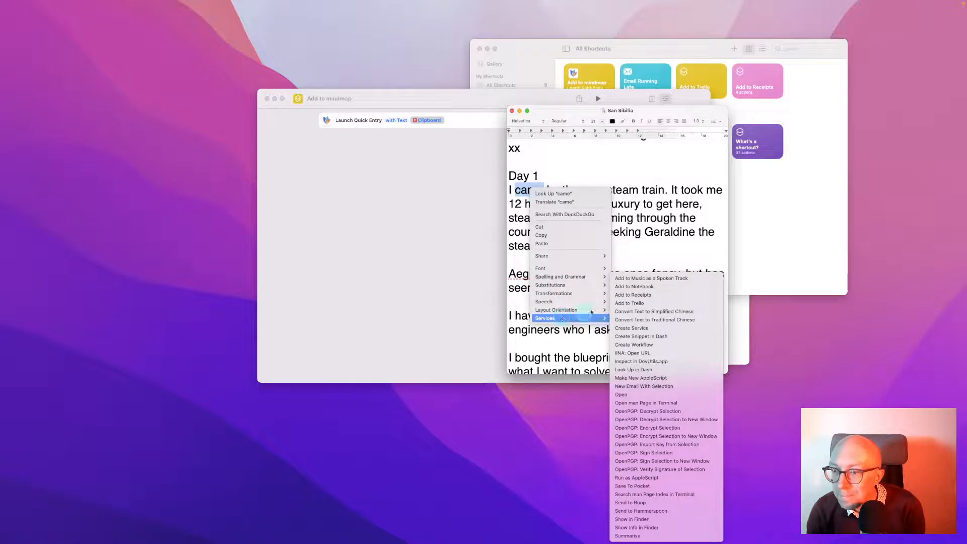
click(480, 189)
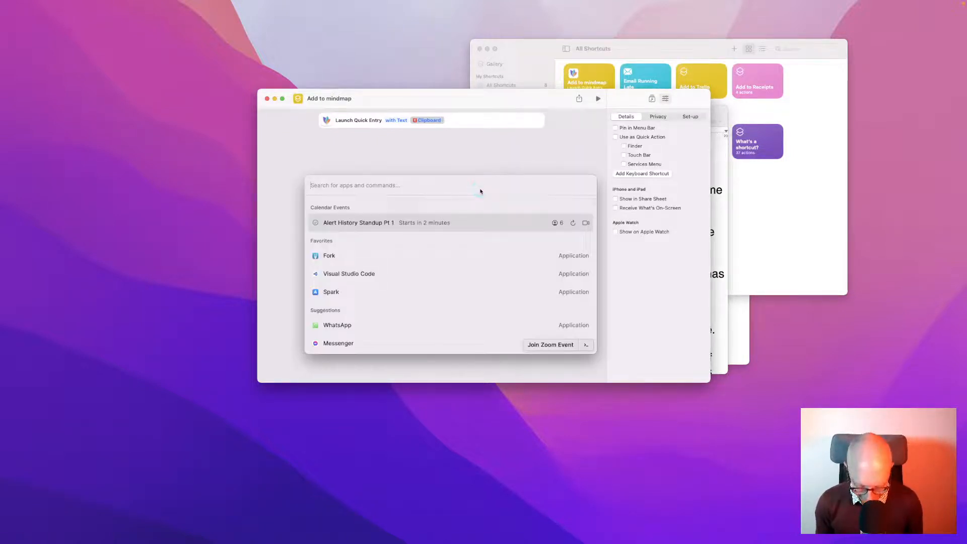
text(short)
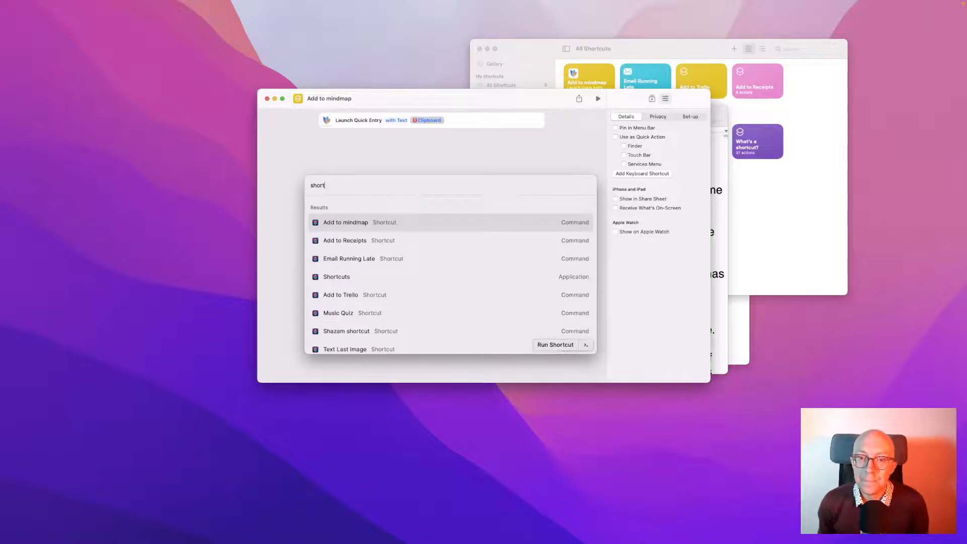
key(Escape)
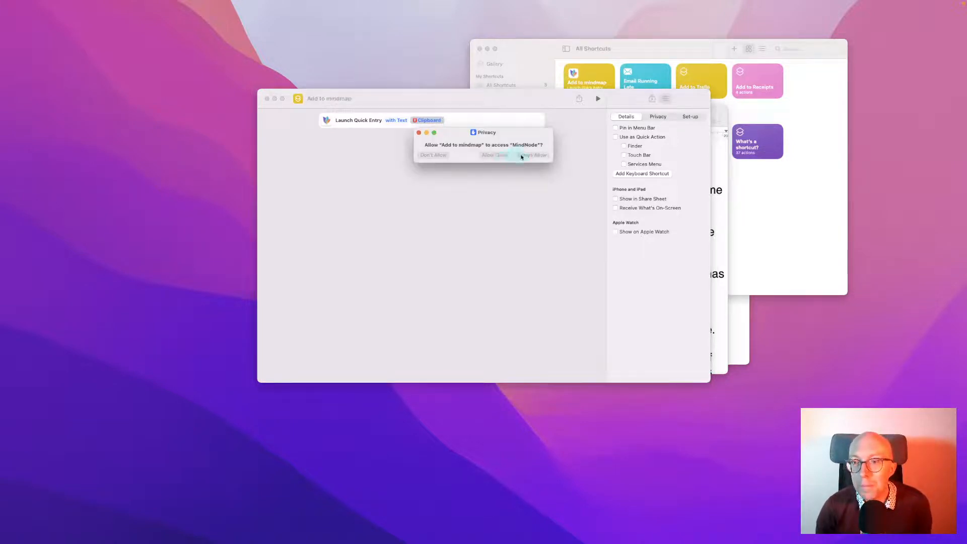
Dismiss the MindNode prompt and close the Add to mindmap editor window
click(421, 133)
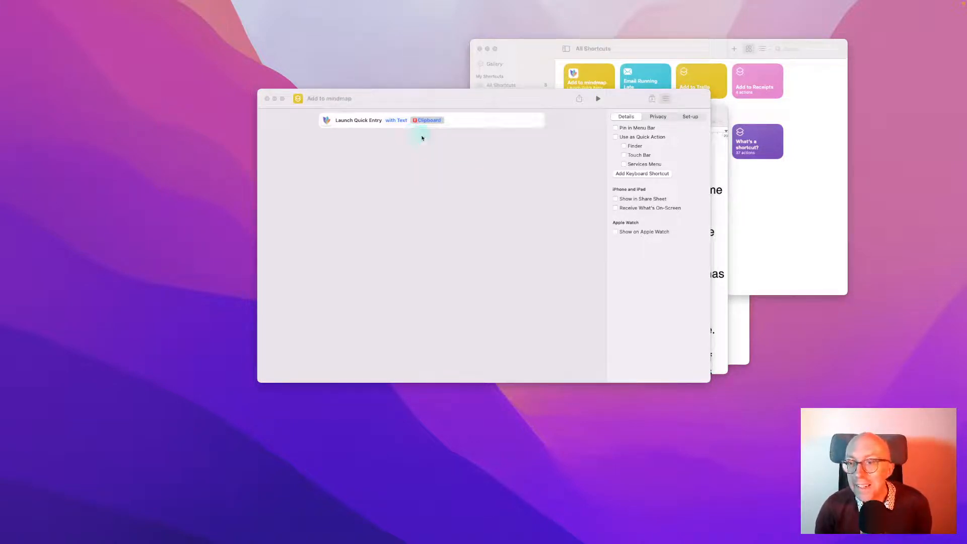
click(493, 251)
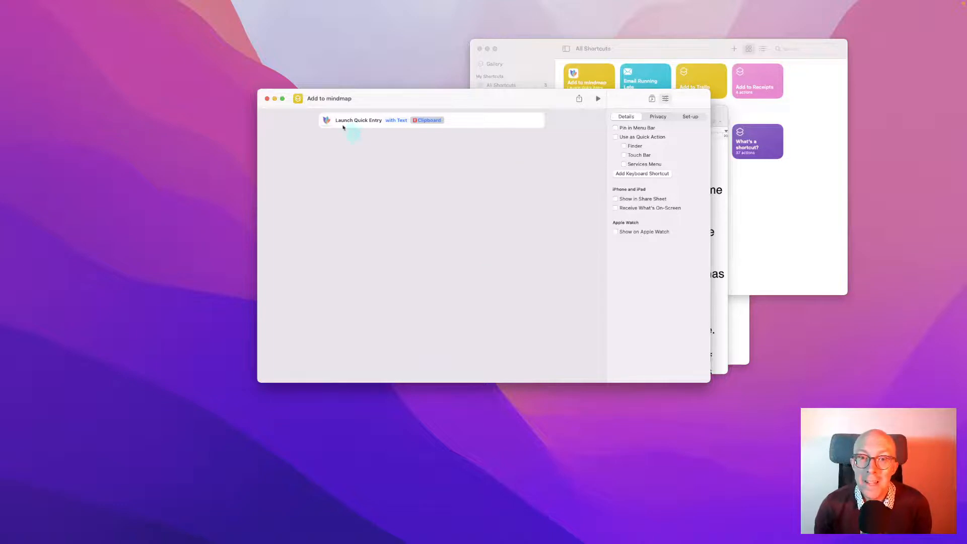
click(267, 99)
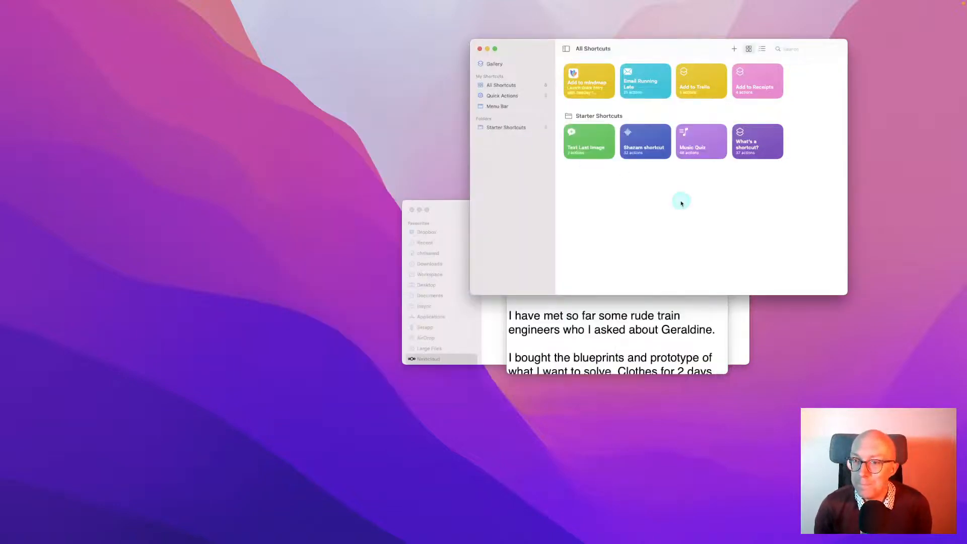